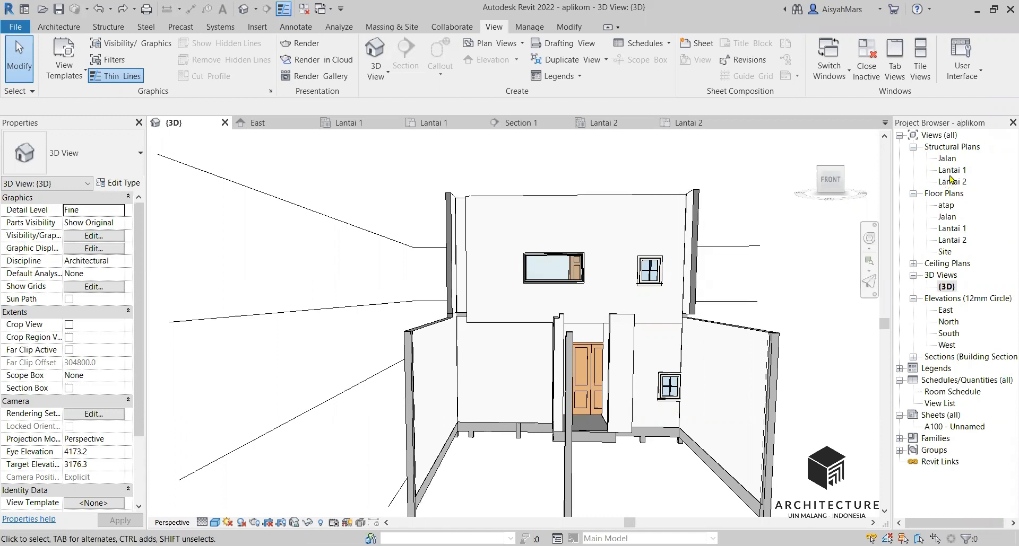
Step: Open the Lantai 1 floor plan and place a tagged room in the enclosed space below grid G
{"action": "double_click", "coordinate": [950, 229]}
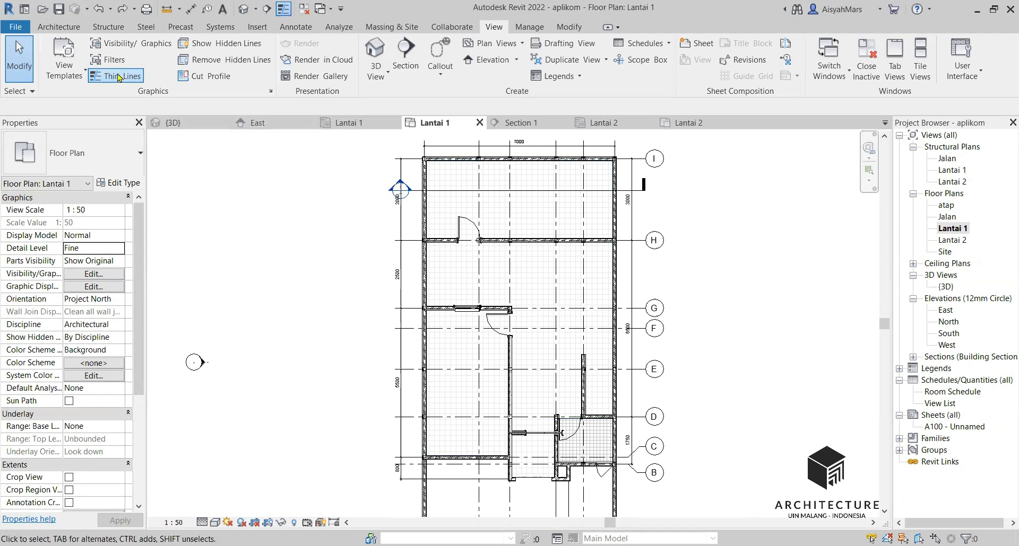
{"action": "left_click", "coordinate": [59, 26]}
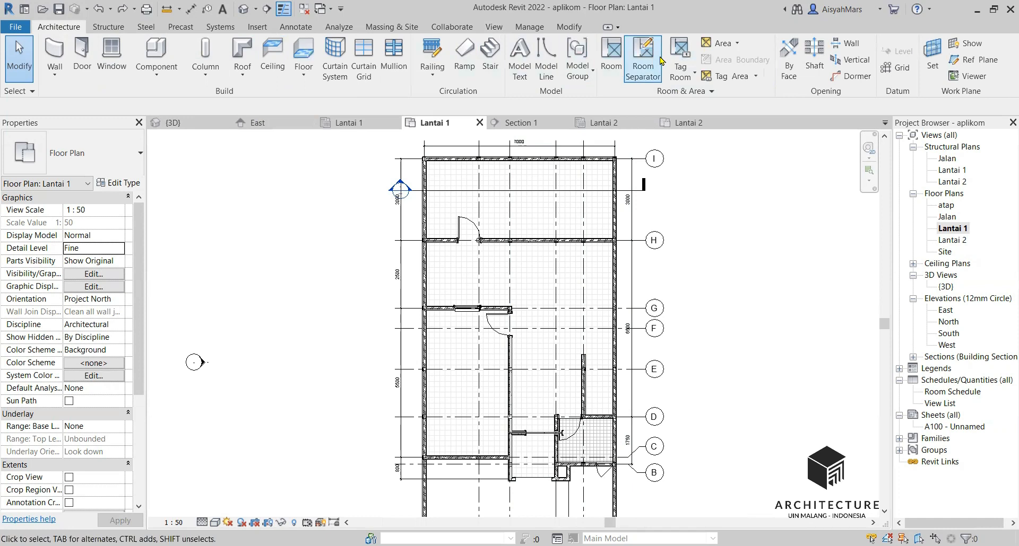
{"action": "left_click", "coordinate": [613, 51]}
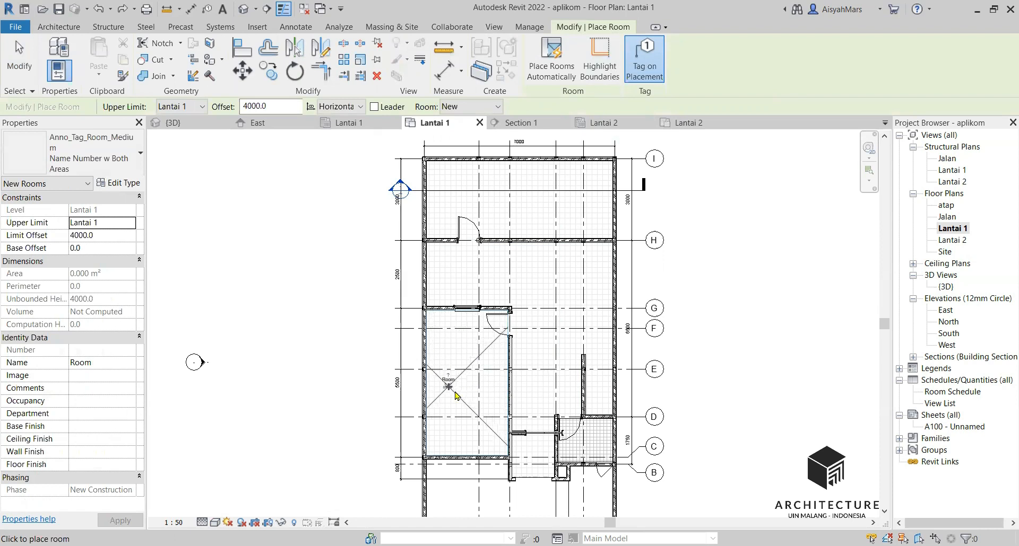
{"action": "scroll", "coordinate": [472, 389], "scroll_direction": "up", "scroll_amount": 1}
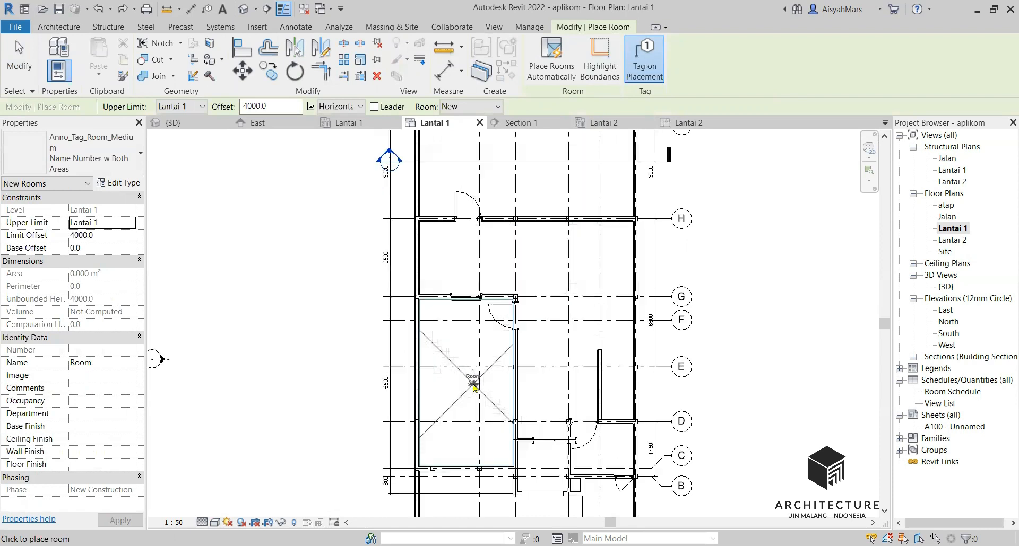
{"action": "scroll", "coordinate": [474, 387], "scroll_direction": "up", "scroll_amount": 1}
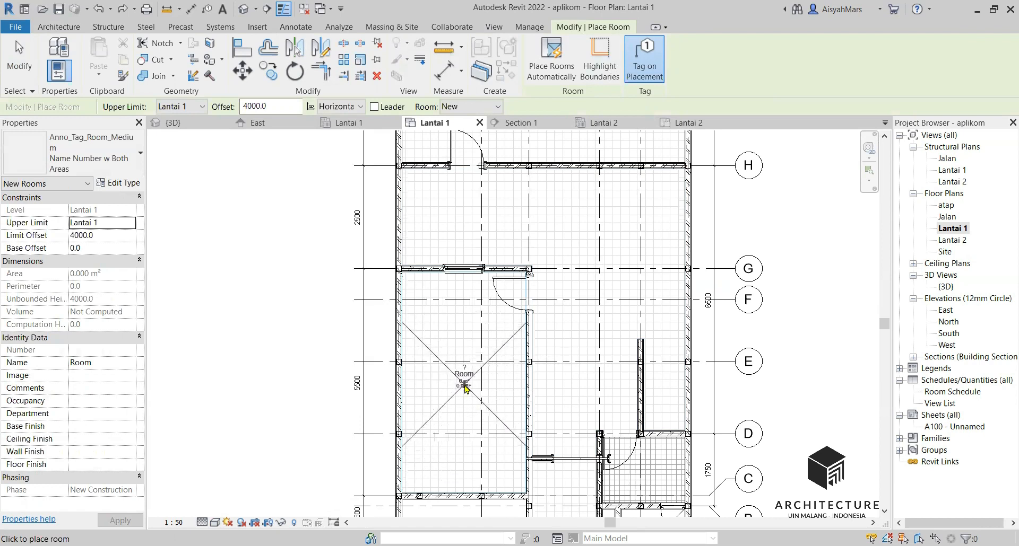
{"action": "left_click", "coordinate": [465, 388]}
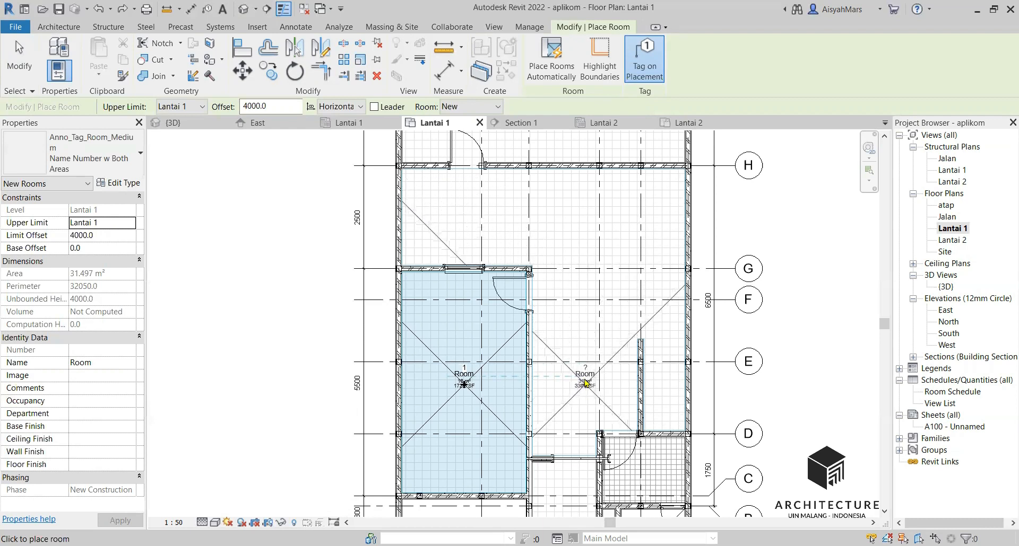
Step: Place tagged rooms in the large open space and in the small tiled room below grid D
{"action": "left_click", "coordinate": [586, 380]}
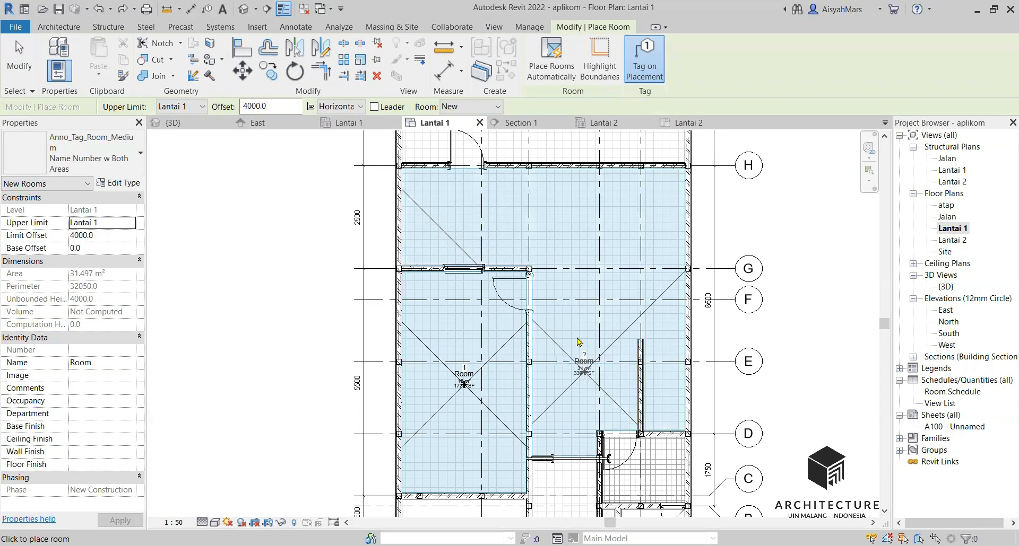
{"action": "scroll", "coordinate": [573, 332], "scroll_direction": "down", "scroll_amount": 1}
{"action": "scroll", "coordinate": [626, 435], "scroll_direction": "up", "scroll_amount": 2}
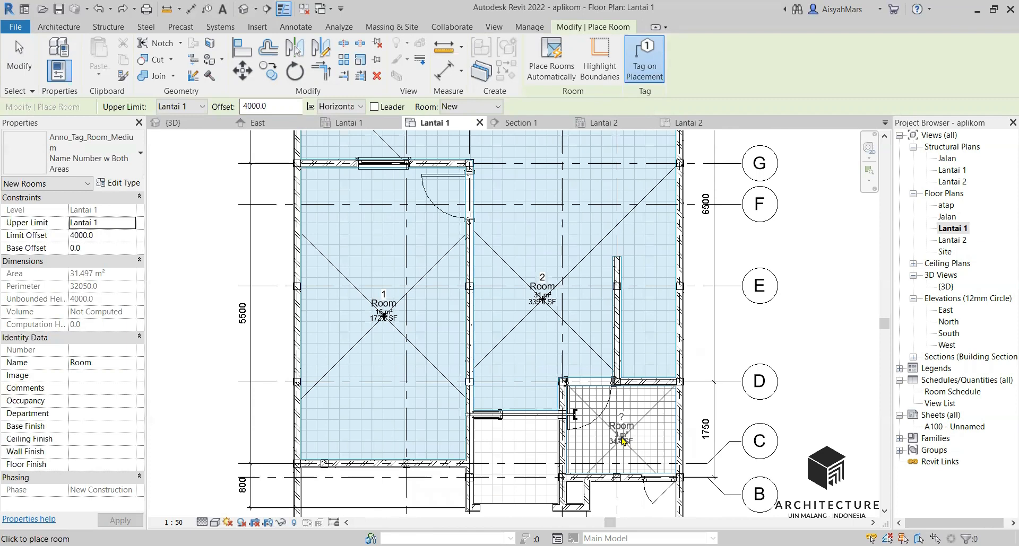
{"action": "left_click", "coordinate": [624, 442]}
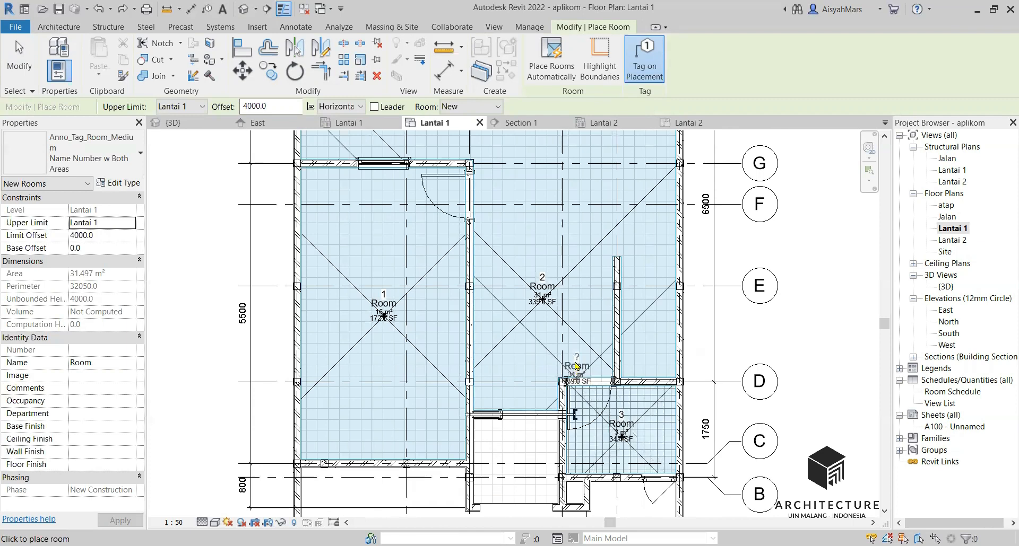
{"action": "key", "text": "Escape"}
{"action": "key", "text": "Escape"}
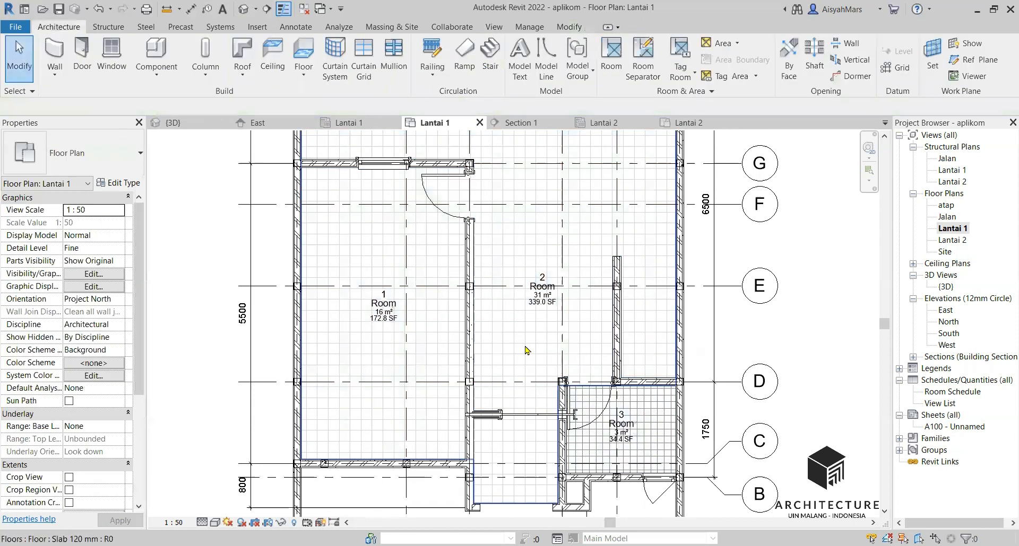
Step: Draw a vertical room separation line from the interior wall corner at grid G up to the wall on grid H
{"action": "scroll", "coordinate": [467, 429], "scroll_direction": "down", "scroll_amount": 4}
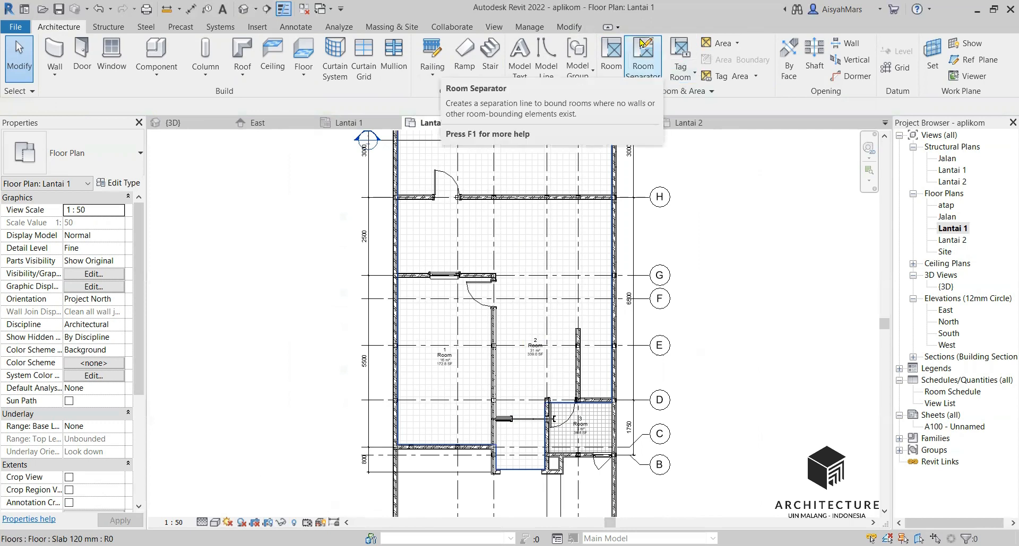
{"action": "left_click", "coordinate": [643, 59]}
{"action": "scroll", "coordinate": [537, 220], "scroll_direction": "up", "scroll_amount": 5}
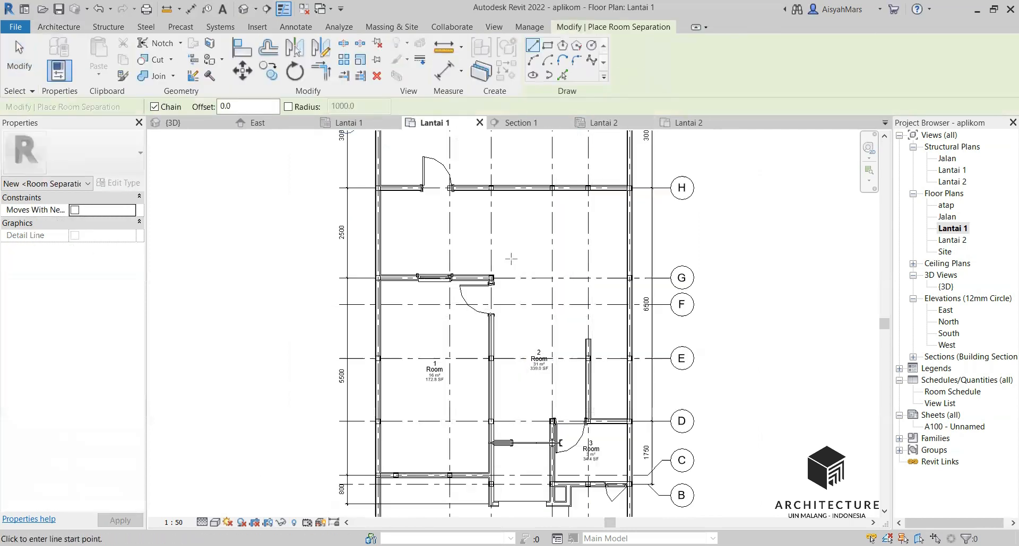
{"action": "left_click", "coordinate": [479, 283]}
{"action": "scroll", "coordinate": [472, 308], "scroll_direction": "down", "scroll_amount": 4}
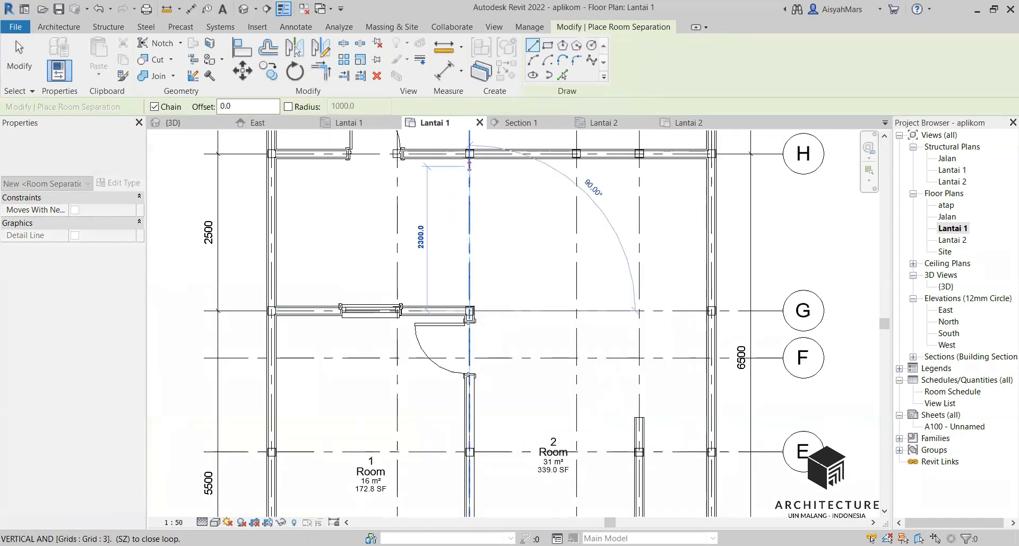
{"action": "scroll", "coordinate": [468, 160], "scroll_direction": "up", "scroll_amount": 2}
{"action": "left_click", "coordinate": [470, 155]}
{"action": "key", "text": "Escape"}
{"action": "scroll", "coordinate": [488, 342], "scroll_direction": "down", "scroll_amount": 3}
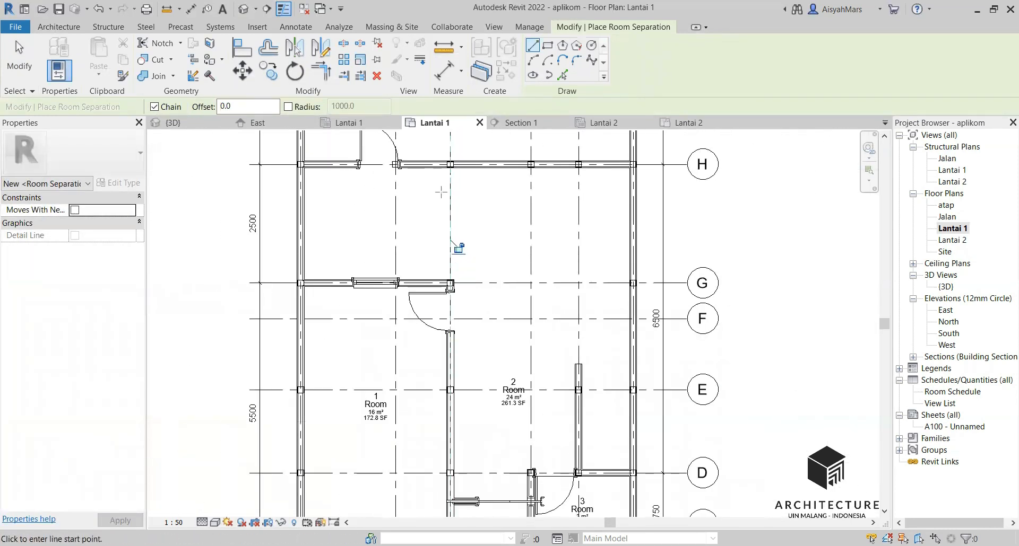
Step: Try a horizontal room separation line across room 2, level with the free wall's upper end, and undo it
{"action": "scroll", "coordinate": [462, 246], "scroll_direction": "up", "scroll_amount": 3}
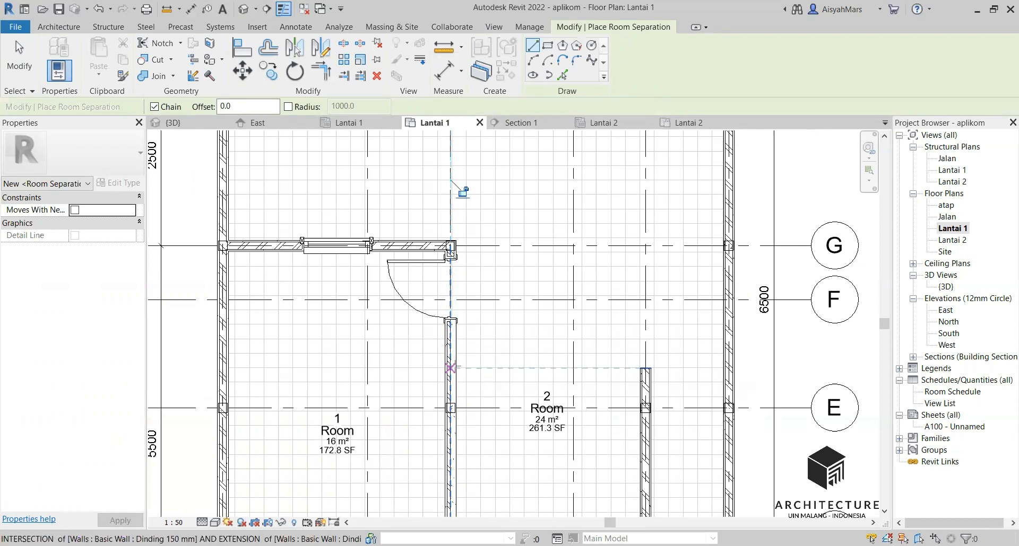
{"action": "scroll", "coordinate": [456, 367], "scroll_direction": "down", "scroll_amount": 2}
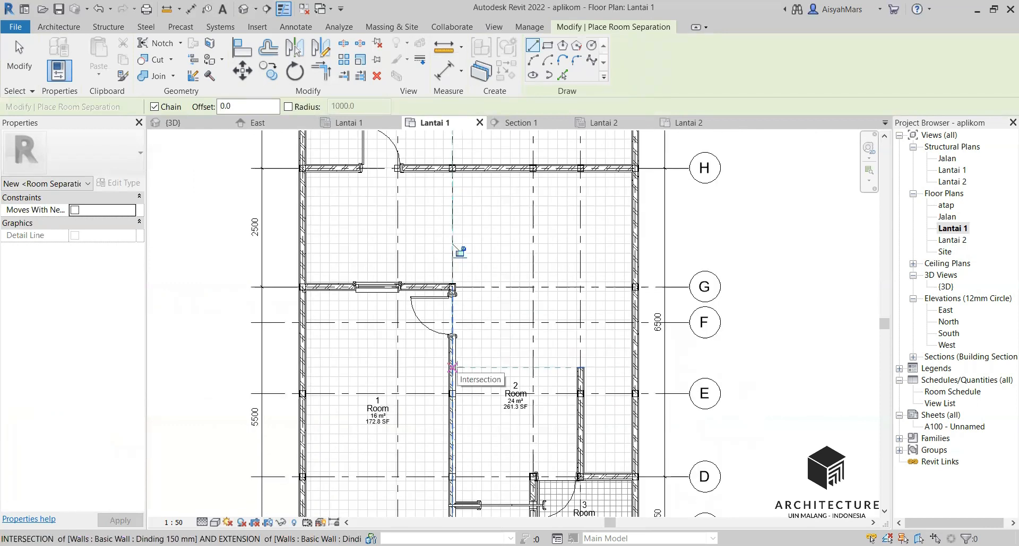
{"action": "left_click", "coordinate": [453, 367]}
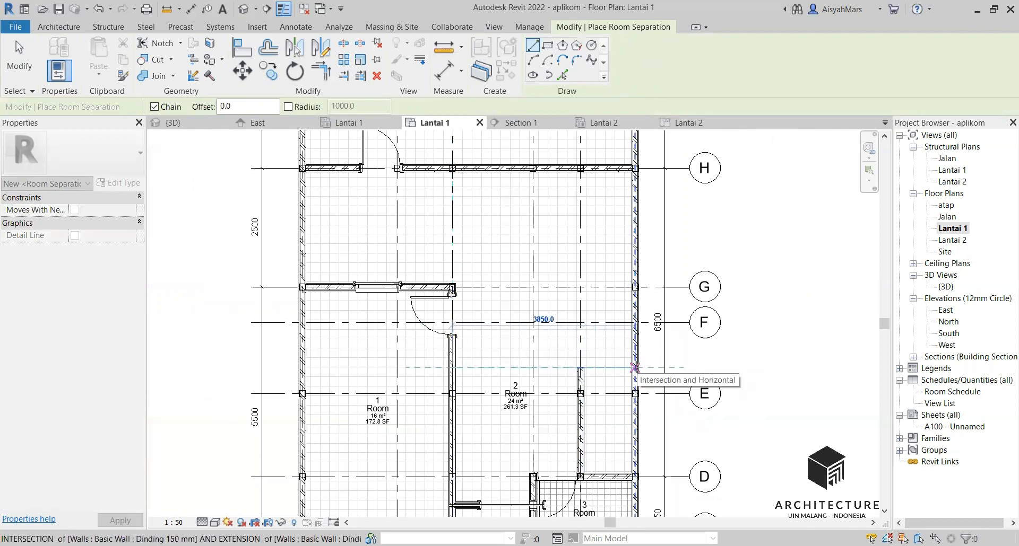
{"action": "left_click", "coordinate": [635, 367]}
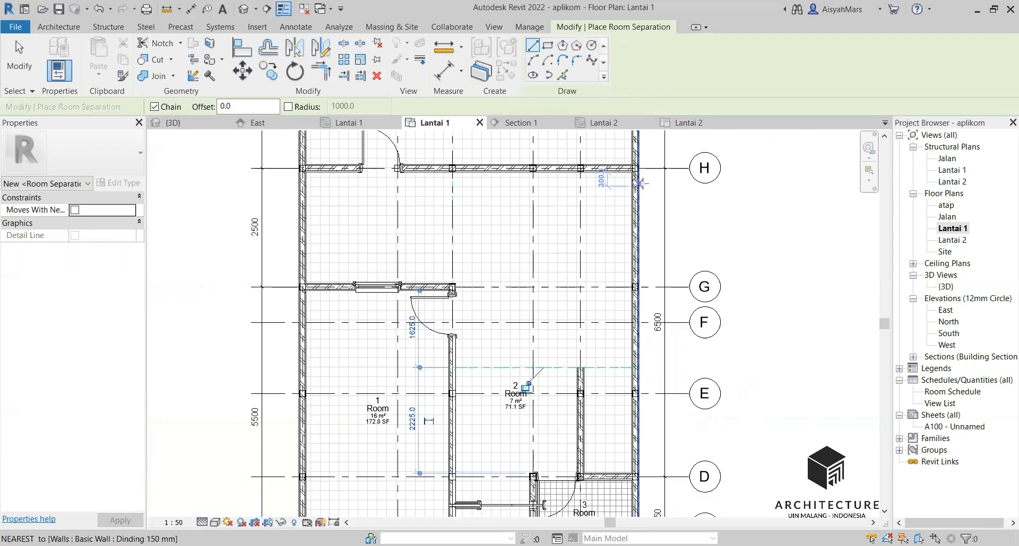
{"action": "key", "text": "Escape"}
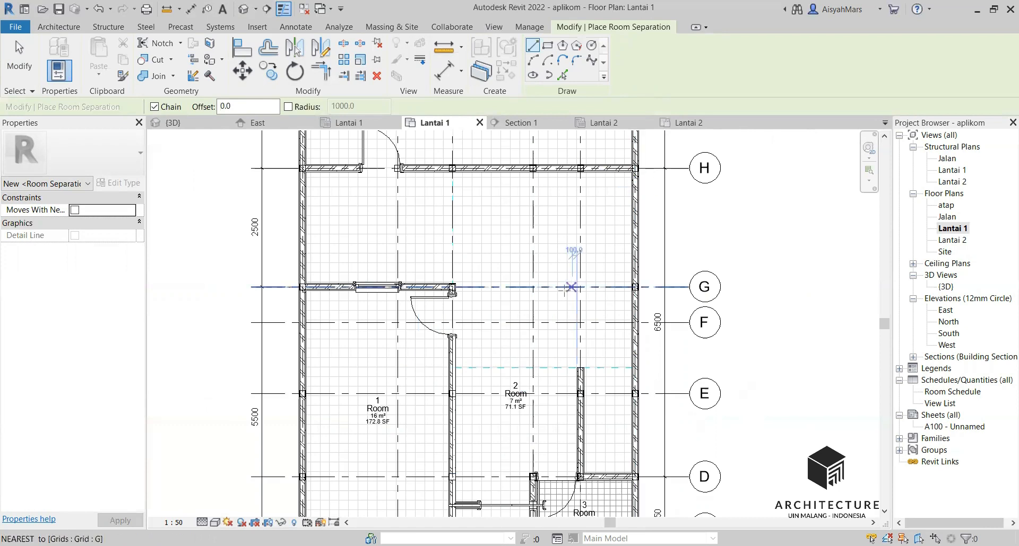
{"action": "key", "text": "ctrl+z"}
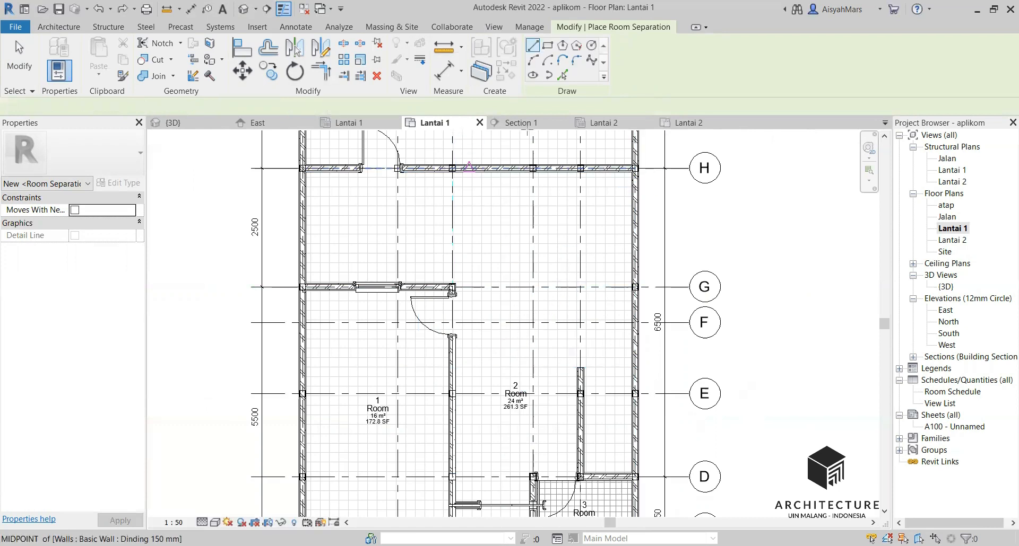
Step: Draw a horizontal room separation line from the interior wall just below the door to the outer wall, about 1100 mm below the grid G wall
{"action": "scroll", "coordinate": [451, 354], "scroll_direction": "up", "scroll_amount": 2}
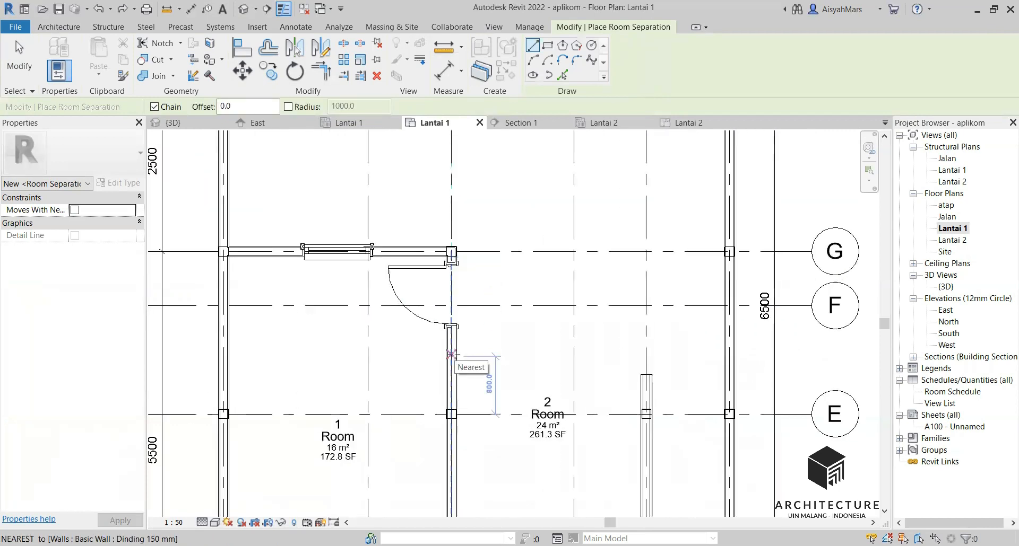
{"action": "scroll", "coordinate": [451, 354], "scroll_direction": "down", "scroll_amount": 2}
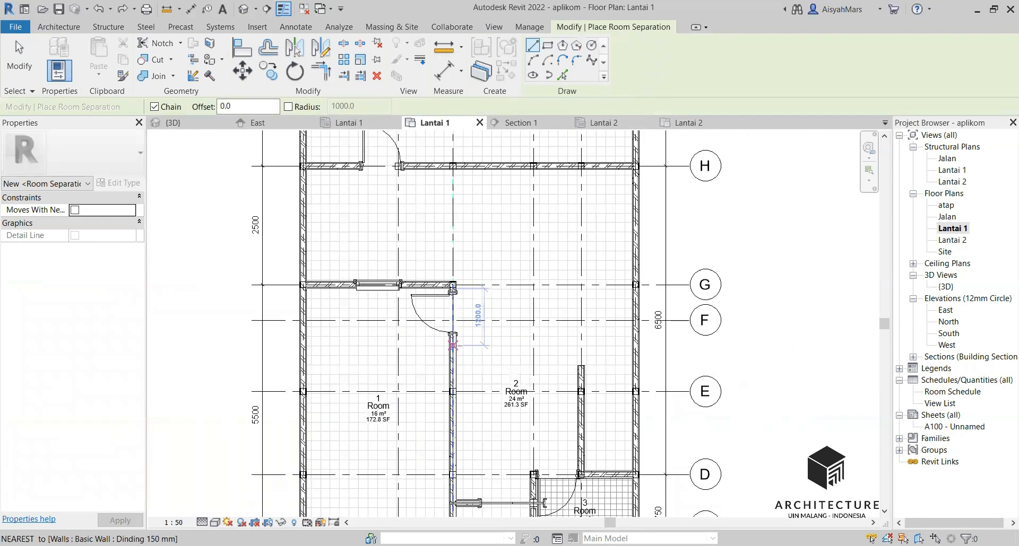
{"action": "left_click", "coordinate": [454, 342]}
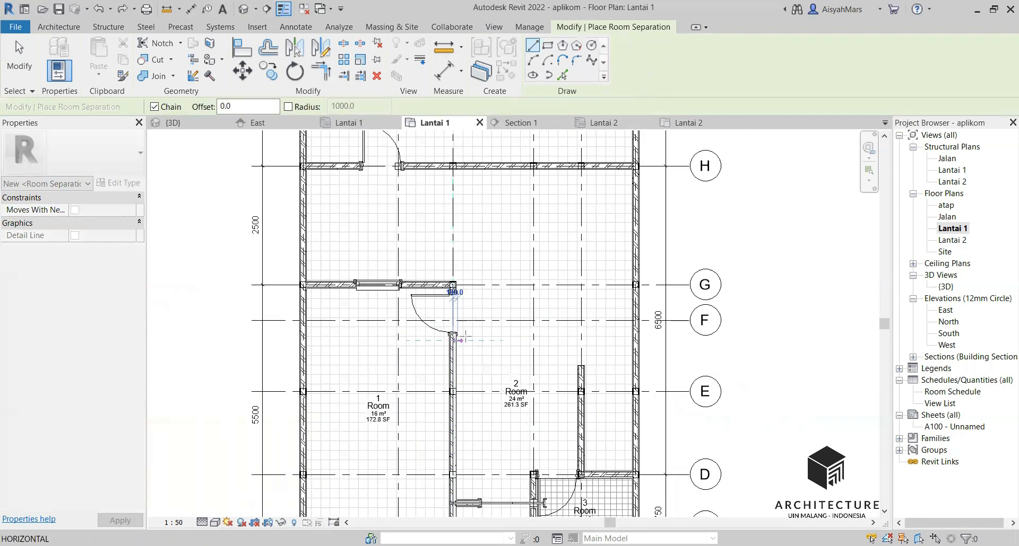
{"action": "left_click", "coordinate": [636, 341]}
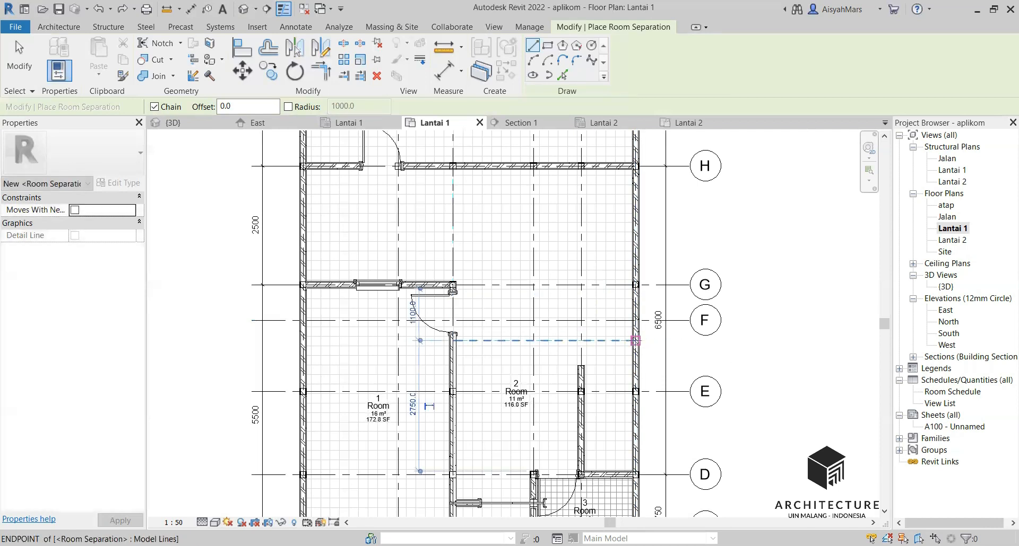
{"action": "key", "text": "Escape"}
{"action": "key", "text": "Escape"}
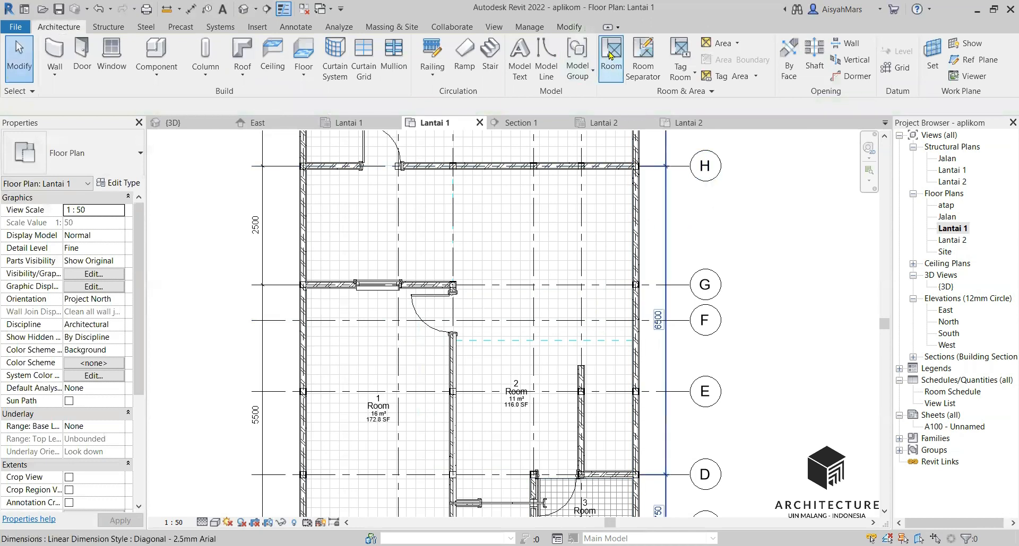
Step: Place tagged rooms in the two separated spaces between grid H and the new separation lines
{"action": "left_click", "coordinate": [610, 59]}
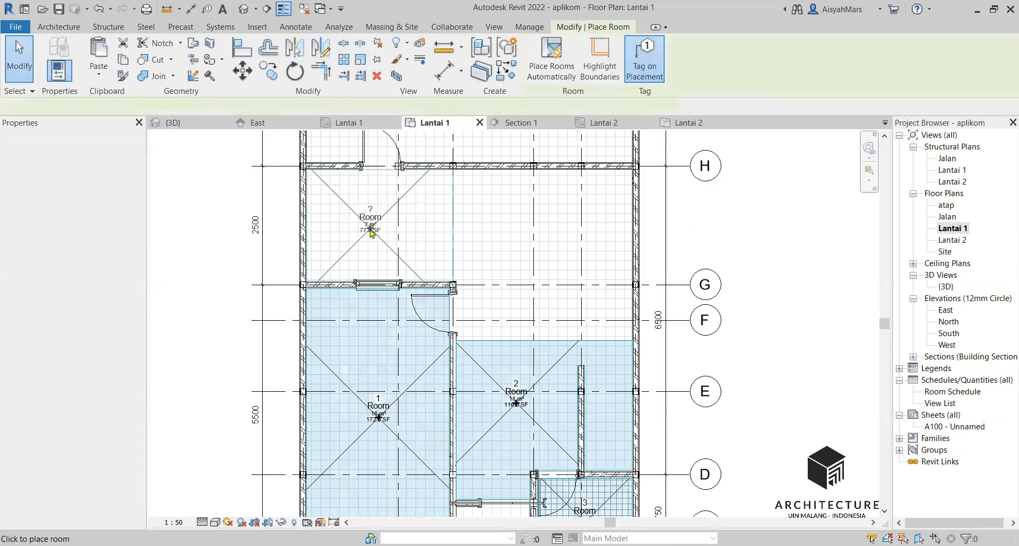
{"action": "left_click", "coordinate": [376, 234]}
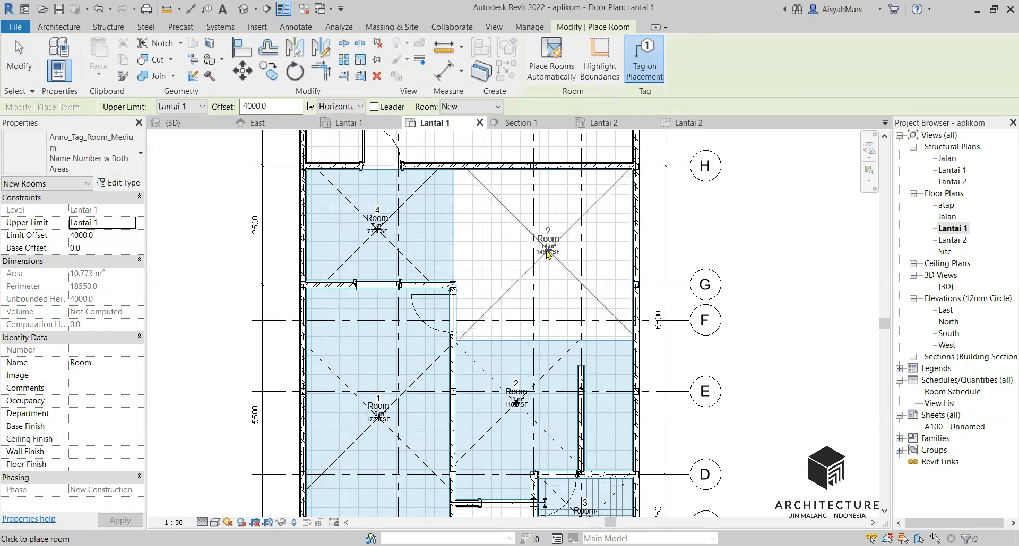
{"action": "left_click", "coordinate": [543, 257]}
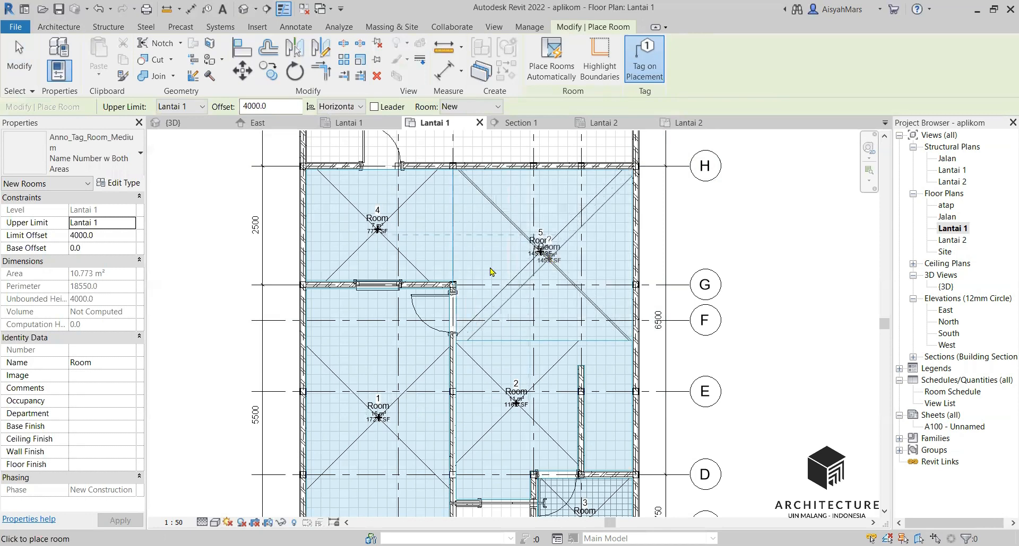
{"action": "key", "text": "Escape"}
{"action": "key", "text": "Escape"}
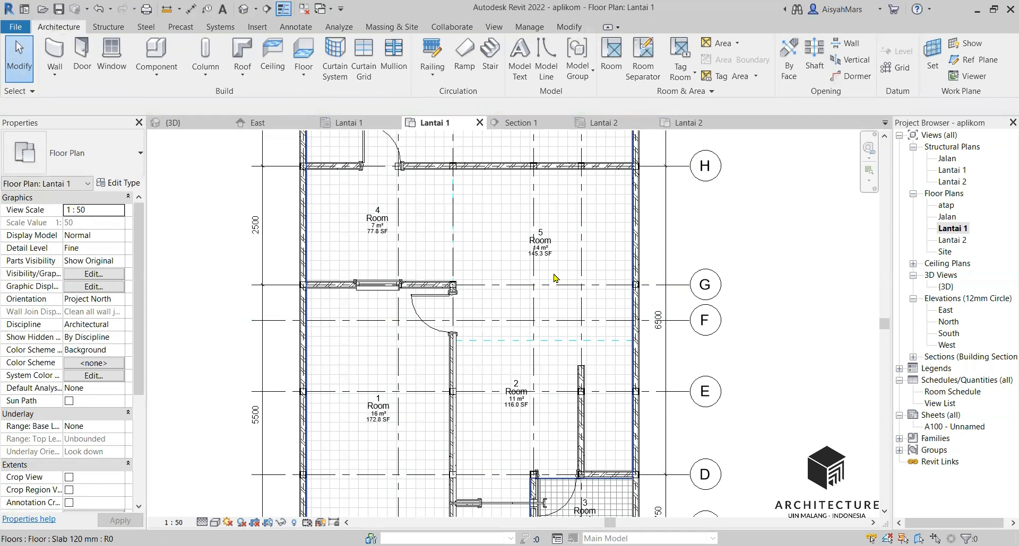
Step: Rename room 4 as Dapur
{"action": "left_click", "coordinate": [389, 222]}
{"action": "left_click", "coordinate": [389, 219]}
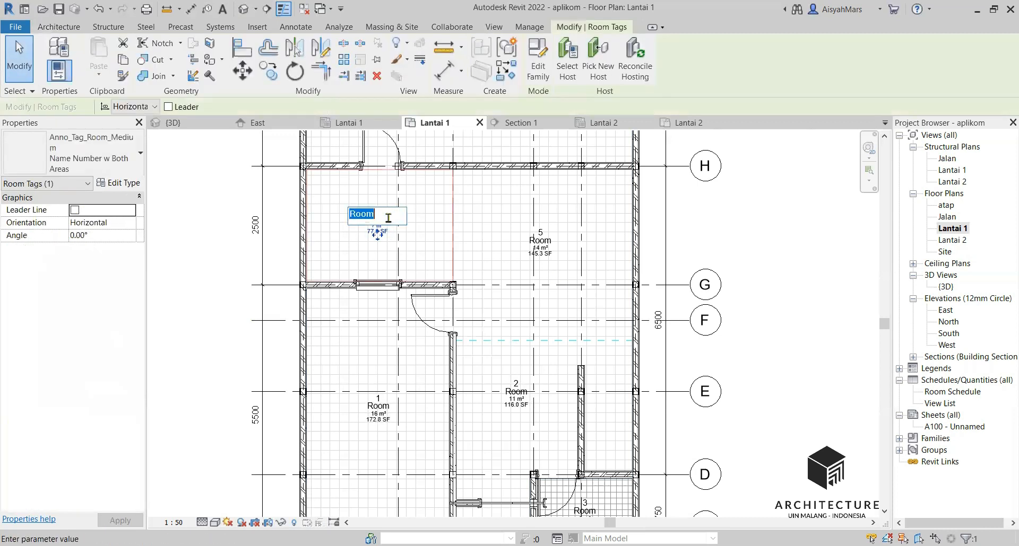
{"action": "type", "text": "Kitchen"}
{"action": "key", "text": "ctrl+a"}
{"action": "type", "text": "Dapur"}
{"action": "key", "text": "Return"}
Step: Enter R. Makan in the number field of the room 5 tag
{"action": "left_click", "coordinate": [542, 245]}
{"action": "left_click", "coordinate": [541, 234]}
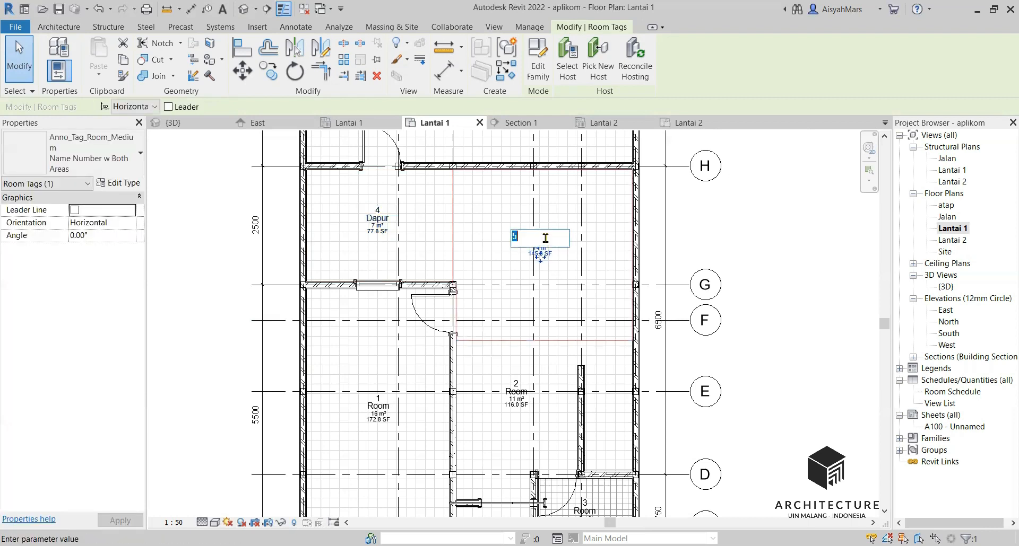
{"action": "type", "text": "R. Makan"}
{"action": "key", "text": "Return"}
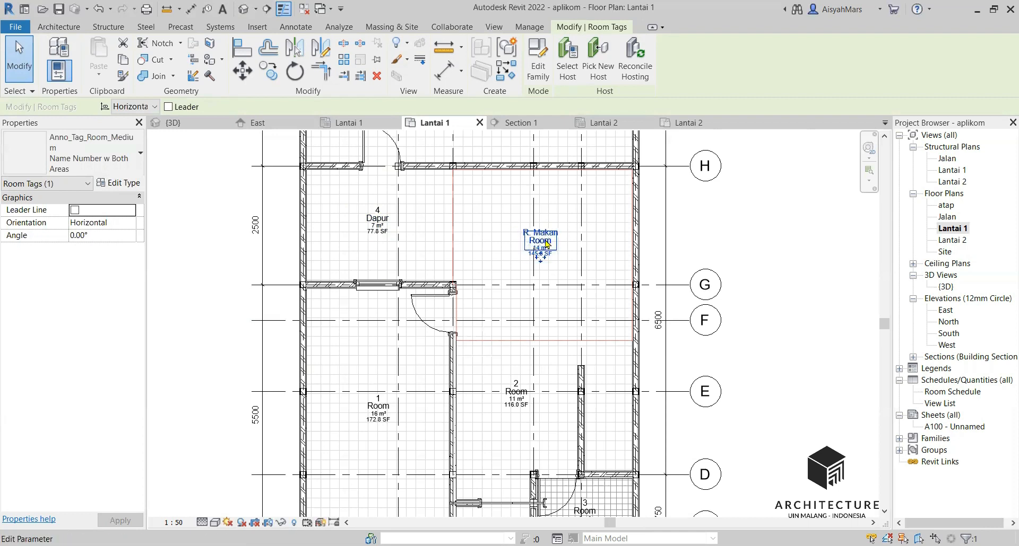
Step: Try to enter R. Makan as the room's name in the tag next to Dapur
{"action": "left_click", "coordinate": [540, 241]}
{"action": "type", "text": "R. Makan"}
{"action": "key", "text": "Return"}
{"action": "left_click", "coordinate": [559, 236]}
{"action": "scroll", "coordinate": [559, 237], "scroll_direction": "up", "scroll_amount": 6}
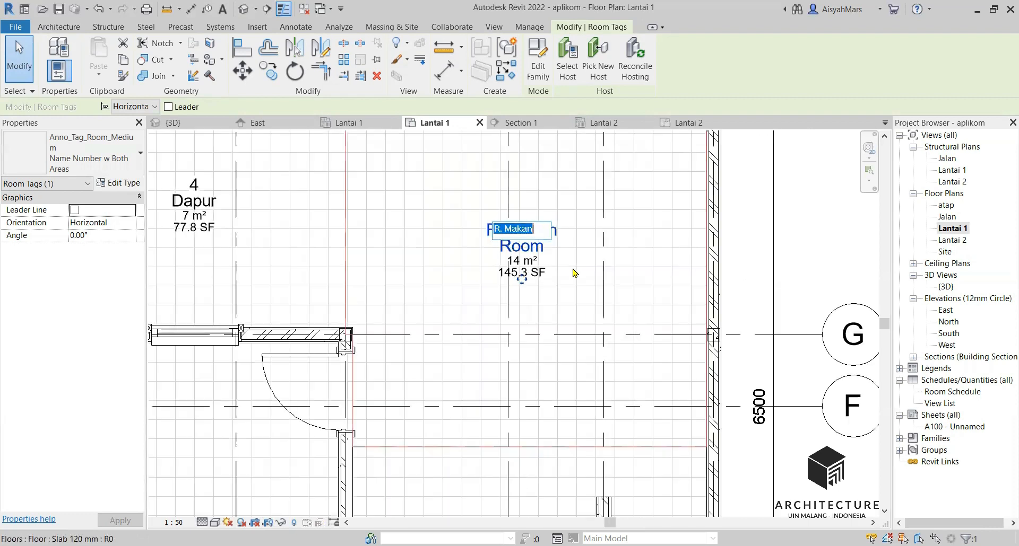
{"action": "left_click", "coordinate": [532, 246]}
{"action": "scroll", "coordinate": [531, 247], "scroll_direction": "down", "scroll_amount": 5}
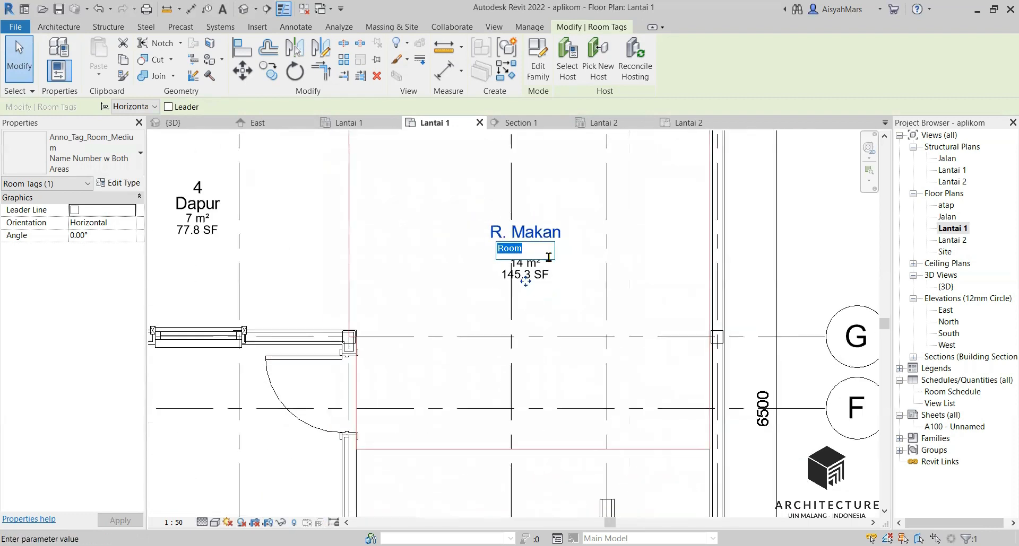
{"action": "key", "text": "Escape"}
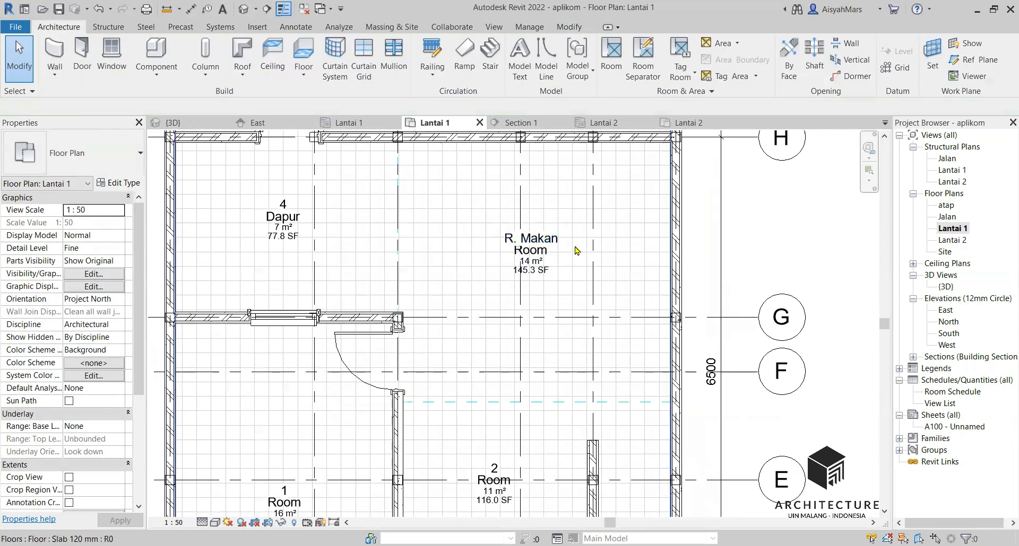
Step: Undo the mistaken number entry in the room 5 tag and rename the room as R. Makan & Keluarga
{"action": "key", "text": "ctrl+z"}
{"action": "scroll", "coordinate": [552, 244], "scroll_direction": "up", "scroll_amount": 2}
{"action": "left_click", "coordinate": [550, 244]}
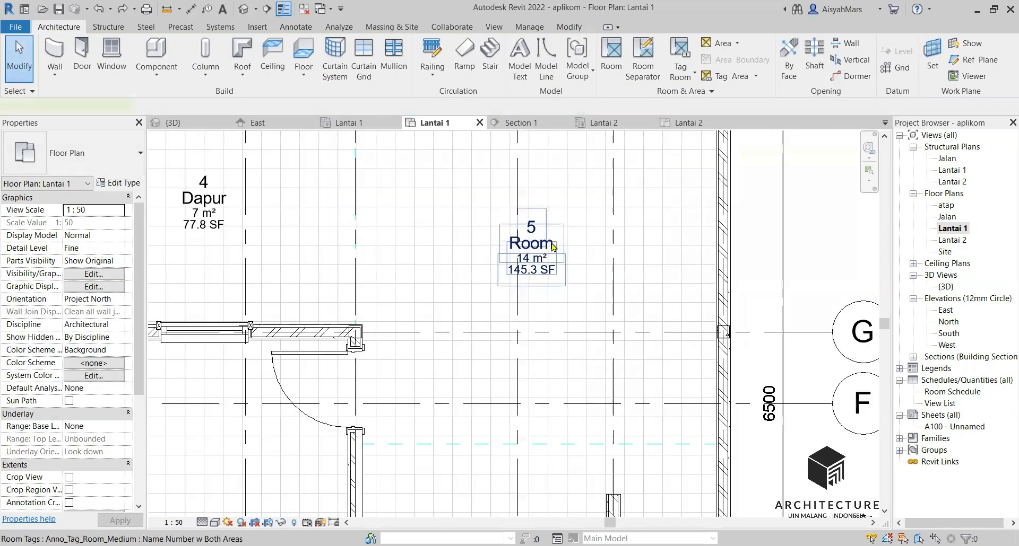
{"action": "left_click", "coordinate": [544, 243]}
{"action": "type", "text": "R"}
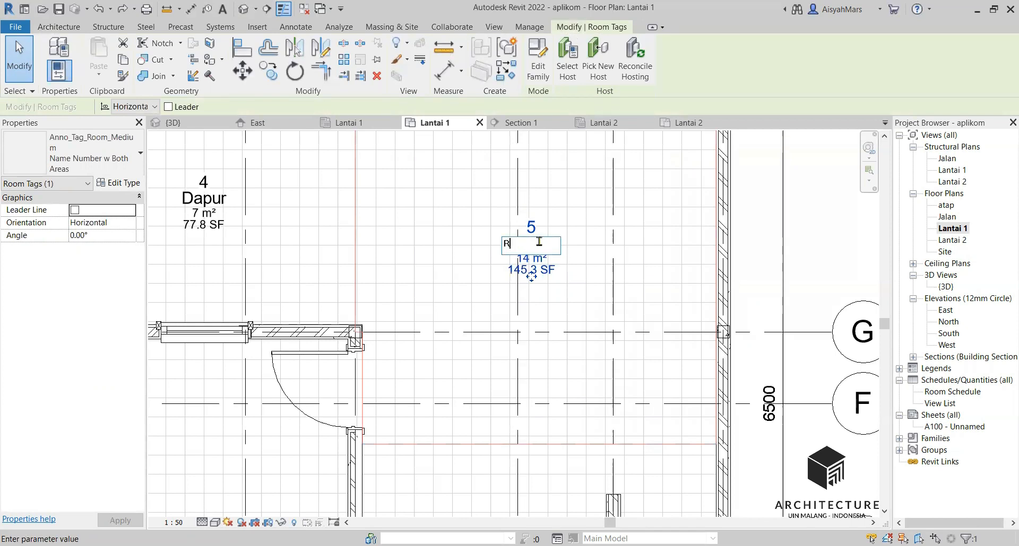
{"action": "type", "text": ". Makan & Keluarga"}
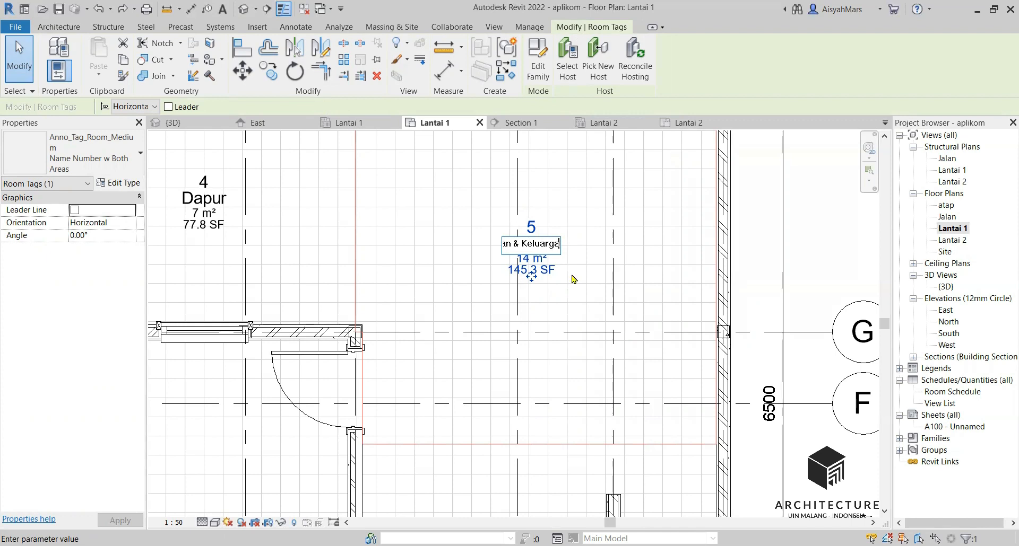
{"action": "key", "text": "Return"}
Step: Rename room 2 as R. Tamu through its tag
{"action": "scroll", "coordinate": [575, 207], "scroll_direction": "down", "scroll_amount": 4}
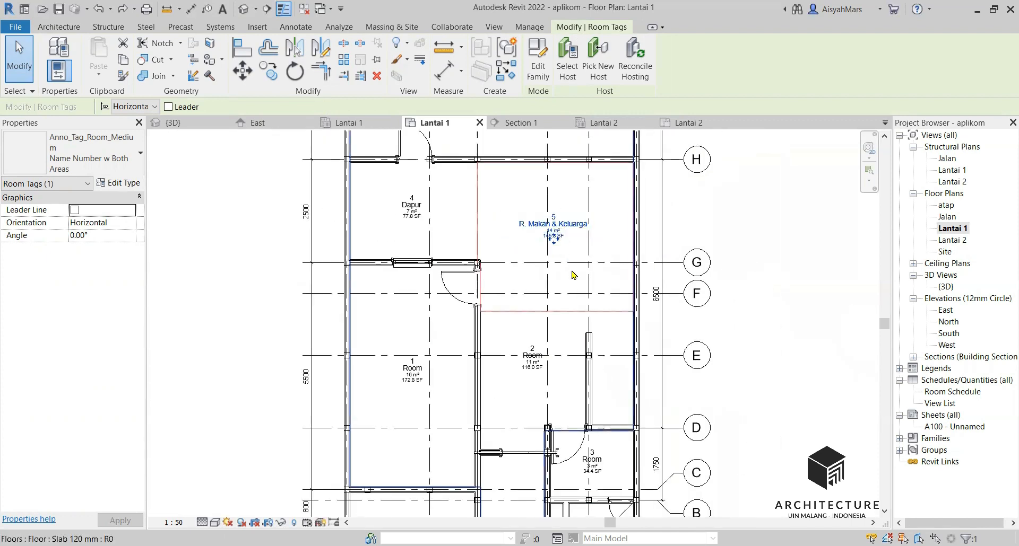
{"action": "scroll", "coordinate": [538, 356], "scroll_direction": "up", "scroll_amount": 1}
{"action": "left_click", "coordinate": [523, 363]}
{"action": "left_click", "coordinate": [520, 359]}
{"action": "left_click", "coordinate": [531, 365]}
{"action": "left_click", "coordinate": [531, 365]}
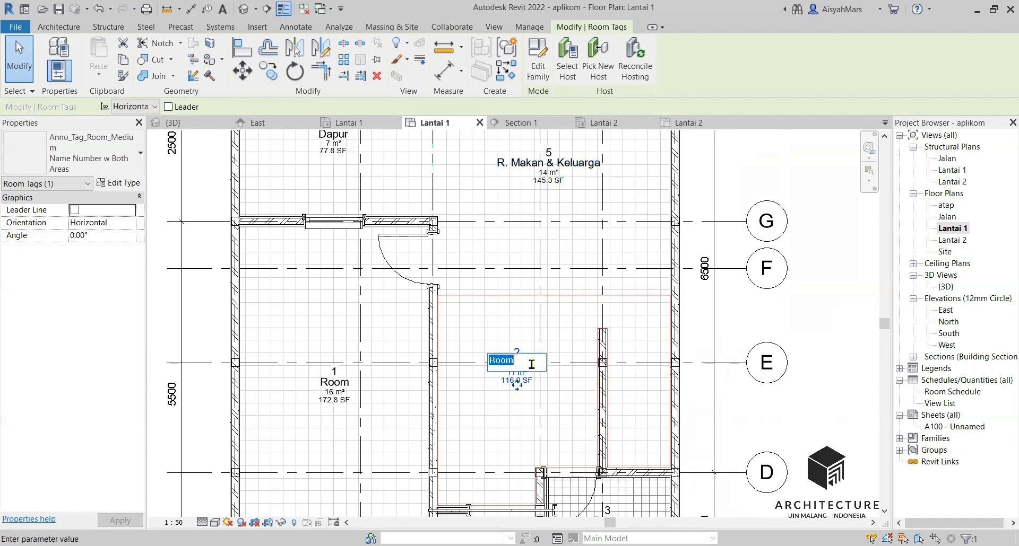
{"action": "type", "text": "R. Tamu"}
{"action": "key", "text": "Return"}
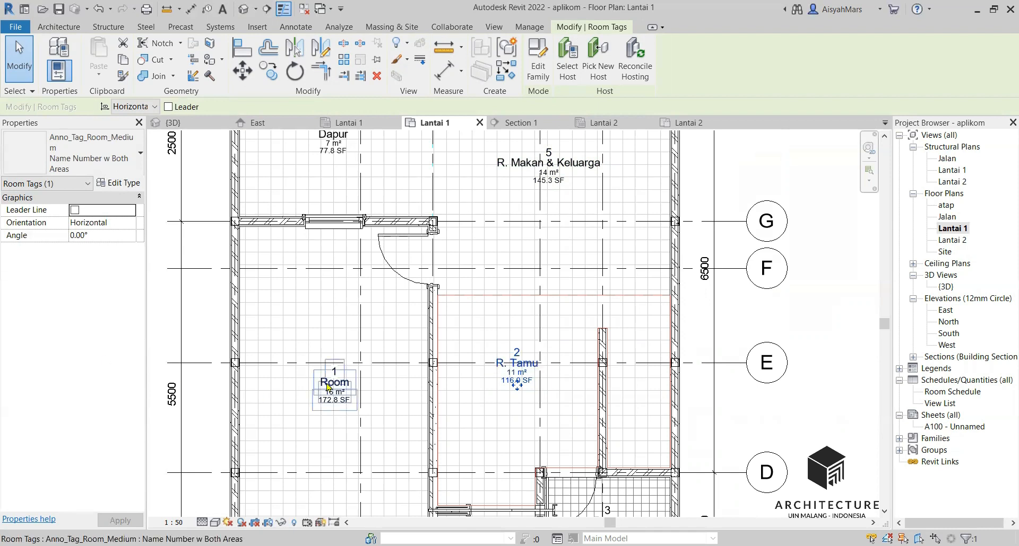
Step: Rename room 1 as Garasi through its tag
{"action": "left_click", "coordinate": [328, 388]}
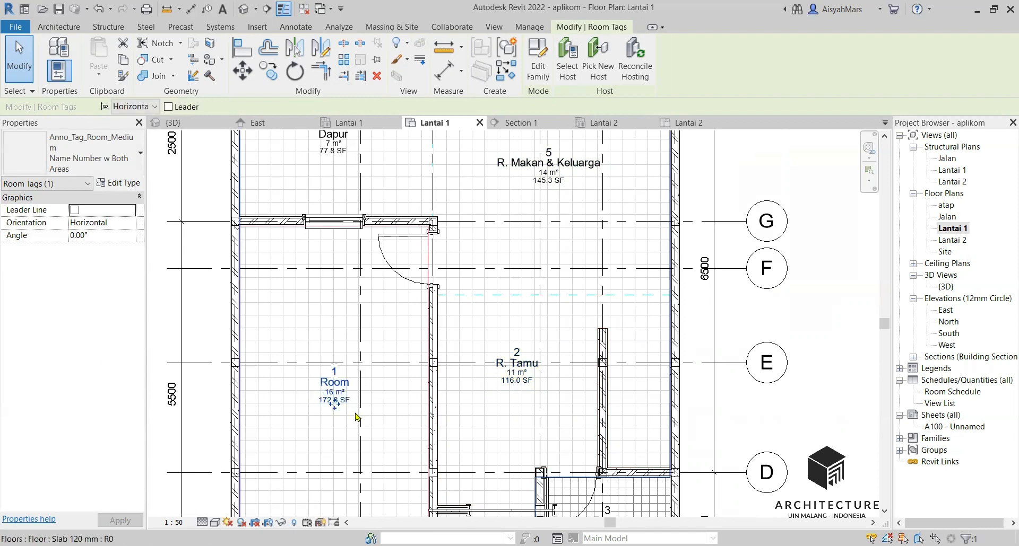
{"action": "left_click", "coordinate": [346, 386]}
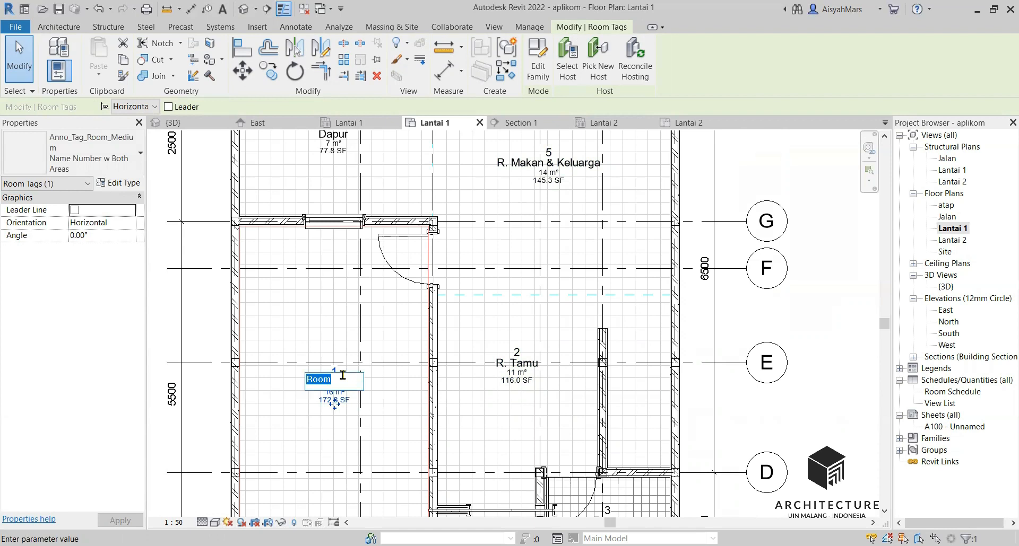
{"action": "type", "text": "Garasi"}
{"action": "key", "text": "Return"}
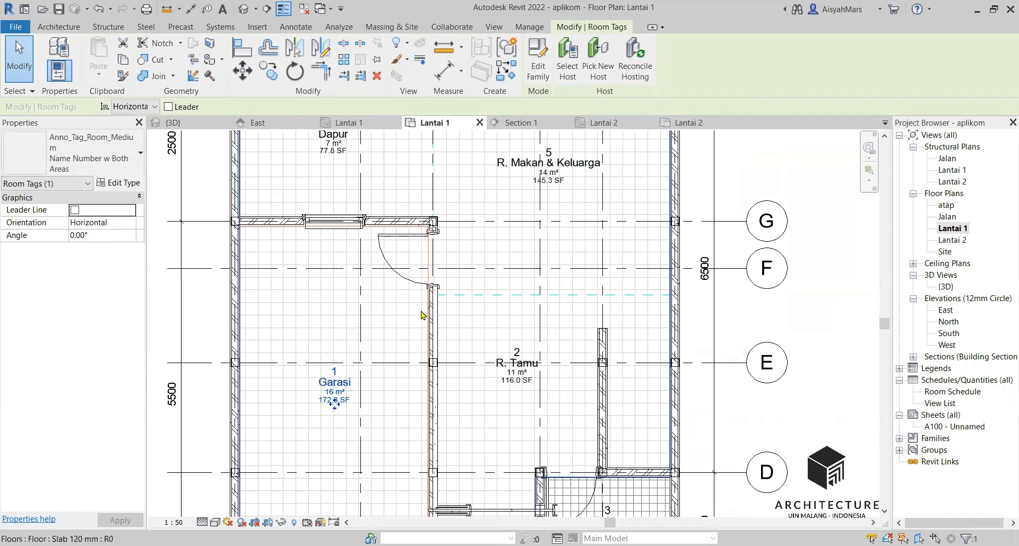
Step: Rename room 3, the small tiled room below grid D, as Kamar Mandi
{"action": "scroll", "coordinate": [343, 375], "scroll_direction": "down", "scroll_amount": 3}
{"action": "scroll", "coordinate": [557, 436], "scroll_direction": "up", "scroll_amount": 5}
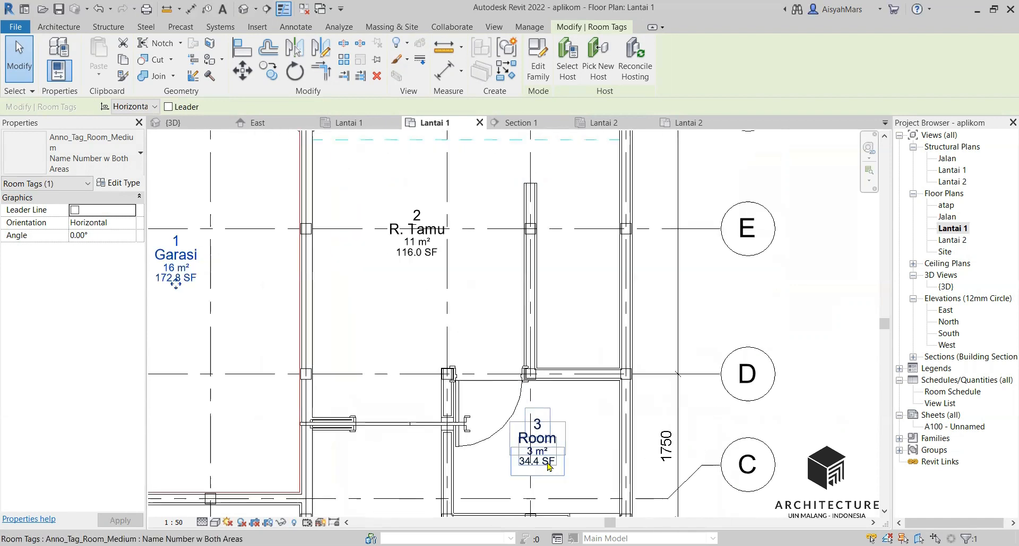
{"action": "left_click", "coordinate": [555, 436]}
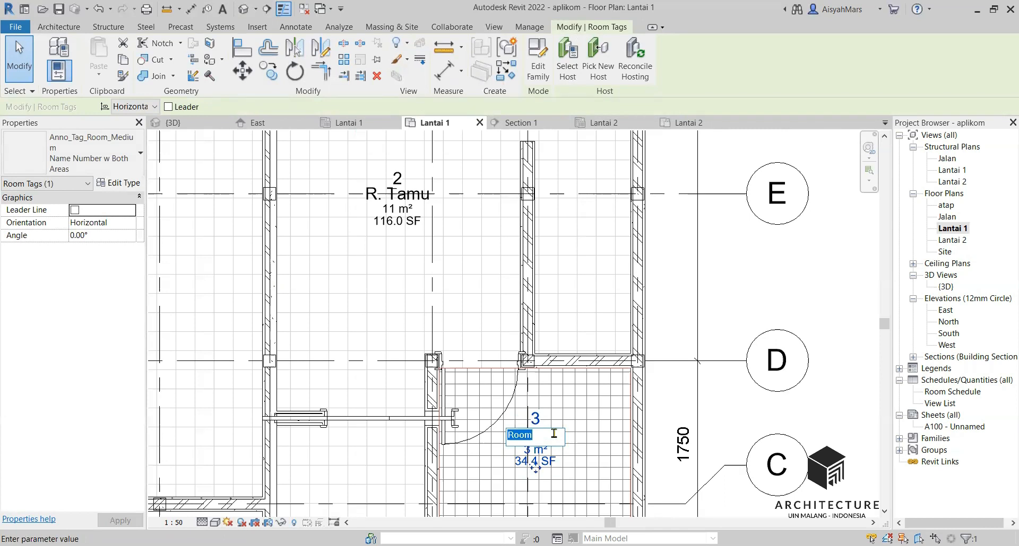
{"action": "type", "text": "Kamar Mandi"}
{"action": "key", "text": "Return"}
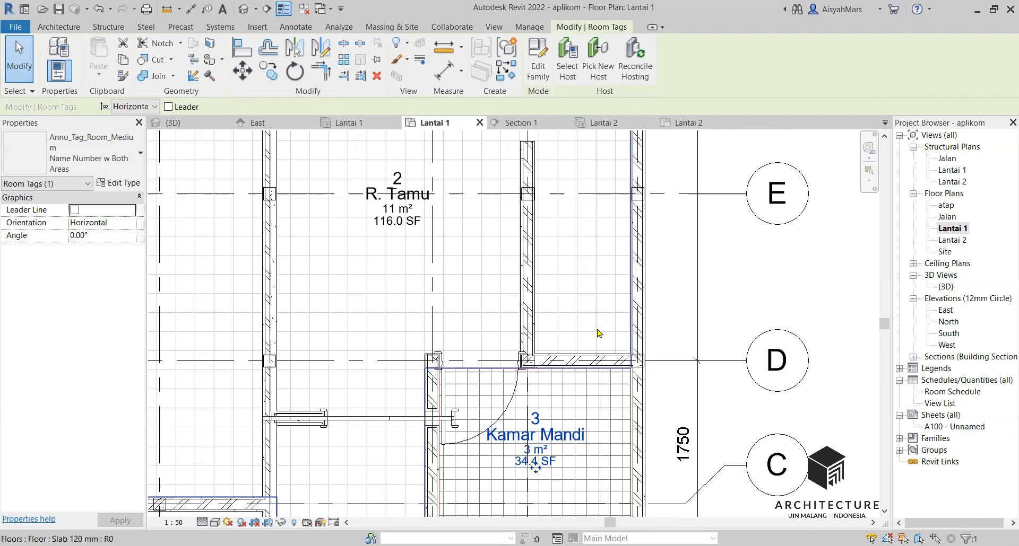
Step: Locate and preview the Room Tag family in the Annotations folder of the English-Imperial library
{"action": "scroll", "coordinate": [560, 364], "scroll_direction": "down", "scroll_amount": 2}
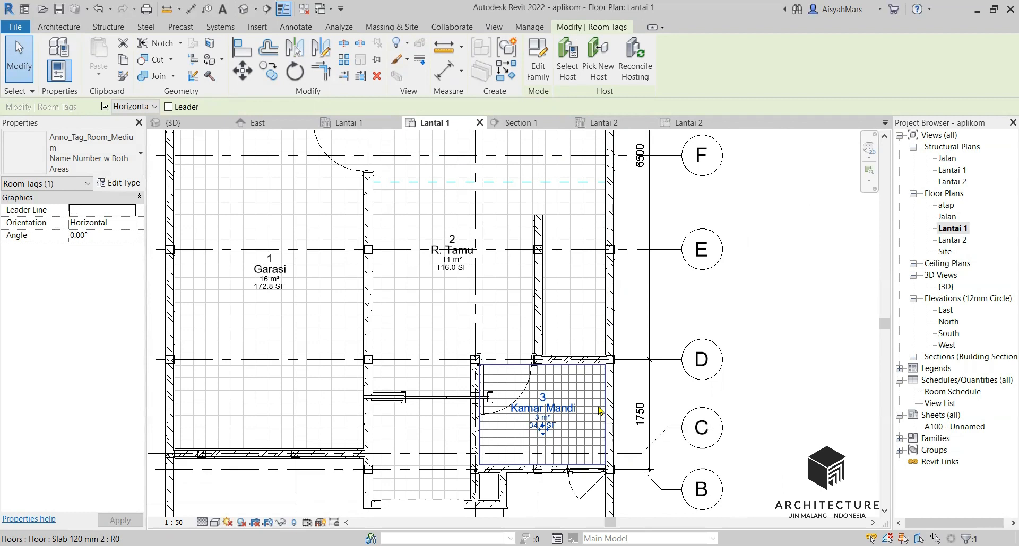
{"action": "scroll", "coordinate": [599, 411], "scroll_direction": "down", "scroll_amount": 3}
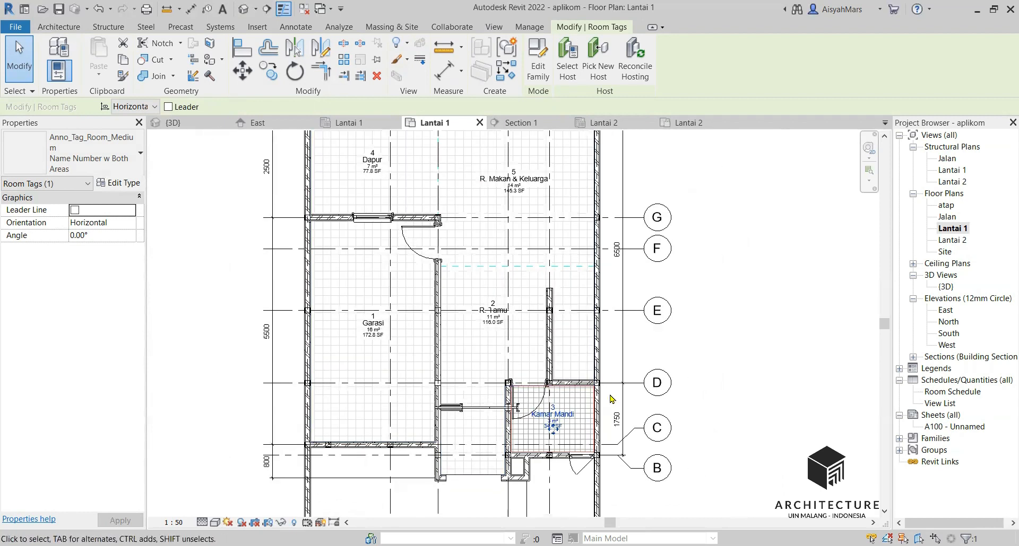
{"action": "scroll", "coordinate": [527, 416], "scroll_direction": "down", "scroll_amount": 1}
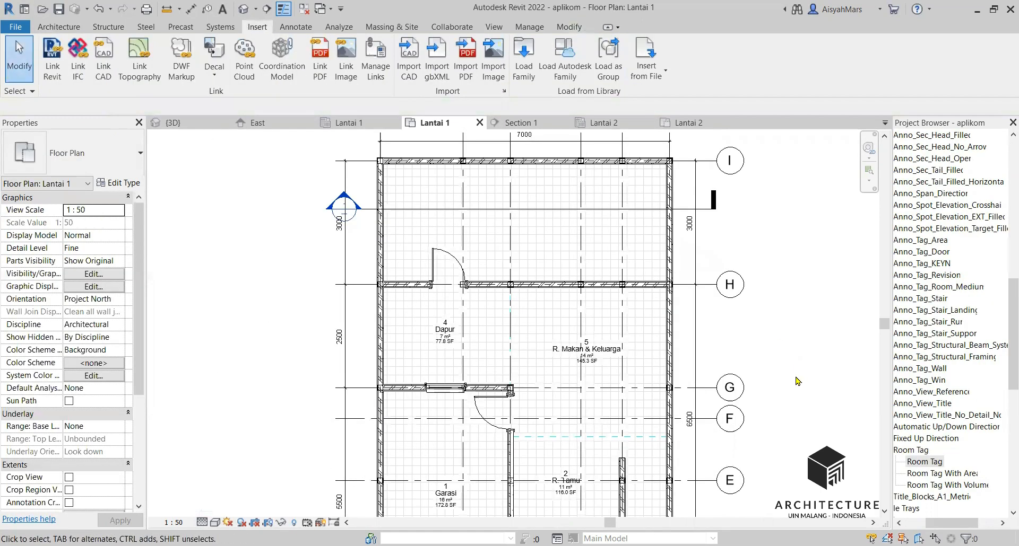
{"action": "scroll", "coordinate": [667, 336], "scroll_direction": "up", "scroll_amount": 2}
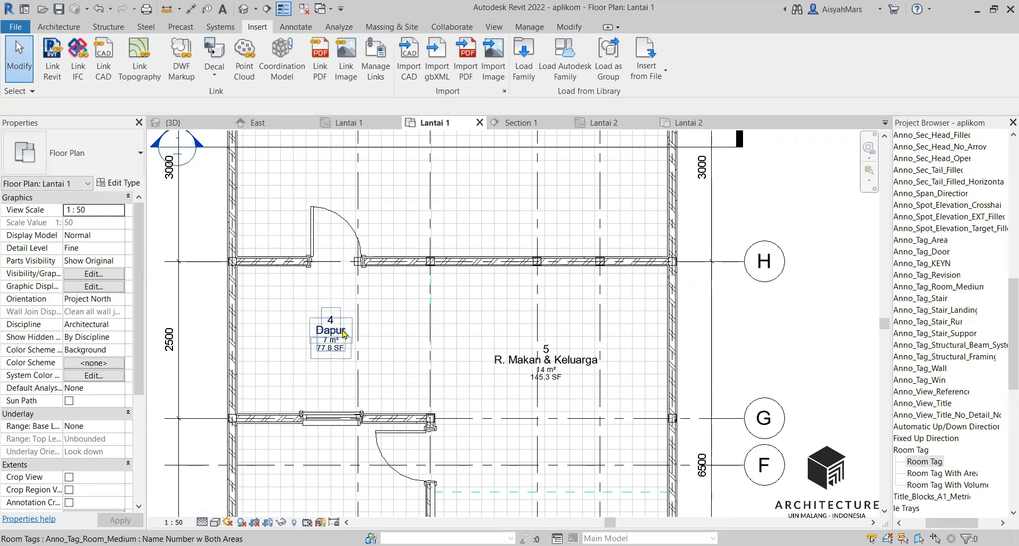
{"action": "left_click", "coordinate": [519, 79]}
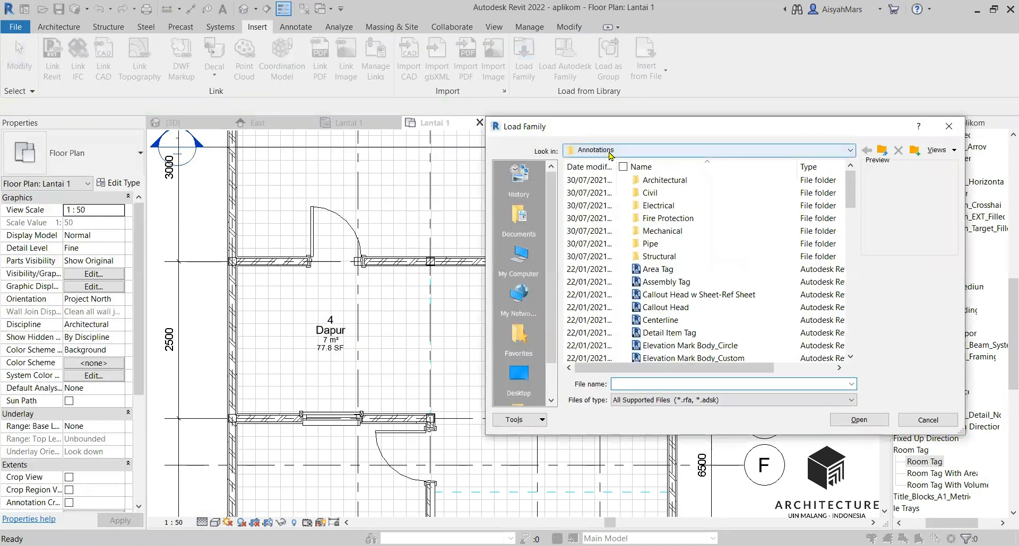
{"action": "left_click", "coordinate": [610, 151]}
{"action": "left_click", "coordinate": [646, 222]}
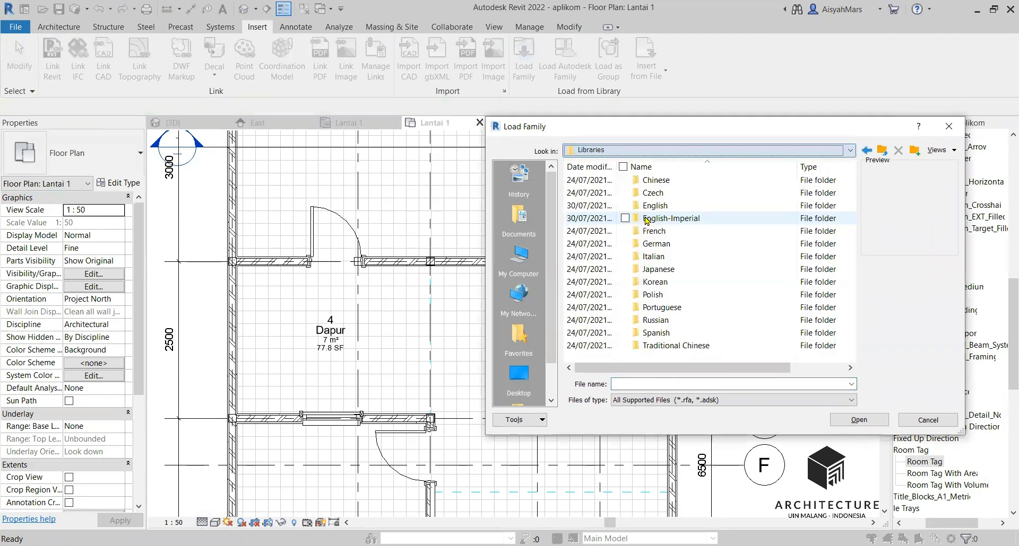
{"action": "double_click", "coordinate": [667, 223]}
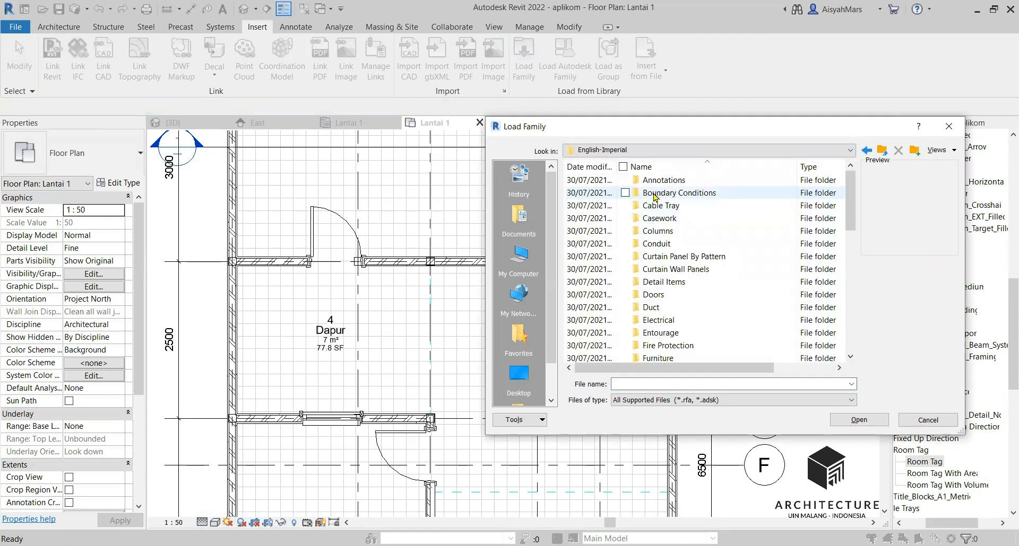
{"action": "double_click", "coordinate": [662, 181]}
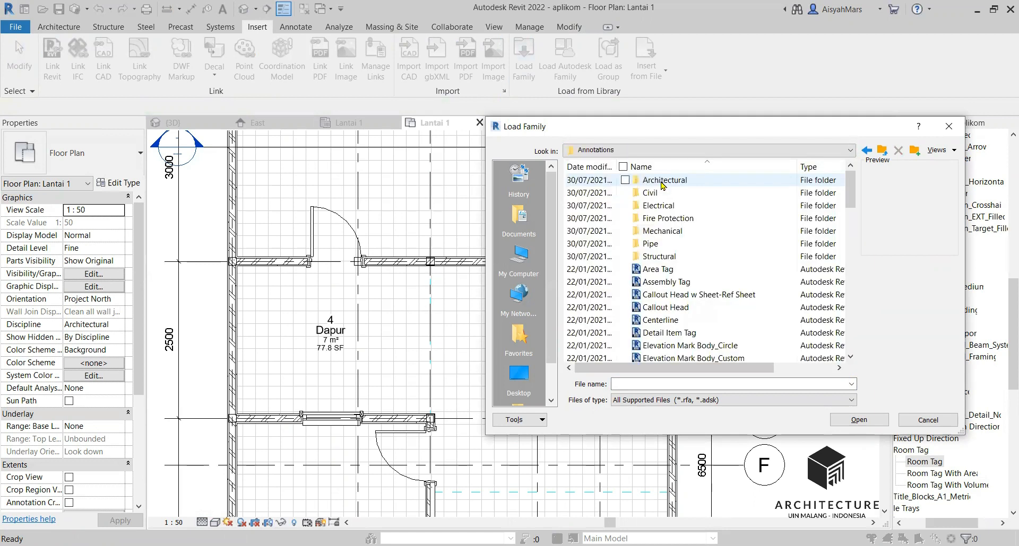
{"action": "scroll", "coordinate": [689, 270], "scroll_direction": "down", "scroll_amount": 10}
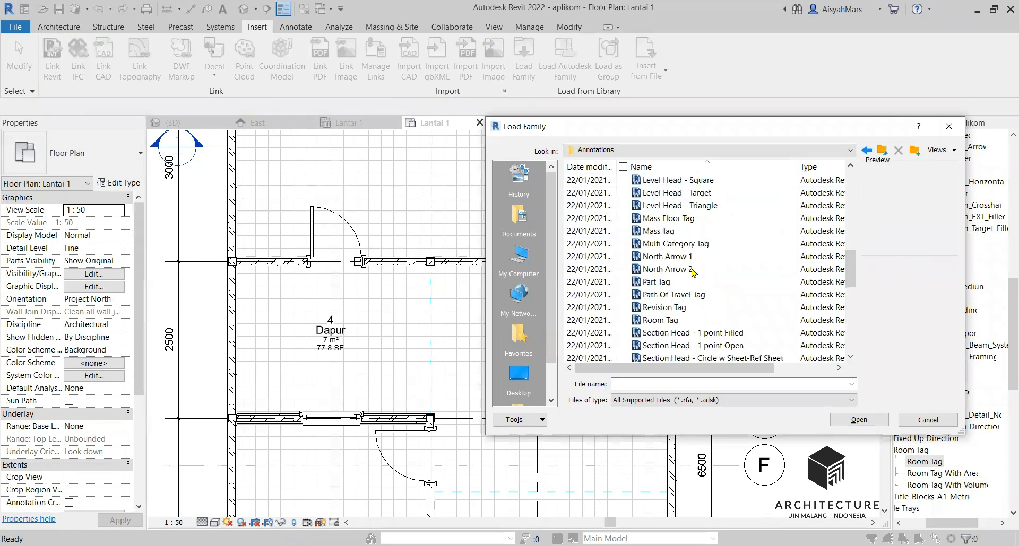
{"action": "left_click", "coordinate": [685, 325]}
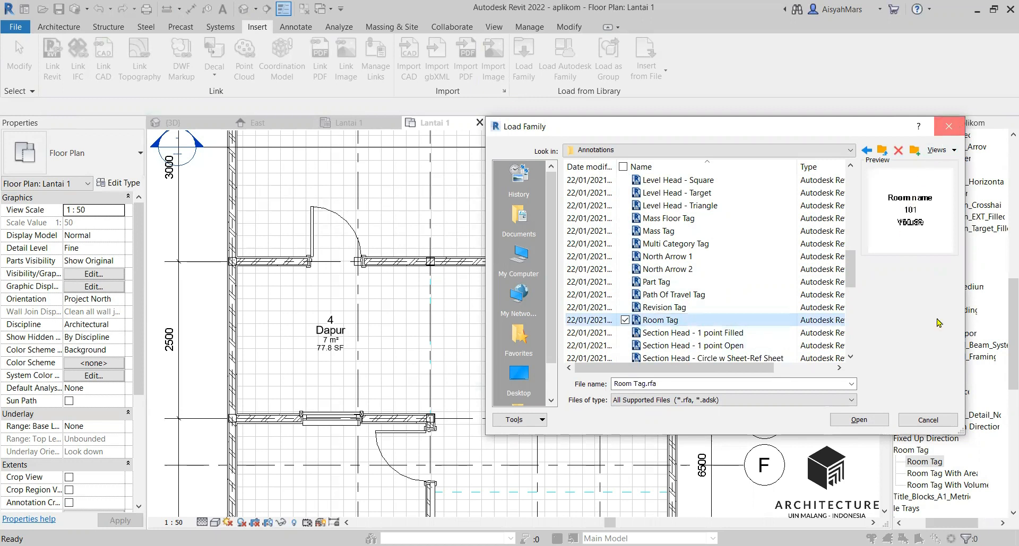
Step: Place a tag of the loaded Room Tag With Area type in the R. Makan & Keluarga room
{"action": "scroll", "coordinate": [957, 346], "scroll_direction": "down", "scroll_amount": 1}
{"action": "left_click_drag", "start_coordinate": [960, 523], "coordinate": [900, 523]}
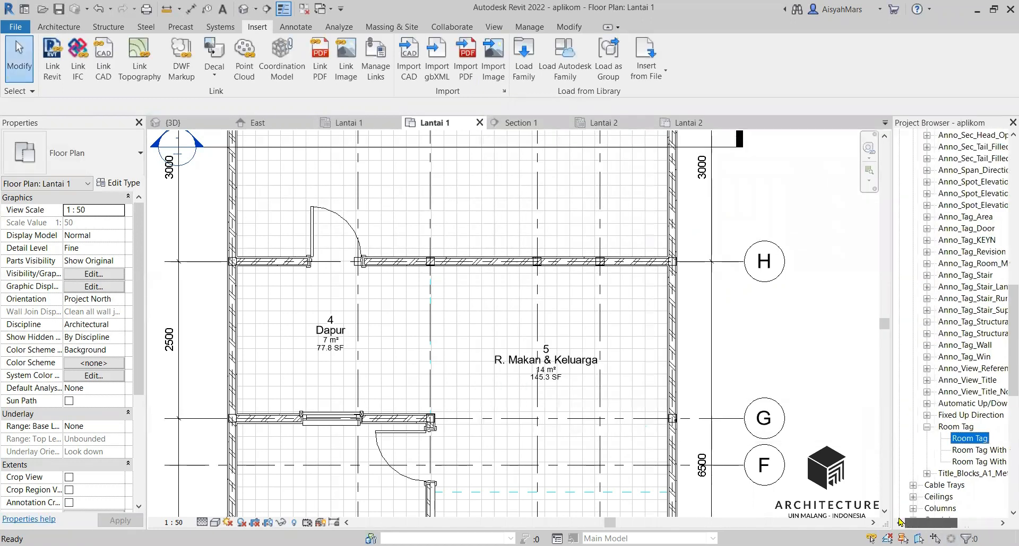
{"action": "scroll", "coordinate": [937, 319], "scroll_direction": "up", "scroll_amount": 9}
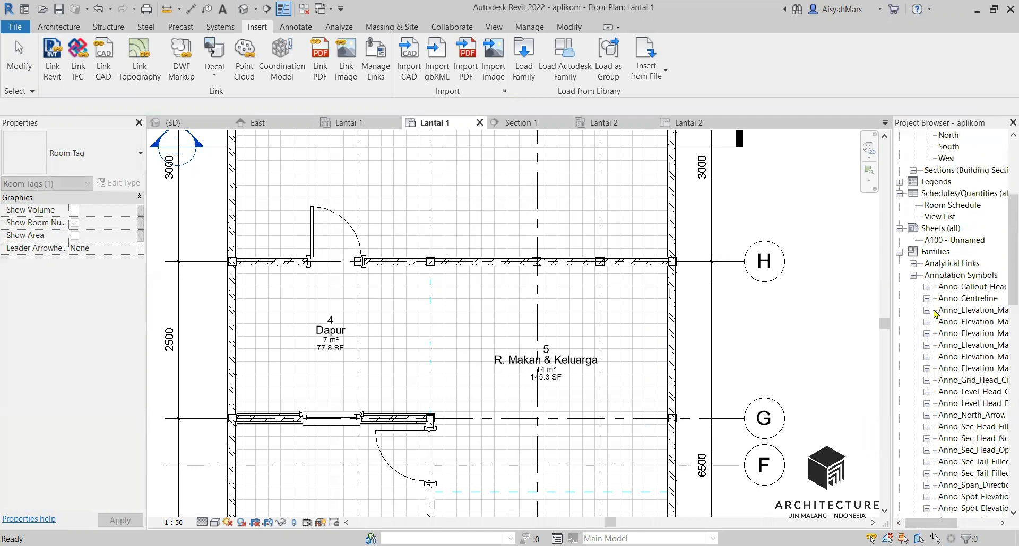
{"action": "left_click", "coordinate": [902, 253]}
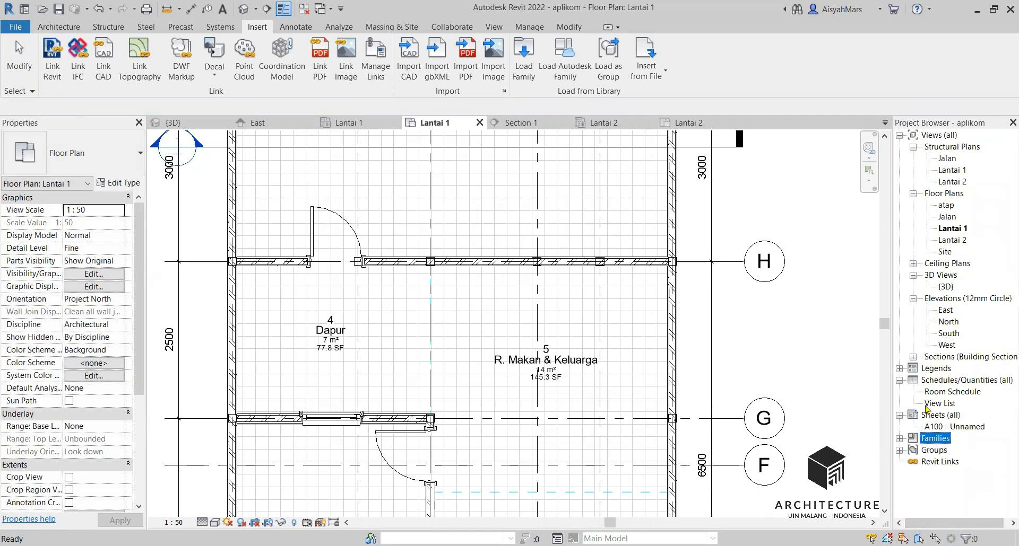
{"action": "scroll", "coordinate": [934, 440], "scroll_direction": "down", "scroll_amount": 6}
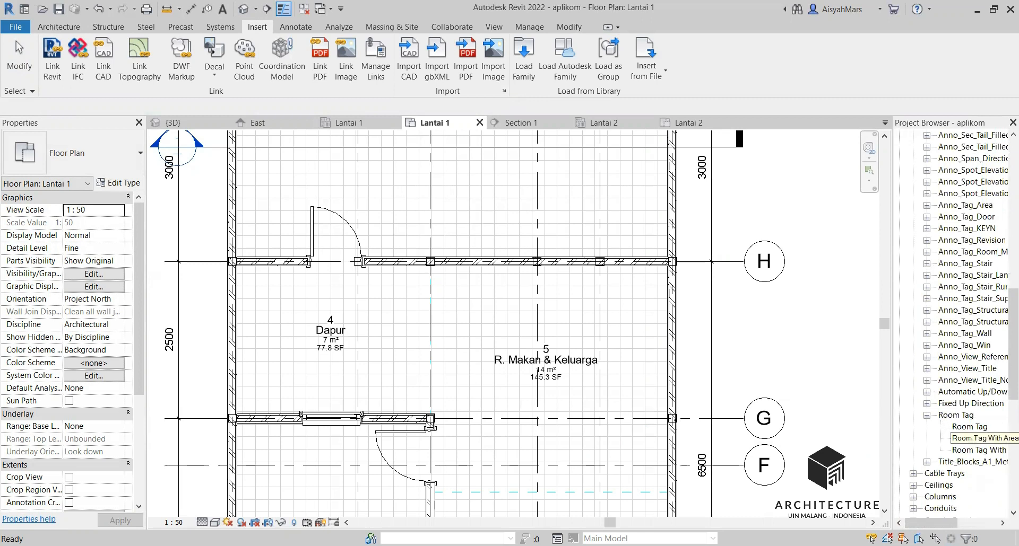
{"action": "left_click_drag", "start_coordinate": [971, 438], "coordinate": [564, 316]}
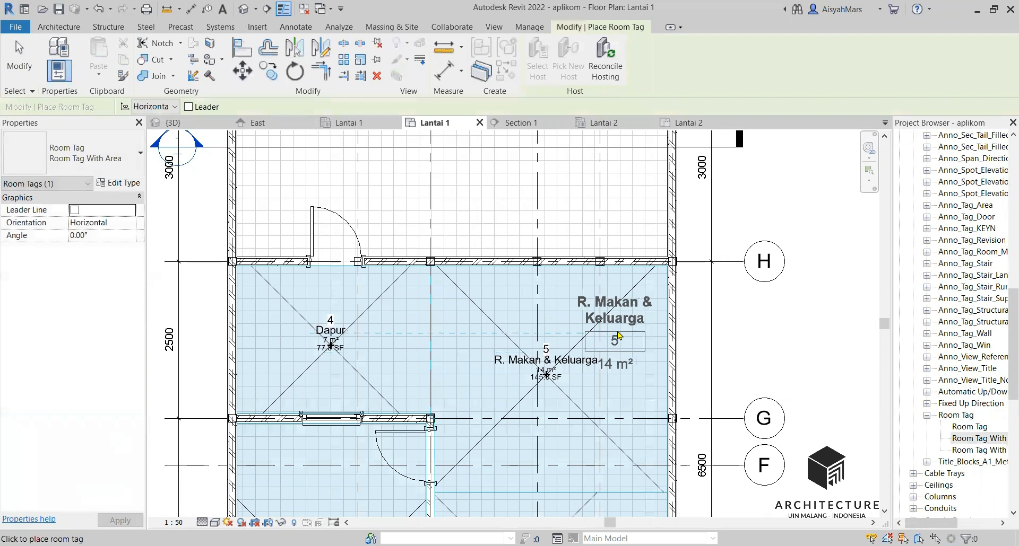
{"action": "left_click", "coordinate": [618, 334]}
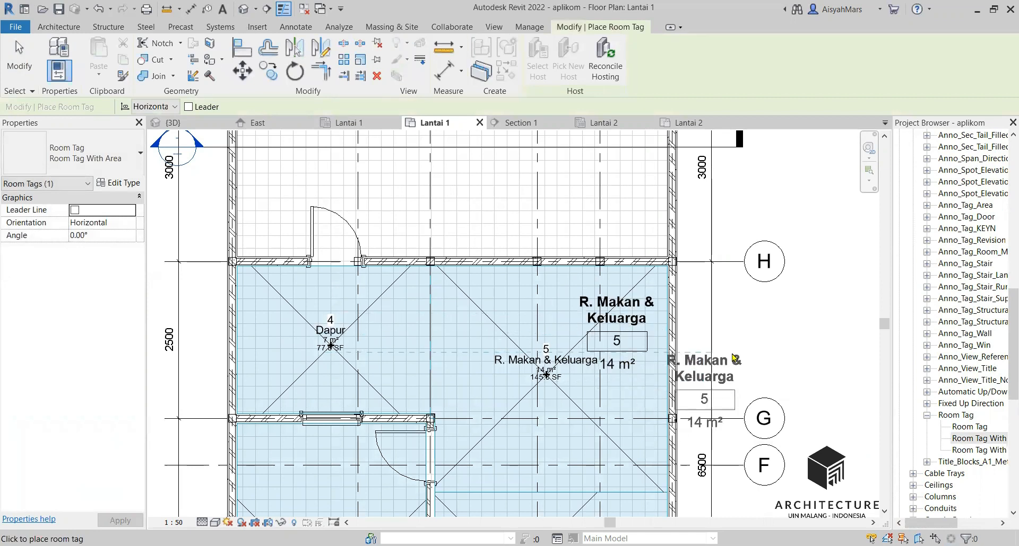
{"action": "key", "text": "Escape"}
Step: Delete the extra Room Tag With Area tag from the R. Makan & Keluarga room
{"action": "left_click", "coordinate": [637, 318]}
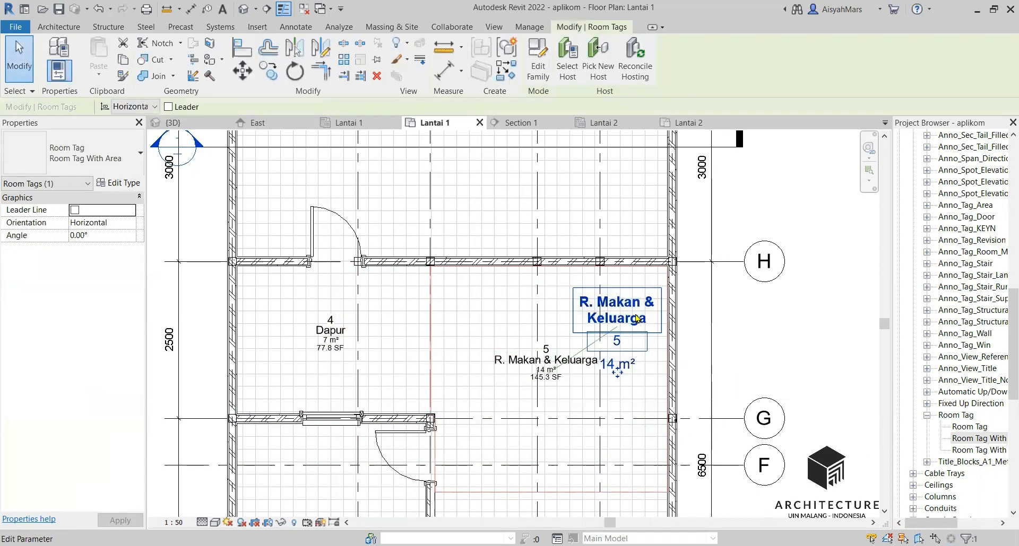
{"action": "key", "text": "Delete"}
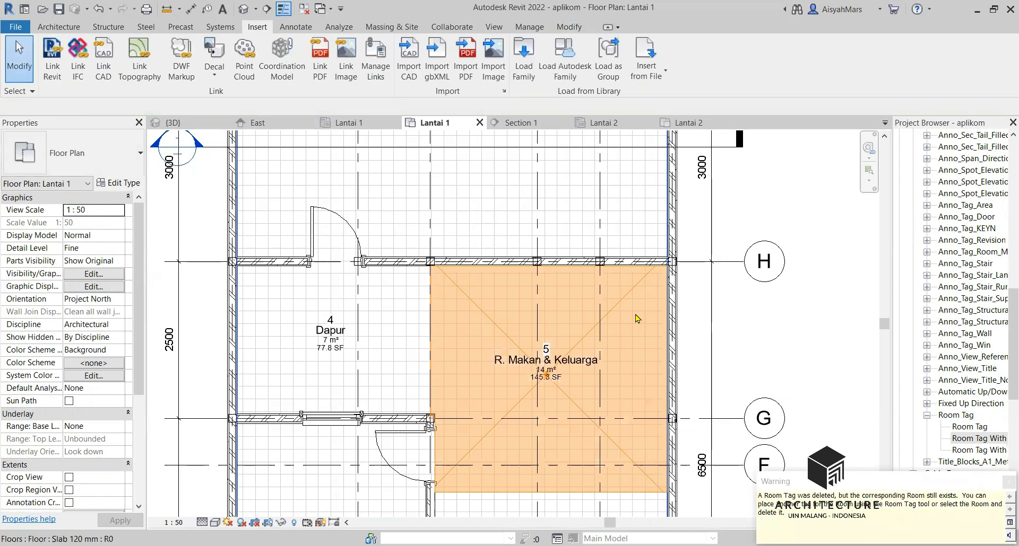
{"action": "left_click", "coordinate": [801, 332]}
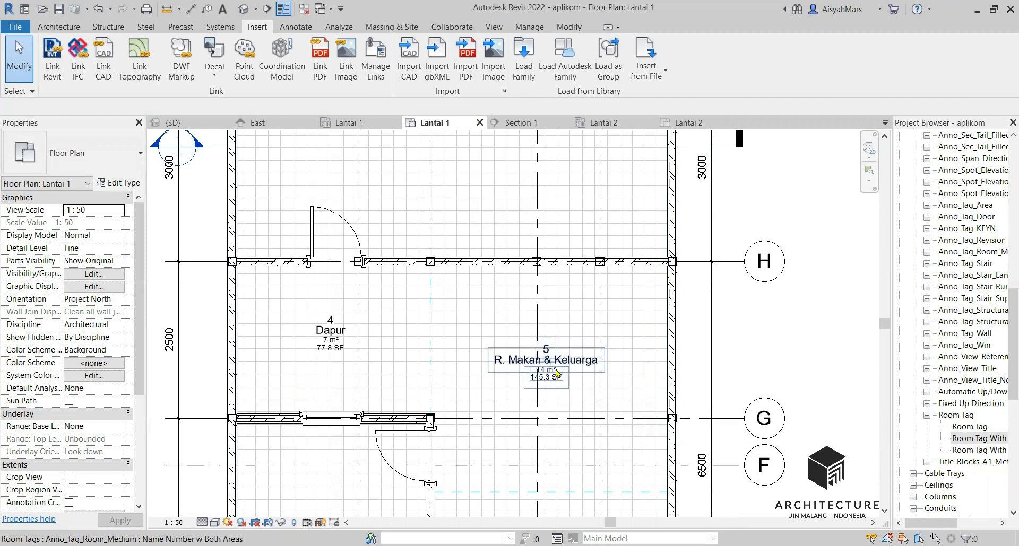
Step: Turn off the room number and imperial area in the type properties of the Dapur room's tag
{"action": "left_click", "coordinate": [316, 332]}
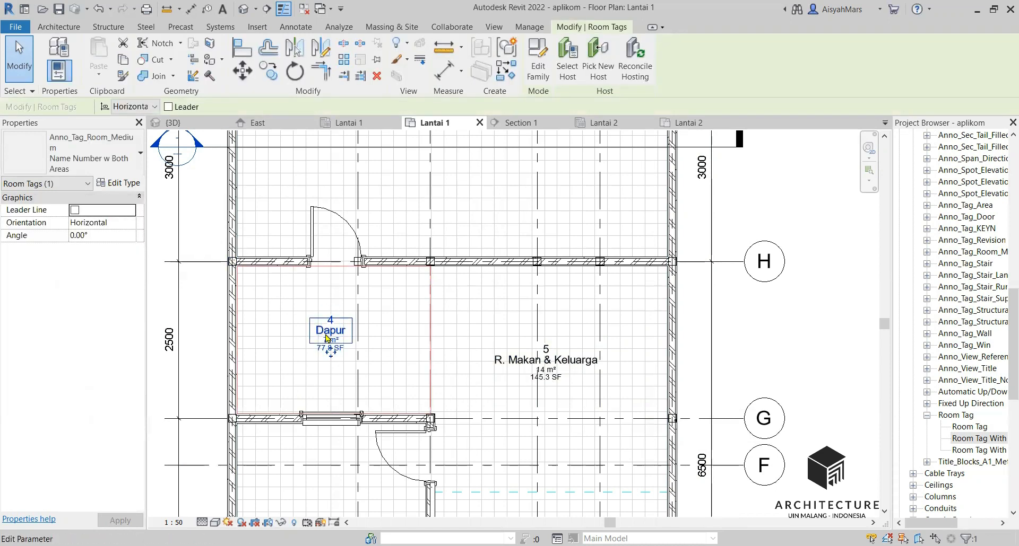
{"action": "left_click", "coordinate": [132, 184]}
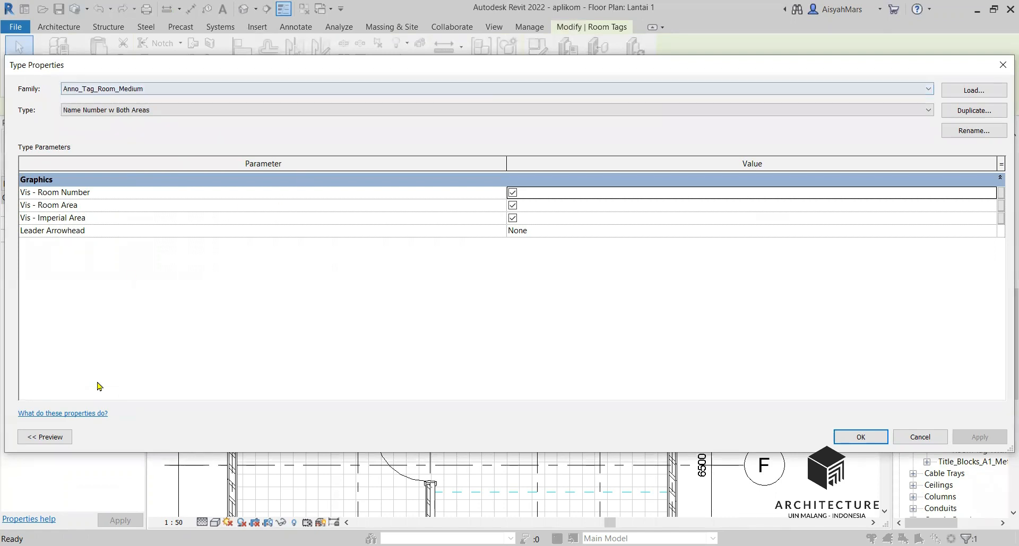
{"action": "left_click", "coordinate": [513, 193]}
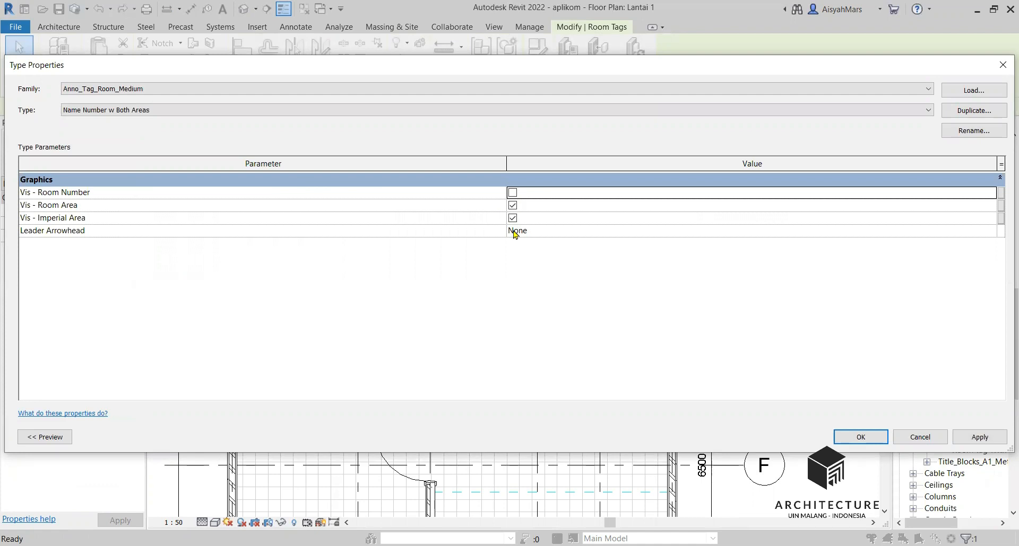
{"action": "left_click", "coordinate": [513, 219]}
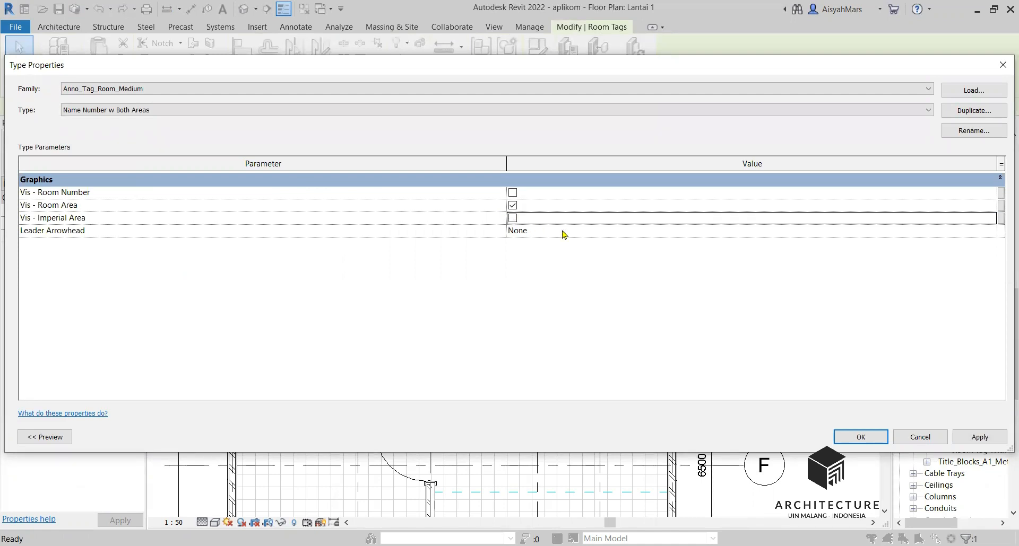
{"action": "left_click", "coordinate": [861, 437]}
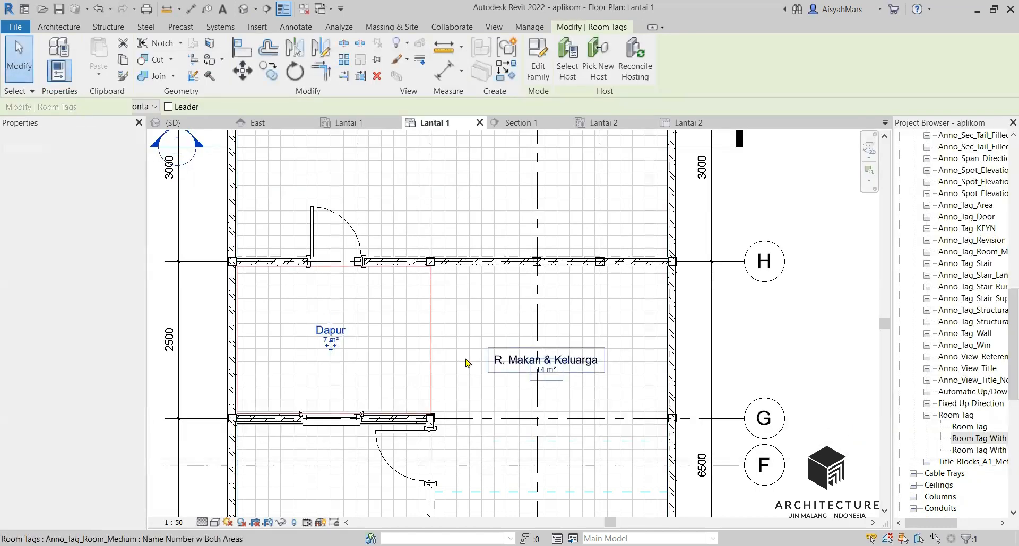
Step: Examine the simplified tags of the Dapur, R. Makan & Keluarga, R. Tamu and Garasi rooms
{"action": "scroll", "coordinate": [423, 326], "scroll_direction": "down", "scroll_amount": 2}
{"action": "left_click", "coordinate": [480, 345]}
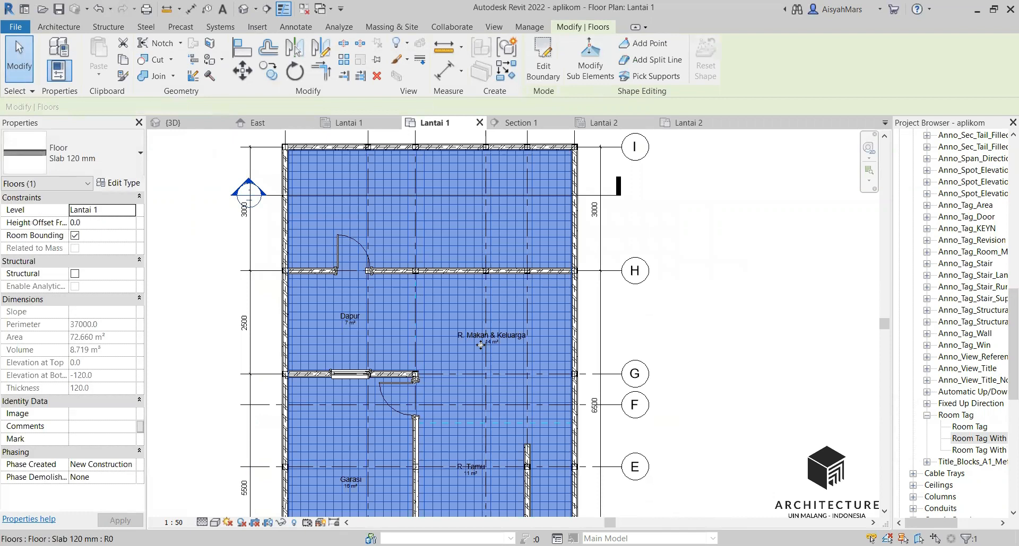
{"action": "scroll", "coordinate": [480, 345], "scroll_direction": "up", "scroll_amount": 2}
{"action": "left_click", "coordinate": [701, 307]}
{"action": "scroll", "coordinate": [489, 298], "scroll_direction": "down", "scroll_amount": 1}
{"action": "scroll", "coordinate": [500, 326], "scroll_direction": "up", "scroll_amount": 2}
{"action": "scroll", "coordinate": [498, 330], "scroll_direction": "up", "scroll_amount": 3}
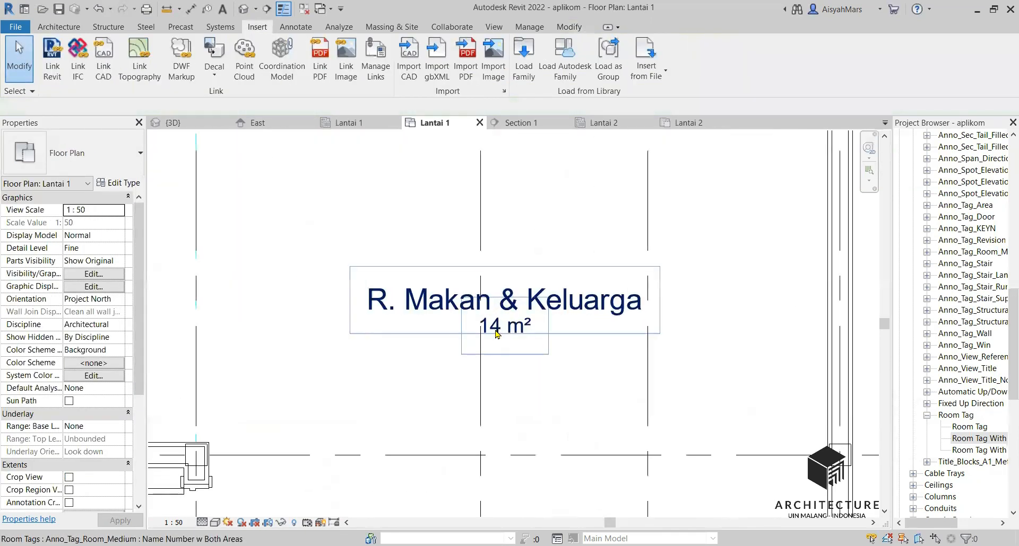
{"action": "scroll", "coordinate": [497, 333], "scroll_direction": "down", "scroll_amount": 5}
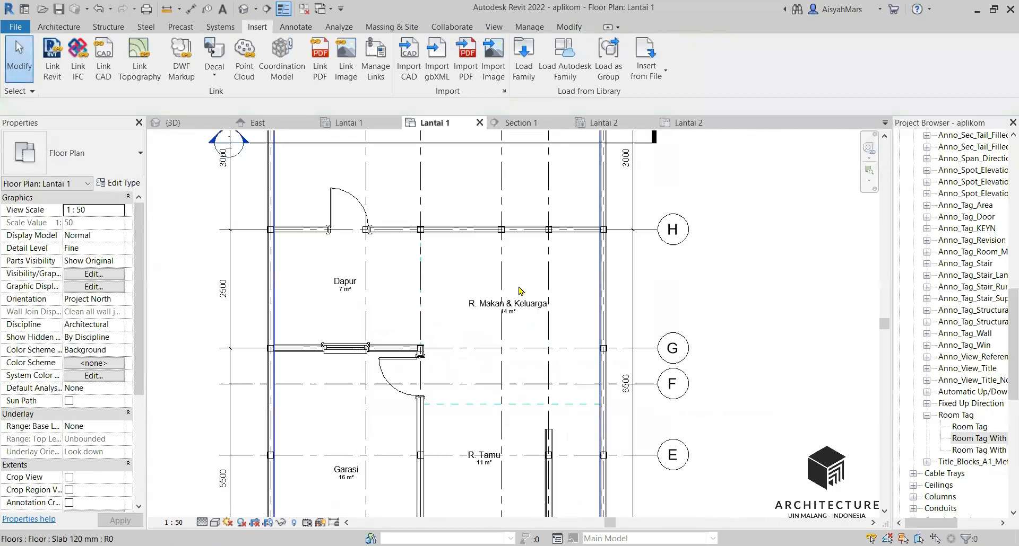
{"action": "scroll", "coordinate": [477, 462], "scroll_direction": "up", "scroll_amount": 2}
{"action": "scroll", "coordinate": [478, 467], "scroll_direction": "up", "scroll_amount": 1}
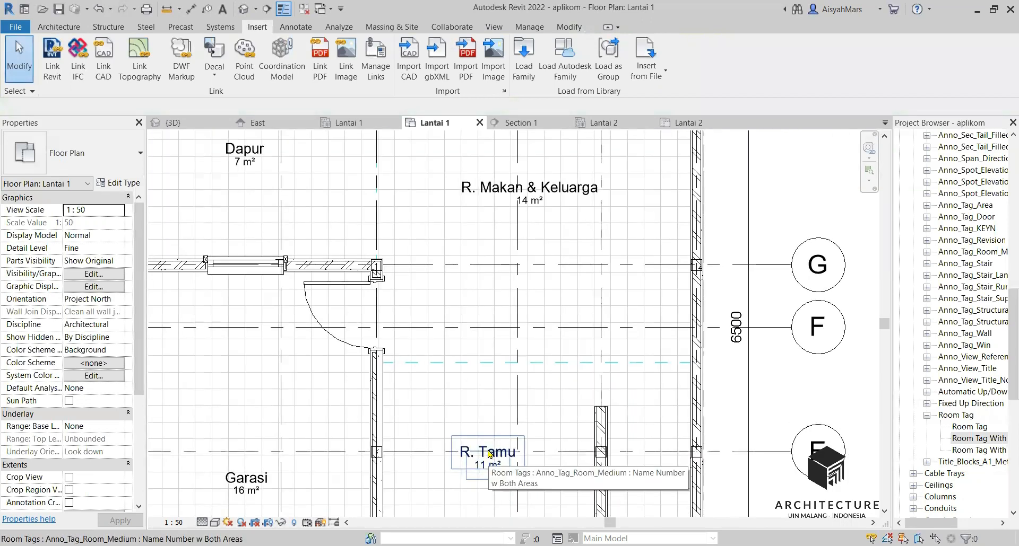
{"action": "scroll", "coordinate": [489, 455], "scroll_direction": "down", "scroll_amount": 1}
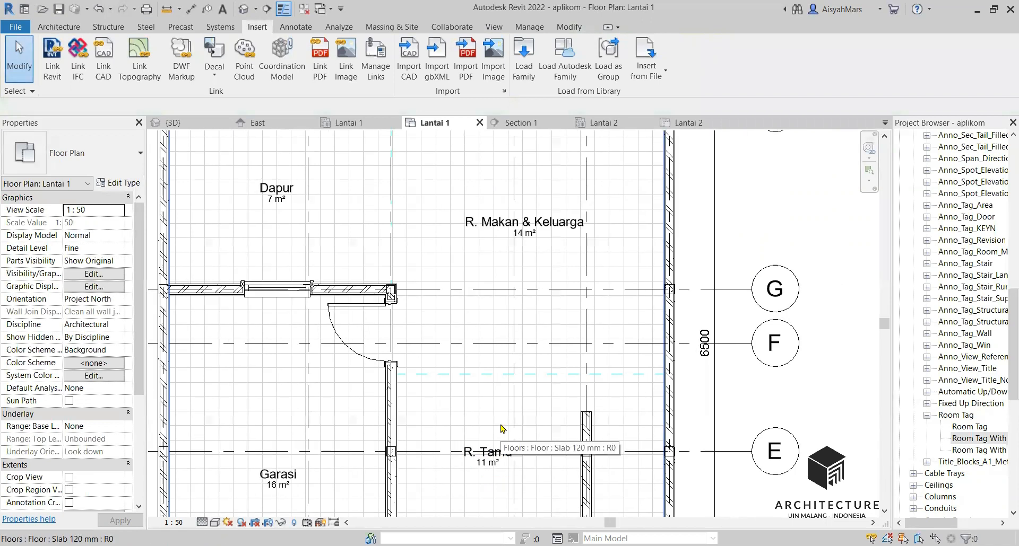
Step: Set the project's area units to round to 2 decimal places
{"action": "key", "text": "u"}
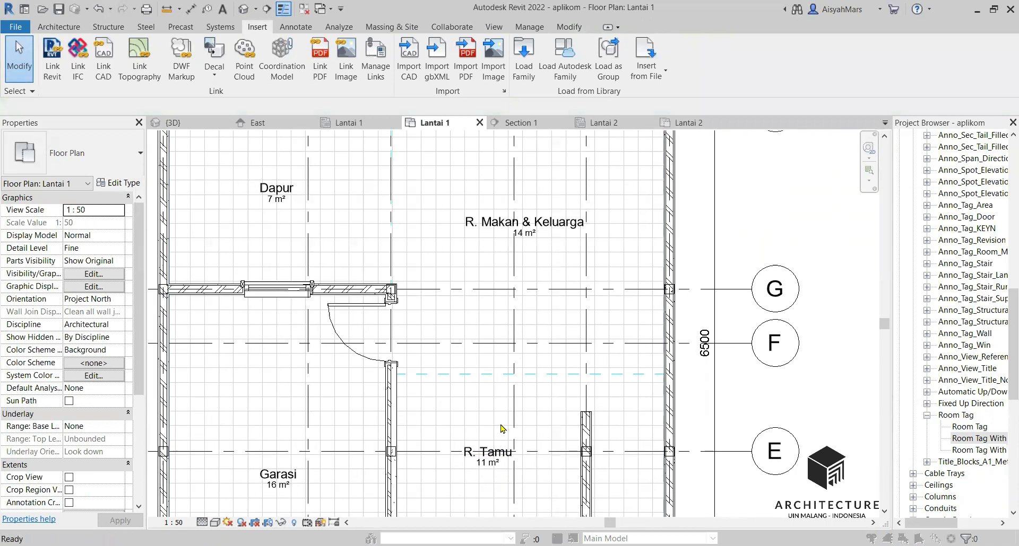
{"action": "key", "text": "n"}
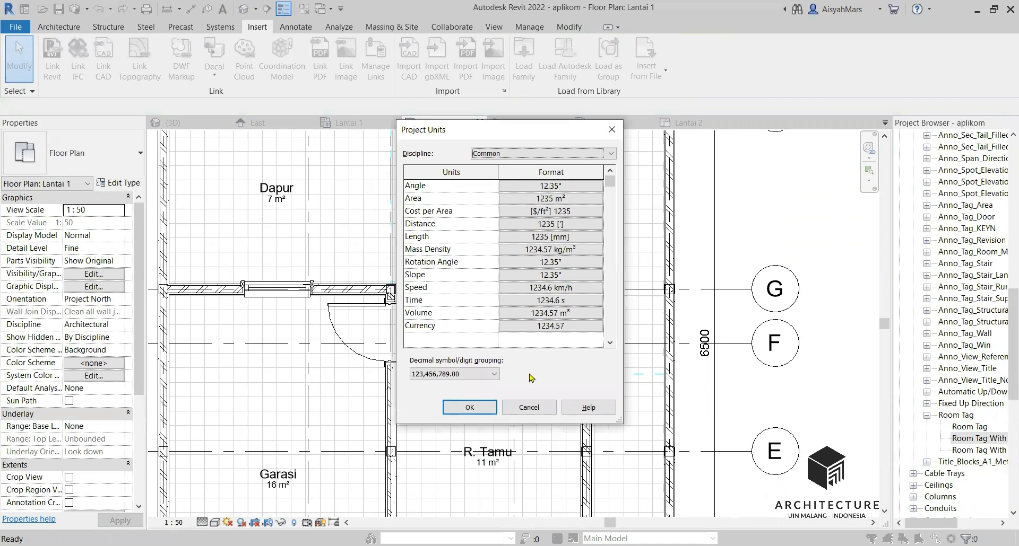
{"action": "left_click", "coordinate": [544, 199]}
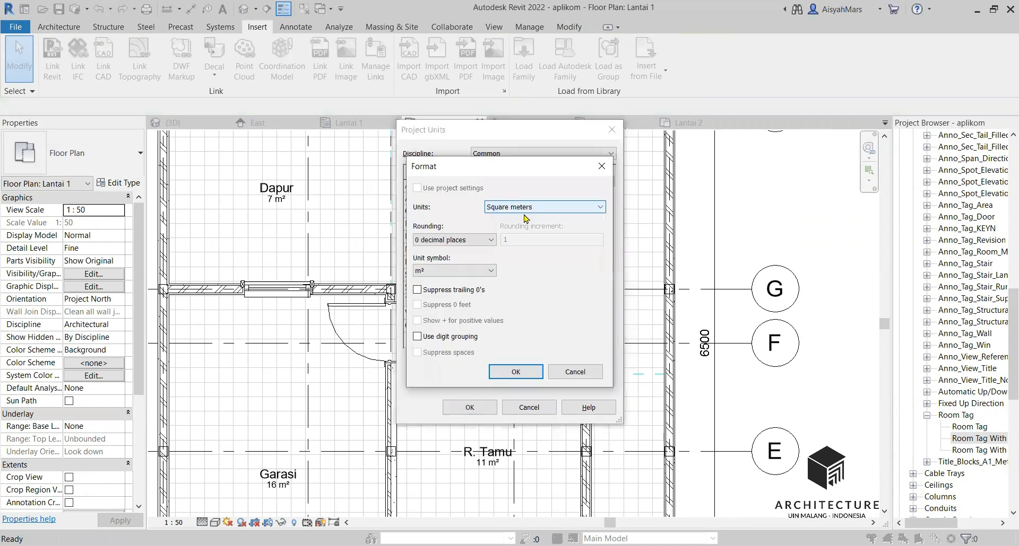
{"action": "left_click", "coordinate": [424, 241]}
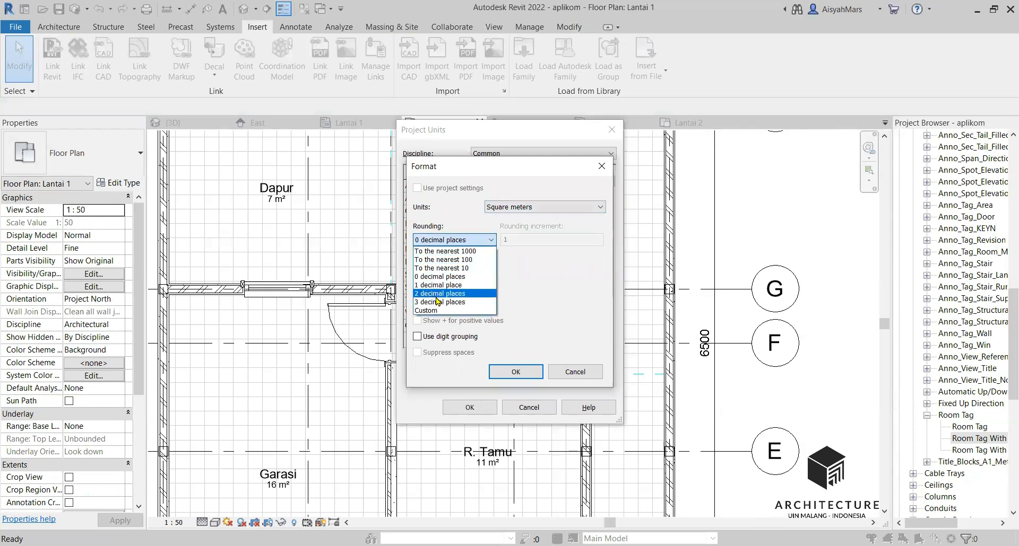
{"action": "left_click", "coordinate": [435, 293]}
{"action": "left_click", "coordinate": [516, 373]}
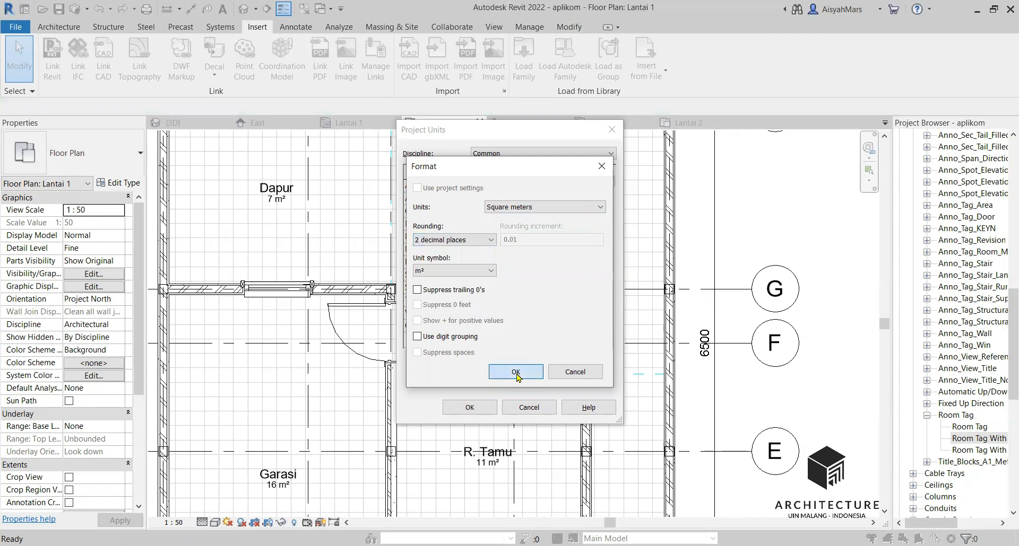
{"action": "left_click", "coordinate": [470, 407]}
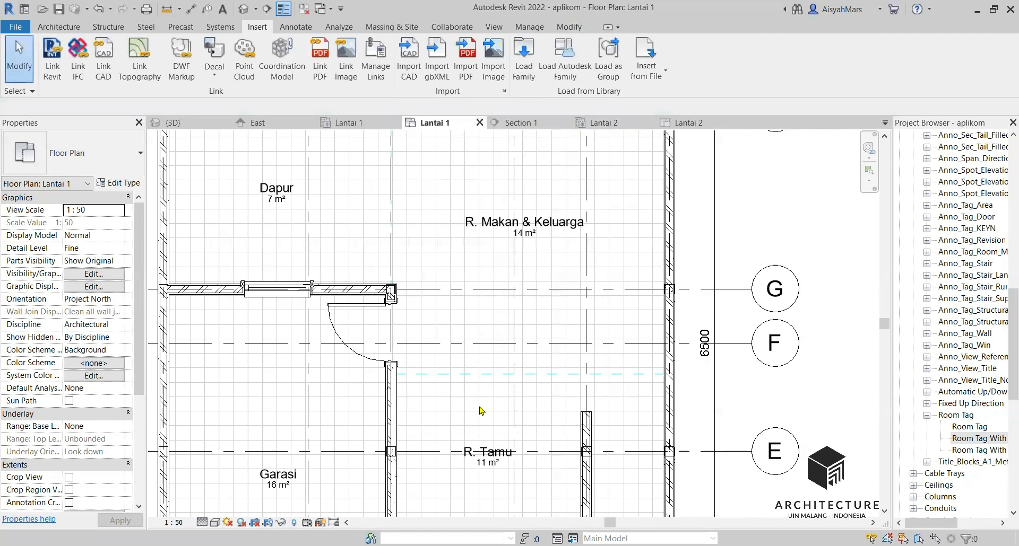
Step: Place a color fill legend in the empty area beside the floor plan, between grids H and G, dismissing the save reminder
{"action": "scroll", "coordinate": [490, 324], "scroll_direction": "down", "scroll_amount": 2}
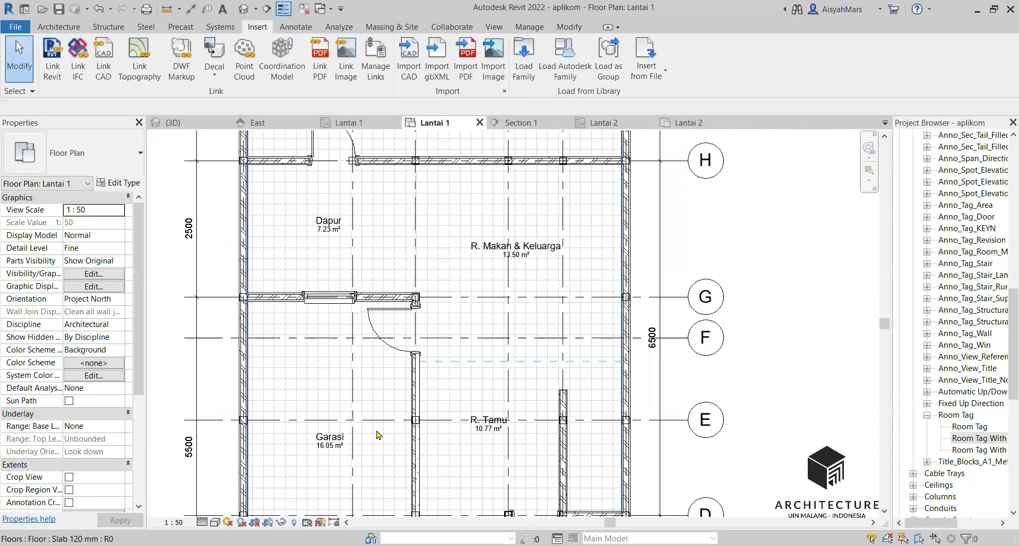
{"action": "scroll", "coordinate": [390, 229], "scroll_direction": "down", "scroll_amount": 2}
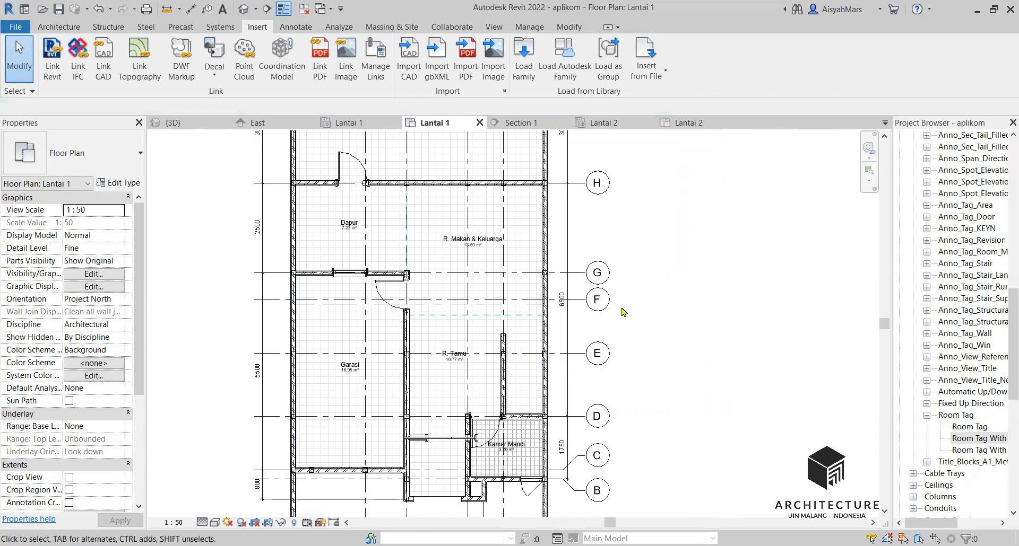
{"action": "scroll", "coordinate": [478, 391], "scroll_direction": "down", "scroll_amount": 1}
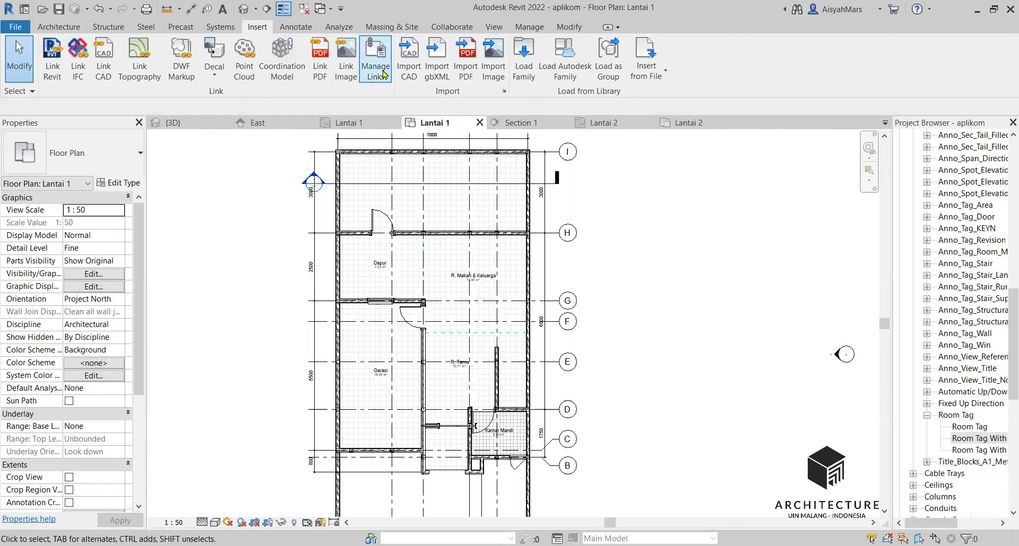
{"action": "left_click", "coordinate": [494, 27]}
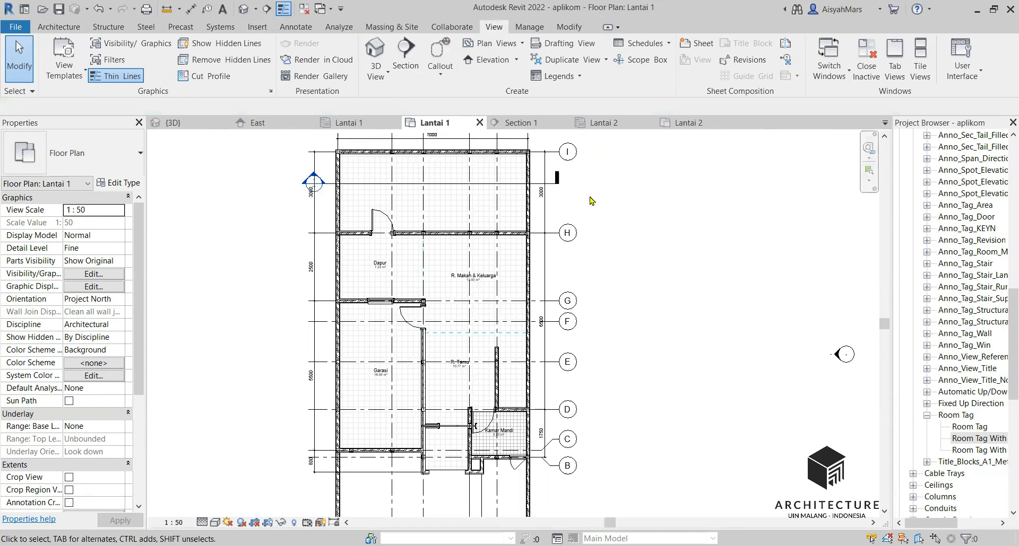
{"action": "left_click", "coordinate": [293, 27]}
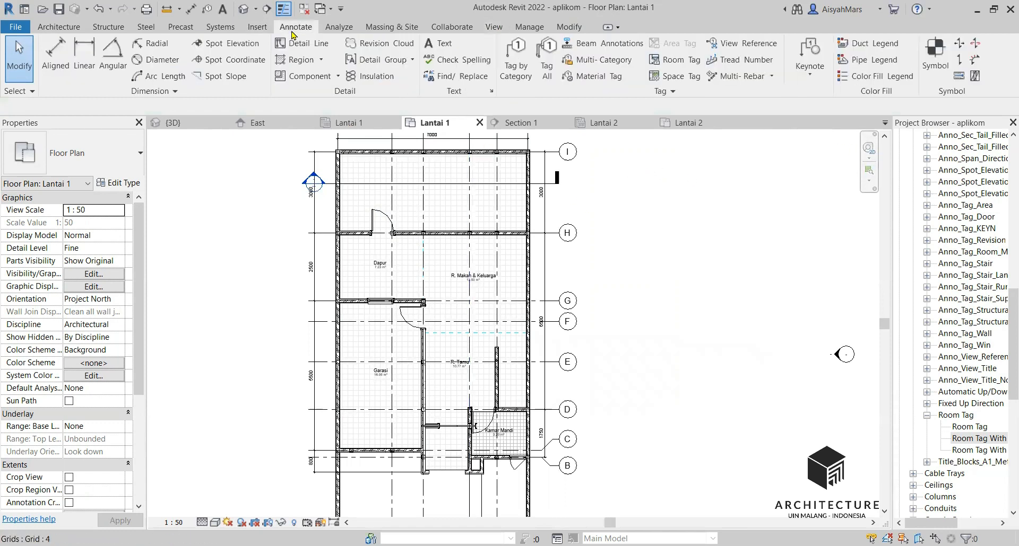
{"action": "left_click", "coordinate": [870, 79]}
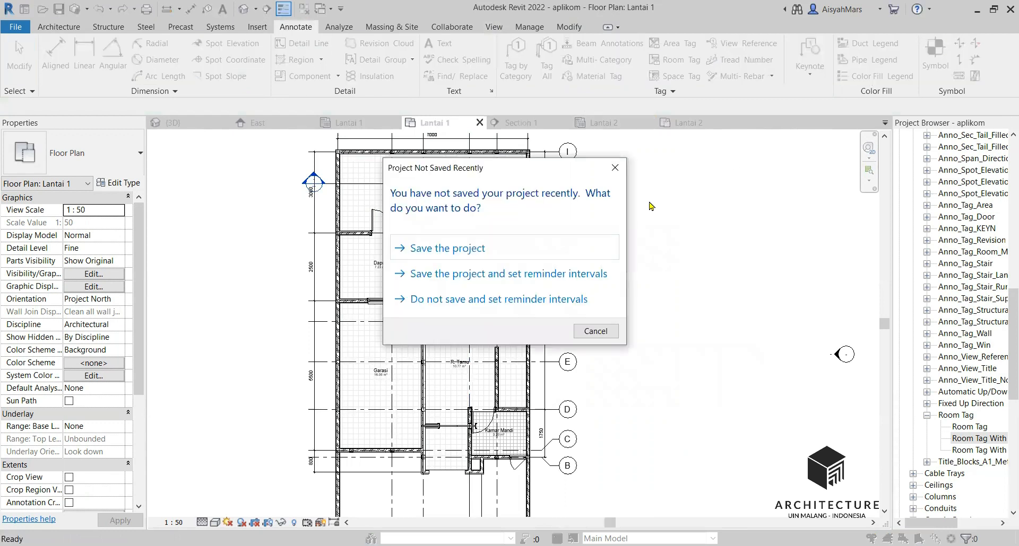
{"action": "left_click", "coordinate": [617, 169]}
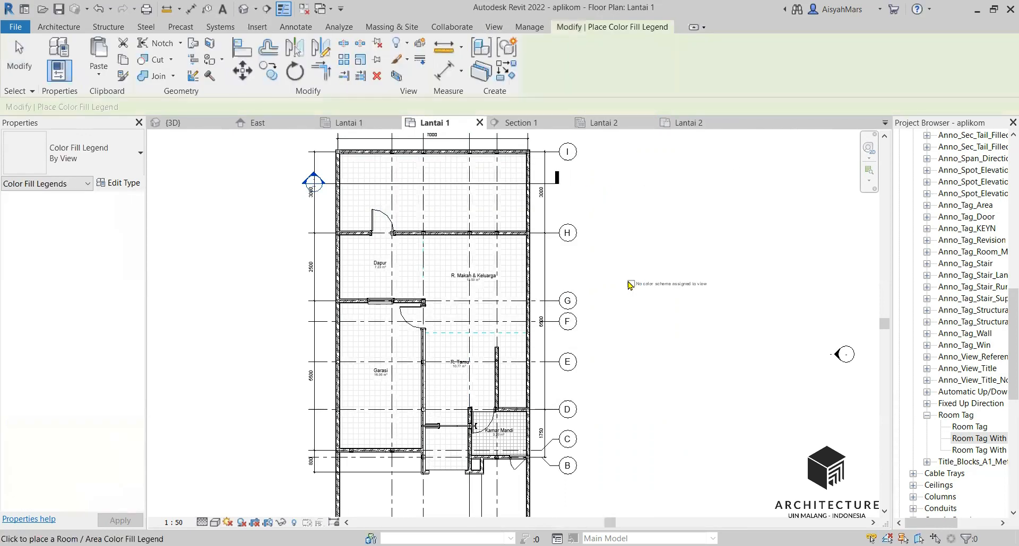
{"action": "scroll", "coordinate": [609, 262], "scroll_direction": "up", "scroll_amount": 3}
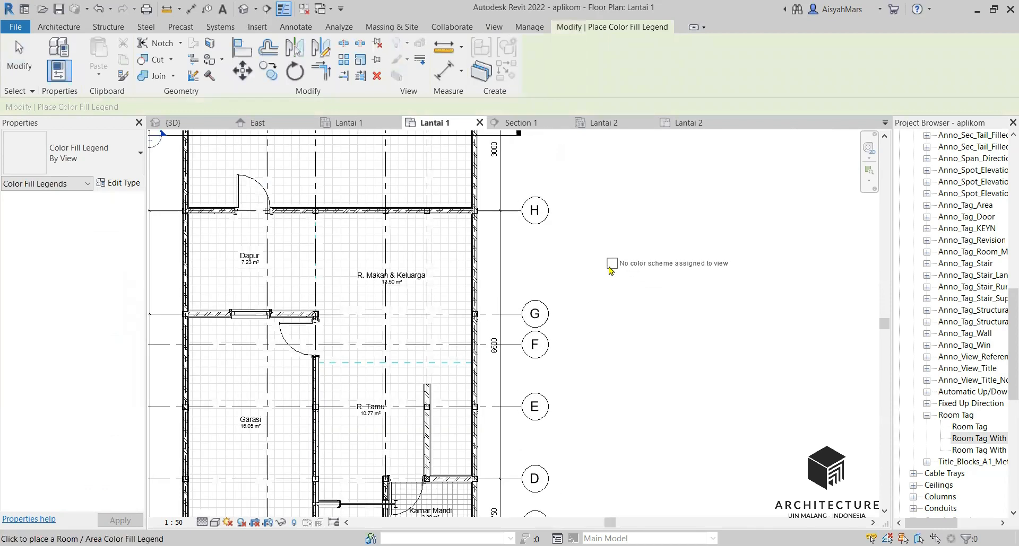
{"action": "left_click", "coordinate": [613, 273]}
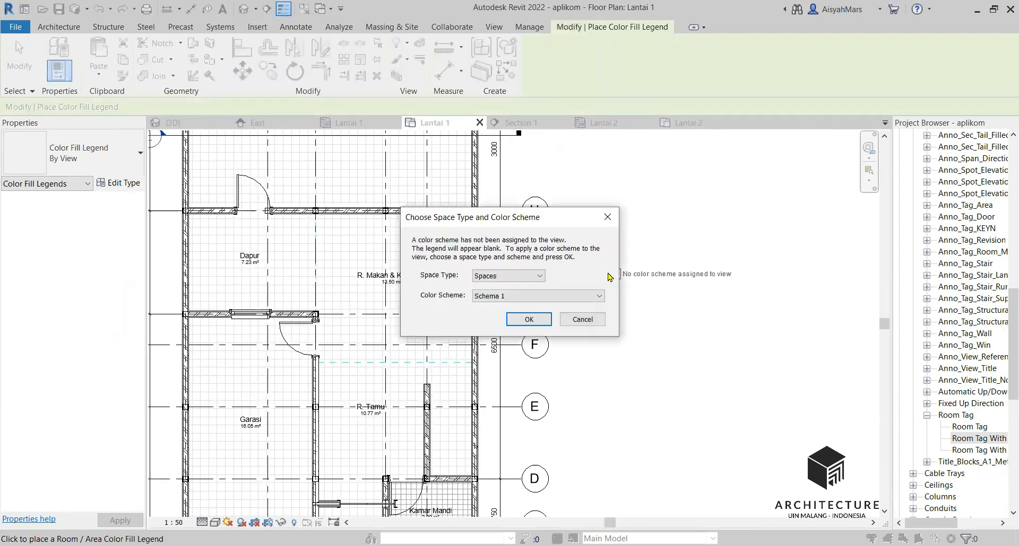
Step: Assign the Rooms space type and the By Room Name color scheme to the legend
{"action": "left_click", "coordinate": [534, 276]}
{"action": "left_click", "coordinate": [520, 297]}
{"action": "left_click", "coordinate": [522, 297]}
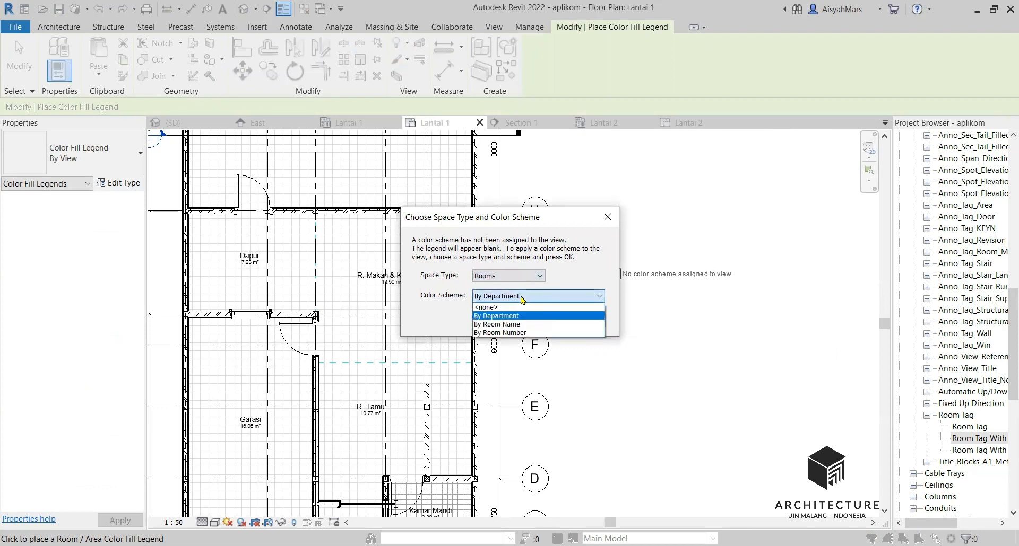
{"action": "left_click", "coordinate": [531, 325]}
{"action": "left_click", "coordinate": [529, 319]}
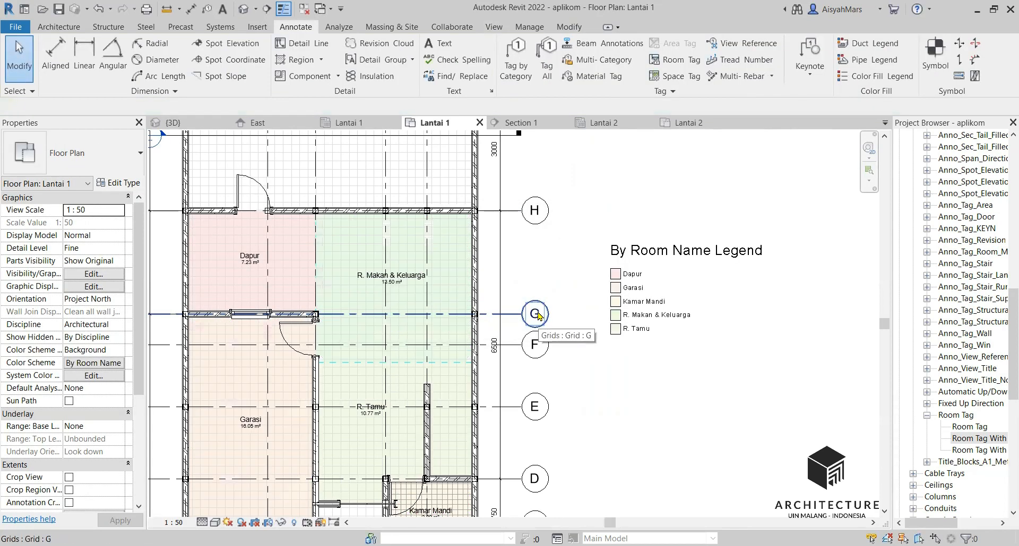
Step: Edit the placed legend's color scheme so rooms are colored by Area, accepting the loss of existing colors
{"action": "left_click", "coordinate": [675, 257]}
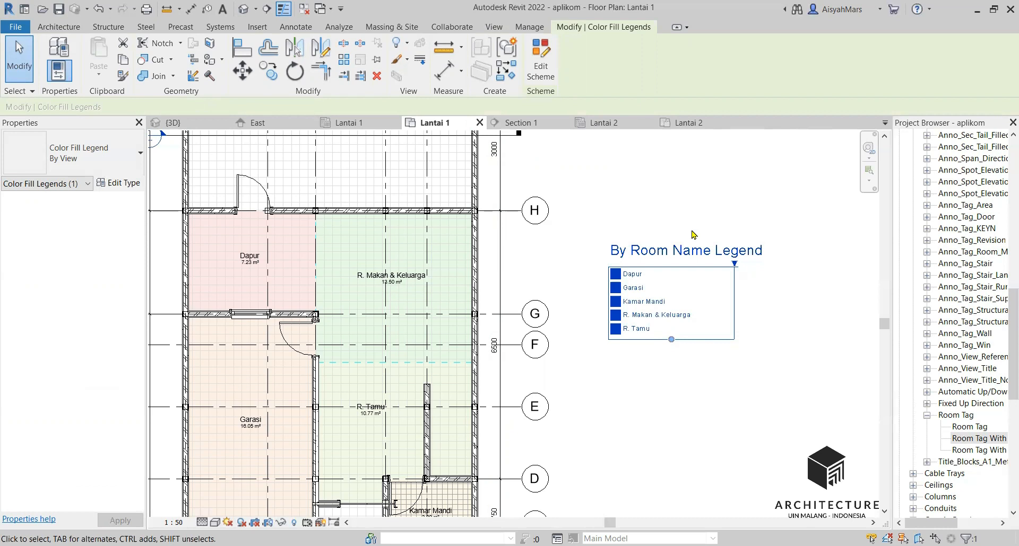
{"action": "left_click", "coordinate": [600, 351]}
{"action": "left_click", "coordinate": [636, 295]}
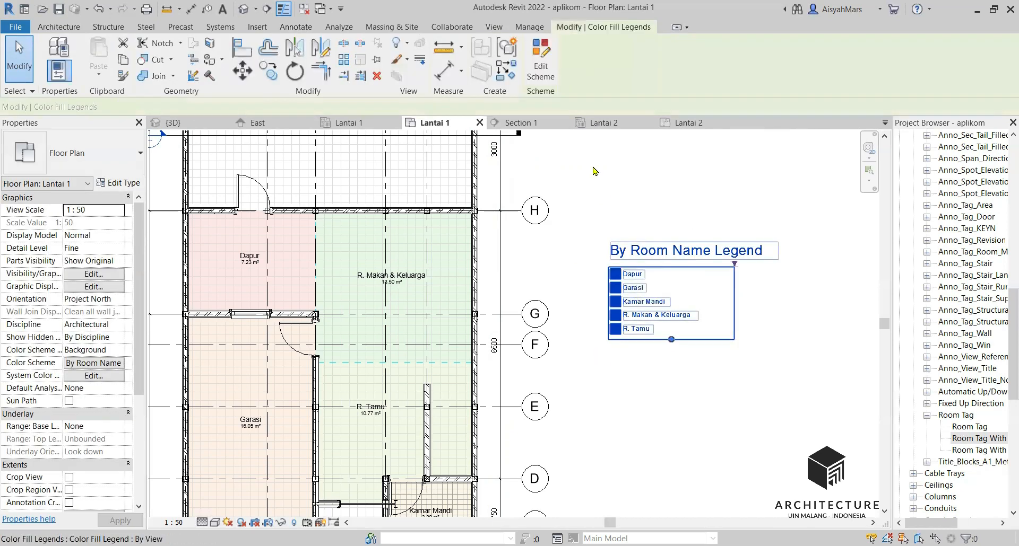
{"action": "left_click", "coordinate": [532, 59]}
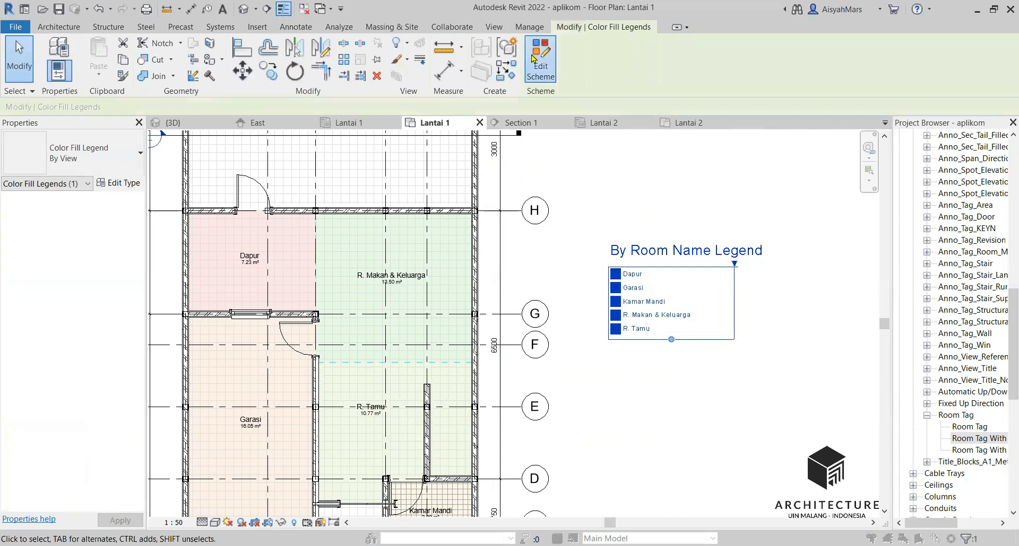
{"action": "left_click", "coordinate": [538, 155]}
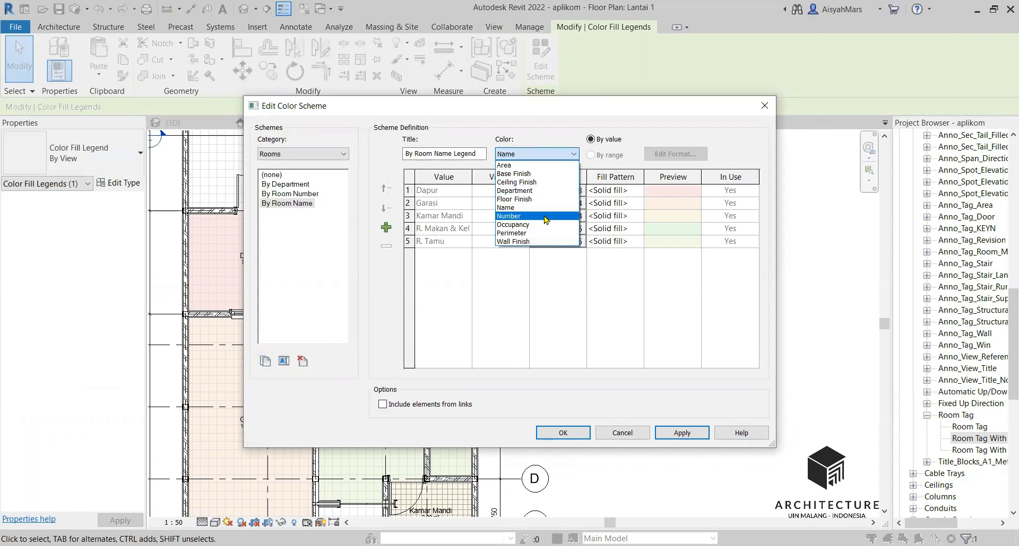
{"action": "left_click", "coordinate": [506, 165]}
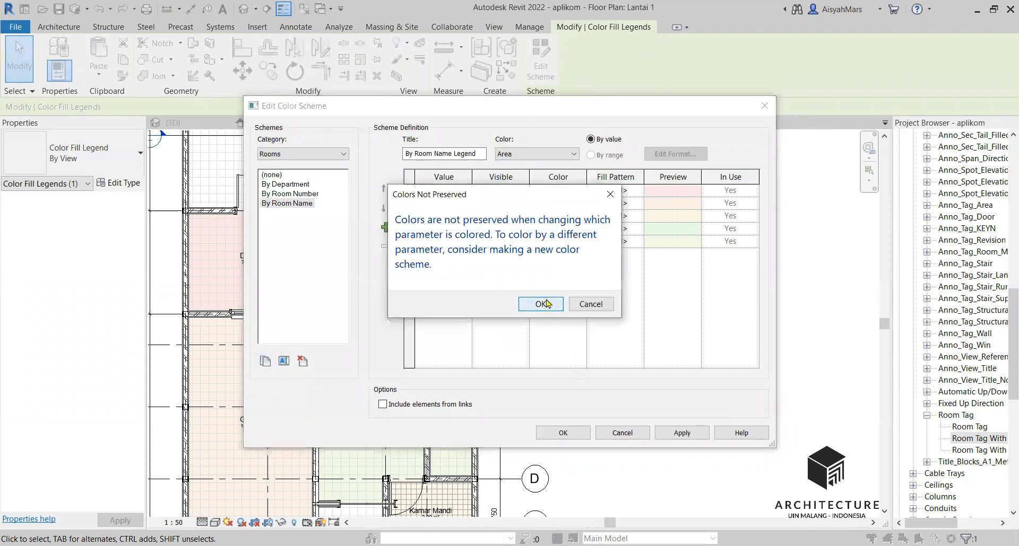
{"action": "left_click", "coordinate": [548, 304]}
Step: Set the color of the 3.20 m² area to a light gray-blue, RGB 192-208-222
{"action": "left_click", "coordinate": [538, 192]}
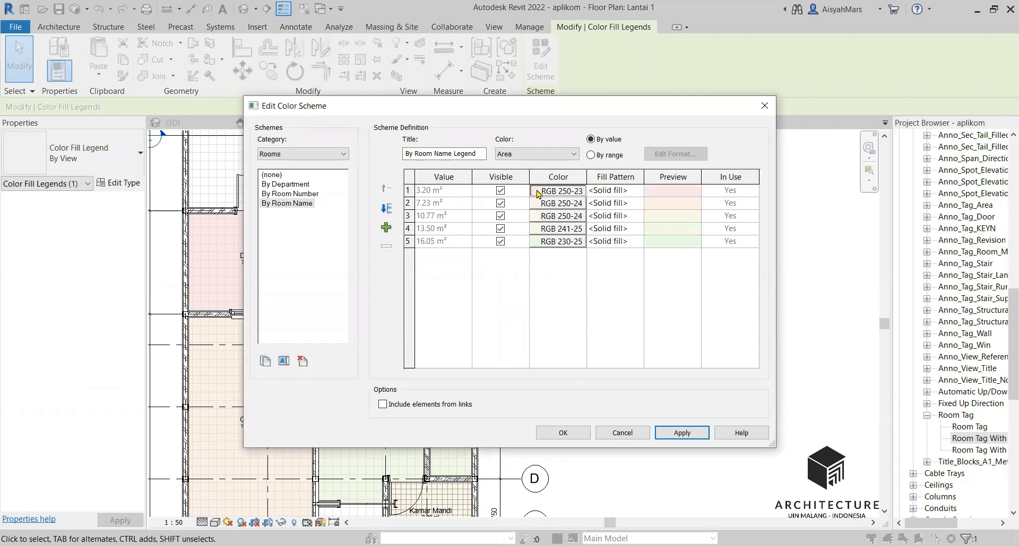
{"action": "left_click", "coordinate": [538, 192]}
{"action": "left_click", "coordinate": [550, 212]}
{"action": "left_click_drag", "start_coordinate": [572, 222], "coordinate": [590, 262]}
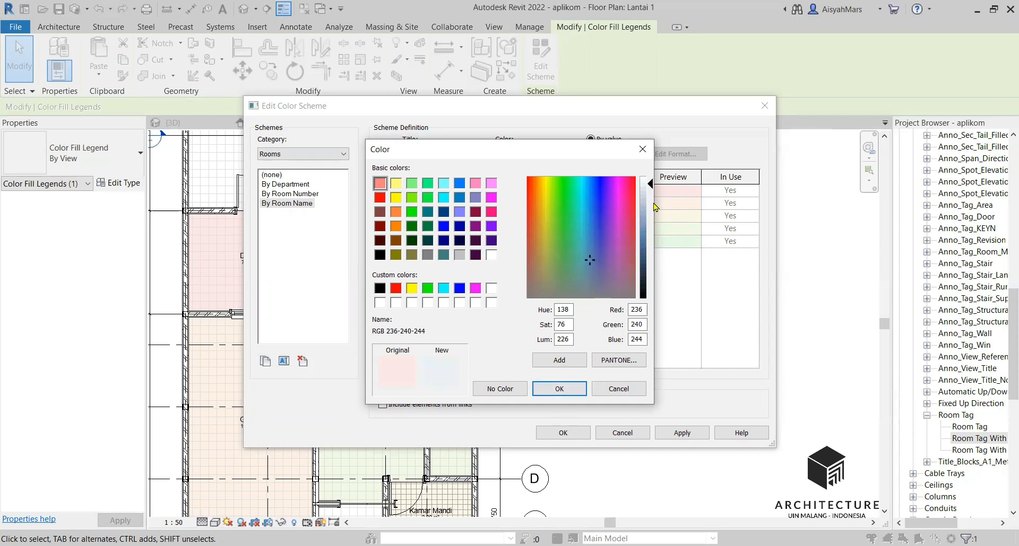
{"action": "left_click", "coordinate": [649, 203]}
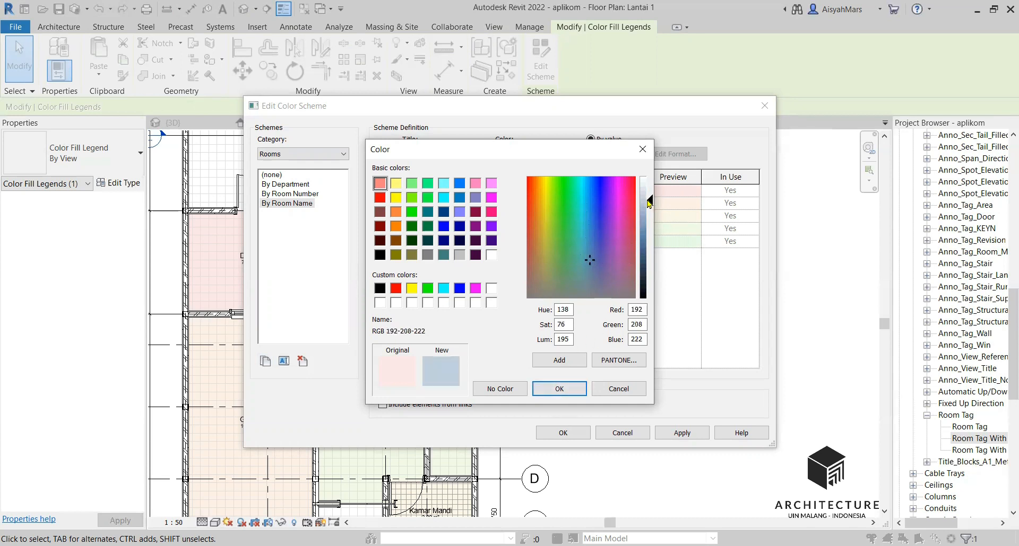
{"action": "left_click", "coordinate": [560, 390]}
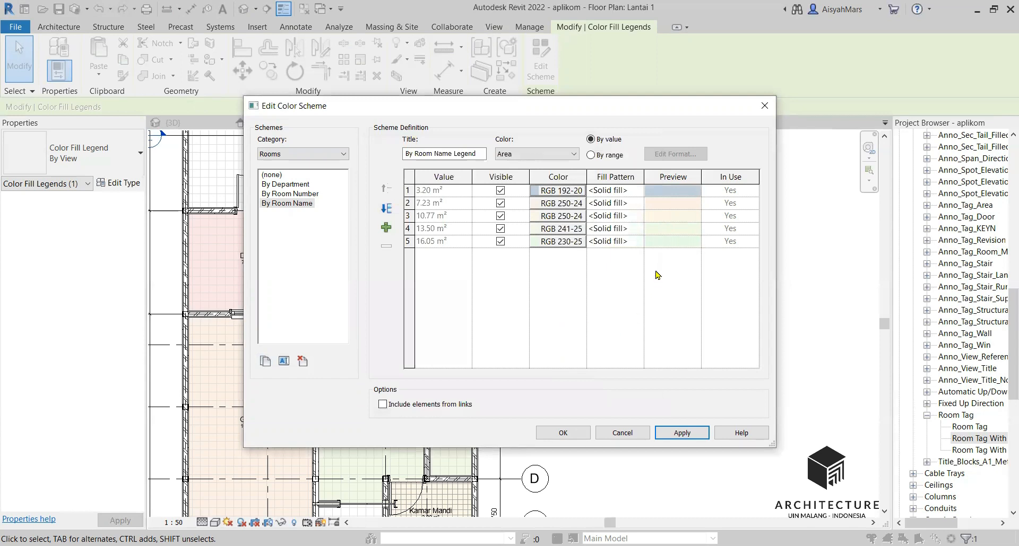
Step: Set the color of the 13.50 m² area to a soft green, RGB 188-237-190
{"action": "left_click", "coordinate": [532, 232]}
{"action": "left_click", "coordinate": [553, 253]}
{"action": "left_click", "coordinate": [563, 229]}
{"action": "mouse_move", "coordinate": [652, 190]}
{"action": "left_mouse_down"}
{"action": "mouse_move", "coordinate": [652, 206]}
{"action": "mouse_move", "coordinate": [652, 197]}
{"action": "left_mouse_up"}
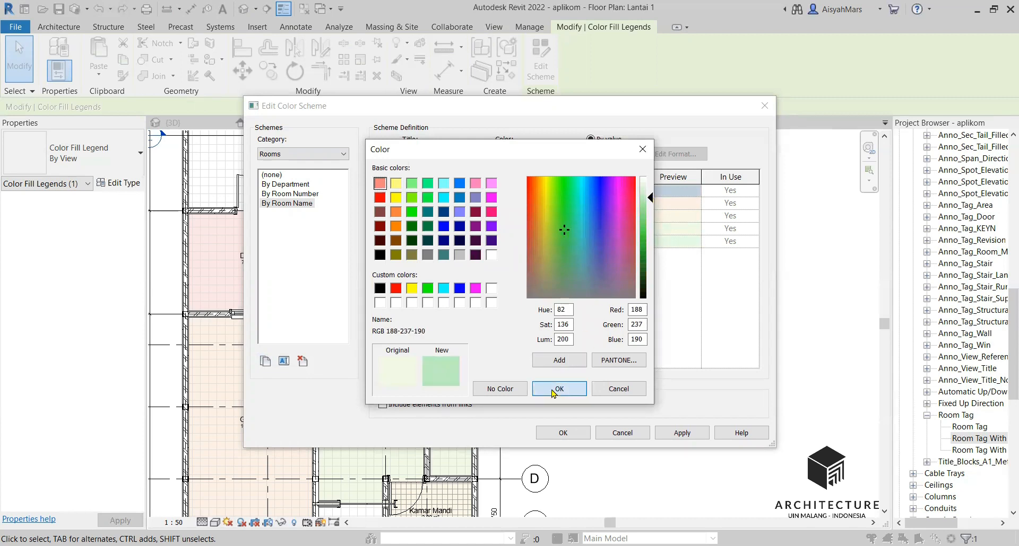
Step: Set the color of the 7.23 m² area to a light pink, RGB 255-189-222
{"action": "left_click", "coordinate": [535, 205]}
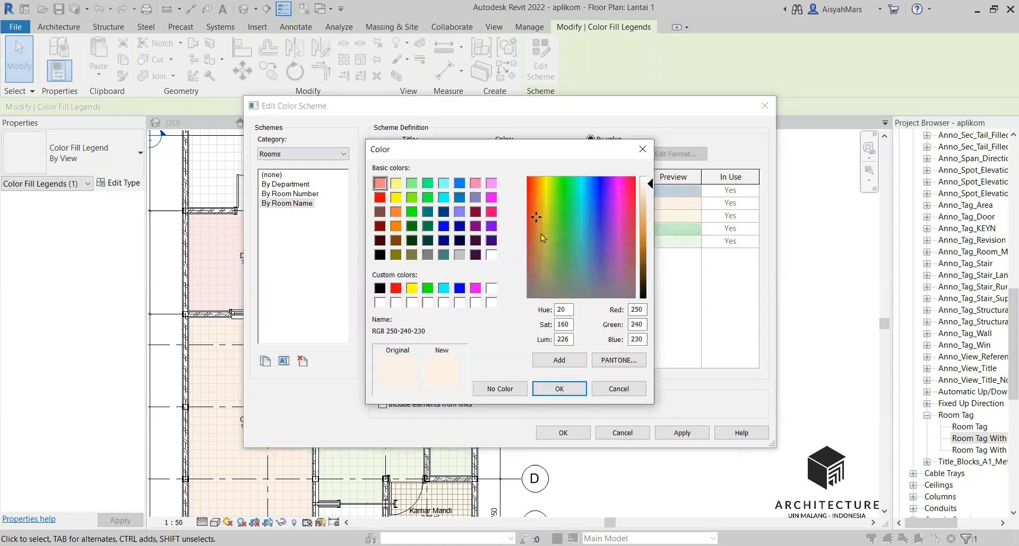
{"action": "left_click", "coordinate": [476, 184]}
{"action": "left_click_drag", "start_coordinate": [643, 201], "coordinate": [648, 195]}
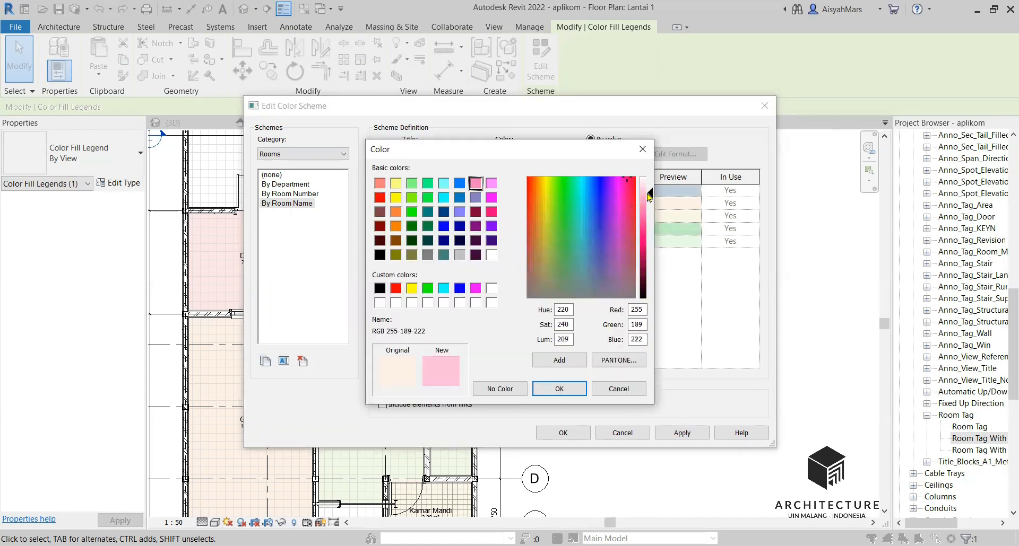
{"action": "left_click", "coordinate": [563, 390]}
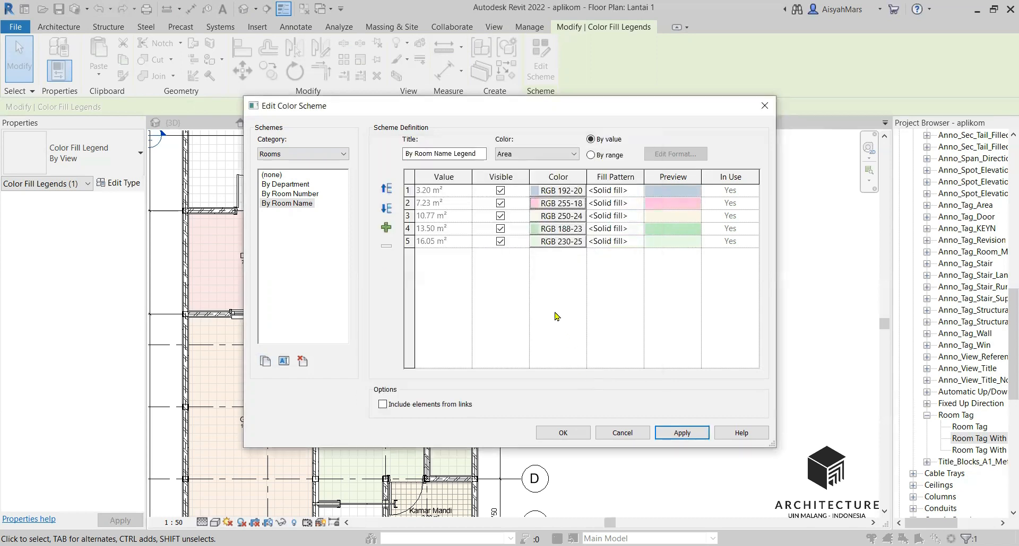
Step: Set the color of the 10.77 m² area to a muted yellow
{"action": "left_click", "coordinate": [536, 219]}
{"action": "left_click", "coordinate": [546, 246]}
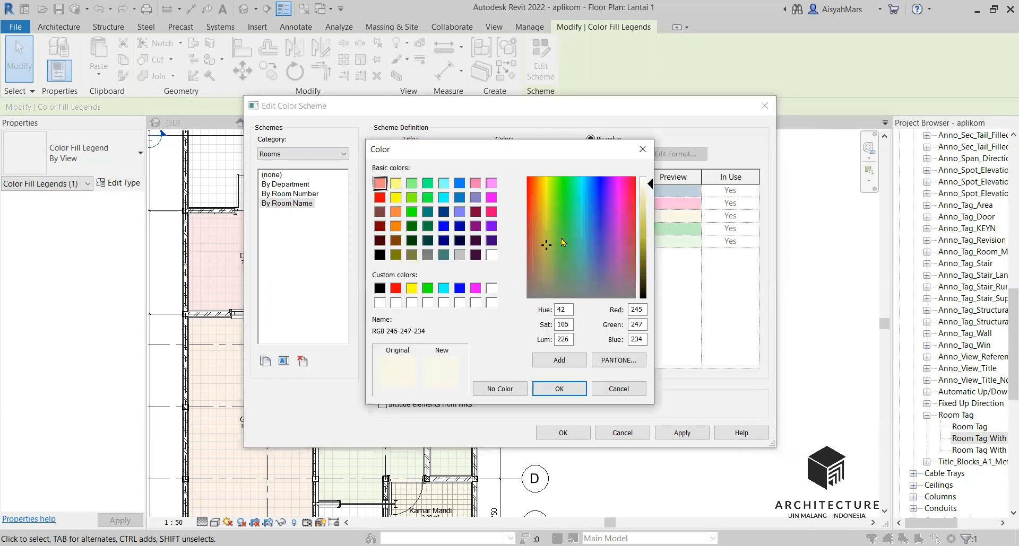
{"action": "left_click", "coordinate": [546, 220]}
{"action": "left_click_drag", "start_coordinate": [647, 208], "coordinate": [648, 222]}
{"action": "left_click", "coordinate": [559, 389]}
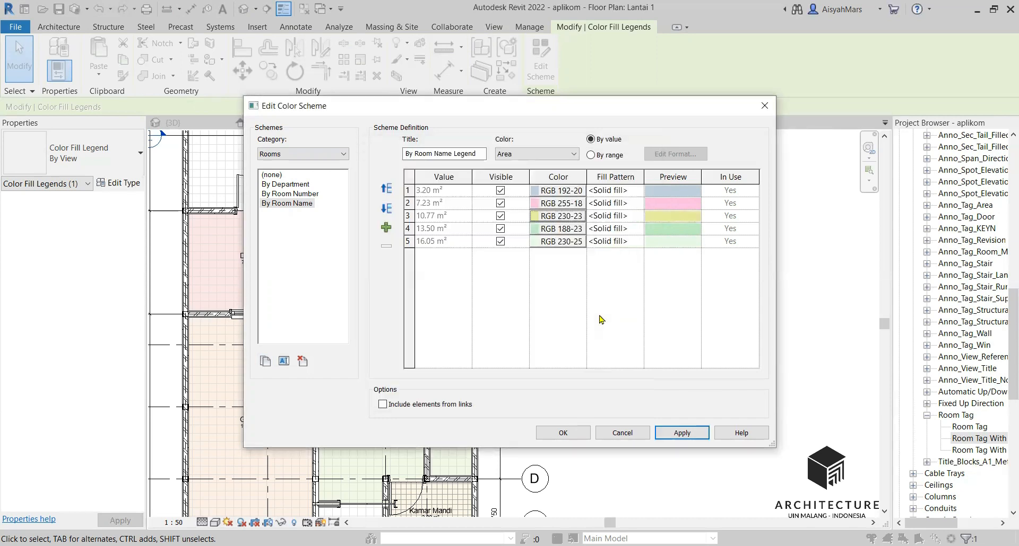
Step: Set the color of the 16.05 m² area to purple, RGB 210-165-233, and accept the edited color scheme
{"action": "left_click", "coordinate": [535, 242]}
{"action": "left_click_drag", "start_coordinate": [649, 201], "coordinate": [612, 227]}
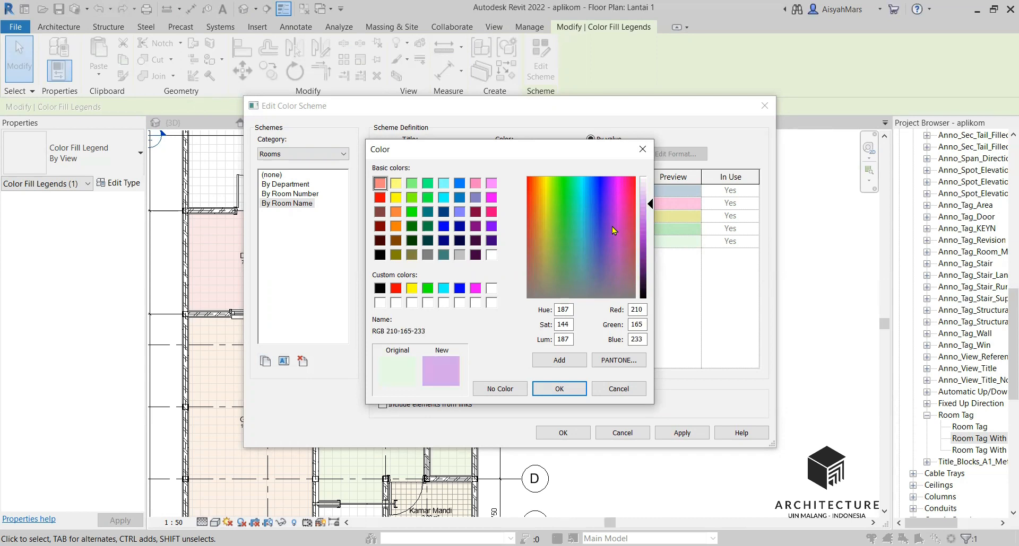
{"action": "left_click", "coordinate": [540, 391]}
{"action": "left_click", "coordinate": [565, 430]}
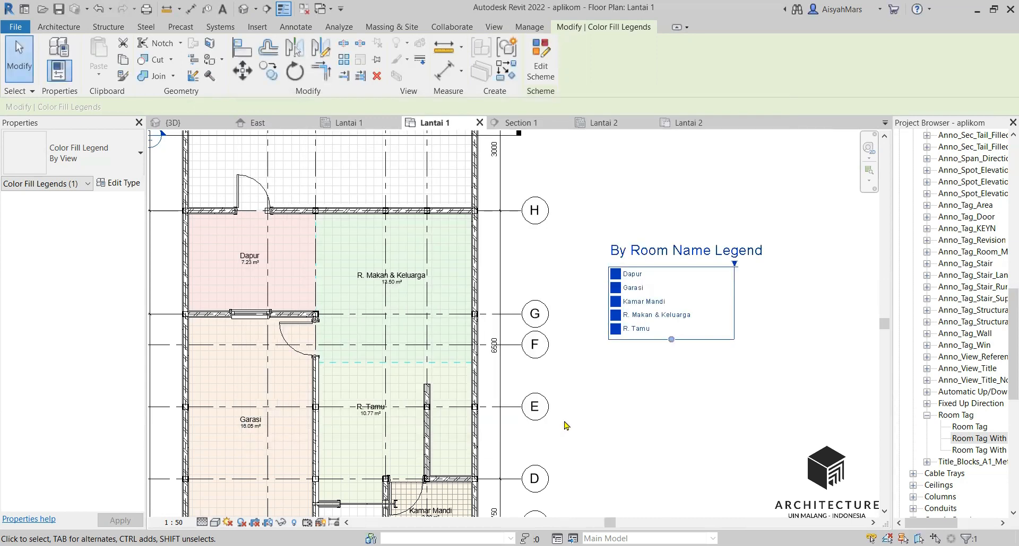
{"action": "left_click", "coordinate": [602, 418]}
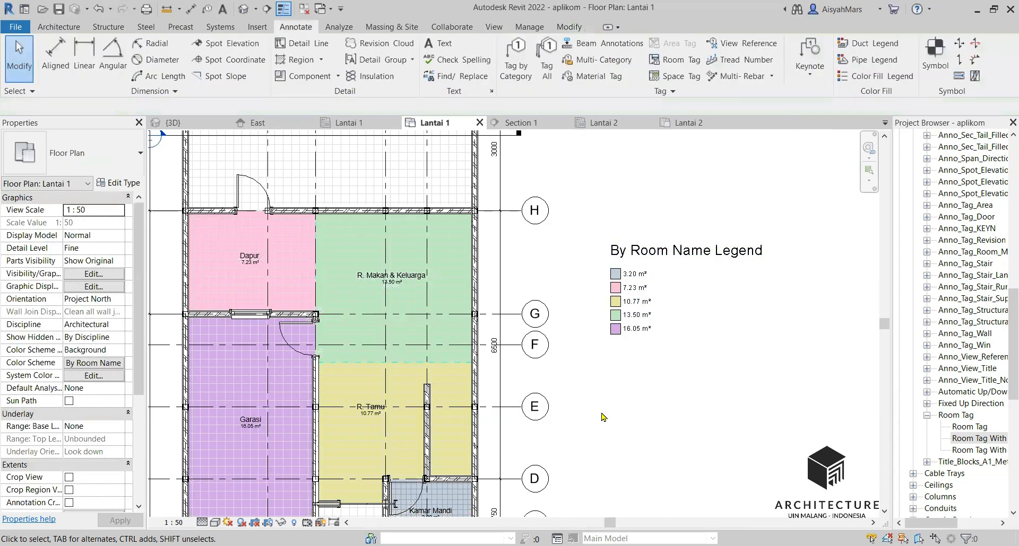
Step: Collapse the Families branch in the project browser and open the Lantai 2 floor plan
{"action": "scroll", "coordinate": [440, 264], "scroll_direction": "down", "scroll_amount": 2}
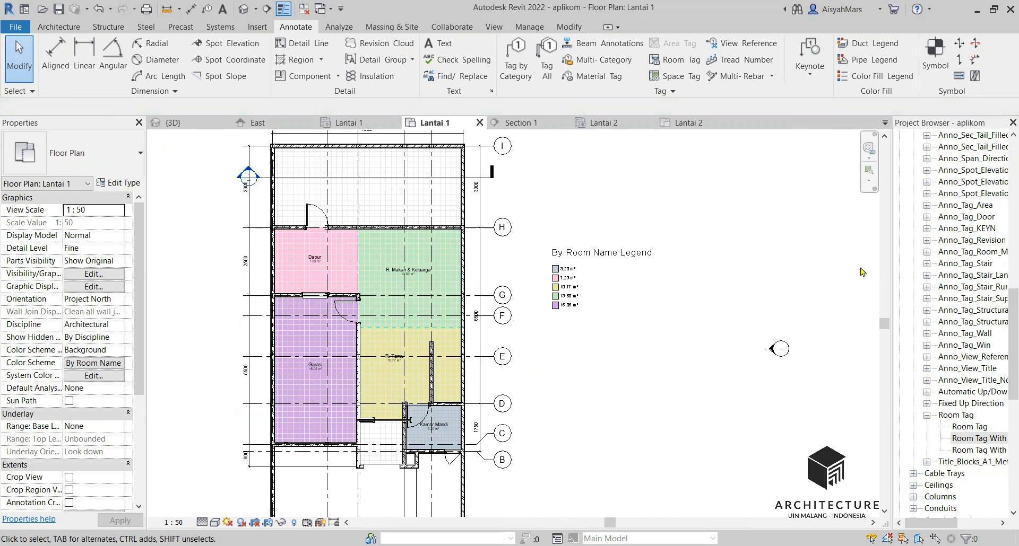
{"action": "scroll", "coordinate": [624, 306], "scroll_direction": "up", "scroll_amount": 5}
{"action": "scroll", "coordinate": [737, 334], "scroll_direction": "down", "scroll_amount": 8}
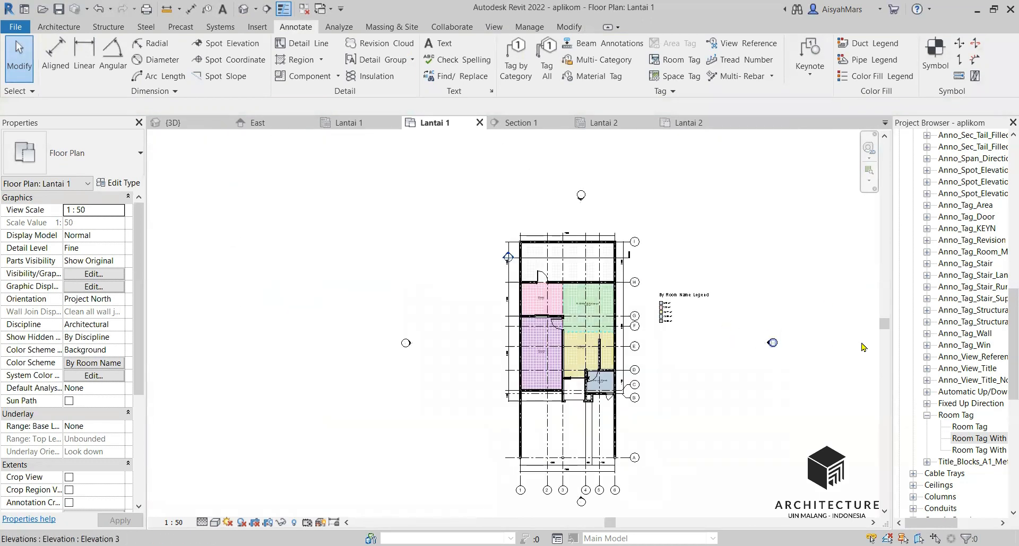
{"action": "scroll", "coordinate": [953, 242], "scroll_direction": "up", "scroll_amount": 4}
{"action": "scroll", "coordinate": [953, 242], "scroll_direction": "up", "scroll_amount": 6}
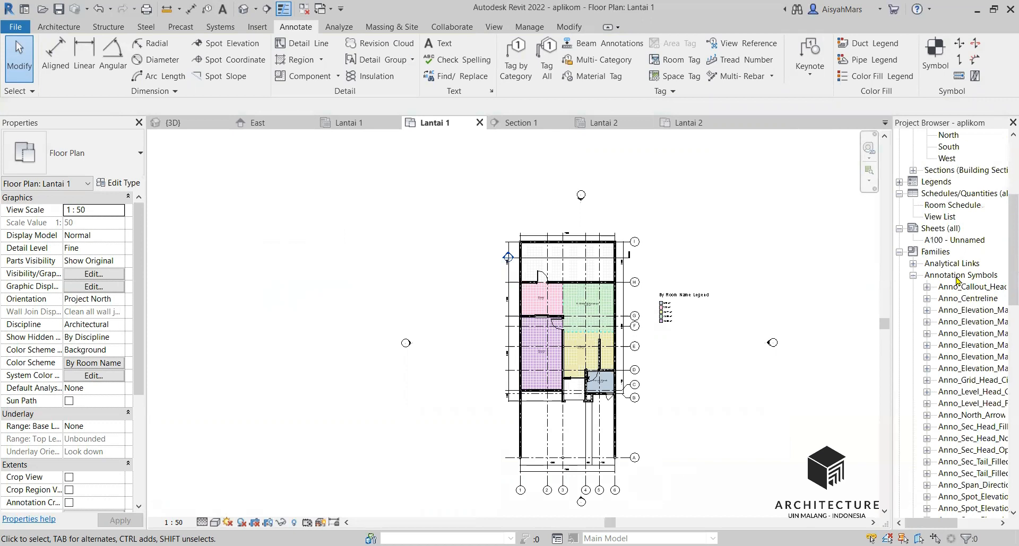
{"action": "left_click", "coordinate": [913, 287]}
{"action": "left_click", "coordinate": [899, 264]}
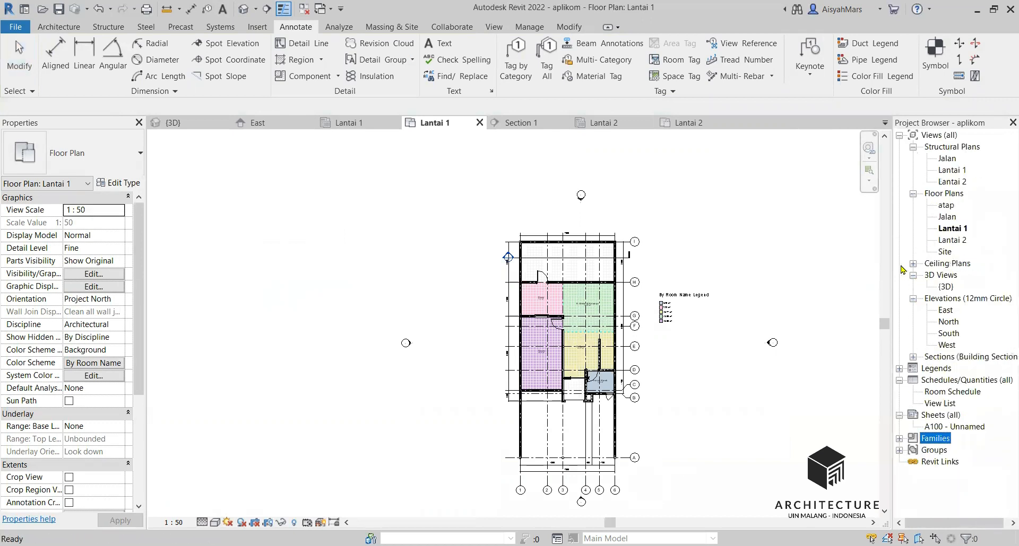
{"action": "left_click", "coordinate": [951, 242]}
{"action": "left_click", "coordinate": [946, 242]}
{"action": "key", "text": "Escape"}
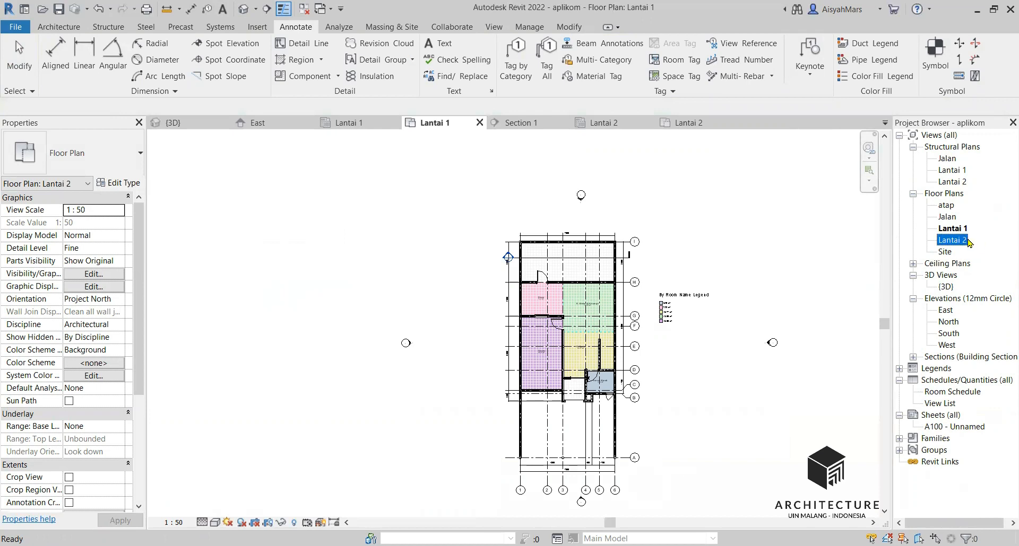
{"action": "double_click", "coordinate": [960, 241]}
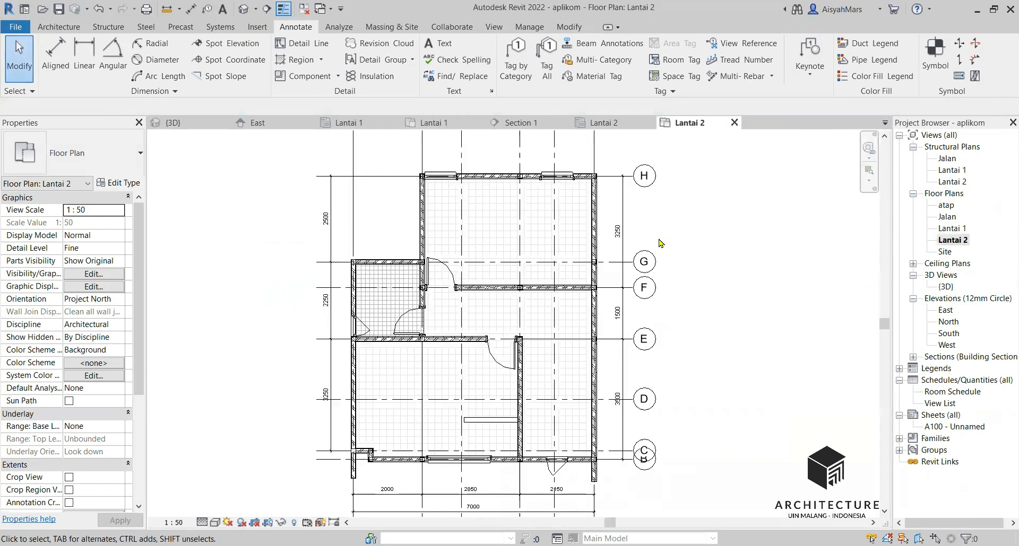
{"action": "left_click", "coordinate": [674, 60]}
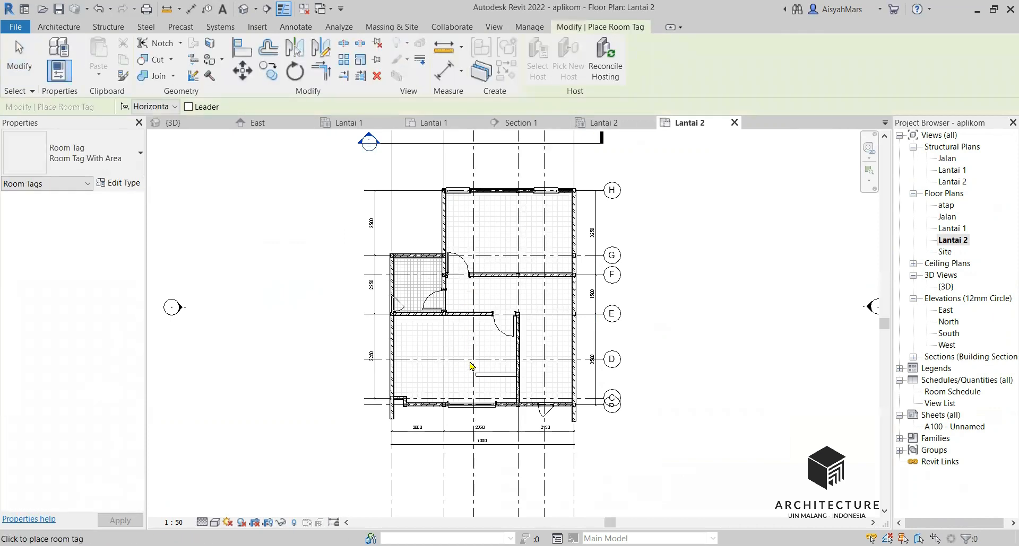
{"action": "scroll", "coordinate": [472, 366], "scroll_direction": "up", "scroll_amount": 3}
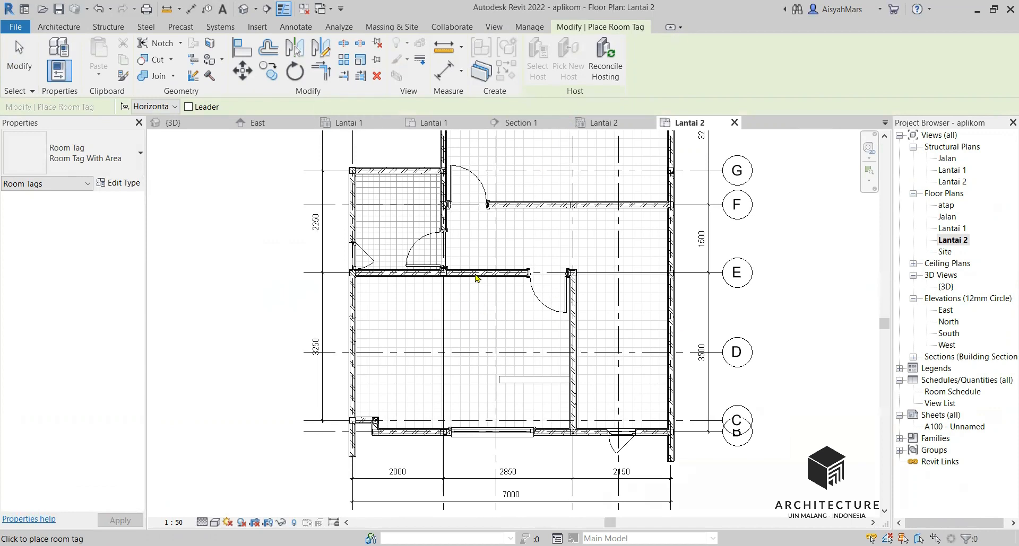
{"action": "scroll", "coordinate": [392, 232], "scroll_direction": "down", "scroll_amount": 3}
{"action": "key", "text": "Escape"}
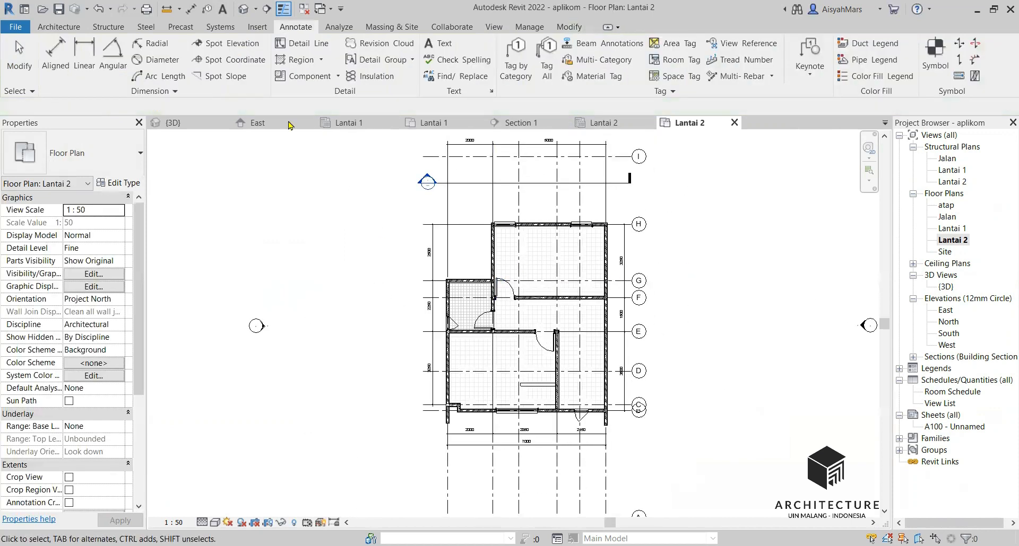
Step: Place tagged rooms in the four enclosed spaces of the Lantai 2 floor plan
{"action": "left_click", "coordinate": [58, 27]}
{"action": "left_click", "coordinate": [610, 55]}
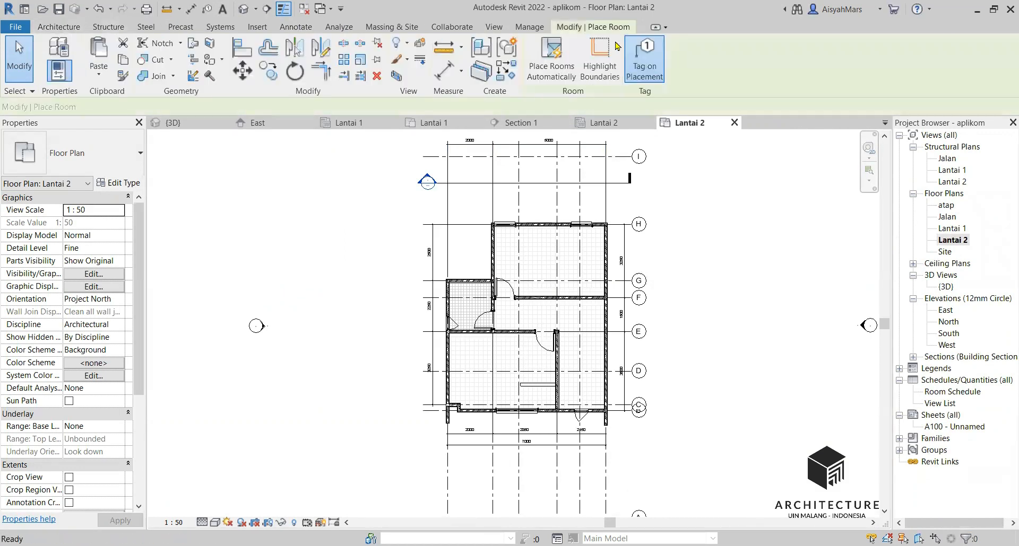
{"action": "left_click", "coordinate": [503, 374]}
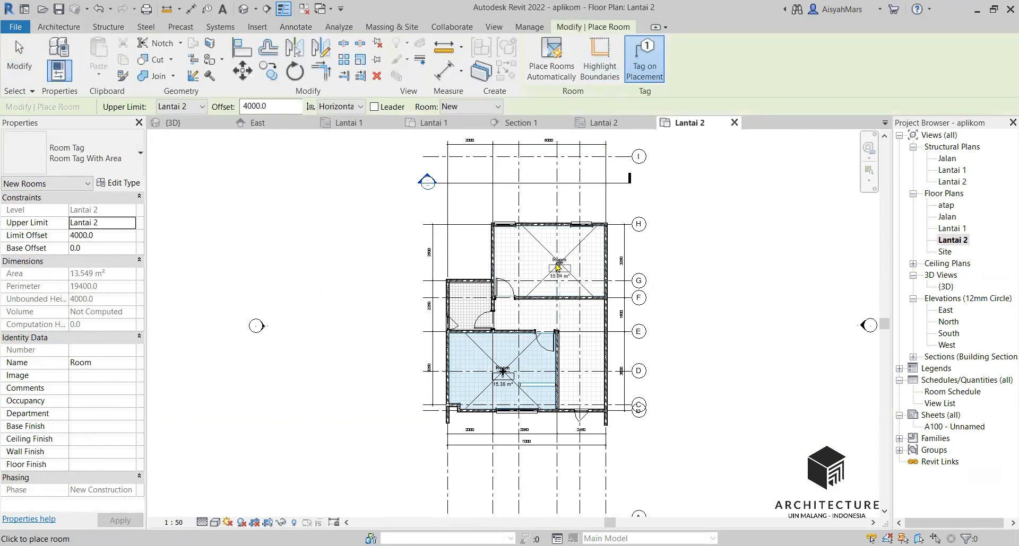
{"action": "left_click", "coordinate": [551, 269]}
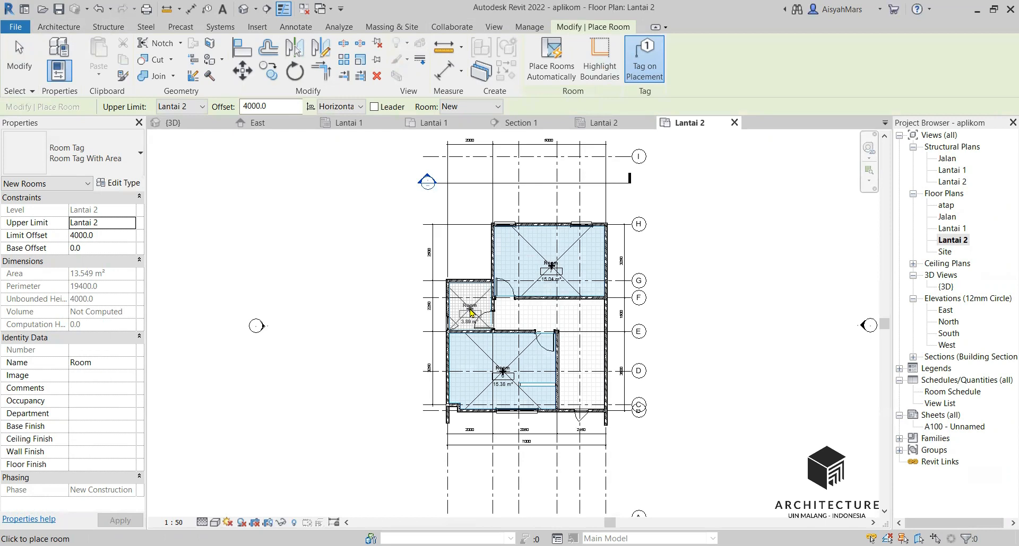
{"action": "left_click", "coordinate": [470, 313]}
{"action": "left_click", "coordinate": [583, 351]}
{"action": "key", "text": "Escape"}
{"action": "key", "text": "Escape"}
Step: Turn off Show Room Number in the Room Tag With Area type, using the tag between grids H and F
{"action": "scroll", "coordinate": [563, 289], "scroll_direction": "up", "scroll_amount": 3}
{"action": "left_click", "coordinate": [554, 264]}
{"action": "left_click", "coordinate": [553, 265]}
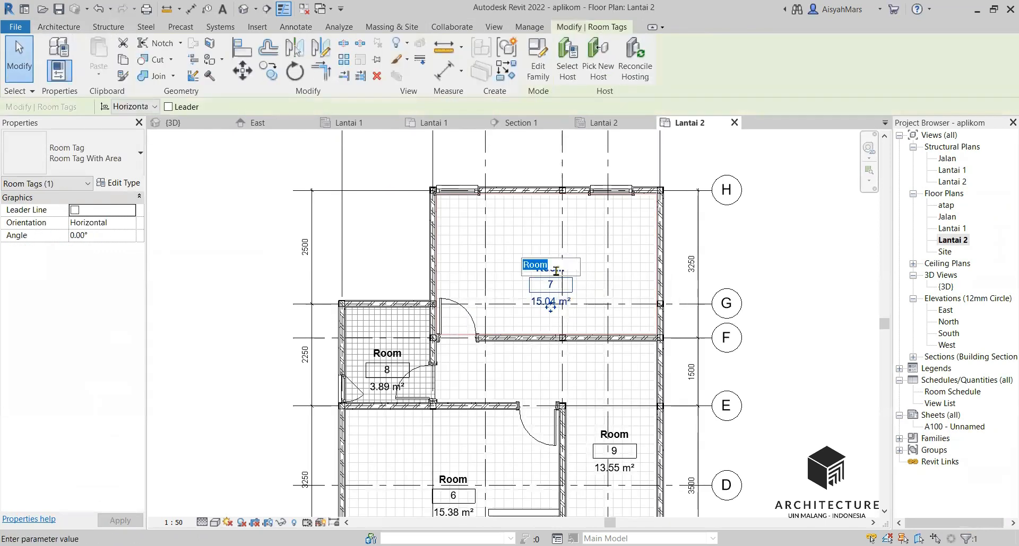
{"action": "key", "text": "Escape"}
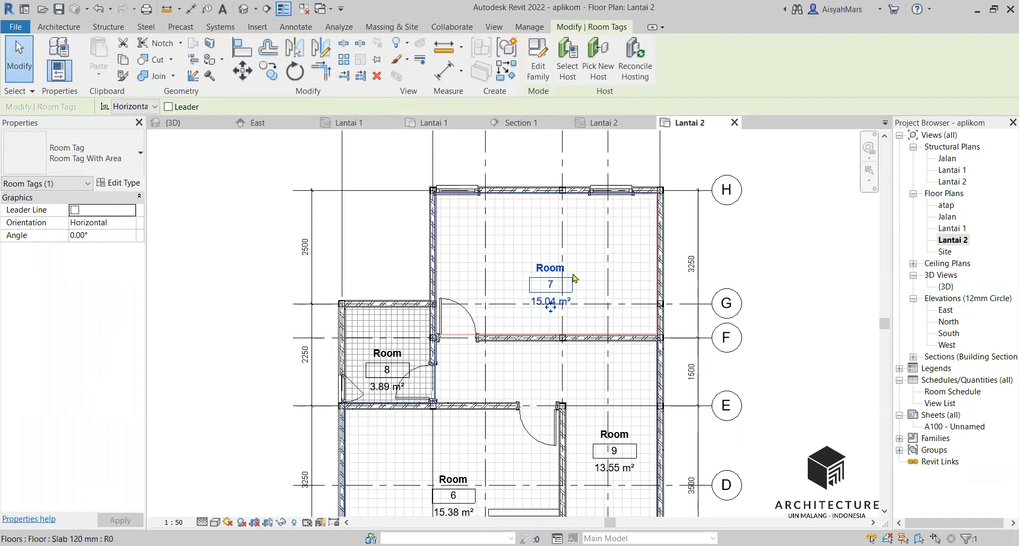
{"action": "left_click", "coordinate": [117, 183]}
{"action": "left_click", "coordinate": [512, 206]}
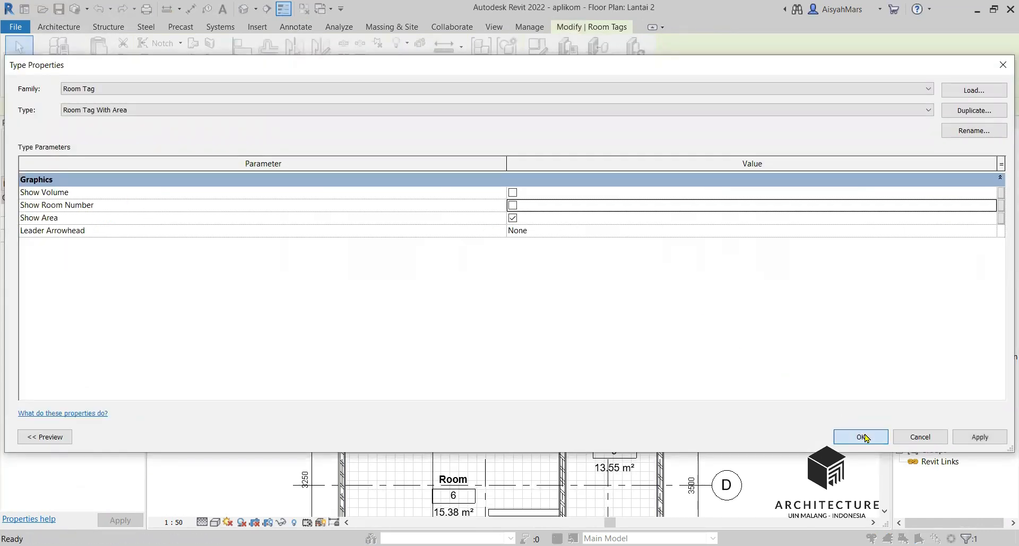
{"action": "left_click", "coordinate": [861, 436]}
Step: Check which tag type the R. Makan & Keluarga room uses on Lantai 1, and return to the Lantai 2 floor plan
{"action": "double_click", "coordinate": [951, 230]}
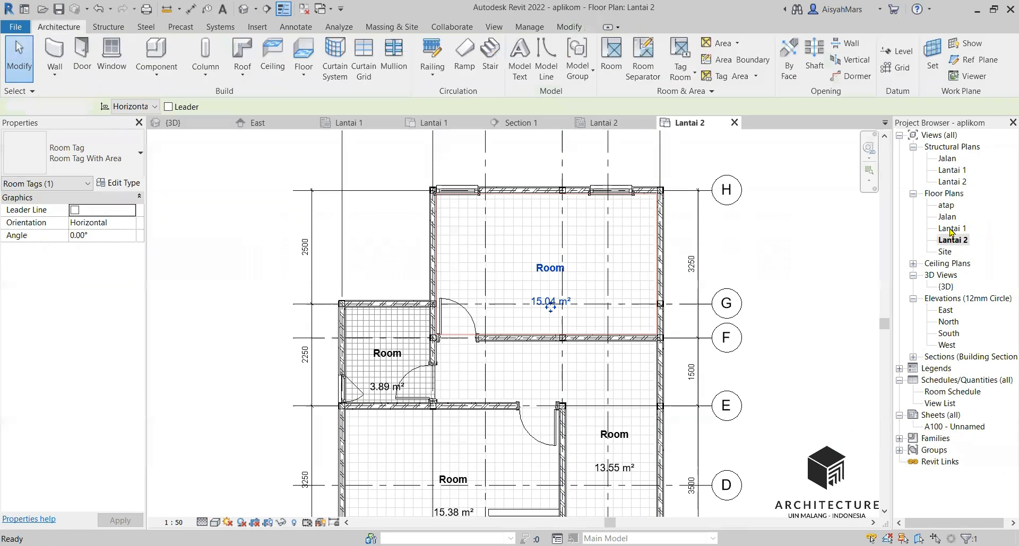
{"action": "scroll", "coordinate": [568, 304], "scroll_direction": "up", "scroll_amount": 5}
{"action": "double_click", "coordinate": [951, 239]}
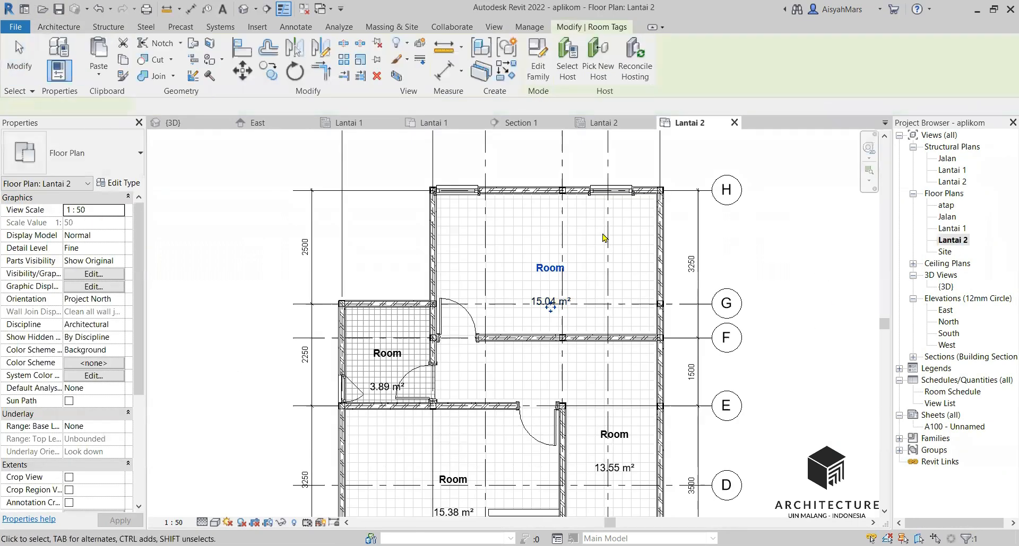
{"action": "left_click", "coordinate": [547, 259]}
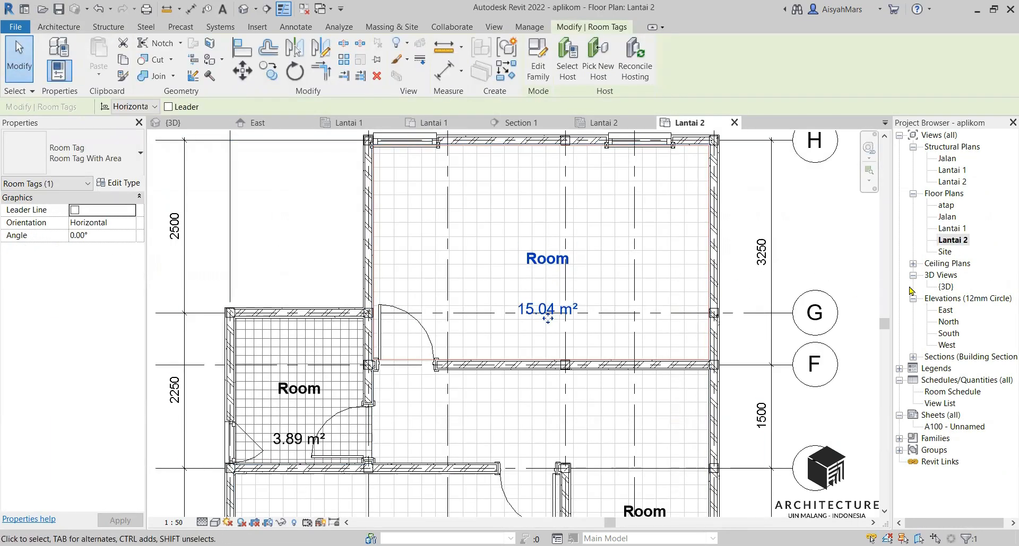
{"action": "double_click", "coordinate": [951, 228]}
{"action": "left_click", "coordinate": [589, 291]}
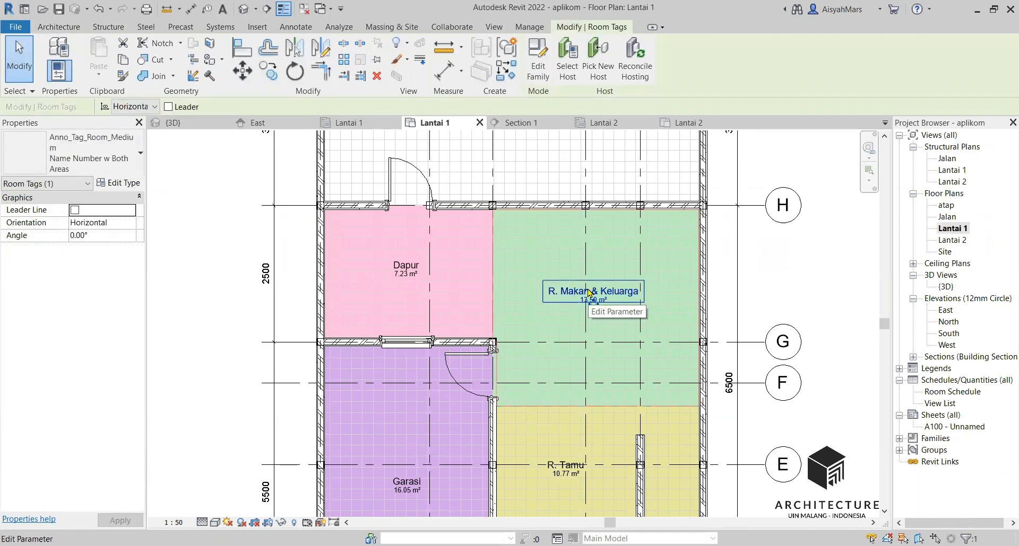
{"action": "double_click", "coordinate": [951, 240]}
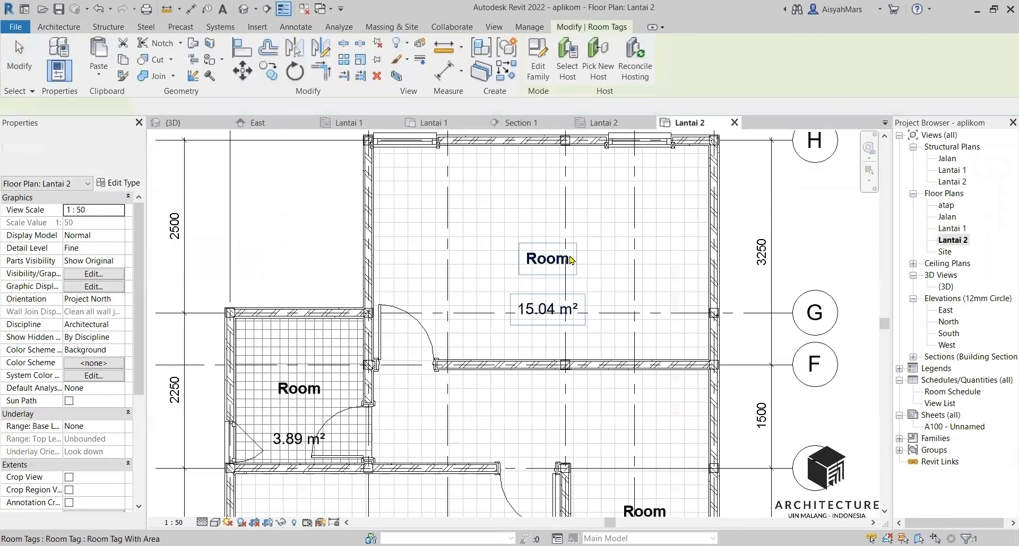
Step: Change the room tag between grids H and F to the Anno_Tag_Room_Medium type Name Number w Both Areas
{"action": "left_click", "coordinate": [549, 260]}
{"action": "left_click", "coordinate": [109, 153]}
{"action": "left_click", "coordinate": [79, 234]}
{"action": "scroll", "coordinate": [450, 261], "scroll_direction": "down", "scroll_amount": 3}
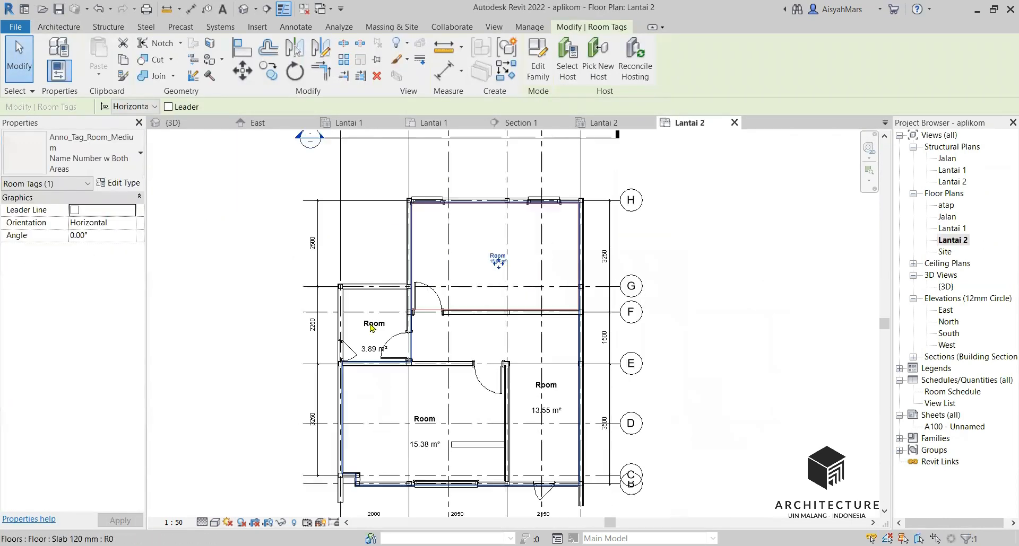
Step: Change the other three Lantai 2 room tags to the Anno_Tag_Room_Medium type Name Number w Both Areas
{"action": "left_click", "coordinate": [383, 345]}
{"action": "left_click", "coordinate": [377, 327]}
{"action": "left_click", "coordinate": [426, 420], "text": "ctrl"}
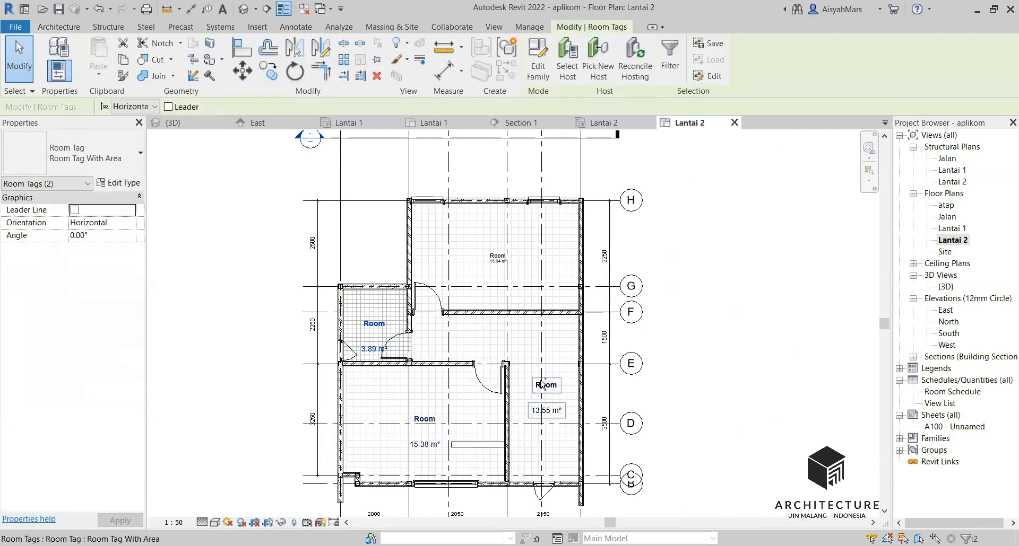
{"action": "left_click", "coordinate": [545, 387], "text": "ctrl"}
{"action": "left_click", "coordinate": [125, 161]}
{"action": "left_click", "coordinate": [106, 235]}
{"action": "left_click", "coordinate": [699, 330]}
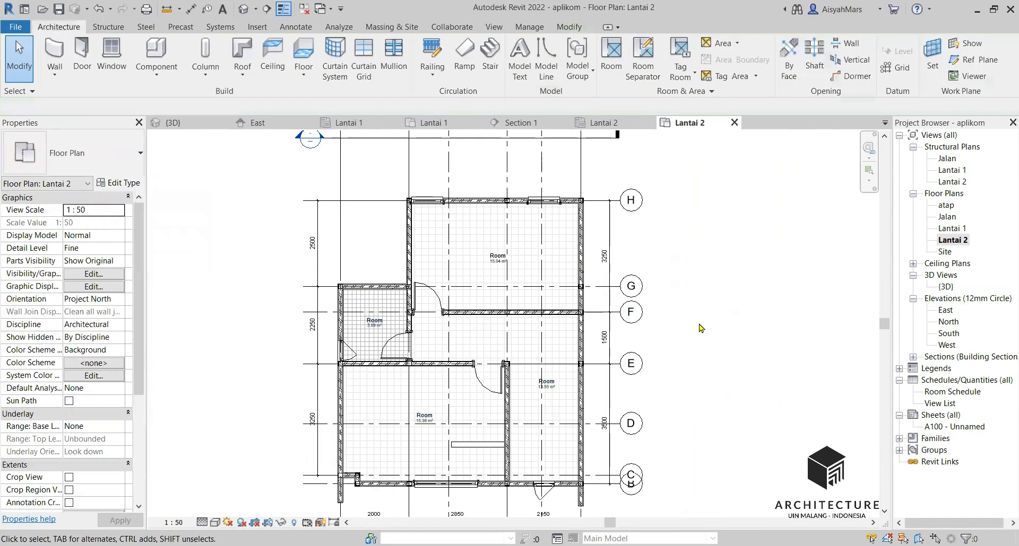
Step: Rename the room between grids H and F as Kamar Tidur 1 through its tag
{"action": "scroll", "coordinate": [503, 265], "scroll_direction": "up", "scroll_amount": 3}
{"action": "scroll", "coordinate": [494, 252], "scroll_direction": "up", "scroll_amount": 2}
{"action": "left_click", "coordinate": [489, 249]}
{"action": "left_click", "coordinate": [492, 242]}
{"action": "type", "text": "Kamar Tidur 1"}
{"action": "key", "text": "Return"}
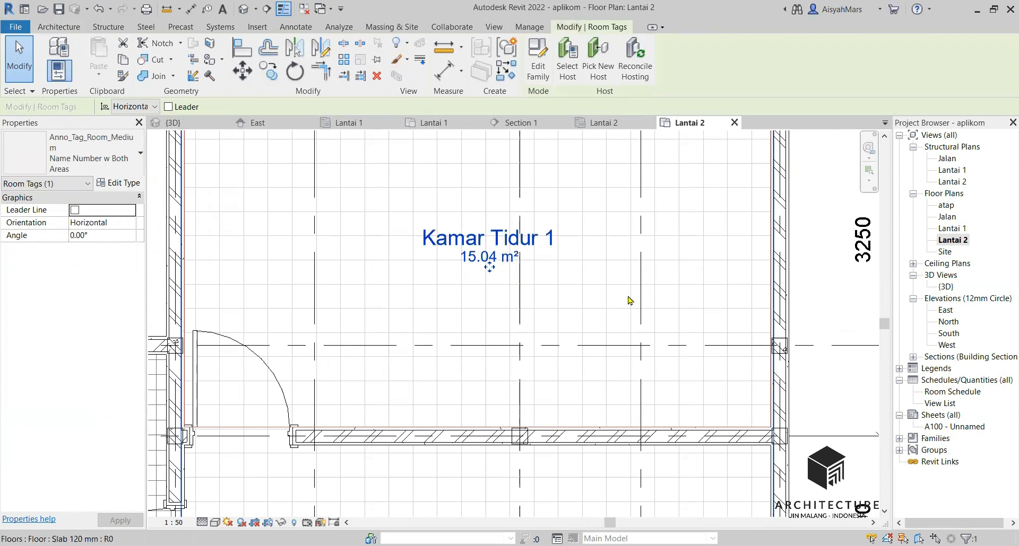
Step: Rename the small tiled room between grids G and E as Kamar Mandi 2 through its tag
{"action": "scroll", "coordinate": [490, 265], "scroll_direction": "down", "scroll_amount": 3}
{"action": "scroll", "coordinate": [387, 377], "scroll_direction": "up", "scroll_amount": 3}
{"action": "left_click", "coordinate": [371, 385]}
{"action": "left_click", "coordinate": [392, 371]}
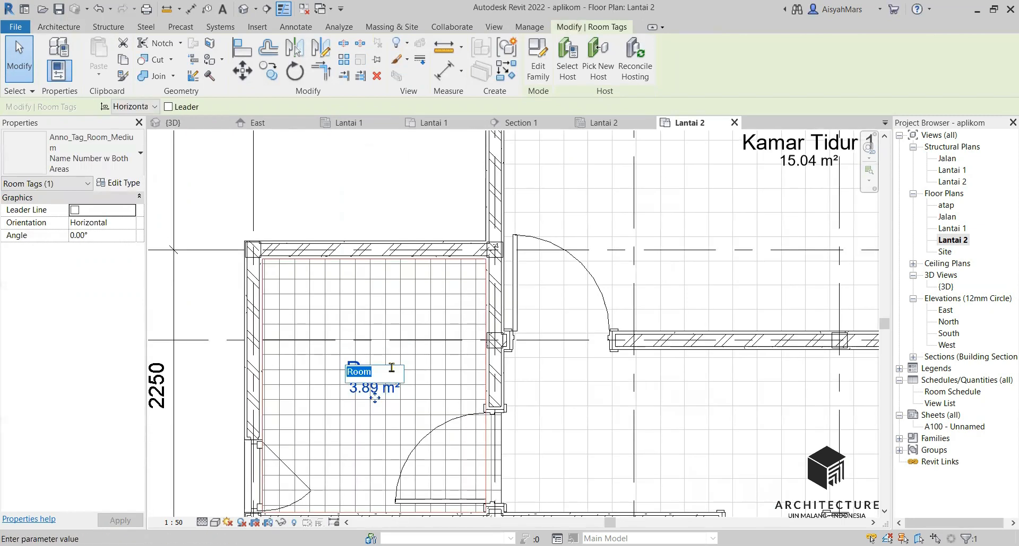
{"action": "type", "text": "Kamar Mandi 2"}
{"action": "scroll", "coordinate": [387, 414], "scroll_direction": "down", "scroll_amount": 4}
{"action": "key", "text": "Return"}
Step: Rename the room below Kamar Mandi 2, around grid D, as Kamar Tidur 2 through its tag
{"action": "scroll", "coordinate": [457, 424], "scroll_direction": "up", "scroll_amount": 2}
{"action": "left_click", "coordinate": [460, 421]}
{"action": "scroll", "coordinate": [461, 423], "scroll_direction": "up", "scroll_amount": 3}
{"action": "left_click", "coordinate": [457, 419]}
{"action": "type", "text": "K"}
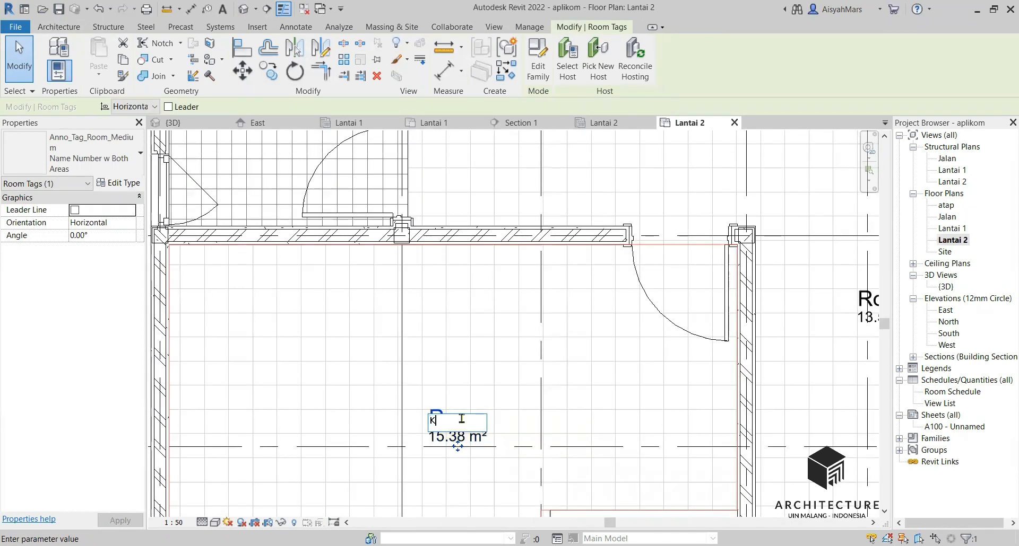
{"action": "type", "text": "amar Tidur 2"}
{"action": "key", "text": "Return"}
Step: Rename the remaining room beside Kamar Tidur 2 as Tangga & Koridor through its tag
{"action": "scroll", "coordinate": [573, 400], "scroll_direction": "down", "scroll_amount": 3}
{"action": "scroll", "coordinate": [663, 344], "scroll_direction": "up", "scroll_amount": 3}
{"action": "left_click", "coordinate": [634, 345]}
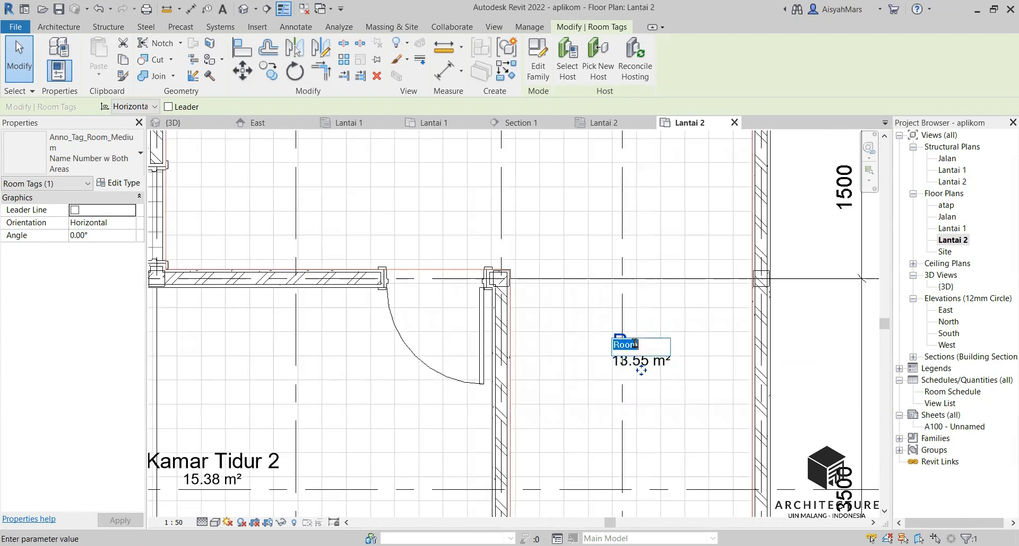
{"action": "type", "text": "Tangga & Koridor"}
{"action": "key", "text": "Return"}
{"action": "key", "text": "Escape"}
{"action": "scroll", "coordinate": [412, 358], "scroll_direction": "down", "scroll_amount": 4}
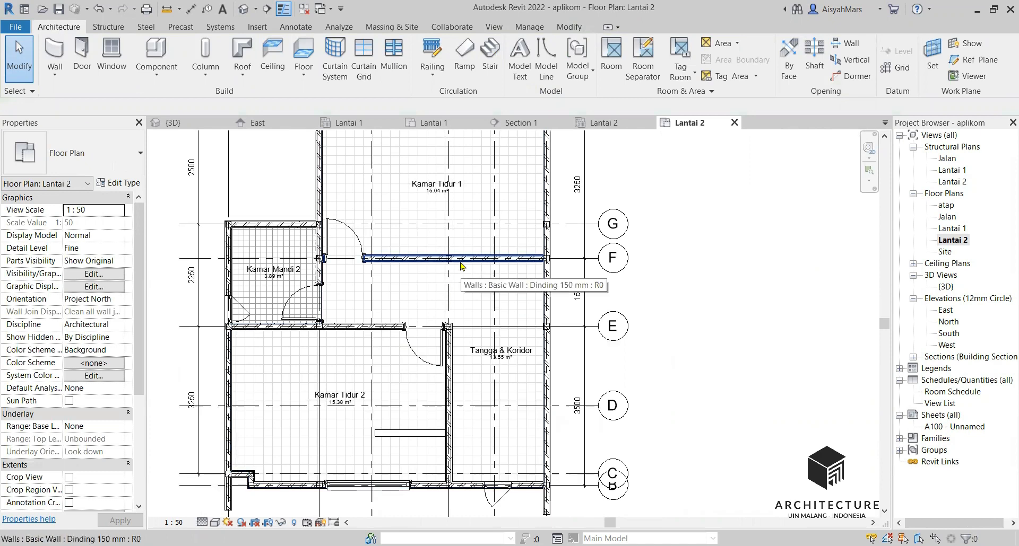
{"action": "scroll", "coordinate": [395, 416], "scroll_direction": "down", "scroll_amount": 2}
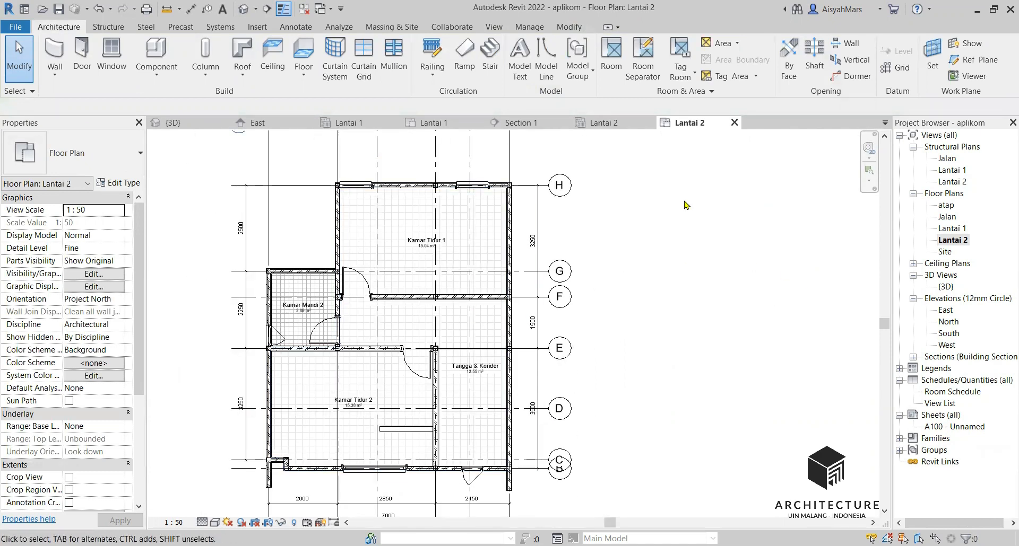
Step: Place a color fill legend beside the Lantai 2 plan using the By Department room color scheme
{"action": "left_click", "coordinate": [295, 27]}
{"action": "left_click", "coordinate": [862, 76]}
{"action": "left_click", "coordinate": [633, 297]}
{"action": "left_click", "coordinate": [511, 276]}
{"action": "left_click", "coordinate": [508, 295]}
{"action": "left_click", "coordinate": [507, 298]}
{"action": "left_click", "coordinate": [511, 315]}
{"action": "left_click", "coordinate": [529, 320]}
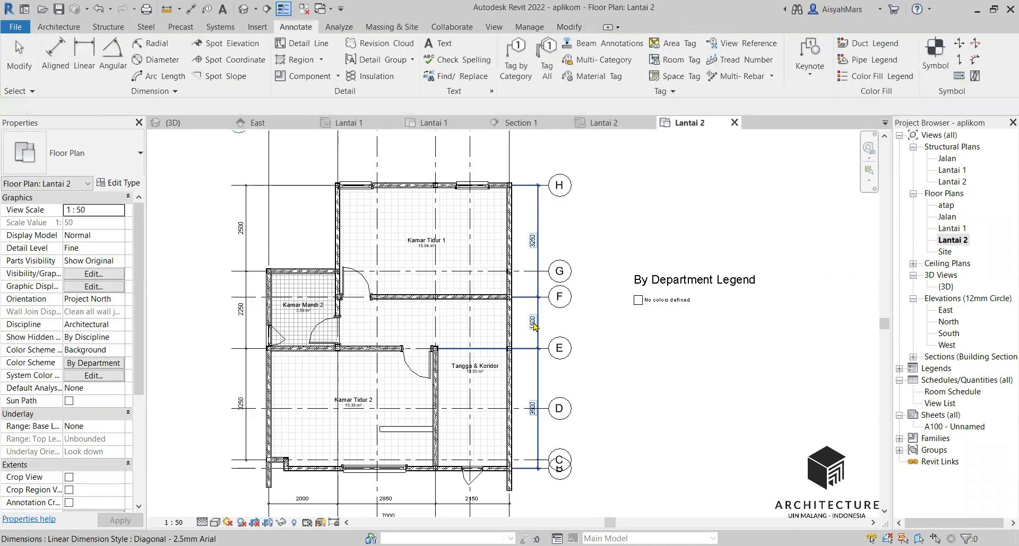
Step: Edit the legend's By Department scheme so the Lantai 2 rooms are colored by Name
{"action": "left_click", "coordinate": [668, 301]}
{"action": "left_click", "coordinate": [540, 59]}
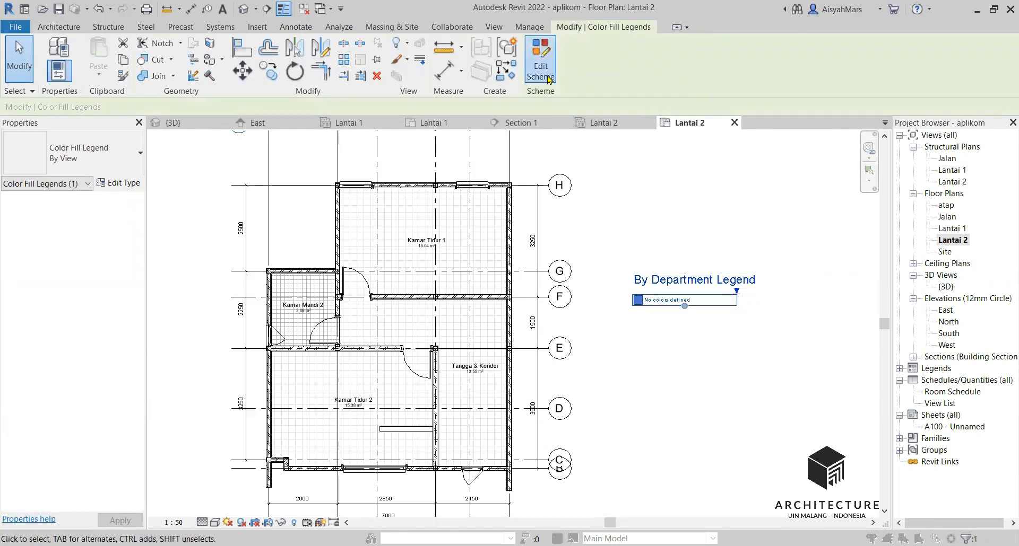
{"action": "left_click", "coordinate": [537, 153]}
{"action": "left_click", "coordinate": [535, 209]}
{"action": "left_click", "coordinate": [541, 304]}
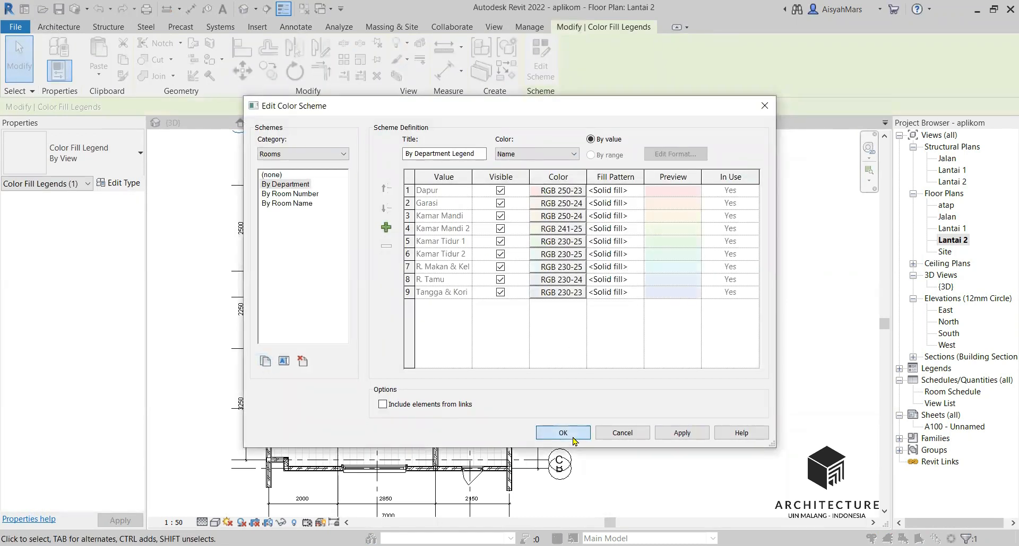
{"action": "left_click", "coordinate": [573, 435]}
{"action": "left_click", "coordinate": [663, 395]}
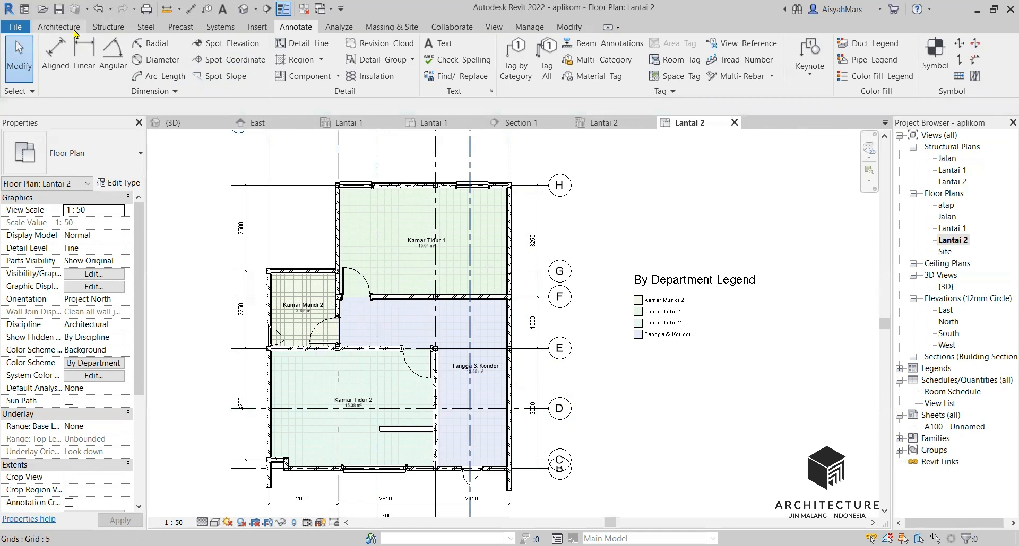
Step: Create a new building component schedule for the Rooms category in the New Construction phase
{"action": "left_click", "coordinate": [495, 27]}
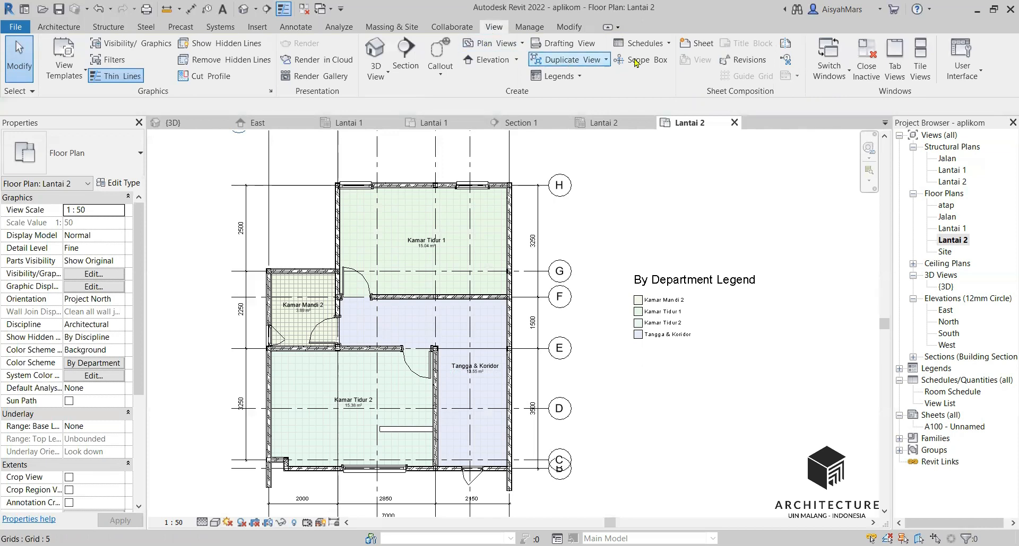
{"action": "left_click", "coordinate": [653, 44]}
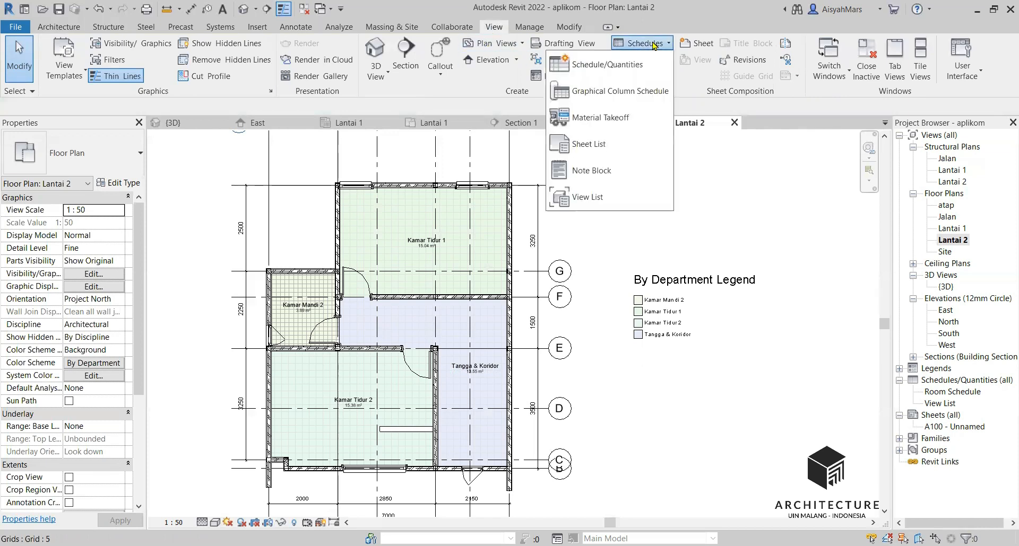
{"action": "left_click", "coordinate": [608, 65]}
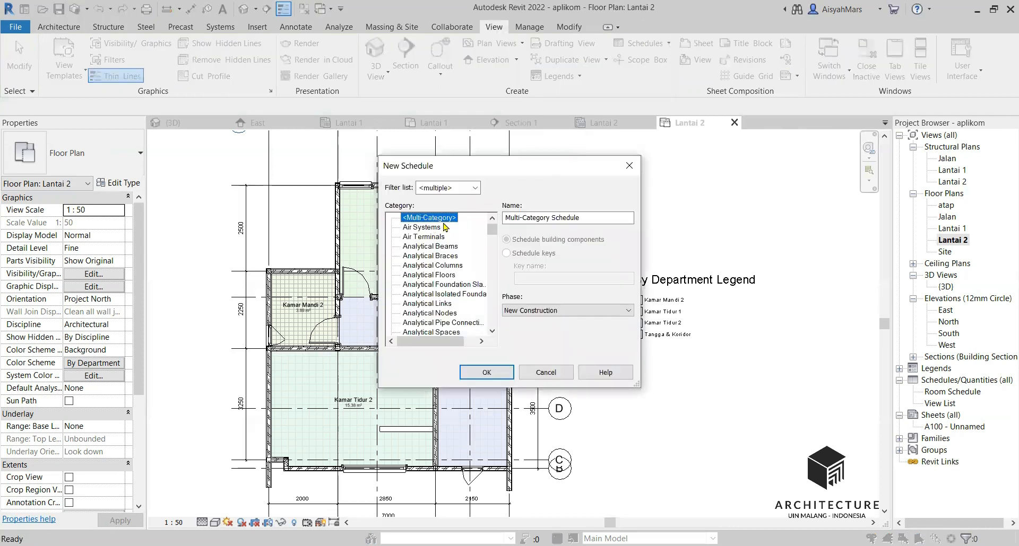
{"action": "scroll", "coordinate": [438, 237], "scroll_direction": "down", "scroll_amount": 8}
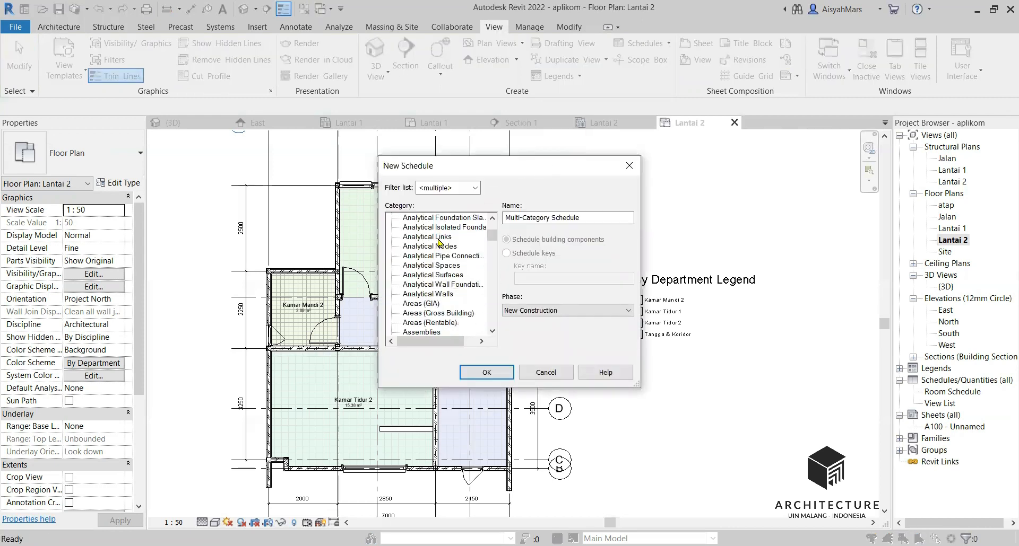
{"action": "scroll", "coordinate": [441, 239], "scroll_direction": "down", "scroll_amount": 9}
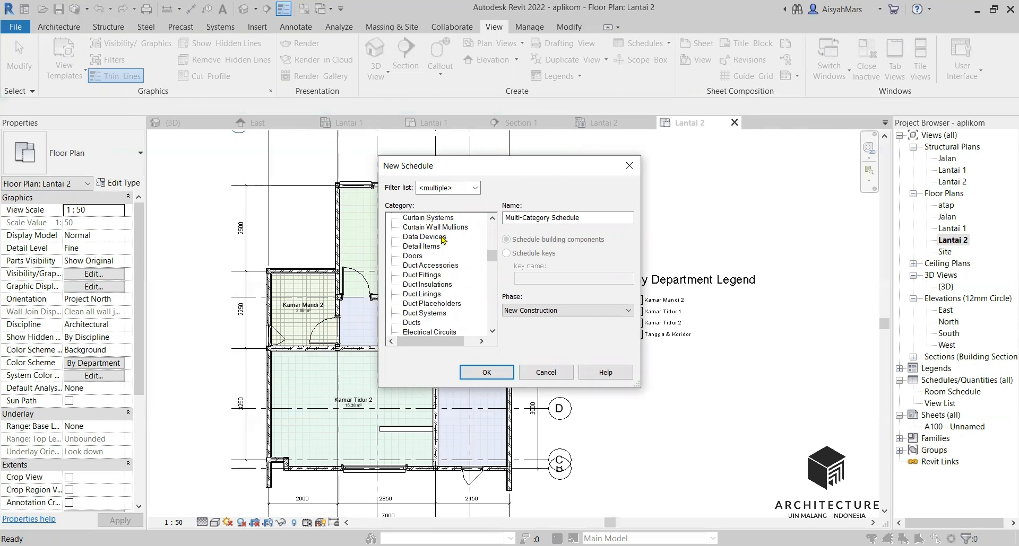
{"action": "scroll", "coordinate": [441, 240], "scroll_direction": "down", "scroll_amount": 10}
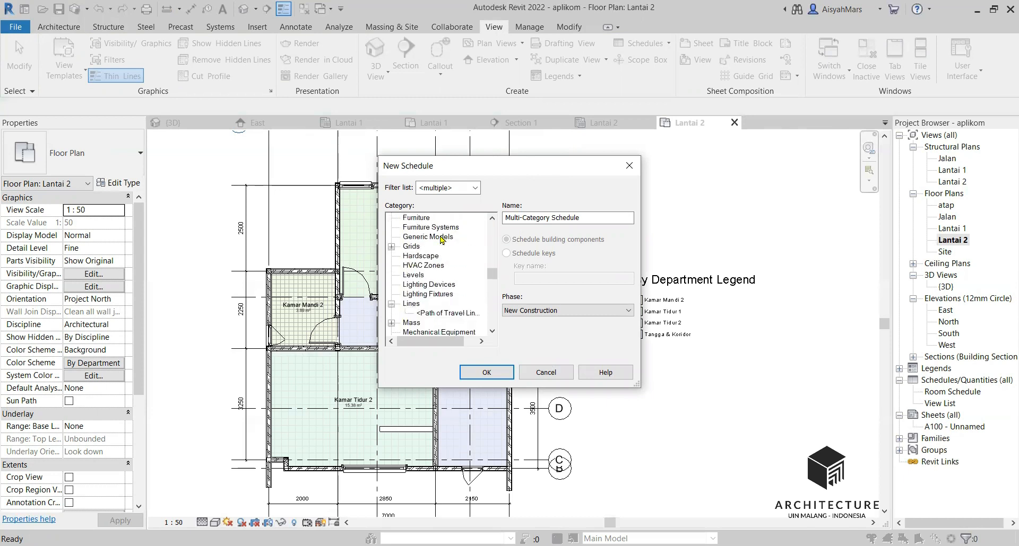
{"action": "scroll", "coordinate": [441, 239], "scroll_direction": "down", "scroll_amount": 2}
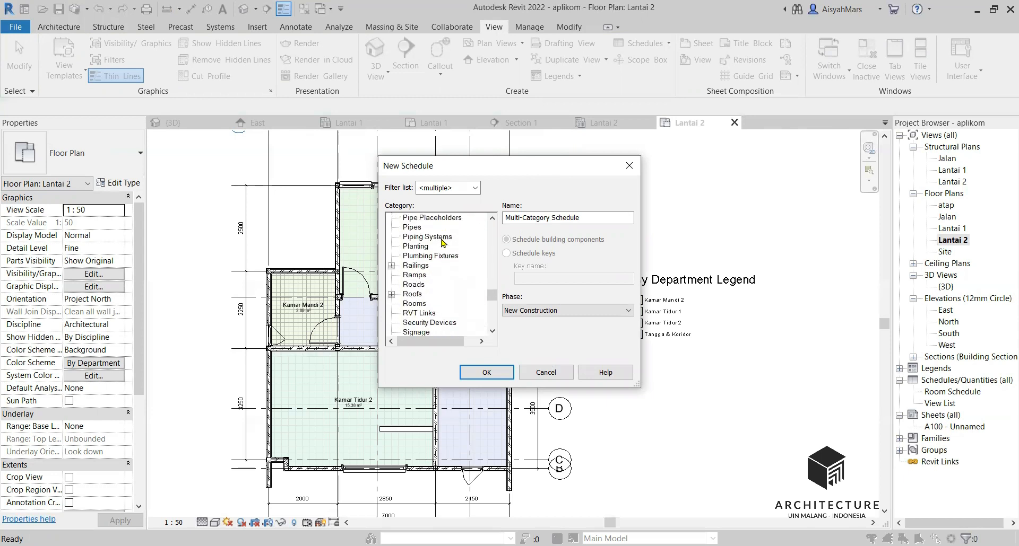
{"action": "left_click", "coordinate": [411, 304]}
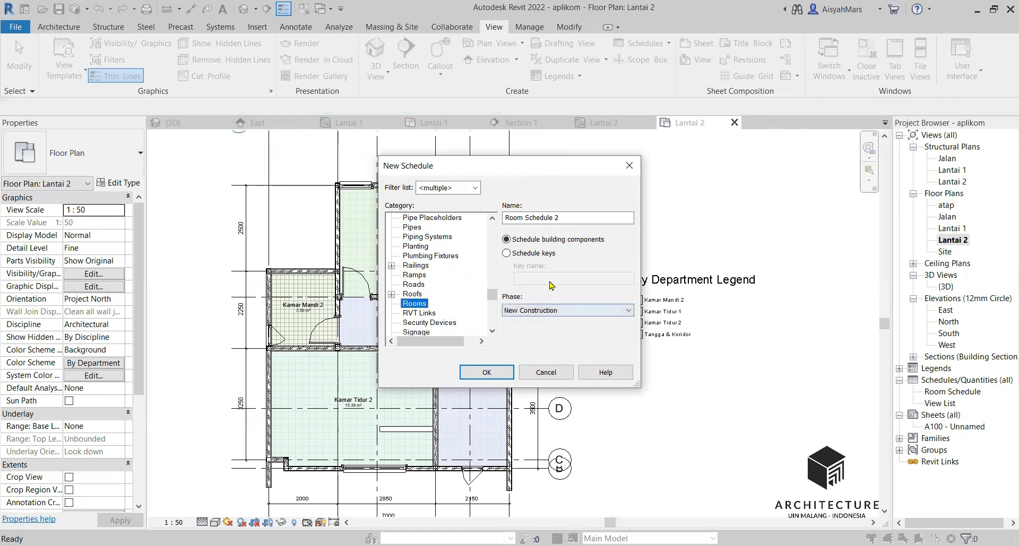
{"action": "left_click", "coordinate": [485, 373]}
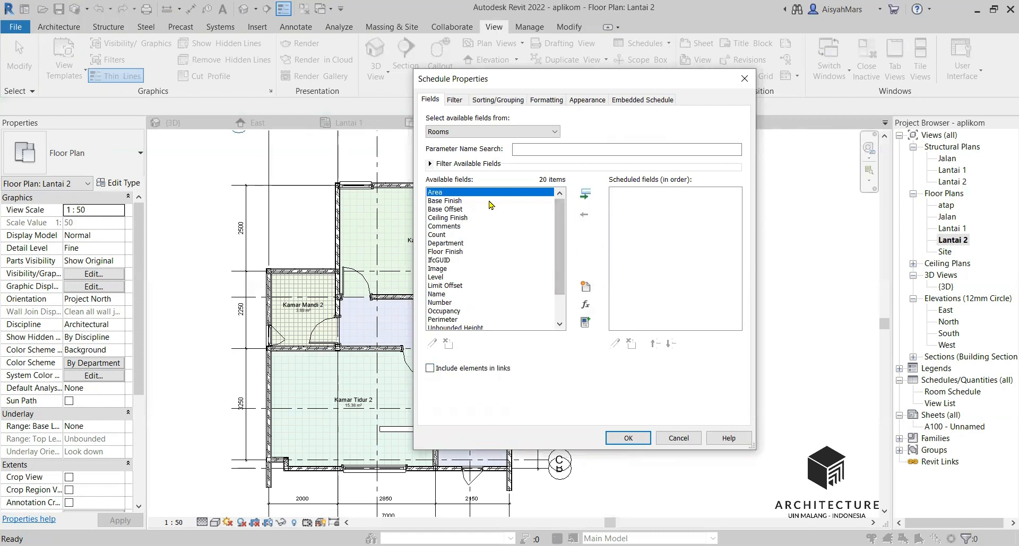
Step: Add the Area, Name, Perimeter and Volume fields to the room schedule and generate it
{"action": "left_click", "coordinate": [584, 194]}
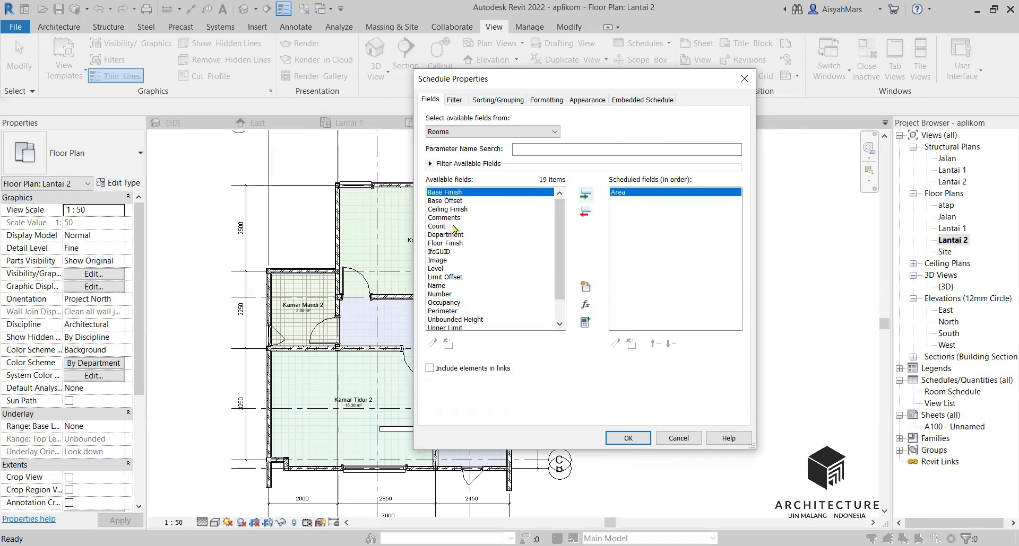
{"action": "left_click", "coordinate": [442, 287]}
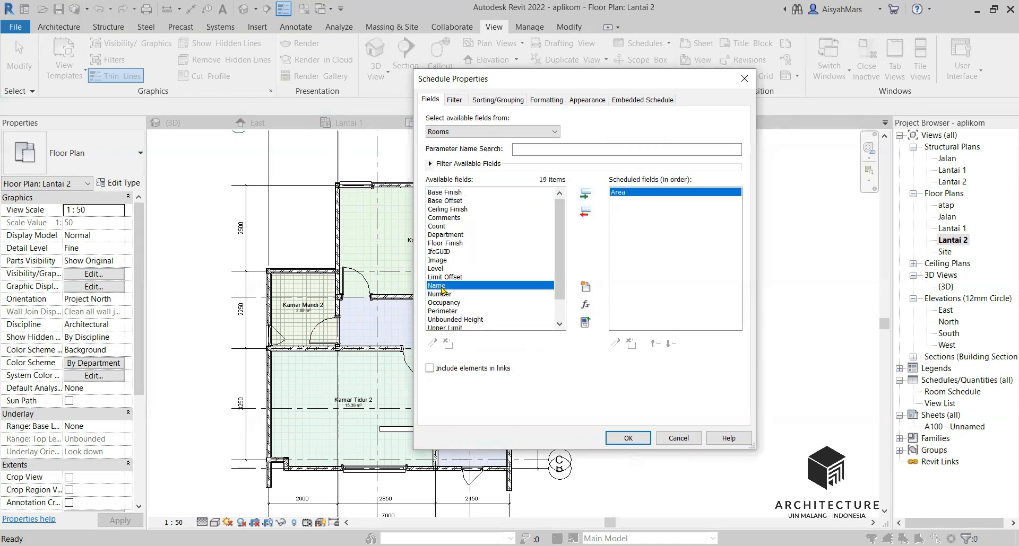
{"action": "left_click", "coordinate": [585, 194]}
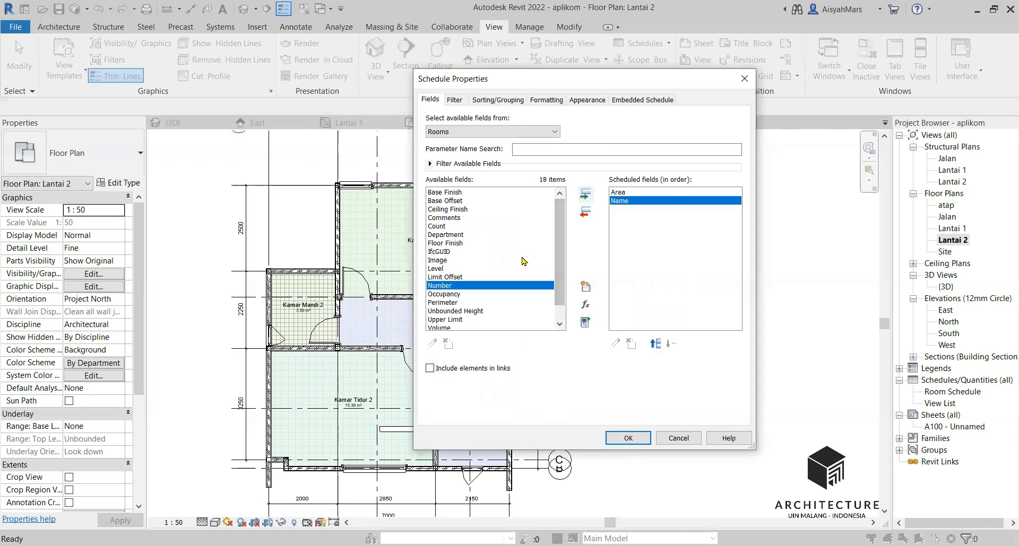
{"action": "scroll", "coordinate": [496, 295], "scroll_direction": "down", "scroll_amount": 1}
{"action": "left_click", "coordinate": [476, 287]}
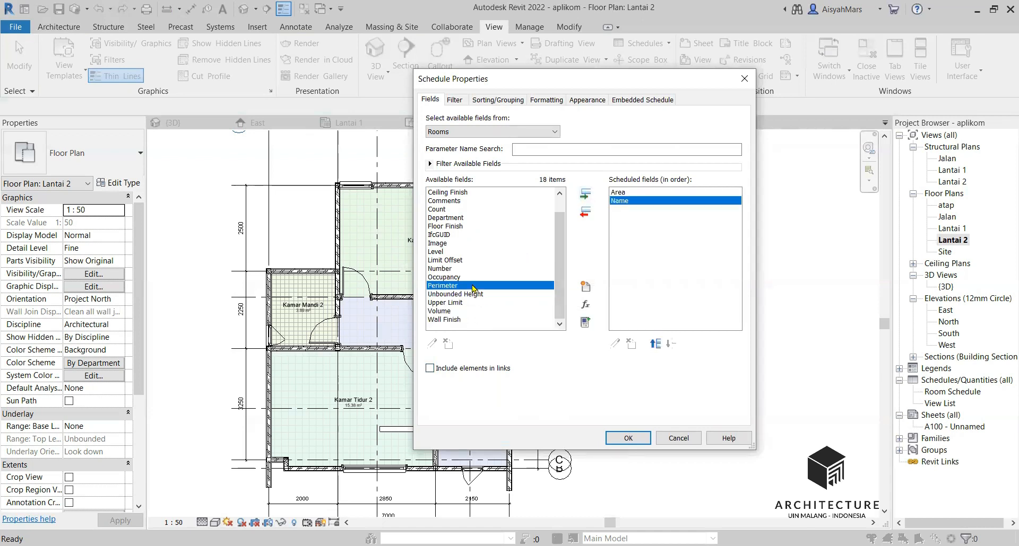
{"action": "left_click", "coordinate": [584, 195]}
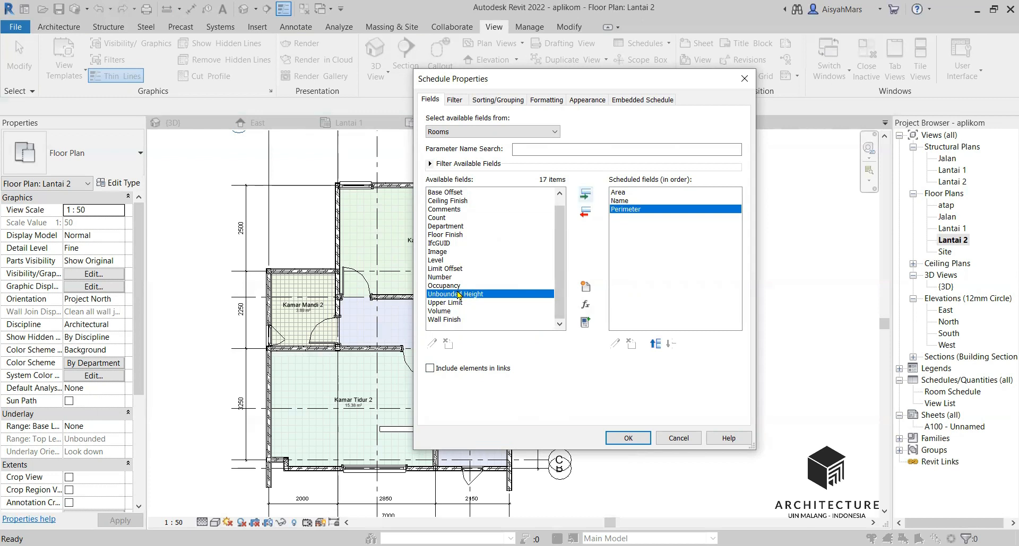
{"action": "left_click", "coordinate": [440, 311]}
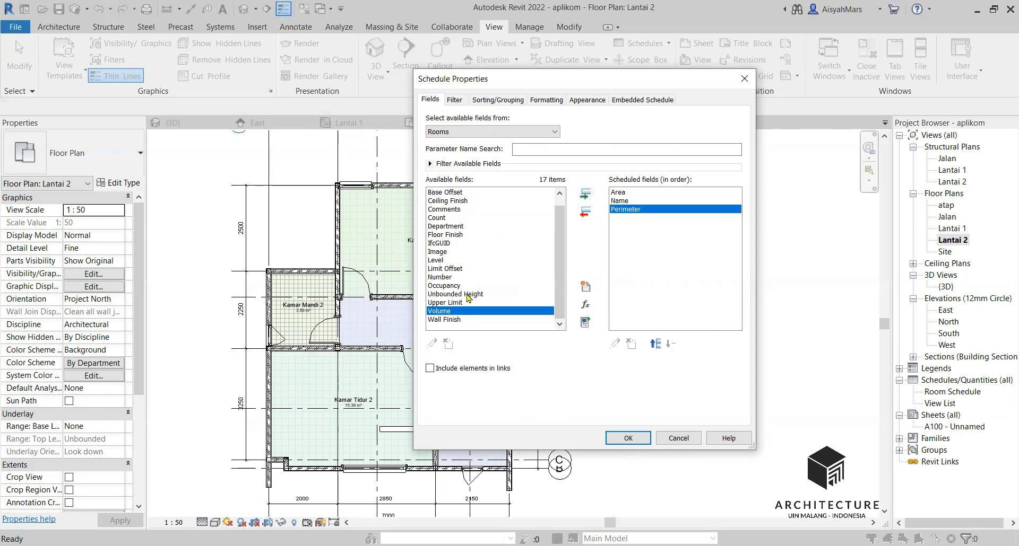
{"action": "left_click", "coordinate": [584, 195]}
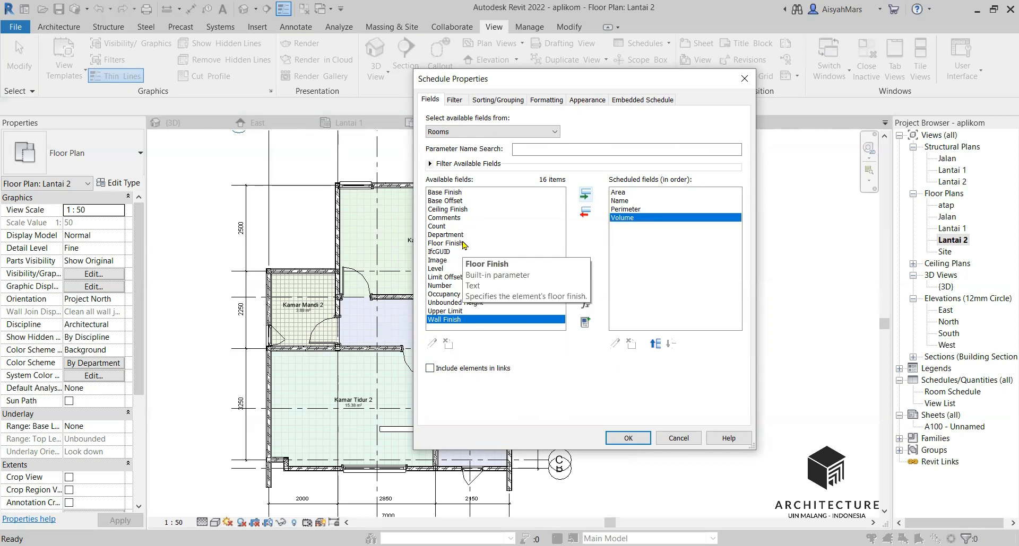
{"action": "left_click", "coordinate": [461, 244]}
{"action": "left_click", "coordinate": [627, 439]}
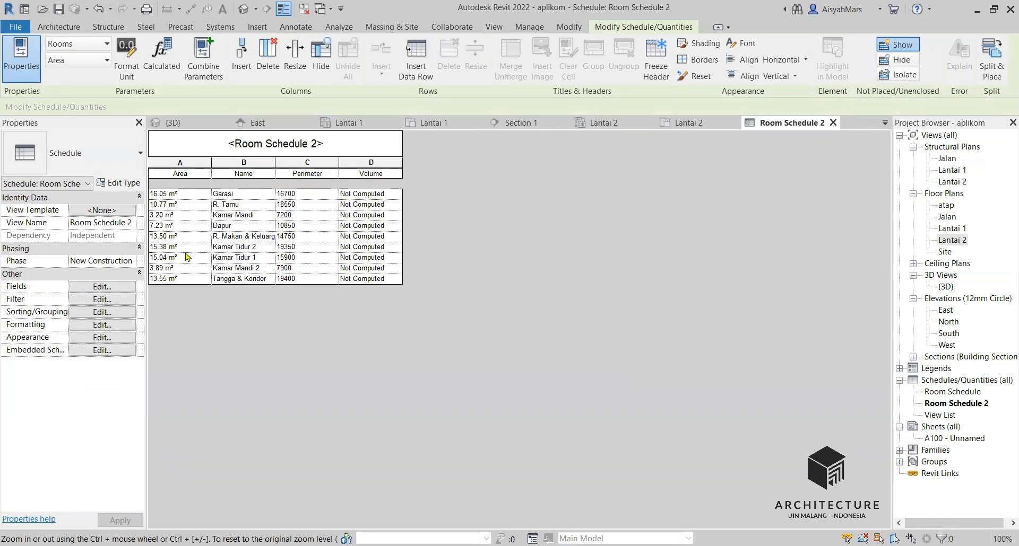
Step: Reopen the room schedule's field settings and add the Floor Finish field
{"action": "left_click", "coordinate": [112, 289]}
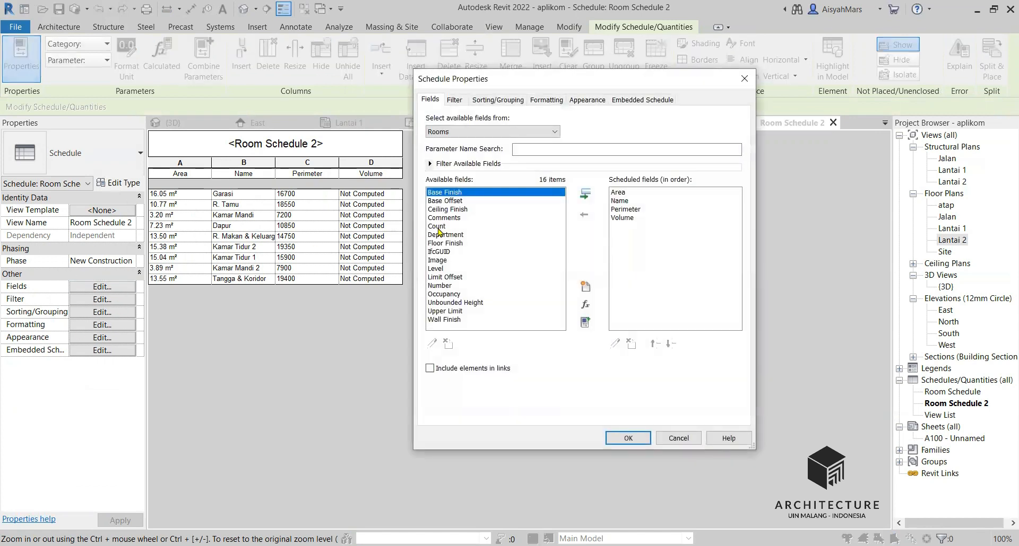
{"action": "left_click", "coordinate": [452, 243]}
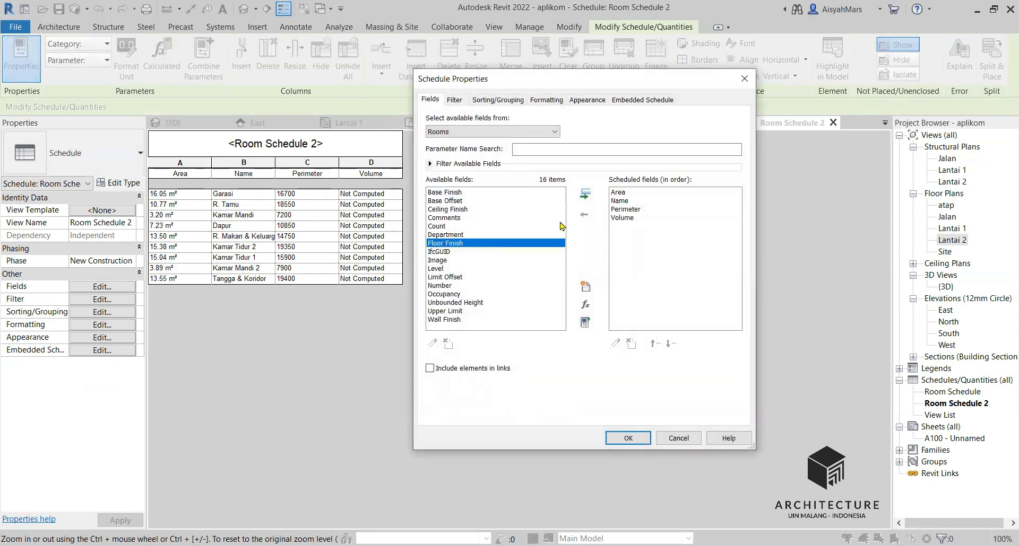
{"action": "left_click", "coordinate": [584, 194]}
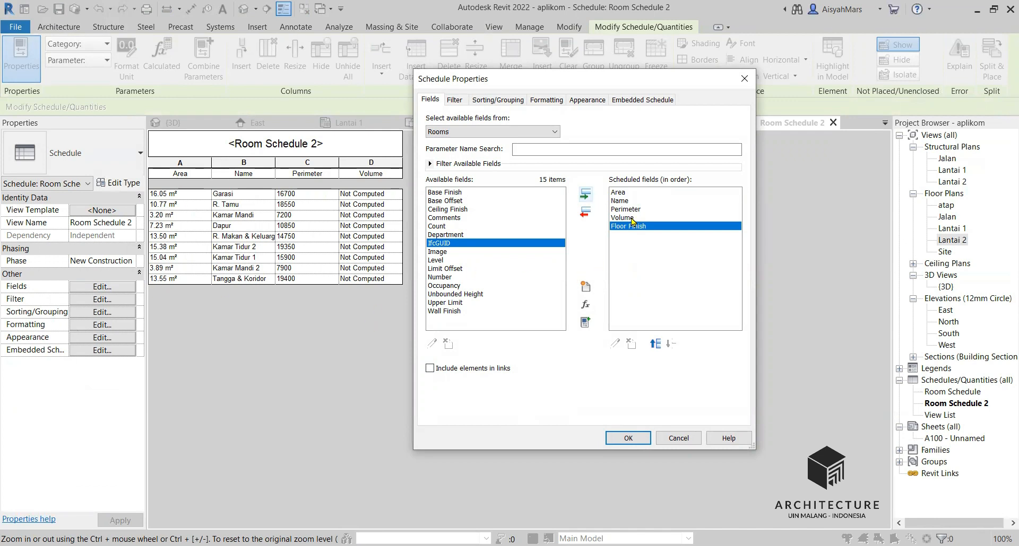
Step: Move the Name field ahead of Area and remove the Perimeter field from the scheduled fields
{"action": "left_click", "coordinate": [620, 201]}
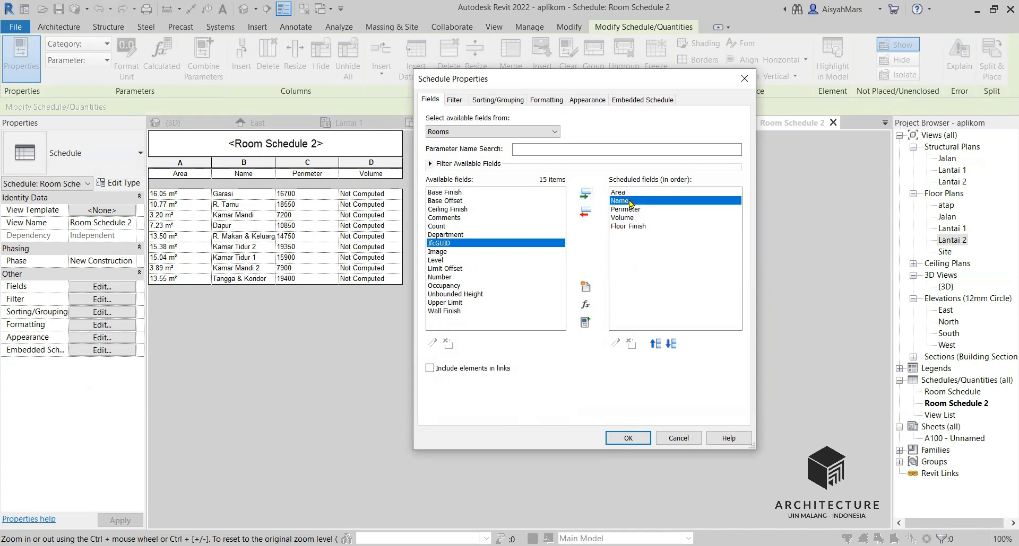
{"action": "left_click", "coordinate": [655, 345]}
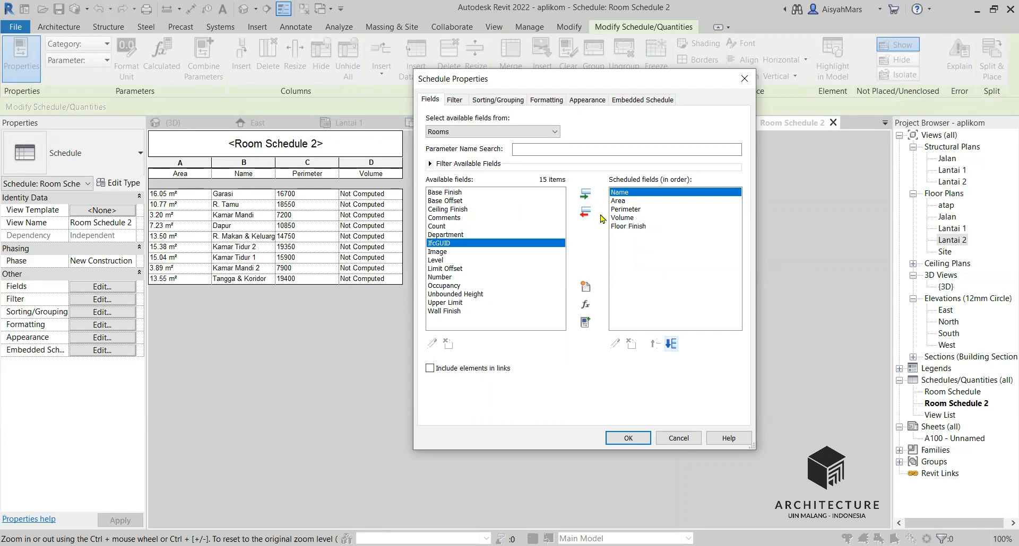
{"action": "left_click", "coordinate": [640, 211]}
{"action": "left_click", "coordinate": [585, 212]}
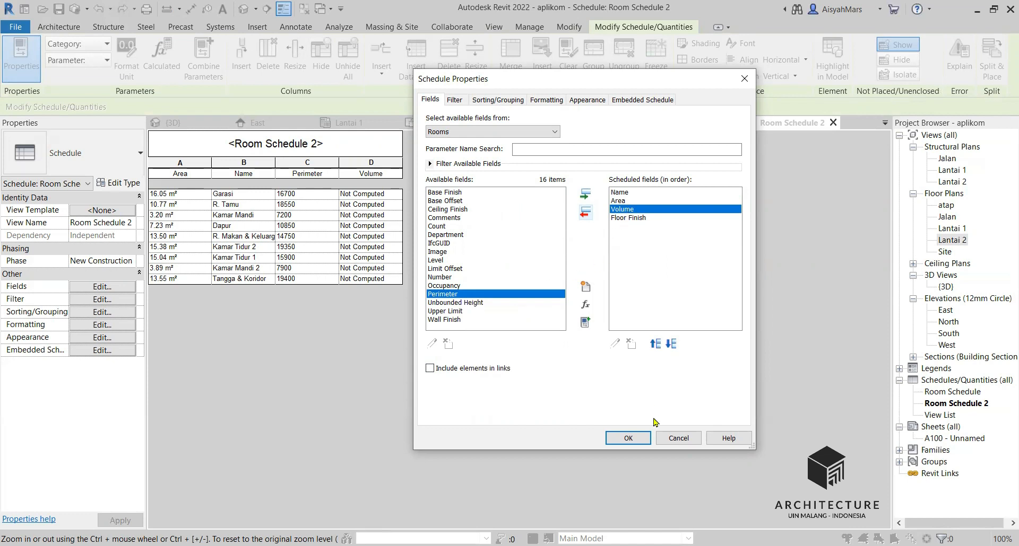
Step: Accept the room schedule's field changes and enter Keramik as the floor finish for the Garasi room
{"action": "left_click", "coordinate": [639, 443]}
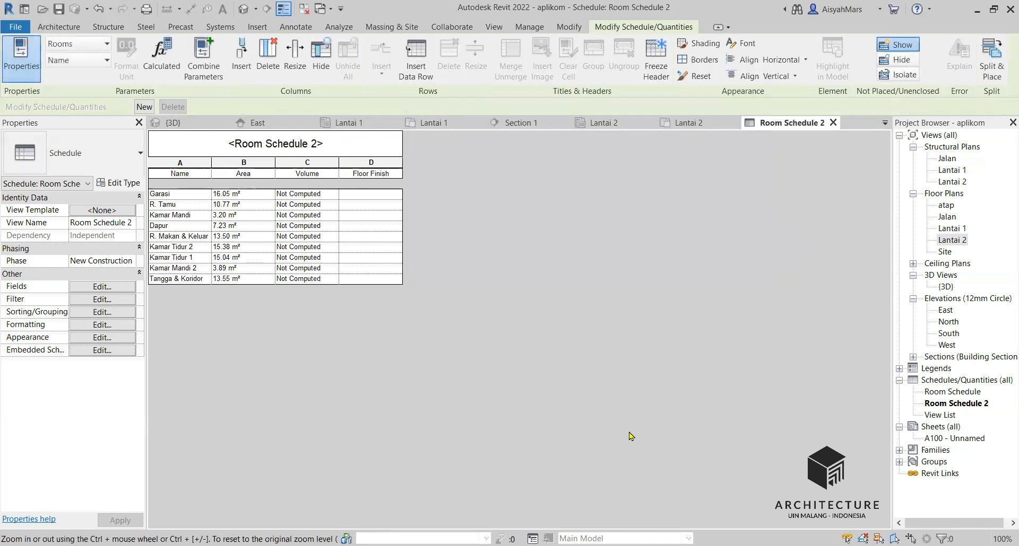
{"action": "left_click", "coordinate": [388, 236]}
{"action": "left_click", "coordinate": [378, 195]}
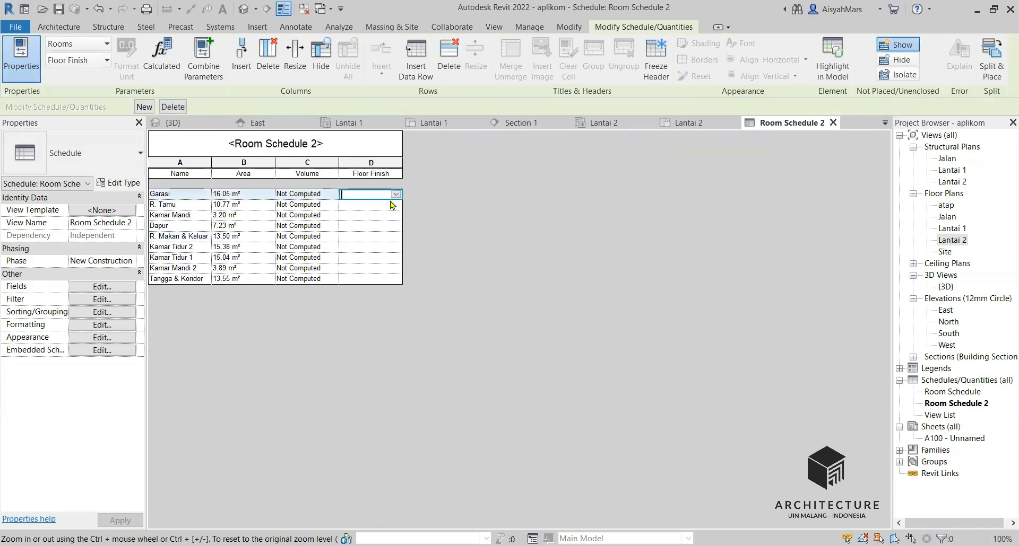
{"action": "left_click", "coordinate": [397, 195]}
{"action": "left_click", "coordinate": [375, 195]}
{"action": "type", "text": "Kerami"}
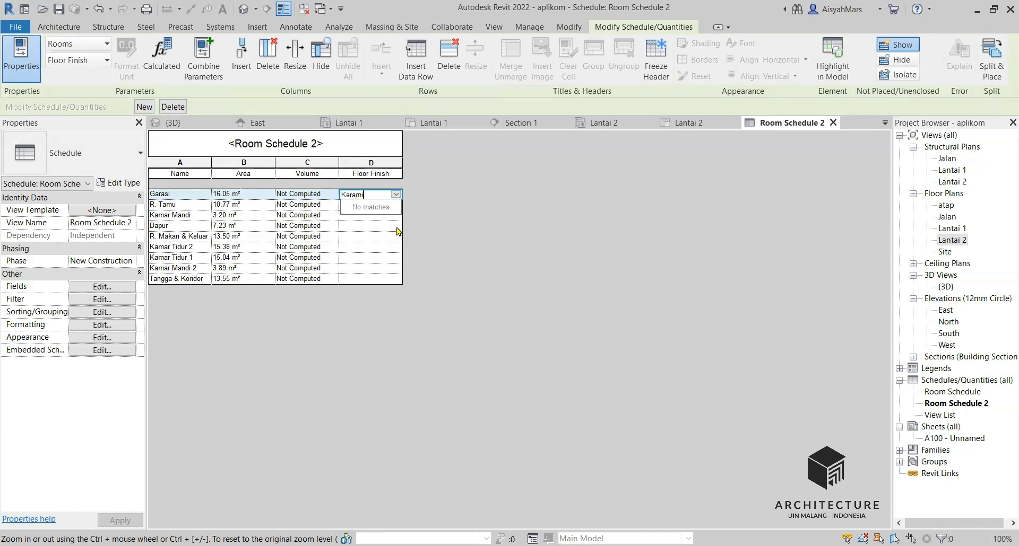
{"action": "type", "text": "k"}
{"action": "left_click", "coordinate": [559, 293]}
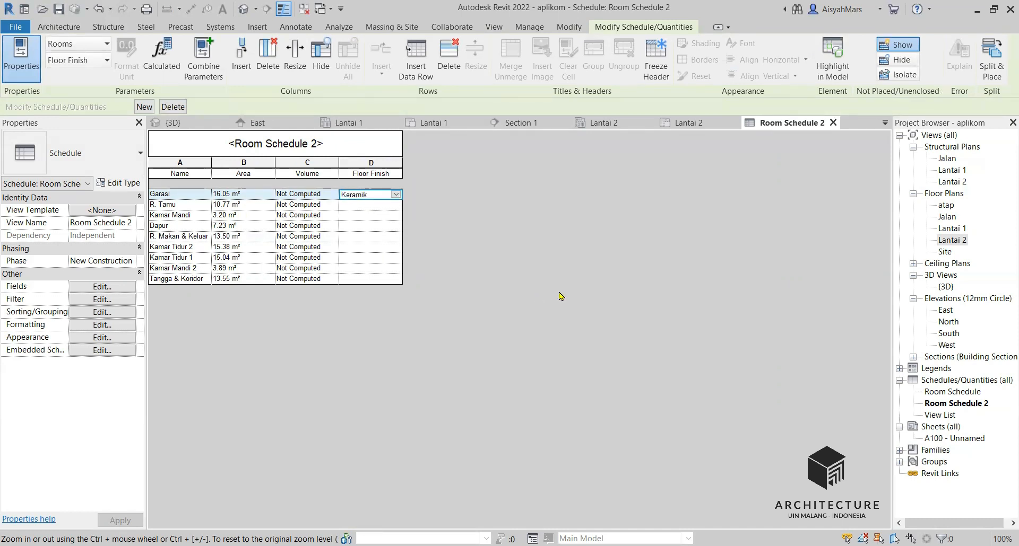
{"action": "left_click", "coordinate": [378, 236]}
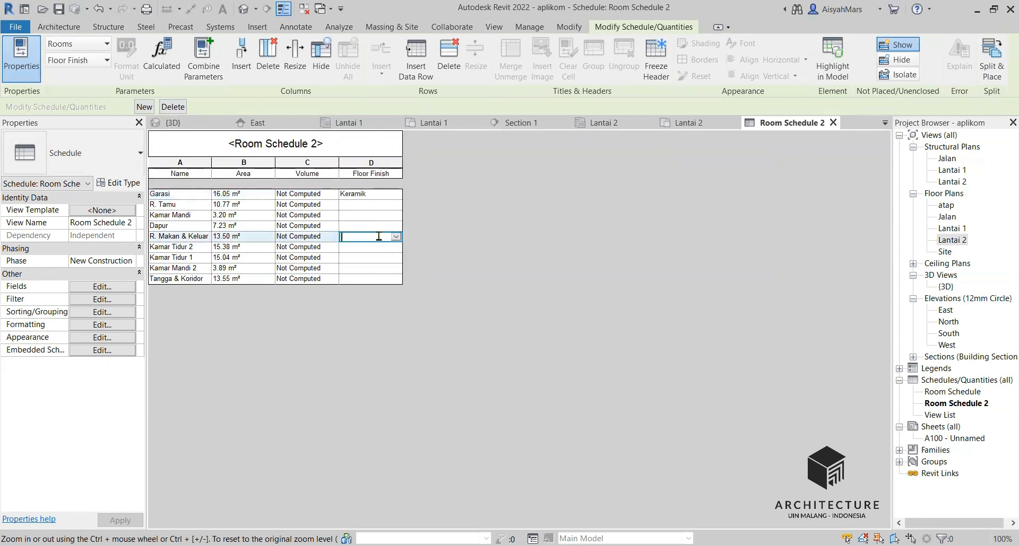
{"action": "left_click", "coordinate": [380, 269]}
{"action": "left_click", "coordinate": [360, 205]}
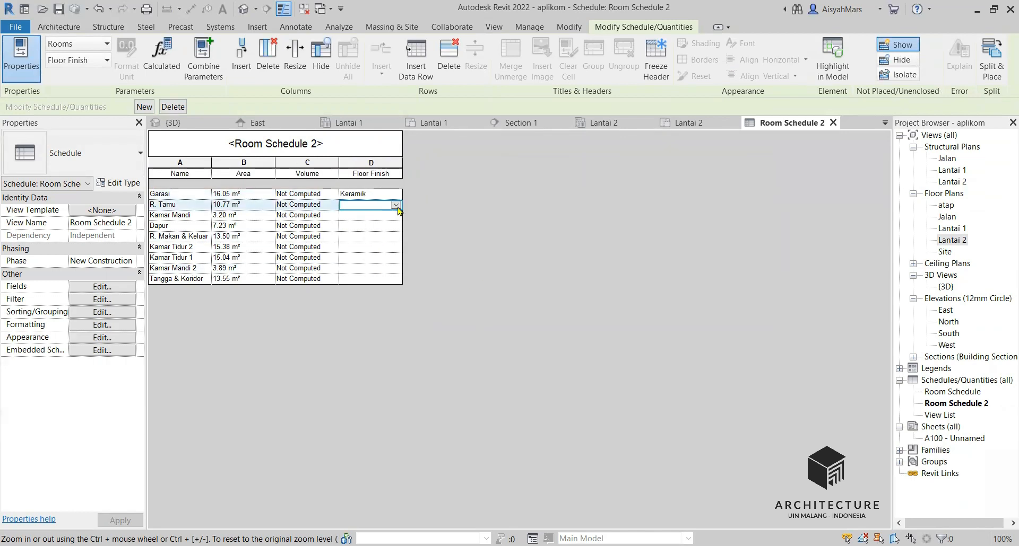
{"action": "left_click", "coordinate": [396, 205]}
{"action": "left_click", "coordinate": [364, 315]}
{"action": "left_click", "coordinate": [316, 237]}
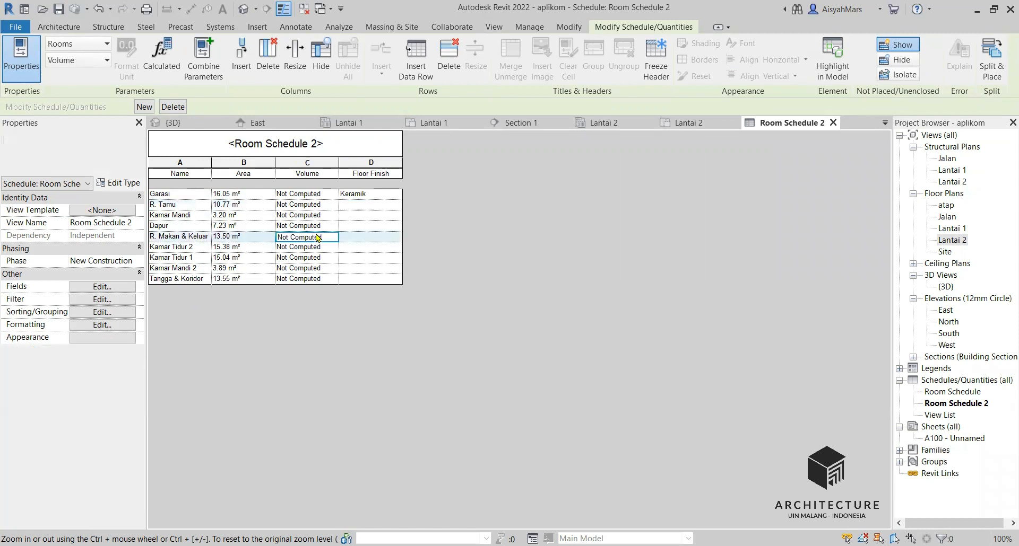
{"action": "left_click", "coordinate": [323, 196]}
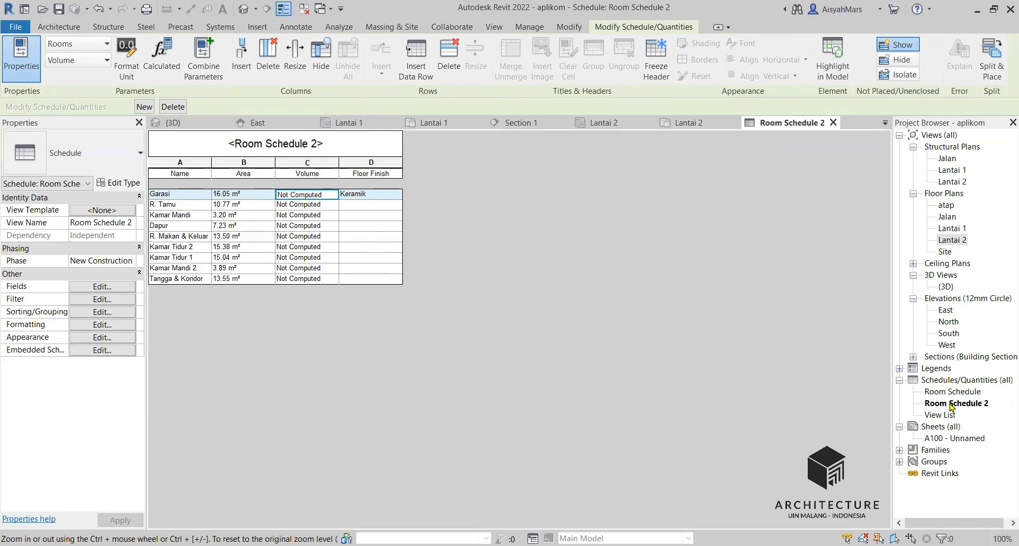
Step: Collapse the schedules group in the project tree and switch to the colored Lantai 2 floor plan
{"action": "left_click", "coordinate": [900, 380]}
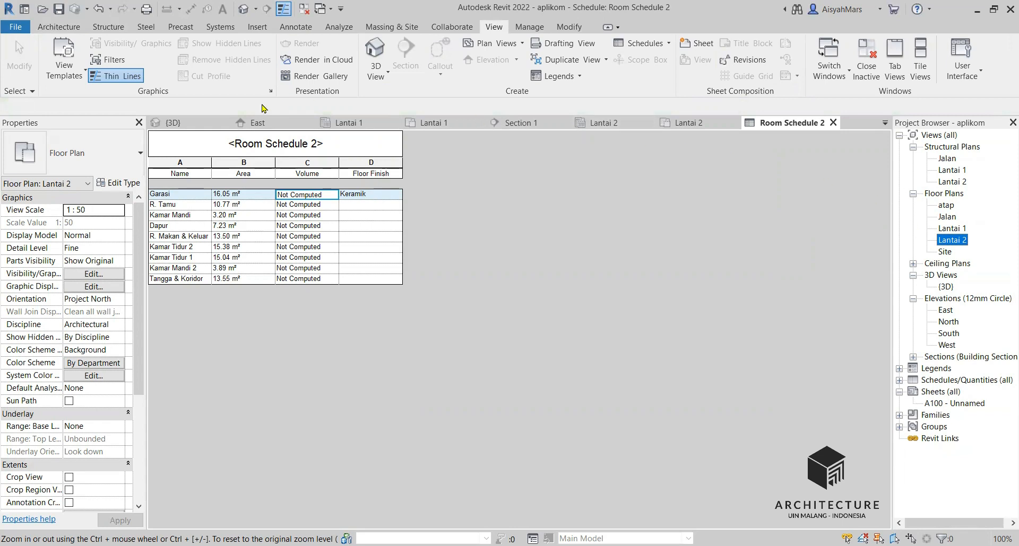
{"action": "left_click", "coordinate": [248, 123]}
{"action": "left_click", "coordinate": [349, 124]}
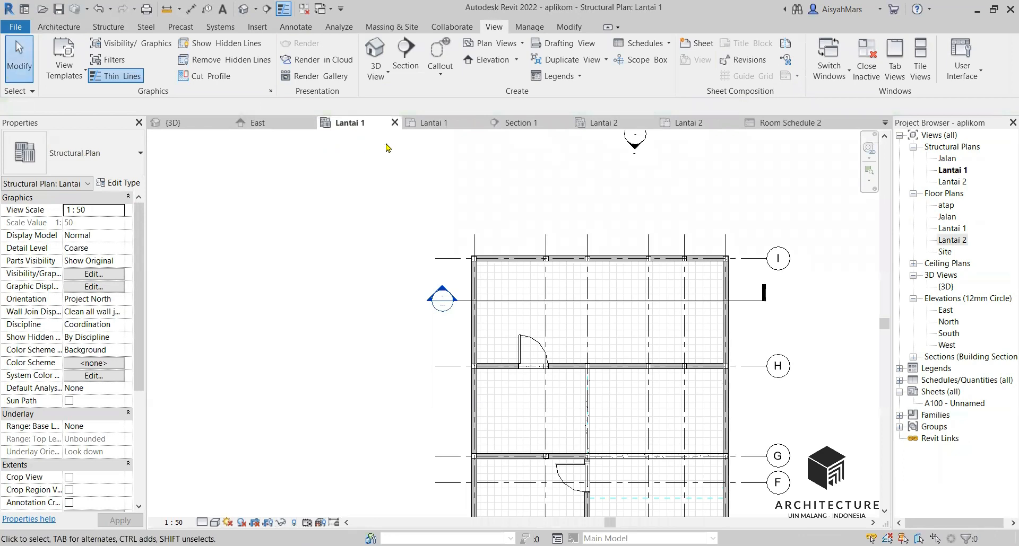
{"action": "scroll", "coordinate": [465, 180], "scroll_direction": "down", "scroll_amount": 3}
{"action": "scroll", "coordinate": [537, 344], "scroll_direction": "up", "scroll_amount": 1}
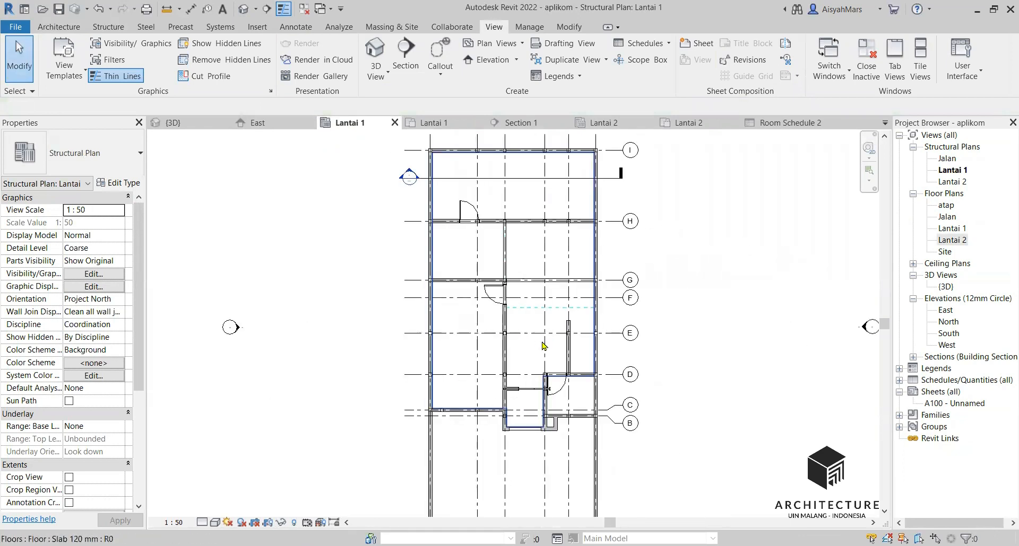
{"action": "left_click", "coordinate": [764, 125]}
{"action": "left_click", "coordinate": [702, 124]}
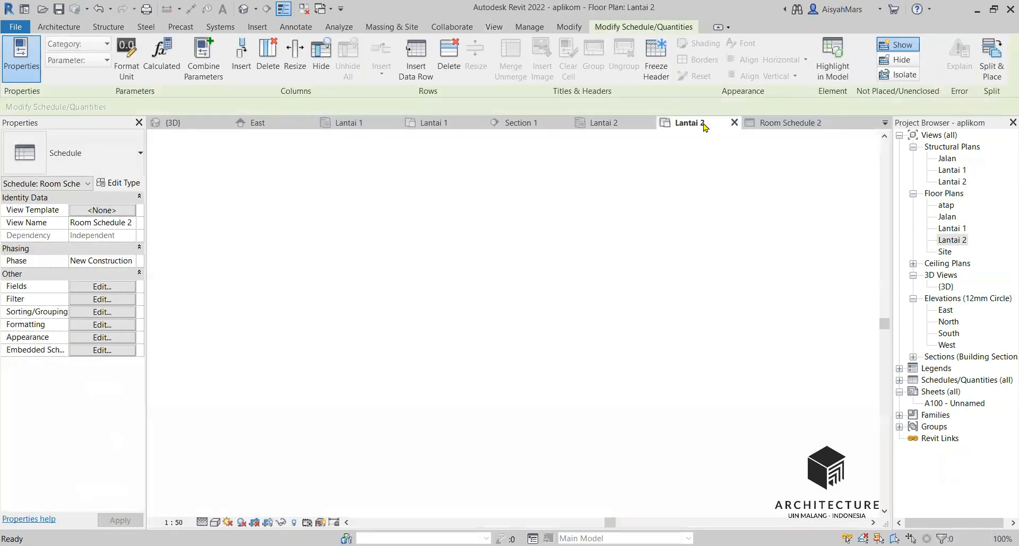
{"action": "scroll", "coordinate": [671, 266], "scroll_direction": "down", "scroll_amount": 1}
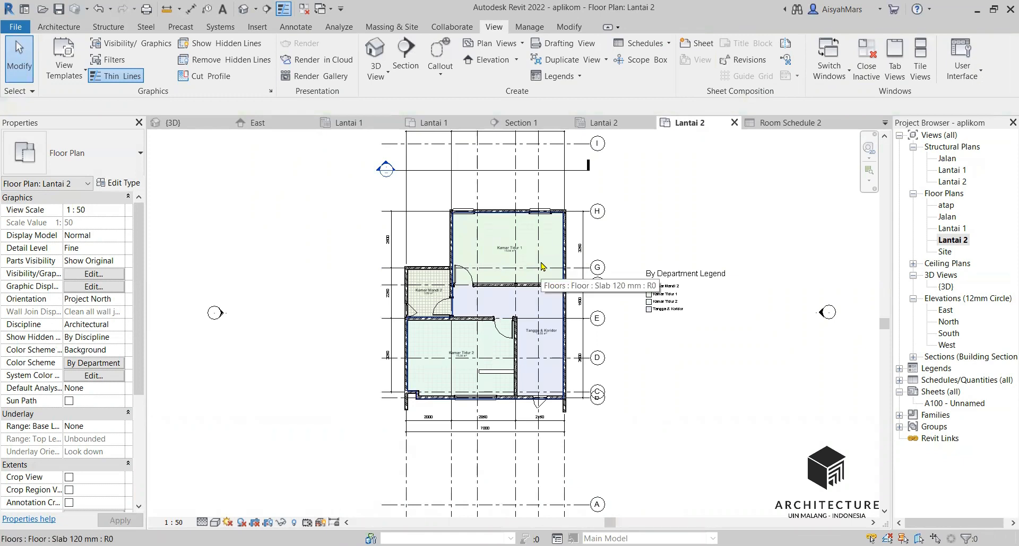
{"action": "scroll", "coordinate": [542, 266], "scroll_direction": "up", "scroll_amount": 1}
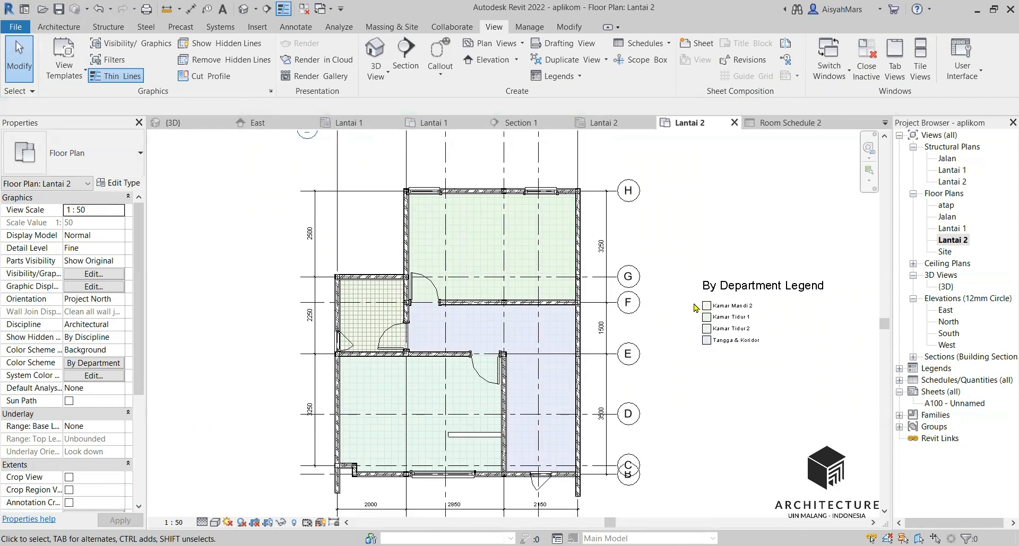
{"action": "key", "text": "ctrl+z"}
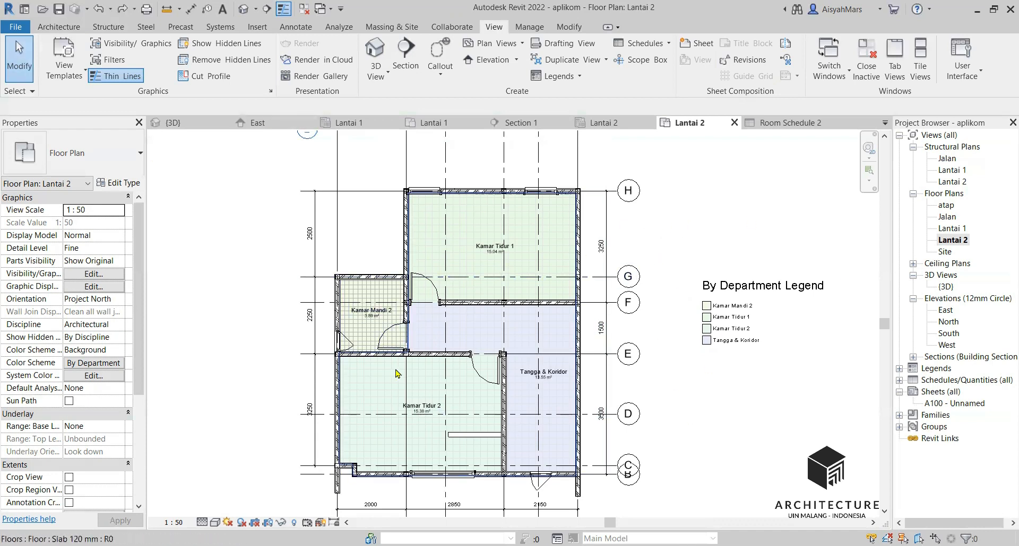
{"action": "left_click", "coordinate": [497, 247]}
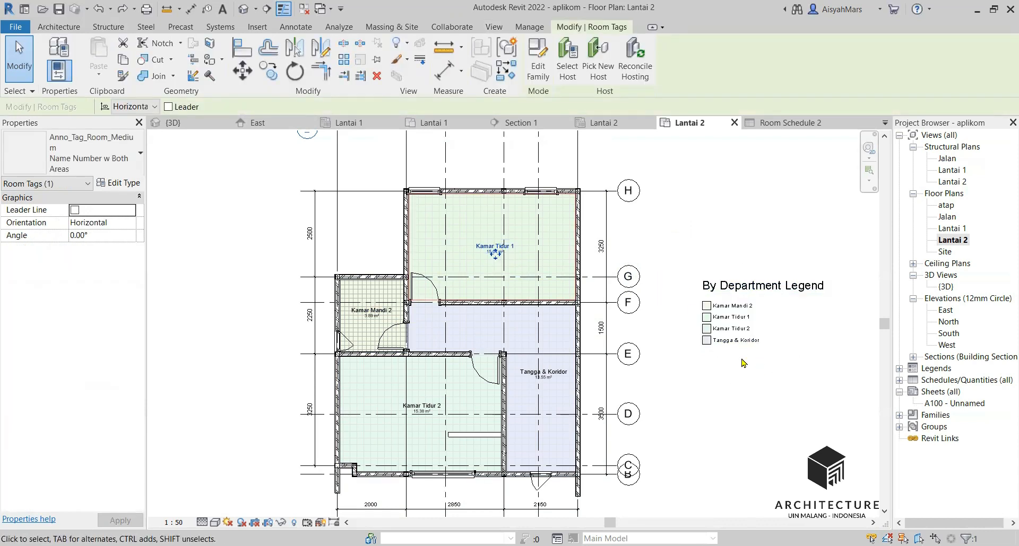
Step: Set the color scheme of the Lantai 2 floor plan's color fill legend to (none)
{"action": "left_click", "coordinate": [724, 317]}
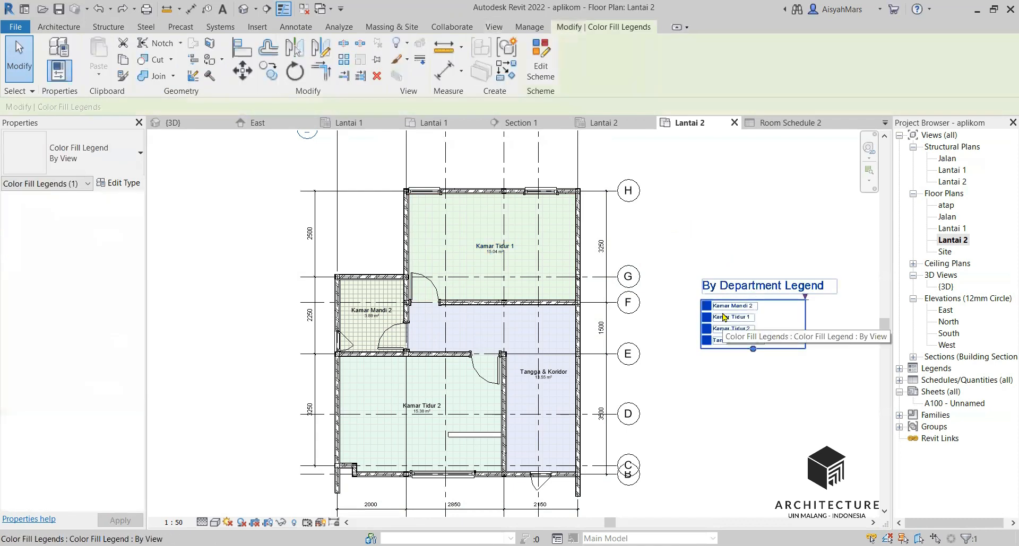
{"action": "left_click", "coordinate": [547, 62]}
{"action": "left_click", "coordinate": [526, 155]}
{"action": "left_click", "coordinate": [304, 235]}
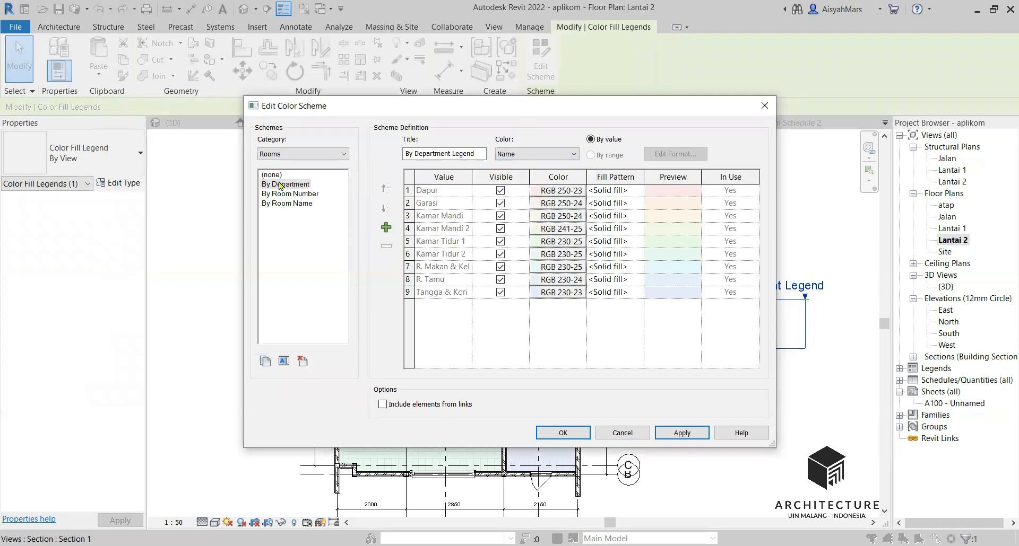
{"action": "left_click", "coordinate": [277, 176]}
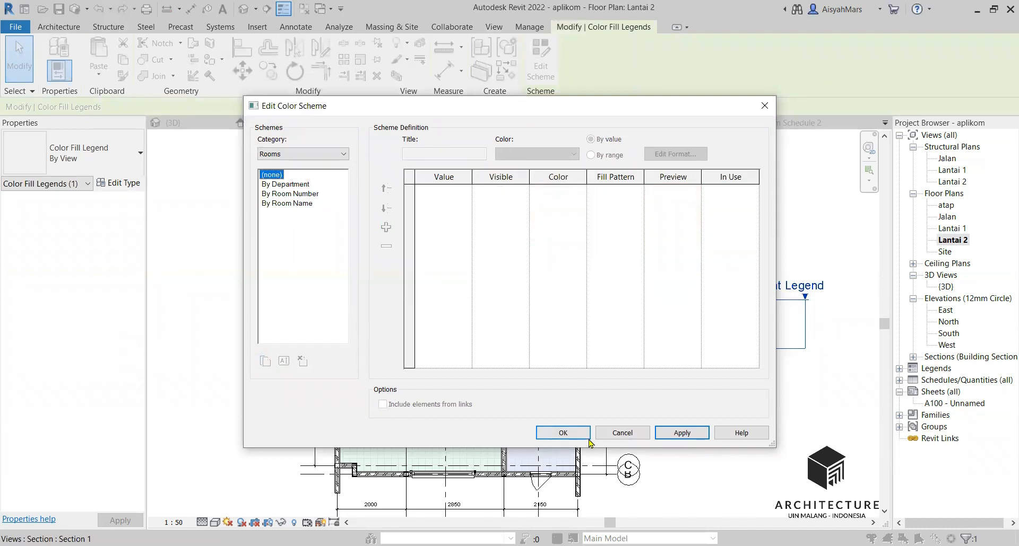
{"action": "left_click", "coordinate": [563, 432]}
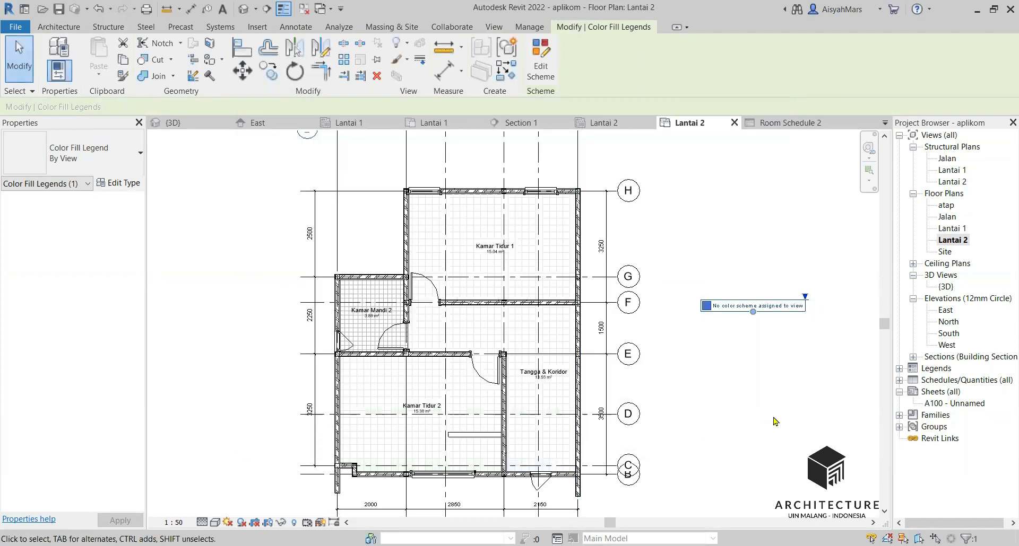
{"action": "left_click", "coordinate": [526, 357]}
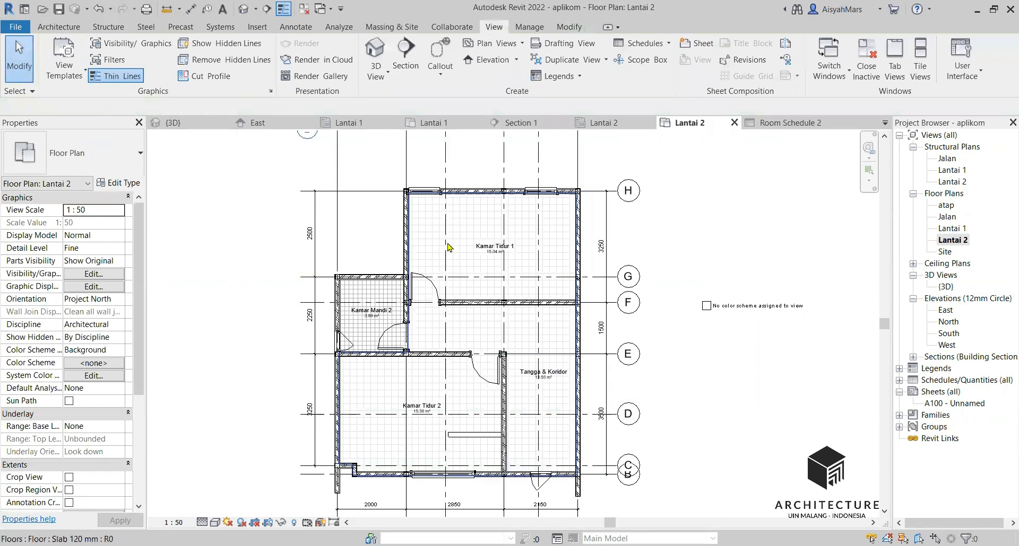
Step: Select Room Tags among the annotation categories in the Lantai 2 floor plan's visibility/graphic overrides and accept the overrides
{"action": "left_click", "coordinate": [484, 252]}
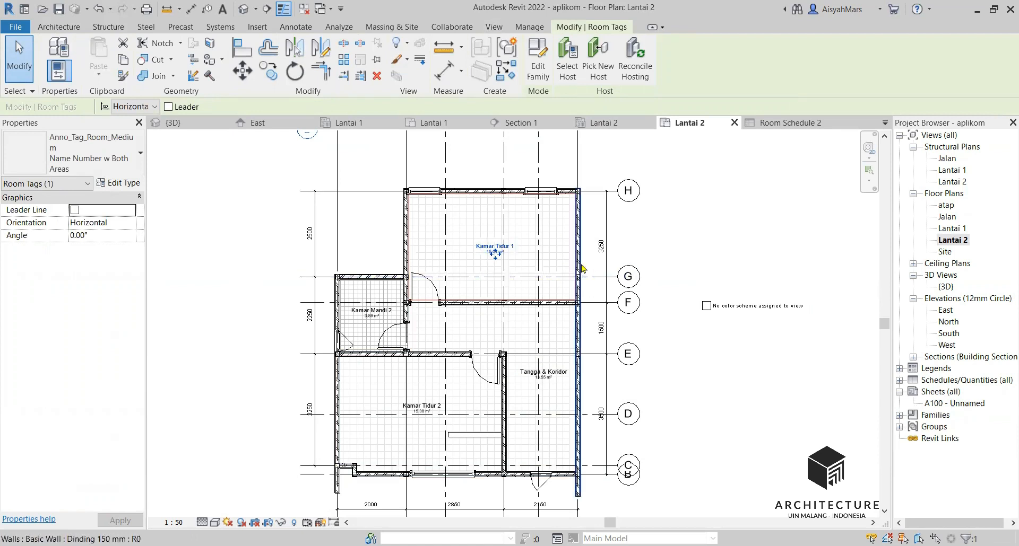
{"action": "key", "text": "g"}
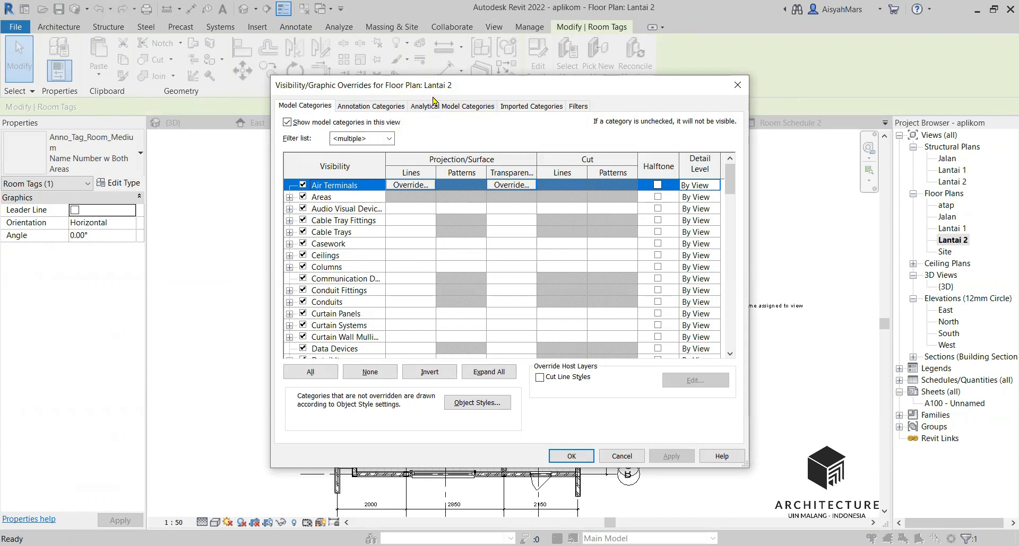
{"action": "left_click", "coordinate": [409, 106]}
{"action": "scroll", "coordinate": [349, 300], "scroll_direction": "down", "scroll_amount": 7}
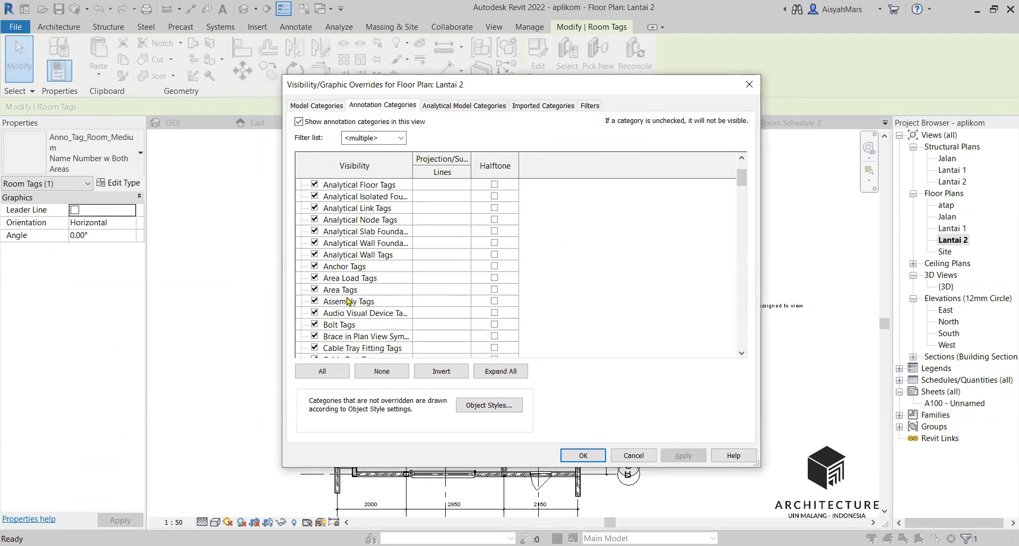
{"action": "scroll", "coordinate": [348, 301], "scroll_direction": "down", "scroll_amount": 5}
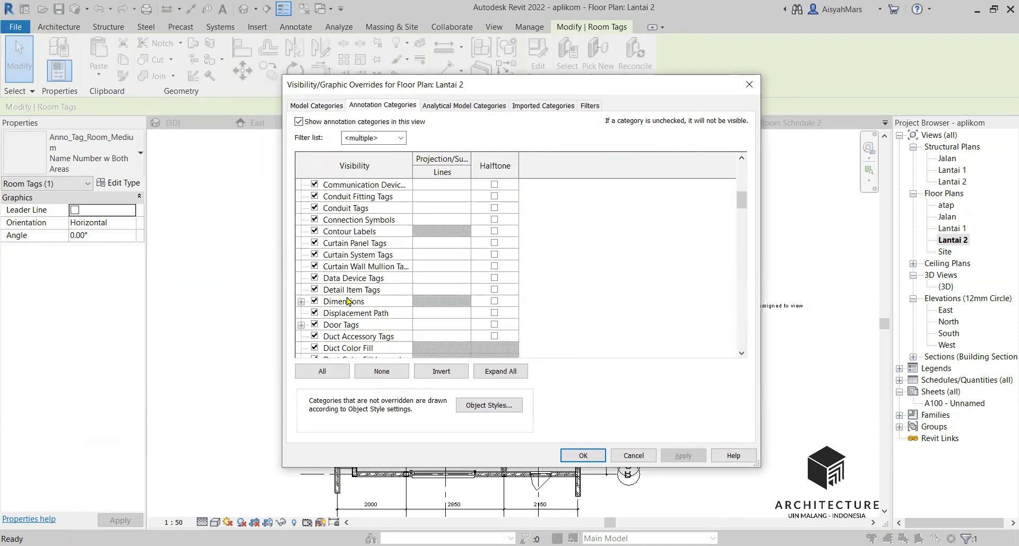
{"action": "scroll", "coordinate": [348, 301], "scroll_direction": "up", "scroll_amount": 8}
{"action": "scroll", "coordinate": [347, 301], "scroll_direction": "up", "scroll_amount": 5}
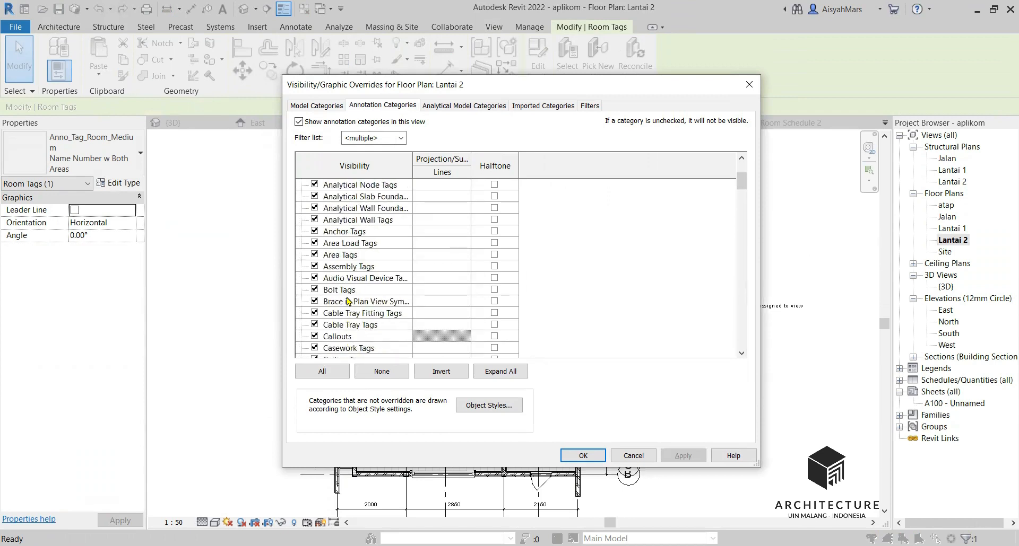
{"action": "scroll", "coordinate": [350, 303], "scroll_direction": "down", "scroll_amount": 4}
{"action": "scroll", "coordinate": [350, 303], "scroll_direction": "down", "scroll_amount": 20}
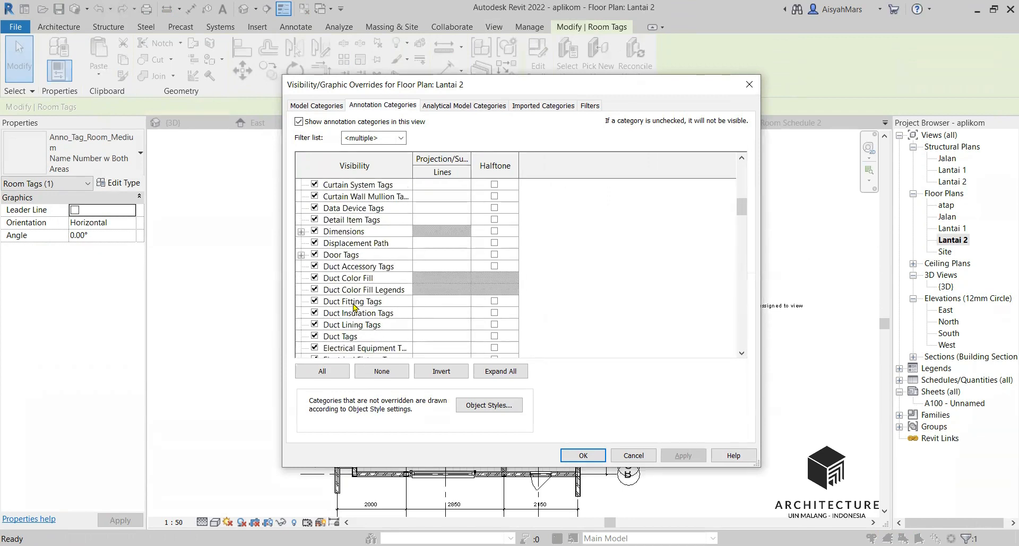
{"action": "scroll", "coordinate": [354, 307], "scroll_direction": "down", "scroll_amount": 7}
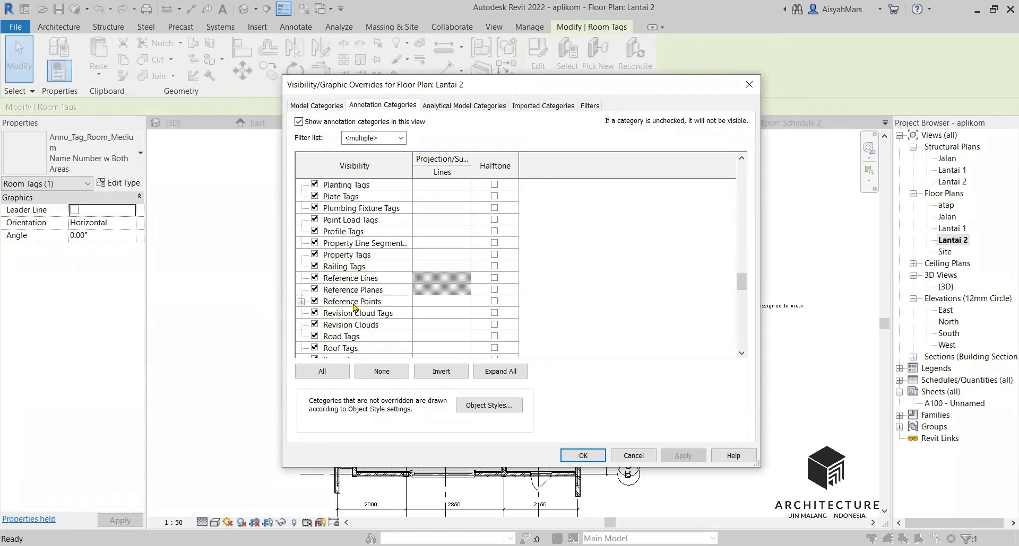
{"action": "left_click", "coordinate": [307, 279]}
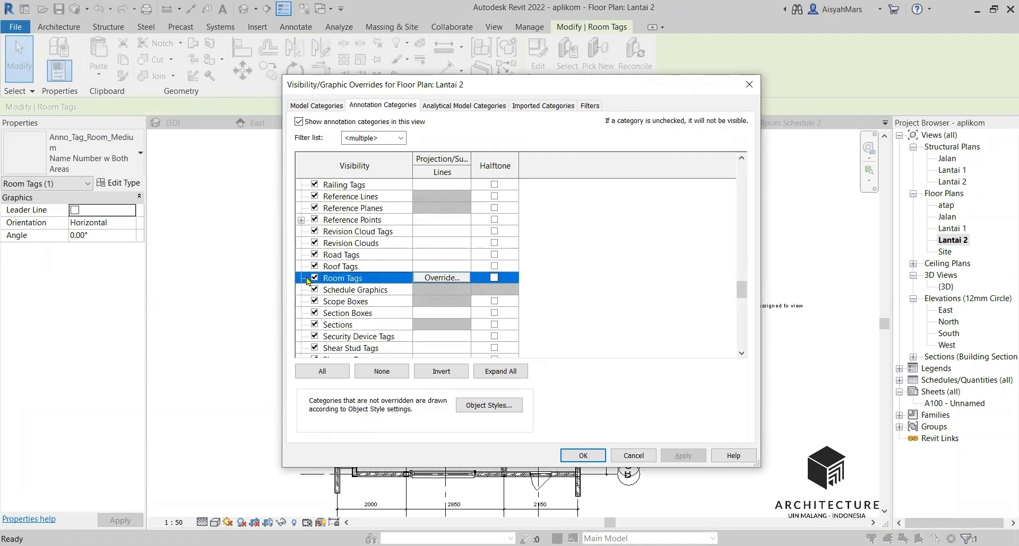
{"action": "left_click", "coordinate": [583, 456]}
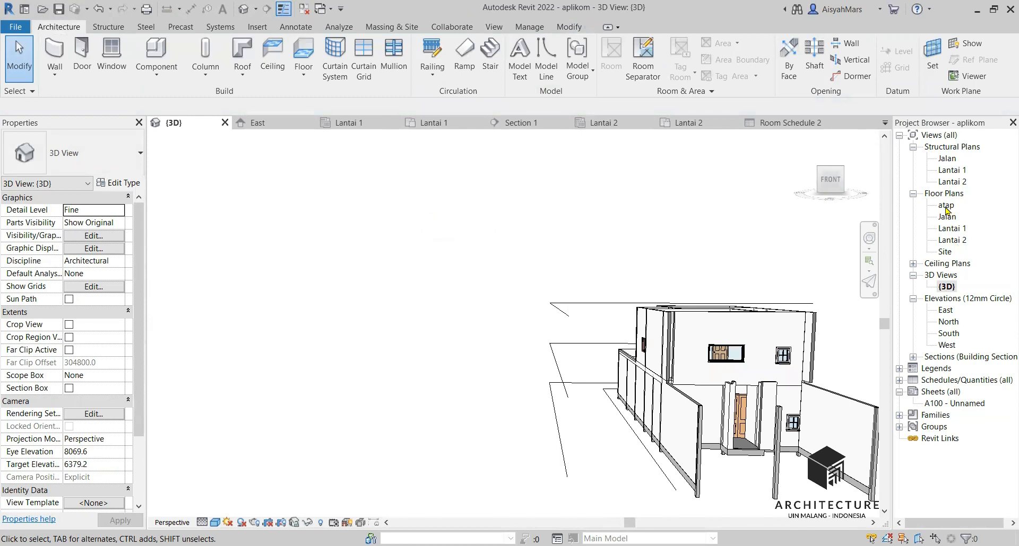
Step: Open the atap floor plan and set its underlay base level to Lantai 2
{"action": "double_click", "coordinate": [946, 205]}
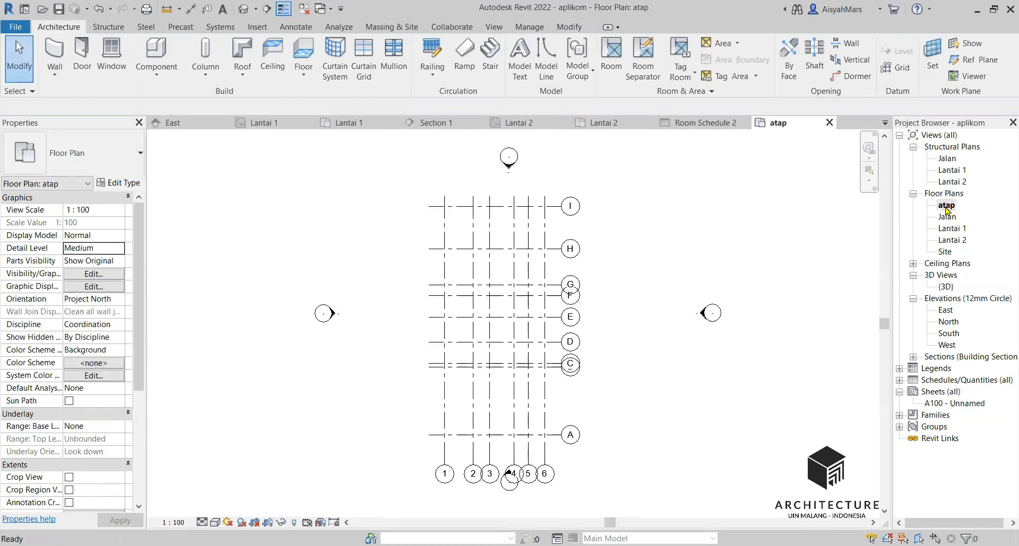
{"action": "scroll", "coordinate": [390, 195], "scroll_direction": "up", "scroll_amount": 1}
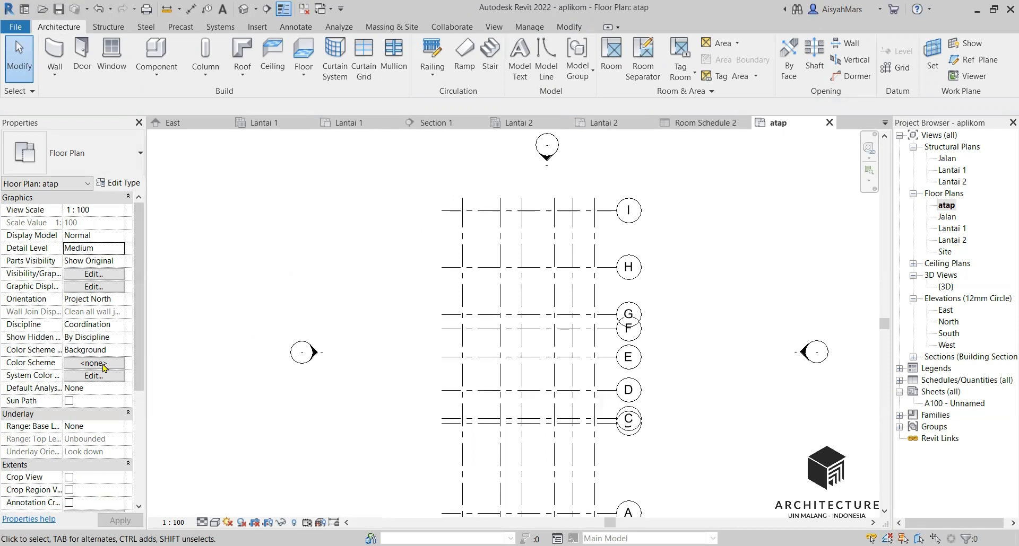
{"action": "left_click", "coordinate": [77, 428]}
{"action": "left_click", "coordinate": [119, 428]}
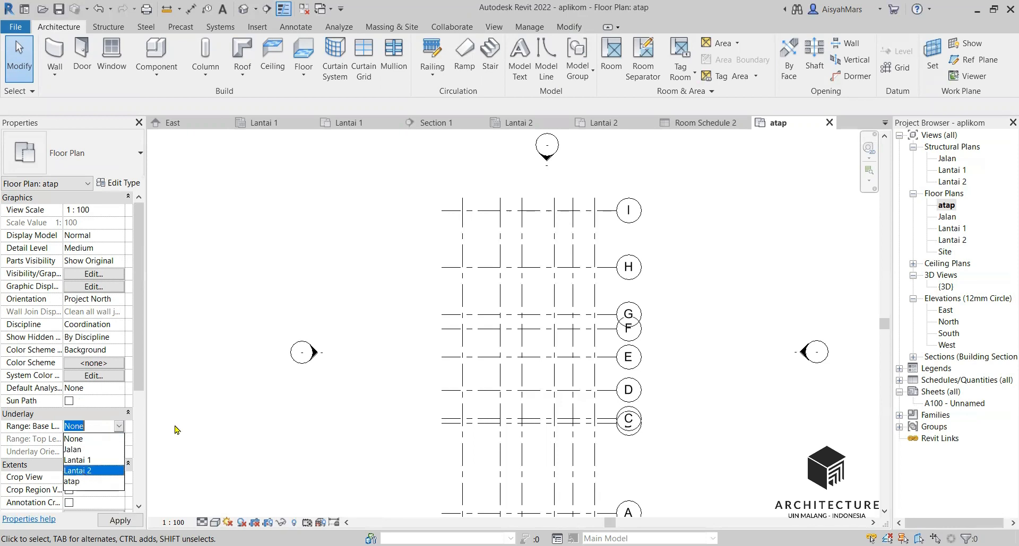
{"action": "left_click", "coordinate": [312, 436]}
{"action": "scroll", "coordinate": [560, 416], "scroll_direction": "up", "scroll_amount": 4}
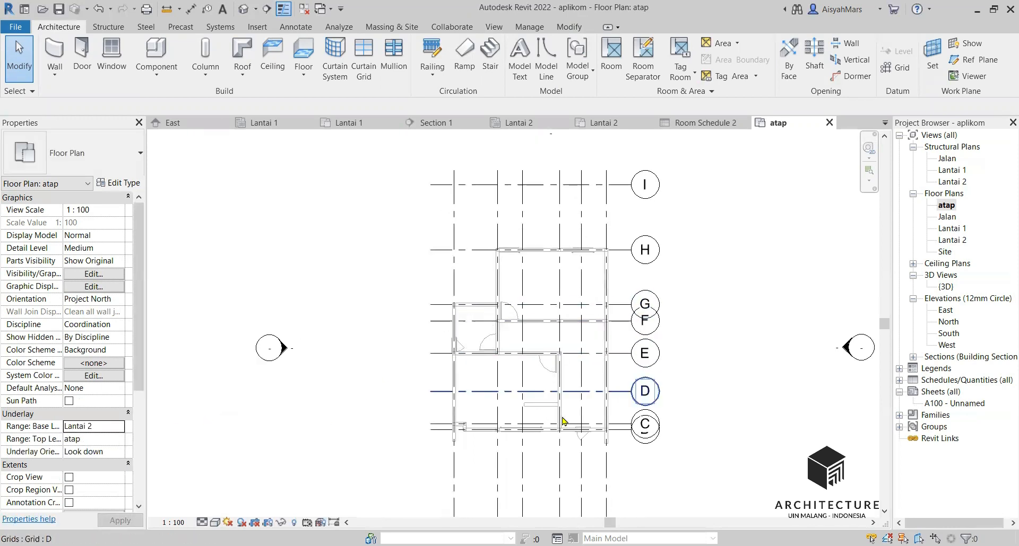
{"action": "scroll", "coordinate": [637, 467], "scroll_direction": "up", "scroll_amount": 3}
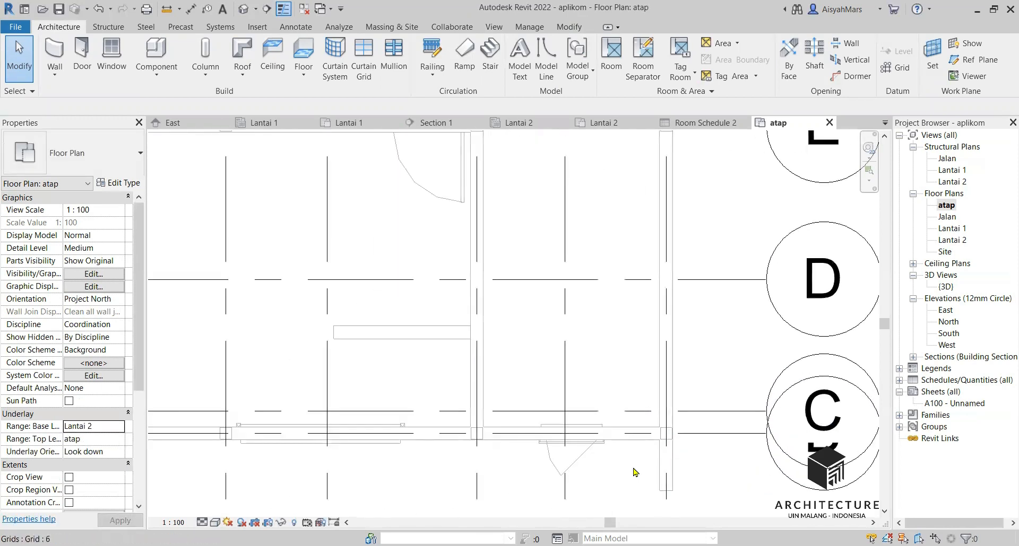
Step: Start a roof by footprint on the atap level with slope-defining edges and set the overhang to 500
{"action": "scroll", "coordinate": [702, 480], "scroll_direction": "down", "scroll_amount": 4}
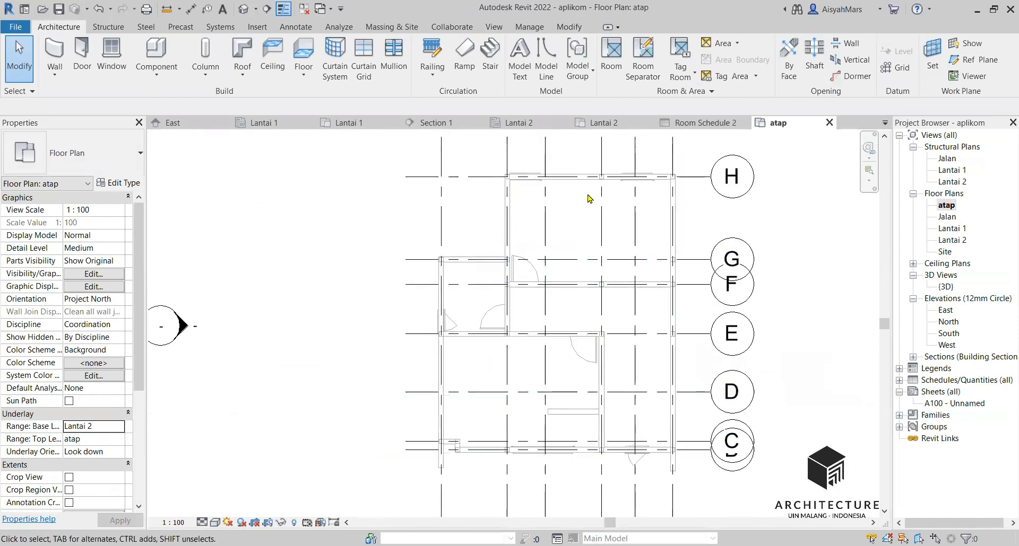
{"action": "scroll", "coordinate": [680, 184], "scroll_direction": "up", "scroll_amount": 2}
{"action": "left_click", "coordinate": [247, 56]}
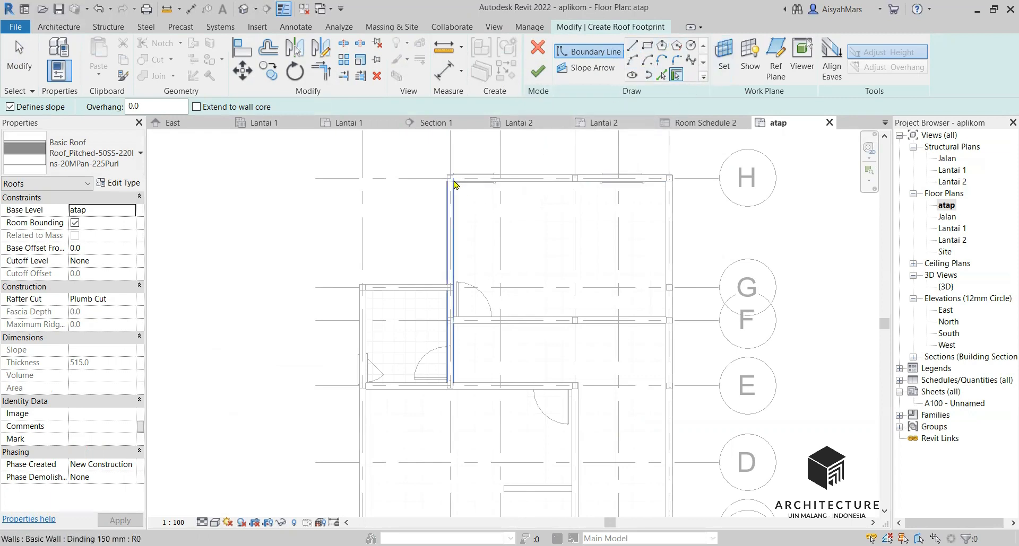
{"action": "scroll", "coordinate": [454, 186], "scroll_direction": "up", "scroll_amount": 3}
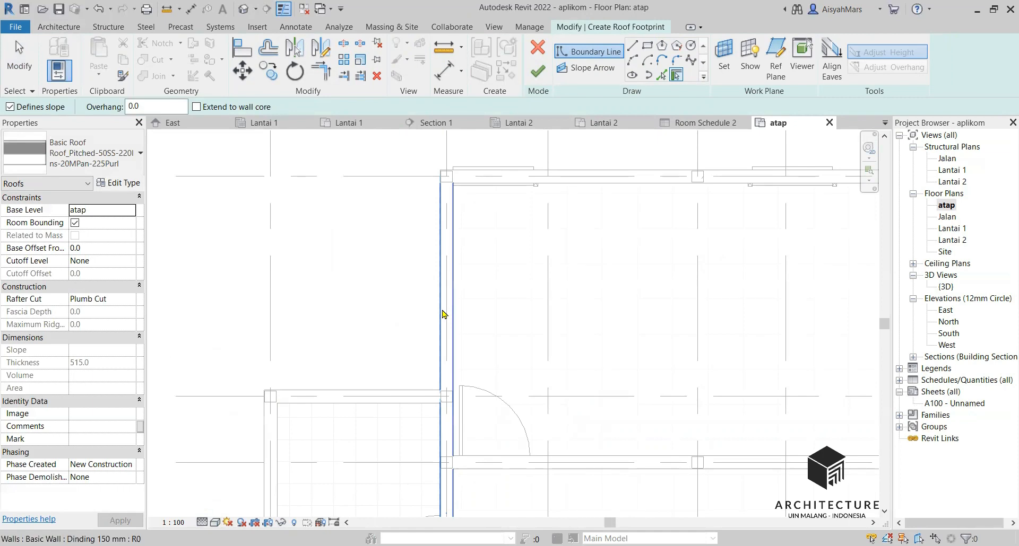
{"action": "scroll", "coordinate": [438, 303], "scroll_direction": "down", "scroll_amount": 2}
{"action": "scroll", "coordinate": [465, 225], "scroll_direction": "up", "scroll_amount": 3}
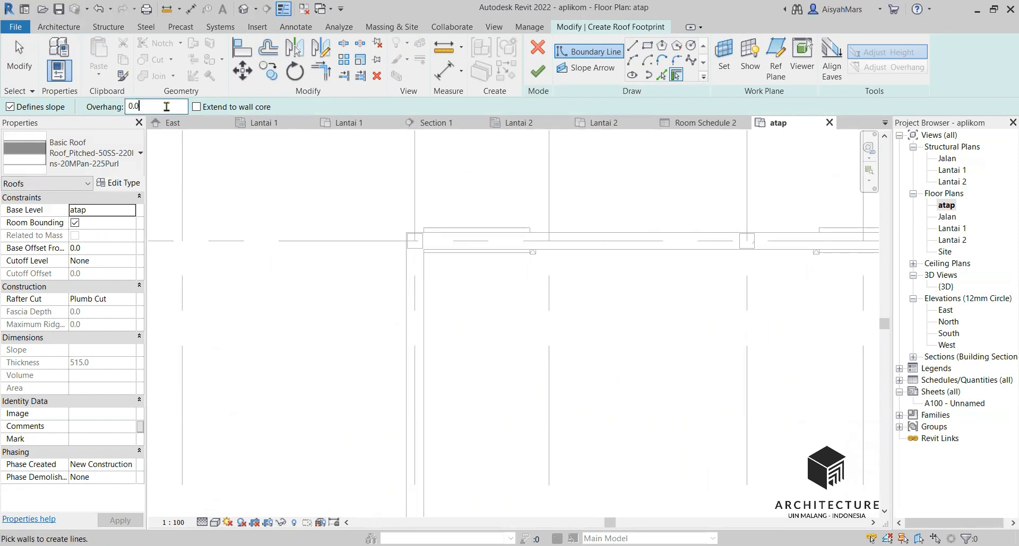
{"action": "left_click_drag", "start_coordinate": [167, 107], "coordinate": [117, 110]}
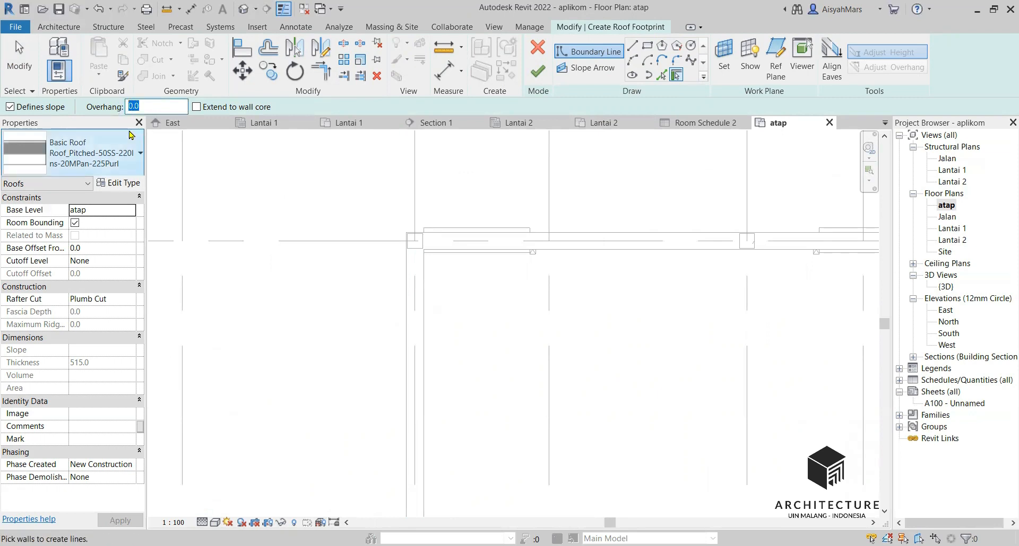
{"action": "type", "text": "5"}
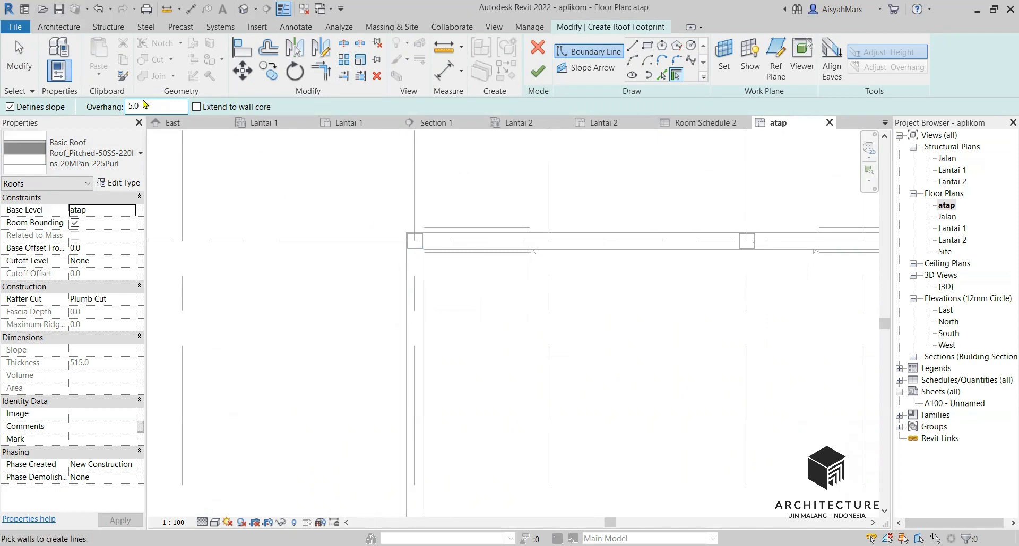
{"action": "key", "text": "Right"}
{"action": "type", "text": "00"}
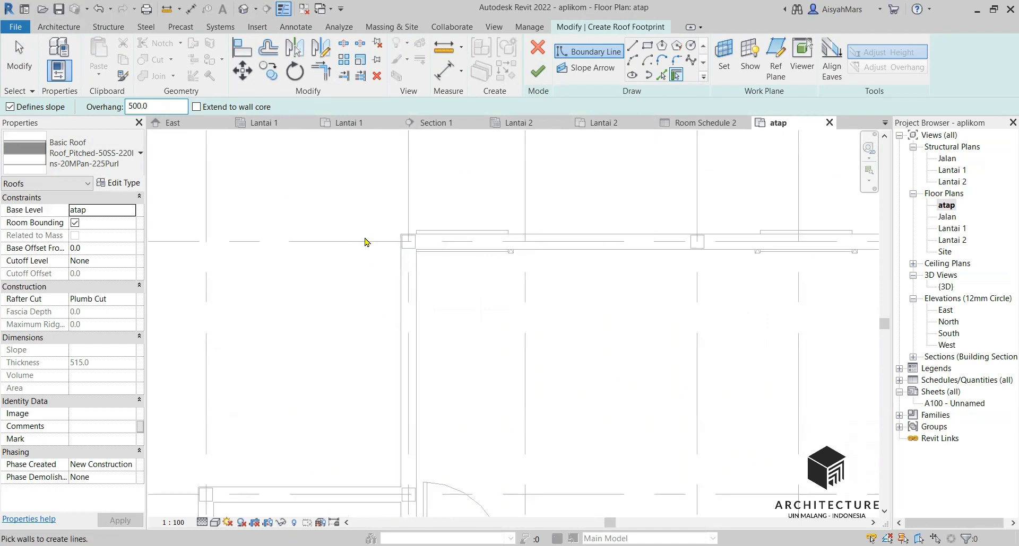
Step: Add a sloped roof boundary line outside the grid 2 wall between grids E and H by picking that wall
{"action": "scroll", "coordinate": [364, 239], "scroll_direction": "down", "scroll_amount": 3}
{"action": "scroll", "coordinate": [381, 271], "scroll_direction": "down", "scroll_amount": 3}
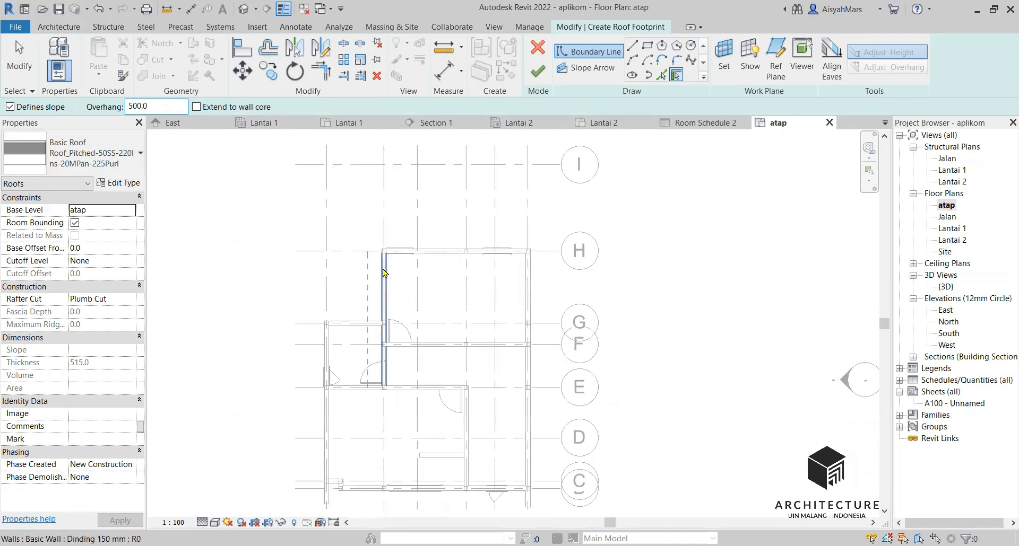
{"action": "left_click", "coordinate": [383, 272]}
{"action": "scroll", "coordinate": [363, 298], "scroll_direction": "up", "scroll_amount": 3}
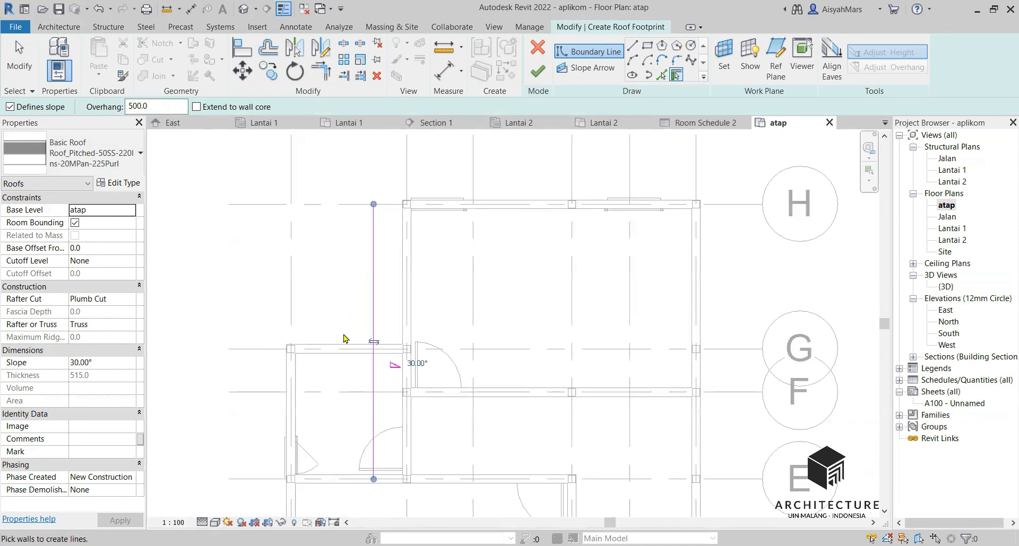
{"action": "left_click", "coordinate": [344, 348]}
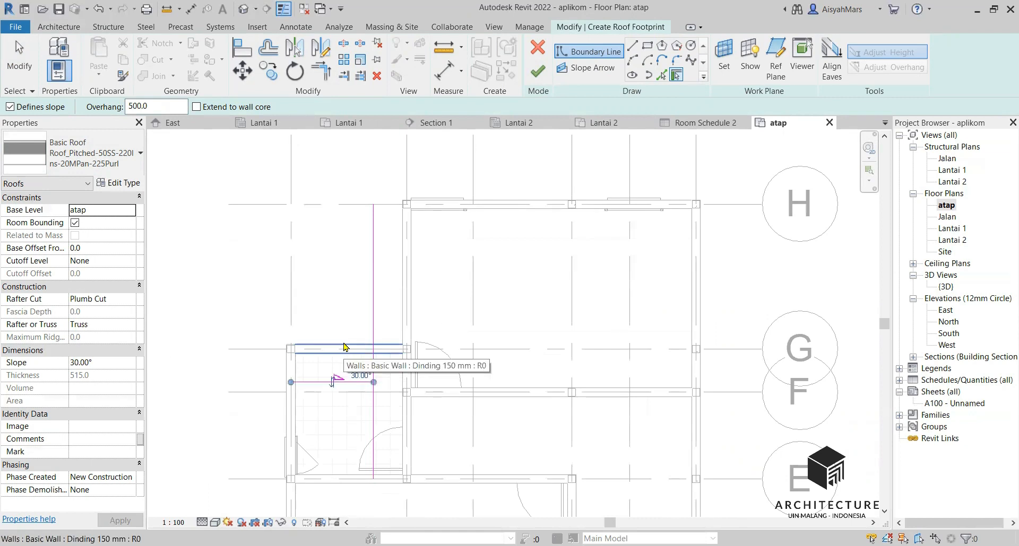
{"action": "key", "text": "Escape"}
{"action": "key", "text": "Escape"}
Step: Pick the grid 1 wall, the wall near grid C, the grid H wall and the grid 6 wall as sloped roof boundary lines
{"action": "scroll", "coordinate": [342, 346], "scroll_direction": "up", "scroll_amount": 3}
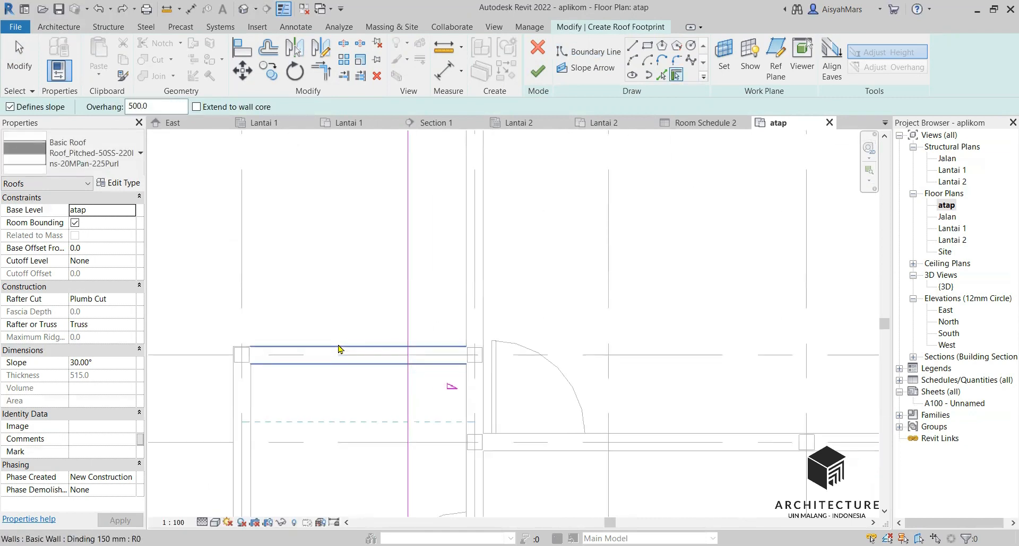
{"action": "left_click", "coordinate": [231, 396]}
{"action": "scroll", "coordinate": [326, 248], "scroll_direction": "down", "scroll_amount": 3}
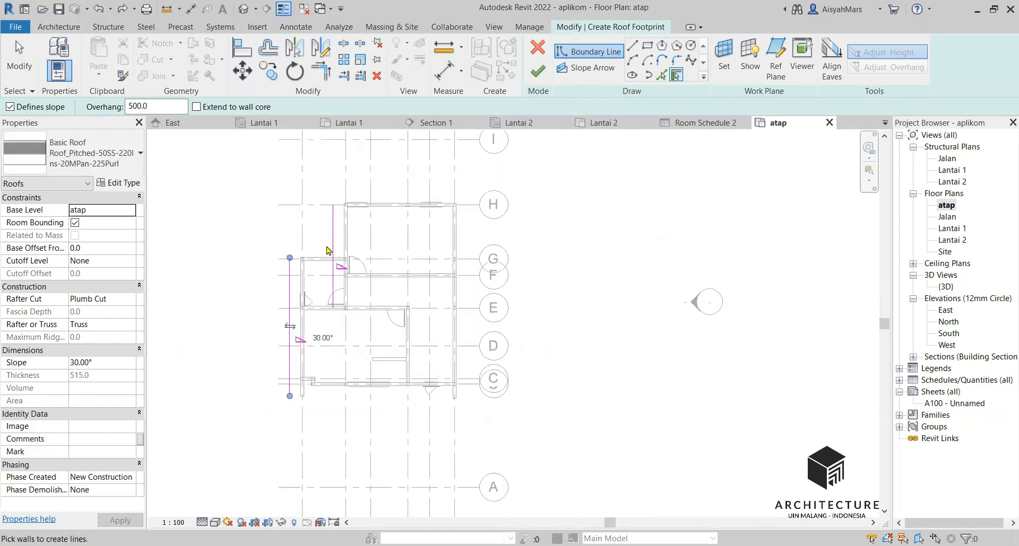
{"action": "scroll", "coordinate": [325, 404], "scroll_direction": "down", "scroll_amount": 2}
{"action": "left_click", "coordinate": [339, 375]}
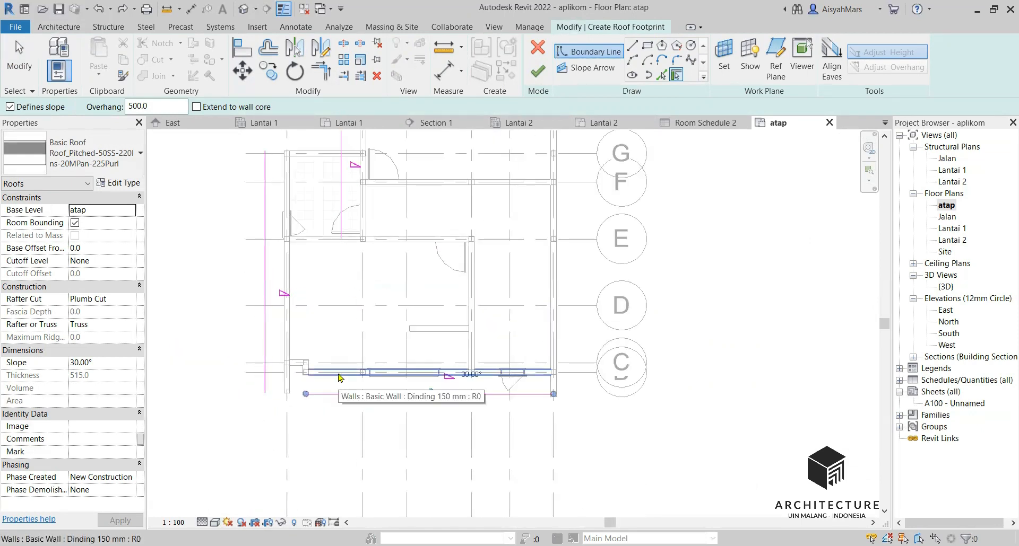
{"action": "scroll", "coordinate": [343, 398], "scroll_direction": "down", "scroll_amount": 4}
{"action": "scroll", "coordinate": [356, 220], "scroll_direction": "up", "scroll_amount": 4}
{"action": "left_click", "coordinate": [374, 240]}
{"action": "left_click", "coordinate": [550, 317]}
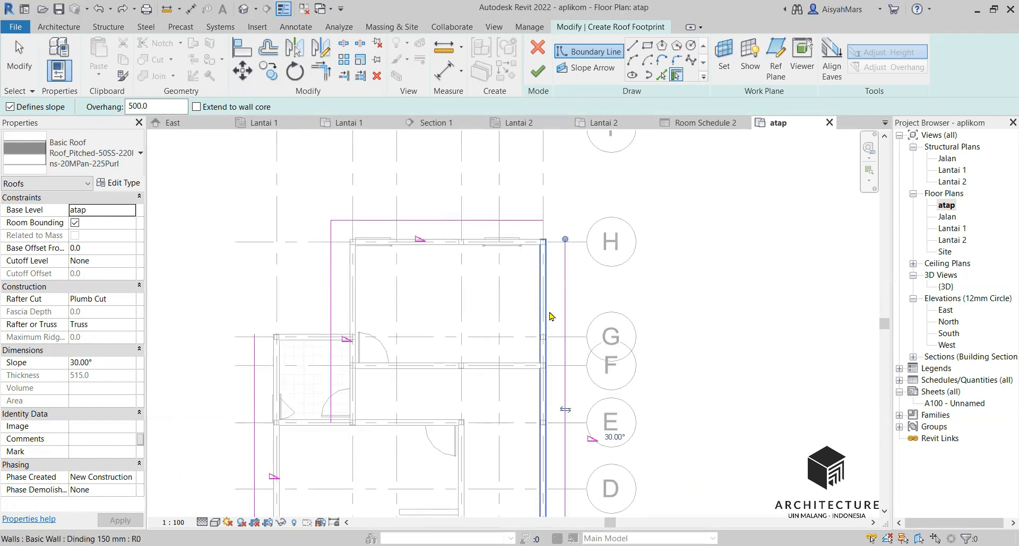
Step: Draw a straight boundary line about 2000 mm long, 500 mm outside the grid G wall, between the grid 1 and grid 2 roof edges
{"action": "left_click", "coordinate": [304, 338]}
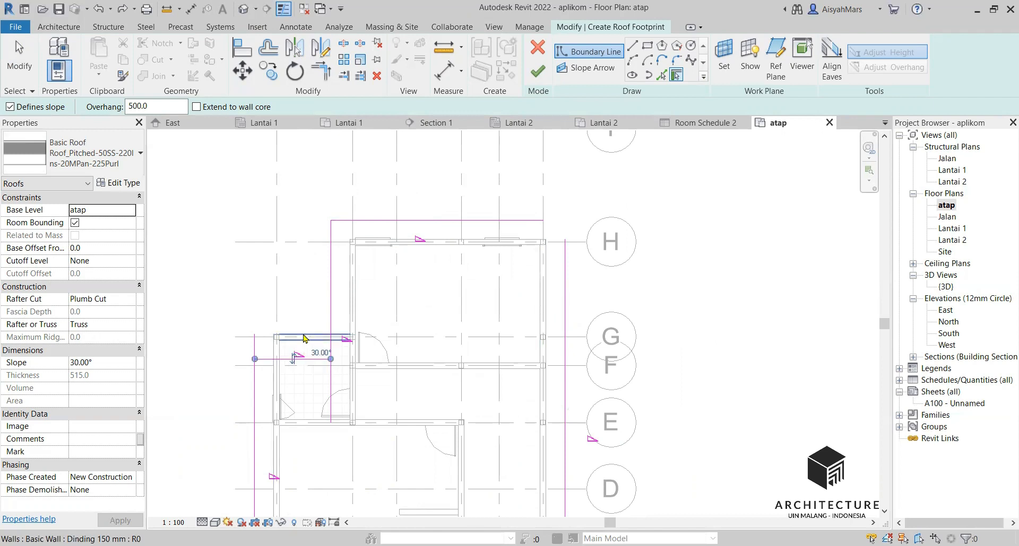
{"action": "key", "text": "ctrl+z"}
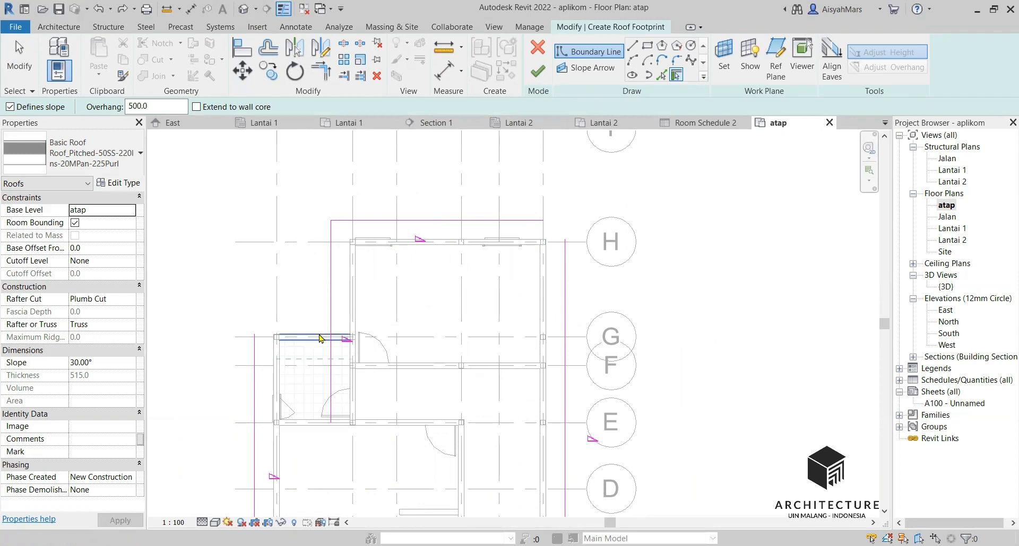
{"action": "left_click", "coordinate": [631, 50]}
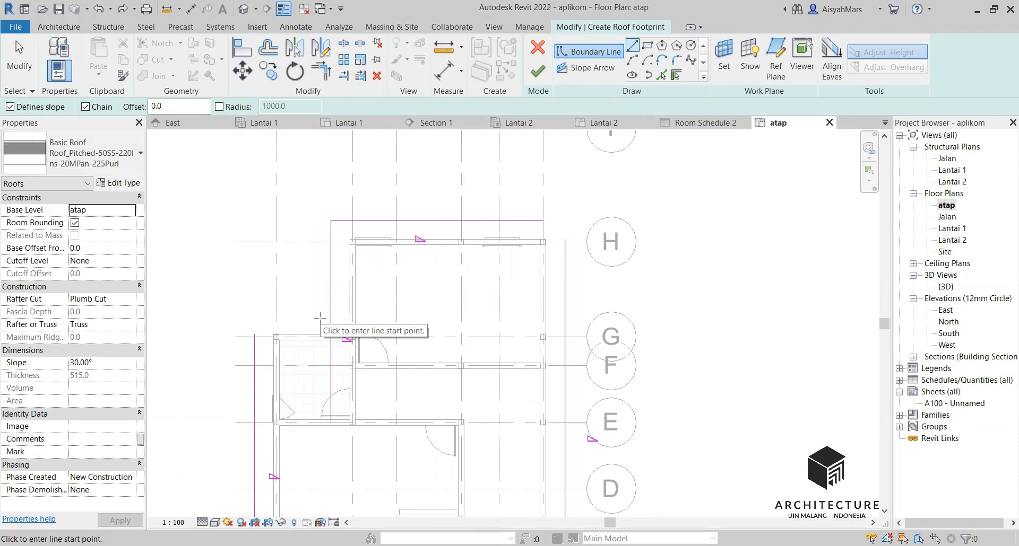
{"action": "scroll", "coordinate": [319, 317], "scroll_direction": "up", "scroll_amount": 3}
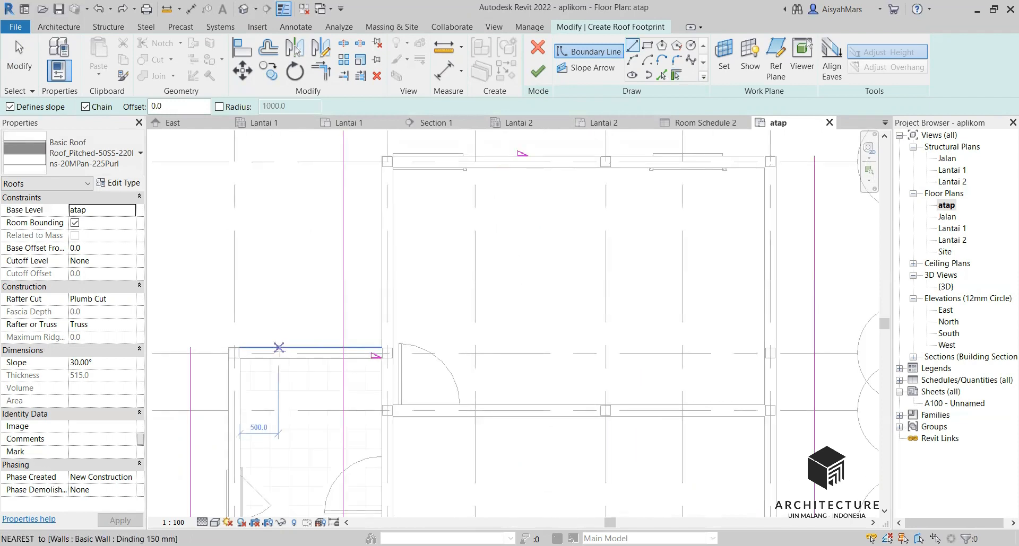
{"action": "left_click", "coordinate": [343, 310]}
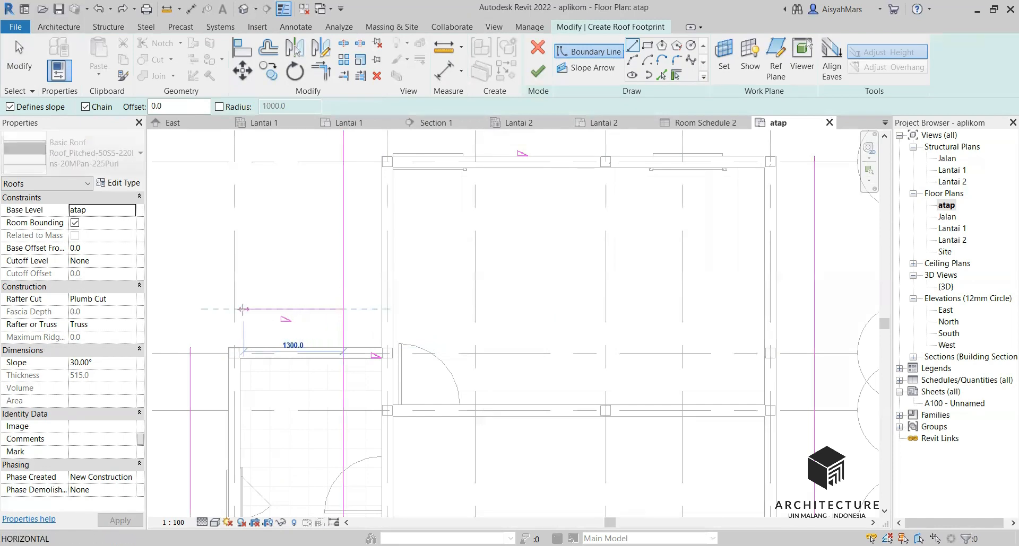
{"action": "left_click", "coordinate": [197, 310]}
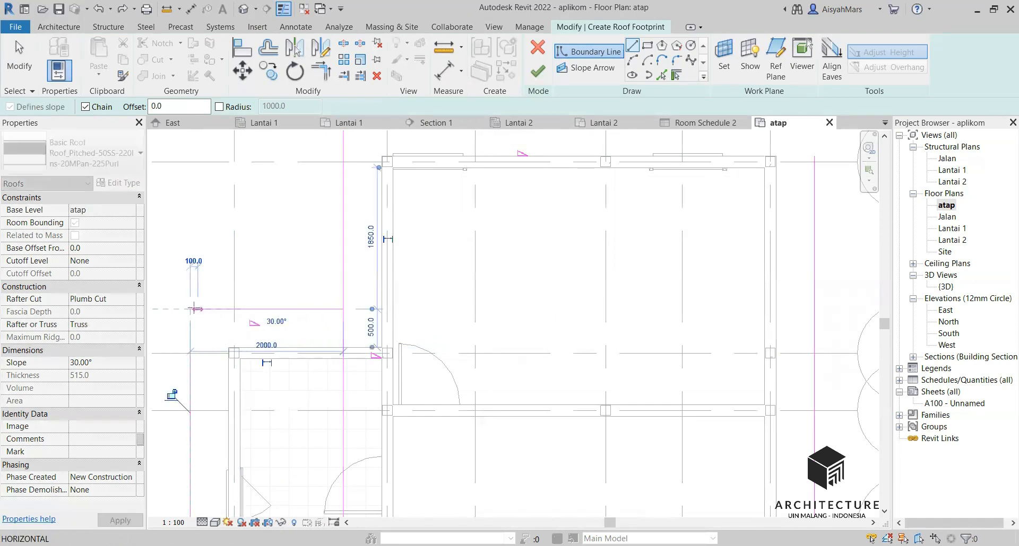
{"action": "key", "text": "Escape"}
{"action": "key", "text": "Escape"}
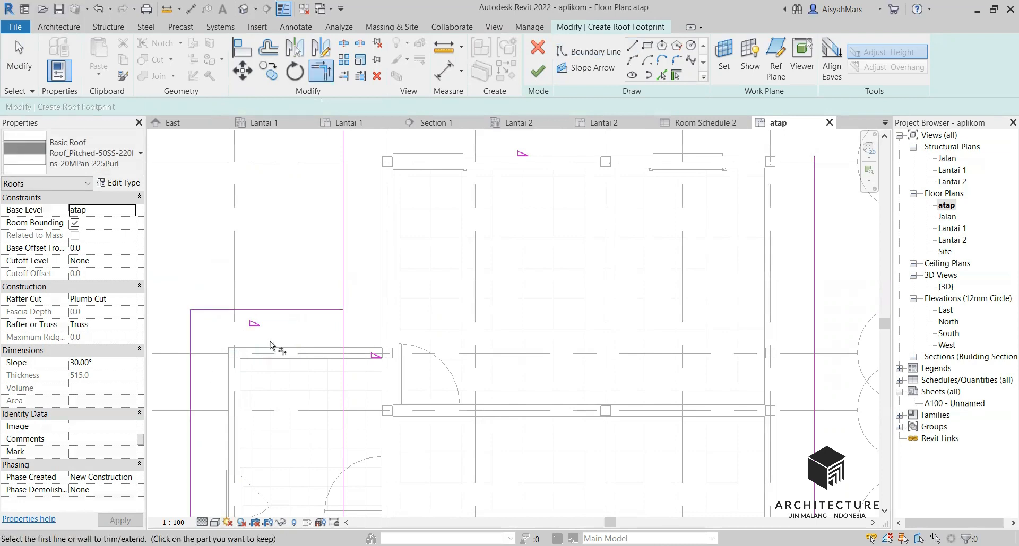
Step: Trim and extend the roof boundary lines to corners so that the footprint forms one closed loop
{"action": "left_click", "coordinate": [342, 280]}
{"action": "scroll", "coordinate": [337, 282], "scroll_direction": "down", "scroll_amount": 3}
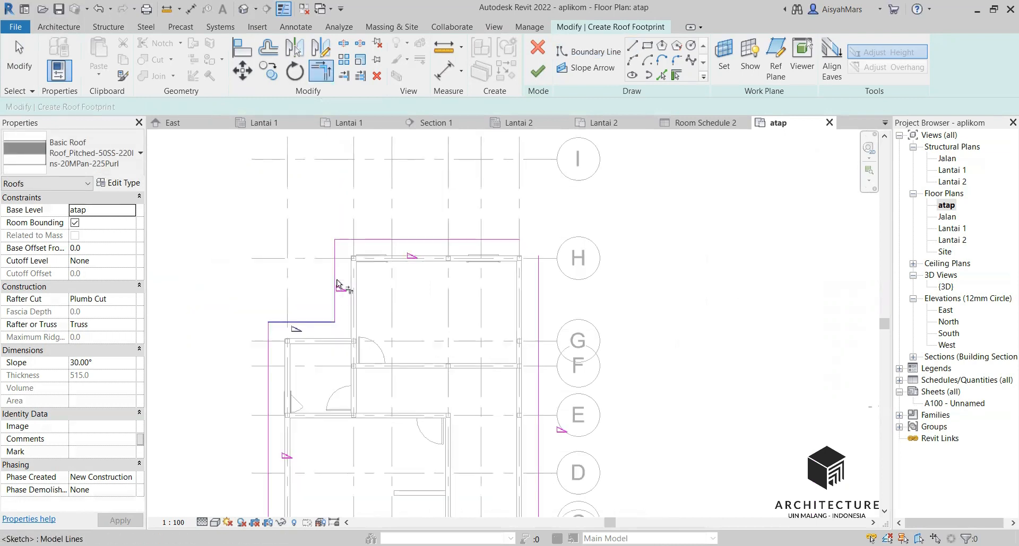
{"action": "left_click", "coordinate": [539, 284]}
{"action": "scroll", "coordinate": [452, 196], "scroll_direction": "down", "scroll_amount": 3}
{"action": "scroll", "coordinate": [493, 358], "scroll_direction": "up", "scroll_amount": 2}
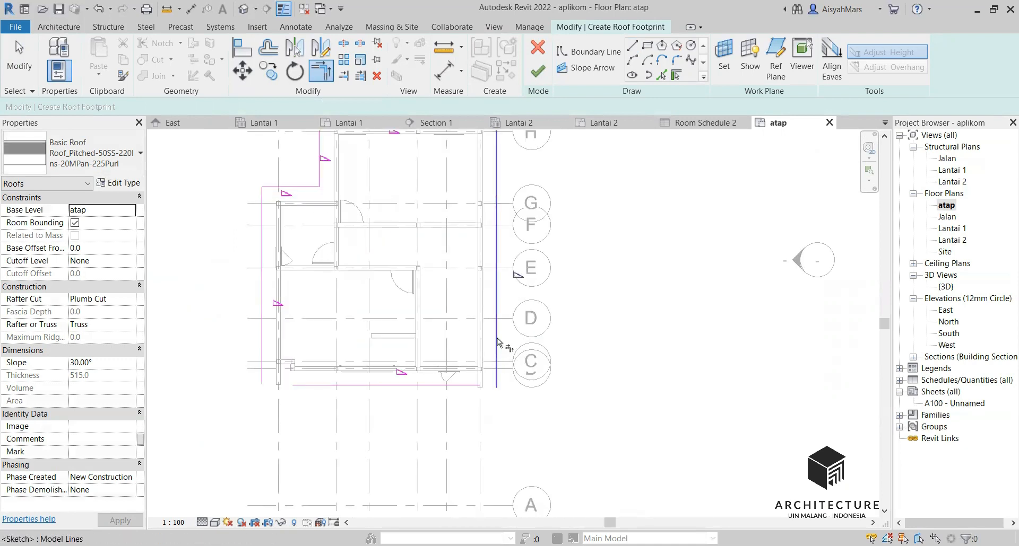
{"action": "left_click", "coordinate": [493, 349]}
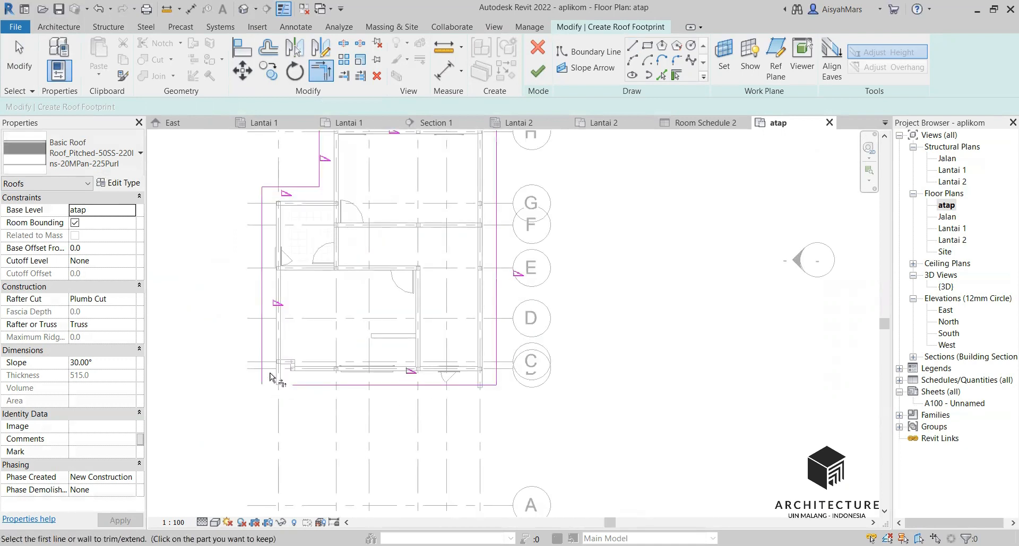
{"action": "scroll", "coordinate": [446, 414], "scroll_direction": "down", "scroll_amount": 2}
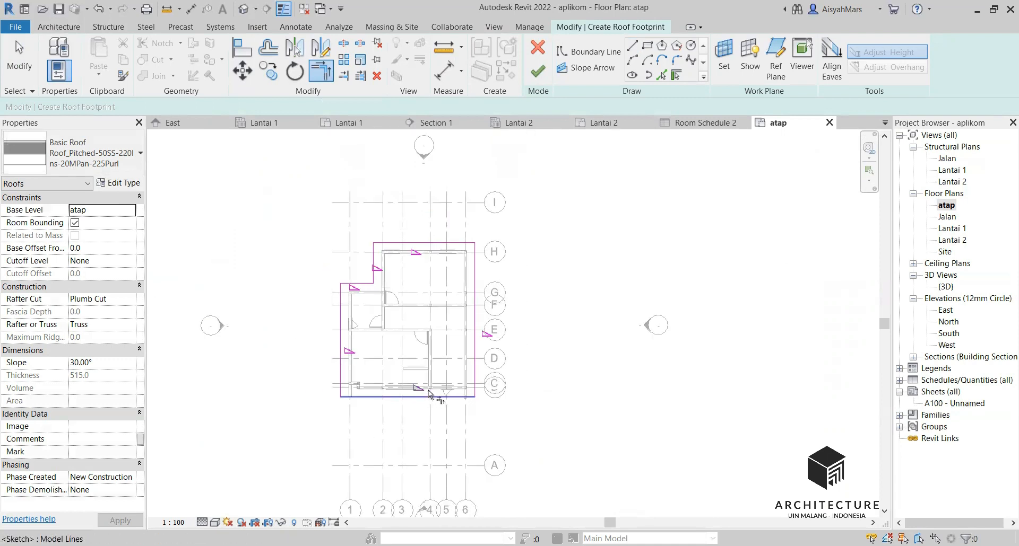
{"action": "scroll", "coordinate": [418, 248], "scroll_direction": "up", "scroll_amount": 2}
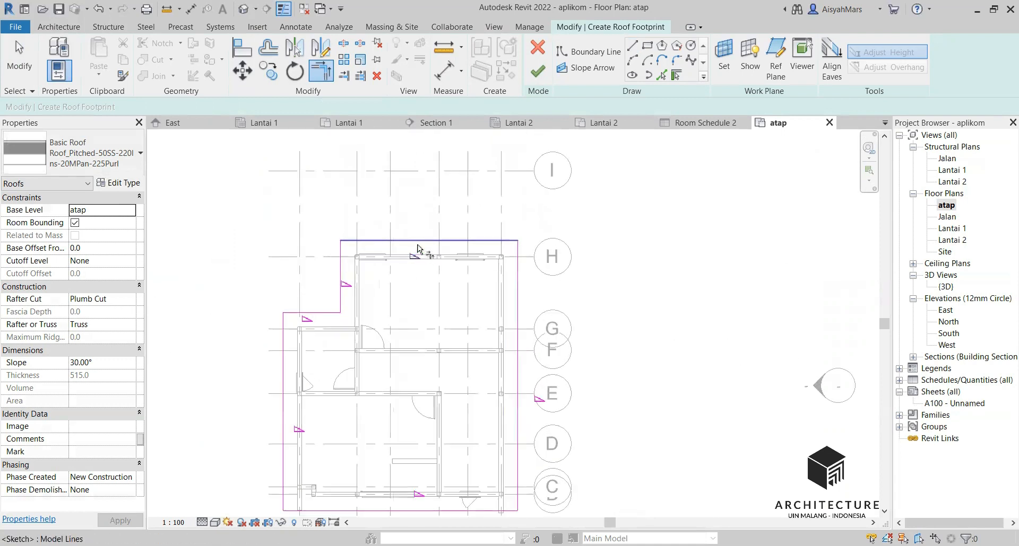
{"action": "key", "text": "Escape"}
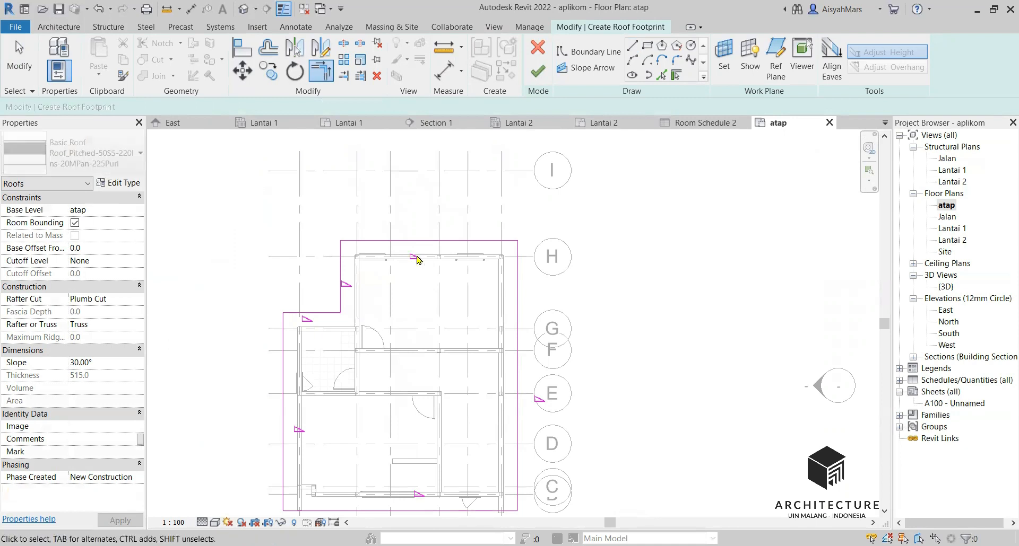
Step: Check the slope settings of the boundary line along grid H and finish the roof footprint
{"action": "left_click", "coordinate": [420, 248]}
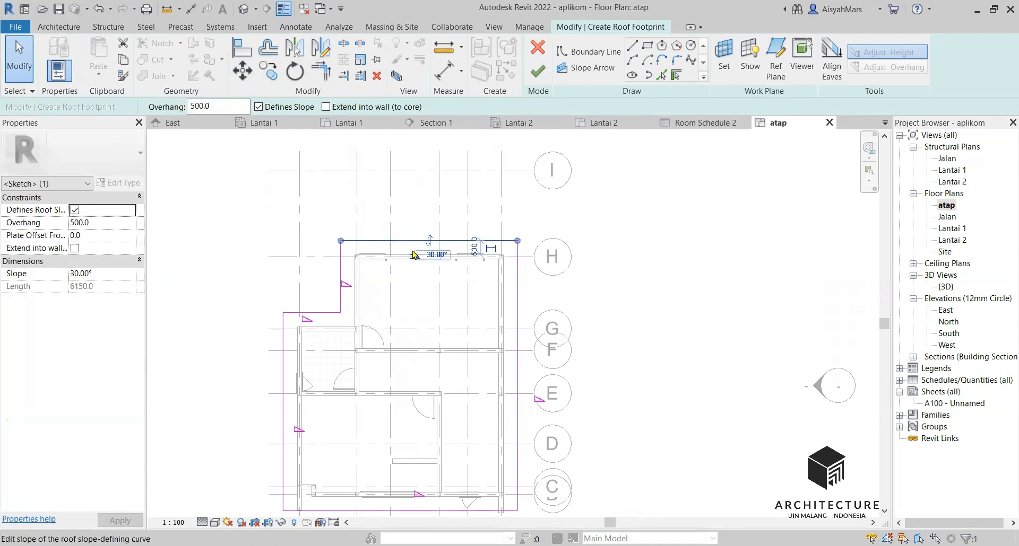
{"action": "scroll", "coordinate": [415, 254], "scroll_direction": "up", "scroll_amount": 4}
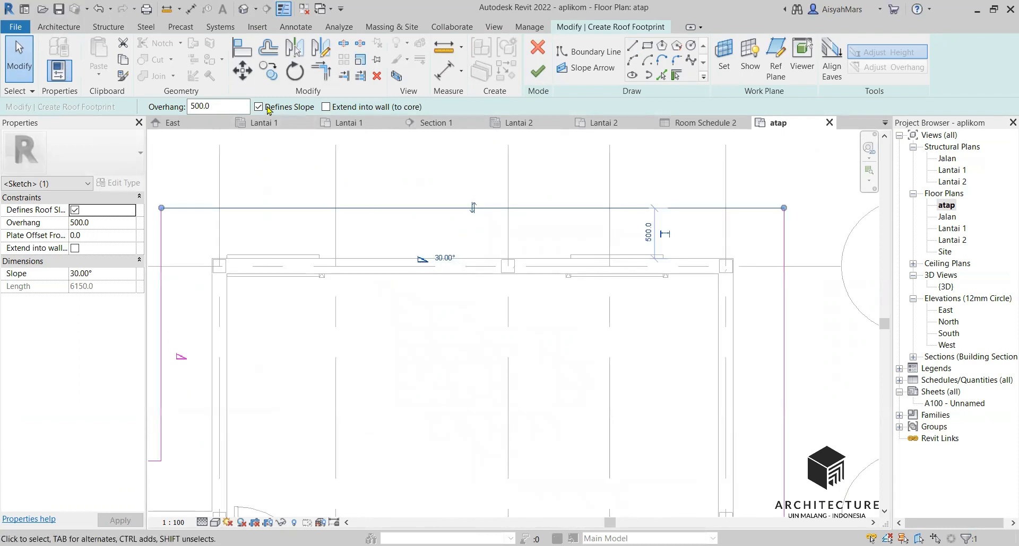
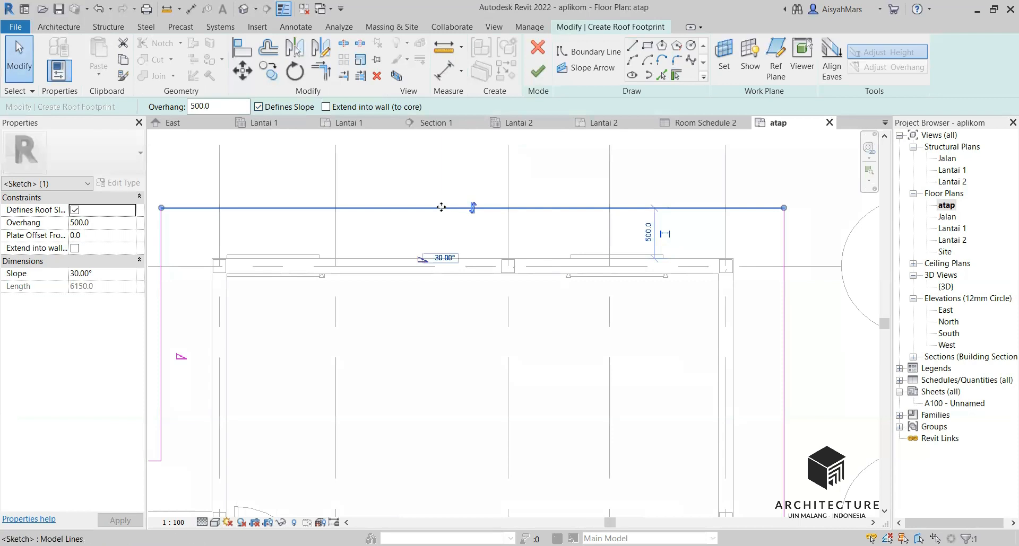
{"action": "left_click", "coordinate": [537, 73]}
{"action": "scroll", "coordinate": [541, 217], "scroll_direction": "down", "scroll_amount": 4}
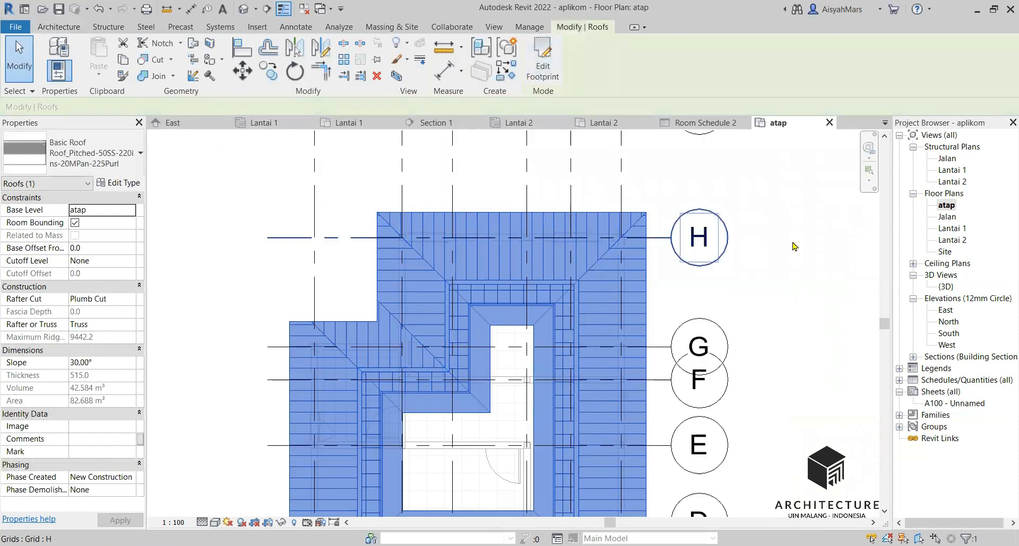
Step: Open the {3D} view and examine the new roof from above and from the side of the house
{"action": "double_click", "coordinate": [944, 290]}
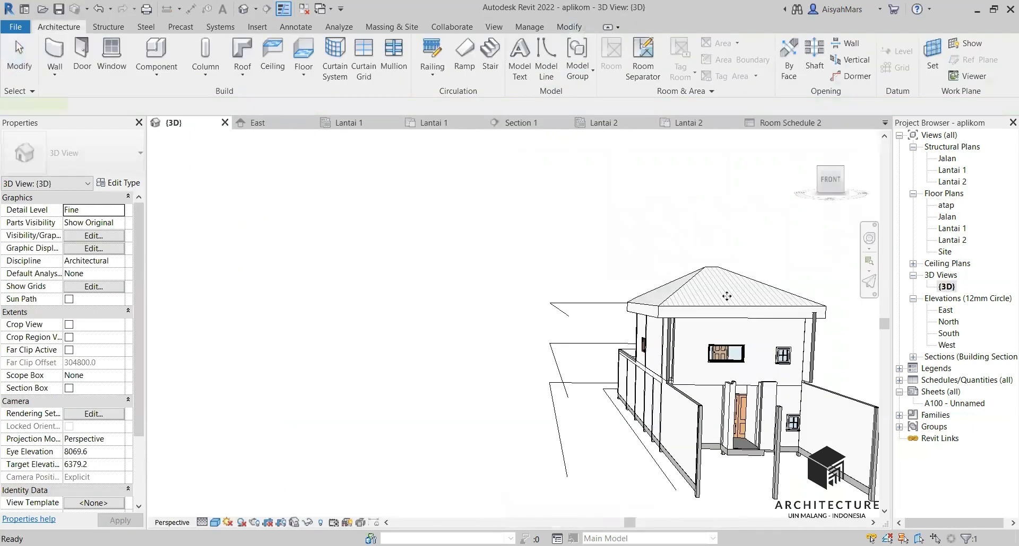
{"action": "scroll", "coordinate": [832, 358], "scroll_direction": "up", "scroll_amount": 2}
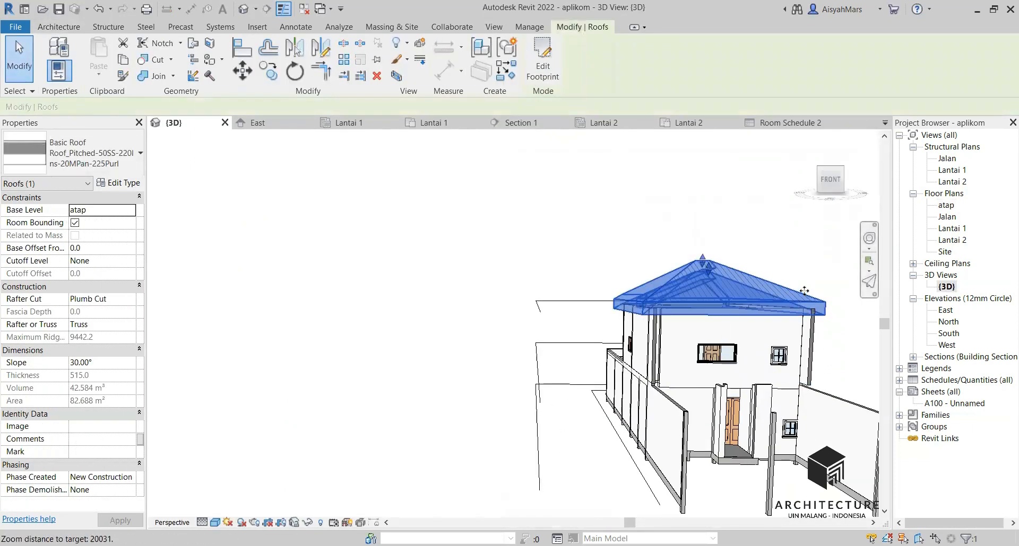
{"action": "middle_click_drag", "start_coordinate": [804, 291], "coordinate": [440, 398], "text": "shift"}
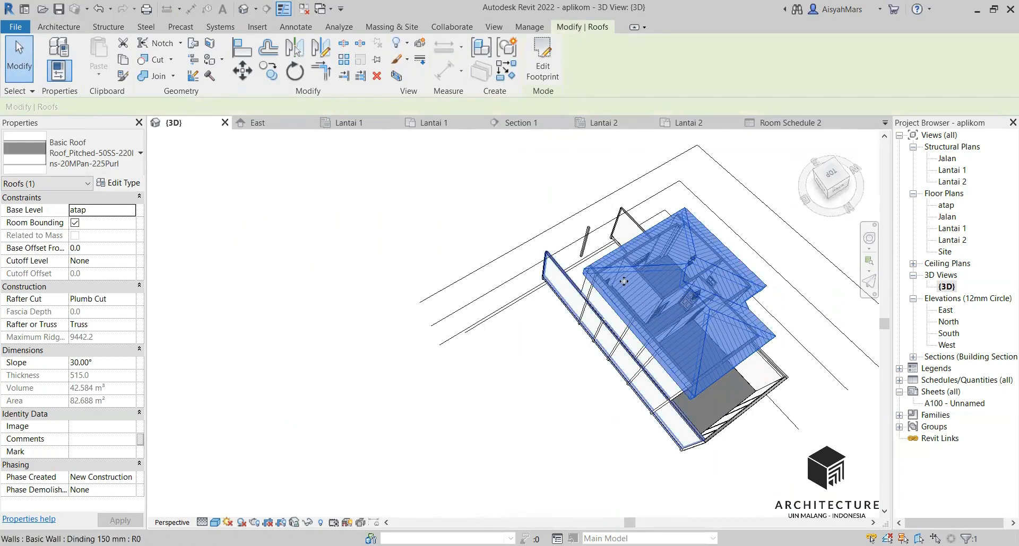
{"action": "left_click", "coordinate": [562, 198]}
{"action": "middle_click_drag", "start_coordinate": [705, 303], "coordinate": [466, 250], "text": "shift"}
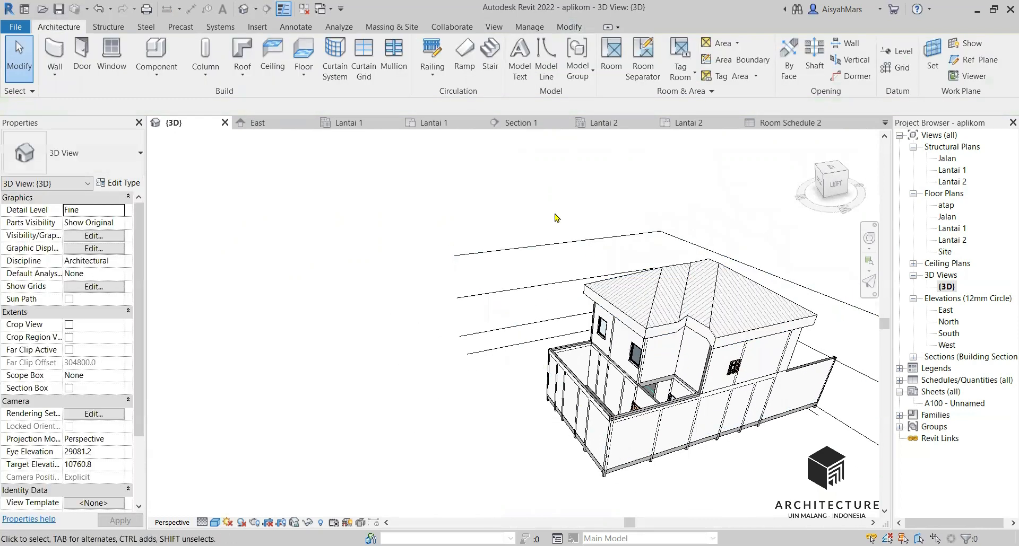
Step: Examine the hipped roof from the side, from behind and from above in the {3D} view
{"action": "scroll", "coordinate": [730, 315], "scroll_direction": "up", "scroll_amount": 1}
{"action": "scroll", "coordinate": [730, 315], "scroll_direction": "up", "scroll_amount": 2}
{"action": "mouse_move", "coordinate": [729, 317]}
{"action": "middle_mouse_down", "text": "shift"}
{"action": "mouse_move", "coordinate": [695, 286]}
{"action": "mouse_move", "coordinate": [732, 319]}
{"action": "middle_mouse_up", "text": "shift"}
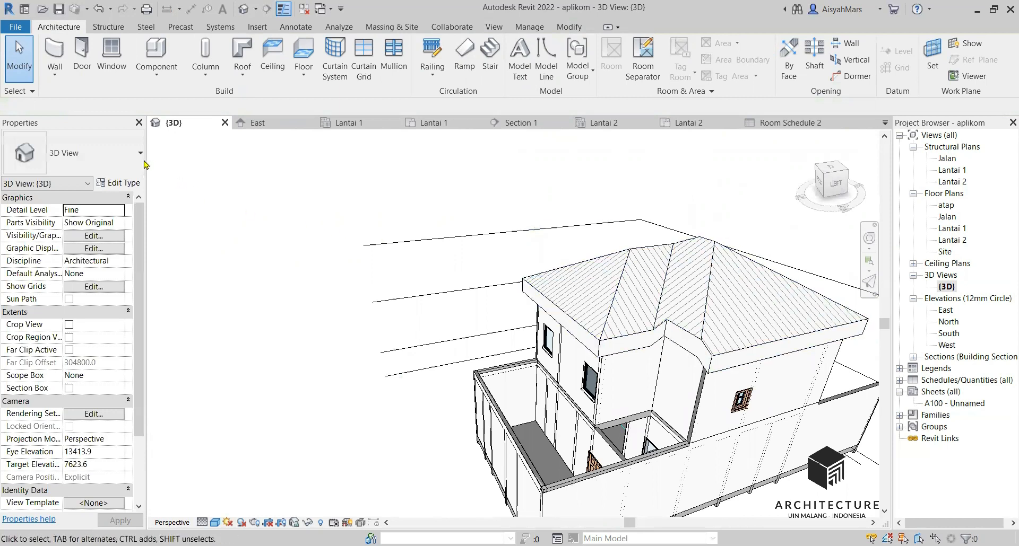
{"action": "scroll", "coordinate": [604, 320], "scroll_direction": "down", "scroll_amount": 2}
{"action": "middle_click_drag", "start_coordinate": [424, 326], "coordinate": [445, 317], "text": "shift"}
{"action": "scroll", "coordinate": [445, 317], "scroll_direction": "up", "scroll_amount": 2}
{"action": "middle_click_drag", "start_coordinate": [548, 330], "coordinate": [647, 320], "text": "shift"}
{"action": "scroll", "coordinate": [646, 320], "scroll_direction": "down", "scroll_amount": 2}
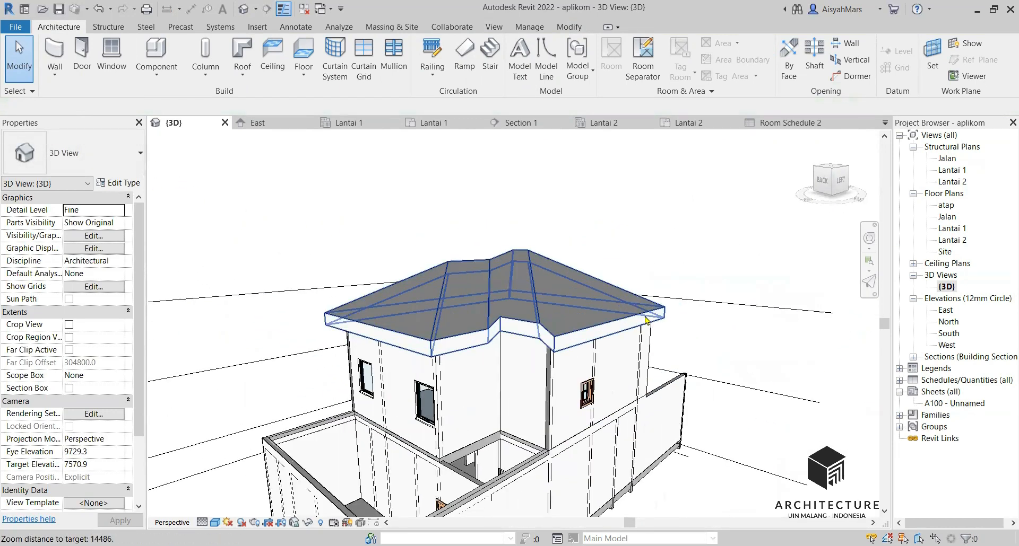
{"action": "middle_click_drag", "start_coordinate": [651, 353], "coordinate": [678, 383], "text": "shift"}
{"action": "scroll", "coordinate": [523, 361], "scroll_direction": "up", "scroll_amount": 2}
{"action": "scroll", "coordinate": [523, 361], "scroll_direction": "up", "scroll_amount": 2}
{"action": "middle_click_drag", "start_coordinate": [522, 361], "coordinate": [706, 378], "text": "shift"}
{"action": "scroll", "coordinate": [706, 379], "scroll_direction": "down", "scroll_amount": 2}
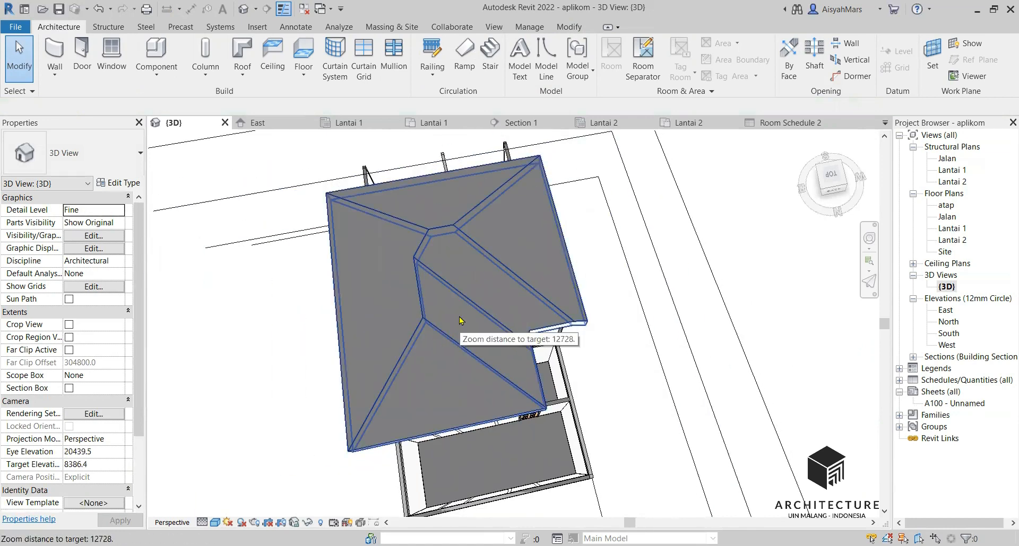
Step: Edit the roof footprint so the two outer side lines and the short inner side line no longer define slope, and finish it
{"action": "double_click", "coordinate": [460, 320]}
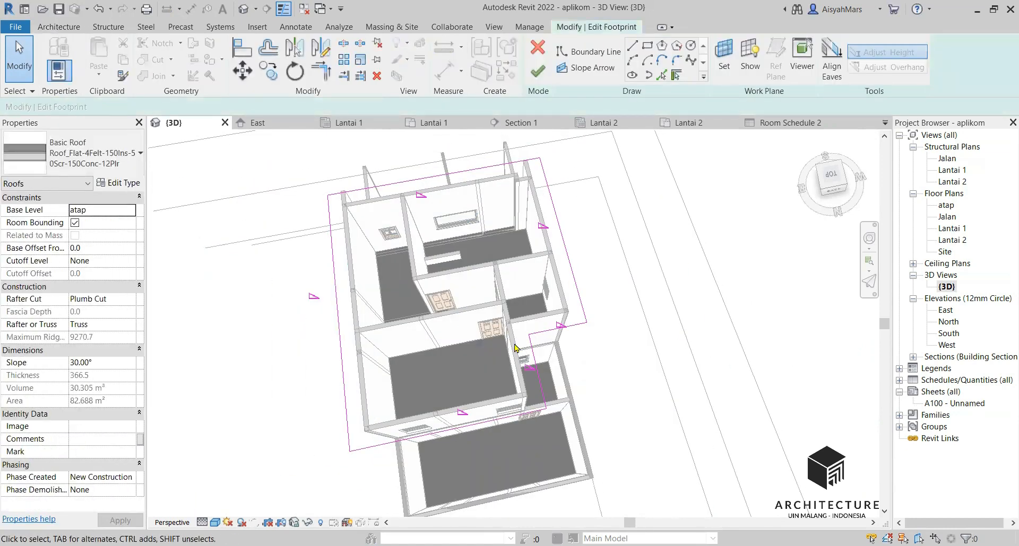
{"action": "middle_click_drag", "start_coordinate": [481, 370], "coordinate": [448, 338], "text": "shift"}
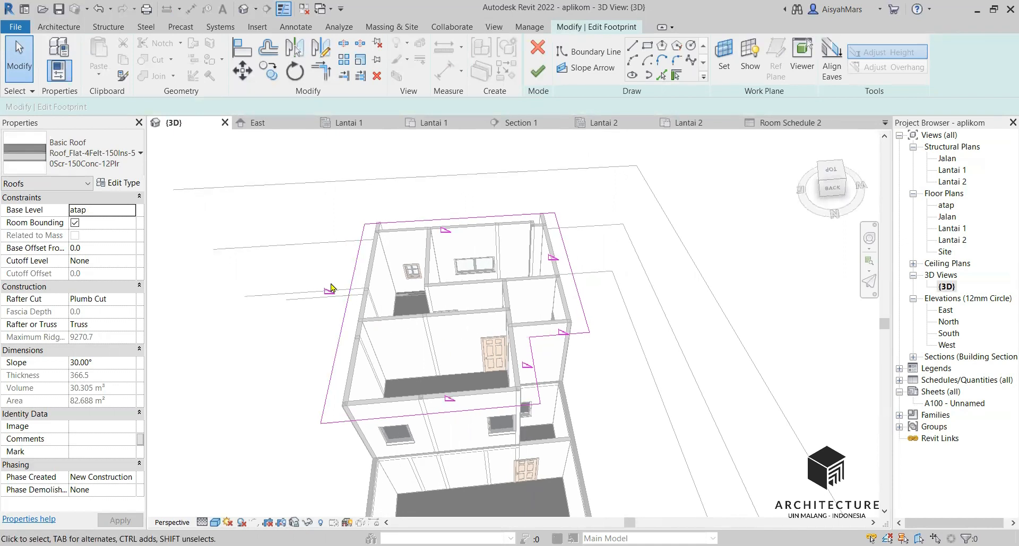
{"action": "left_click", "coordinate": [355, 293]}
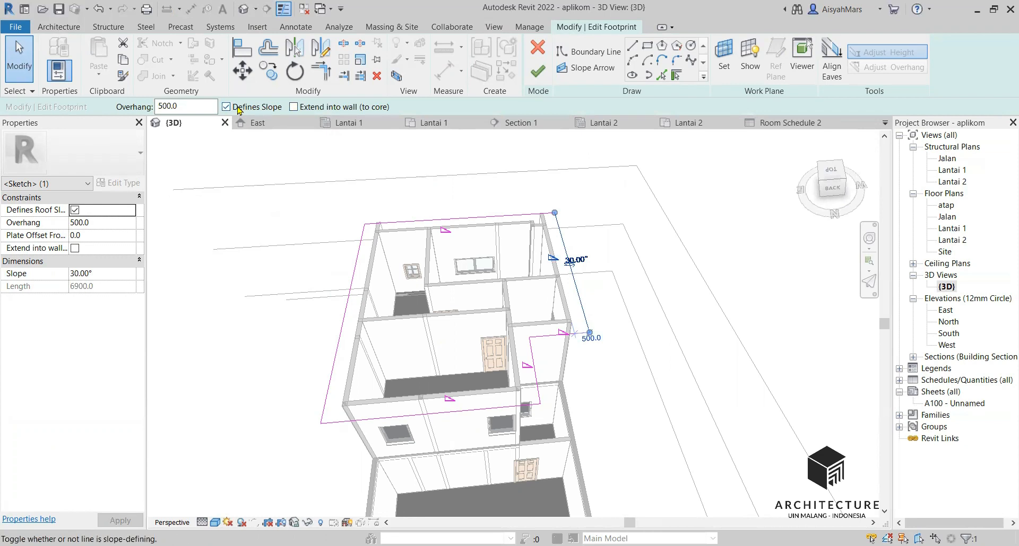
{"action": "left_click", "coordinate": [534, 366]}
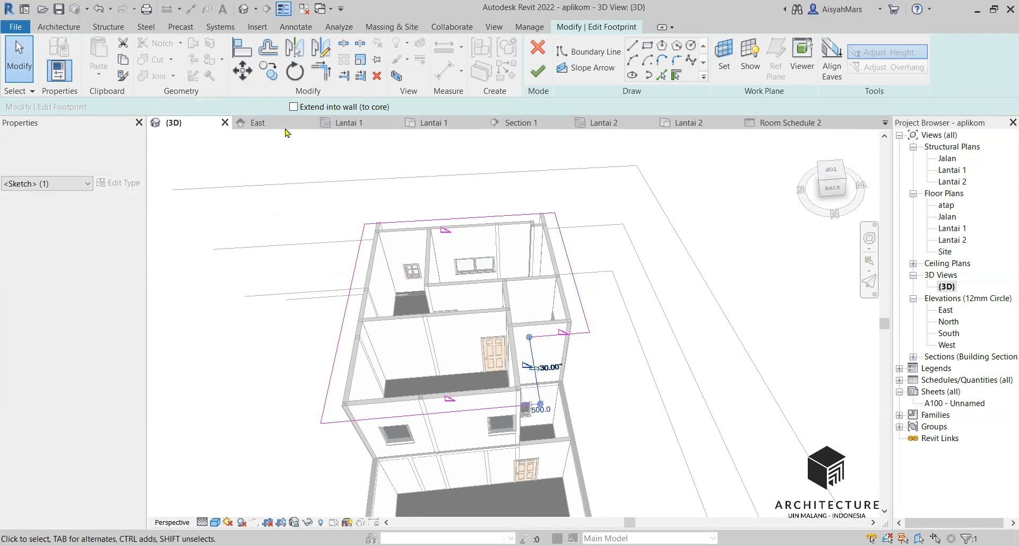
{"action": "left_click", "coordinate": [536, 71]}
Step: Examine the reshaped roof and the Lantai 1 walls around the backyard from behind and from both sides
{"action": "middle_click_drag", "start_coordinate": [513, 291], "coordinate": [361, 235], "text": "shift"}
{"action": "scroll", "coordinate": [480, 315], "scroll_direction": "down", "scroll_amount": 4}
{"action": "middle_click_drag", "start_coordinate": [533, 360], "coordinate": [284, 298], "text": "shift"}
{"action": "scroll", "coordinate": [496, 381], "scroll_direction": "up", "scroll_amount": 3}
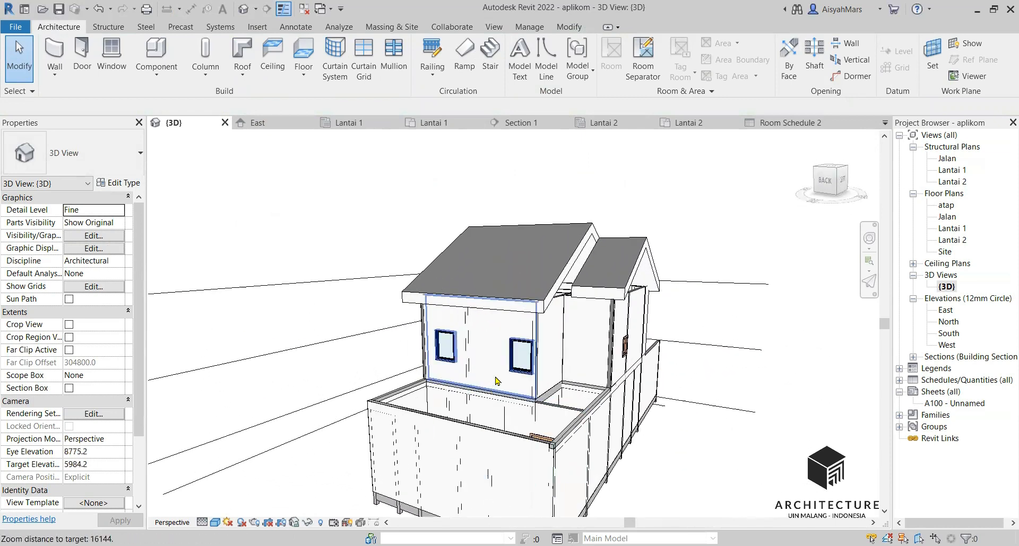
{"action": "middle_click_drag", "start_coordinate": [594, 370], "coordinate": [601, 334]}
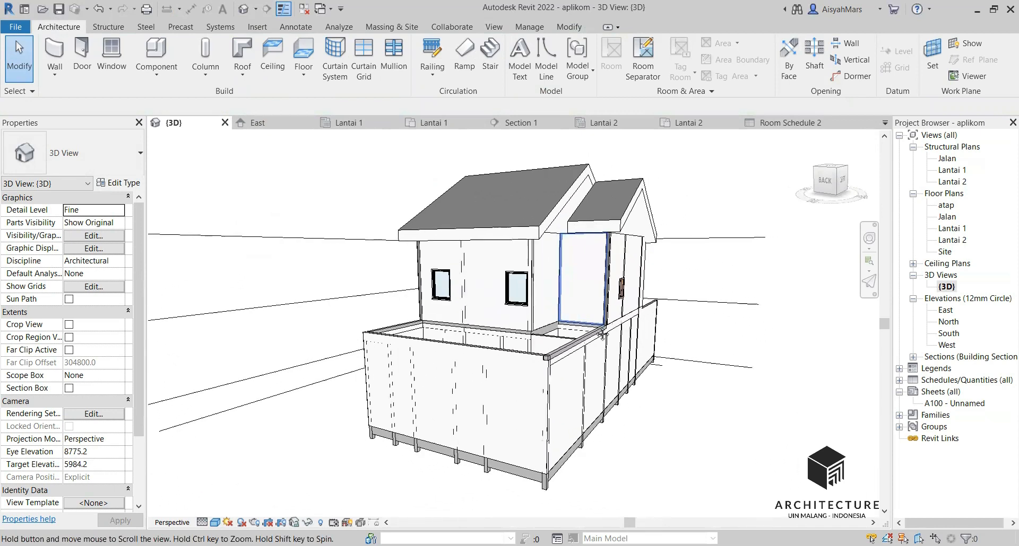
{"action": "left_click", "coordinate": [512, 380]}
{"action": "left_click", "coordinate": [567, 360]}
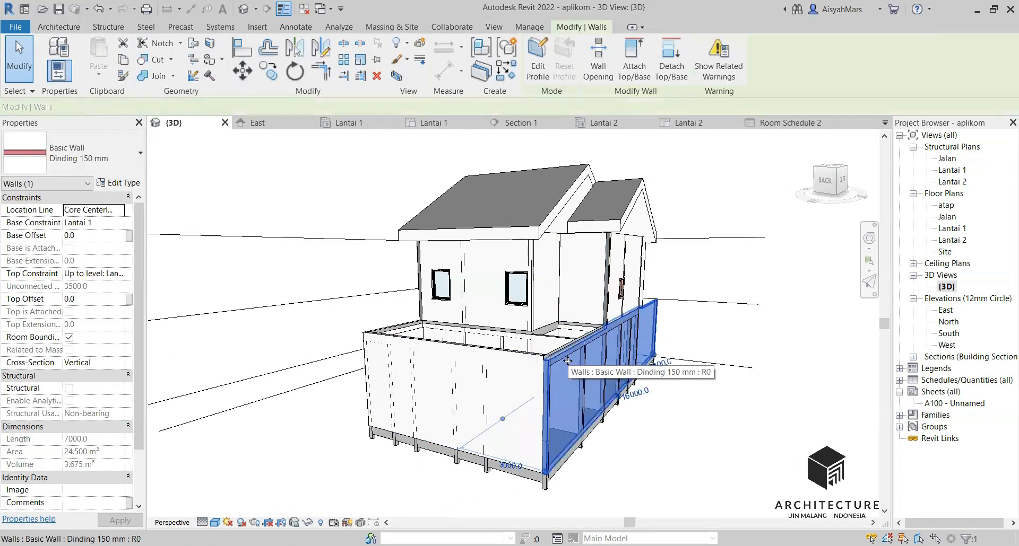
{"action": "scroll", "coordinate": [567, 361], "scroll_direction": "up", "scroll_amount": 3}
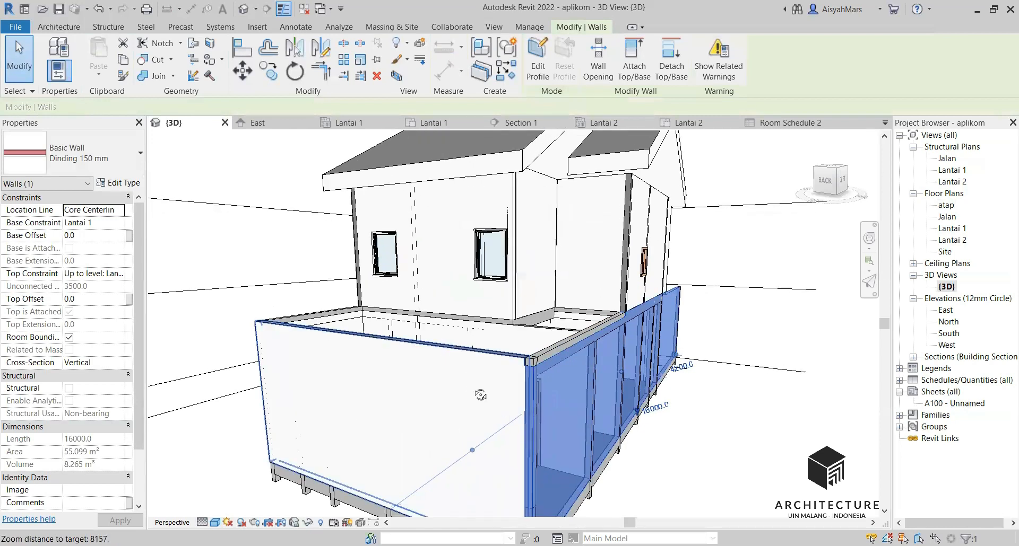
{"action": "middle_click_drag", "start_coordinate": [480, 396], "coordinate": [501, 407], "text": "shift"}
{"action": "scroll", "coordinate": [419, 362], "scroll_direction": "down", "scroll_amount": 5}
{"action": "middle_click_drag", "start_coordinate": [420, 360], "coordinate": [427, 349], "text": "shift"}
{"action": "scroll", "coordinate": [425, 409], "scroll_direction": "up", "scroll_amount": 4}
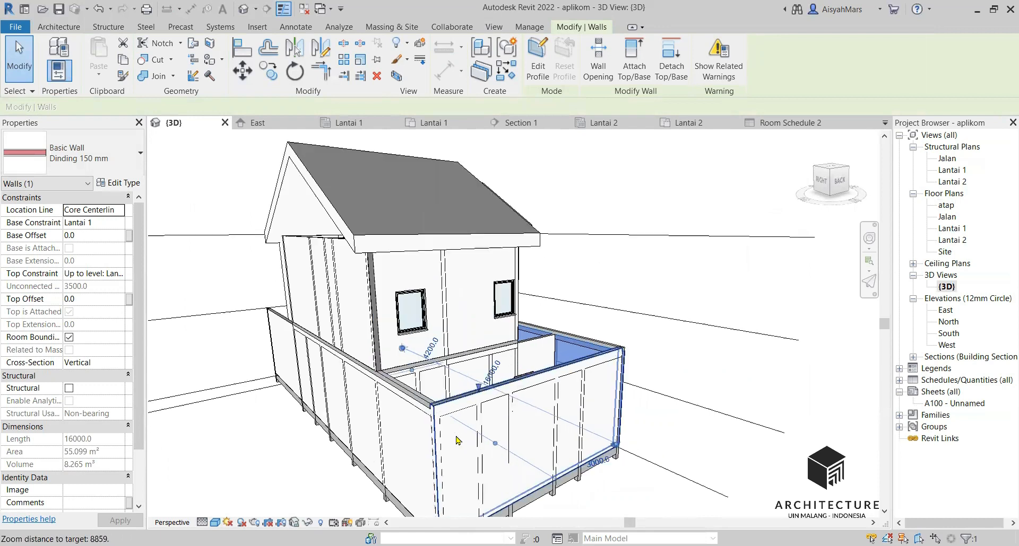
Step: Set the 7000 mm rear yard wall's top constraint to Unconnected with a height of 1500
{"action": "left_click", "coordinate": [462, 427]}
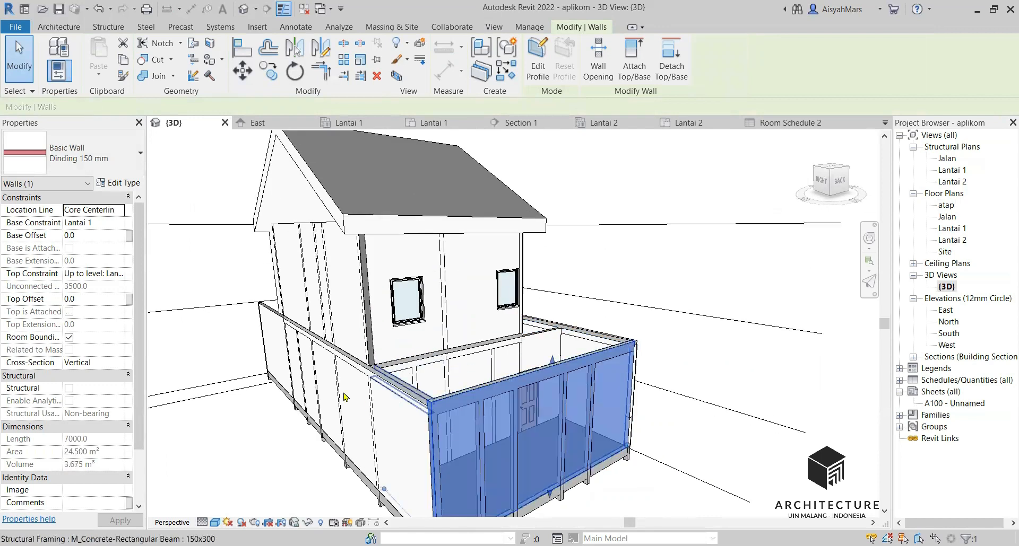
{"action": "left_click", "coordinate": [107, 275]}
{"action": "left_click", "coordinate": [119, 277]}
{"action": "left_click", "coordinate": [107, 286]}
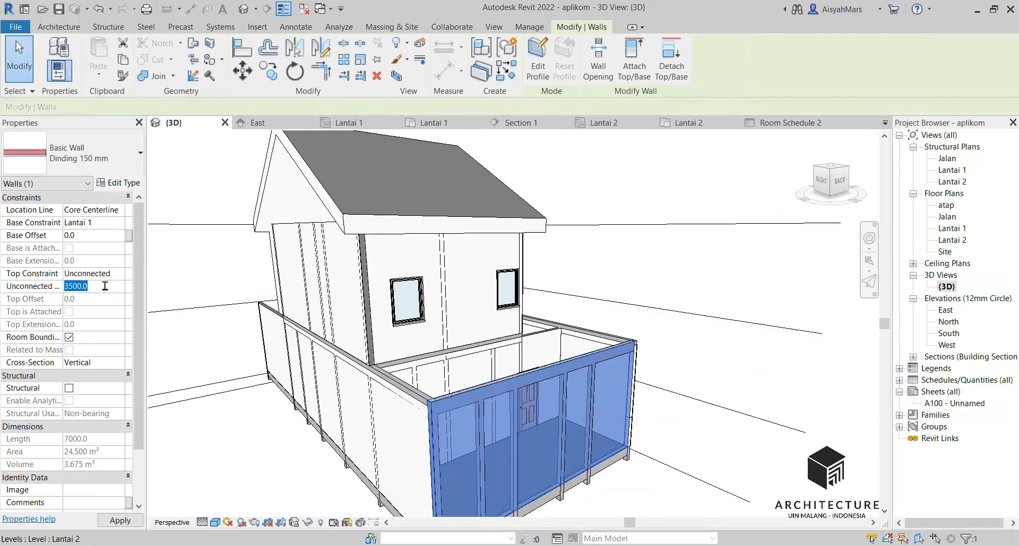
{"action": "left_click", "coordinate": [340, 392]}
Step: Delete the three intermediate columns standing along the lowered rear yard wall
{"action": "scroll", "coordinate": [425, 409], "scroll_direction": "down", "scroll_amount": 2}
{"action": "scroll", "coordinate": [444, 416], "scroll_direction": "up", "scroll_amount": 1}
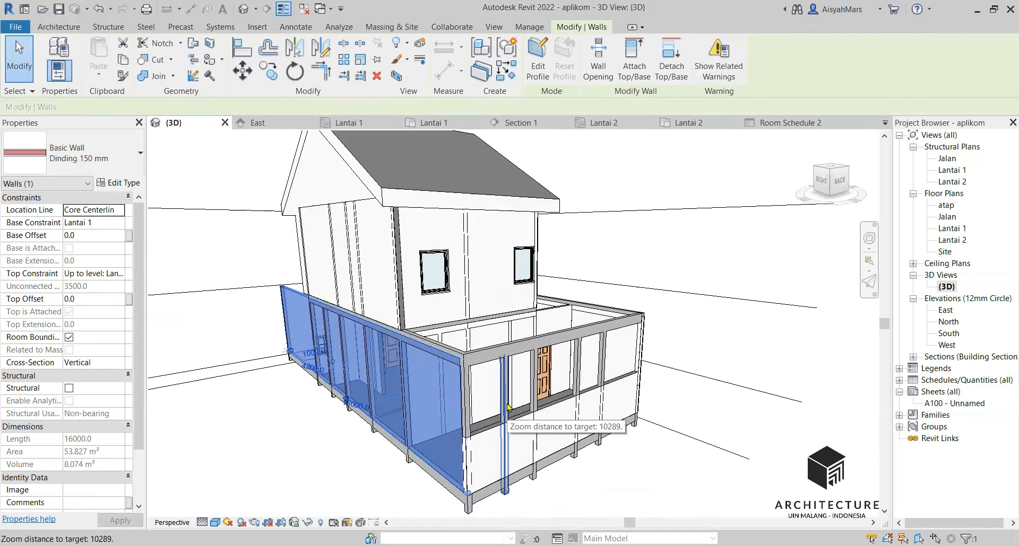
{"action": "left_click", "coordinate": [505, 399]}
{"action": "left_click", "coordinate": [534, 383], "text": "ctrl"}
{"action": "left_click", "coordinate": [579, 377], "text": "ctrl"}
{"action": "key", "text": "Delete"}
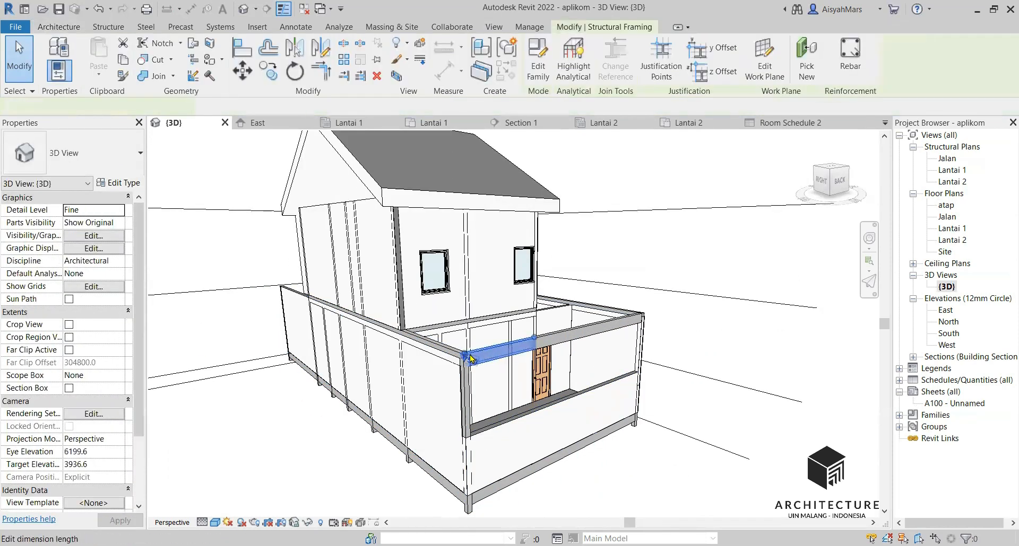
Step: Split the 16000 mm side wall on the Dapur side at grid H in the Lantai 1 floor plan
{"action": "left_click", "coordinate": [640, 360]}
{"action": "middle_click_drag", "start_coordinate": [640, 361], "coordinate": [392, 392], "text": "shift"}
{"action": "double_click", "coordinate": [951, 229]}
{"action": "scroll", "coordinate": [305, 260], "scroll_direction": "up", "scroll_amount": 7}
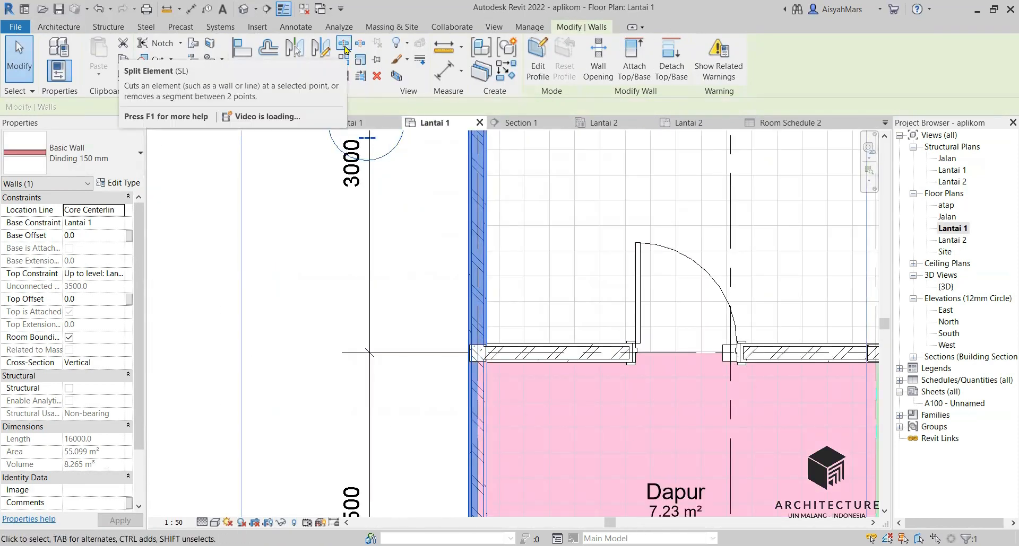
{"action": "left_click", "coordinate": [344, 49]}
{"action": "scroll", "coordinate": [468, 335], "scroll_direction": "up", "scroll_amount": 5}
{"action": "left_click", "coordinate": [477, 357]}
{"action": "left_click", "coordinate": [907, 530]}
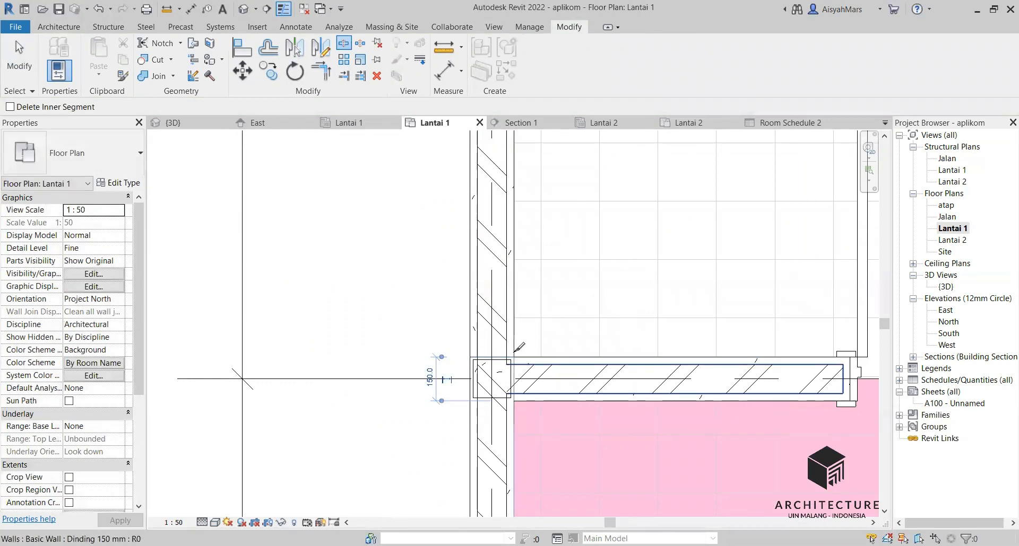
Step: Try to lower the split Dapur-side yard wall between grids H and I by changing its top constraint
{"action": "key", "text": "Escape"}
{"action": "left_click", "coordinate": [496, 335]}
{"action": "scroll", "coordinate": [496, 385], "scroll_direction": "down", "scroll_amount": 5}
{"action": "left_click", "coordinate": [100, 273]}
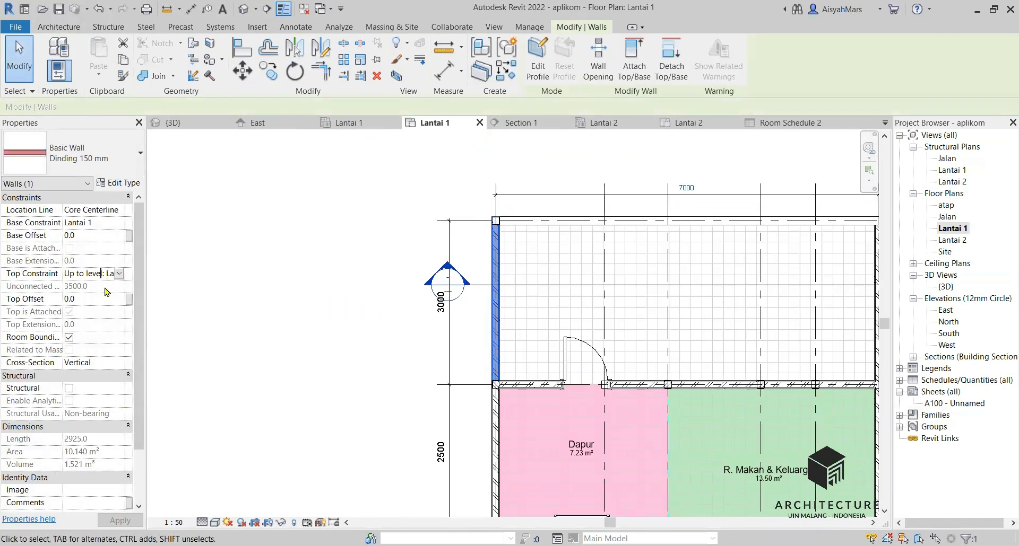
{"action": "left_click", "coordinate": [686, 325]}
{"action": "scroll", "coordinate": [421, 358], "scroll_direction": "down", "scroll_amount": 3}
{"action": "scroll", "coordinate": [656, 315], "scroll_direction": "up", "scroll_amount": 3}
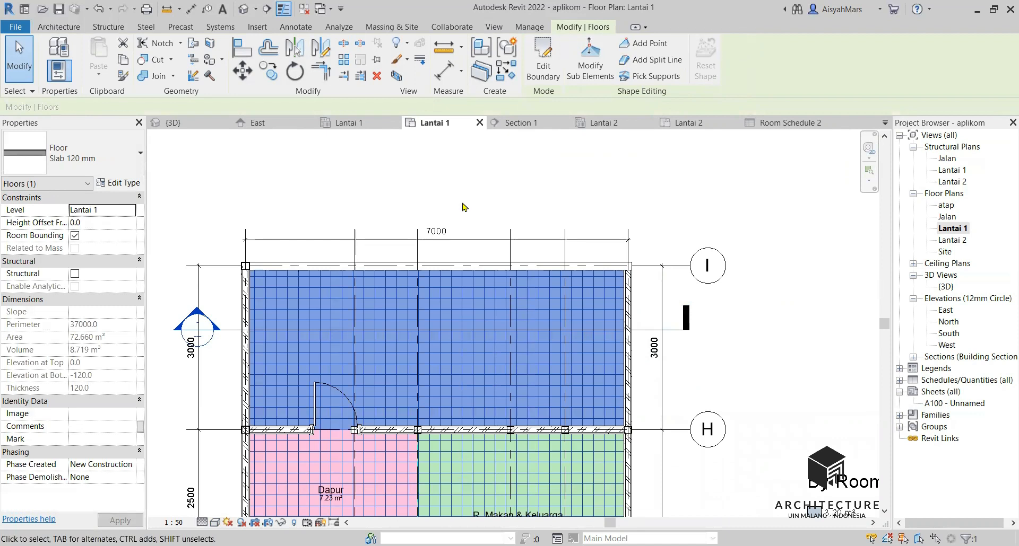
Step: Split the opposite side wall, beside R. Makan & Keluarga, at grid H and accept the attachment warning
{"action": "left_click", "coordinate": [345, 47]}
{"action": "scroll", "coordinate": [629, 417], "scroll_direction": "up", "scroll_amount": 6}
{"action": "left_click", "coordinate": [609, 449]}
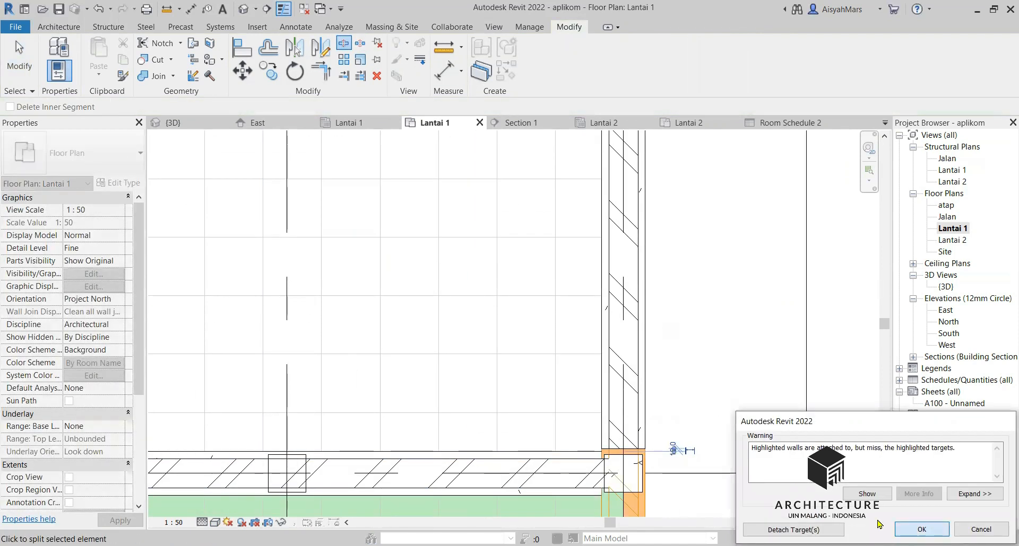
{"action": "left_click", "coordinate": [912, 529]}
Step: Set the yard wall segment on the R. Makan & Keluarga side to an Unconnected top with a height of 1500
{"action": "key", "text": "Escape"}
{"action": "left_click", "coordinate": [639, 419]}
{"action": "left_click", "coordinate": [118, 273]}
{"action": "left_click", "coordinate": [106, 285]}
{"action": "double_click", "coordinate": [104, 289]}
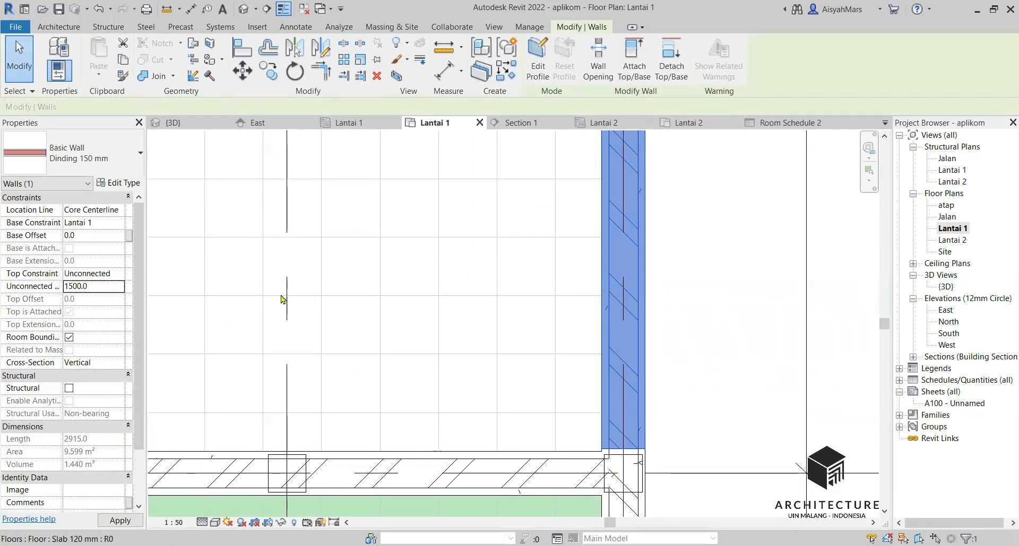
{"action": "left_click", "coordinate": [281, 300]}
Step: Delete the leftover structural framing around the rear yard wall in the {3D} view
{"action": "double_click", "coordinate": [947, 287]}
{"action": "scroll", "coordinate": [539, 391], "scroll_direction": "down", "scroll_amount": 2}
{"action": "left_click", "coordinate": [399, 411]}
{"action": "key", "text": "Delete"}
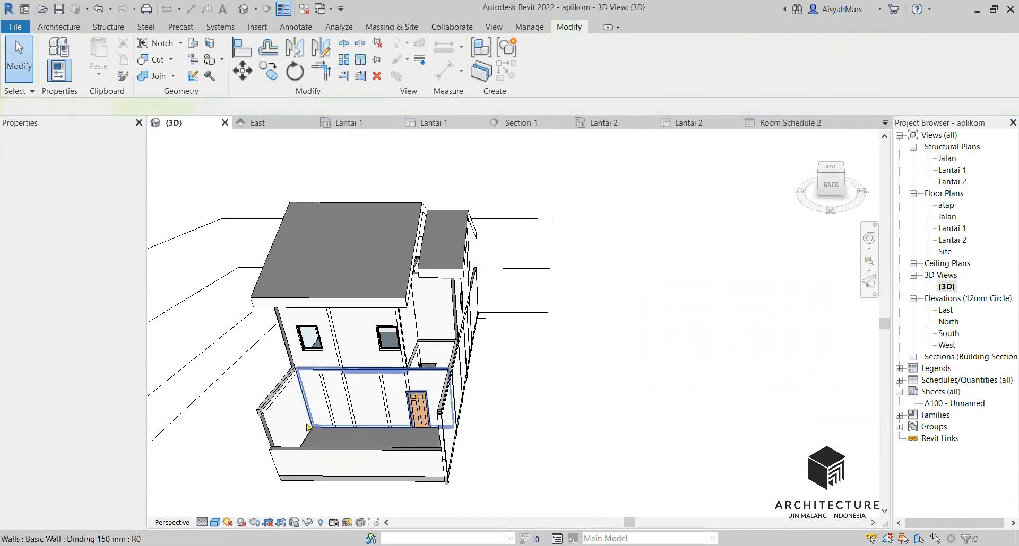
{"action": "scroll", "coordinate": [265, 414], "scroll_direction": "up", "scroll_amount": 2}
{"action": "left_click", "coordinate": [281, 387]}
{"action": "mouse_move", "coordinate": [401, 414]}
{"action": "middle_mouse_down", "text": "shift"}
{"action": "mouse_move", "coordinate": [451, 379]}
{"action": "mouse_move", "coordinate": [416, 410]}
{"action": "middle_mouse_up", "text": "shift"}
{"action": "key", "text": "Delete"}
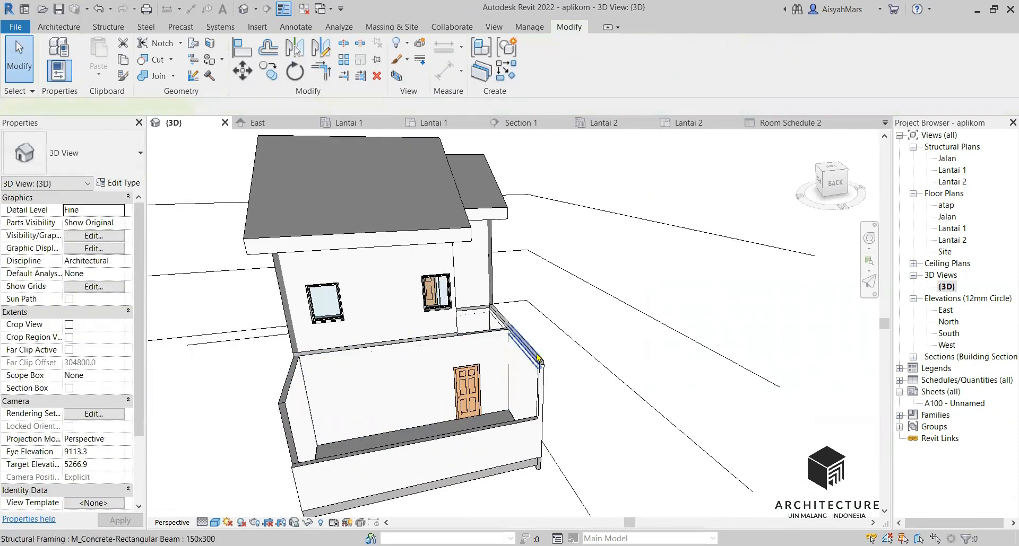
Step: Delete the concrete column at I-1 and the leftover beam along that side of the yard
{"action": "left_click", "coordinate": [540, 393]}
{"action": "scroll", "coordinate": [538, 466], "scroll_direction": "up", "scroll_amount": 1}
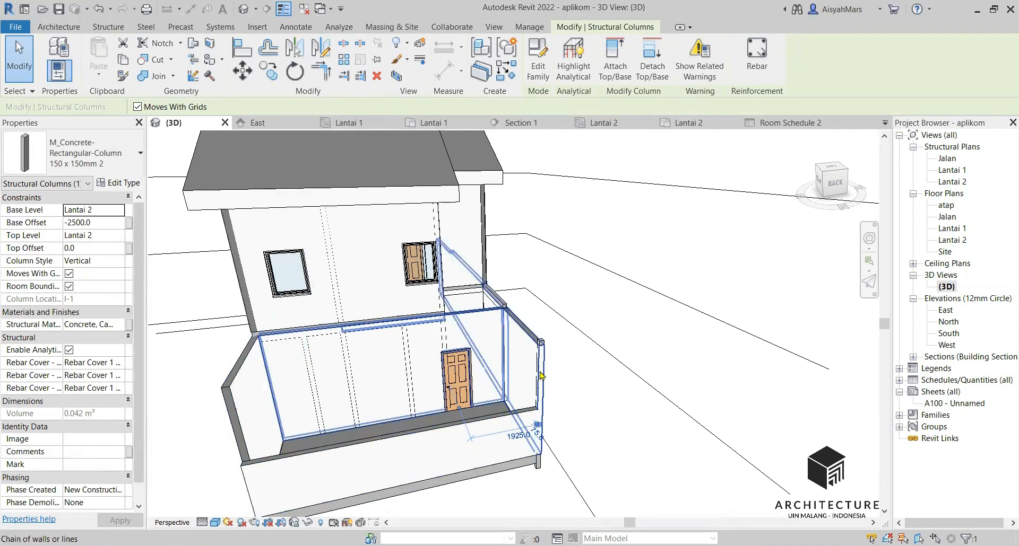
{"action": "scroll", "coordinate": [537, 419], "scroll_direction": "up", "scroll_amount": 2}
{"action": "middle_click_drag", "start_coordinate": [423, 409], "coordinate": [353, 426]}
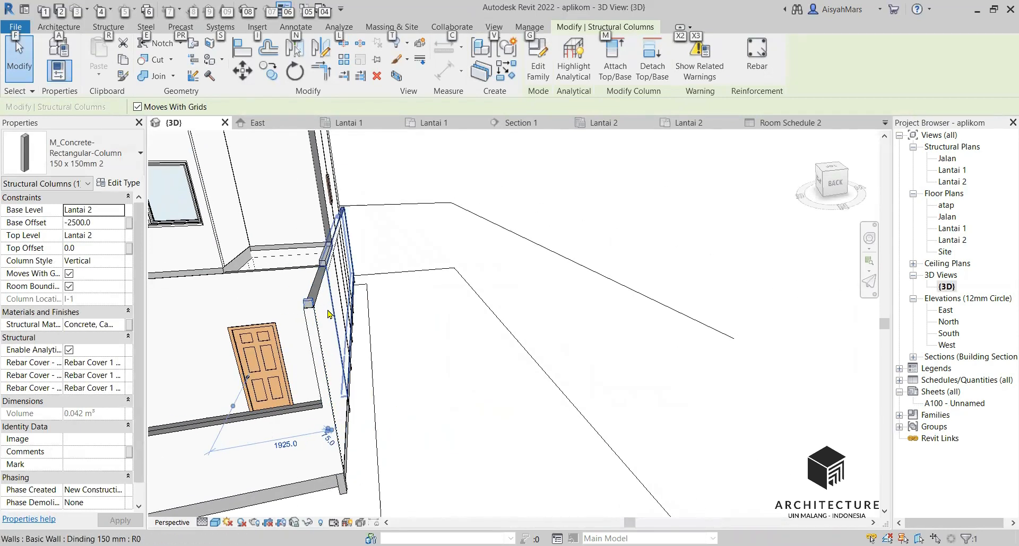
{"action": "key", "text": "Delete"}
{"action": "left_click", "coordinate": [332, 416]}
{"action": "key", "text": "Delete"}
{"action": "scroll", "coordinate": [692, 370], "scroll_direction": "down", "scroll_amount": 2}
Step: Delete the two full-height side wall segments of the yard between grids H and I
{"action": "left_click", "coordinate": [219, 374]}
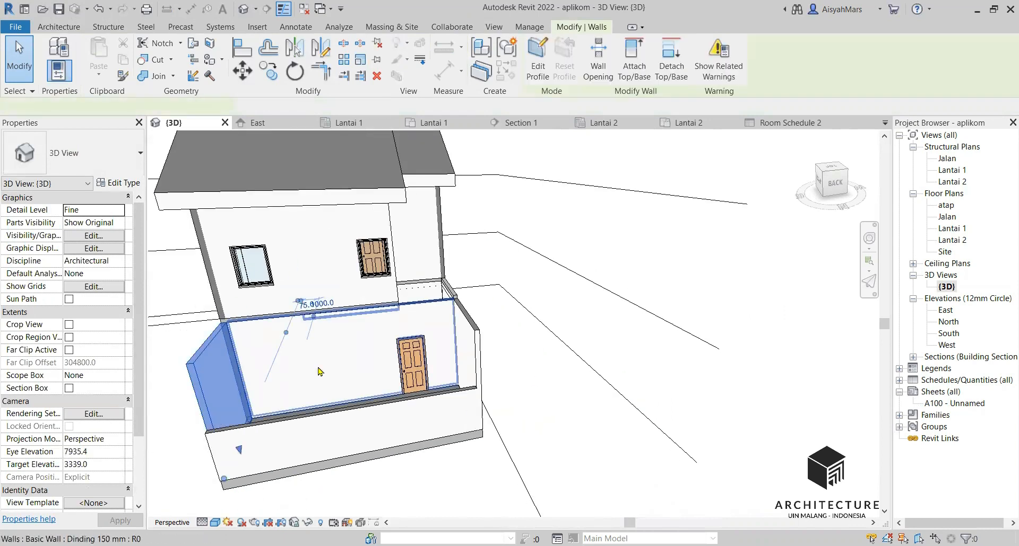
{"action": "left_click", "coordinate": [470, 347], "text": "ctrl"}
{"action": "left_click", "coordinate": [201, 391]}
{"action": "middle_click_drag", "start_coordinate": [201, 391], "coordinate": [424, 414], "text": "shift"}
{"action": "left_click", "coordinate": [451, 421]}
{"action": "left_click", "coordinate": [384, 411]}
{"action": "left_click", "coordinate": [460, 428]}
{"action": "left_click", "coordinate": [393, 413]}
{"action": "key", "text": "Delete"}
Step: Draw a 1500 high Dinding 150 mm wall on the Lantai 1 plan from grid I to grid H on the Dapur side
{"action": "left_click", "coordinate": [518, 292]}
{"action": "double_click", "coordinate": [951, 231]}
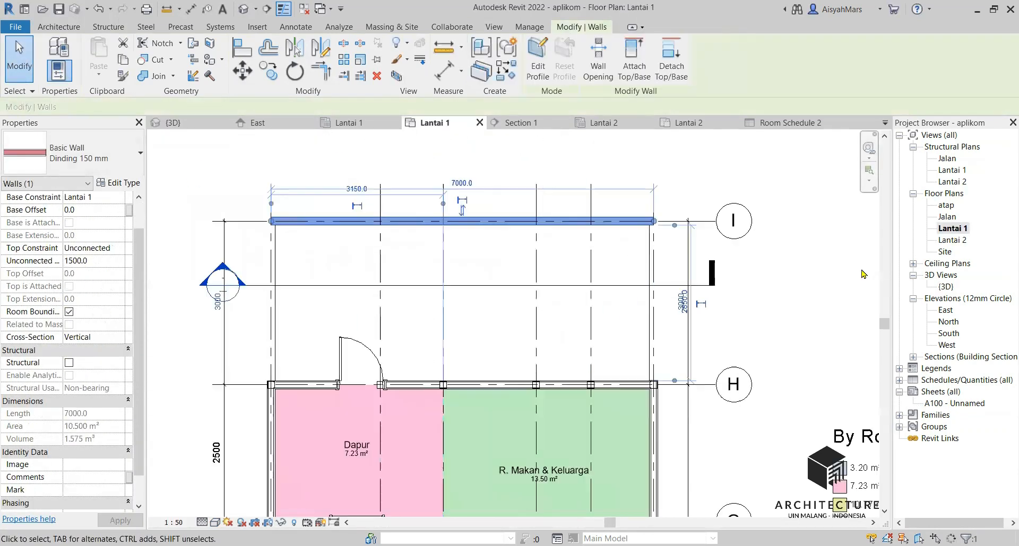
{"action": "left_click", "coordinate": [59, 26]}
{"action": "left_click", "coordinate": [58, 53]}
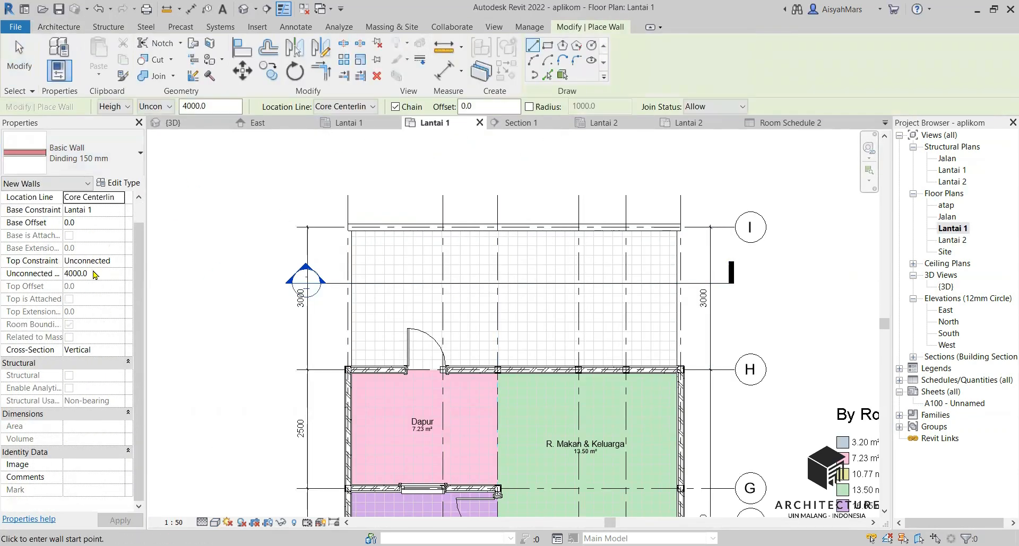
{"action": "left_click_drag", "start_coordinate": [63, 267], "coordinate": [61, 267]}
{"action": "type", "text": "15"}
{"action": "scroll", "coordinate": [352, 227], "scroll_direction": "up", "scroll_amount": 4}
{"action": "left_click", "coordinate": [342, 227]}
{"action": "scroll", "coordinate": [350, 220], "scroll_direction": "down", "scroll_amount": 3}
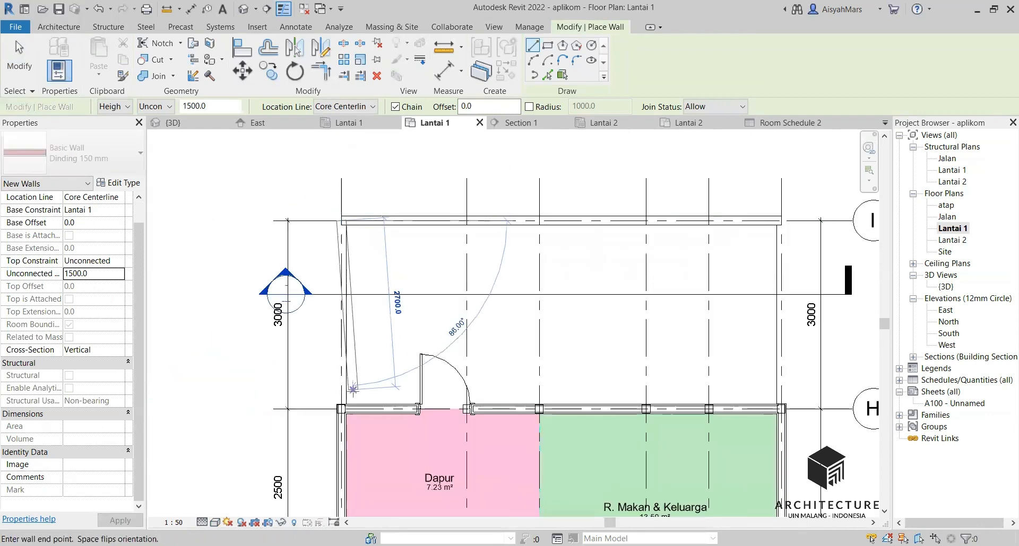
{"action": "scroll", "coordinate": [353, 403], "scroll_direction": "up", "scroll_amount": 3}
{"action": "left_click", "coordinate": [338, 414]}
Step: Draw the matching yard wall from grid I to grid H on the R. Makan & Keluarga side
{"action": "scroll", "coordinate": [296, 340], "scroll_direction": "down", "scroll_amount": 3}
{"action": "left_click", "coordinate": [755, 181]}
{"action": "left_click", "coordinate": [755, 368]}
{"action": "key", "text": "Escape"}
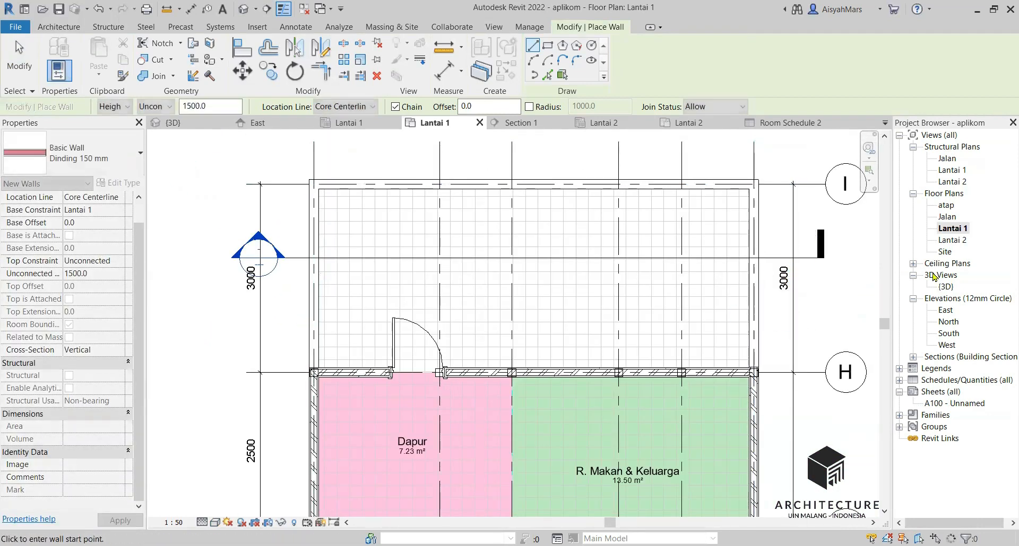
Step: Open the {3D} view and examine the low yard walls and the rear corner of the house
{"action": "double_click", "coordinate": [944, 287]}
{"action": "scroll", "coordinate": [729, 346], "scroll_direction": "down", "scroll_amount": 2}
{"action": "scroll", "coordinate": [729, 345], "scroll_direction": "up", "scroll_amount": 3}
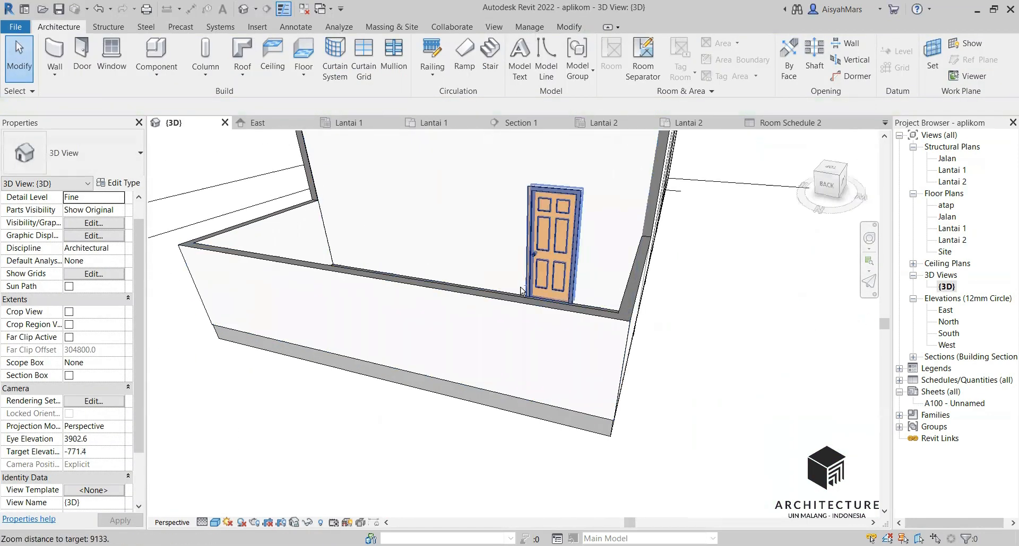
{"action": "middle_click_drag", "start_coordinate": [372, 297], "coordinate": [705, 295], "text": "shift"}
{"action": "scroll", "coordinate": [567, 342], "scroll_direction": "down", "scroll_amount": 4}
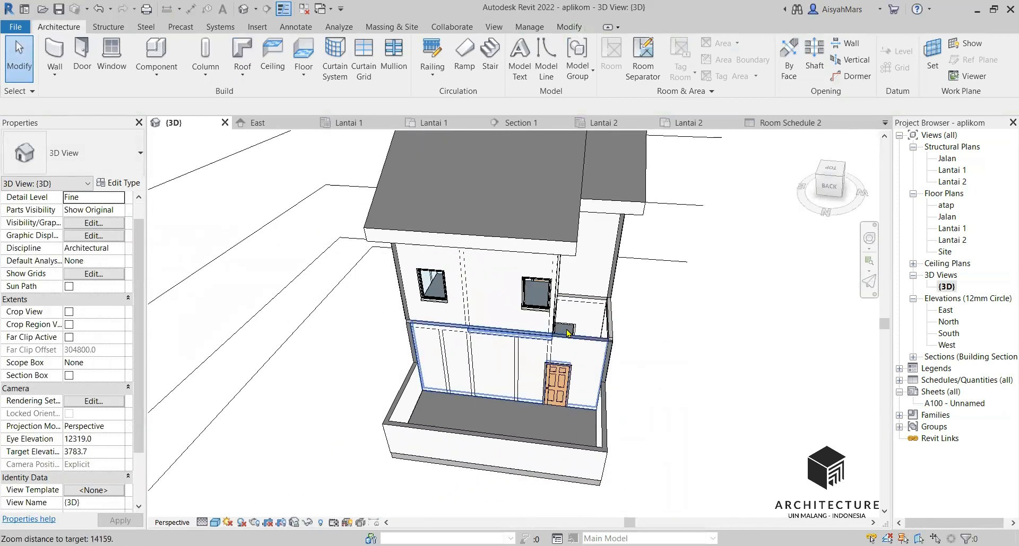
{"action": "middle_click_drag", "start_coordinate": [582, 355], "coordinate": [524, 265], "text": "shift"}
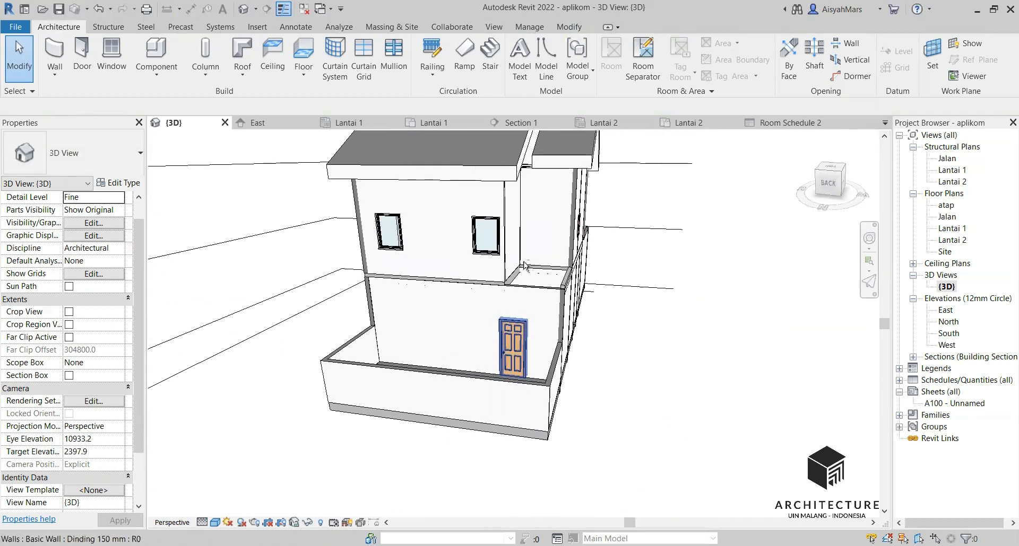
{"action": "scroll", "coordinate": [539, 254], "scroll_direction": "up", "scroll_amount": 5}
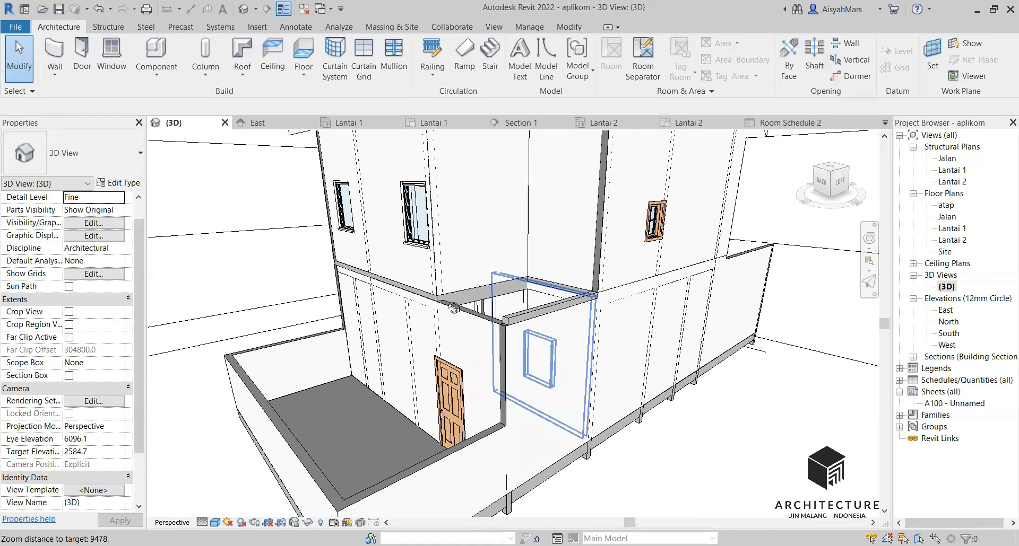
Step: Check the uncovered rear corner in 3D and open the Lantai 2 floor plan around Kamar Mandi 2
{"action": "scroll", "coordinate": [463, 346], "scroll_direction": "down", "scroll_amount": 3}
{"action": "scroll", "coordinate": [447, 283], "scroll_direction": "up", "scroll_amount": 2}
{"action": "middle_click_drag", "start_coordinate": [450, 281], "coordinate": [558, 298], "text": "shift"}
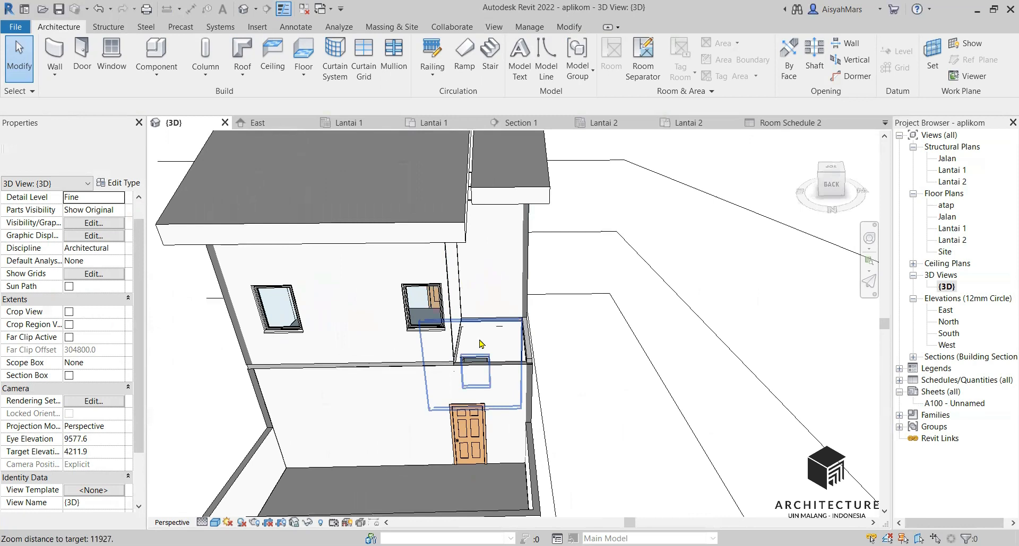
{"action": "scroll", "coordinate": [479, 344], "scroll_direction": "up", "scroll_amount": 4}
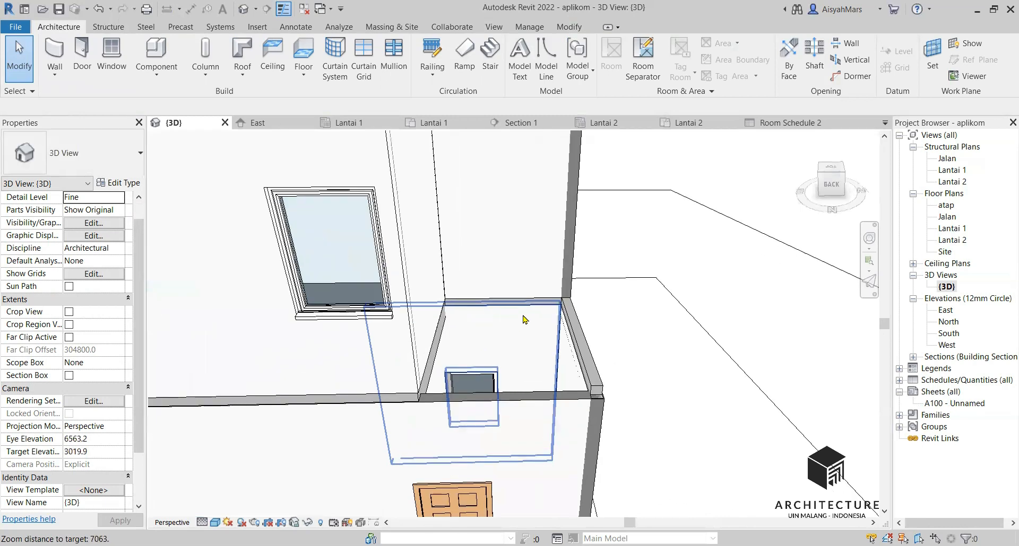
{"action": "left_click", "coordinate": [955, 240]}
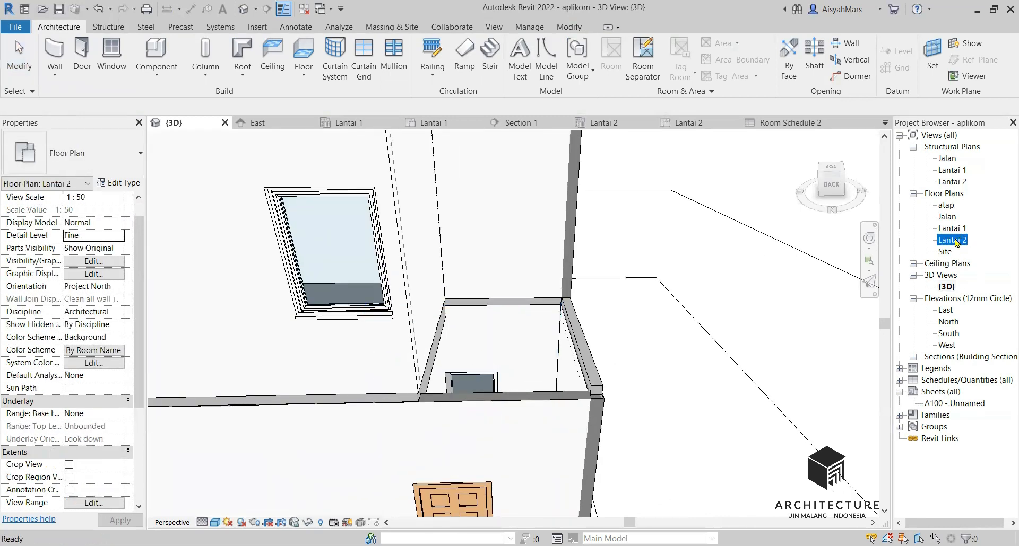
{"action": "double_click", "coordinate": [954, 240]}
{"action": "scroll", "coordinate": [598, 284], "scroll_direction": "down", "scroll_amount": 3}
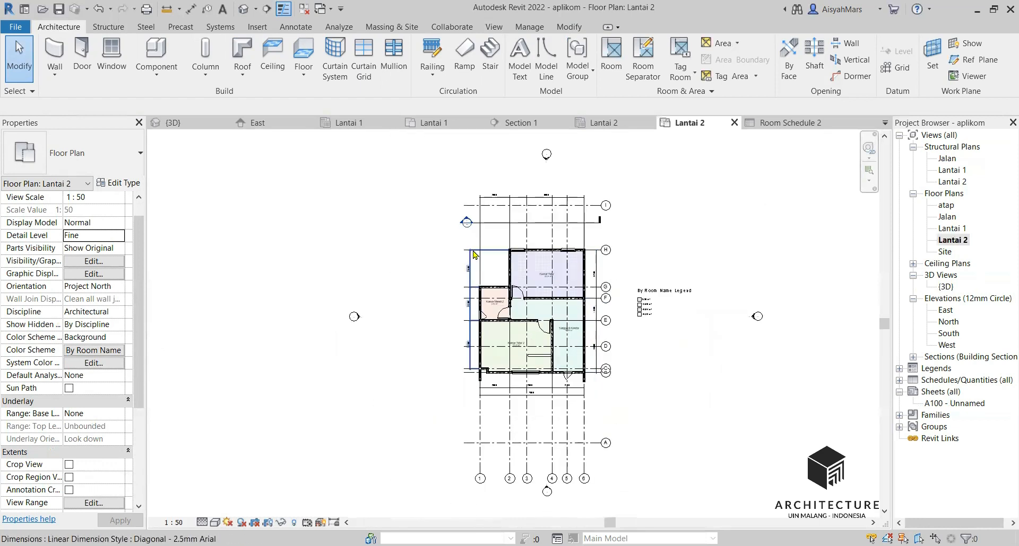
{"action": "scroll", "coordinate": [474, 255], "scroll_direction": "up", "scroll_amount": 5}
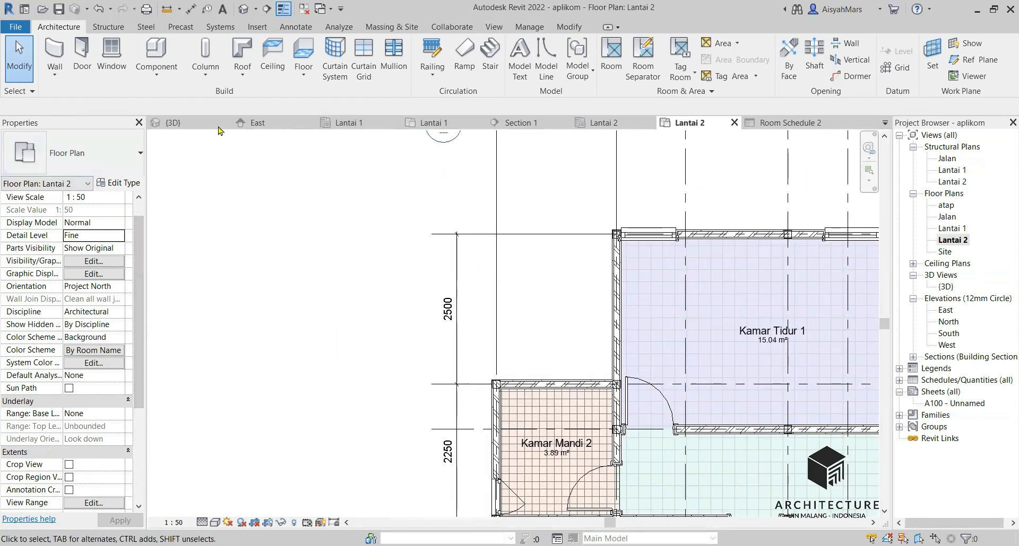
Step: Start a footprint roof on Lantai 2, picking the walls around the open corner, with 0 overhang along Kamar Tidur 1 and Kamar Mandi 2
{"action": "left_click", "coordinate": [241, 51]}
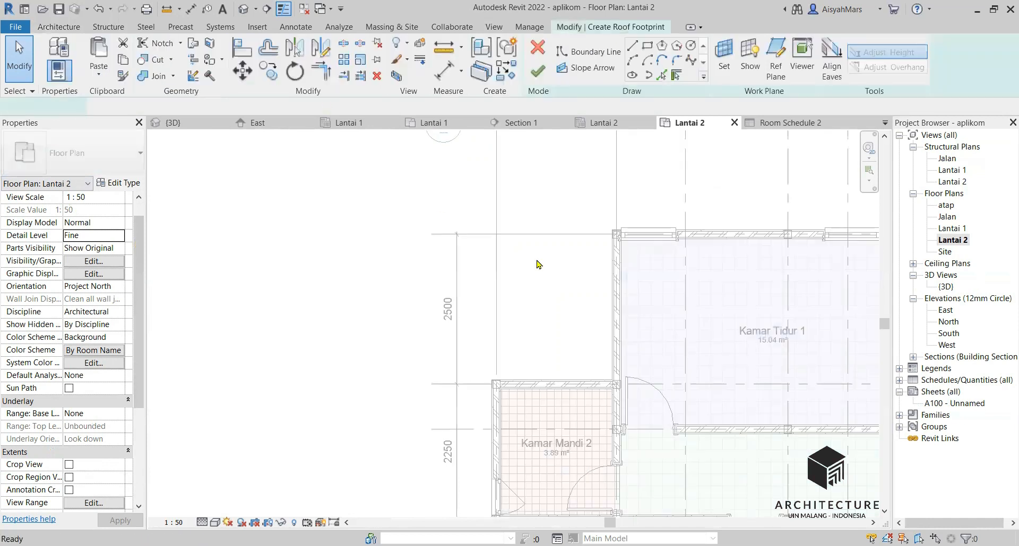
{"action": "left_click", "coordinate": [692, 234]}
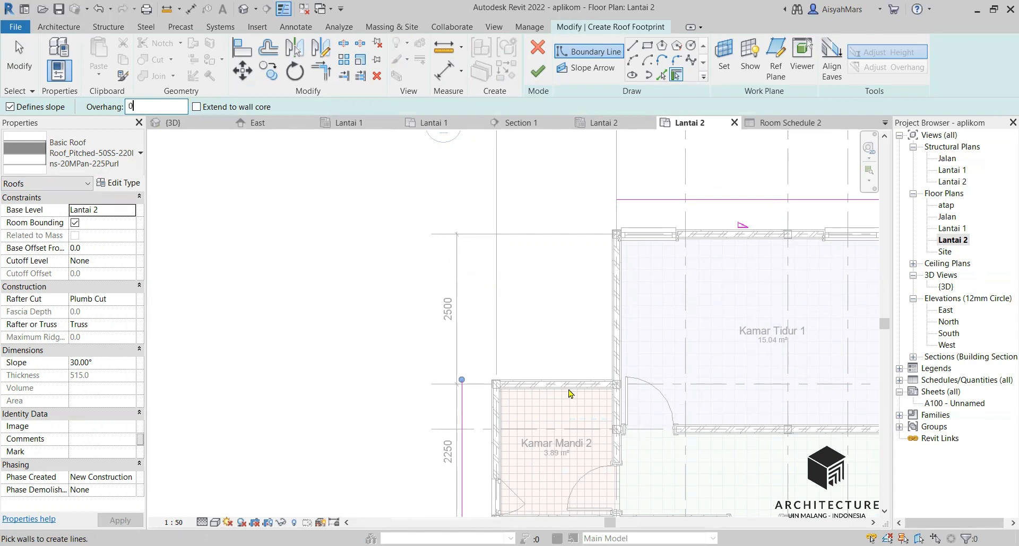
{"action": "left_click", "coordinate": [622, 342]}
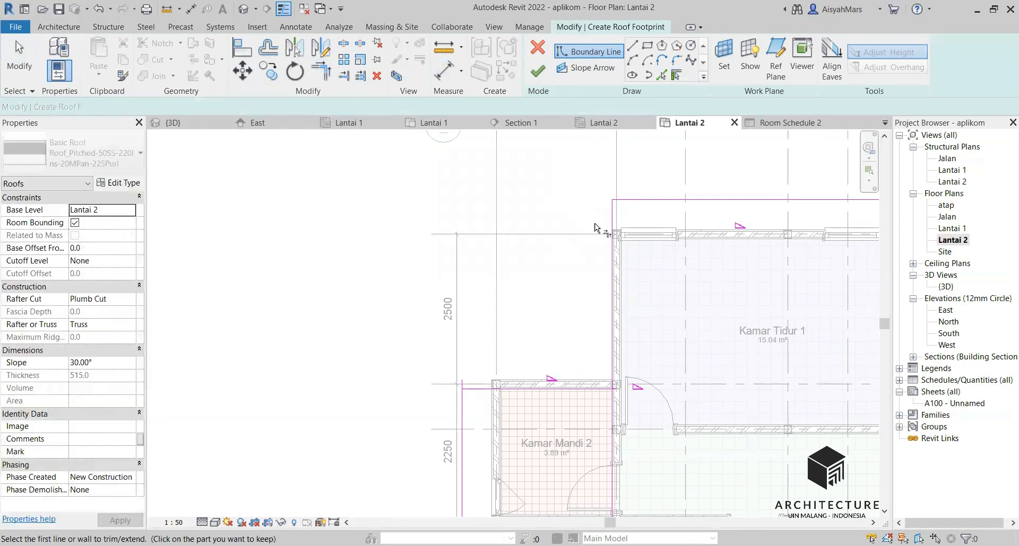
Step: Trim the roof boundary lines into a closed rectangle over the open corner beside Kamar Tidur 1
{"action": "left_click", "coordinate": [620, 201]}
{"action": "left_click", "coordinate": [468, 392]}
{"action": "left_click", "coordinate": [612, 214]}
{"action": "left_click", "coordinate": [605, 201]}
{"action": "left_click", "coordinate": [616, 369]}
{"action": "left_click", "coordinate": [482, 389]}
{"action": "left_click", "coordinate": [462, 340]}
{"action": "scroll", "coordinate": [533, 340], "scroll_direction": "up", "scroll_amount": 1}
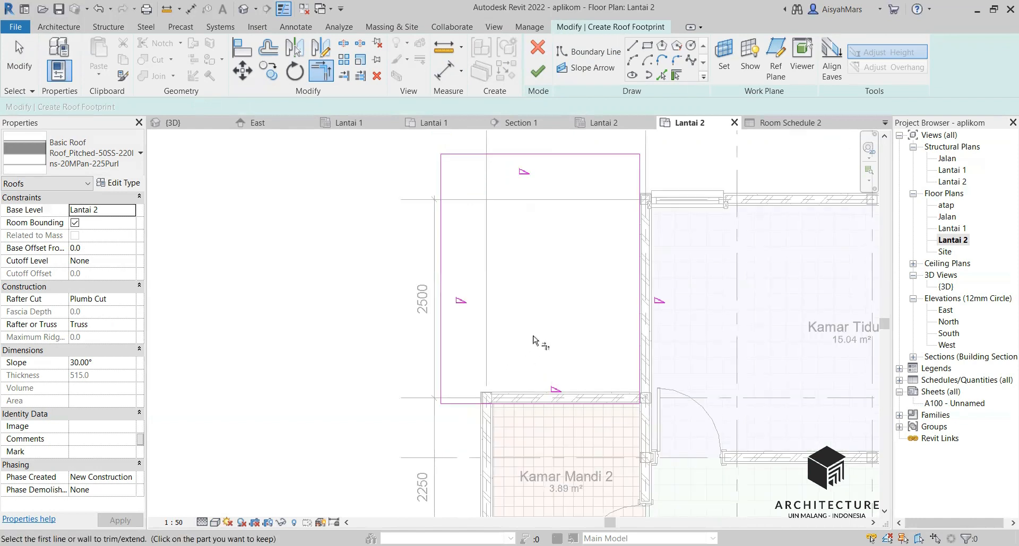
{"action": "scroll", "coordinate": [536, 341], "scroll_direction": "down", "scroll_amount": 1}
{"action": "key", "text": "Escape"}
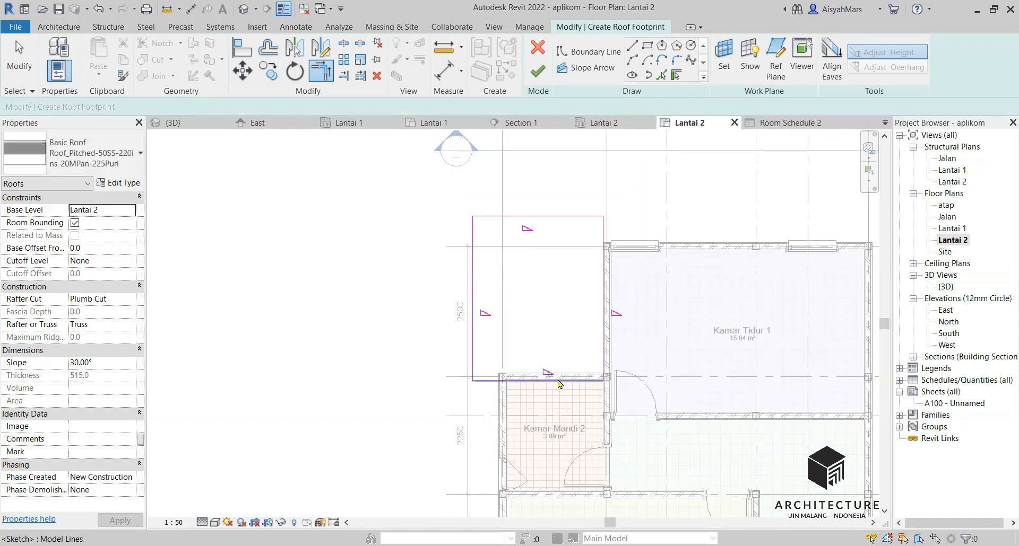
{"action": "key", "text": "Escape"}
Step: Align the roof boundary line at Kamar Mandi 2 with the outer face of its Dinding 150 mm wall
{"action": "key", "text": "a"}
{"action": "key", "text": "l"}
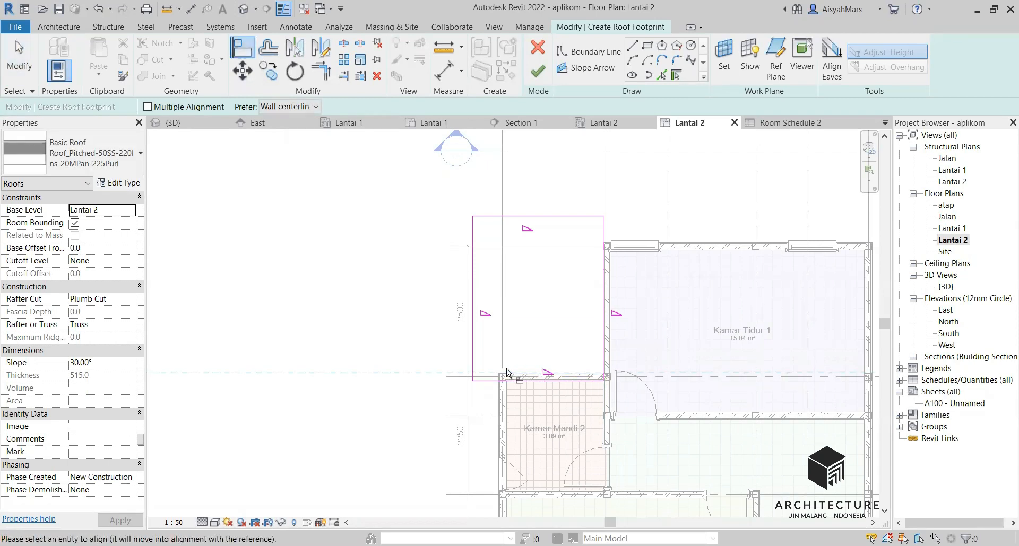
{"action": "left_click", "coordinate": [488, 380]}
{"action": "scroll", "coordinate": [489, 377], "scroll_direction": "up", "scroll_amount": 1}
{"action": "scroll", "coordinate": [491, 376], "scroll_direction": "up", "scroll_amount": 3}
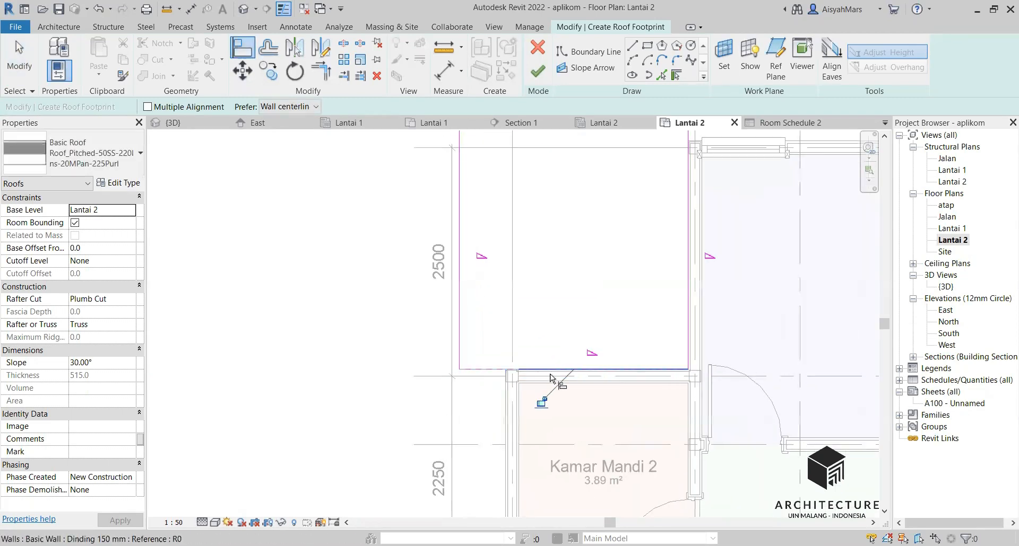
{"action": "scroll", "coordinate": [461, 433], "scroll_direction": "down", "scroll_amount": 2}
{"action": "scroll", "coordinate": [460, 435], "scroll_direction": "down", "scroll_amount": 1}
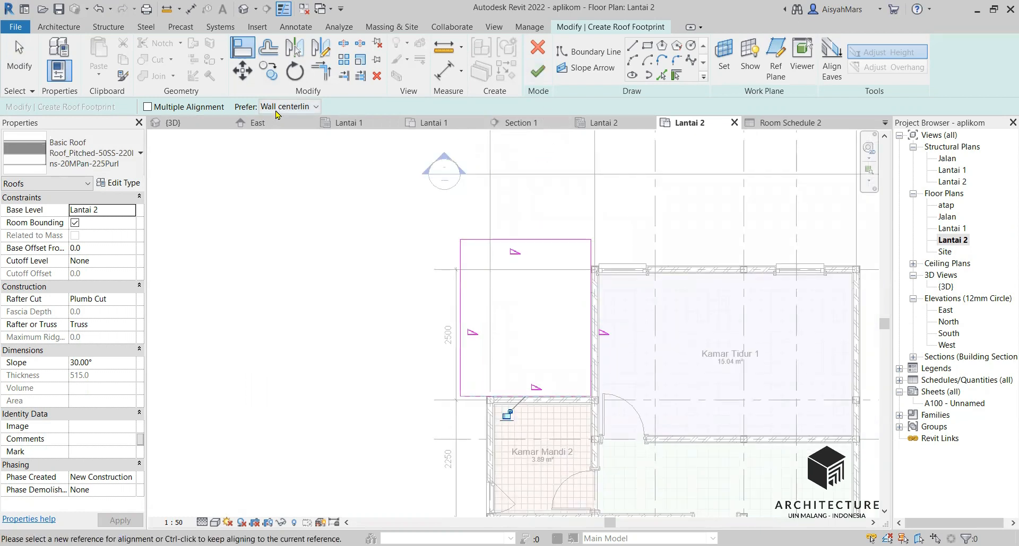
{"action": "left_click", "coordinate": [464, 330]}
{"action": "key", "text": "Escape"}
{"action": "key", "text": "Escape"}
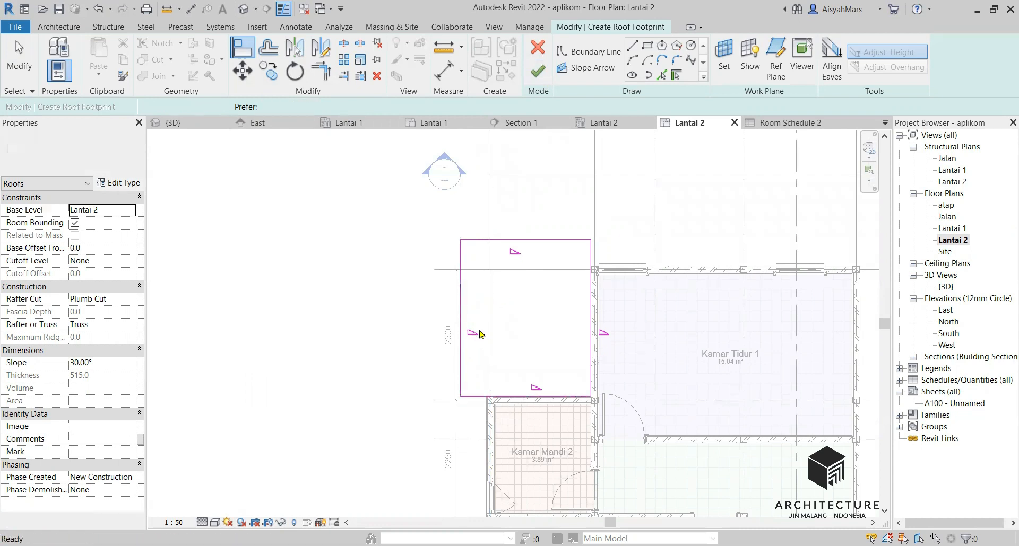
Step: Remove the slope from every roof boundary edge except the rear one and finish the roof
{"action": "left_click", "coordinate": [471, 333]}
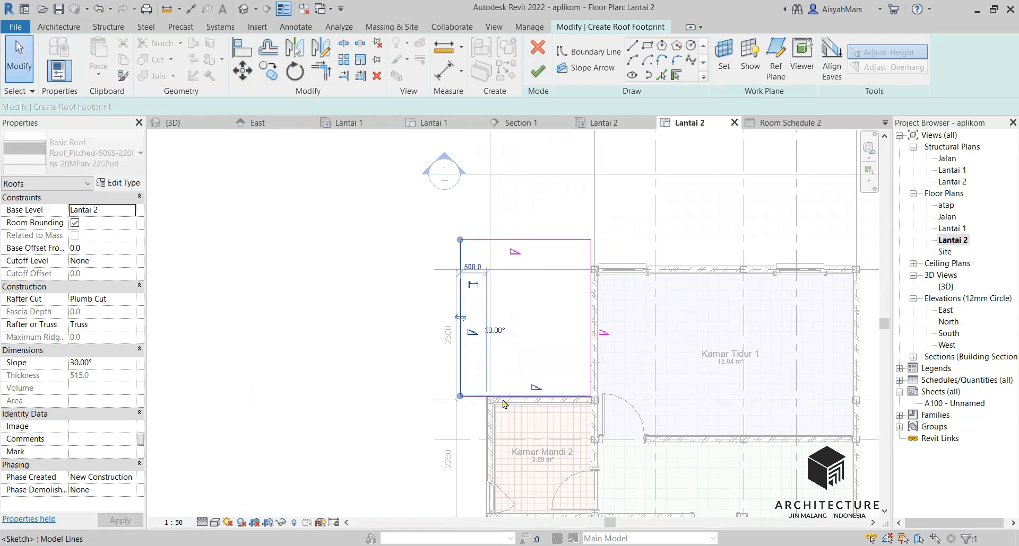
{"action": "left_click", "coordinate": [590, 356], "text": "ctrl"}
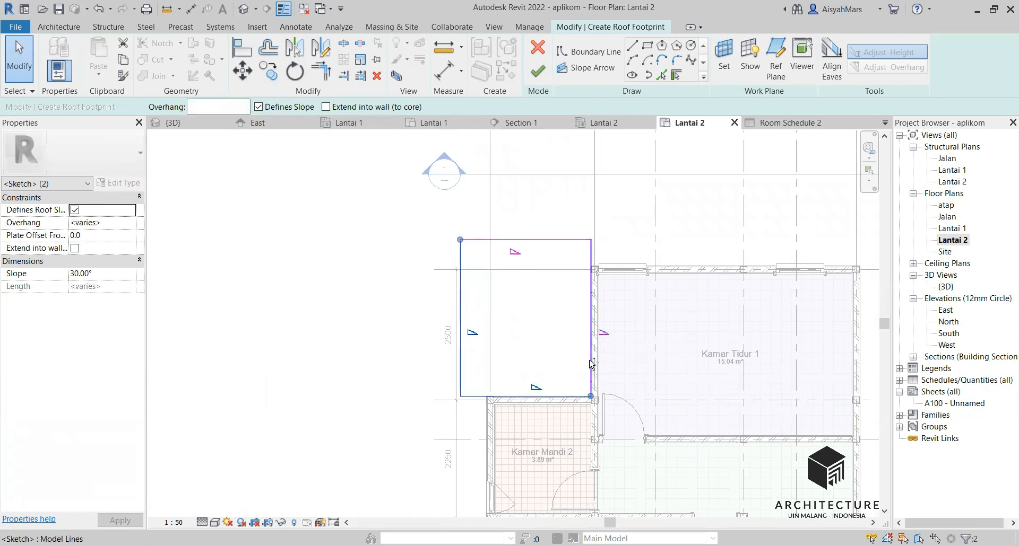
{"action": "left_click", "coordinate": [259, 106]}
{"action": "left_click", "coordinate": [345, 232]}
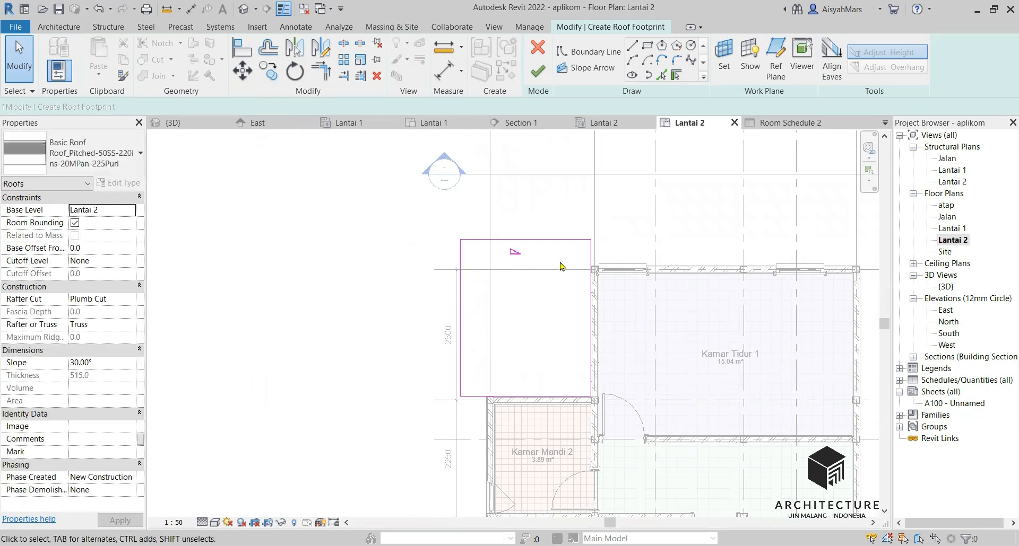
{"action": "left_click", "coordinate": [538, 79]}
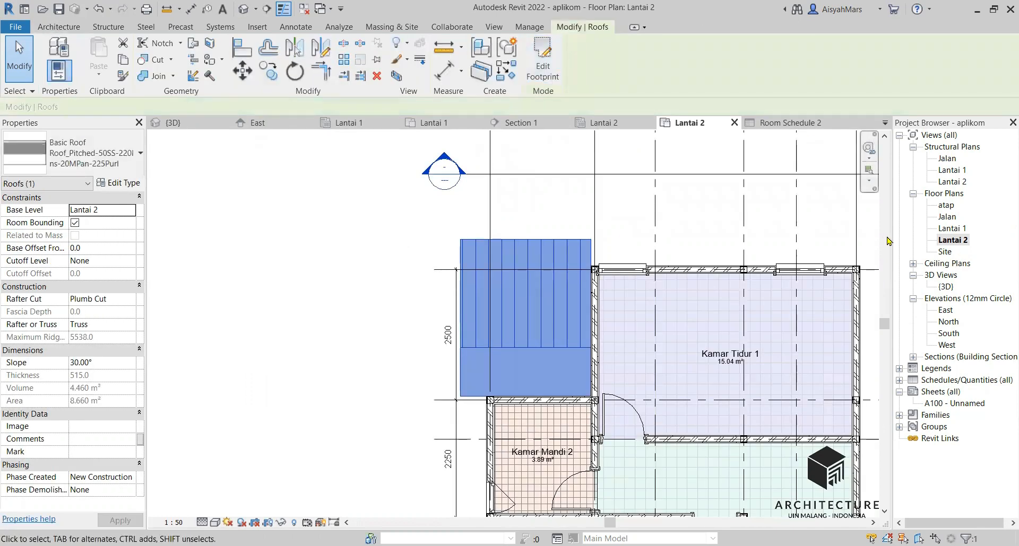
Step: Open the {3D} view and examine the new lean-to roof over the rear corner
{"action": "scroll", "coordinate": [663, 276], "scroll_direction": "down", "scroll_amount": 4}
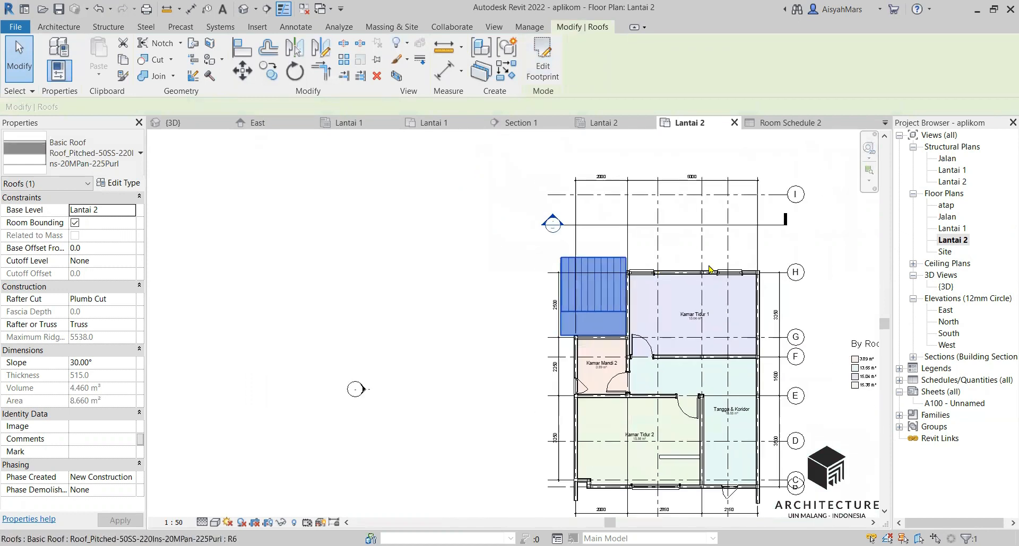
{"action": "double_click", "coordinate": [950, 285]}
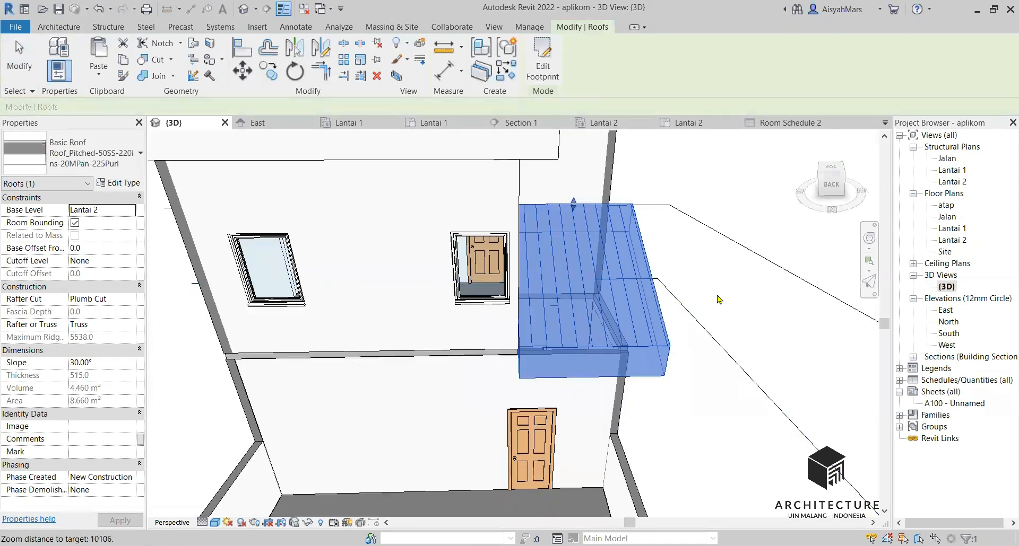
{"action": "left_click", "coordinate": [718, 300]}
{"action": "scroll", "coordinate": [678, 303], "scroll_direction": "down", "scroll_amount": 4}
{"action": "middle_click_drag", "start_coordinate": [592, 273], "coordinate": [584, 318], "text": "shift"}
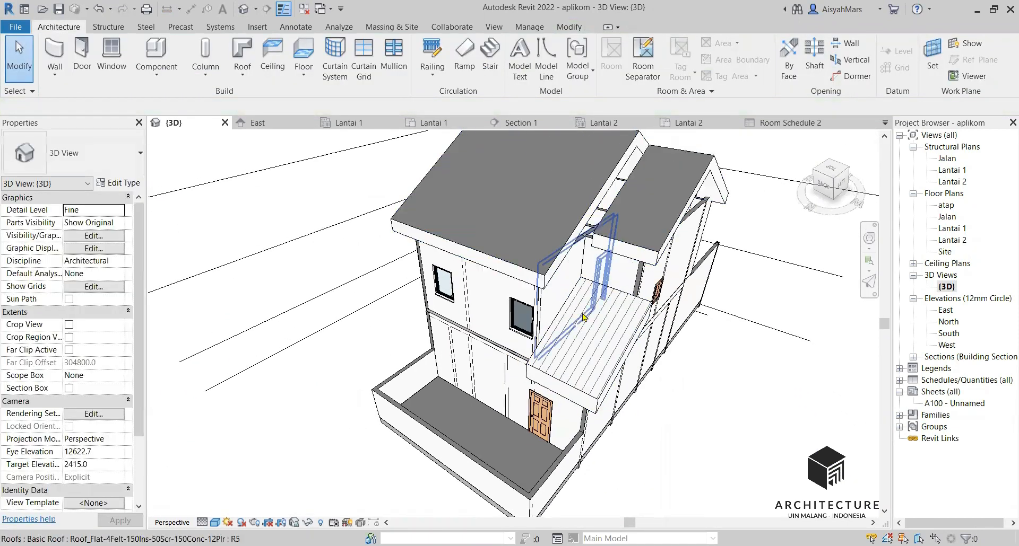
{"action": "left_click", "coordinate": [595, 326]}
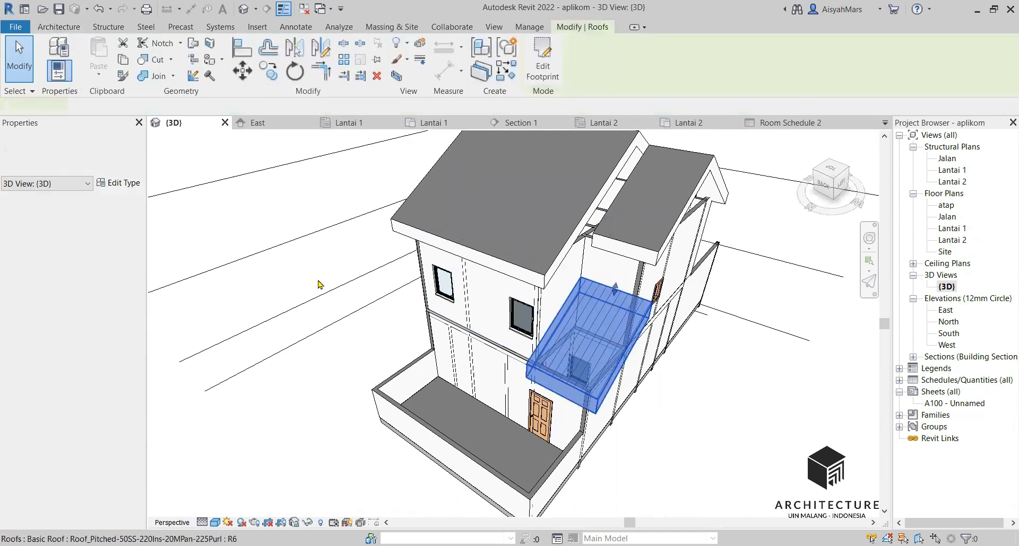
Step: Change the main roof on the atap level to the type Roof_Pitched-50SS-220Ins-20MPan-225Purl
{"action": "left_click", "coordinate": [448, 205]}
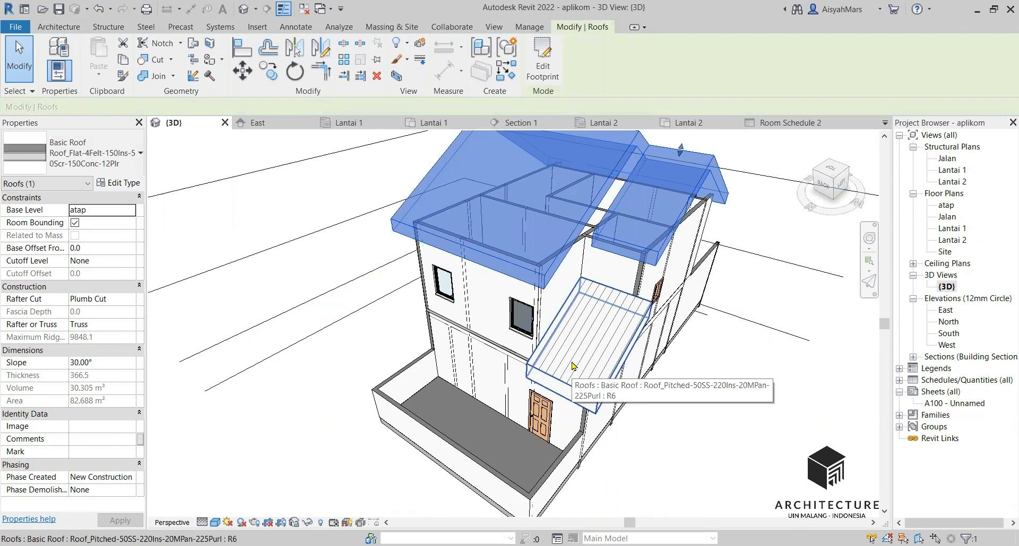
{"action": "left_click", "coordinate": [118, 164]}
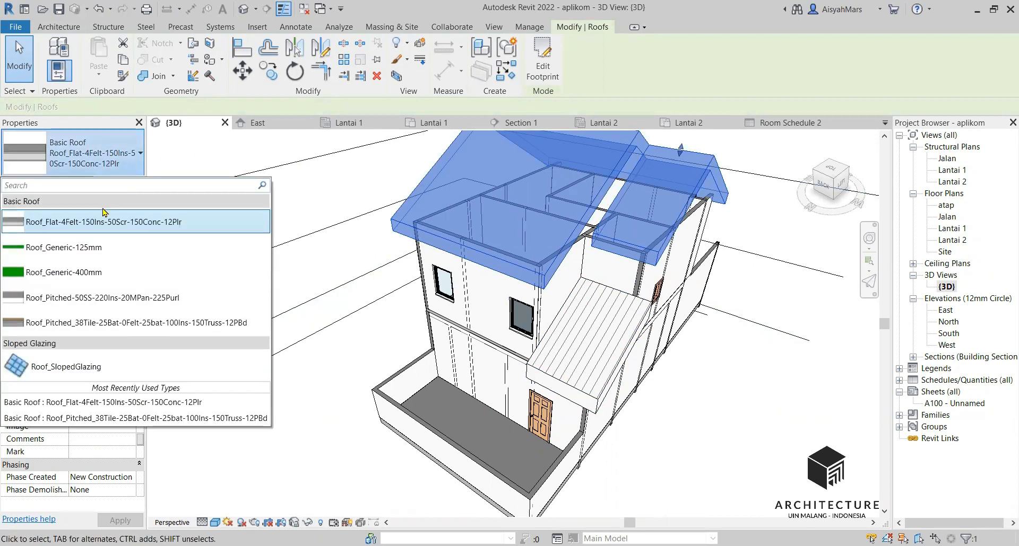
{"action": "left_click", "coordinate": [89, 300]}
{"action": "left_click", "coordinate": [242, 236]}
Step: Duplicate the main roof's type under the name "atap genteng"
{"action": "scroll", "coordinate": [528, 357], "scroll_direction": "down", "scroll_amount": 3}
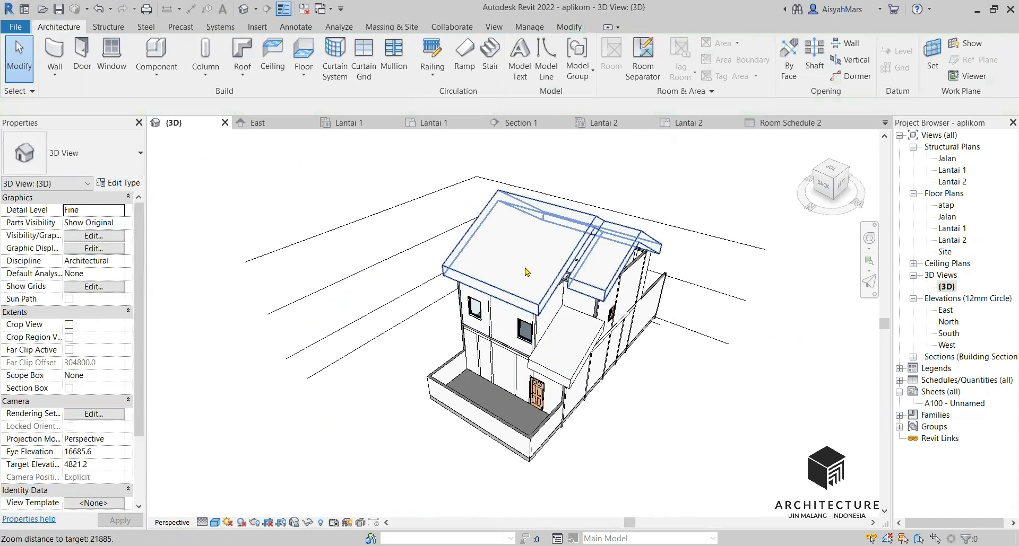
{"action": "left_click", "coordinate": [453, 275]}
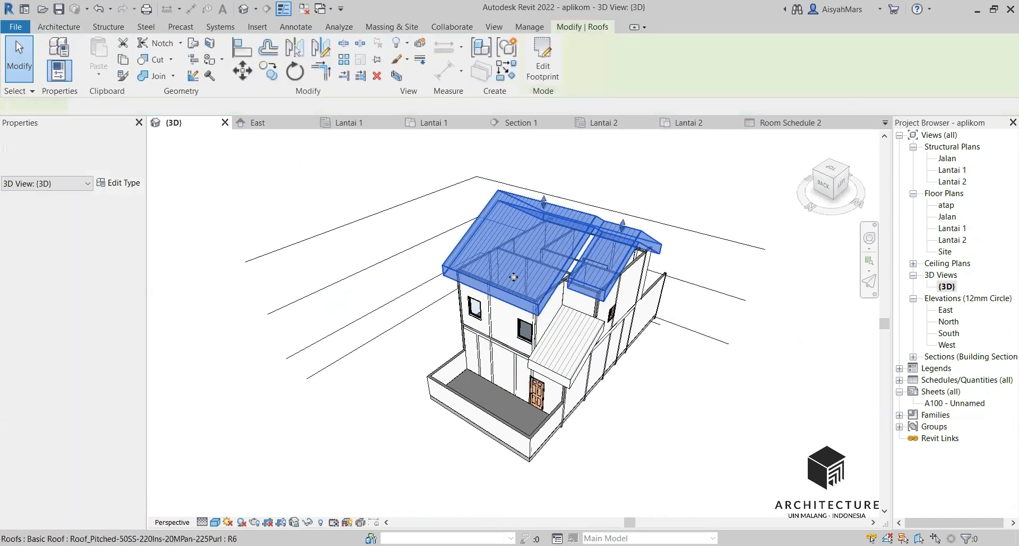
{"action": "left_click", "coordinate": [124, 186]}
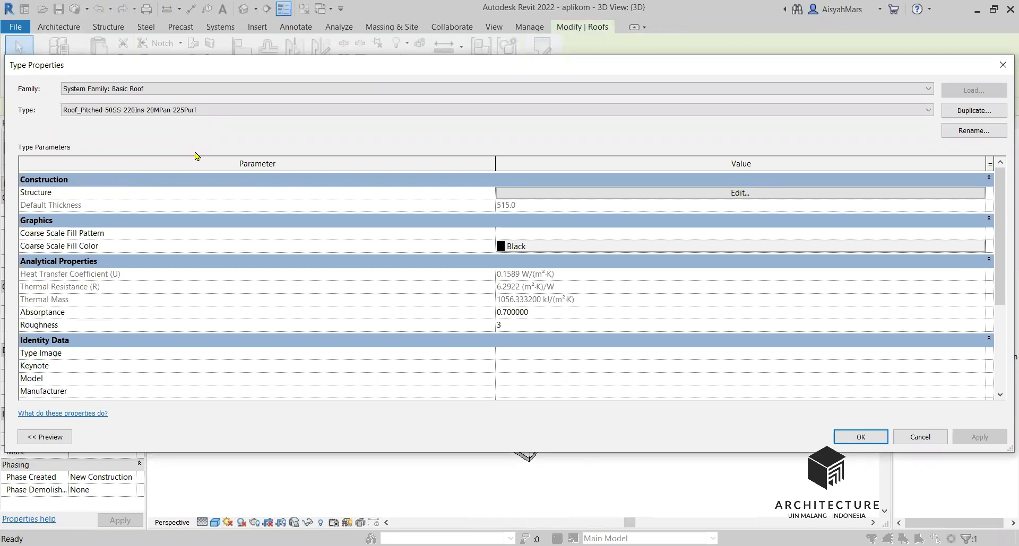
{"action": "left_click", "coordinate": [974, 111]}
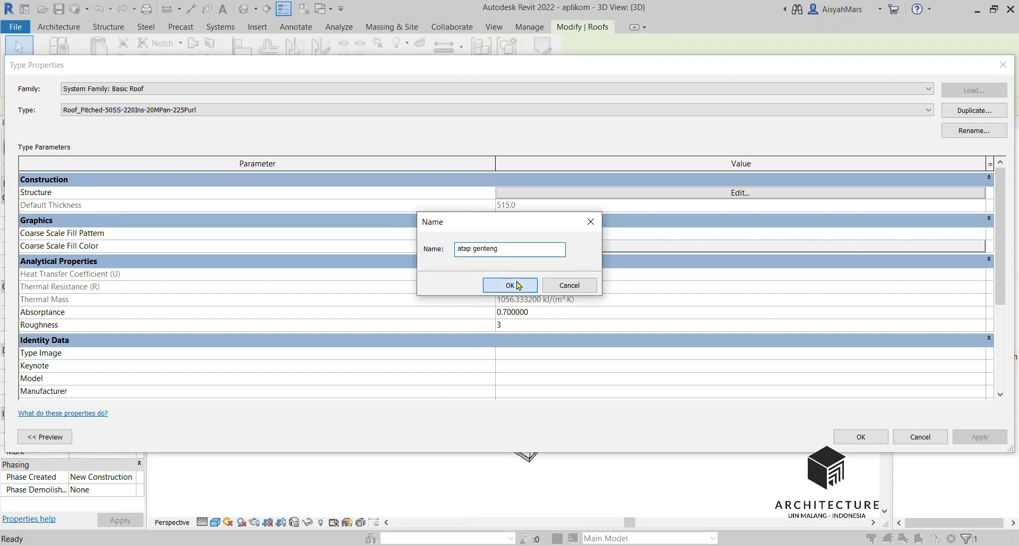
{"action": "left_click", "coordinate": [517, 285]}
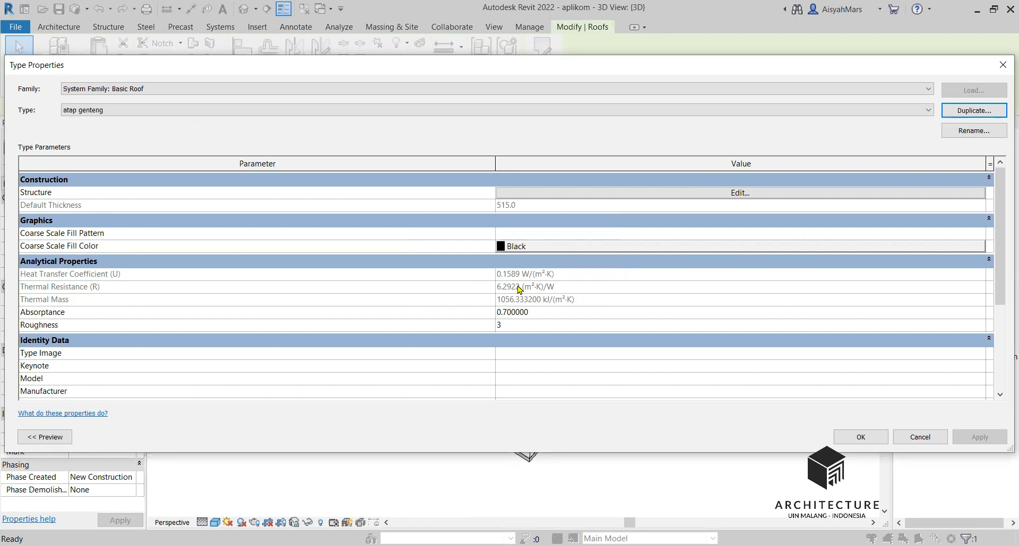
Step: Delete the Rigid insulation Thermal/Air Layer from the atap genteng roof structure
{"action": "left_click", "coordinate": [647, 193]}
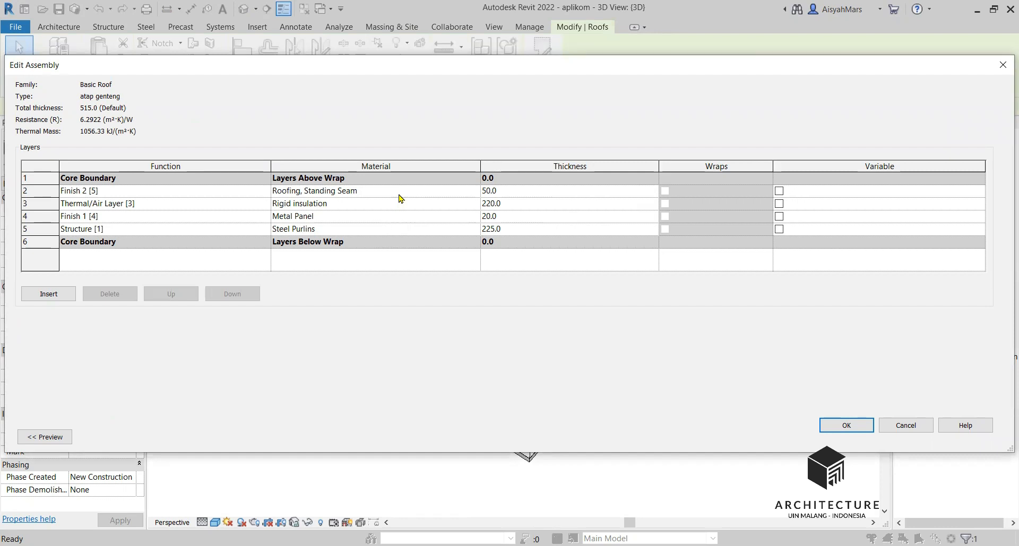
{"action": "left_click", "coordinate": [399, 193]}
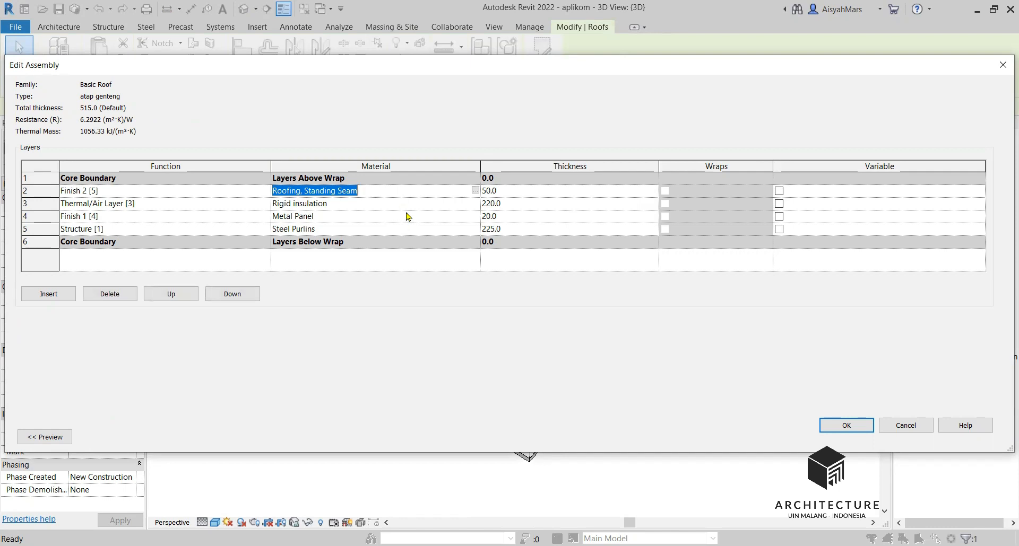
{"action": "left_click", "coordinate": [107, 205]}
{"action": "left_click", "coordinate": [50, 204]}
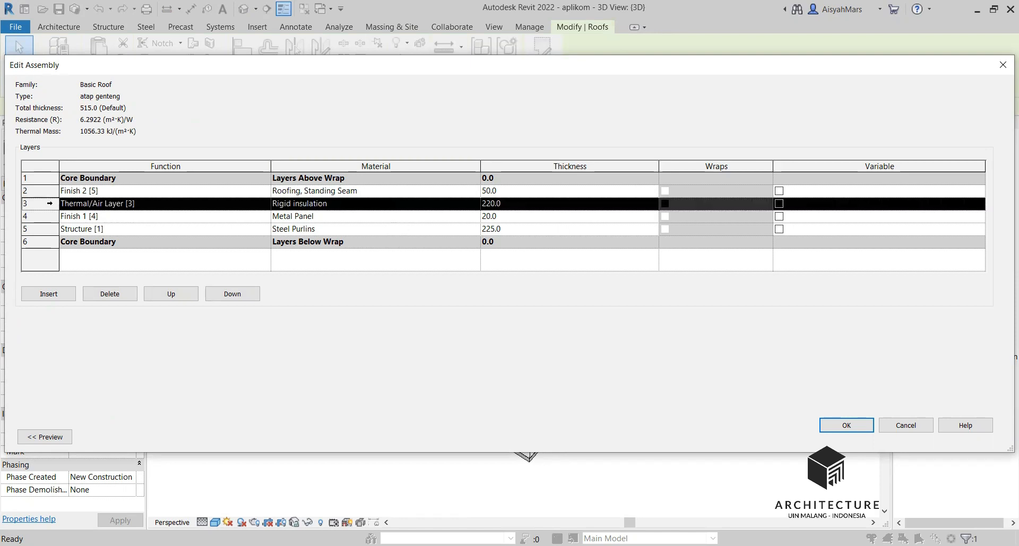
{"action": "left_click", "coordinate": [111, 293]}
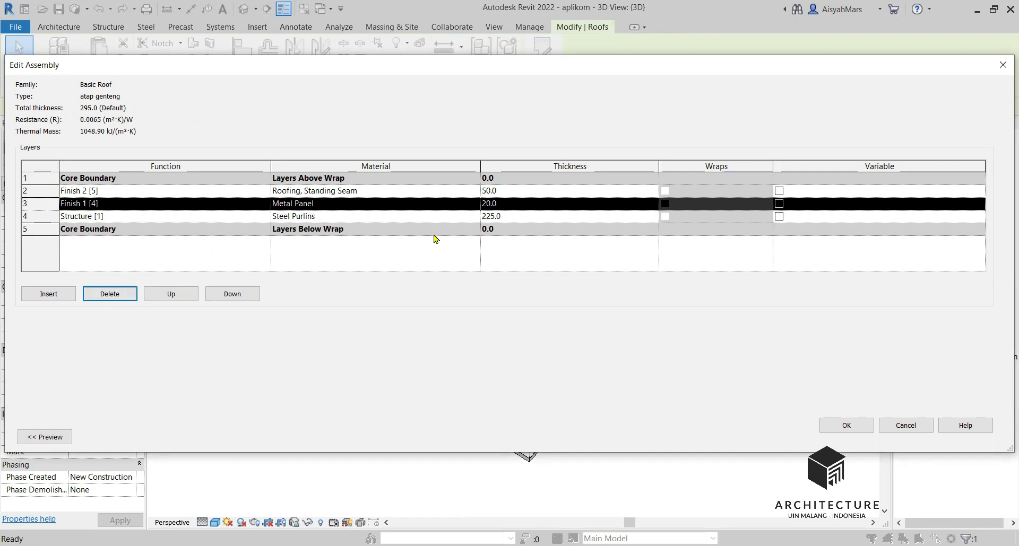
Step: Set the foreground surface pattern of the Roofing, Standing Seam material in the atap genteng structure to the SpanishTile model pattern
{"action": "left_click", "coordinate": [493, 191]}
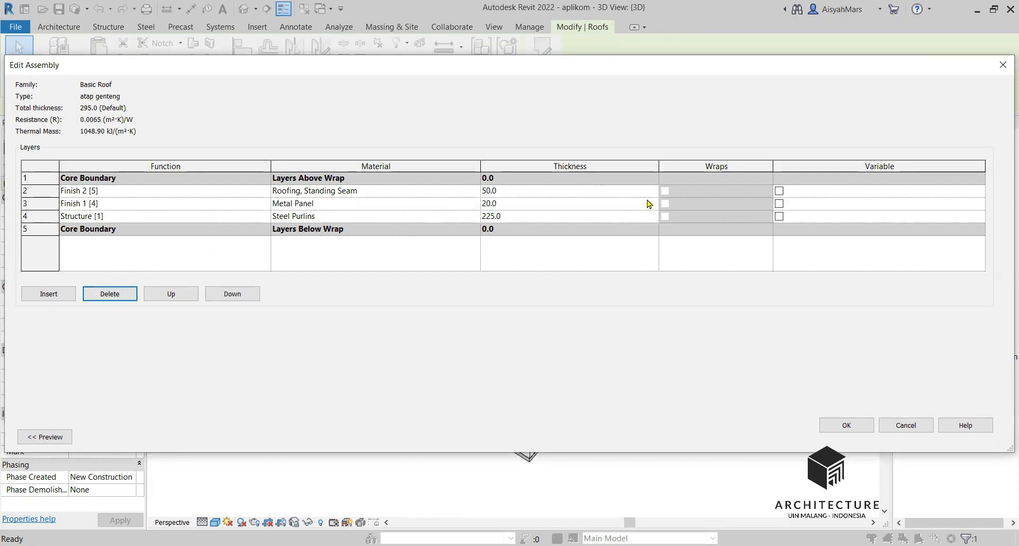
{"action": "left_click", "coordinate": [475, 192]}
{"action": "left_click", "coordinate": [475, 190]}
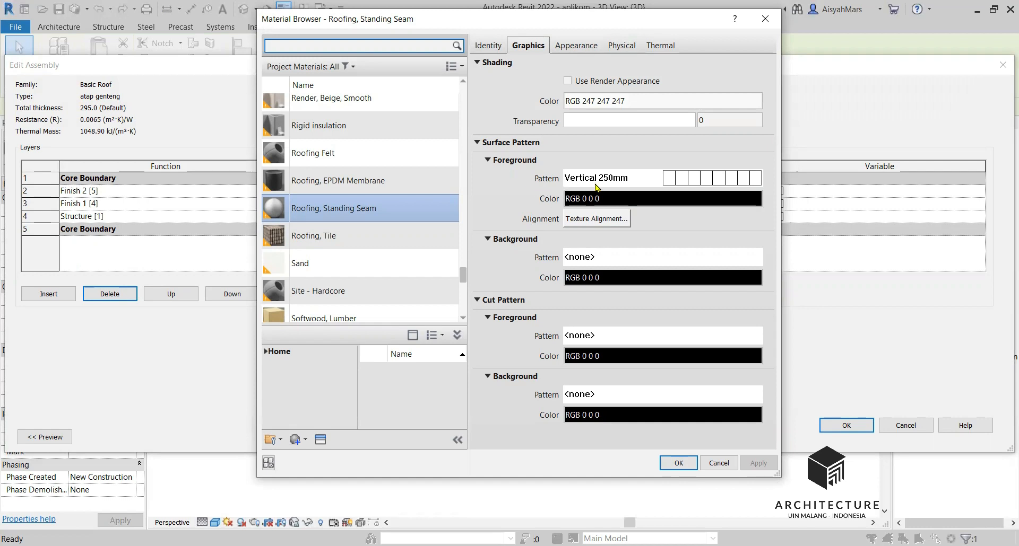
{"action": "left_click", "coordinate": [616, 183]}
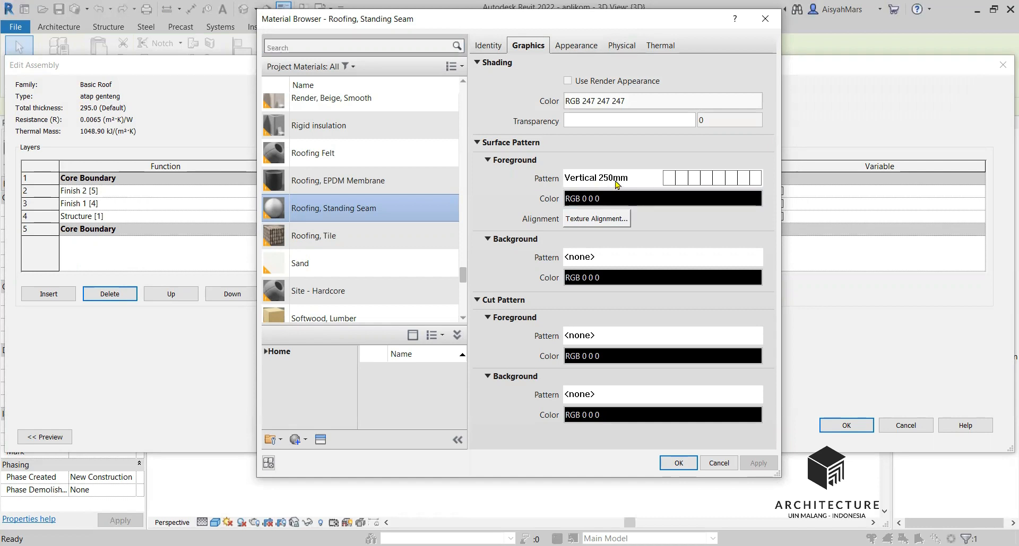
{"action": "scroll", "coordinate": [534, 245], "scroll_direction": "down", "scroll_amount": 2}
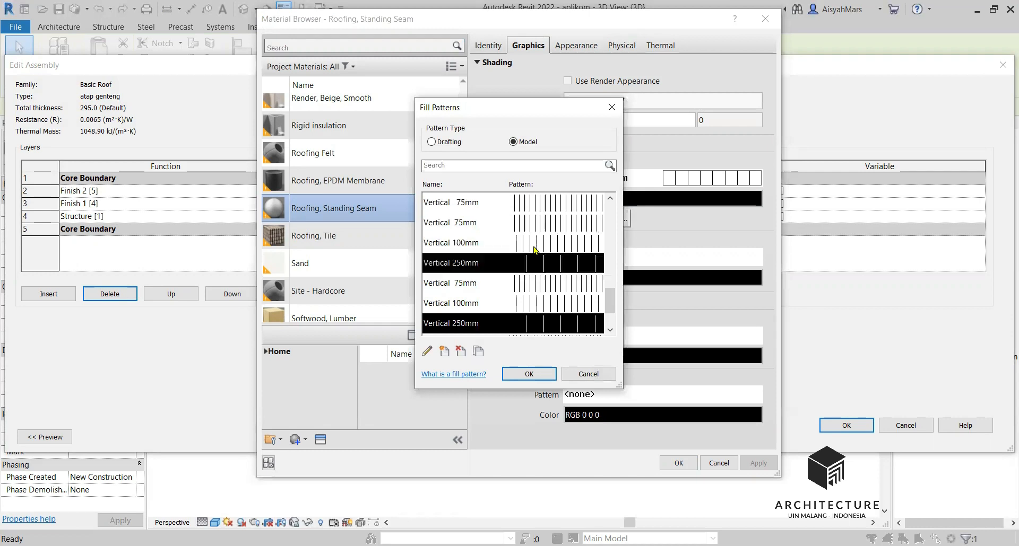
{"action": "scroll", "coordinate": [534, 247], "scroll_direction": "up", "scroll_amount": 2}
{"action": "scroll", "coordinate": [535, 249], "scroll_direction": "down", "scroll_amount": 2}
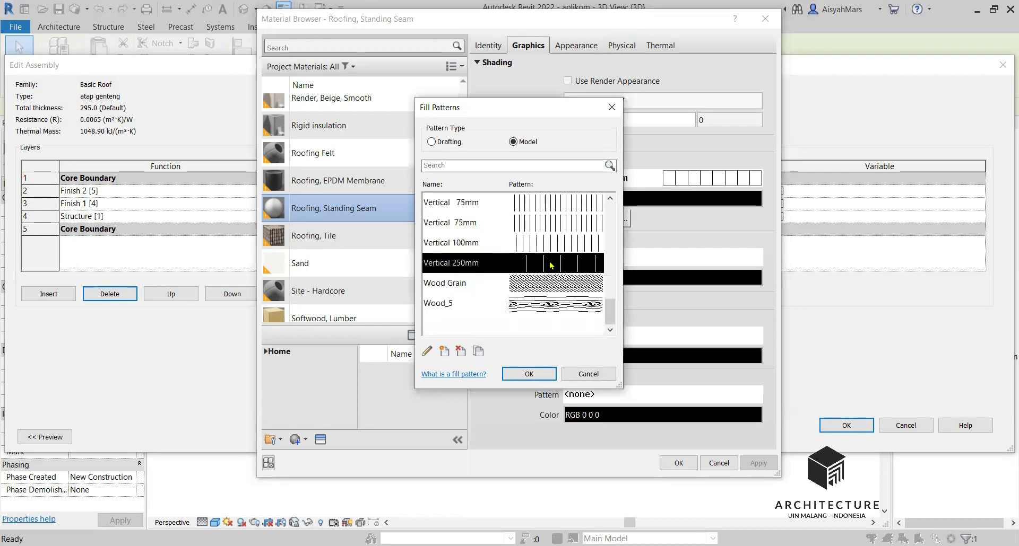
{"action": "scroll", "coordinate": [615, 313], "scroll_direction": "up", "scroll_amount": 4}
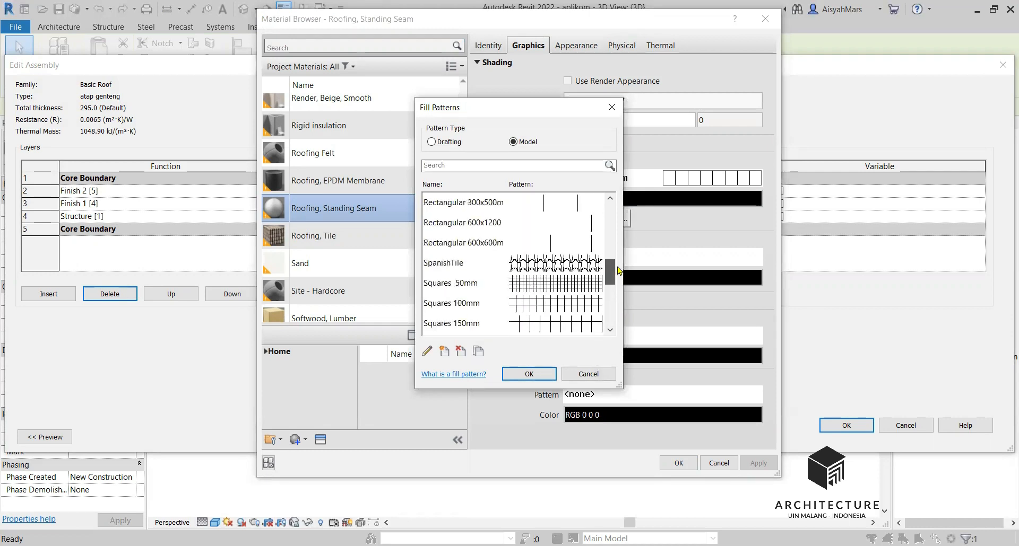
{"action": "left_click", "coordinate": [558, 263]}
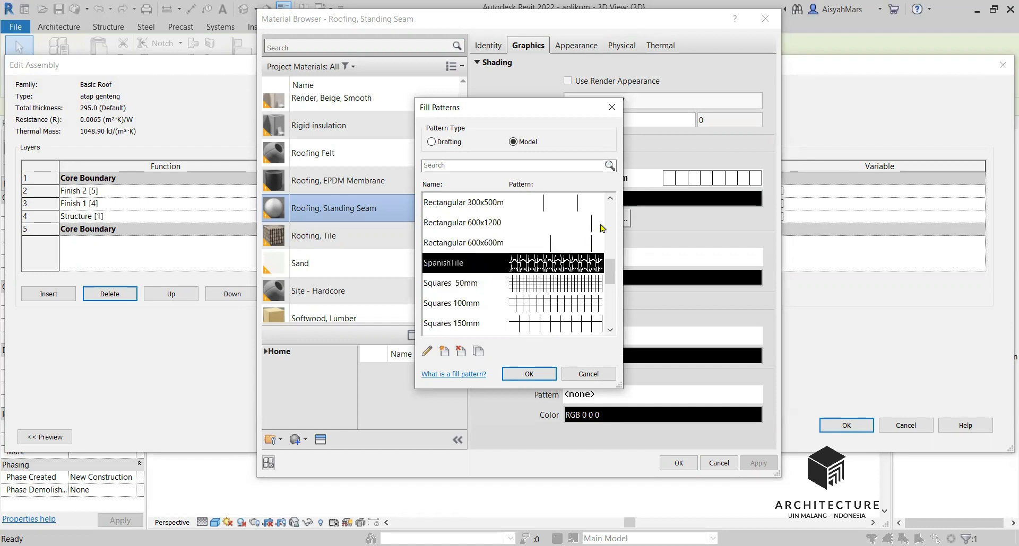
{"action": "left_click_drag", "start_coordinate": [608, 265], "coordinate": [610, 212]}
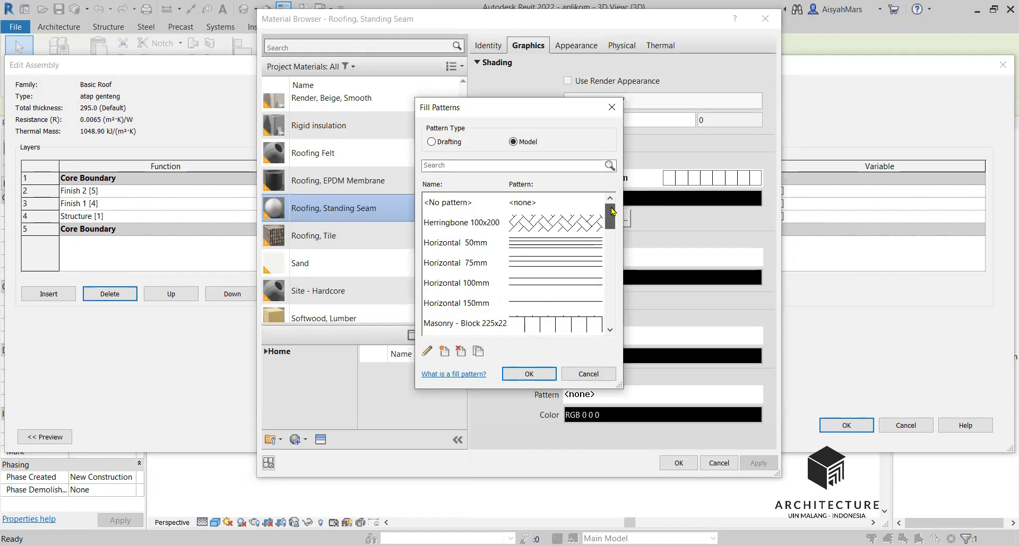
{"action": "left_click", "coordinate": [512, 374]}
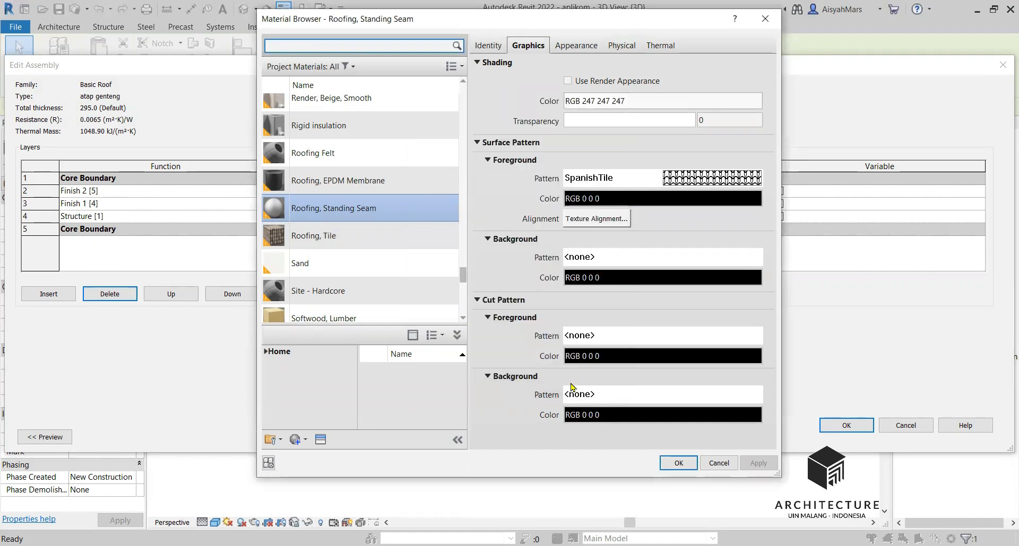
{"action": "left_click", "coordinate": [668, 464]}
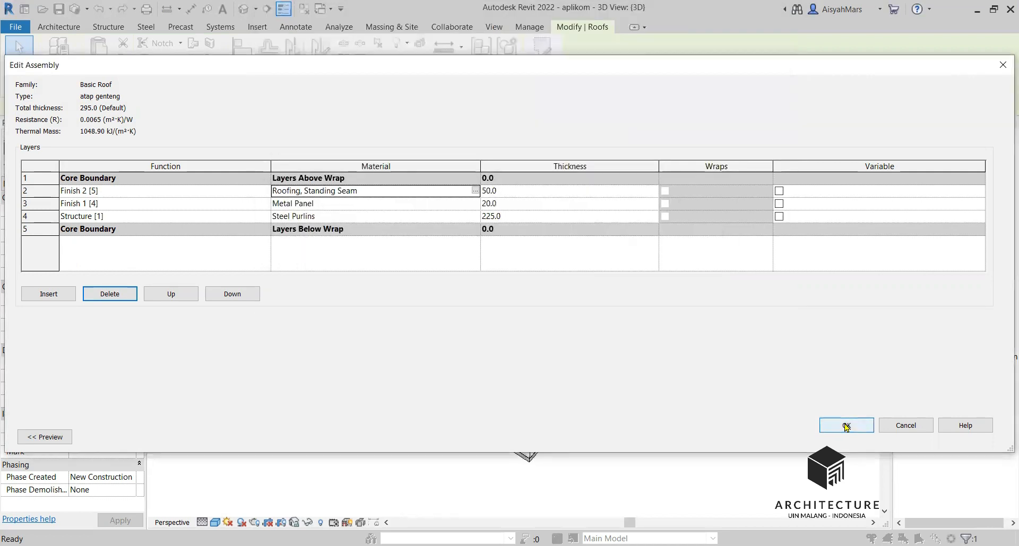
{"action": "left_click", "coordinate": [845, 426]}
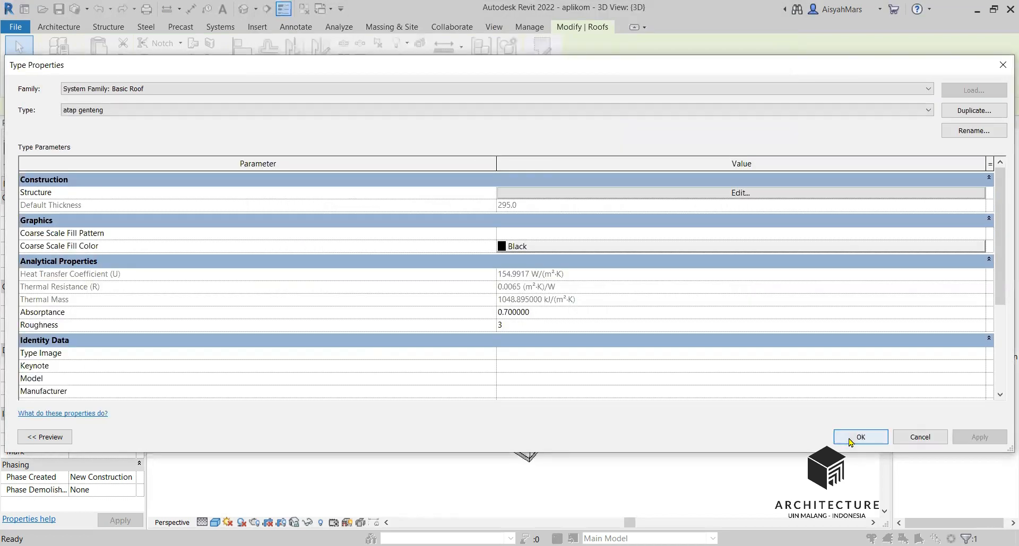
{"action": "left_click", "coordinate": [860, 437]}
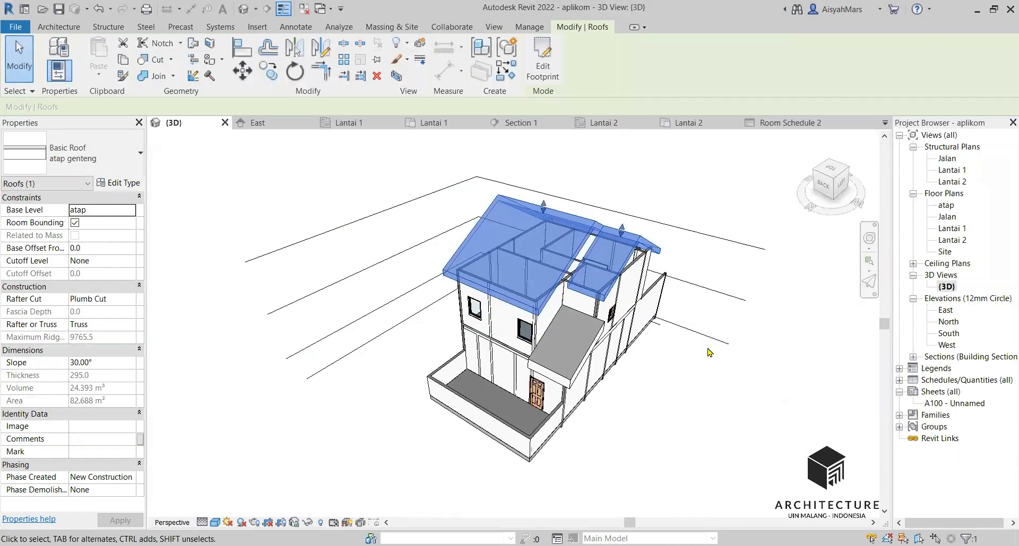
Step: Set the detail level of the {3D} view to Medium
{"action": "left_click", "coordinate": [702, 353]}
{"action": "scroll", "coordinate": [513, 269], "scroll_direction": "up", "scroll_amount": 2}
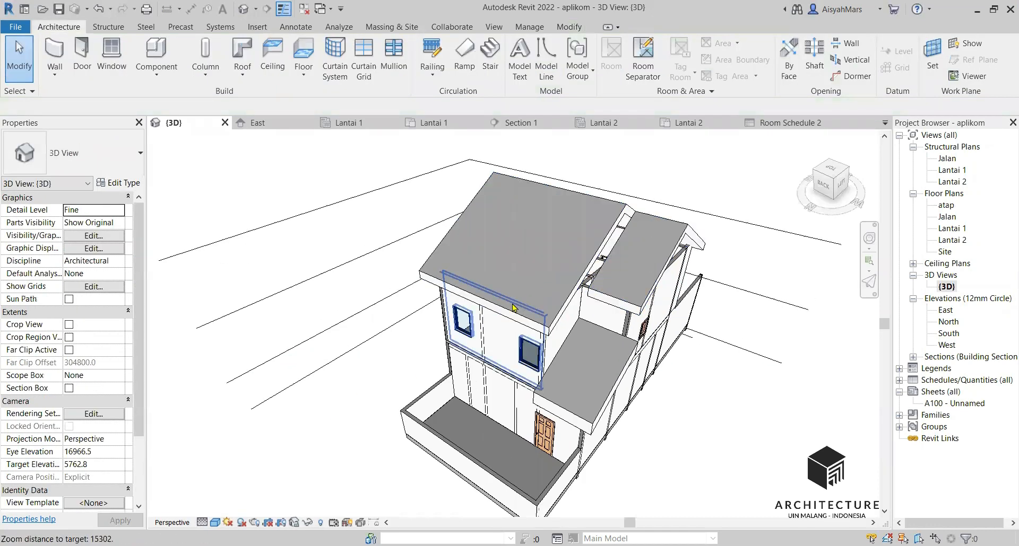
{"action": "scroll", "coordinate": [522, 300], "scroll_direction": "up", "scroll_amount": 3}
{"action": "scroll", "coordinate": [532, 305], "scroll_direction": "up", "scroll_amount": 1}
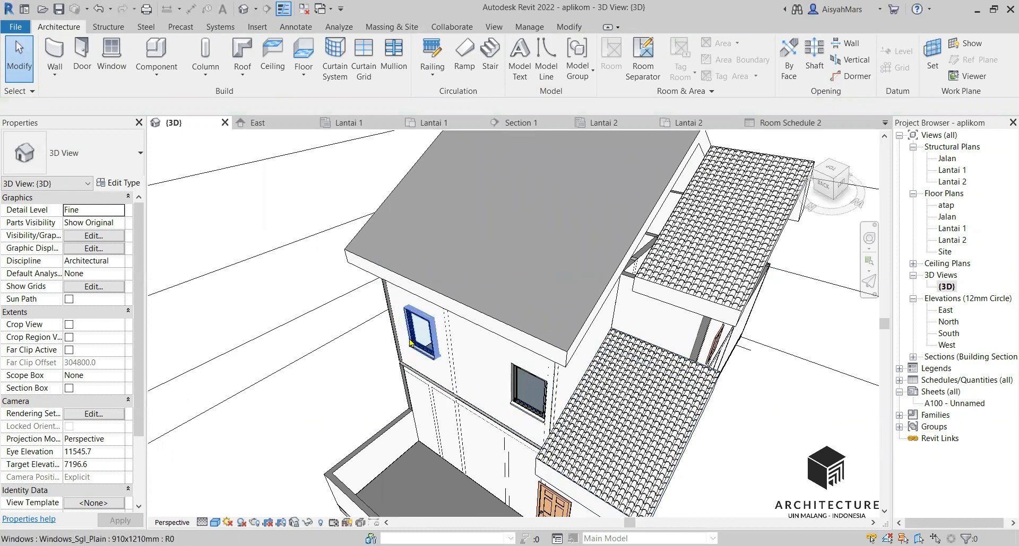
{"action": "scroll", "coordinate": [371, 331], "scroll_direction": "down", "scroll_amount": 1}
{"action": "scroll", "coordinate": [371, 331], "scroll_direction": "down", "scroll_amount": 1}
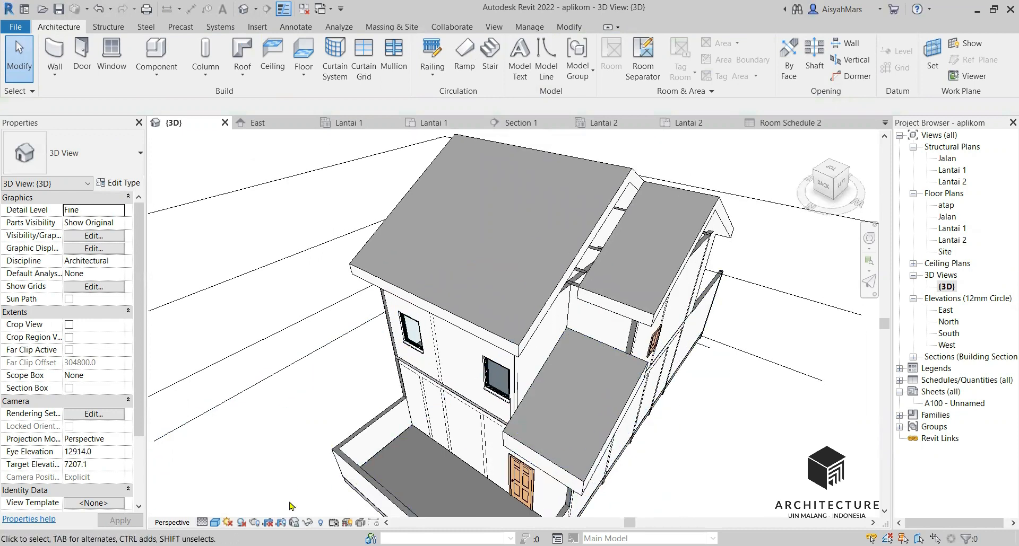
{"action": "left_click", "coordinate": [202, 524]}
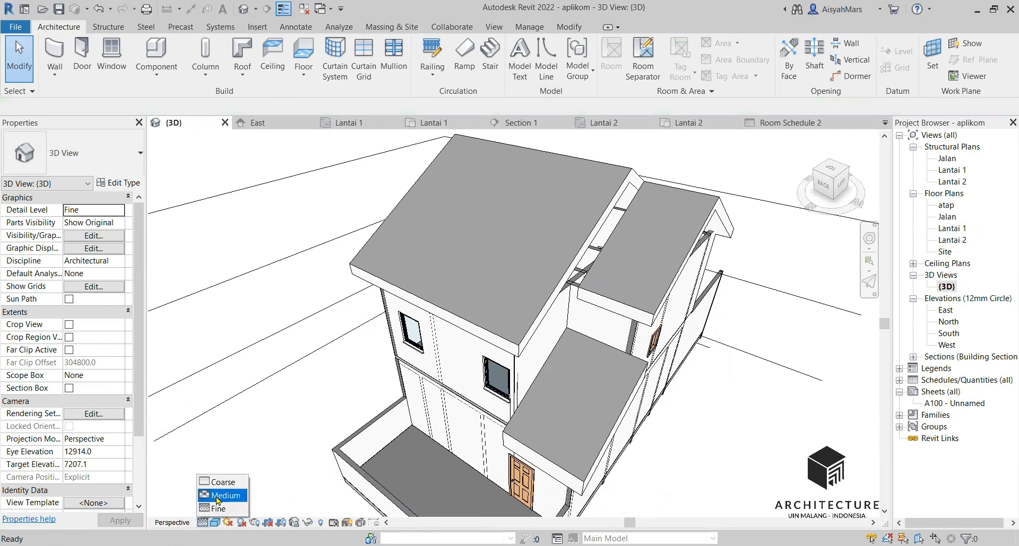
{"action": "left_click", "coordinate": [220, 500]}
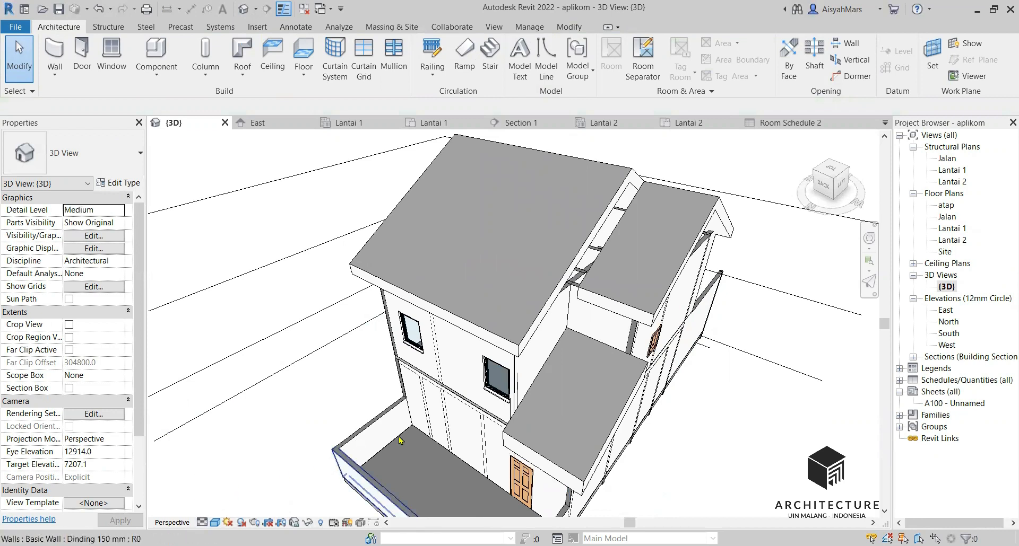
Step: Examine the tile pattern and the eaves of the main and lean-to roofs from several sides
{"action": "scroll", "coordinate": [562, 416], "scroll_direction": "up", "scroll_amount": 2}
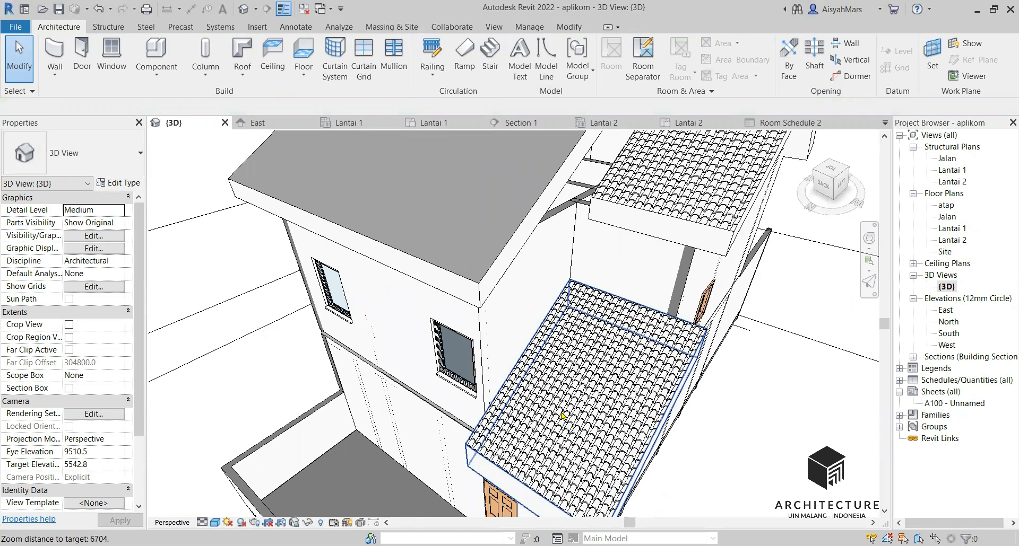
{"action": "scroll", "coordinate": [413, 208], "scroll_direction": "up", "scroll_amount": 2}
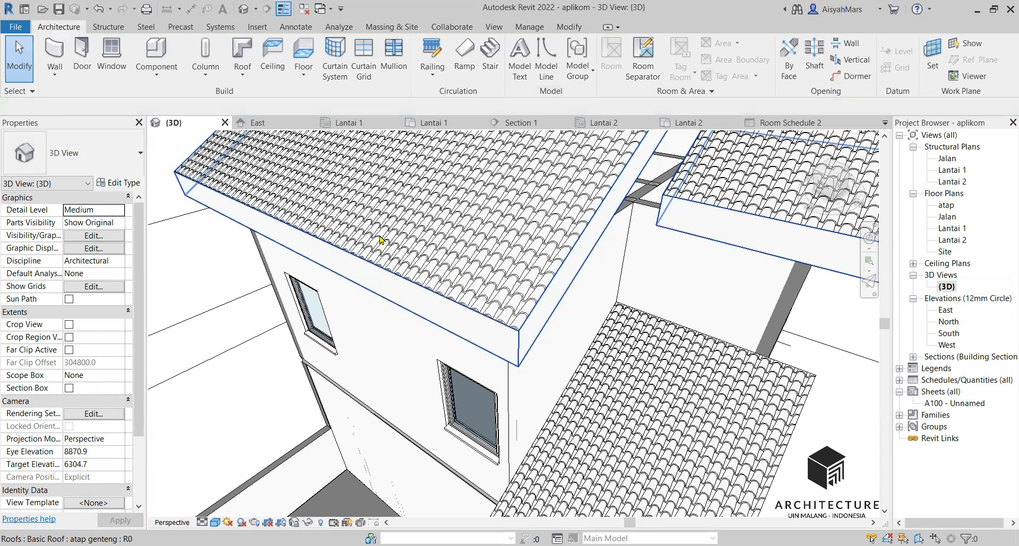
{"action": "scroll", "coordinate": [467, 389], "scroll_direction": "up", "scroll_amount": 3}
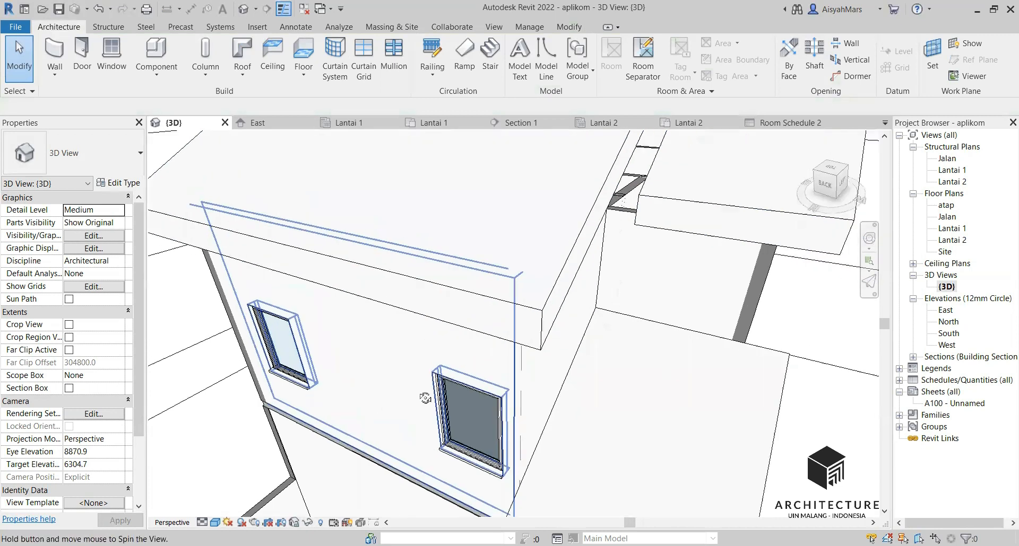
{"action": "scroll", "coordinate": [576, 406], "scroll_direction": "down", "scroll_amount": 3}
{"action": "middle_click_drag", "start_coordinate": [447, 383], "coordinate": [583, 337], "text": "shift"}
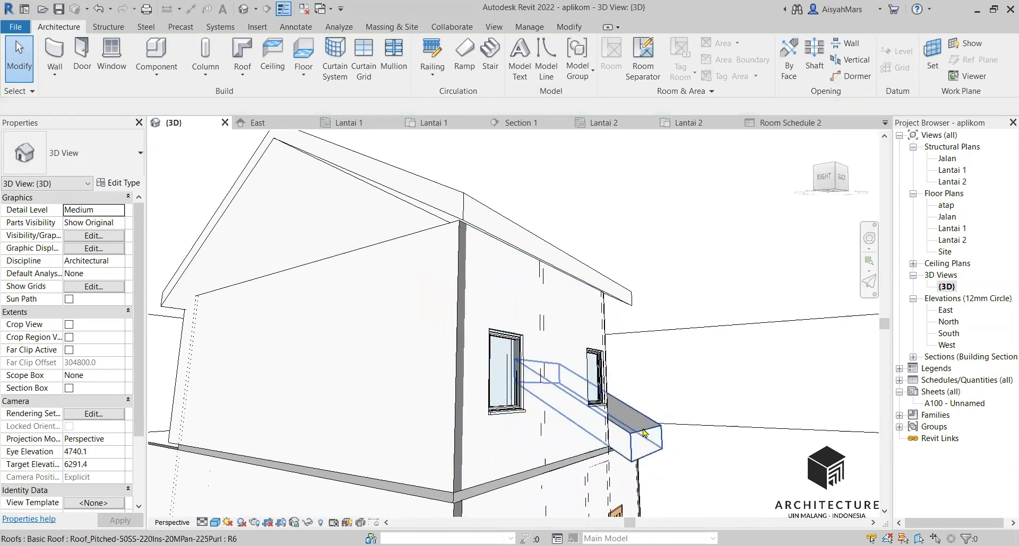
{"action": "scroll", "coordinate": [644, 431], "scroll_direction": "down", "scroll_amount": 2}
{"action": "middle_click_drag", "start_coordinate": [644, 432], "coordinate": [419, 444], "text": "shift"}
{"action": "scroll", "coordinate": [677, 446], "scroll_direction": "up", "scroll_amount": 2}
{"action": "scroll", "coordinate": [677, 446], "scroll_direction": "up", "scroll_amount": 1}
{"action": "scroll", "coordinate": [419, 379], "scroll_direction": "down", "scroll_amount": 3}
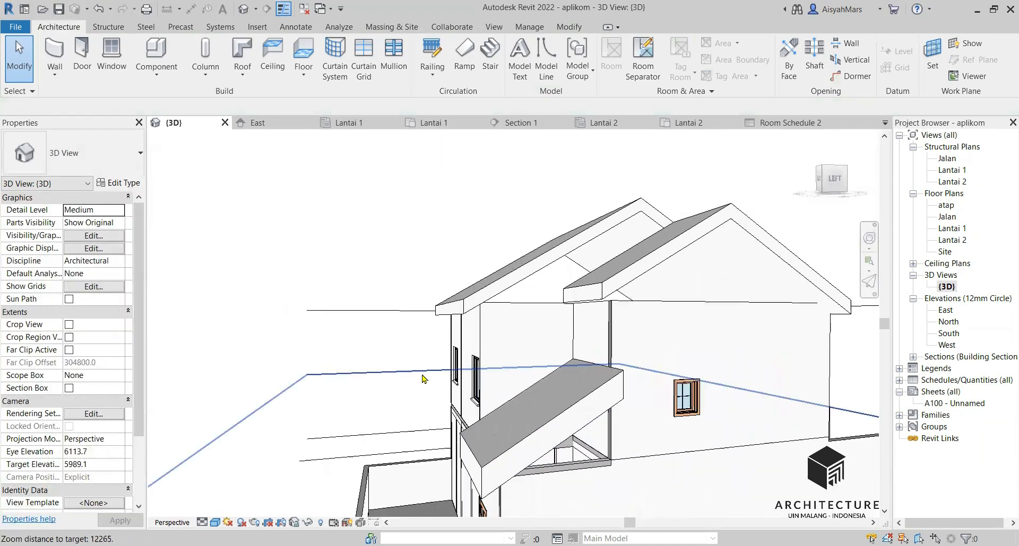
Step: In the East elevation, set the main atap genteng roof's base offset from its level to -500
{"action": "double_click", "coordinate": [949, 322]}
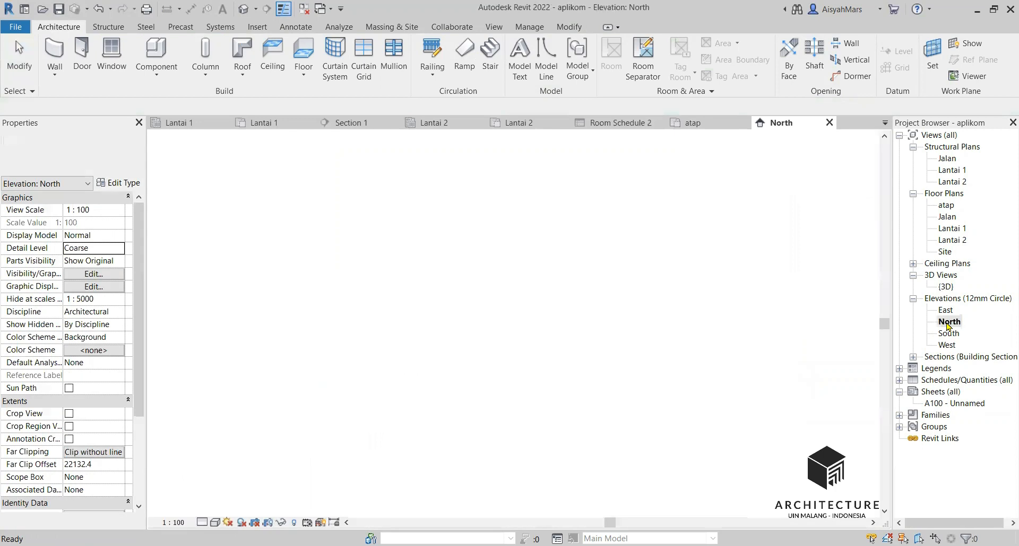
{"action": "double_click", "coordinate": [945, 311]}
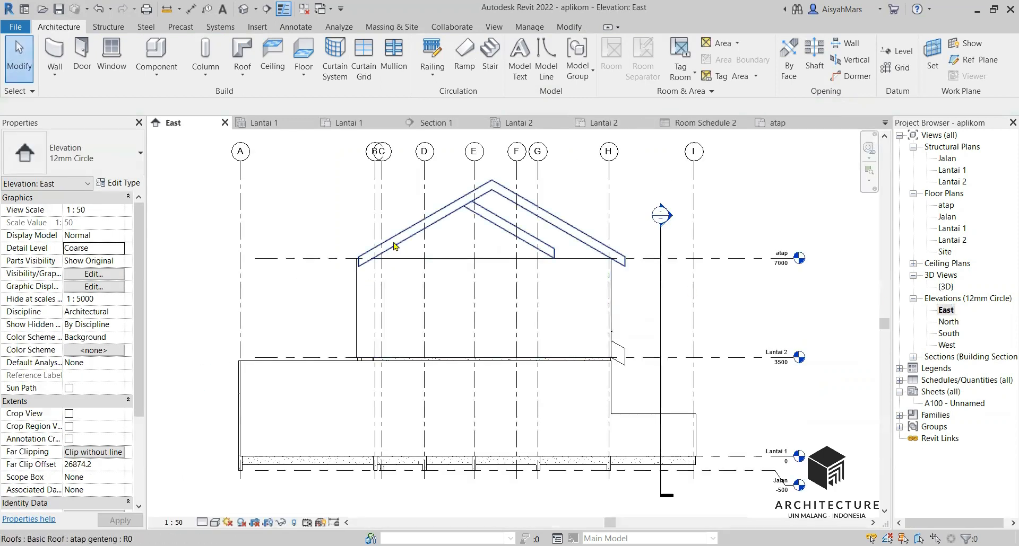
{"action": "left_click", "coordinate": [394, 246]}
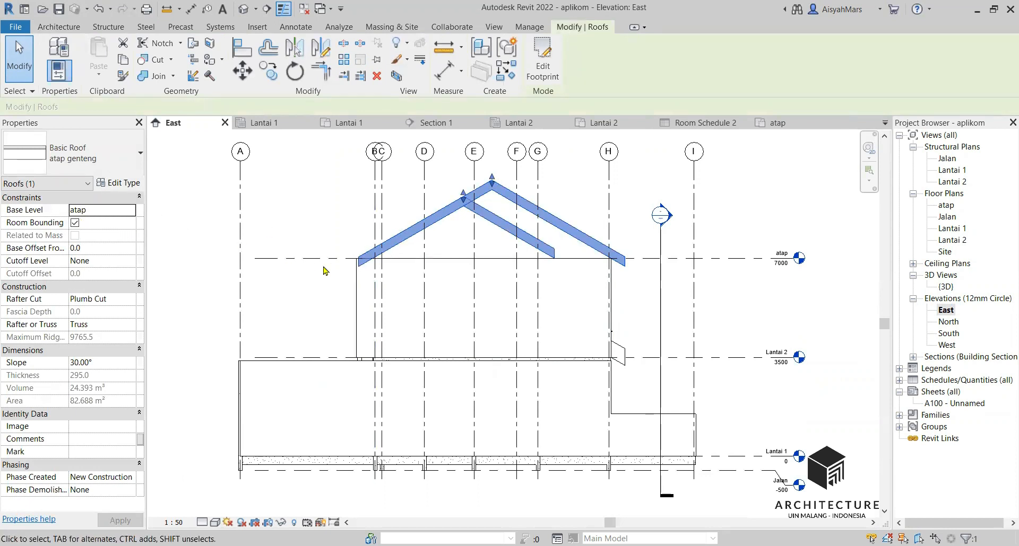
{"action": "scroll", "coordinate": [341, 257], "scroll_direction": "up", "scroll_amount": 4}
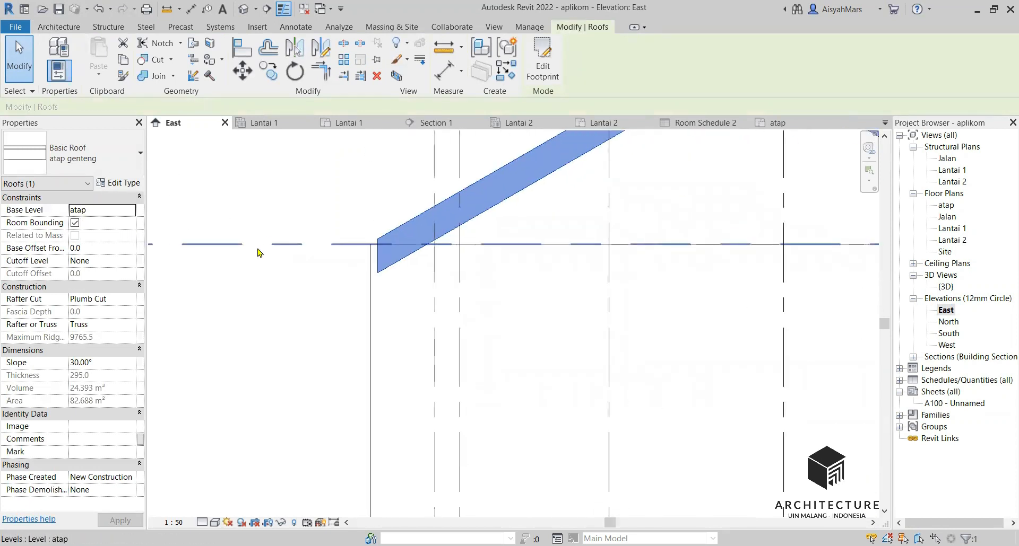
{"action": "scroll", "coordinate": [261, 250], "scroll_direction": "down", "scroll_amount": 4}
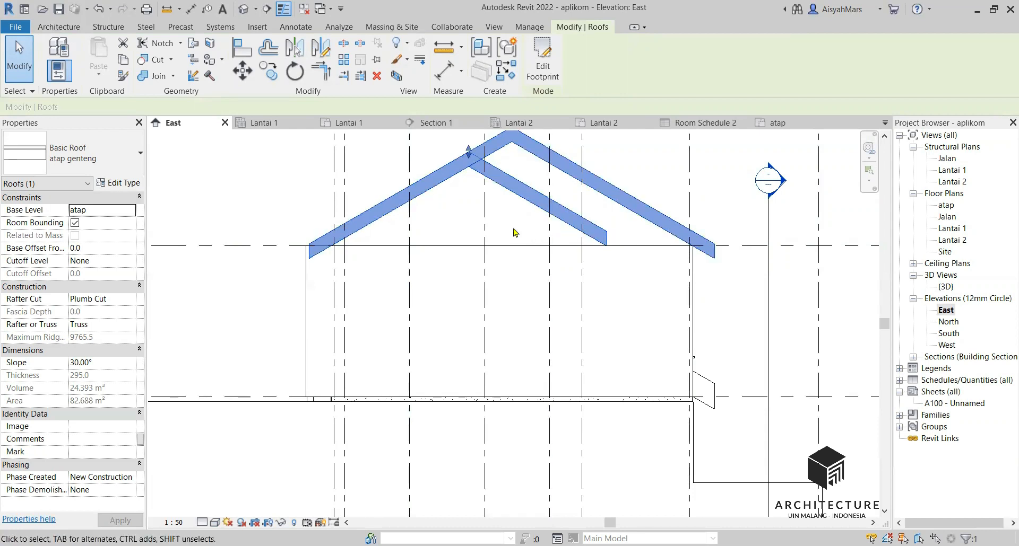
{"action": "scroll", "coordinate": [513, 232], "scroll_direction": "down", "scroll_amount": 3}
{"action": "scroll", "coordinate": [487, 236], "scroll_direction": "up", "scroll_amount": 2}
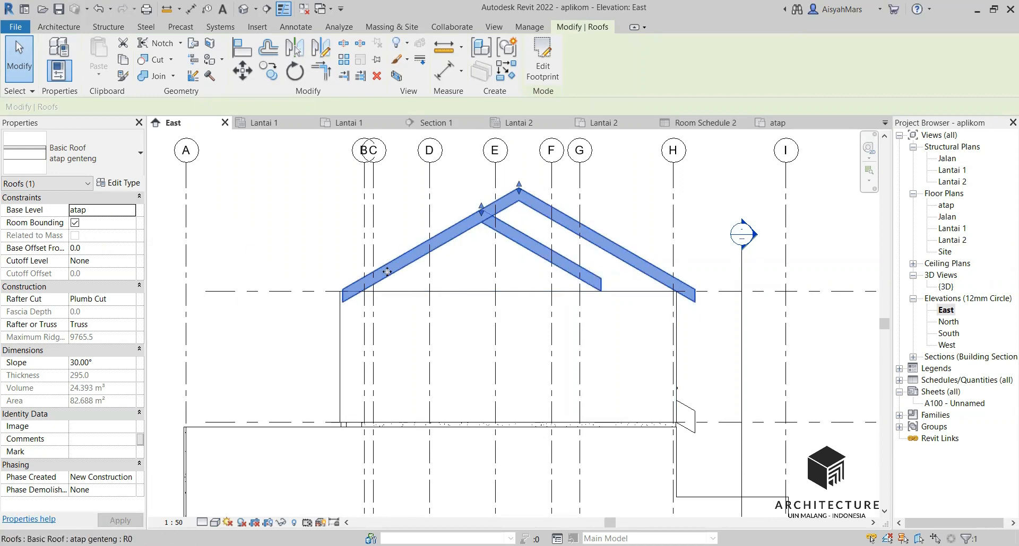
{"action": "left_click", "coordinate": [114, 247]}
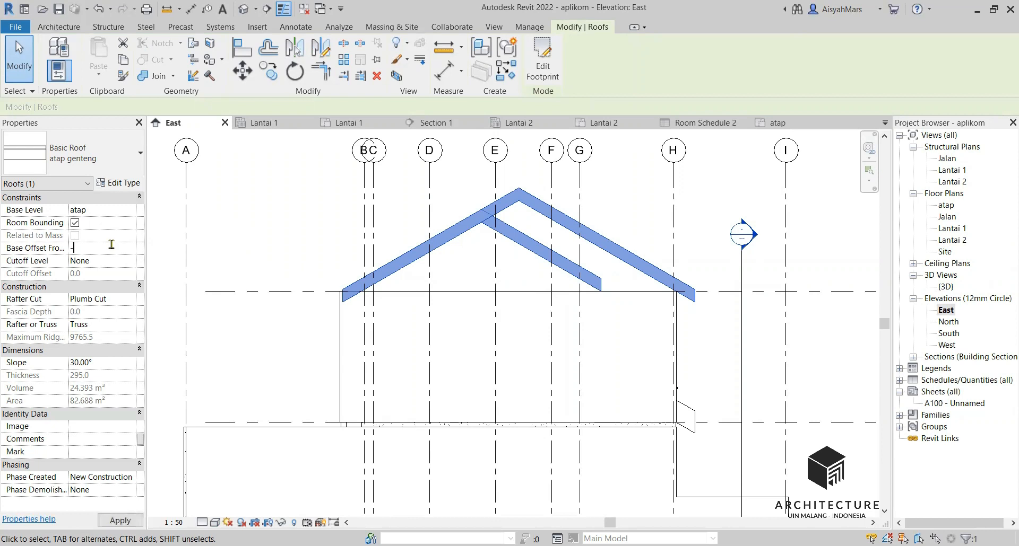
{"action": "key", "text": "Return"}
{"action": "left_click", "coordinate": [364, 181]}
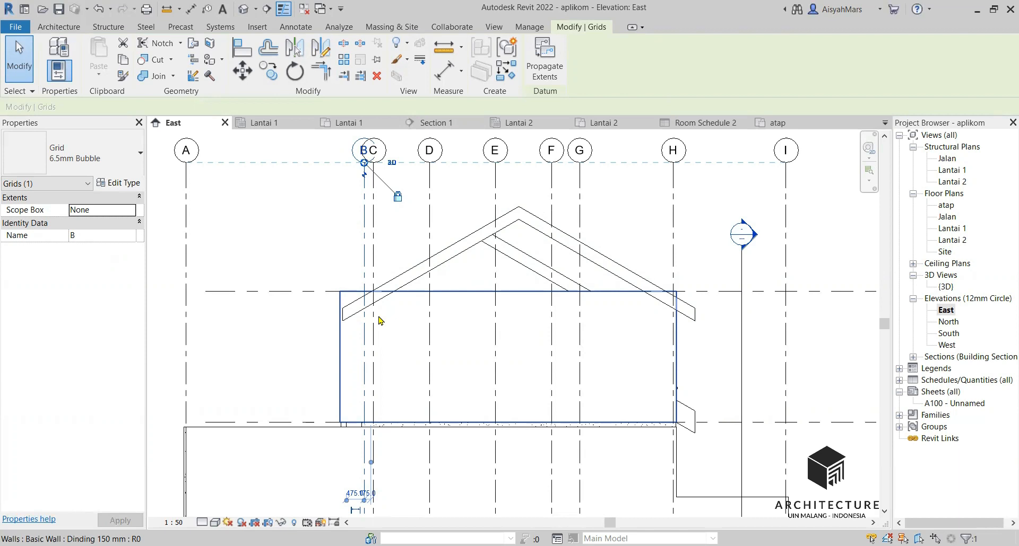
Step: Open the footprint of the main atap genteng roof for editing and show it in the atap floor plan
{"action": "double_click", "coordinate": [945, 286]}
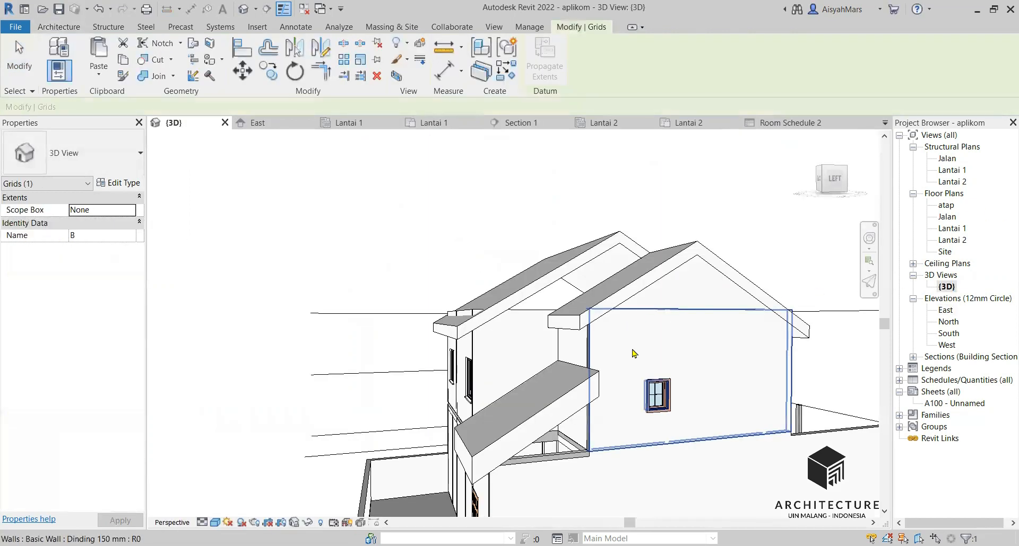
{"action": "middle_click_drag", "start_coordinate": [642, 404], "coordinate": [519, 403], "text": "shift"}
{"action": "scroll", "coordinate": [525, 402], "scroll_direction": "down", "scroll_amount": 3}
{"action": "scroll", "coordinate": [530, 366], "scroll_direction": "up", "scroll_amount": 4}
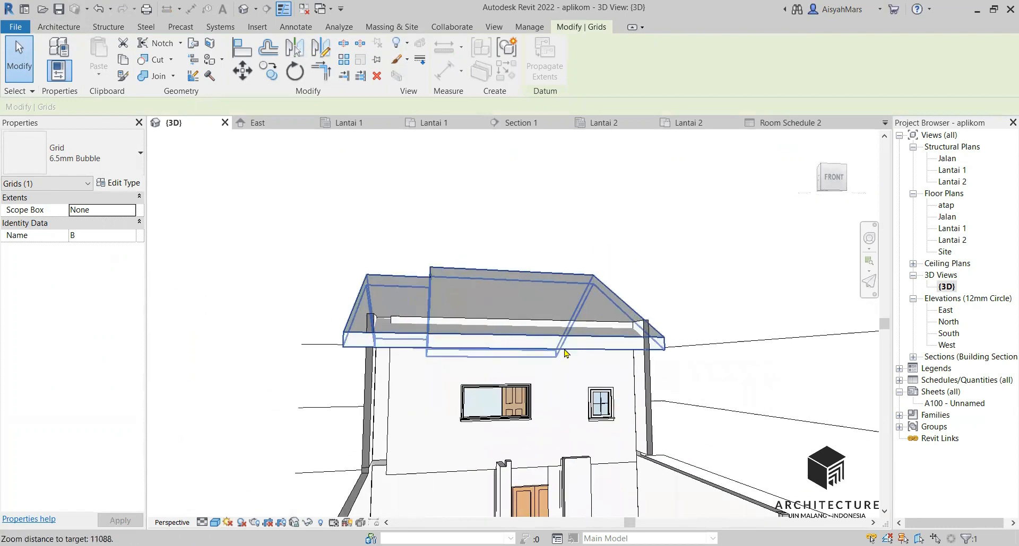
{"action": "middle_click_drag", "start_coordinate": [533, 301], "coordinate": [516, 263], "text": "shift"}
{"action": "double_click", "coordinate": [507, 262]}
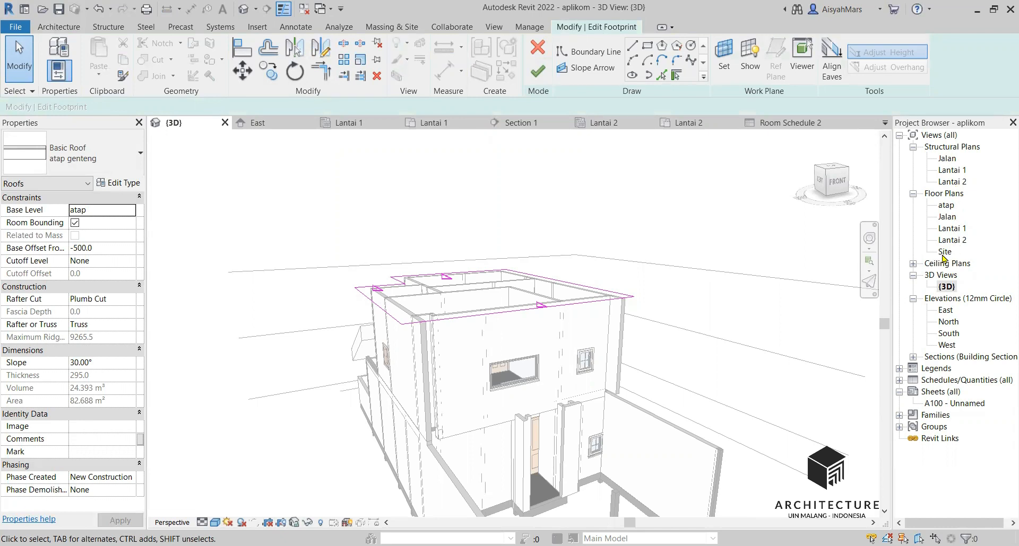
{"action": "double_click", "coordinate": [945, 205]}
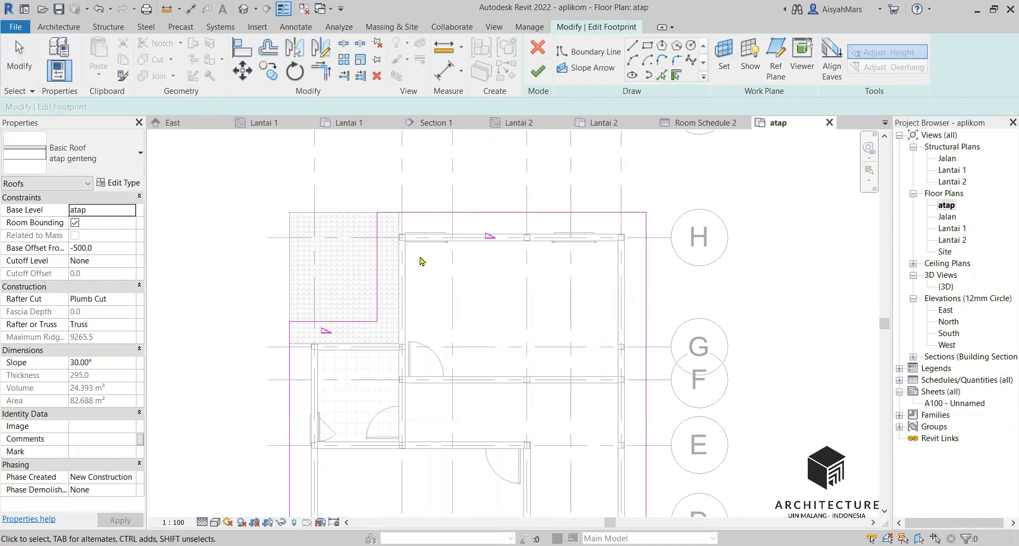
{"action": "scroll", "coordinate": [422, 263], "scroll_direction": "down", "scroll_amount": 4}
{"action": "scroll", "coordinate": [403, 427], "scroll_direction": "up", "scroll_amount": 3}
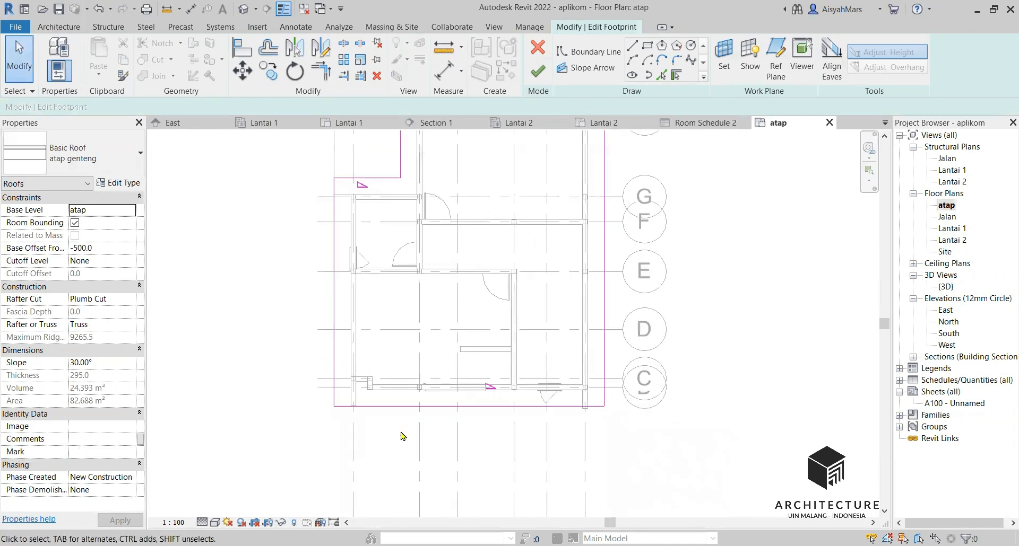
Step: Move the front eave line outward to an overhang of 2000 mm and finish the roof footprint
{"action": "left_click", "coordinate": [409, 403]}
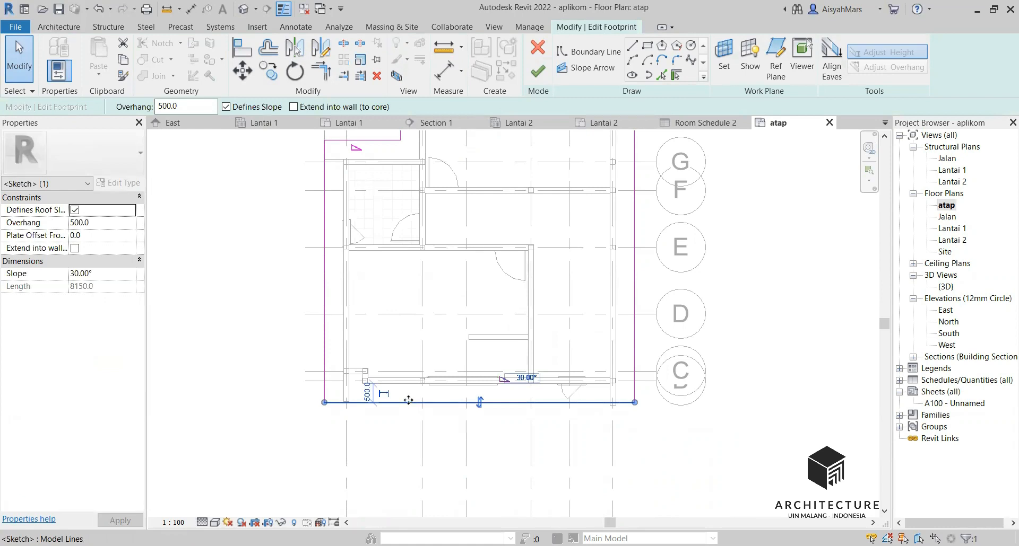
{"action": "key", "text": "m"}
{"action": "key", "text": "v"}
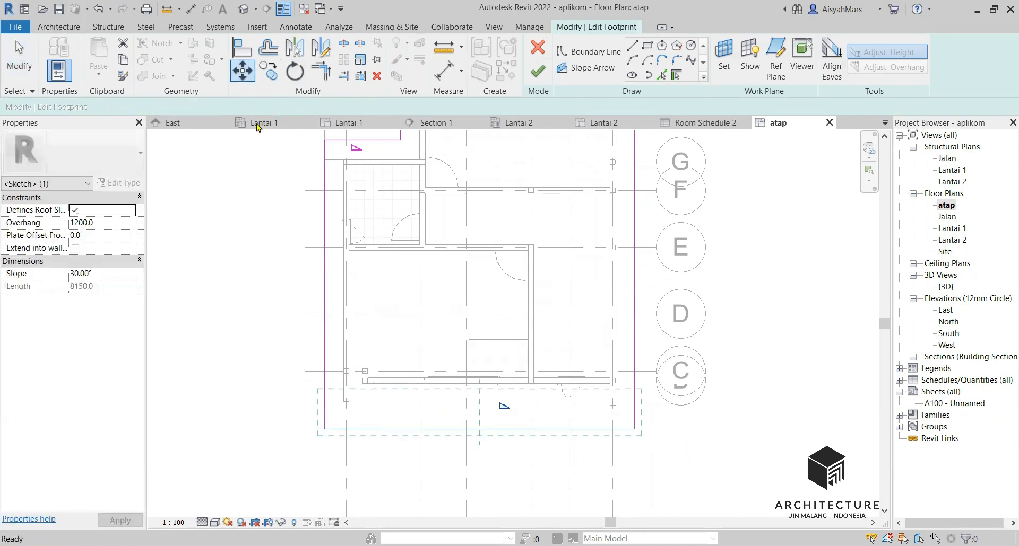
{"action": "left_click", "coordinate": [325, 403]}
{"action": "left_click", "coordinate": [322, 461]}
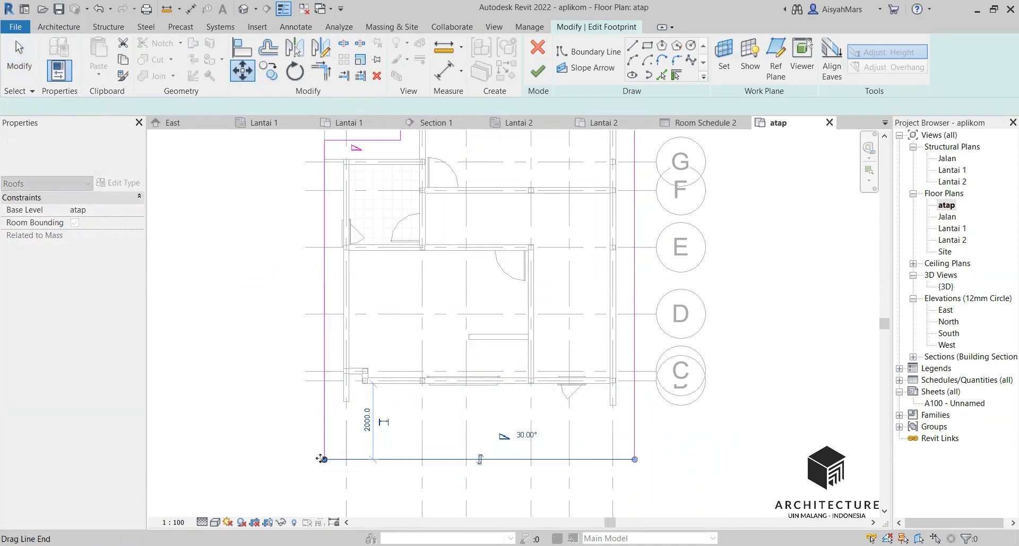
{"action": "left_click", "coordinate": [940, 289]}
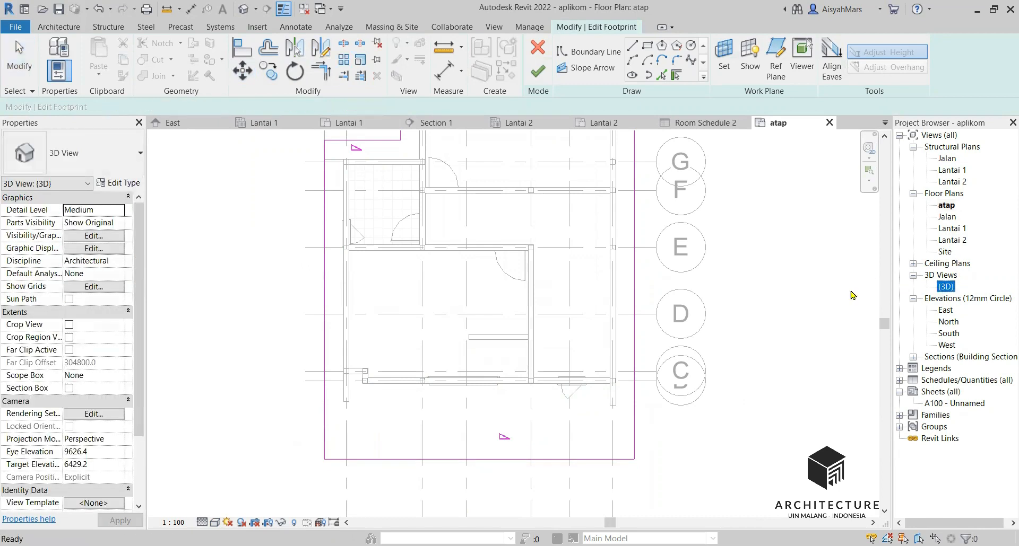
{"action": "left_click", "coordinate": [538, 72]}
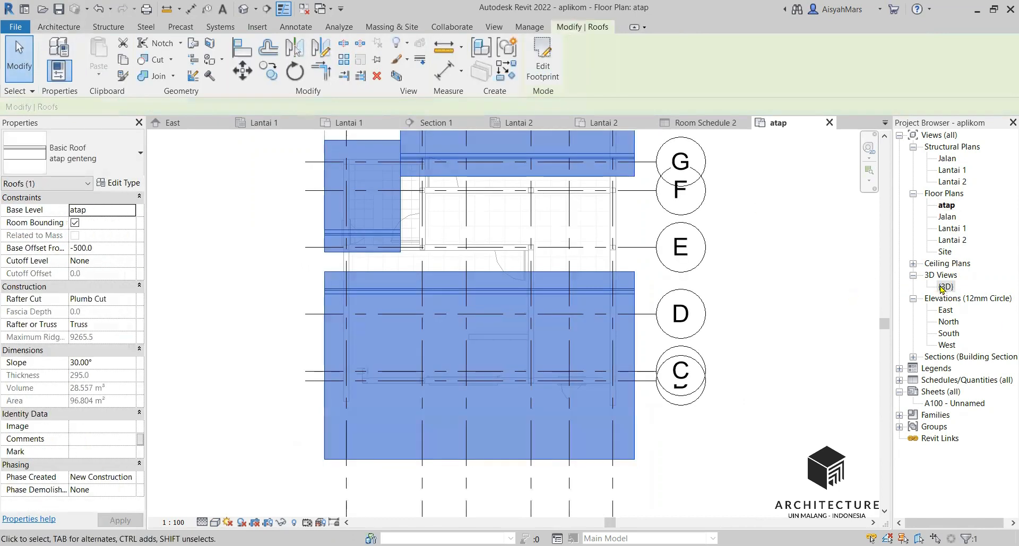
Step: In the {3D} view, attach the top of the upper-floor back wall to the atap genteng roof
{"action": "double_click", "coordinate": [940, 288]}
{"action": "middle_click_drag", "start_coordinate": [607, 301], "coordinate": [774, 289], "text": "shift"}
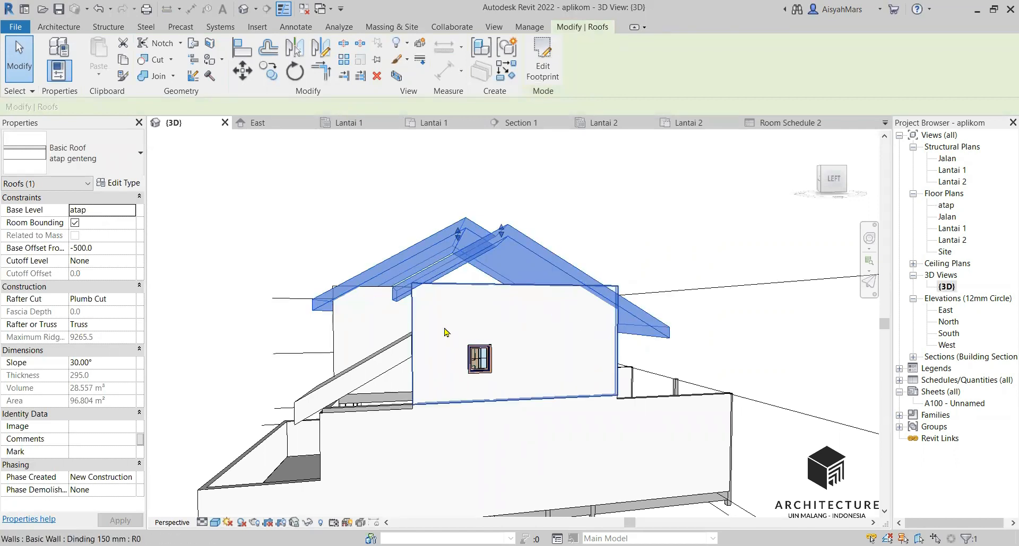
{"action": "scroll", "coordinate": [483, 282], "scroll_direction": "up", "scroll_amount": 3}
{"action": "scroll", "coordinate": [480, 285], "scroll_direction": "down", "scroll_amount": 3}
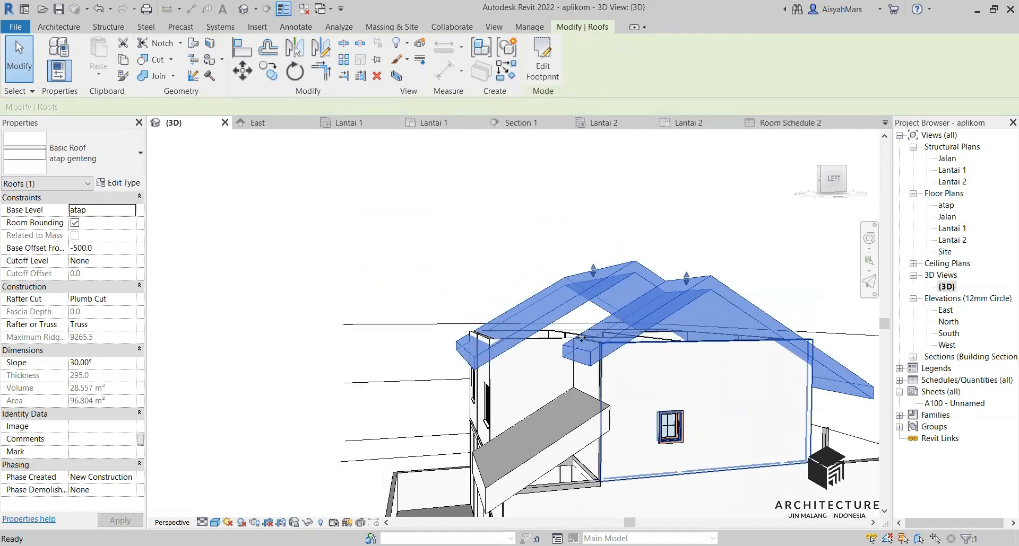
{"action": "scroll", "coordinate": [438, 355], "scroll_direction": "up", "scroll_amount": 3}
{"action": "middle_click_drag", "start_coordinate": [438, 354], "coordinate": [744, 348], "text": "shift"}
{"action": "left_click", "coordinate": [745, 326]}
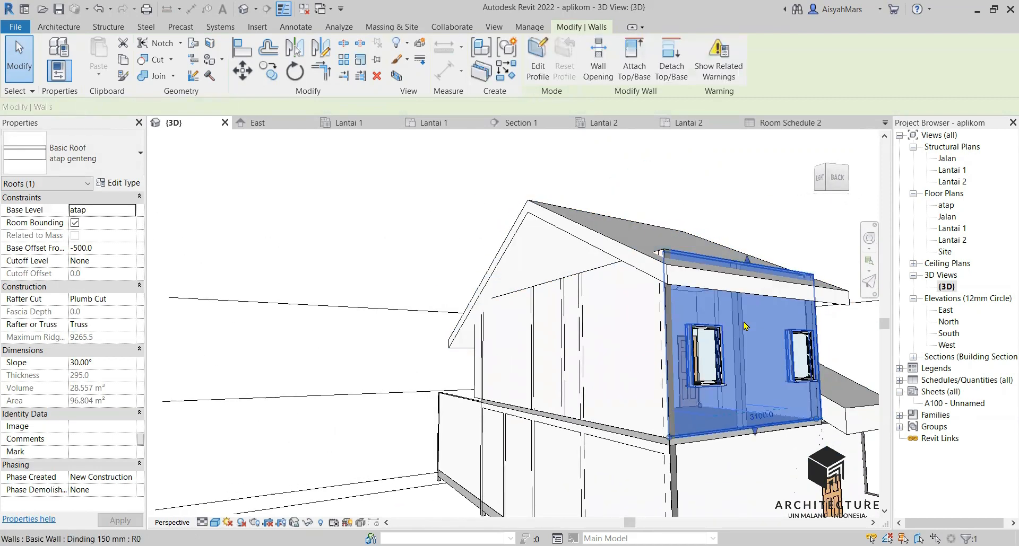
{"action": "scroll", "coordinate": [744, 326], "scroll_direction": "down", "scroll_amount": 3}
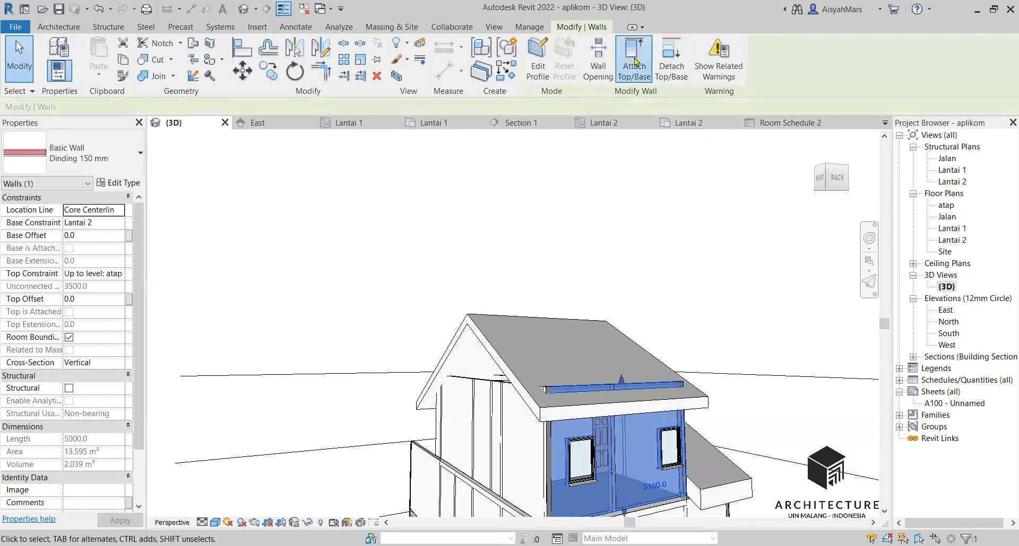
{"action": "left_click", "coordinate": [634, 58]}
{"action": "left_click", "coordinate": [596, 408]}
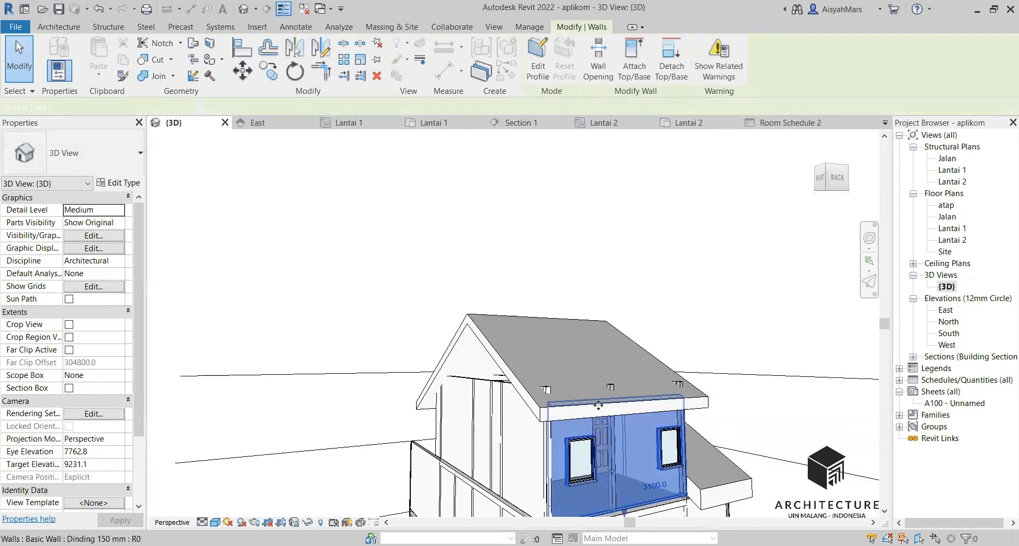
{"action": "scroll", "coordinate": [597, 407], "scroll_direction": "down", "scroll_amount": 3}
{"action": "scroll", "coordinate": [608, 418], "scroll_direction": "up", "scroll_amount": 5}
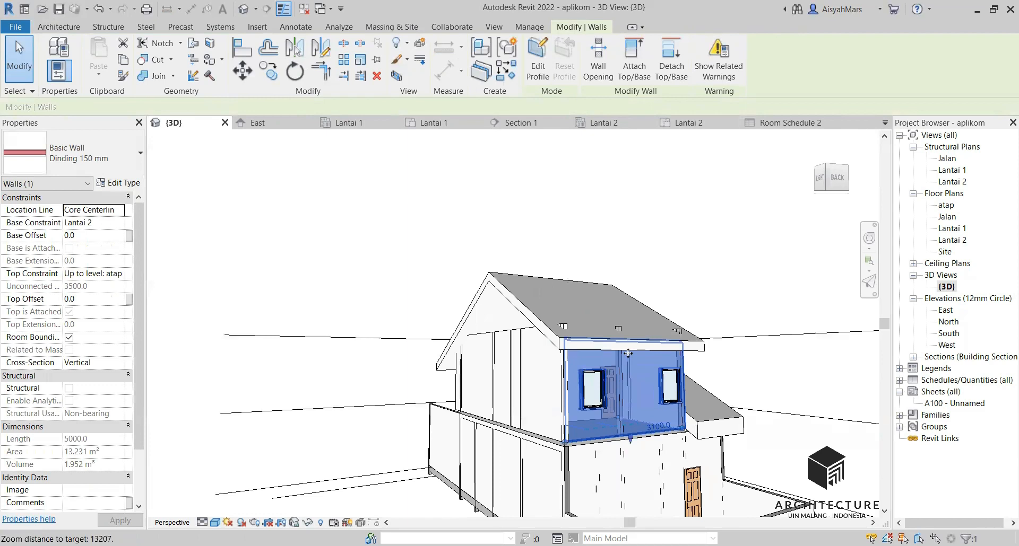
{"action": "middle_click_drag", "start_coordinate": [598, 347], "coordinate": [619, 189], "text": "shift"}
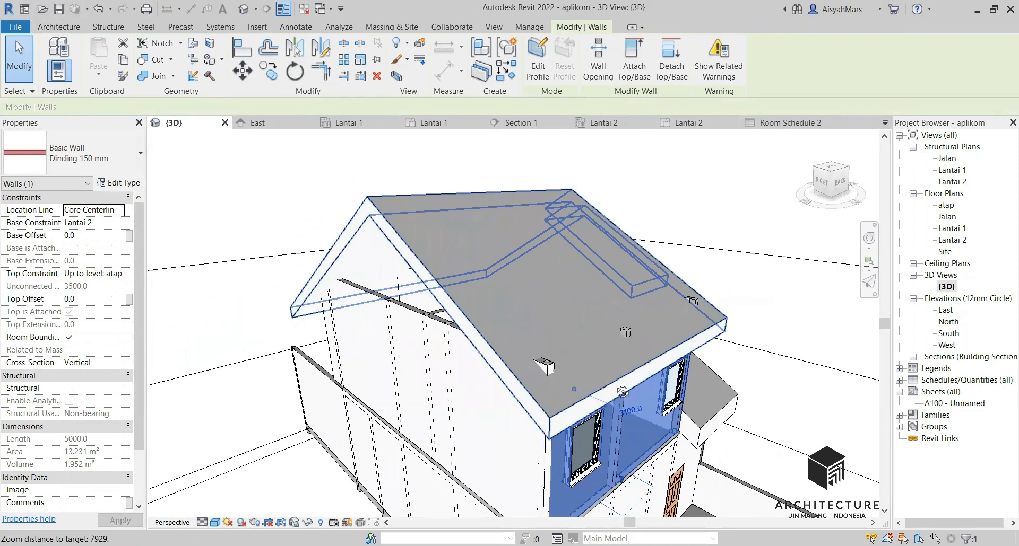
{"action": "left_click", "coordinate": [628, 76]}
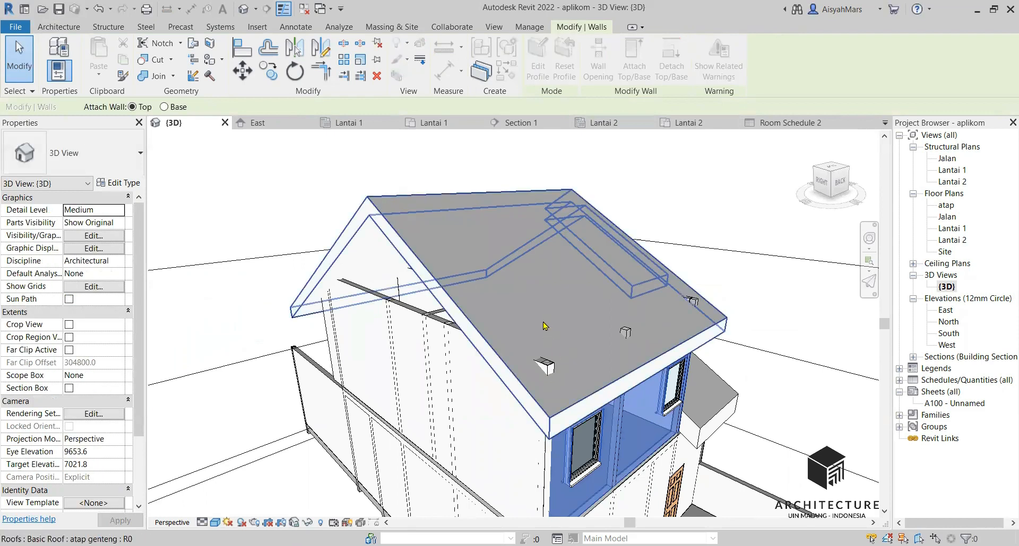
{"action": "scroll", "coordinate": [545, 328], "scroll_direction": "down", "scroll_amount": 3}
{"action": "scroll", "coordinate": [542, 424], "scroll_direction": "up", "scroll_amount": 3}
{"action": "key", "text": "Escape"}
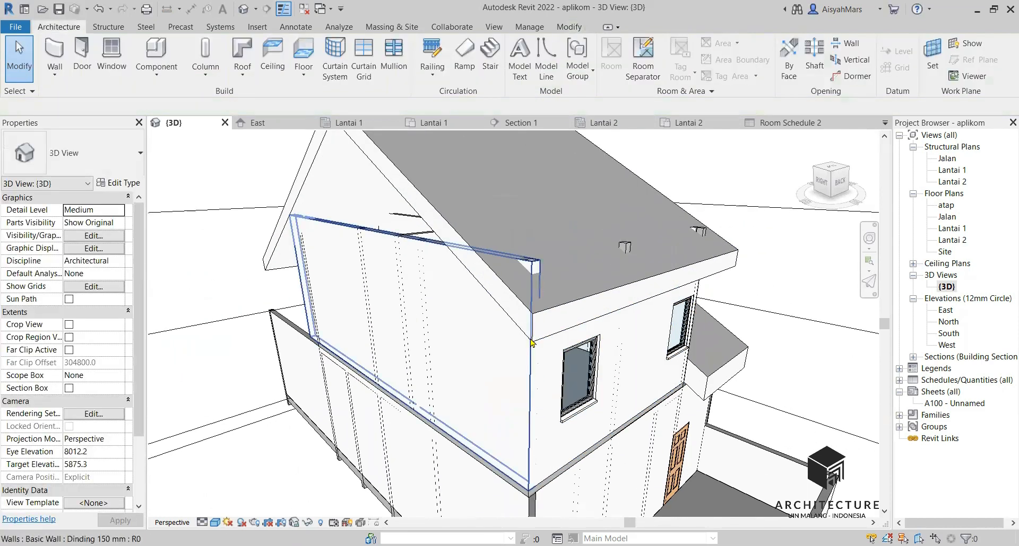
Step: Attach the top of the upper-floor right side wall to the atap genteng roof to form its gable
{"action": "left_click", "coordinate": [541, 268]}
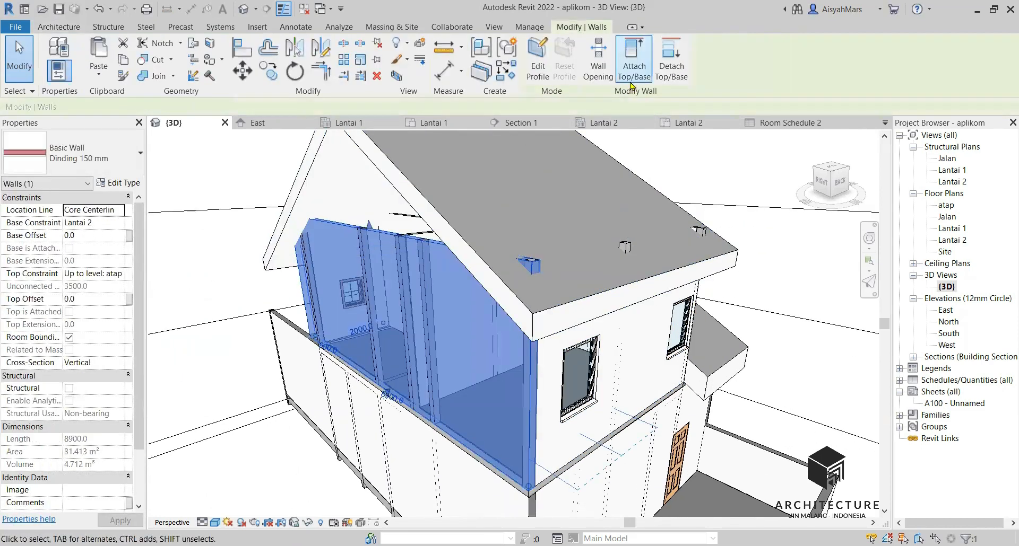
{"action": "left_click", "coordinate": [485, 243]}
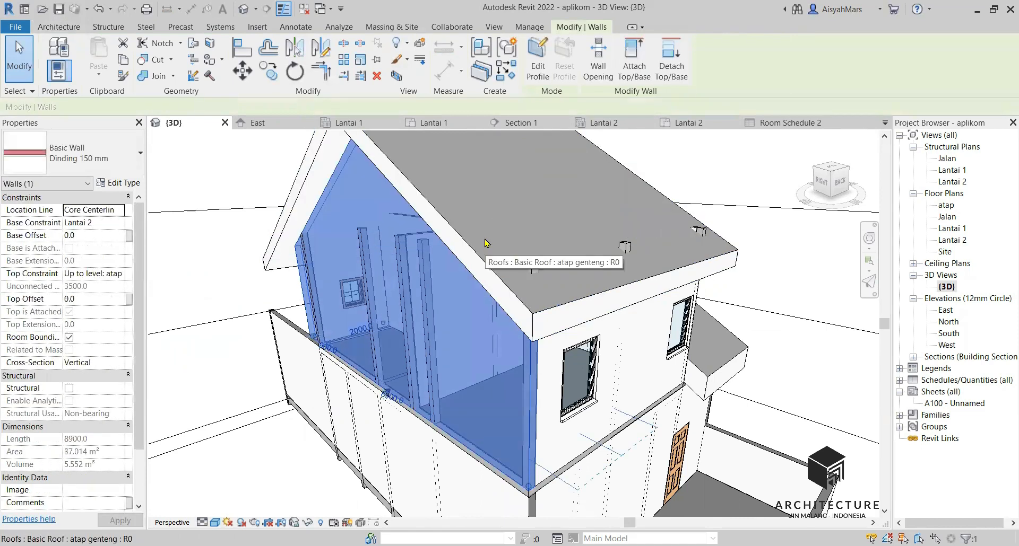
Step: Reopen the footprint of the main atap genteng roof for editing in the {3D} view
{"action": "middle_click_drag", "start_coordinate": [565, 227], "coordinate": [212, 252], "text": "shift"}
{"action": "scroll", "coordinate": [614, 262], "scroll_direction": "down", "scroll_amount": 4}
{"action": "middle_click_drag", "start_coordinate": [489, 271], "coordinate": [450, 267], "text": "shift"}
{"action": "scroll", "coordinate": [450, 267], "scroll_direction": "down", "scroll_amount": 2}
{"action": "scroll", "coordinate": [448, 267], "scroll_direction": "down", "scroll_amount": 3}
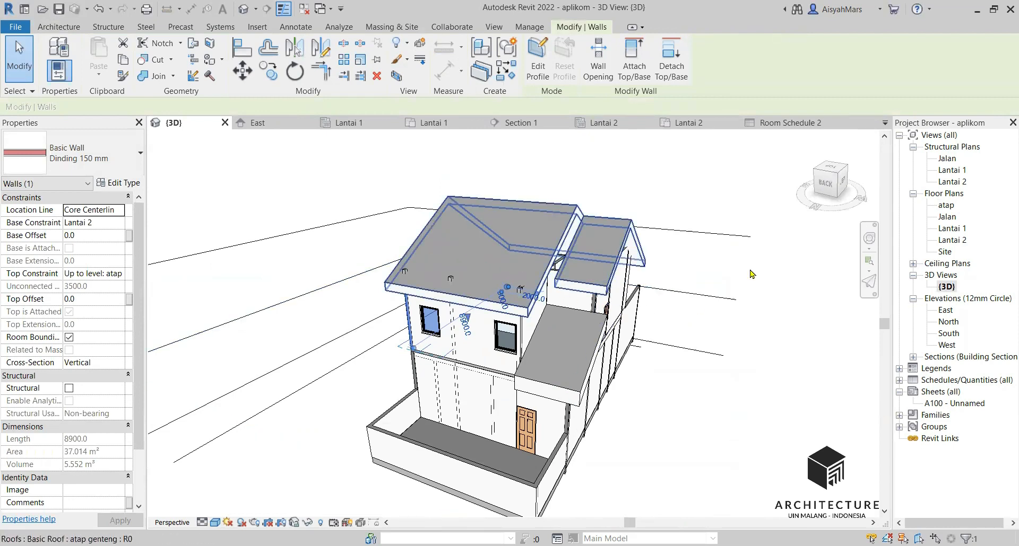
{"action": "left_click", "coordinate": [615, 263]}
{"action": "double_click", "coordinate": [616, 262]}
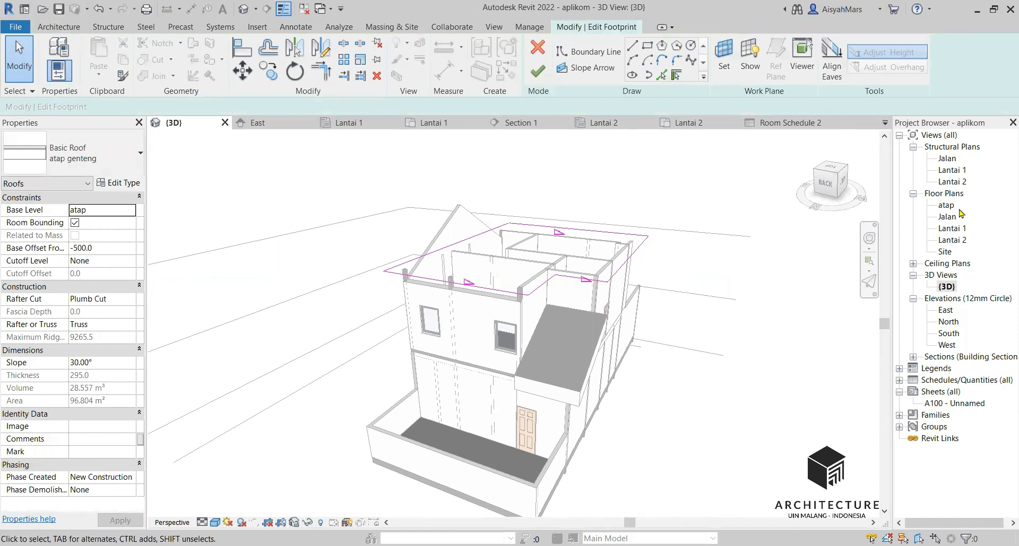
{"action": "scroll", "coordinate": [636, 264], "scroll_direction": "up", "scroll_amount": 2}
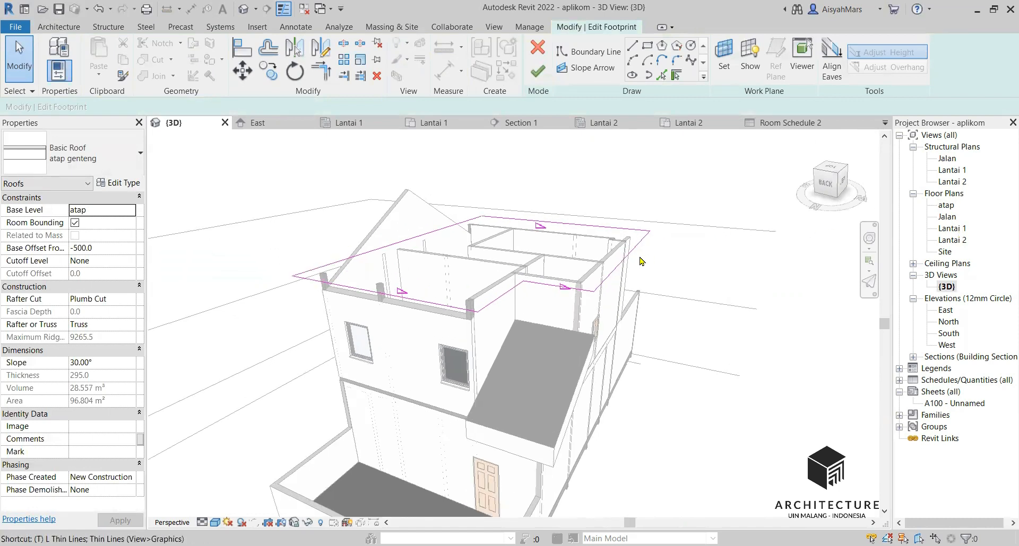
{"action": "key", "text": "t"}
{"action": "key", "text": "r"}
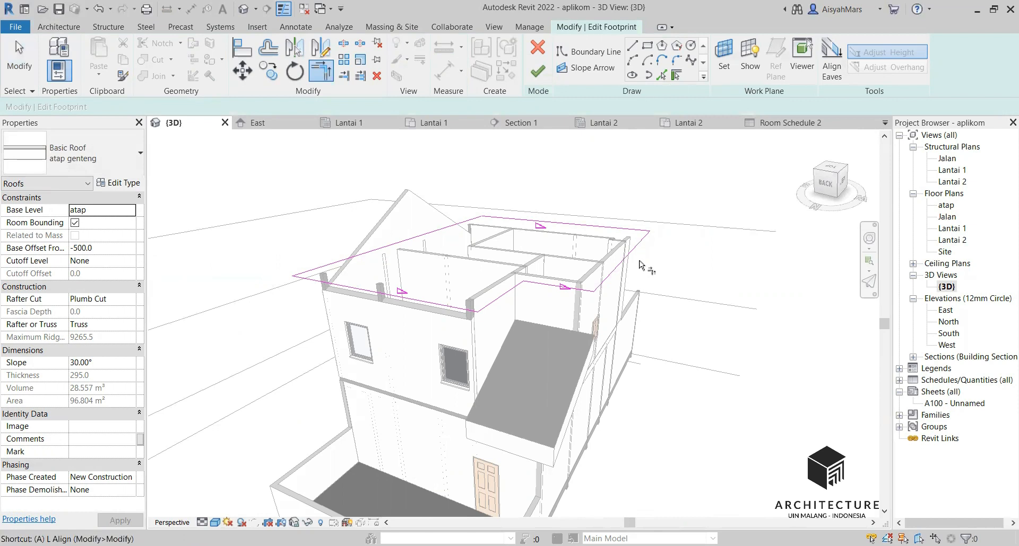
{"action": "key", "text": "Escape"}
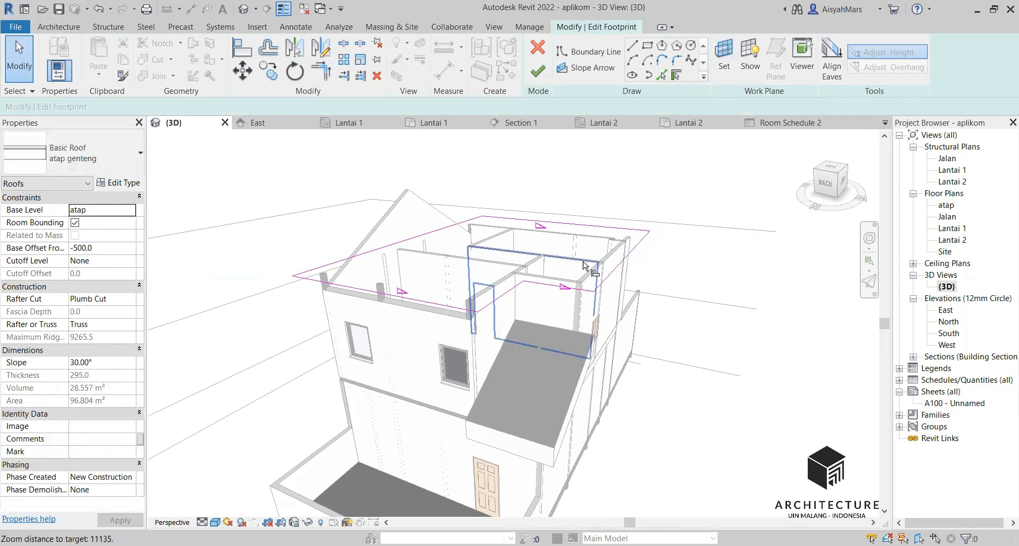
Step: Align the left edge of the roof footprint with the upper-floor left wall and finish the footprint
{"action": "key", "text": "a"}
{"action": "key", "text": "l"}
{"action": "scroll", "coordinate": [579, 276], "scroll_direction": "up", "scroll_amount": 2}
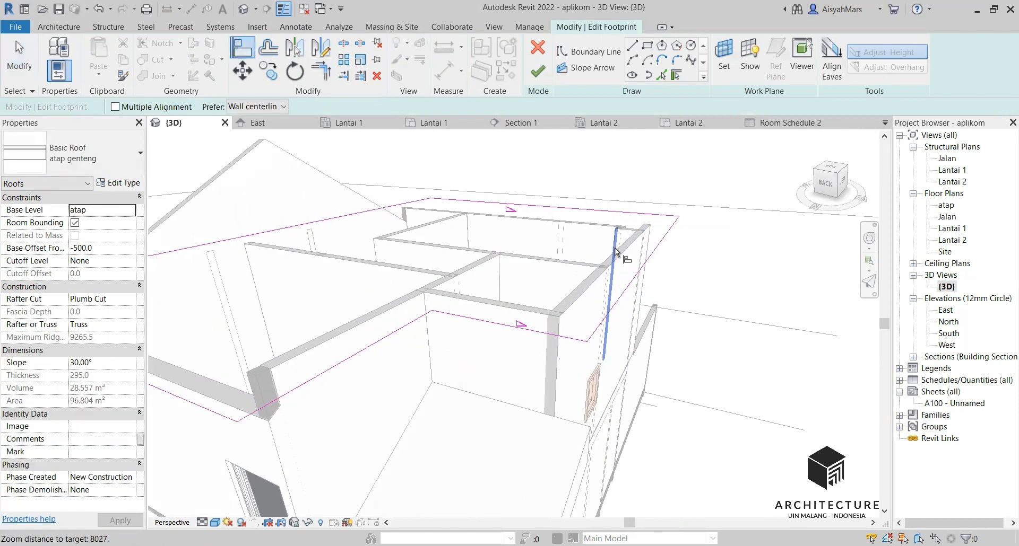
{"action": "left_click", "coordinate": [575, 286]}
{"action": "left_click", "coordinate": [605, 298]}
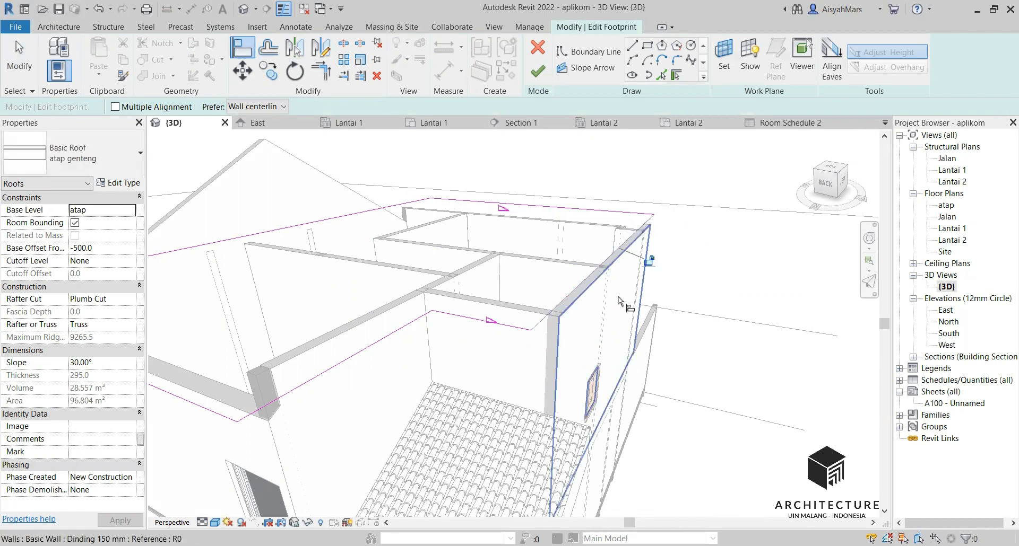
{"action": "scroll", "coordinate": [556, 297], "scroll_direction": "down", "scroll_amount": 3}
{"action": "middle_click_drag", "start_coordinate": [556, 298], "coordinate": [592, 299], "text": "shift"}
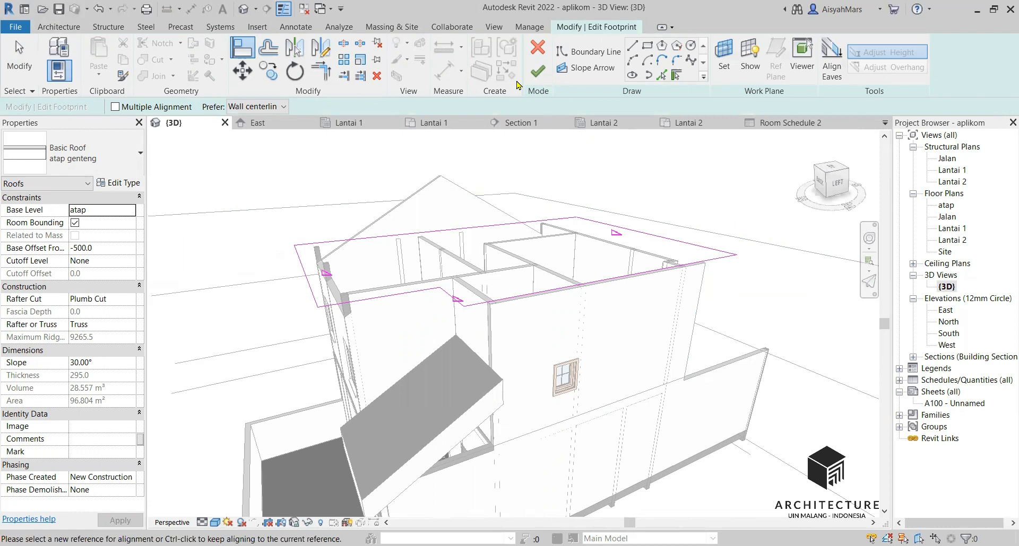
{"action": "left_click", "coordinate": [538, 80]}
{"action": "scroll", "coordinate": [514, 286], "scroll_direction": "up", "scroll_amount": 4}
{"action": "key", "text": "Escape"}
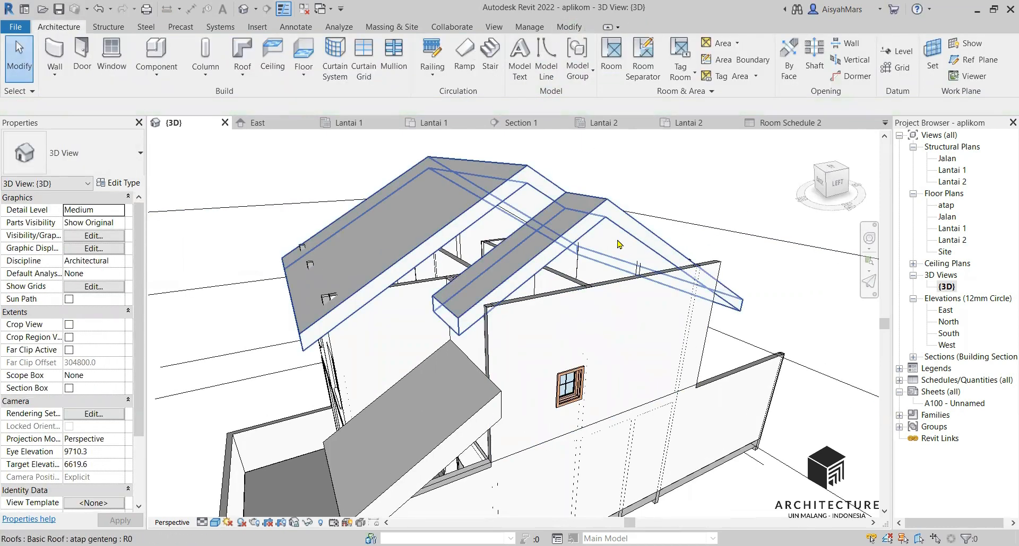
Step: Edit the profile of the upper-floor left side wall and pick both sloping edges of the atap genteng roof as profile lines
{"action": "middle_click_drag", "start_coordinate": [652, 291], "coordinate": [559, 288], "text": "shift"}
{"action": "double_click", "coordinate": [646, 288]}
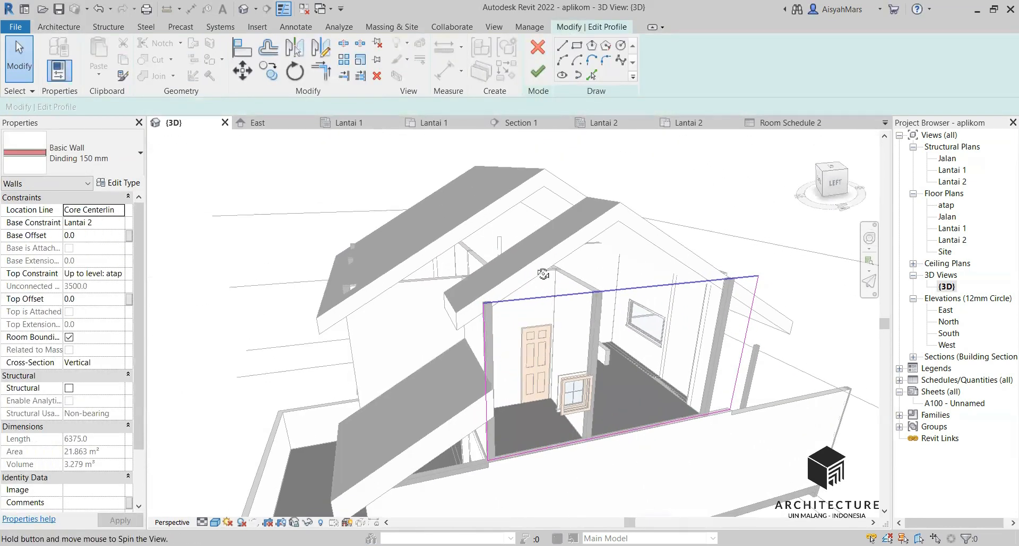
{"action": "key", "text": "r"}
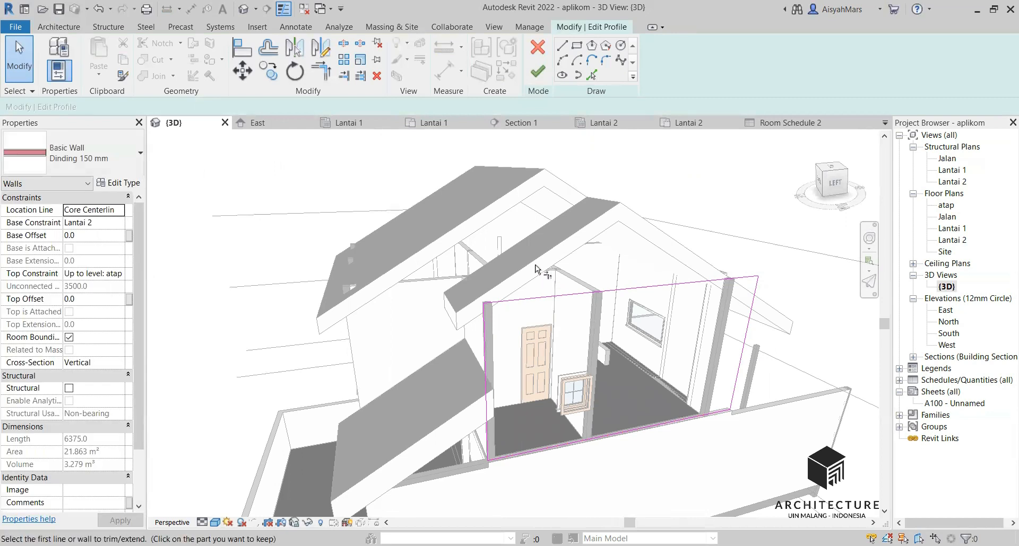
{"action": "scroll", "coordinate": [520, 300], "scroll_direction": "up", "scroll_amount": 3}
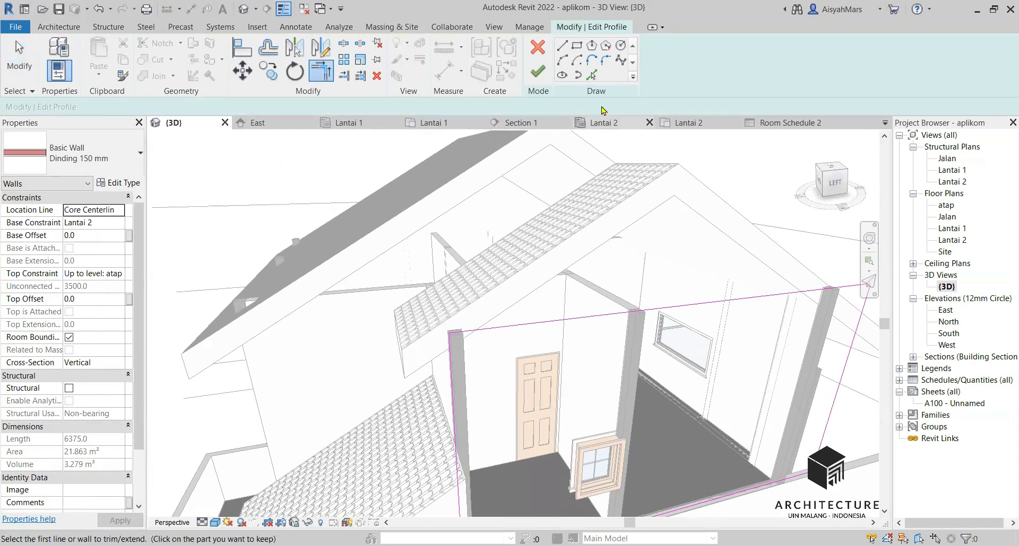
{"action": "left_click", "coordinate": [592, 77]}
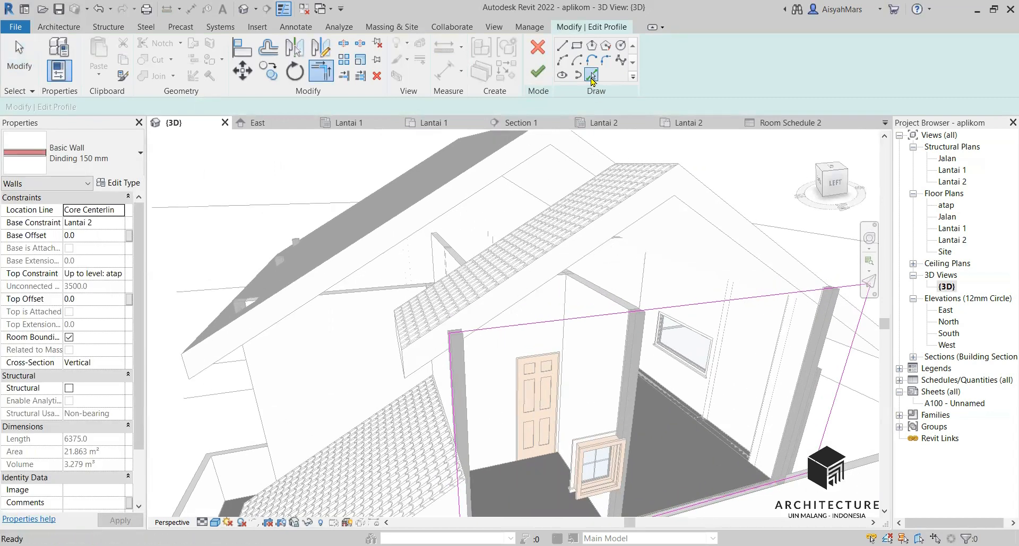
{"action": "left_click", "coordinate": [524, 277]}
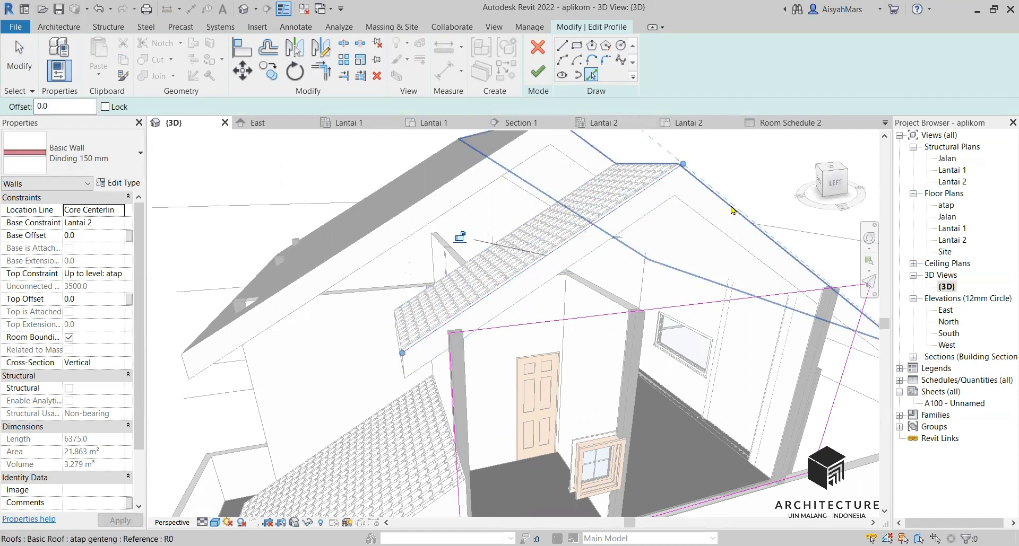
{"action": "left_click", "coordinate": [500, 303]}
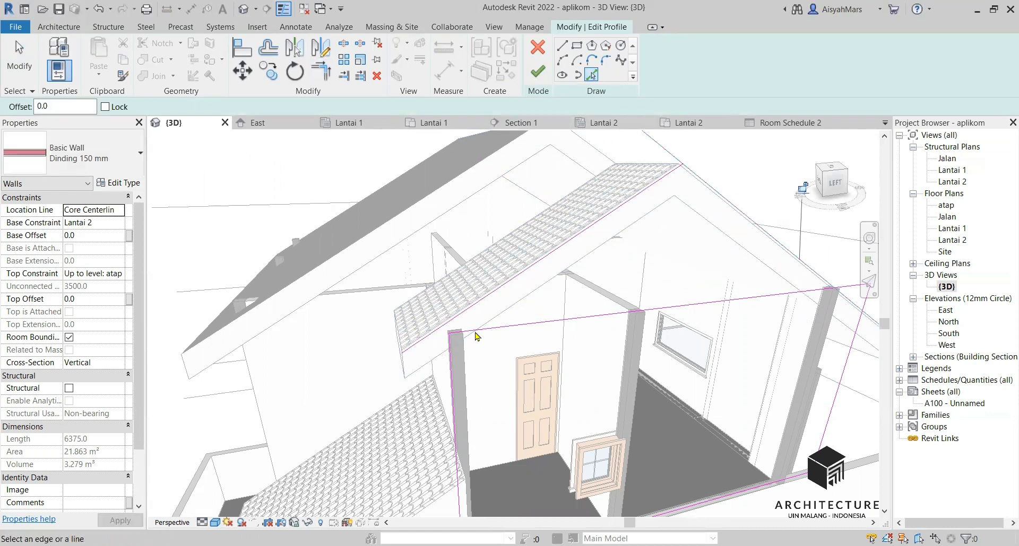
Step: Trim both vertical edges of the left wall's profile to the sloping roof lines
{"action": "key", "text": "t"}
{"action": "key", "text": "r"}
{"action": "left_click", "coordinate": [450, 360]}
{"action": "left_click", "coordinate": [468, 318]}
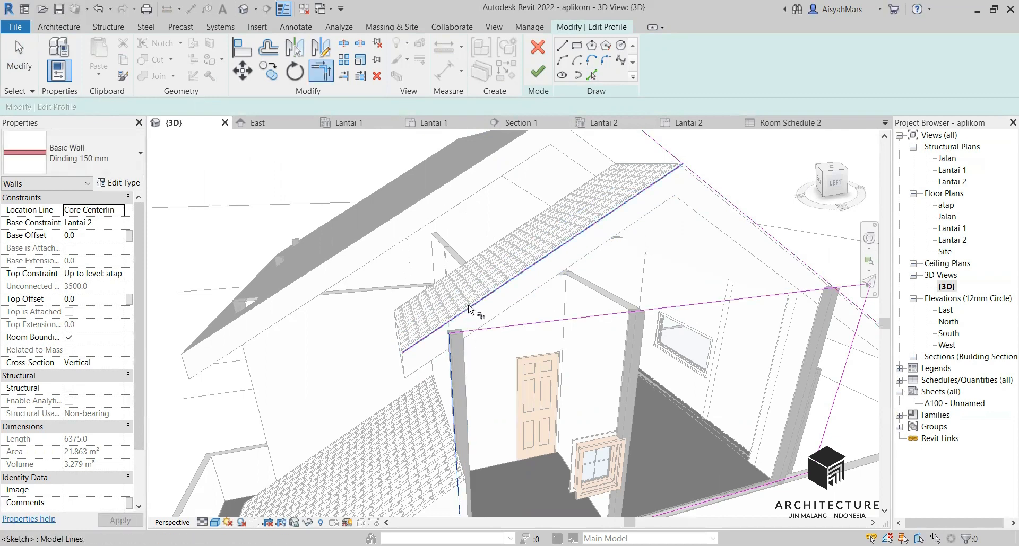
{"action": "left_click", "coordinate": [851, 345]}
{"action": "left_click", "coordinate": [846, 299]}
{"action": "scroll", "coordinate": [671, 291], "scroll_direction": "down", "scroll_amount": 3}
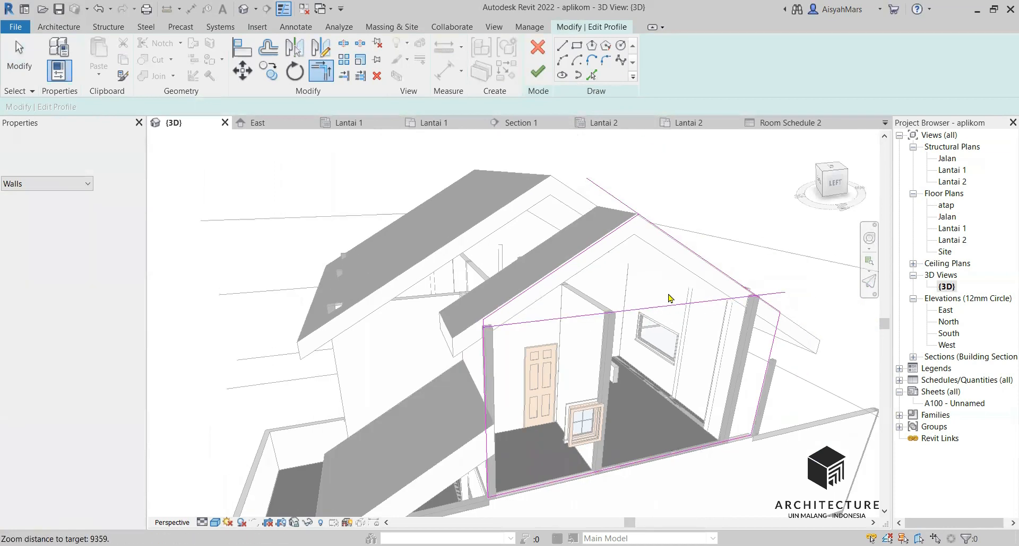
Step: Delete the profile's old straight top line, trim the two slopes together at the ridge and finish the left wall's profile
{"action": "left_click", "coordinate": [725, 299]}
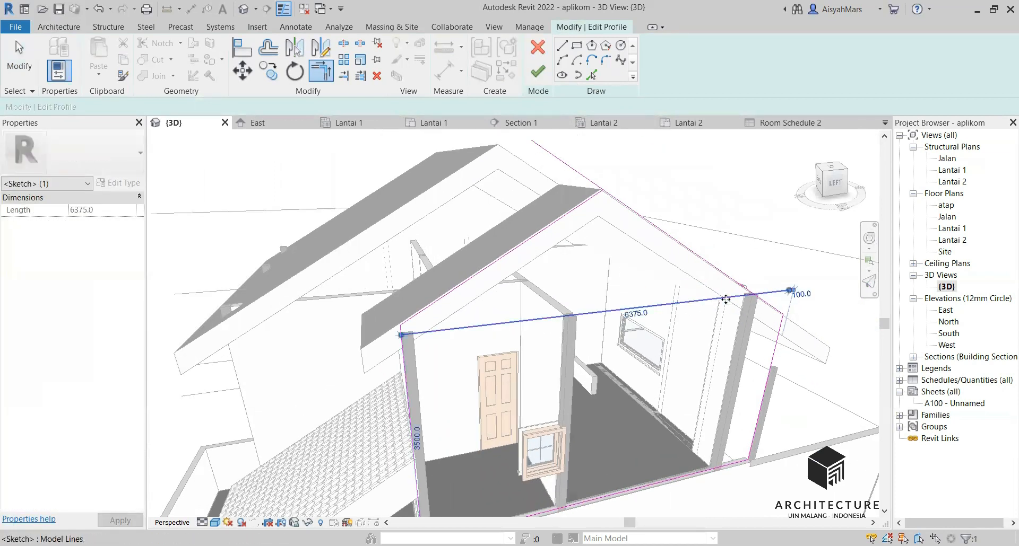
{"action": "key", "text": "Delete"}
{"action": "left_click", "coordinate": [641, 217]}
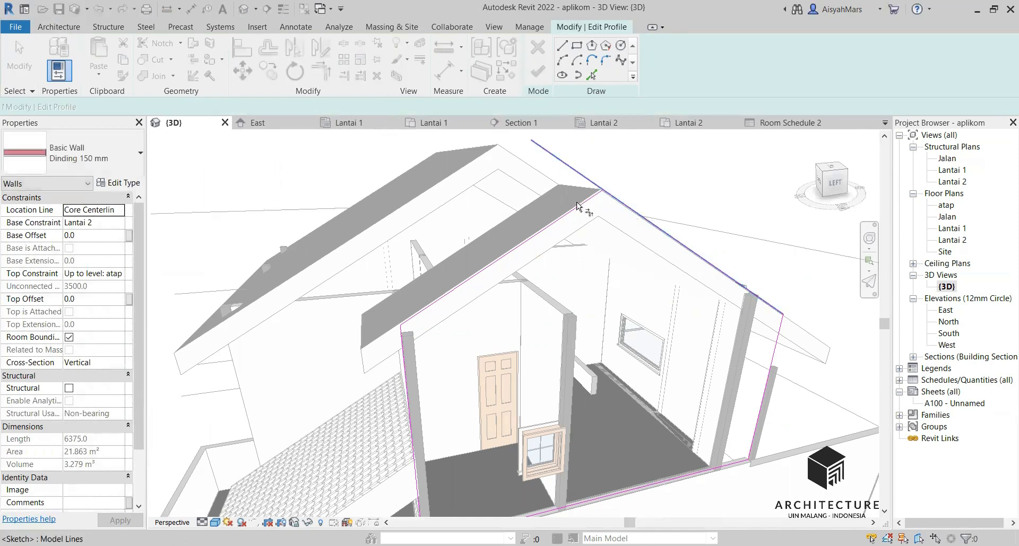
{"action": "left_click", "coordinate": [565, 206]}
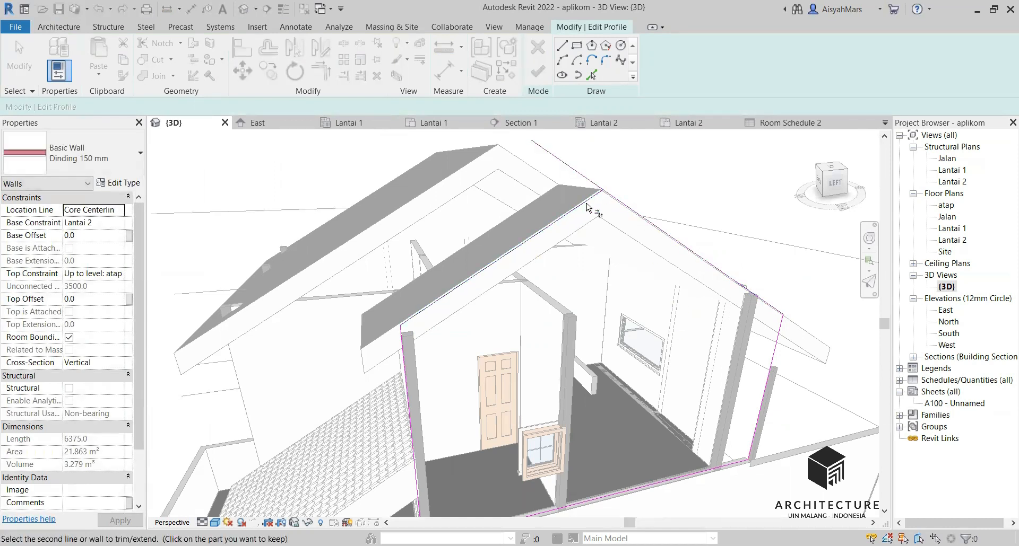
{"action": "scroll", "coordinate": [666, 237], "scroll_direction": "down", "scroll_amount": 3}
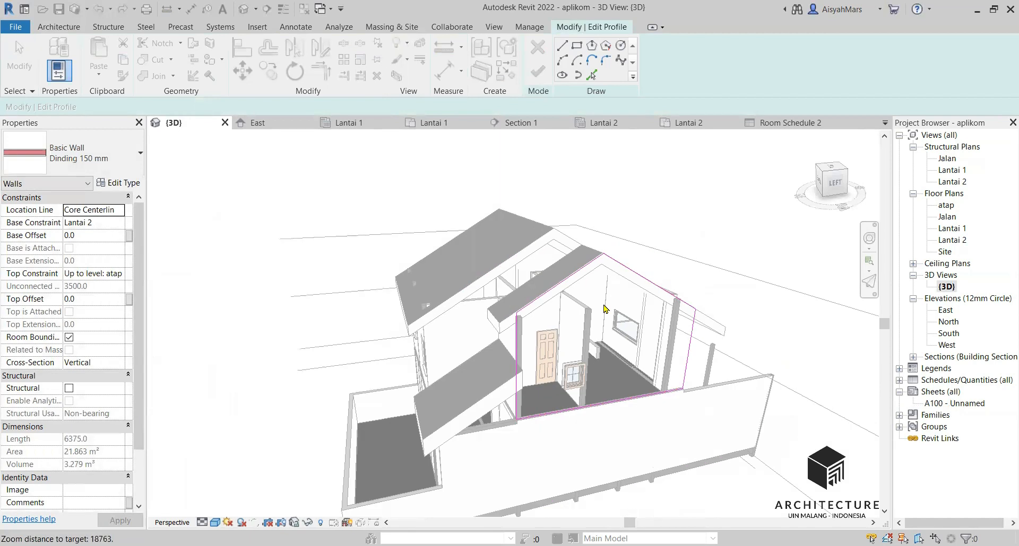
{"action": "key", "text": "Escape"}
{"action": "scroll", "coordinate": [743, 427], "scroll_direction": "up", "scroll_amount": 2}
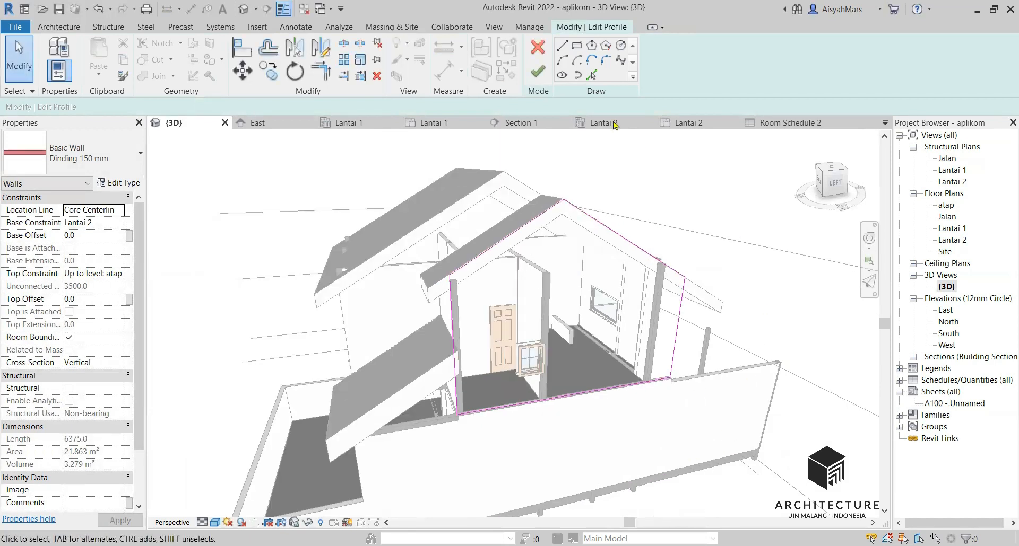
{"action": "left_click", "coordinate": [537, 72]}
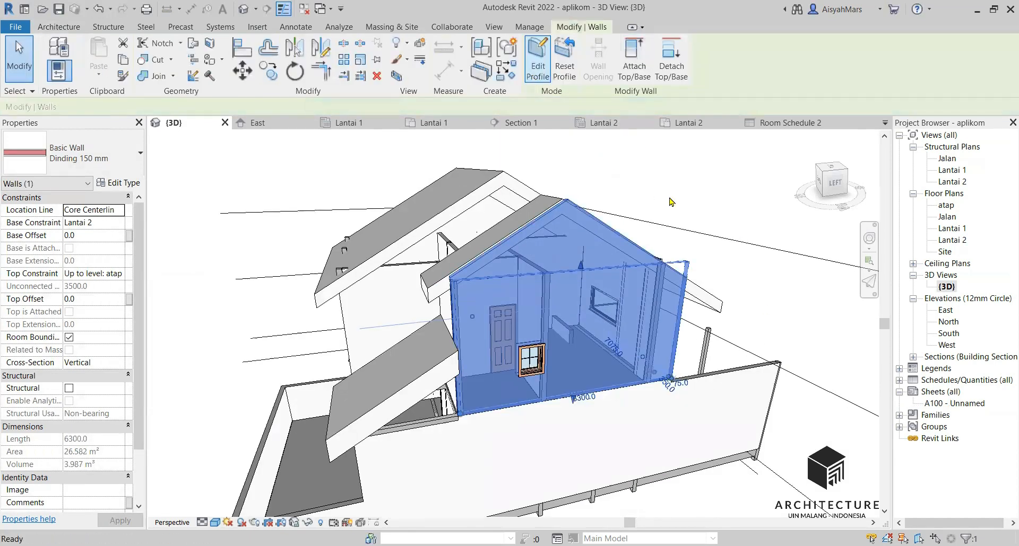
{"action": "left_click", "coordinate": [717, 204]}
Step: Examine the side walls, gables and lean-to roof from several sides to check how the walls meet the roofs
{"action": "middle_click_drag", "start_coordinate": [647, 289], "coordinate": [574, 320], "text": "shift"}
{"action": "middle_click_drag", "start_coordinate": [449, 357], "coordinate": [431, 243], "text": "shift"}
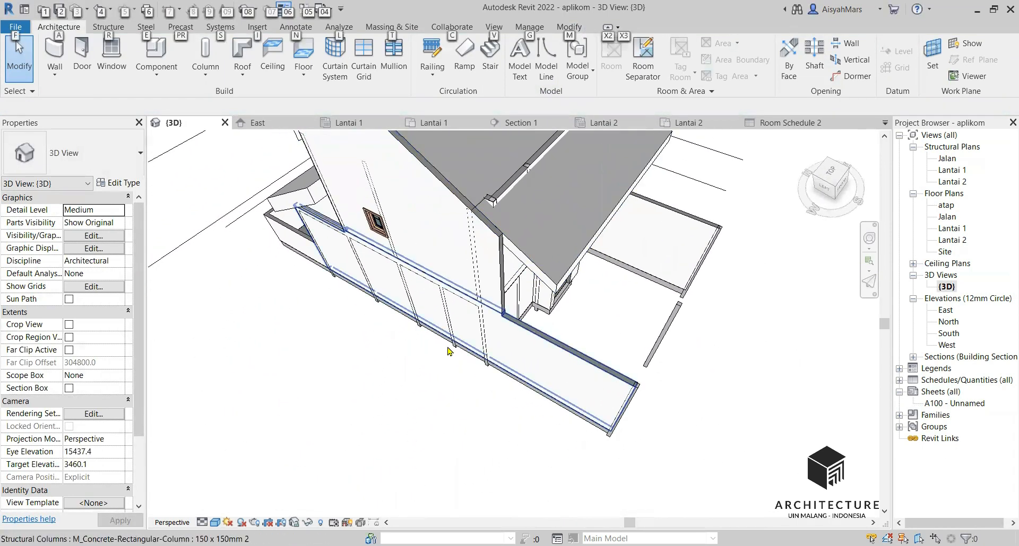
{"action": "scroll", "coordinate": [449, 348], "scroll_direction": "down", "scroll_amount": 3}
{"action": "middle_click_drag", "start_coordinate": [486, 229], "coordinate": [546, 169], "text": "shift"}
{"action": "scroll", "coordinate": [409, 162], "scroll_direction": "up", "scroll_amount": 6}
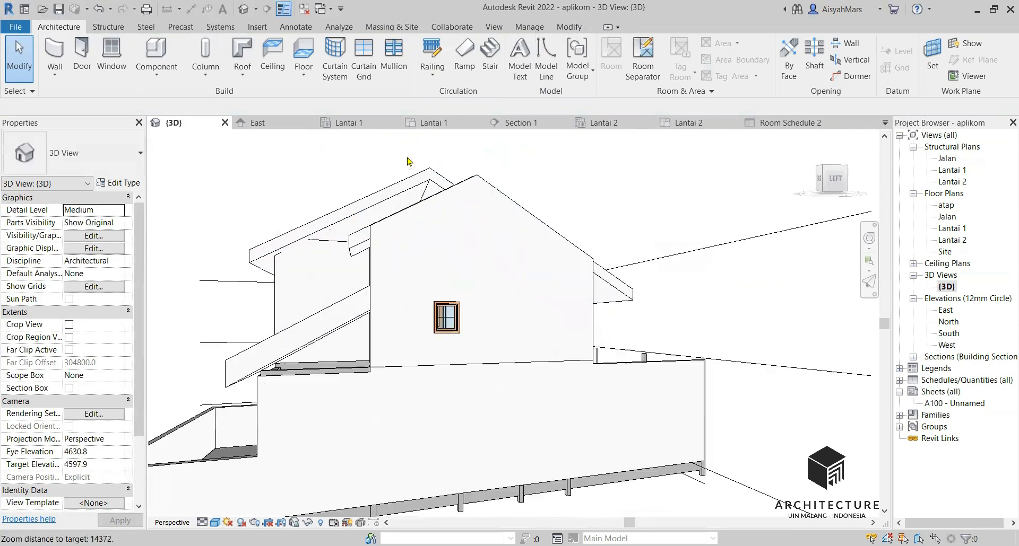
{"action": "middle_click_drag", "start_coordinate": [525, 275], "coordinate": [287, 247], "text": "shift"}
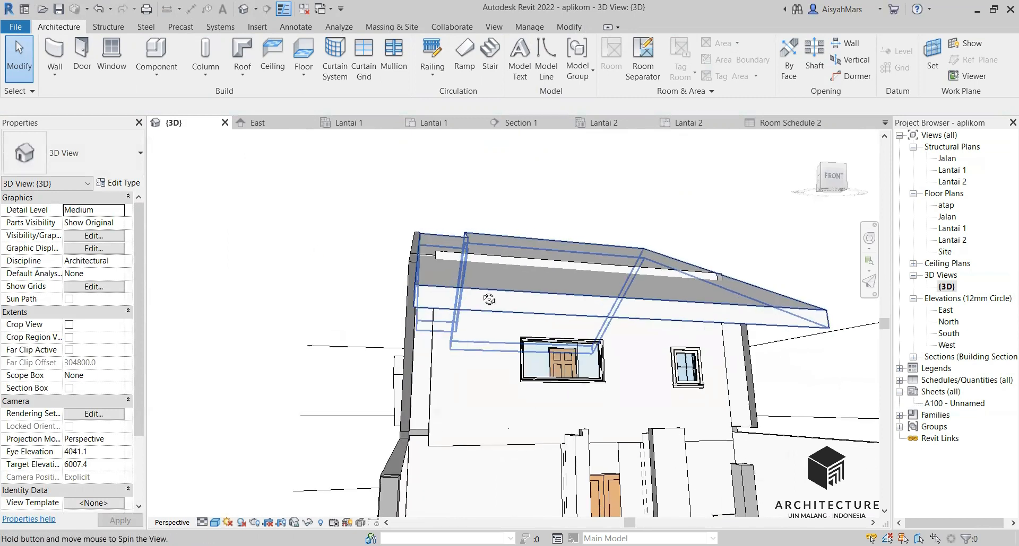
{"action": "middle_click_drag", "start_coordinate": [626, 287], "coordinate": [734, 374], "text": "shift"}
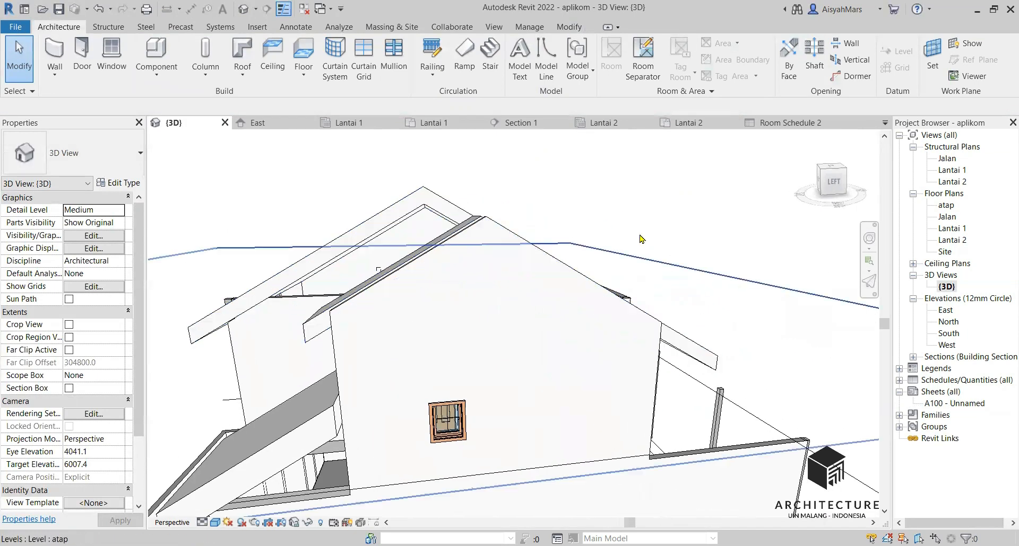
{"action": "middle_click_drag", "start_coordinate": [411, 339], "coordinate": [536, 320], "text": "shift"}
{"action": "scroll", "coordinate": [544, 281], "scroll_direction": "down", "scroll_amount": 3}
{"action": "middle_click_drag", "start_coordinate": [525, 415], "coordinate": [378, 391], "text": "shift"}
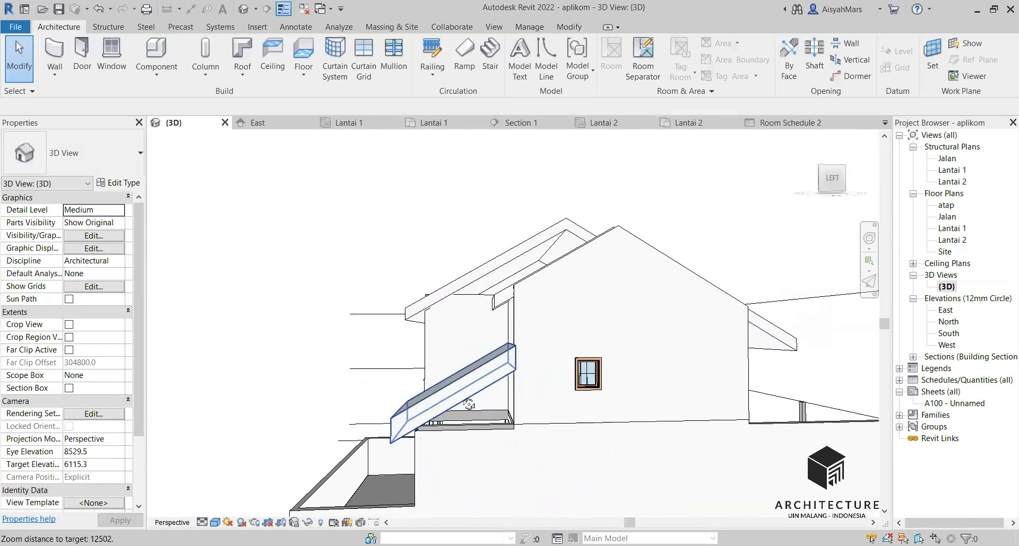
{"action": "middle_click_drag", "start_coordinate": [502, 374], "coordinate": [528, 436], "text": "shift"}
{"action": "scroll", "coordinate": [565, 441], "scroll_direction": "up", "scroll_amount": 3}
{"action": "left_click", "coordinate": [564, 447]}
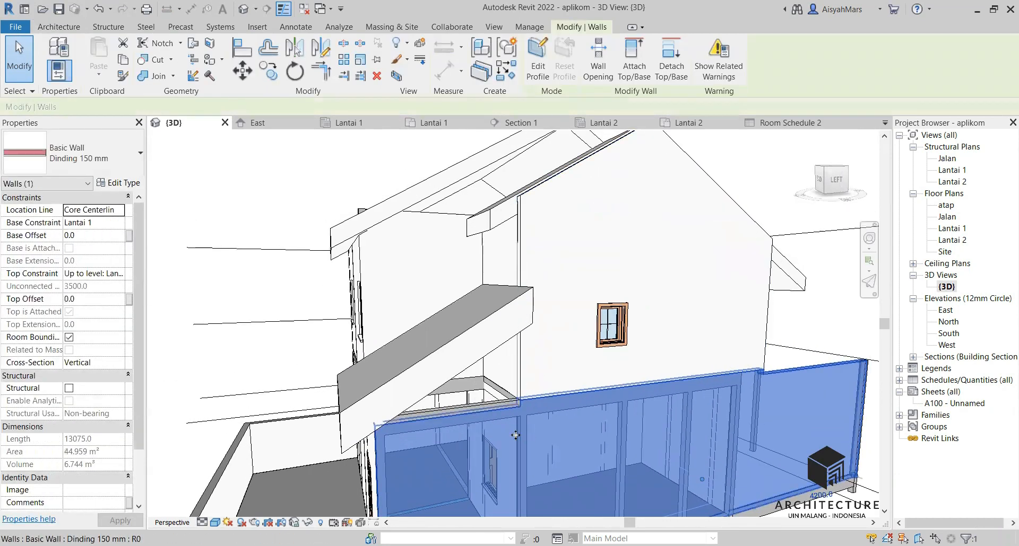
{"action": "scroll", "coordinate": [517, 400], "scroll_direction": "down", "scroll_amount": 3}
{"action": "middle_click_drag", "start_coordinate": [517, 400], "coordinate": [655, 381], "text": "shift"}
{"action": "scroll", "coordinate": [607, 345], "scroll_direction": "down", "scroll_amount": 2}
{"action": "middle_click_drag", "start_coordinate": [580, 293], "coordinate": [673, 239], "text": "shift"}
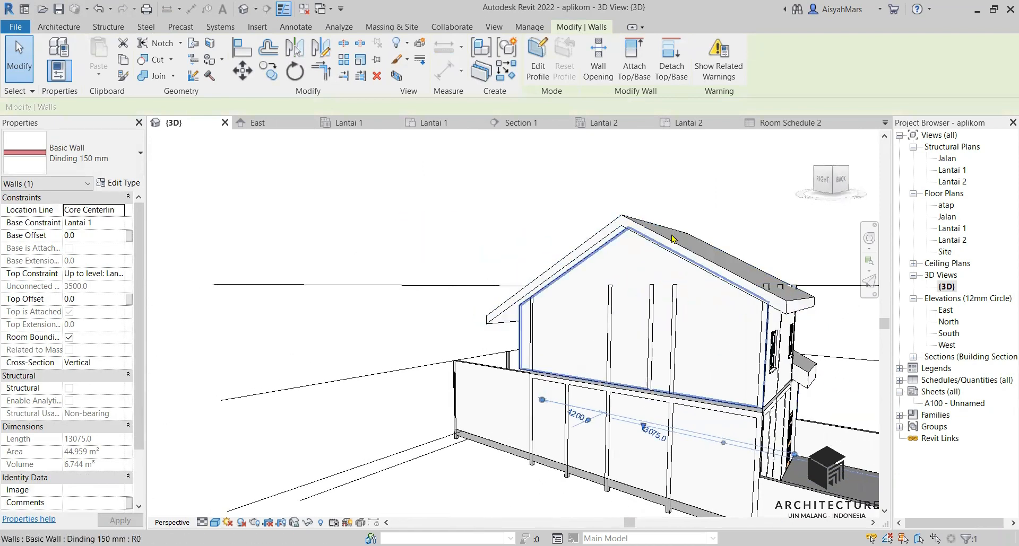
{"action": "left_click", "coordinate": [701, 173]}
Step: Delete the lean-to roof beside the upper-floor bathroom wall
{"action": "middle_click_drag", "start_coordinate": [748, 378], "coordinate": [432, 288], "text": "shift"}
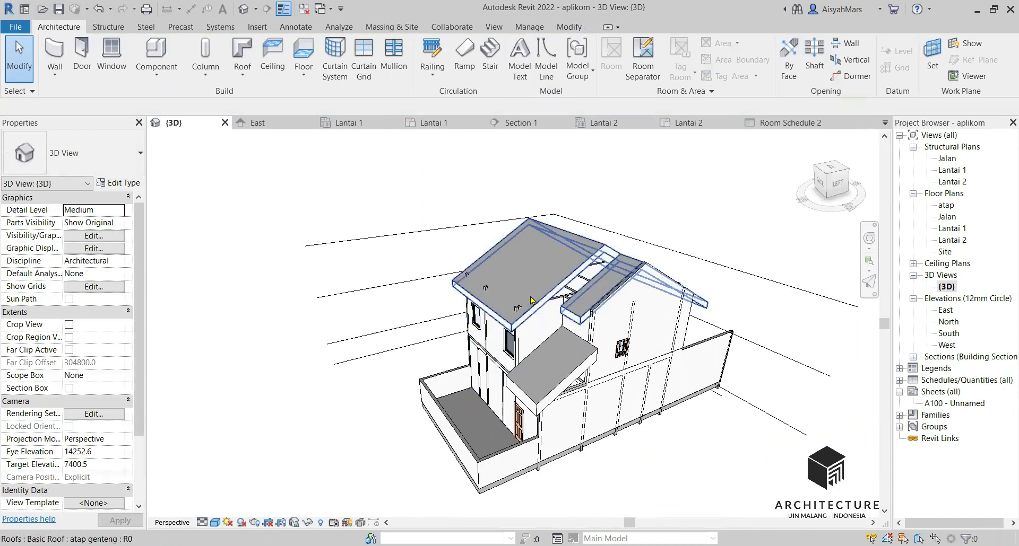
{"action": "left_click", "coordinate": [573, 351]}
{"action": "key", "text": "Delete"}
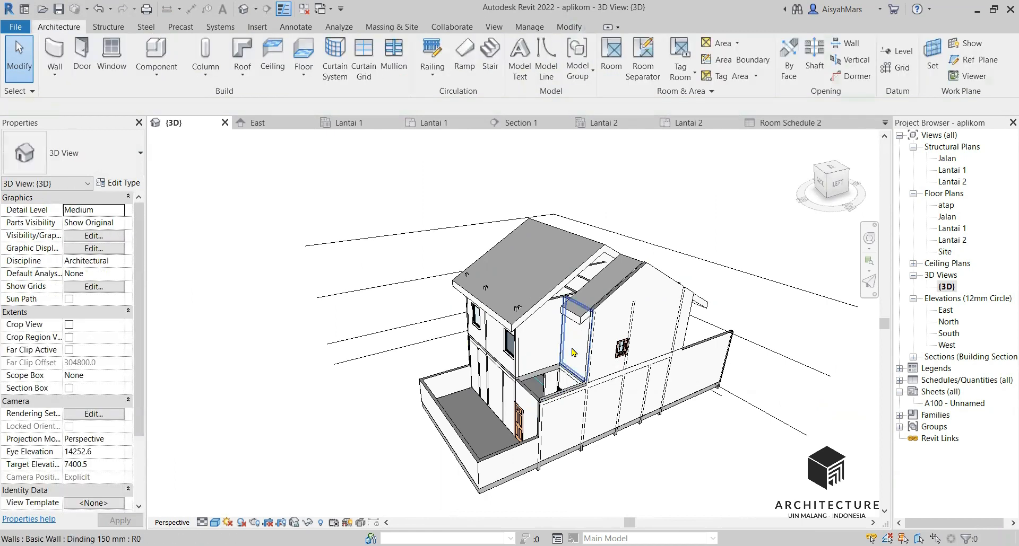
{"action": "scroll", "coordinate": [573, 351], "scroll_direction": "up", "scroll_amount": 5}
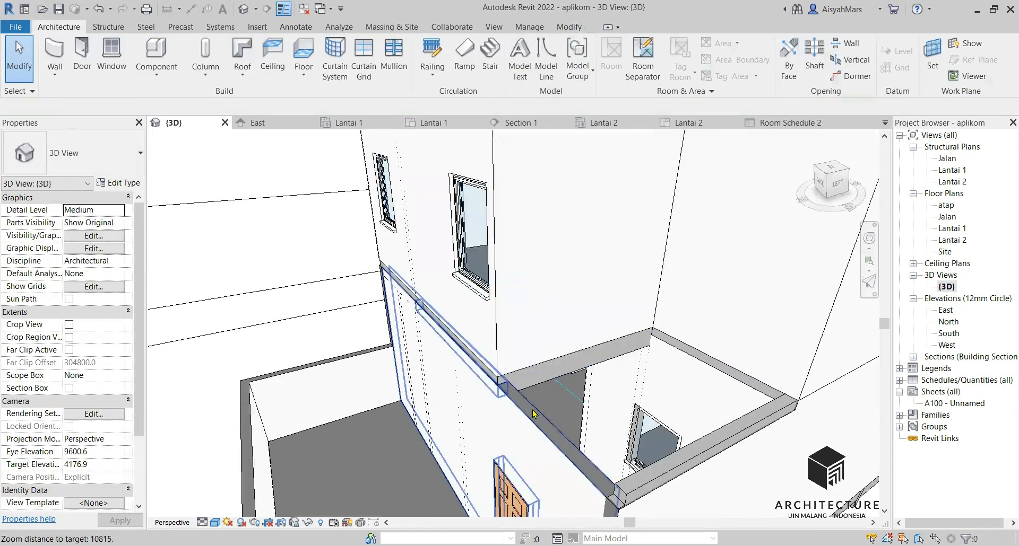
Step: Open the Lantai 2 floor plan and set its underlay base level to Lantai 1
{"action": "left_click", "coordinate": [971, 244]}
{"action": "double_click", "coordinate": [959, 244]}
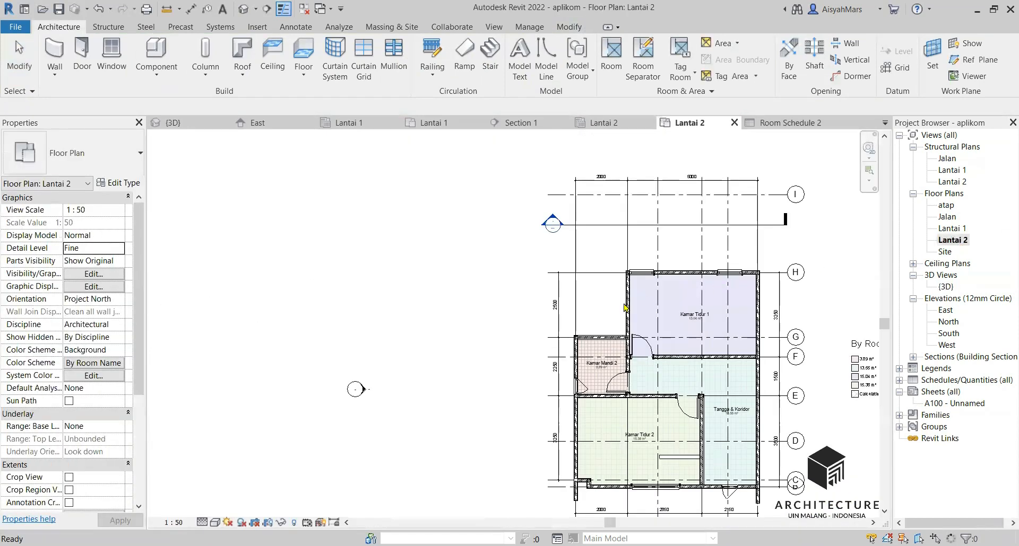
{"action": "scroll", "coordinate": [616, 360], "scroll_direction": "up", "scroll_amount": 3}
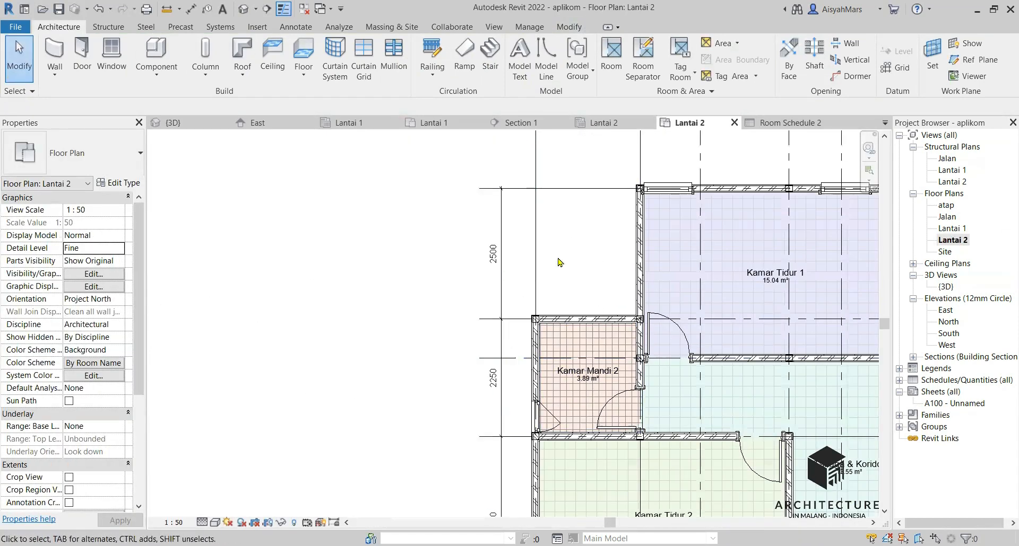
{"action": "scroll", "coordinate": [540, 341], "scroll_direction": "down", "scroll_amount": 2}
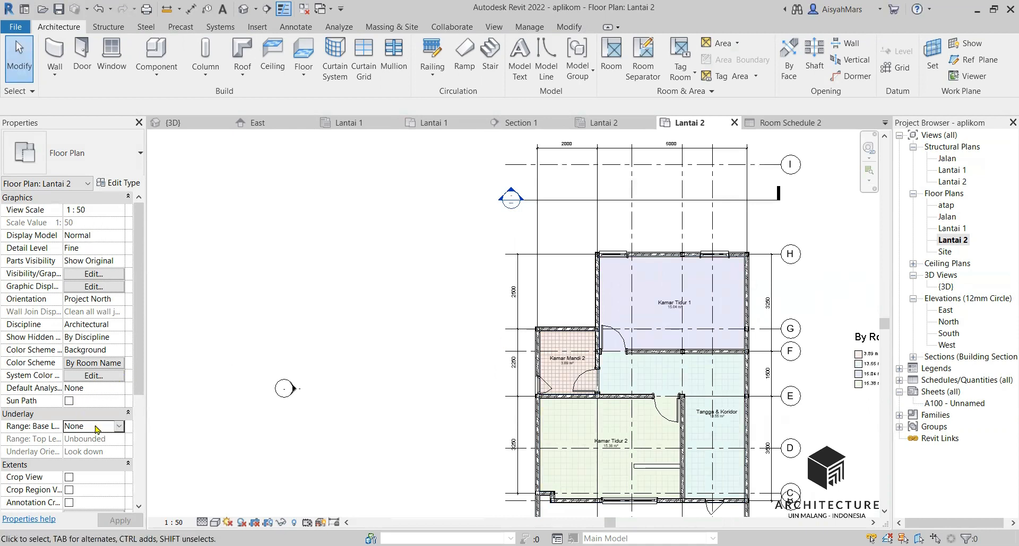
{"action": "left_click", "coordinate": [118, 427]}
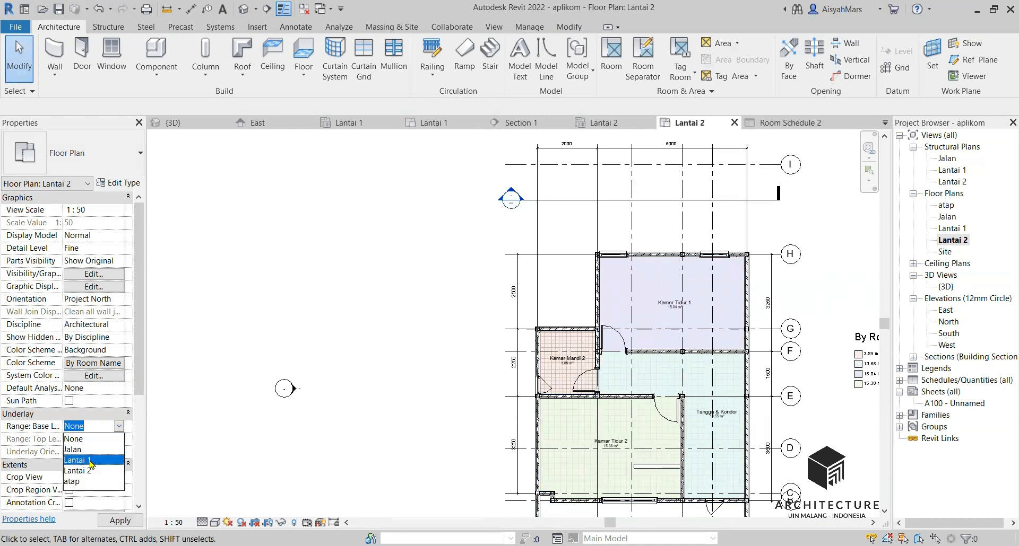
{"action": "left_click", "coordinate": [91, 460]}
{"action": "scroll", "coordinate": [593, 234], "scroll_direction": "up", "scroll_amount": 2}
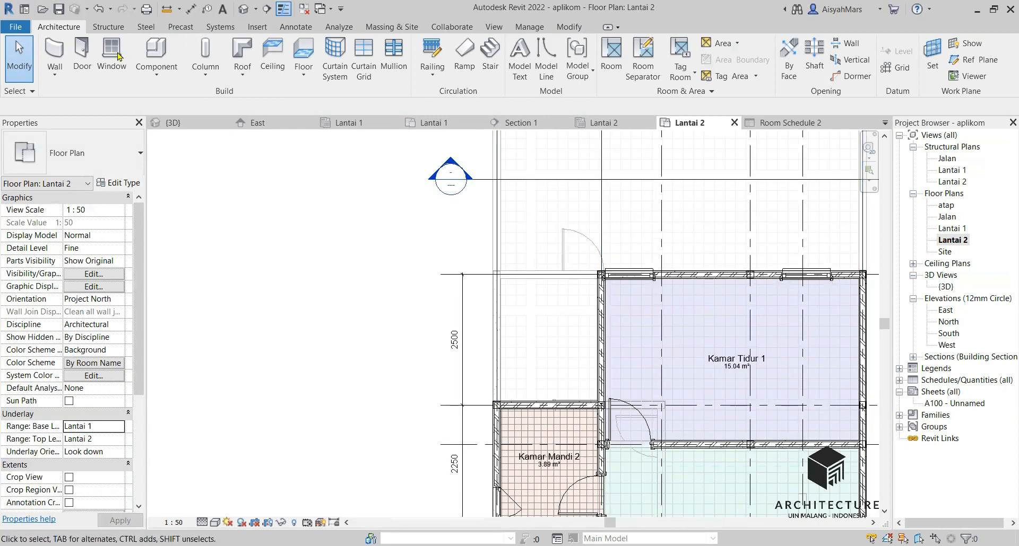
Step: Start a new architectural floor and open the layer structure of the Slab 120 mm type for editing
{"action": "left_click", "coordinate": [298, 65]}
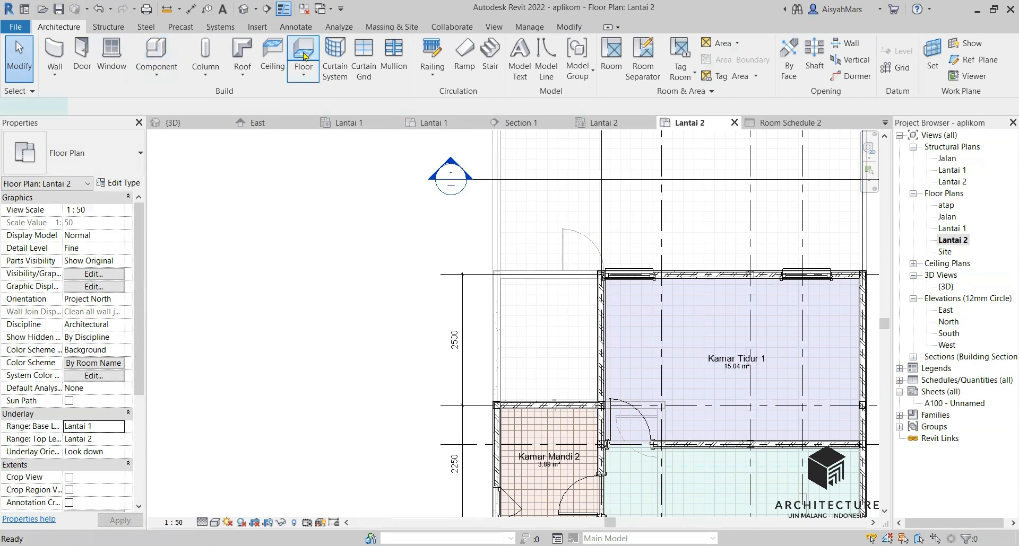
{"action": "left_click", "coordinate": [121, 184]}
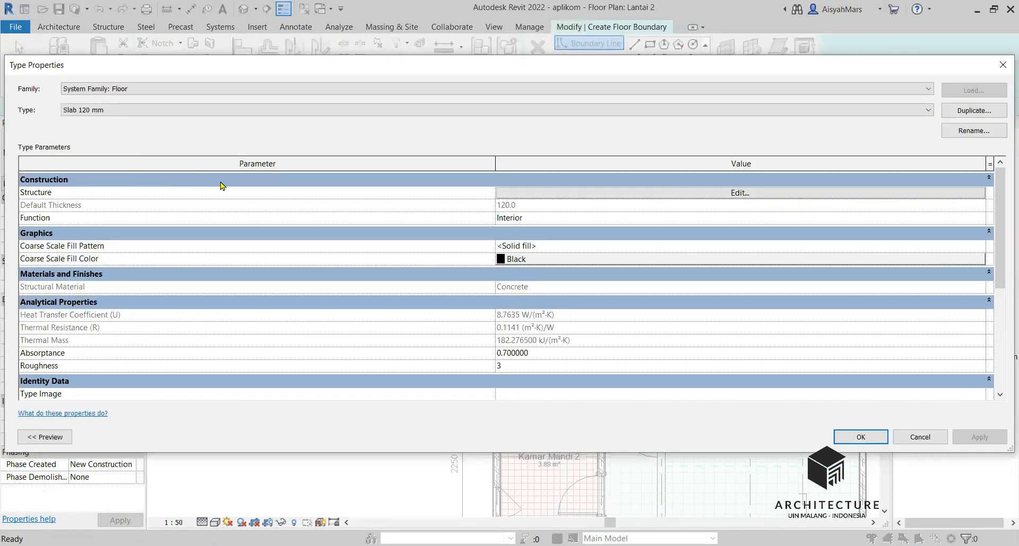
{"action": "left_click", "coordinate": [535, 194]}
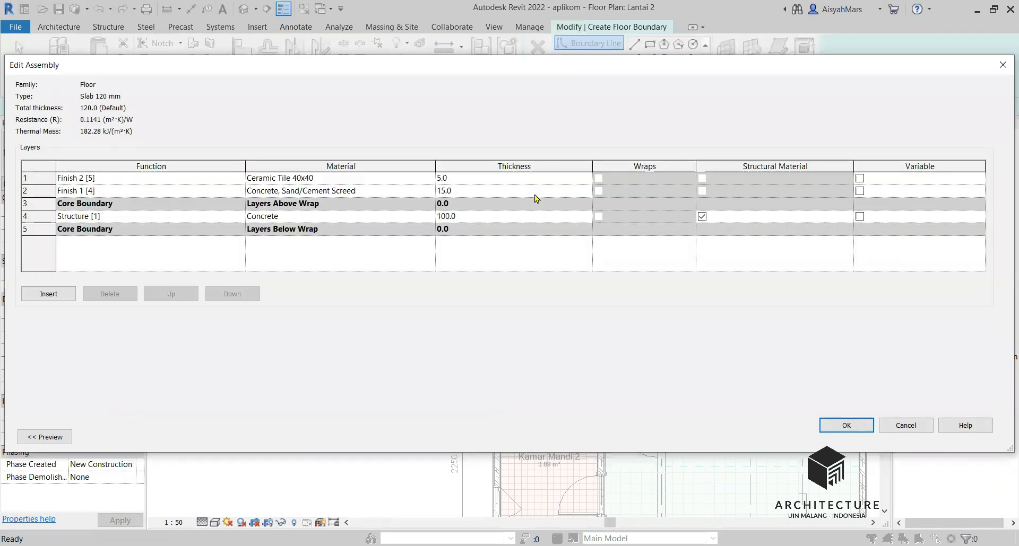
Step: Leave the slab's layer assembly unedited, then duplicate the 120 mm floor type and name the copy "Slab 120 mm tanpa keramik"
{"action": "left_click", "coordinate": [914, 426]}
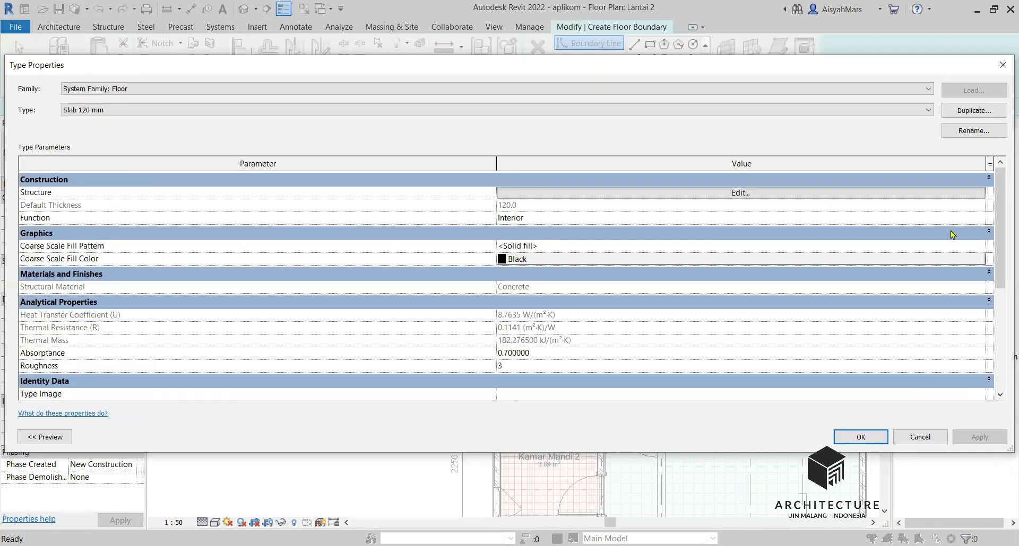
{"action": "left_click", "coordinate": [965, 112]}
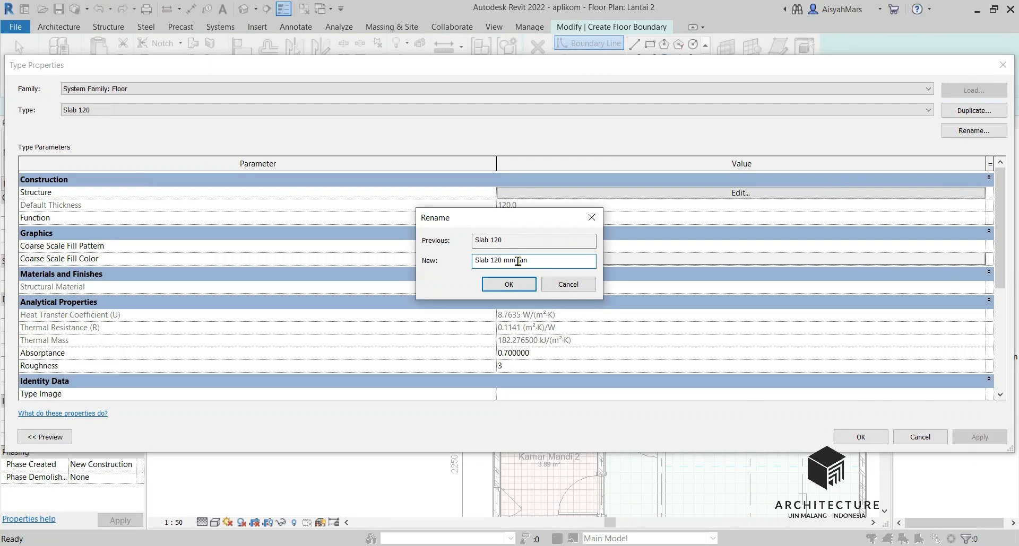
{"action": "left_click", "coordinate": [513, 291]}
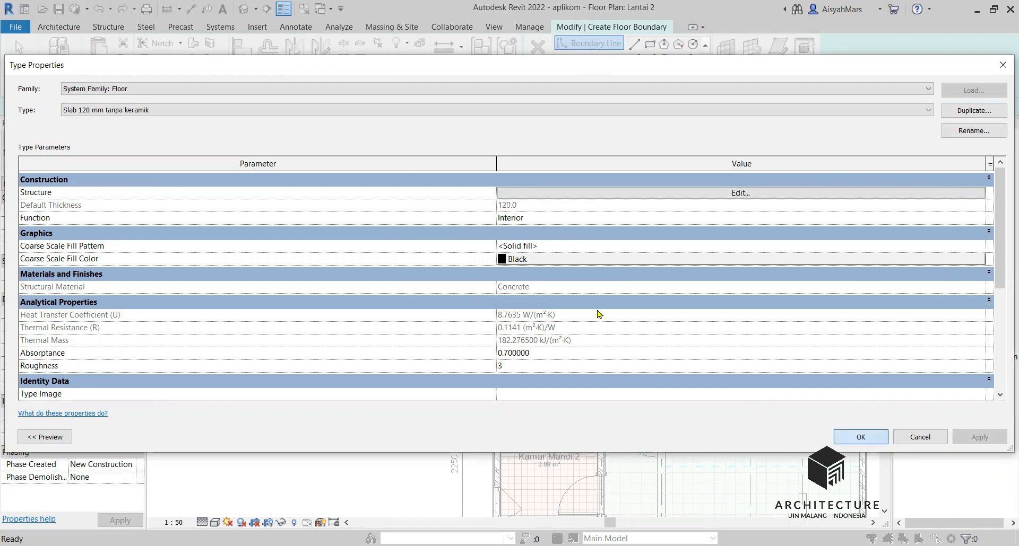
{"action": "key", "text": "Return"}
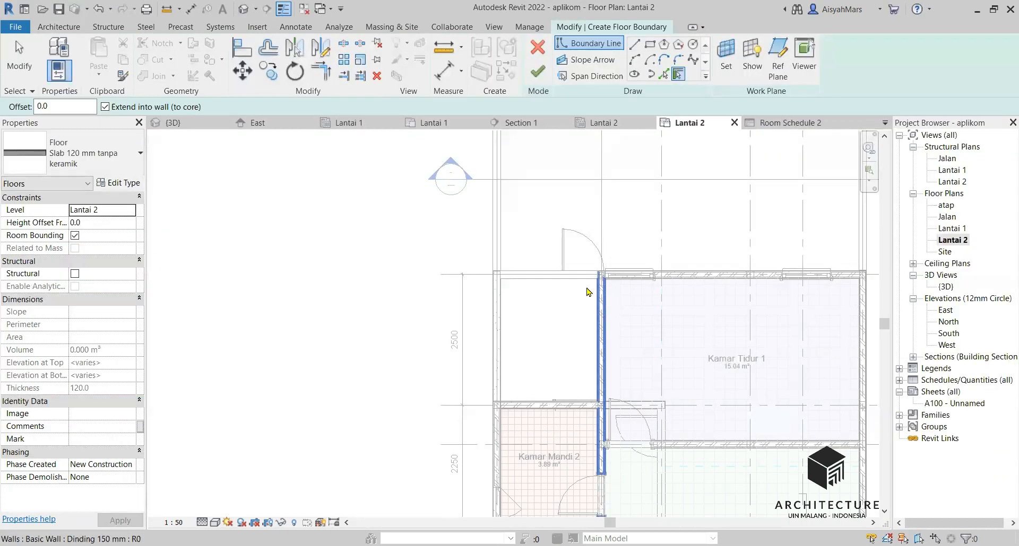
Step: Sketch a rectangular floor boundary of about 4.39 m² in the open area above Kamar Mandi 2, beside Kamar Tidur 1
{"action": "left_click", "coordinate": [650, 46]}
{"action": "scroll", "coordinate": [499, 286], "scroll_direction": "up", "scroll_amount": 2}
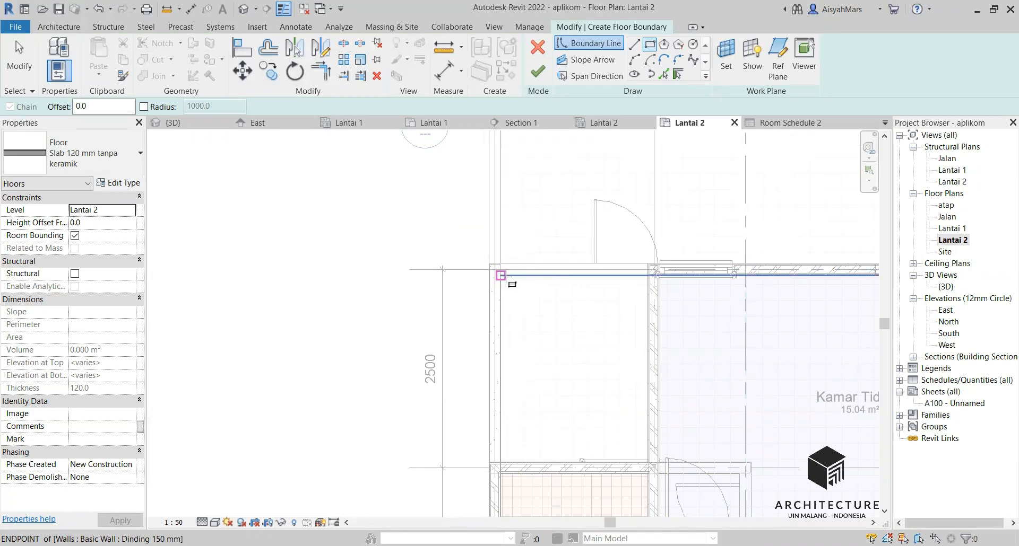
{"action": "left_click", "coordinate": [504, 276]}
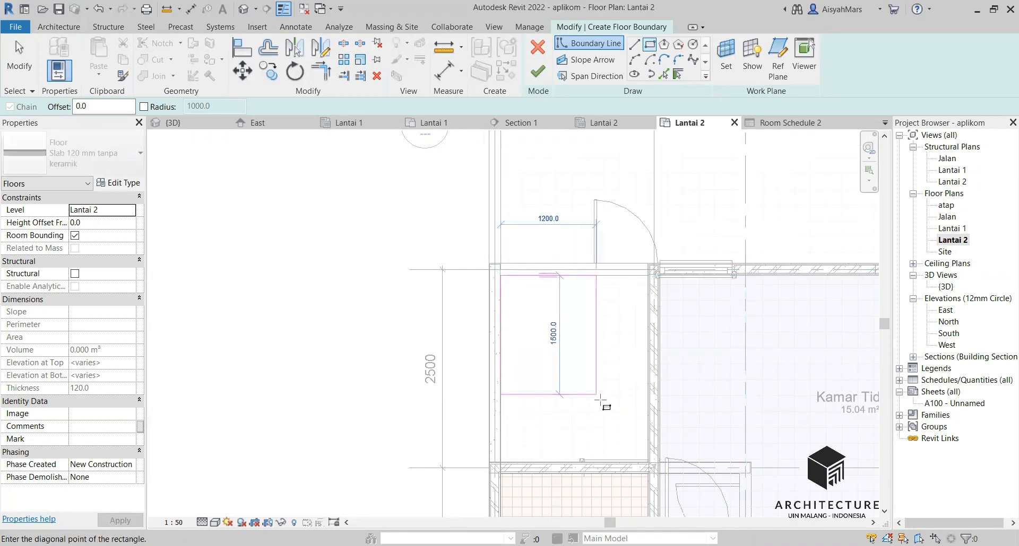
{"action": "scroll", "coordinate": [638, 467], "scroll_direction": "up", "scroll_amount": 4}
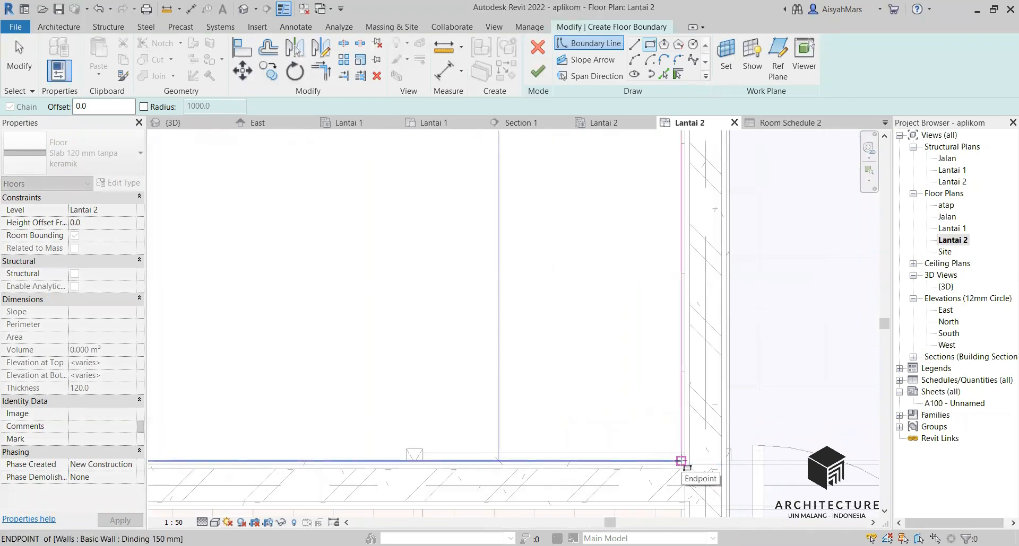
{"action": "scroll", "coordinate": [681, 461], "scroll_direction": "up", "scroll_amount": 3}
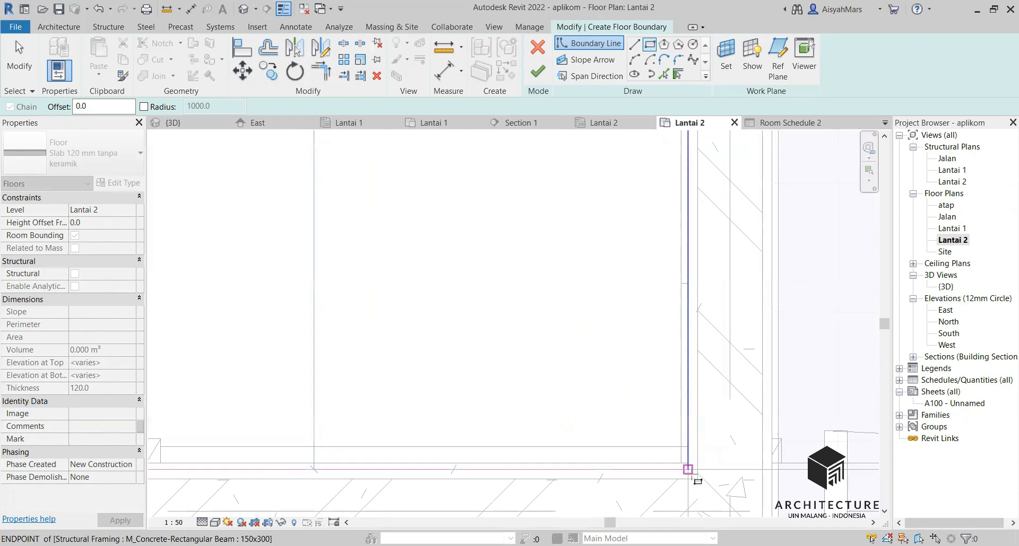
{"action": "left_click", "coordinate": [688, 469]}
{"action": "scroll", "coordinate": [690, 472], "scroll_direction": "down", "scroll_amount": 3}
{"action": "scroll", "coordinate": [706, 480], "scroll_direction": "down", "scroll_amount": 3}
{"action": "scroll", "coordinate": [523, 222], "scroll_direction": "up", "scroll_amount": 5}
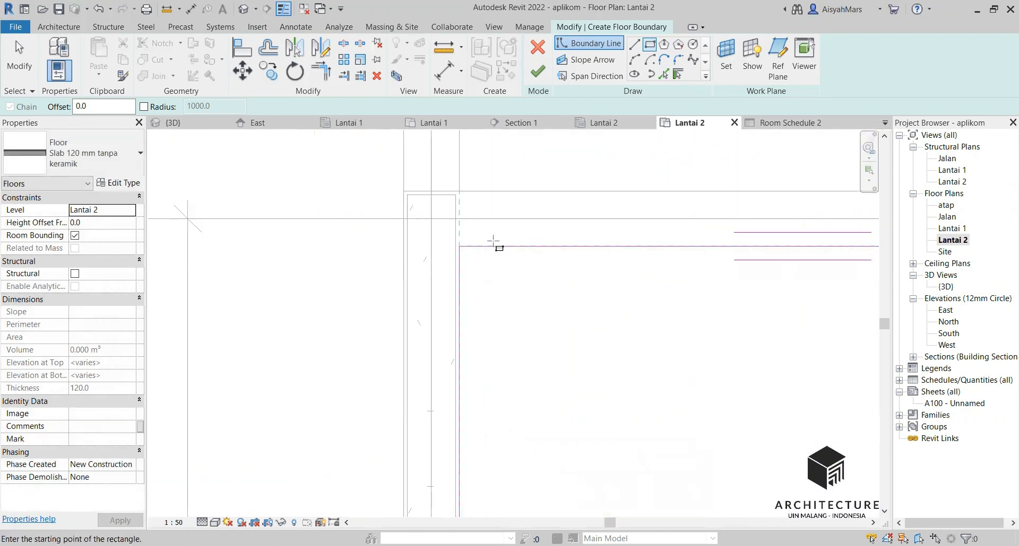
Step: Finish the floor sketch without attaching the walls to the slab's underside, and dismiss the element joining errors
{"action": "left_click", "coordinate": [539, 73]}
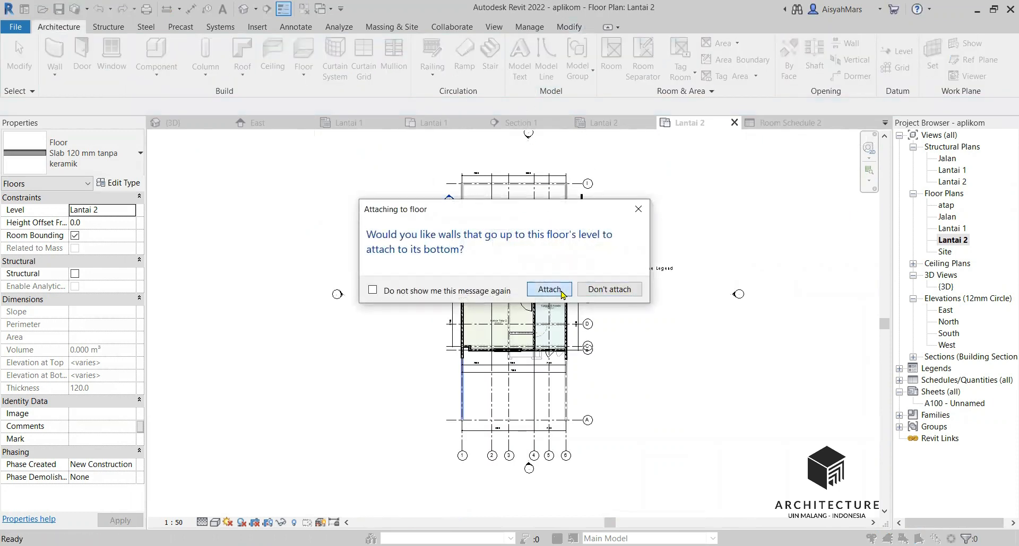
{"action": "left_click", "coordinate": [630, 289]}
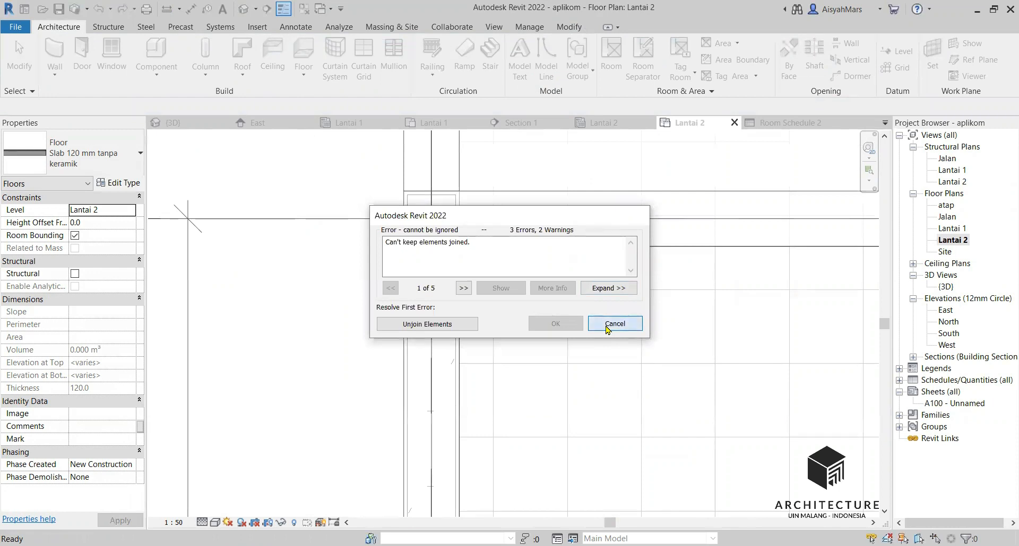
{"action": "left_click", "coordinate": [610, 325]}
{"action": "scroll", "coordinate": [515, 276], "scroll_direction": "down", "scroll_amount": 2}
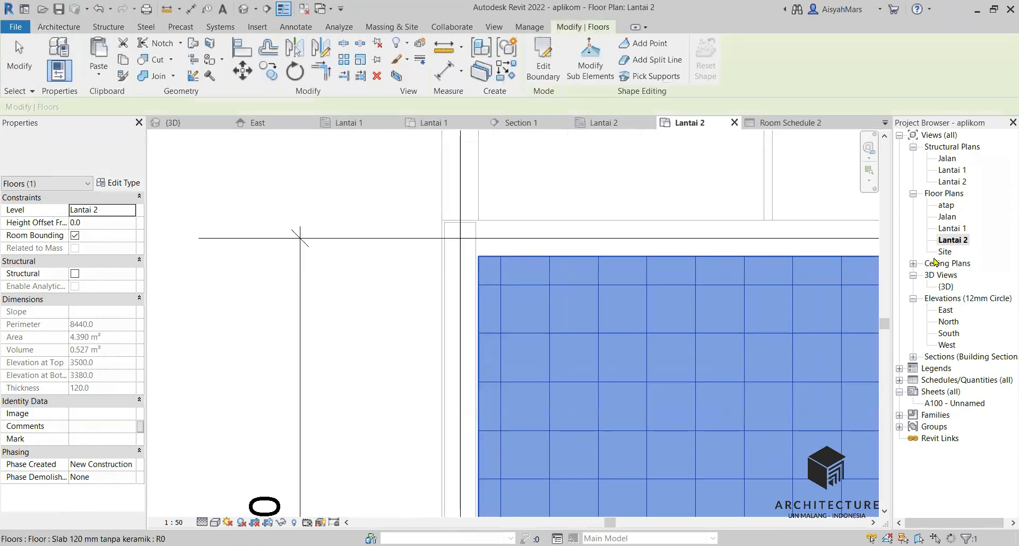
Step: Open the 3D view and examine the rear walls of both storeys where they meet the new terrace slab
{"action": "double_click", "coordinate": [946, 287]}
{"action": "middle_click_drag", "start_coordinate": [675, 296], "coordinate": [578, 340], "text": "shift"}
{"action": "left_click", "coordinate": [317, 311]}
{"action": "scroll", "coordinate": [655, 405], "scroll_direction": "up", "scroll_amount": 2}
{"action": "key", "text": "Escape"}
{"action": "middle_click_drag", "start_coordinate": [655, 405], "coordinate": [456, 371], "text": "shift"}
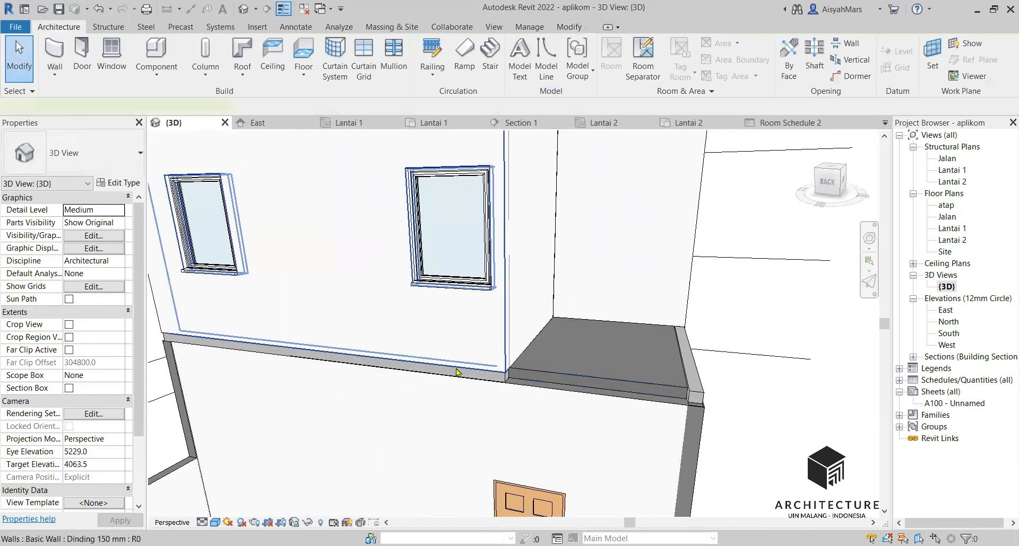
{"action": "left_click", "coordinate": [471, 377]}
{"action": "left_click", "coordinate": [474, 382]}
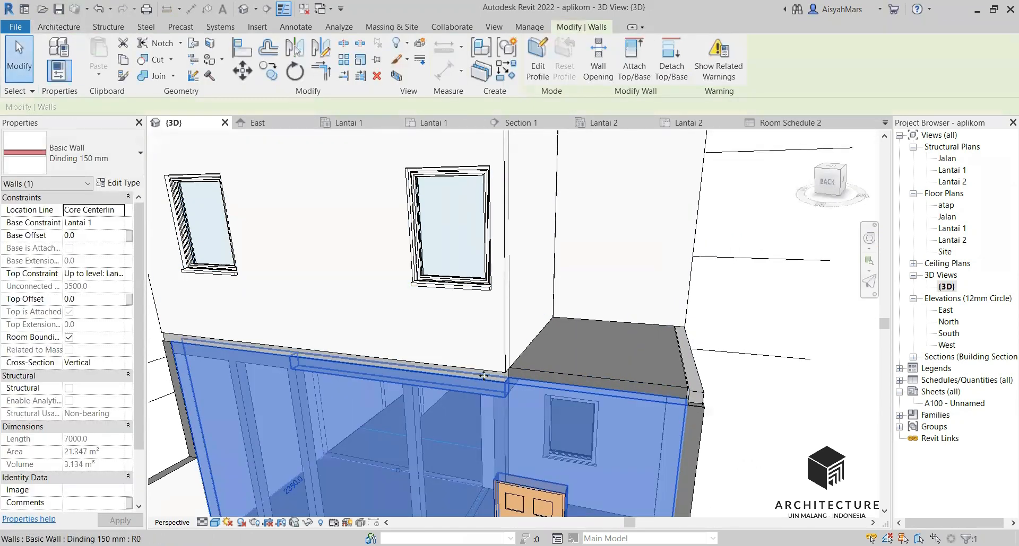
{"action": "key", "text": "Escape"}
{"action": "scroll", "coordinate": [475, 375], "scroll_direction": "up", "scroll_amount": 1}
{"action": "left_click", "coordinate": [477, 378]}
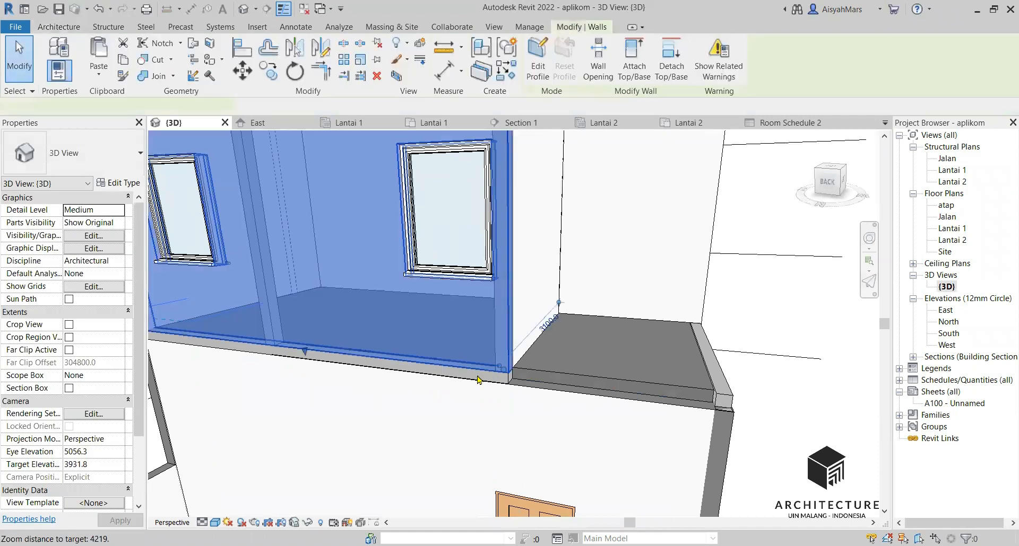
{"action": "scroll", "coordinate": [496, 375], "scroll_direction": "up", "scroll_amount": 1}
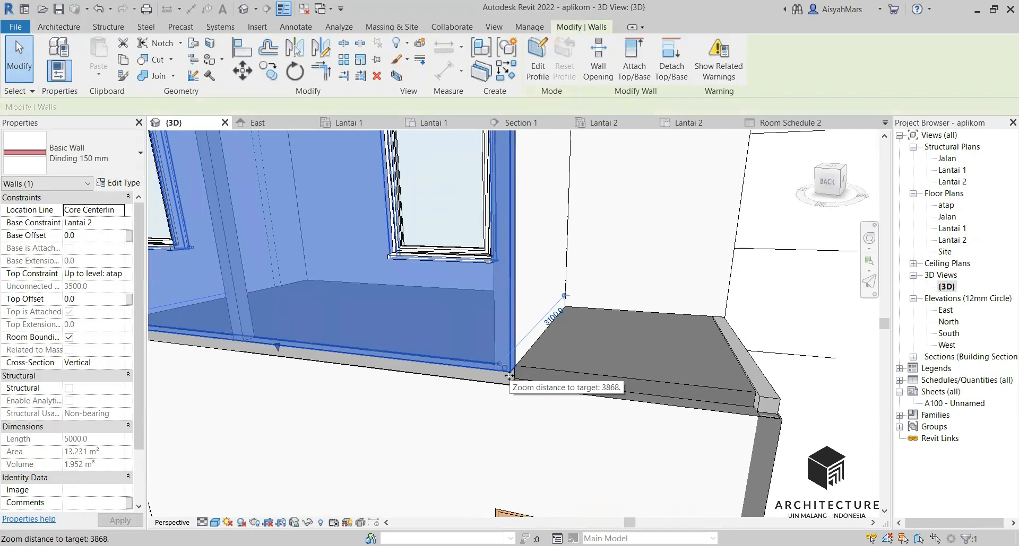
{"action": "left_click", "coordinate": [510, 381]}
{"action": "left_click", "coordinate": [510, 381]}
{"action": "left_click_drag", "start_coordinate": [507, 372], "coordinate": [764, 398]}
Step: Inspect the outside of the house from the other sides for walls and columns protruding through the roof
{"action": "middle_click_drag", "start_coordinate": [762, 399], "coordinate": [639, 419], "text": "shift"}
{"action": "key", "text": "Escape"}
{"action": "middle_click_drag", "start_coordinate": [366, 265], "coordinate": [761, 391], "text": "shift"}
{"action": "scroll", "coordinate": [761, 391], "scroll_direction": "down", "scroll_amount": 1}
{"action": "middle_click_drag", "start_coordinate": [684, 392], "coordinate": [742, 424], "text": "shift"}
{"action": "scroll", "coordinate": [713, 390], "scroll_direction": "down", "scroll_amount": 2}
{"action": "scroll", "coordinate": [743, 425], "scroll_direction": "down", "scroll_amount": 3}
{"action": "middle_click_drag", "start_coordinate": [660, 386], "coordinate": [527, 342], "text": "shift"}
{"action": "left_click", "coordinate": [463, 345]}
{"action": "middle_click_drag", "start_coordinate": [556, 405], "coordinate": [715, 445], "text": "shift"}
{"action": "key", "text": "Escape"}
{"action": "middle_click_drag", "start_coordinate": [430, 275], "coordinate": [313, 329], "text": "shift"}
{"action": "scroll", "coordinate": [332, 278], "scroll_direction": "down", "scroll_amount": 3}
{"action": "middle_click_drag", "start_coordinate": [511, 351], "coordinate": [517, 241], "text": "shift"}
{"action": "scroll", "coordinate": [517, 241], "scroll_direction": "up", "scroll_amount": 5}
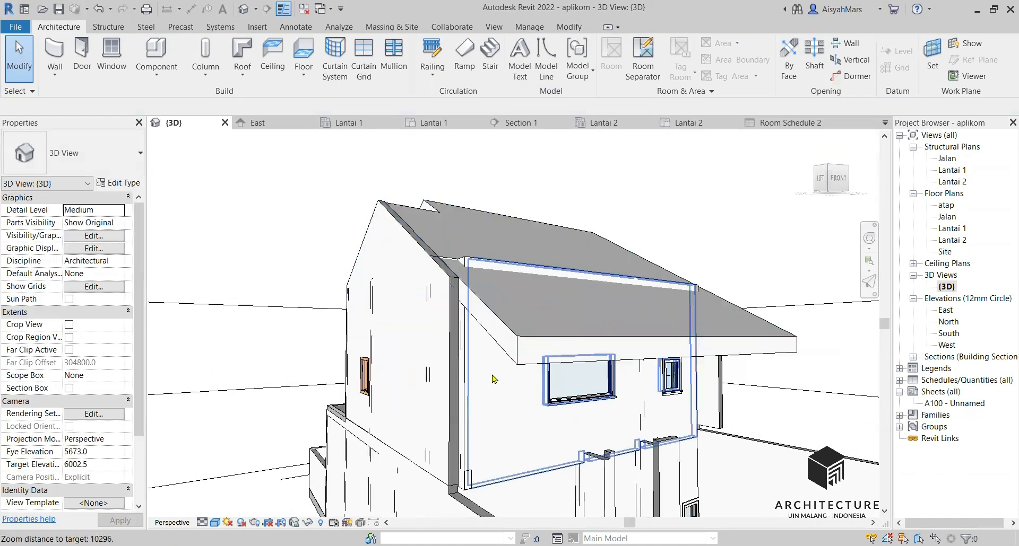
Step: Attach the top of the long front wall on Lantai 2 to the underside of the atap genteng roof
{"action": "left_click", "coordinate": [565, 310]}
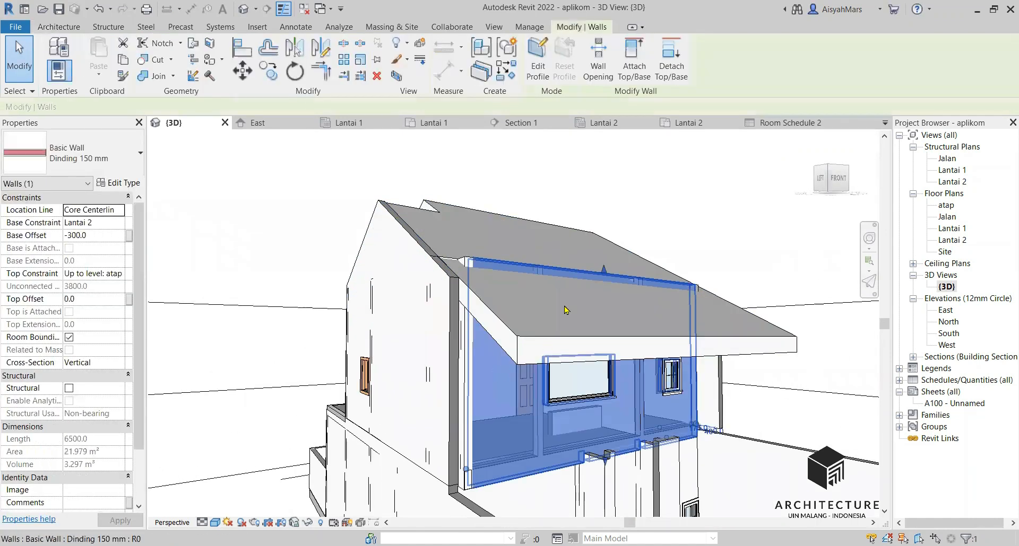
{"action": "left_click", "coordinate": [634, 59]}
{"action": "left_click", "coordinate": [513, 250]}
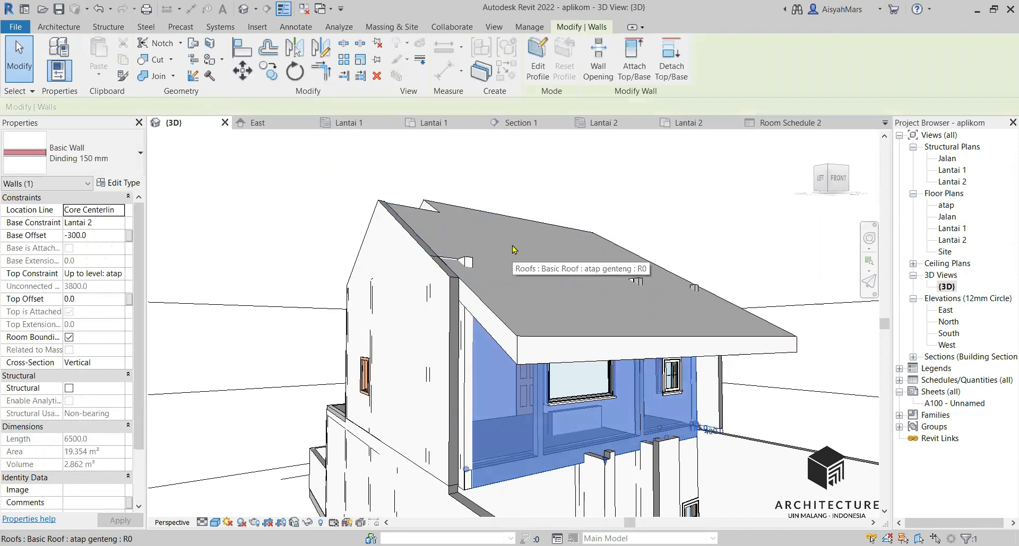
{"action": "middle_click_drag", "start_coordinate": [513, 254], "coordinate": [552, 317], "text": "shift"}
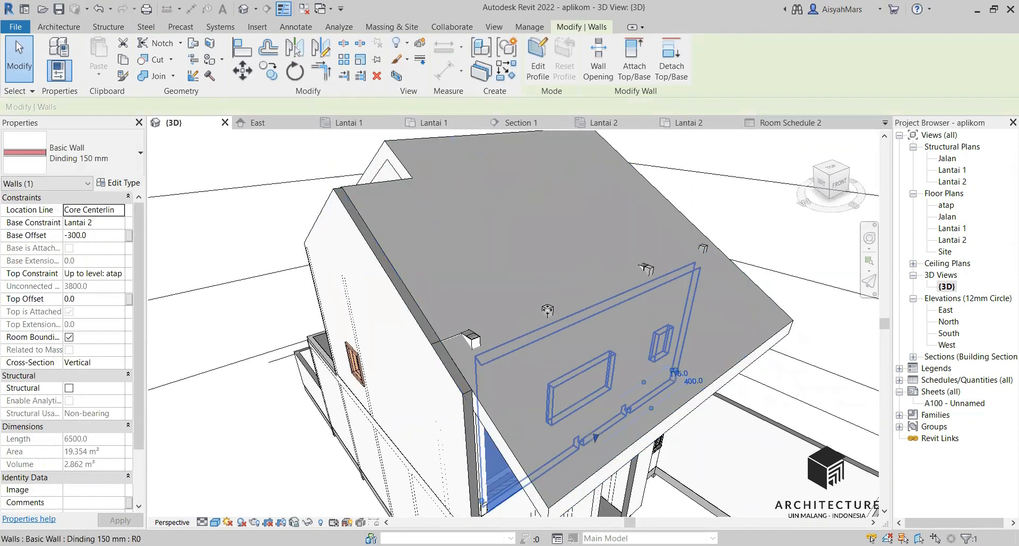
{"action": "key", "text": "Escape"}
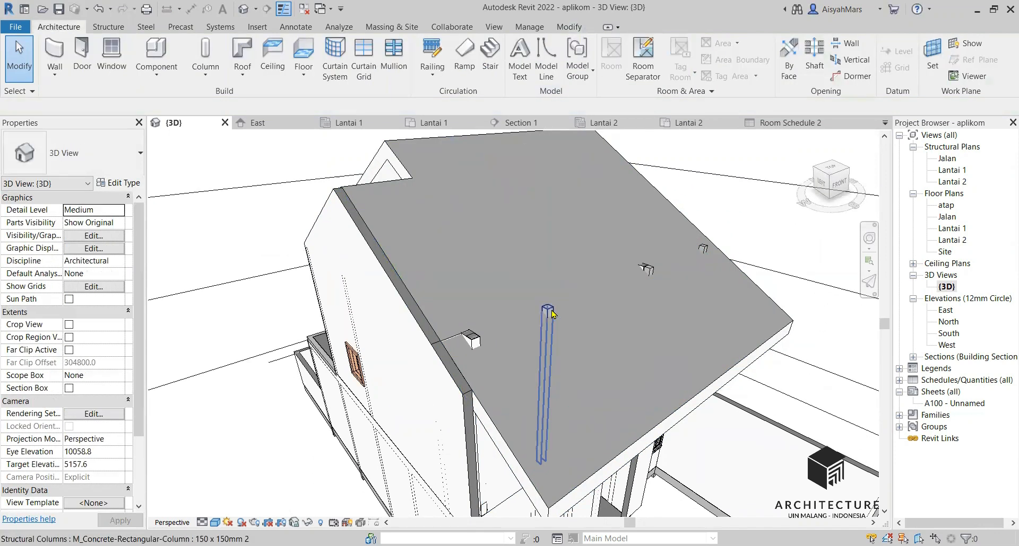
Step: Attach the tops of the three 150 x 150 mm columns at B-2, B-4 and B-6 to the atap genteng roof
{"action": "left_click", "coordinate": [549, 311]}
{"action": "middle_click_drag", "start_coordinate": [564, 335], "coordinate": [626, 304], "text": "shift"}
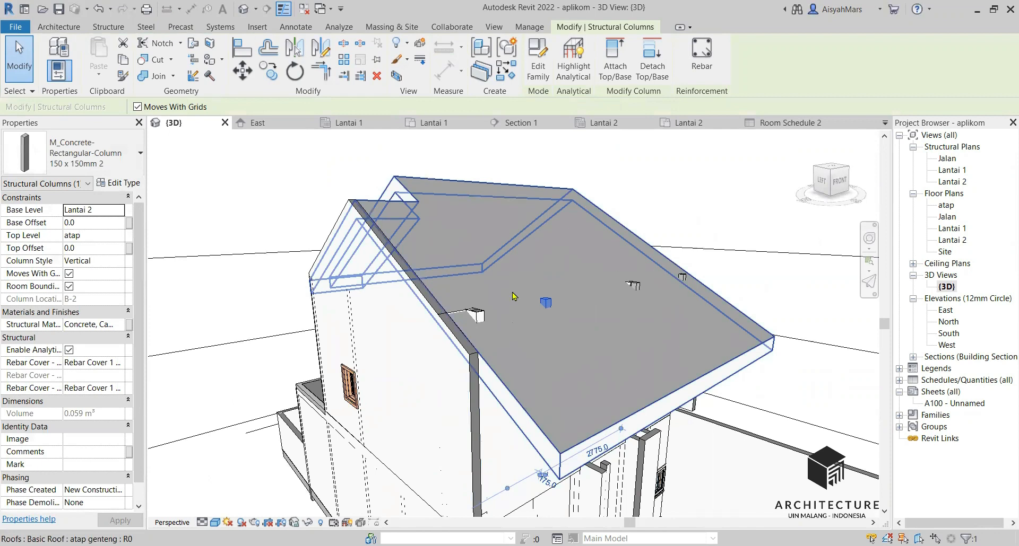
{"action": "left_click", "coordinate": [615, 61]}
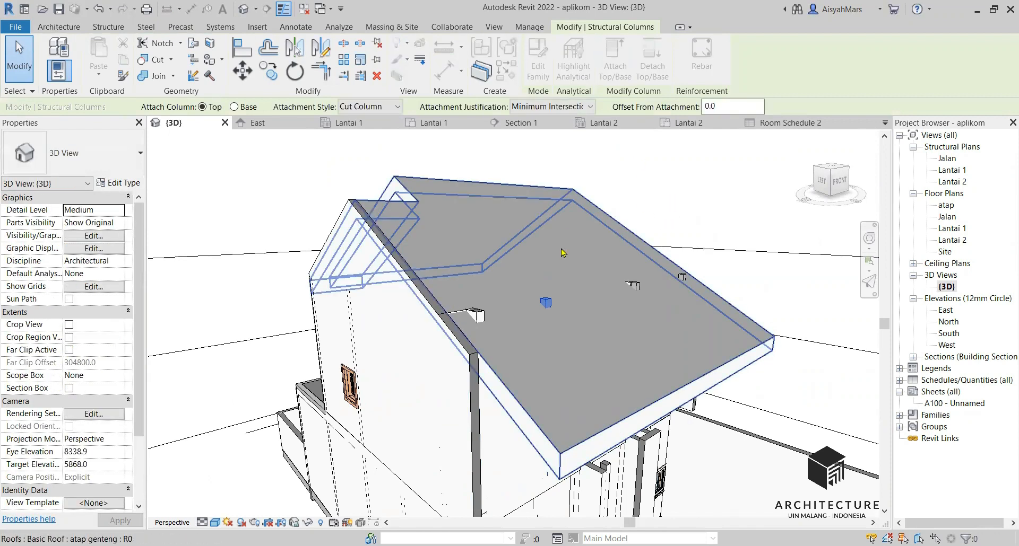
{"action": "left_click", "coordinate": [561, 249]}
{"action": "left_click", "coordinate": [620, 77]}
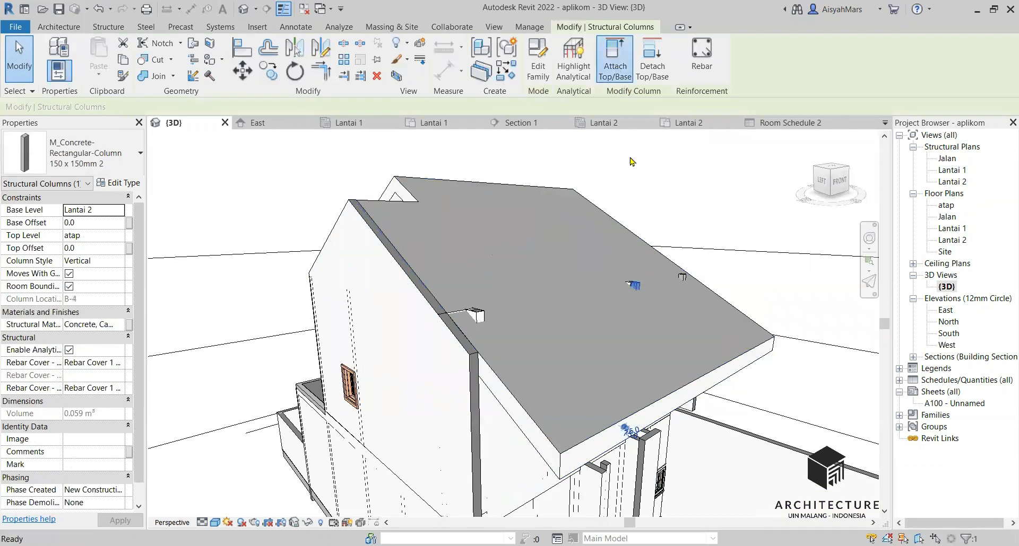
{"action": "left_click", "coordinate": [684, 278]}
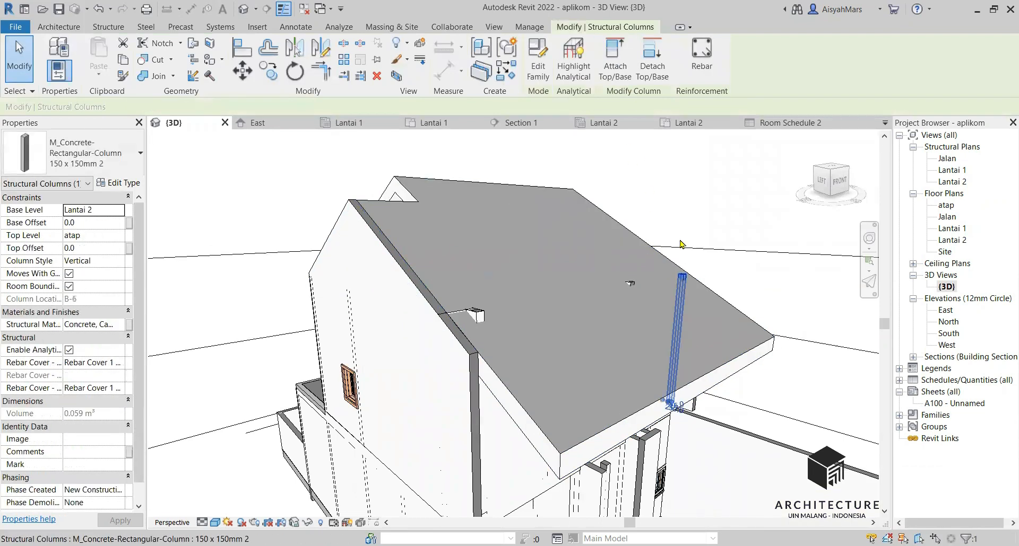
Step: Attach the tops of the 3500 mm interior wall and the short 250 mm front corner wall to the roof
{"action": "left_click", "coordinate": [630, 296]}
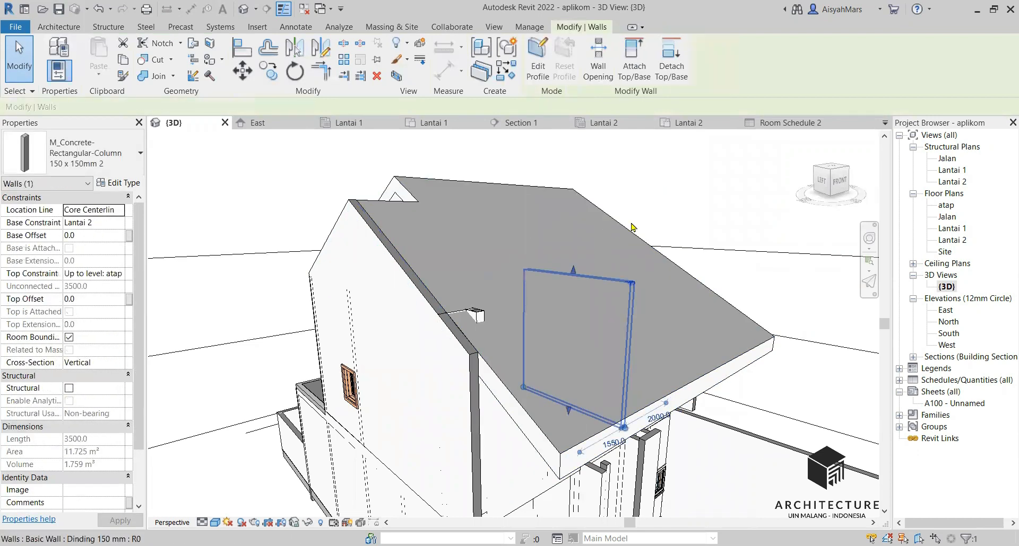
{"action": "left_click", "coordinate": [632, 65]}
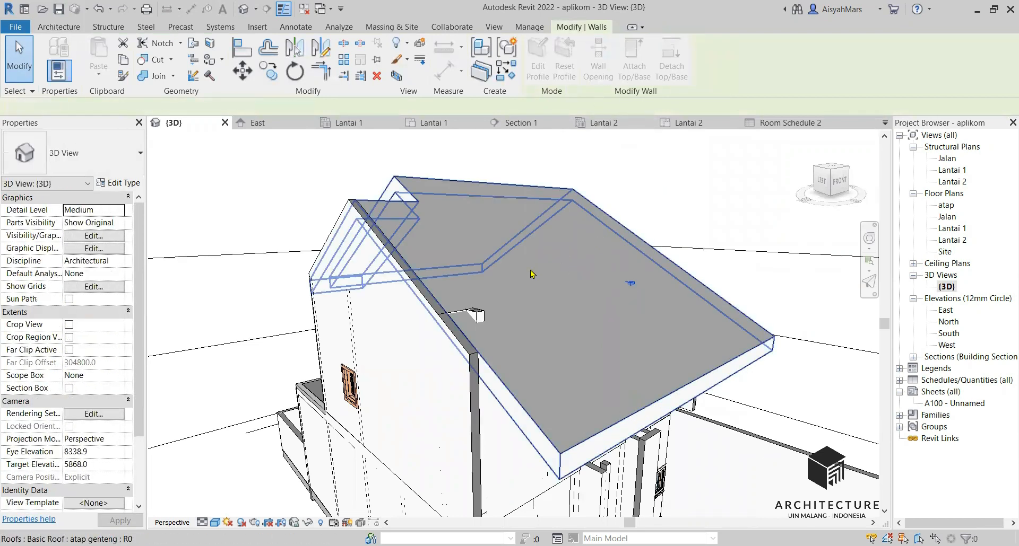
{"action": "left_click", "coordinate": [539, 234]}
{"action": "left_click", "coordinate": [477, 318]}
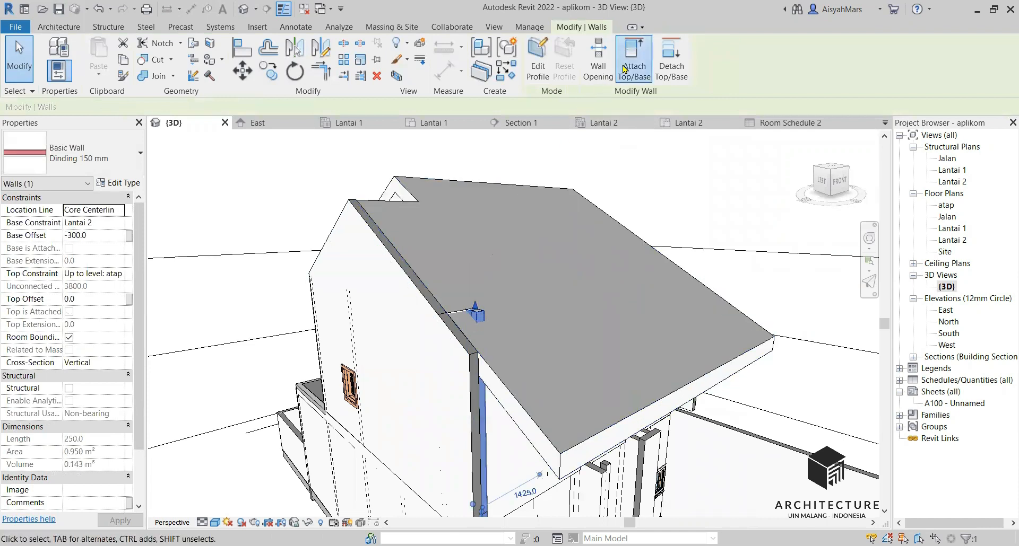
{"action": "left_click", "coordinate": [633, 65]}
{"action": "left_click", "coordinate": [507, 284]}
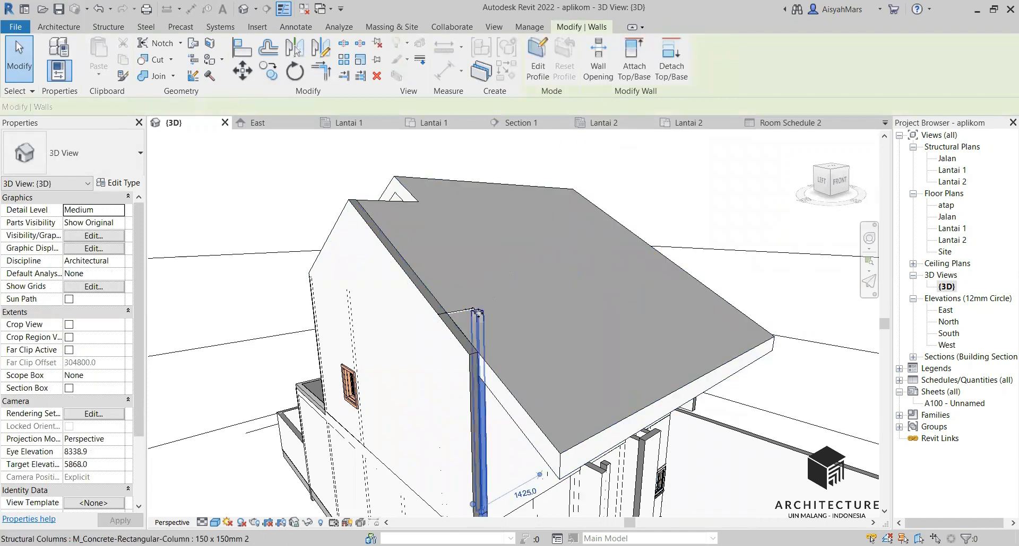
{"action": "key", "text": "Escape"}
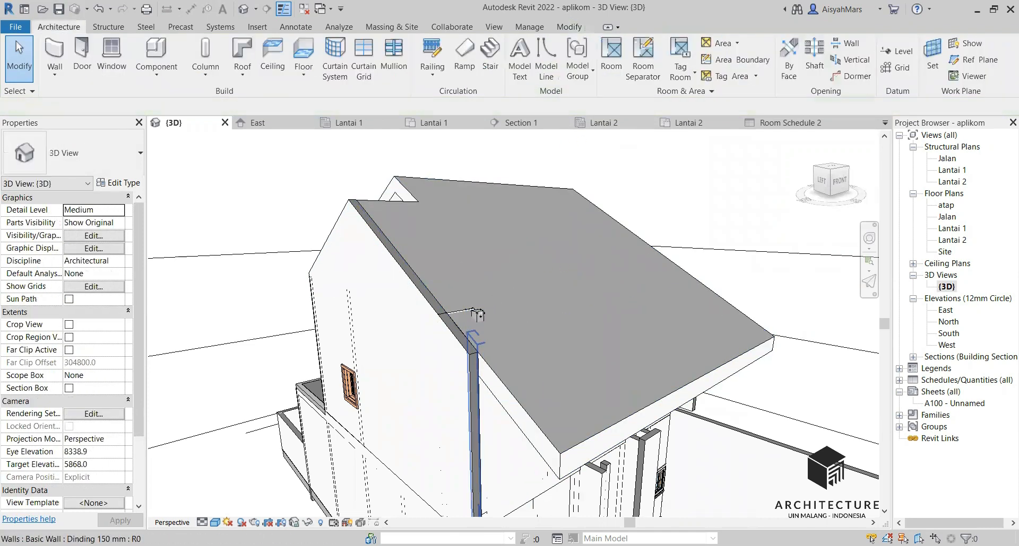
Step: Attach the tops of the front corner column at B-1(500) and the adjoining 500 mm side wall to the roof
{"action": "left_click", "coordinate": [480, 319]}
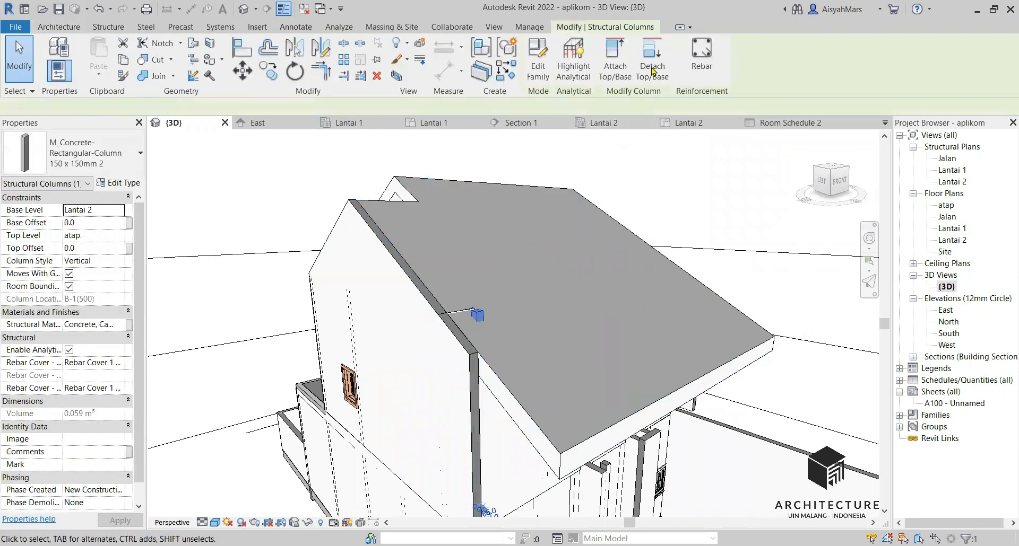
{"action": "key", "text": "Escape"}
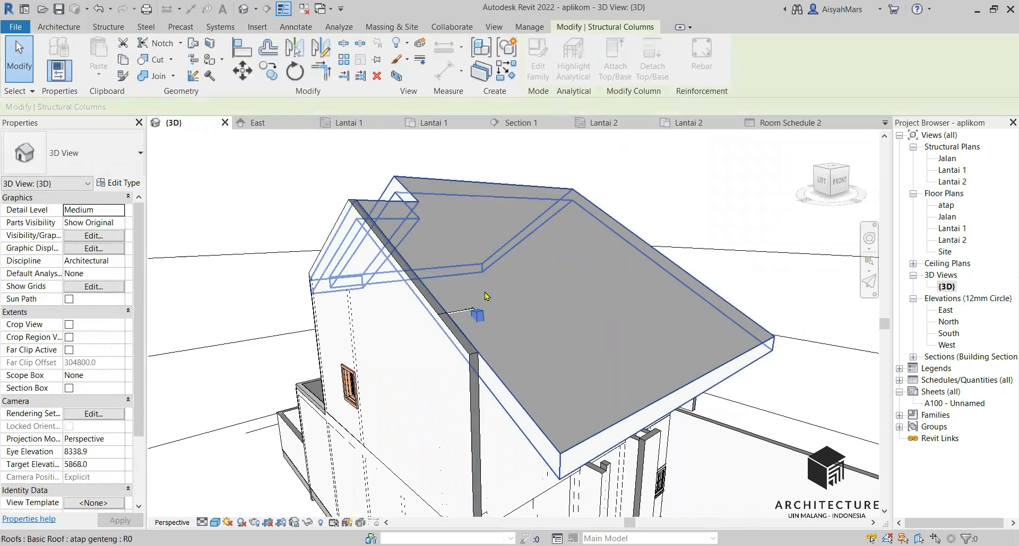
{"action": "left_click", "coordinate": [464, 314]}
{"action": "left_click", "coordinate": [631, 68]}
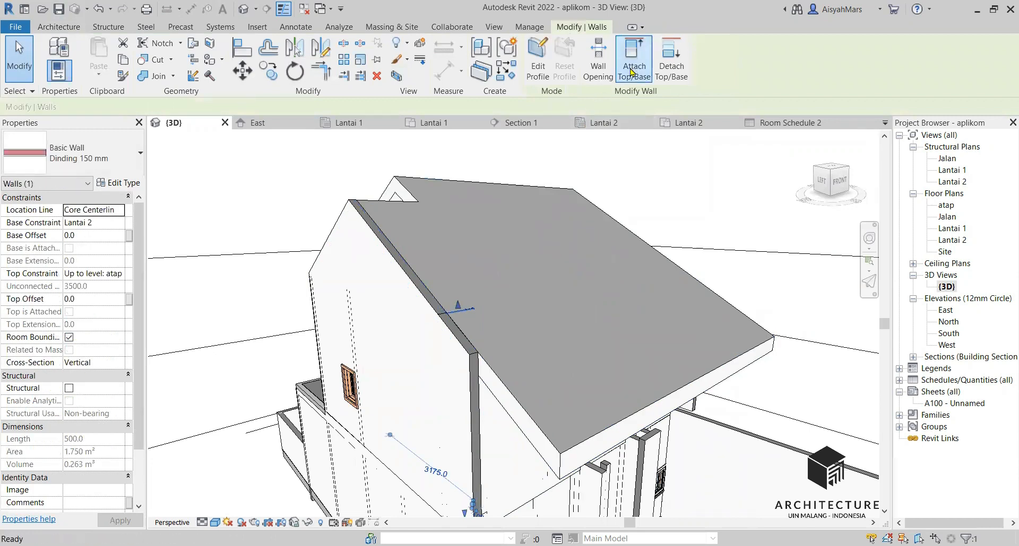
{"action": "left_click", "coordinate": [528, 260]}
{"action": "key", "text": "Escape"}
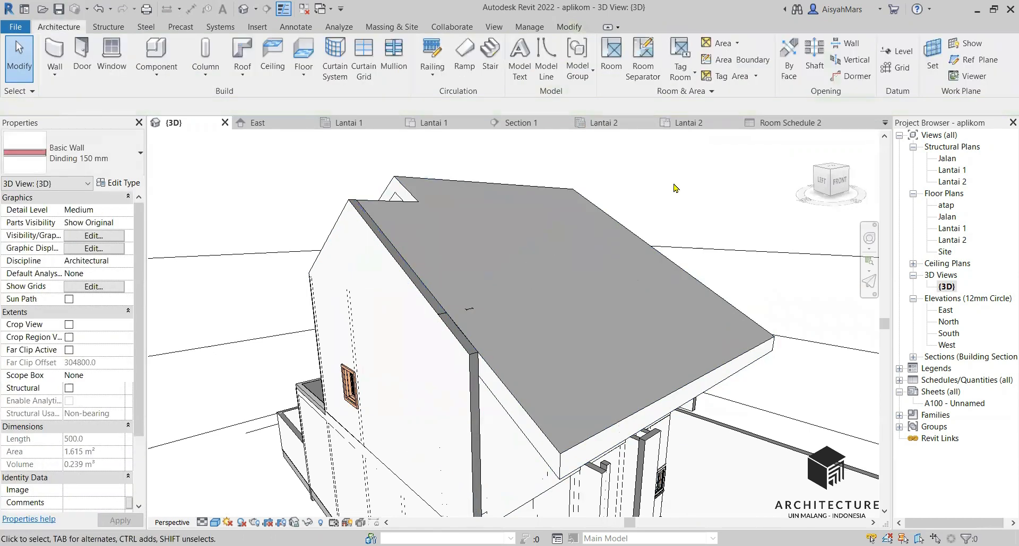
Step: Attach the tops of the three 150 x 150 mm columns along grid H to the atap genteng roof
{"action": "scroll", "coordinate": [568, 217], "scroll_direction": "down", "scroll_amount": 2}
{"action": "middle_click_drag", "start_coordinate": [568, 218], "coordinate": [869, 309], "text": "shift"}
{"action": "scroll", "coordinate": [456, 318], "scroll_direction": "up", "scroll_amount": 4}
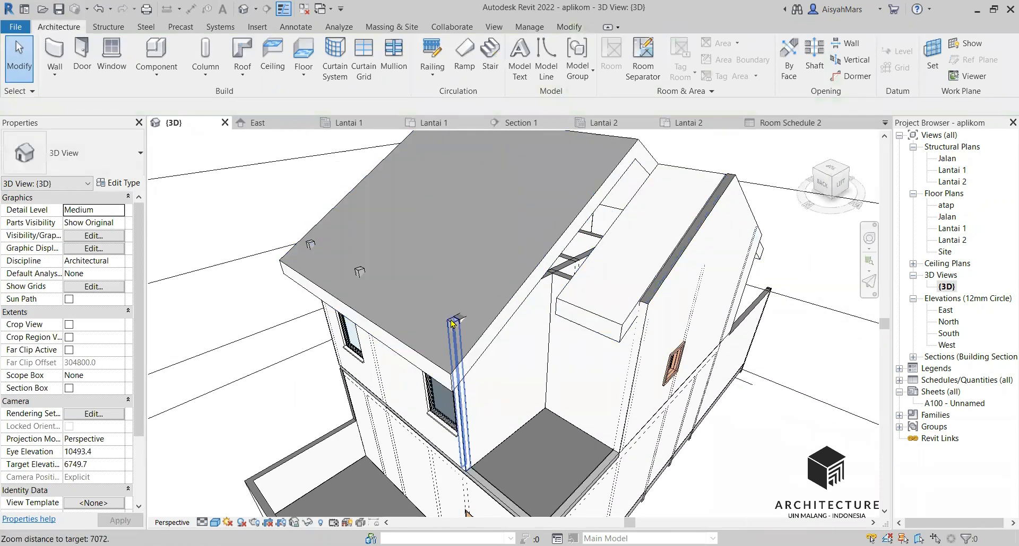
{"action": "left_click", "coordinate": [456, 319]}
{"action": "left_click", "coordinate": [614, 61]}
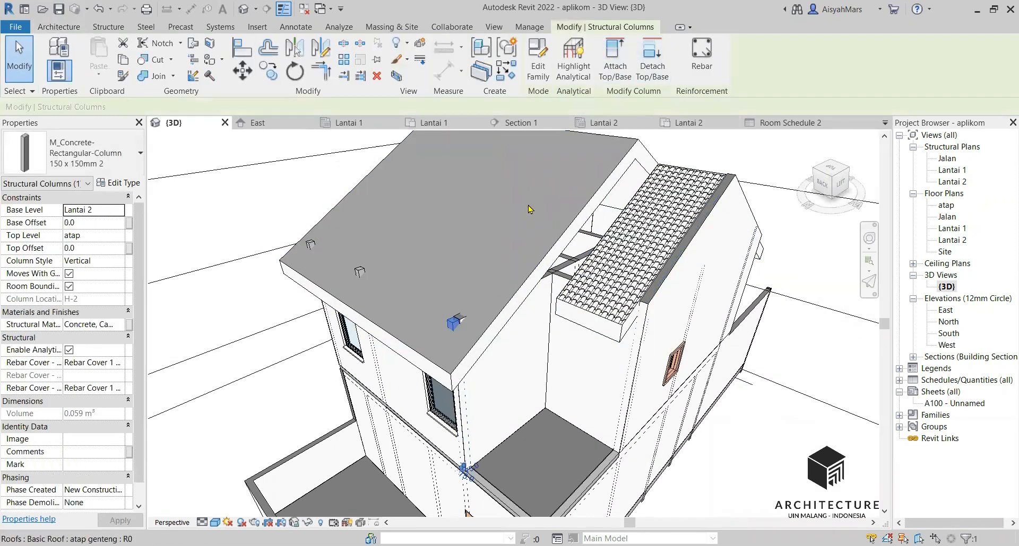
{"action": "left_click", "coordinate": [543, 198]}
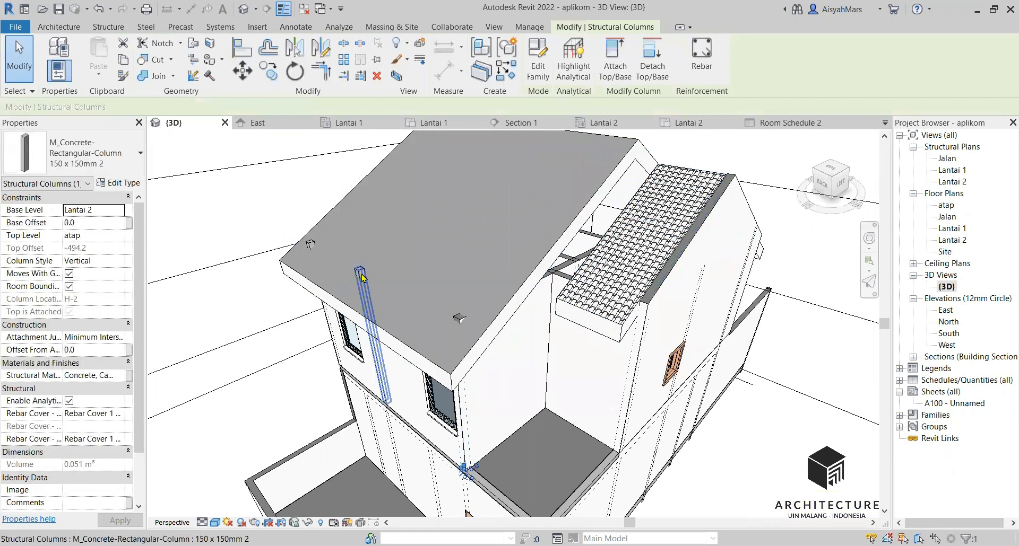
{"action": "key", "text": "Escape"}
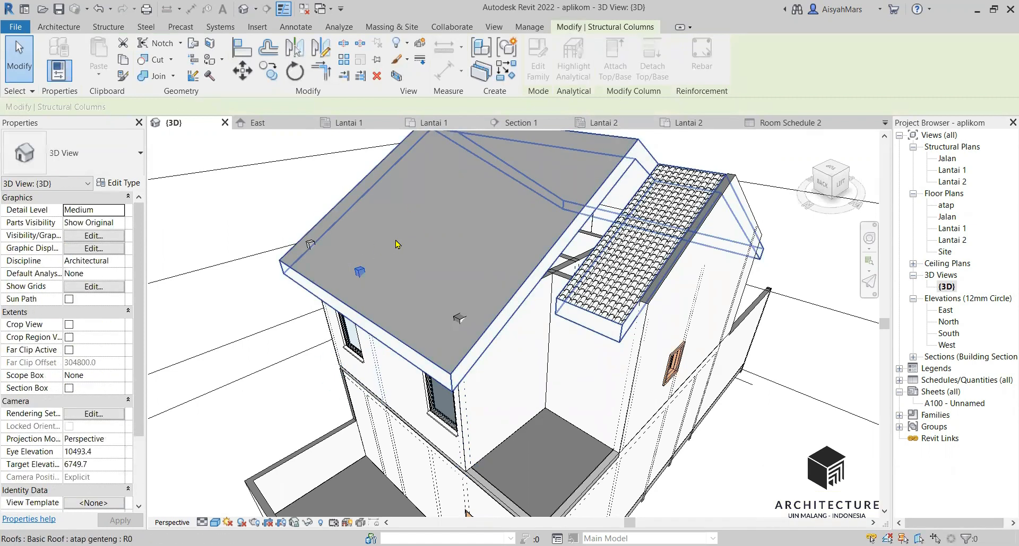
{"action": "left_click", "coordinate": [311, 246]}
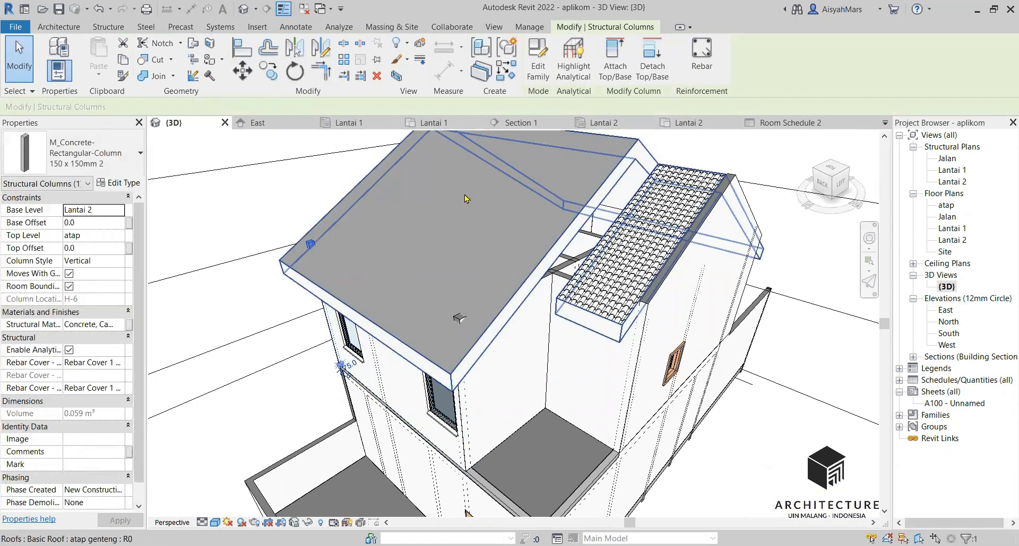
{"action": "key", "text": "Escape"}
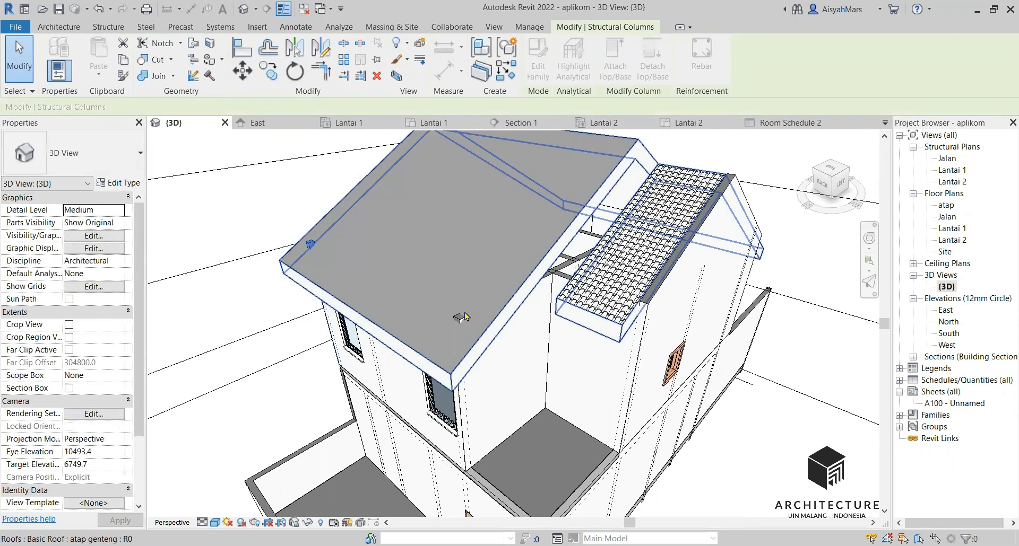
Step: Attach the top of the Dinding 150 mm wall beside the small rear terrace on Lantai 2 to the atap genteng roof
{"action": "left_click", "coordinate": [459, 323]}
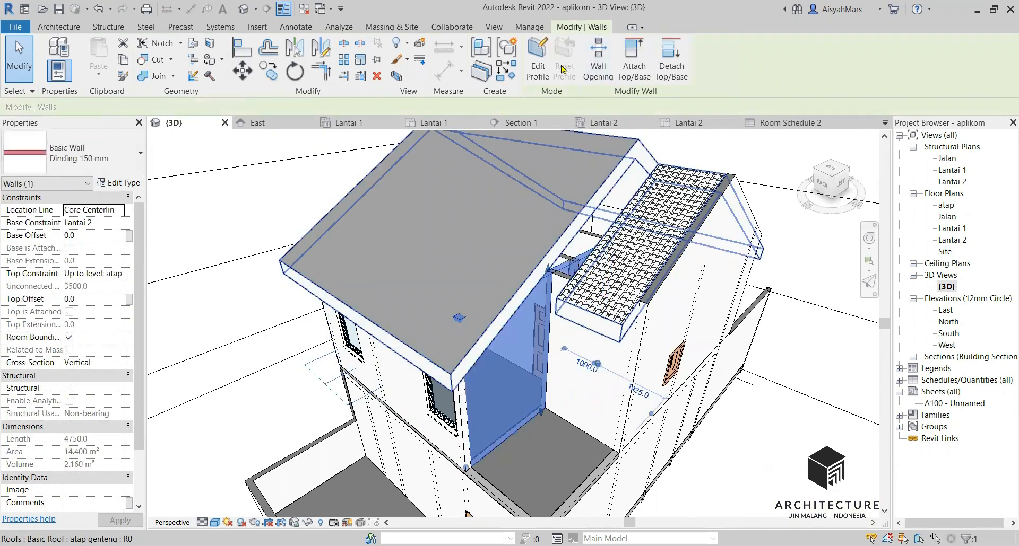
{"action": "left_click", "coordinate": [634, 58]}
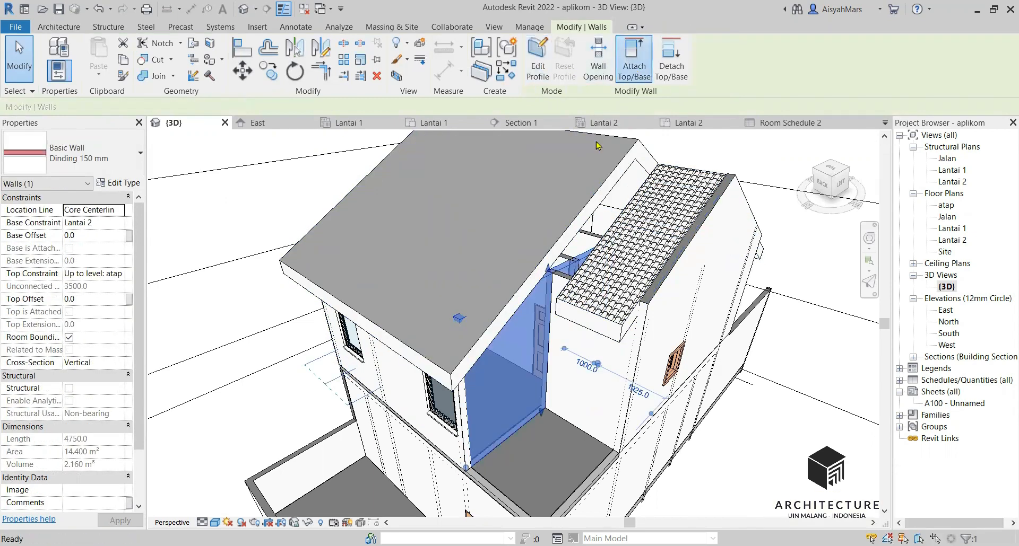
{"action": "left_click", "coordinate": [526, 249]}
{"action": "left_click", "coordinate": [789, 240]}
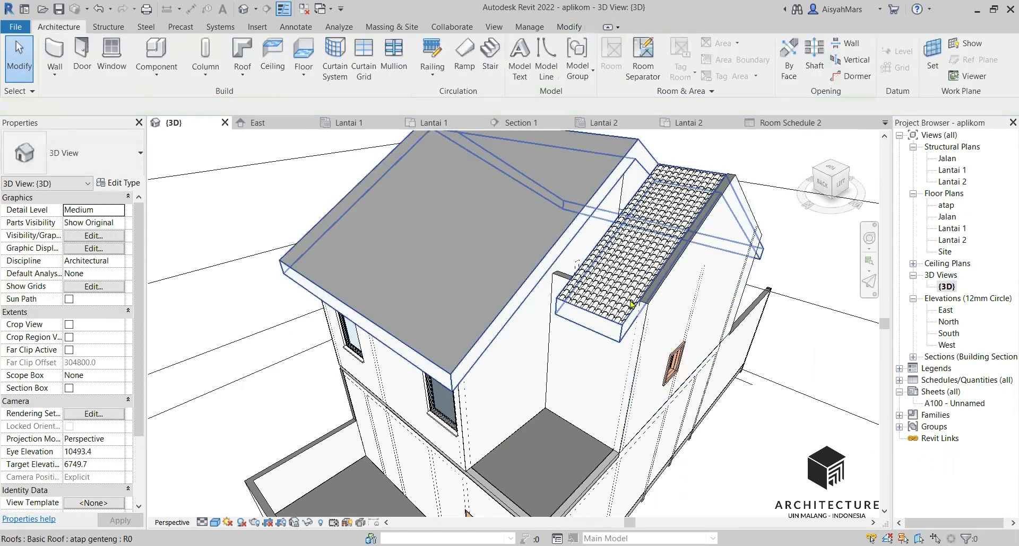
Step: Open the footprint sketch of the atap genteng roof for editing
{"action": "scroll", "coordinate": [483, 291], "scroll_direction": "up", "scroll_amount": 5}
{"action": "scroll", "coordinate": [483, 291], "scroll_direction": "down", "scroll_amount": 5}
{"action": "middle_click_drag", "start_coordinate": [482, 291], "coordinate": [486, 335], "text": "shift"}
{"action": "scroll", "coordinate": [563, 282], "scroll_direction": "up", "scroll_amount": 4}
{"action": "left_click", "coordinate": [524, 302]}
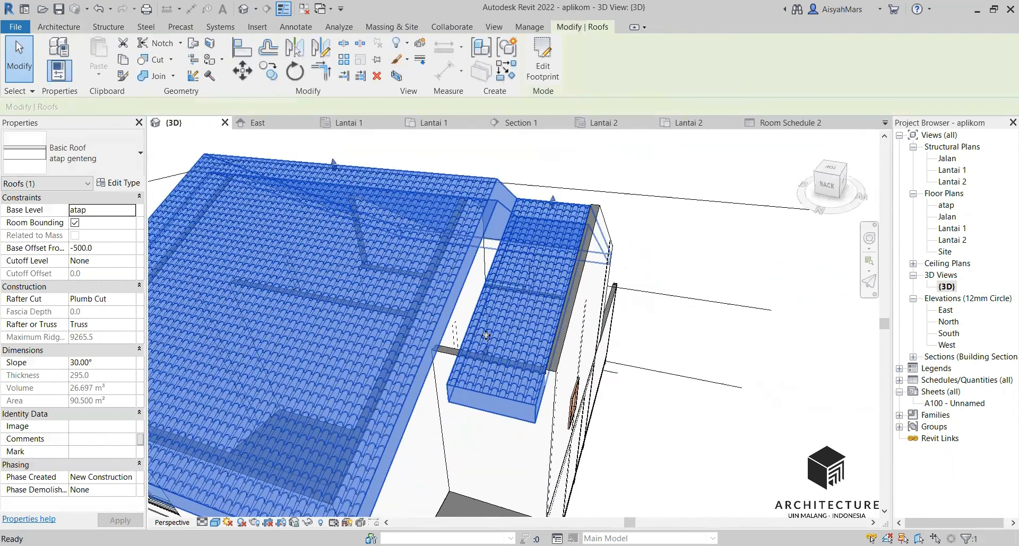
{"action": "double_click", "coordinate": [500, 365]}
{"action": "scroll", "coordinate": [501, 365], "scroll_direction": "down", "scroll_amount": 2}
{"action": "scroll", "coordinate": [500, 365], "scroll_direction": "down", "scroll_amount": 4}
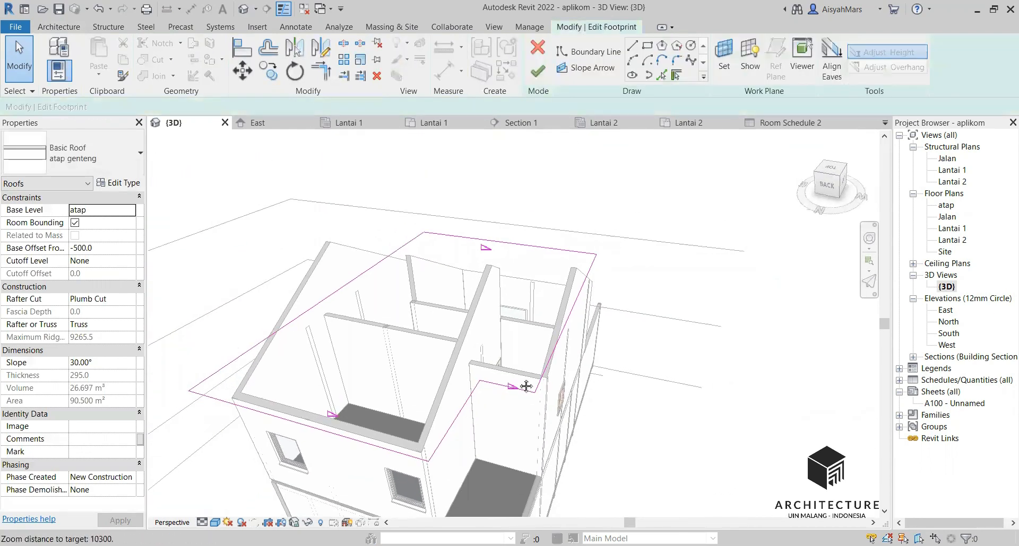
{"action": "scroll", "coordinate": [498, 399], "scroll_direction": "up", "scroll_amount": 4}
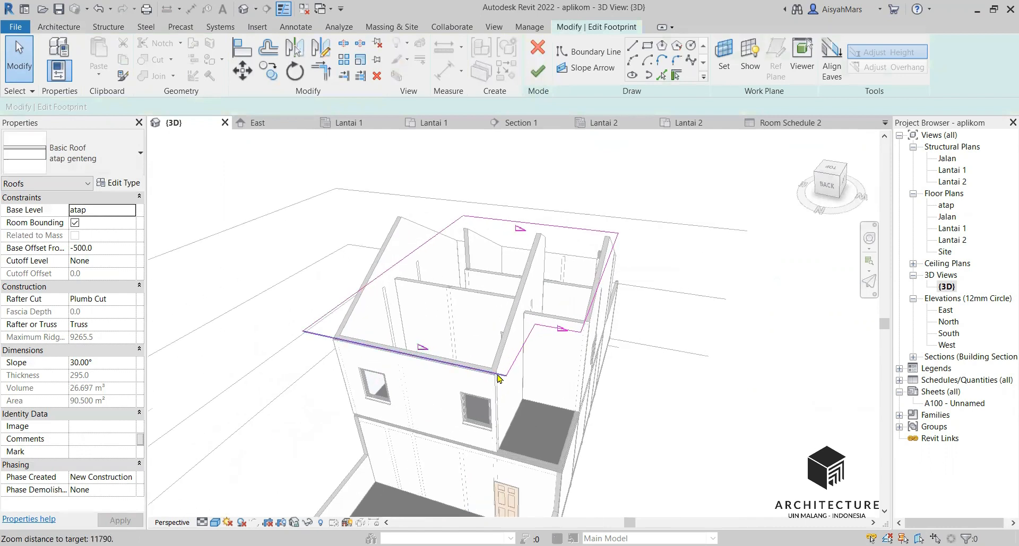
Step: Set the overhang of the footprint edge at the rear notch above the small terrace to 0 and finish the roof sketch
{"action": "left_click", "coordinate": [511, 361]}
{"action": "middle_click_drag", "start_coordinate": [511, 361], "coordinate": [500, 362], "text": "shift"}
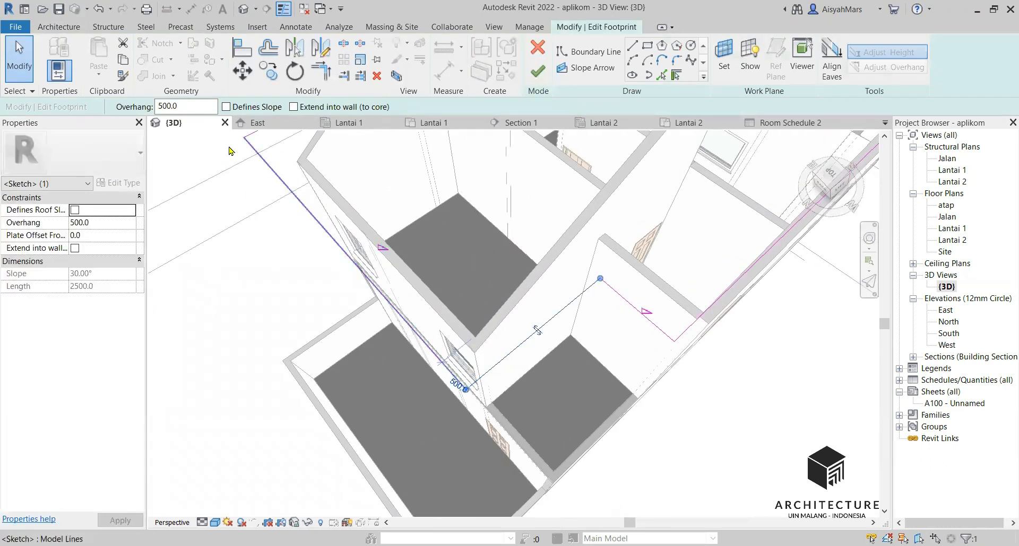
{"action": "left_click", "coordinate": [186, 107]}
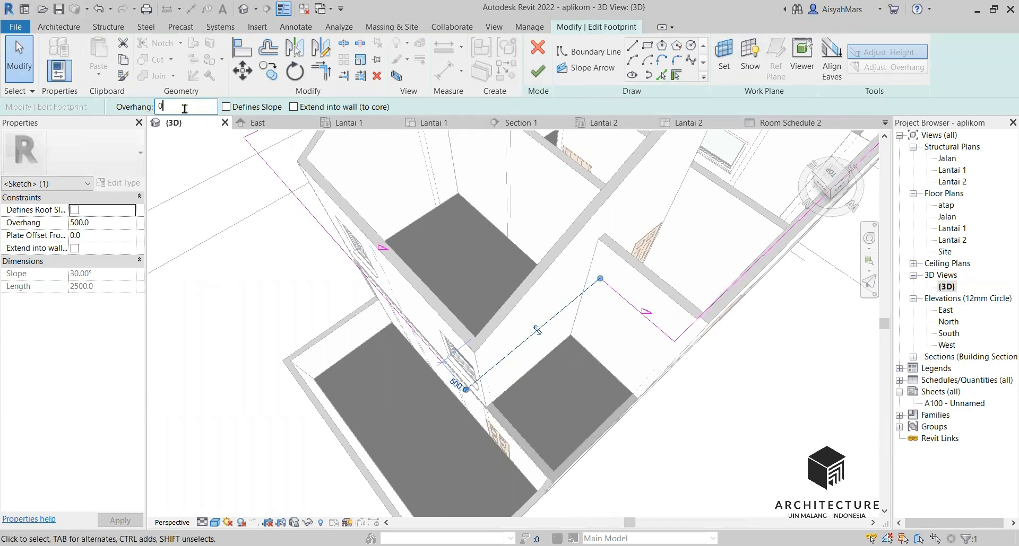
{"action": "type", "text": "0"}
{"action": "key", "text": "Return"}
{"action": "left_click", "coordinate": [235, 306]}
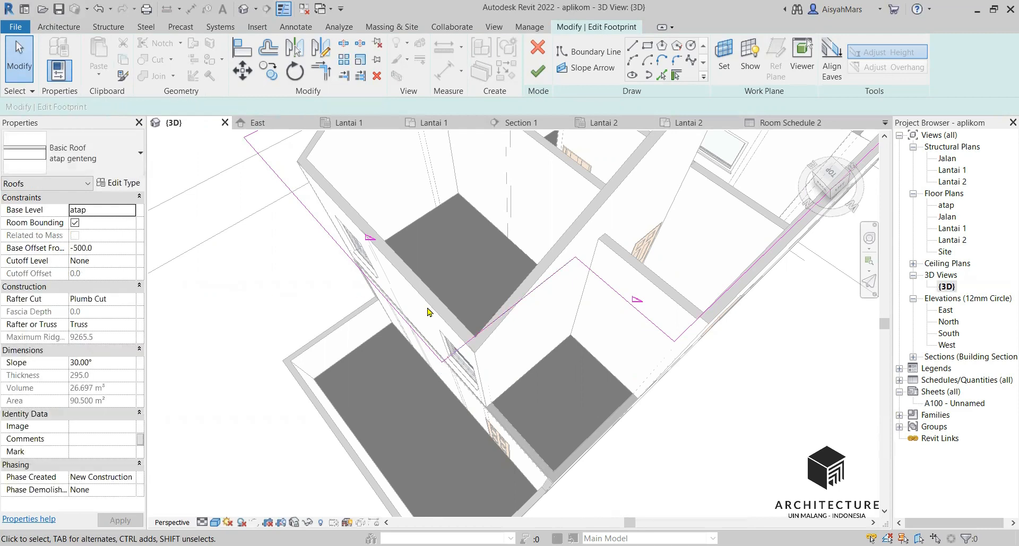
{"action": "scroll", "coordinate": [643, 324], "scroll_direction": "down", "scroll_amount": 3}
{"action": "middle_click_drag", "start_coordinate": [643, 323], "coordinate": [706, 256], "text": "shift"}
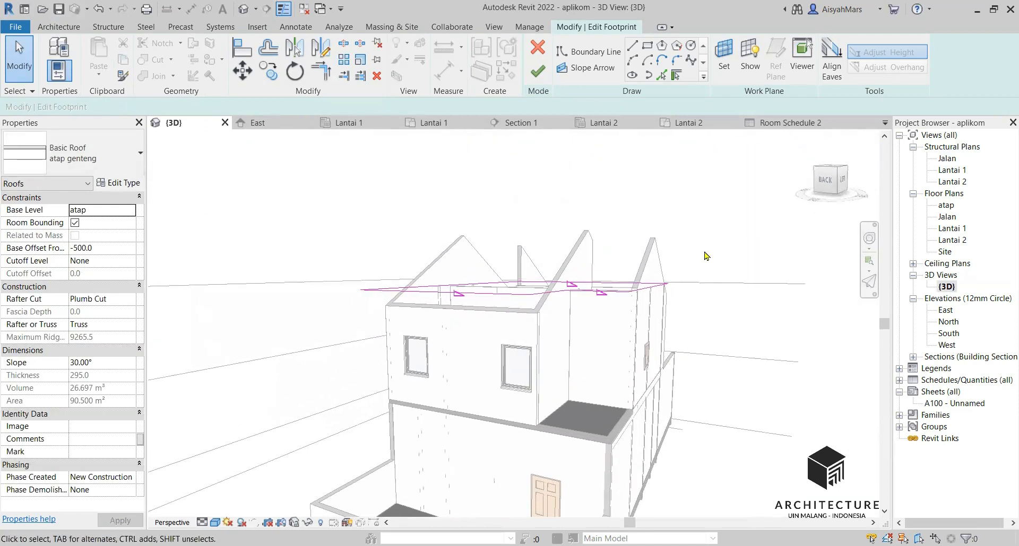
{"action": "left_click", "coordinate": [537, 70]}
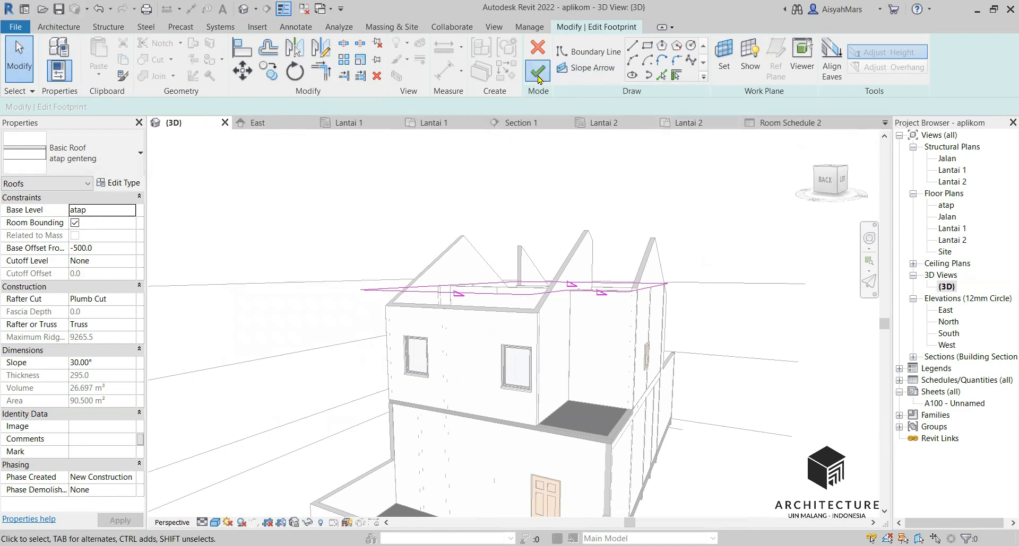
{"action": "left_click", "coordinate": [717, 236]}
Step: Examine the edited roof and its notch from the rear, side, above and front of the house
{"action": "middle_click_drag", "start_coordinate": [560, 295], "coordinate": [583, 377], "text": "shift"}
{"action": "middle_click_drag", "start_coordinate": [603, 295], "coordinate": [500, 296], "text": "shift"}
{"action": "scroll", "coordinate": [501, 299], "scroll_direction": "down", "scroll_amount": 10}
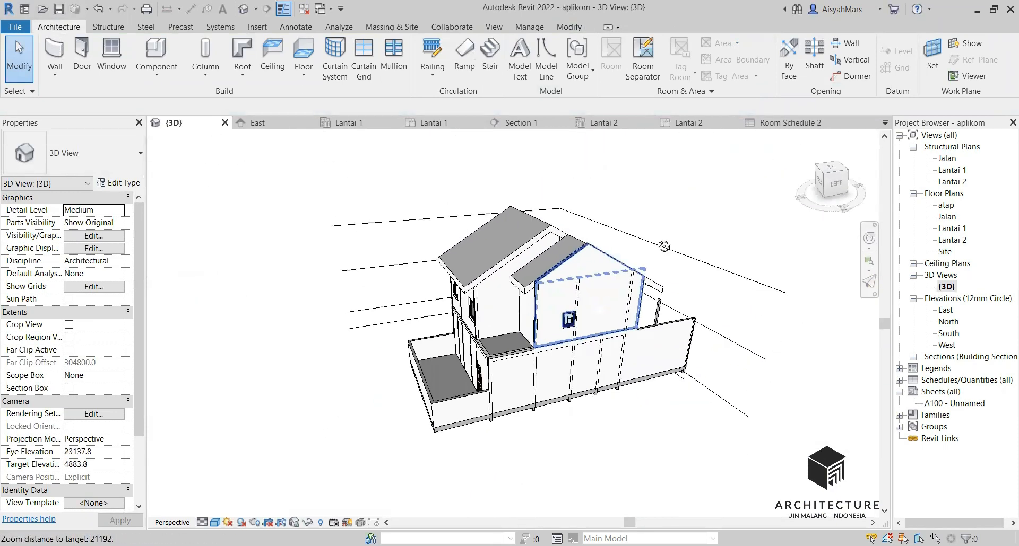
{"action": "scroll", "coordinate": [507, 261], "scroll_direction": "up", "scroll_amount": 4}
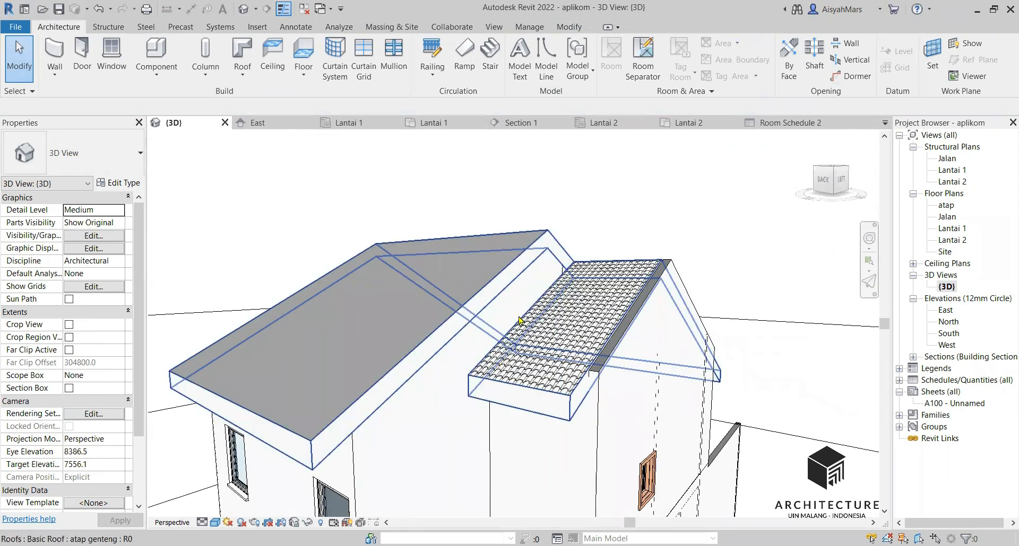
{"action": "middle_click_drag", "start_coordinate": [504, 365], "coordinate": [558, 237], "text": "shift"}
{"action": "scroll", "coordinate": [560, 236], "scroll_direction": "down", "scroll_amount": 2}
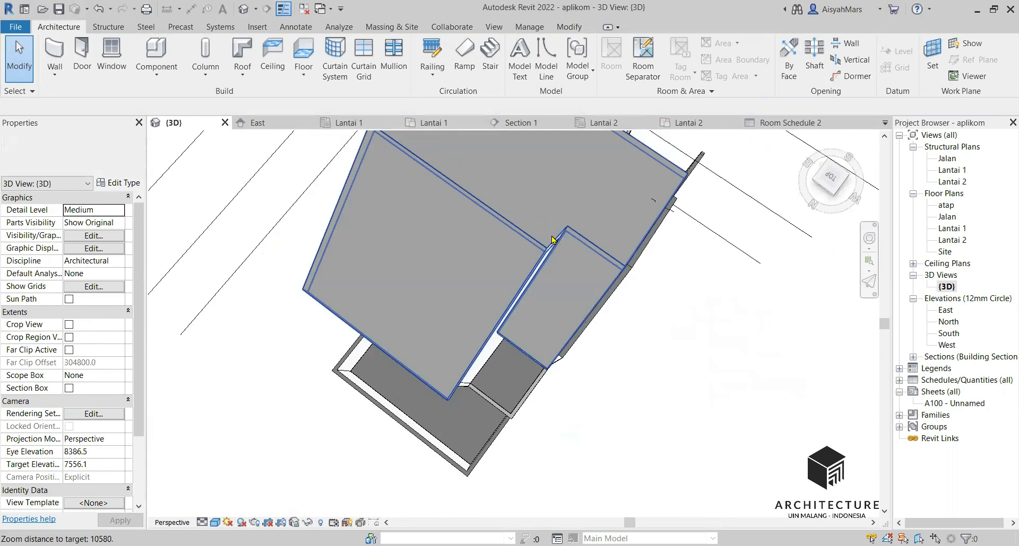
{"action": "scroll", "coordinate": [521, 254], "scroll_direction": "up", "scroll_amount": 3}
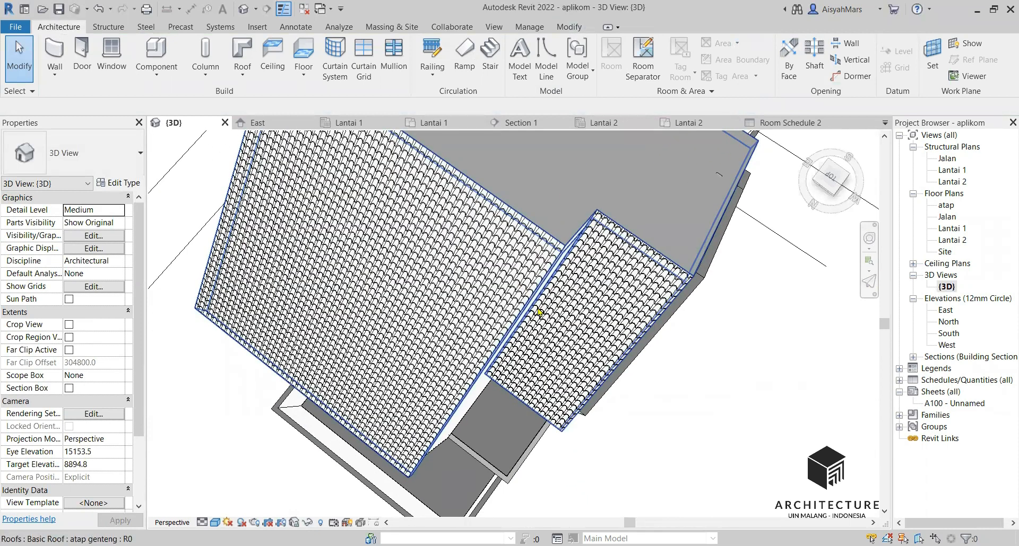
{"action": "scroll", "coordinate": [541, 286], "scroll_direction": "down", "scroll_amount": 3}
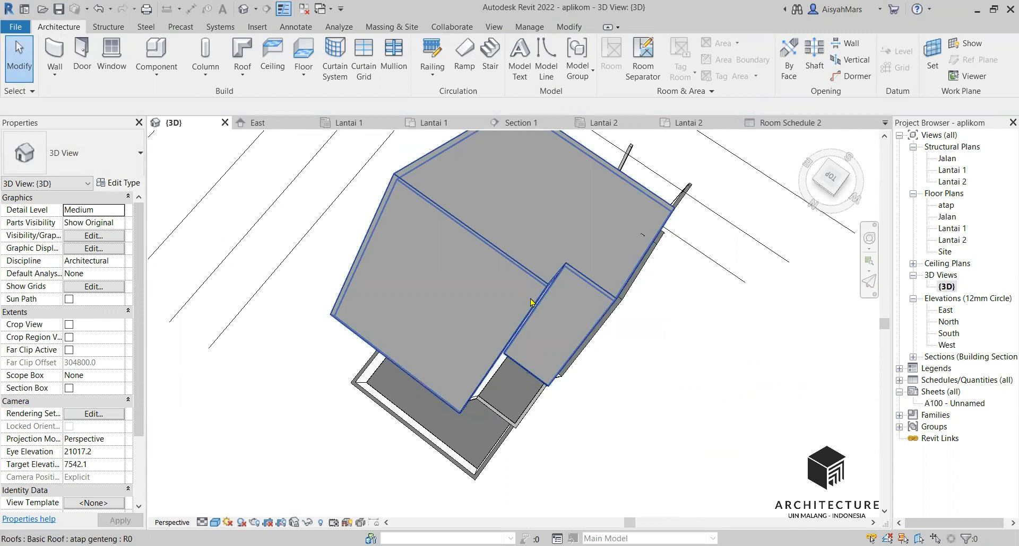
{"action": "scroll", "coordinate": [608, 361], "scroll_direction": "up", "scroll_amount": 3}
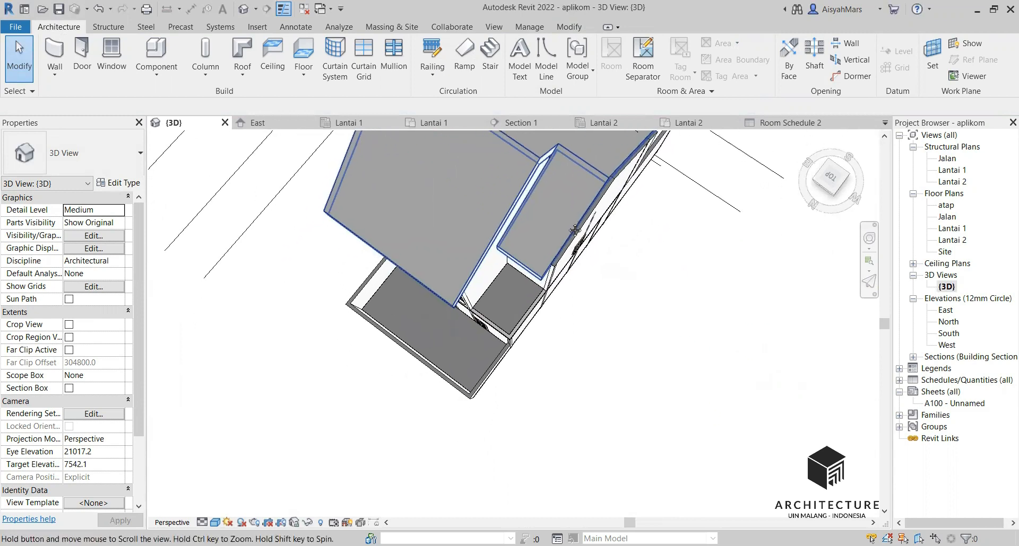
{"action": "scroll", "coordinate": [608, 361], "scroll_direction": "down", "scroll_amount": 2}
{"action": "middle_click_drag", "start_coordinate": [549, 291], "coordinate": [489, 232], "text": "shift"}
{"action": "scroll", "coordinate": [701, 379], "scroll_direction": "down", "scroll_amount": 1}
{"action": "middle_click_drag", "start_coordinate": [702, 380], "coordinate": [457, 282], "text": "shift"}
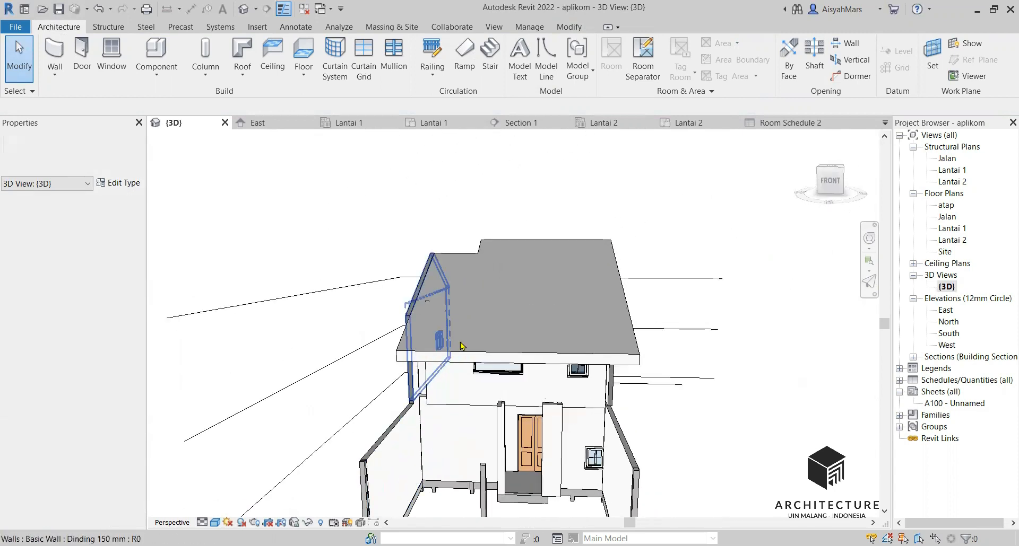
{"action": "scroll", "coordinate": [547, 362], "scroll_direction": "down", "scroll_amount": 1}
{"action": "scroll", "coordinate": [547, 362], "scroll_direction": "up", "scroll_amount": 2}
{"action": "middle_click_drag", "start_coordinate": [546, 362], "coordinate": [886, 285], "text": "shift"}
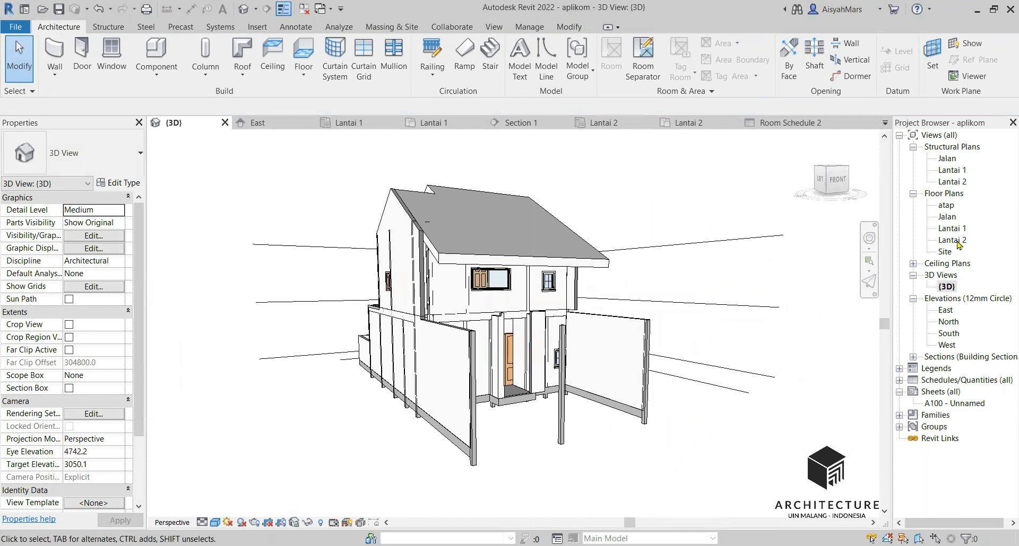
Step: In the atap floor plan, move the roof footprint's front edge inward towards grid C and finish the sketch
{"action": "double_click", "coordinate": [946, 205]}
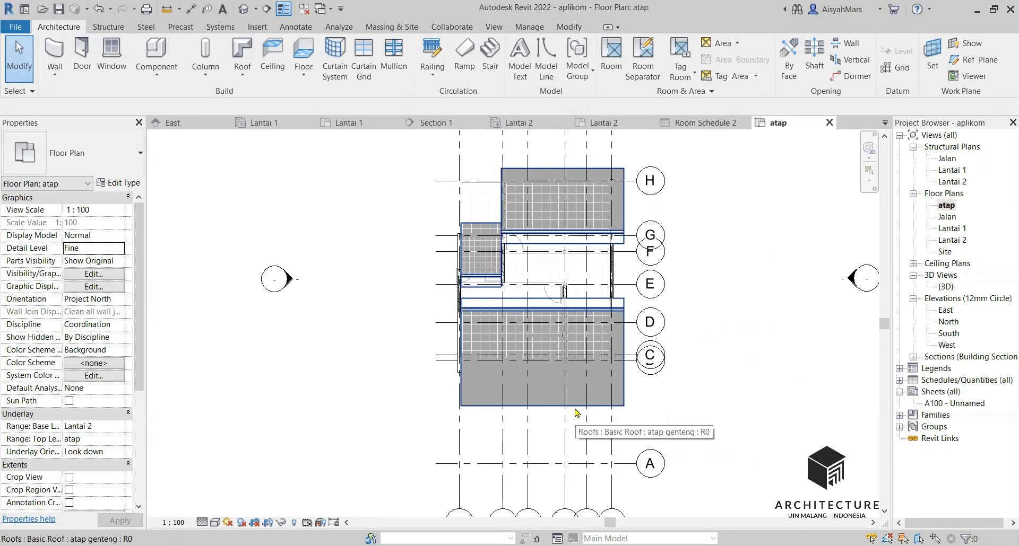
{"action": "double_click", "coordinate": [610, 366]}
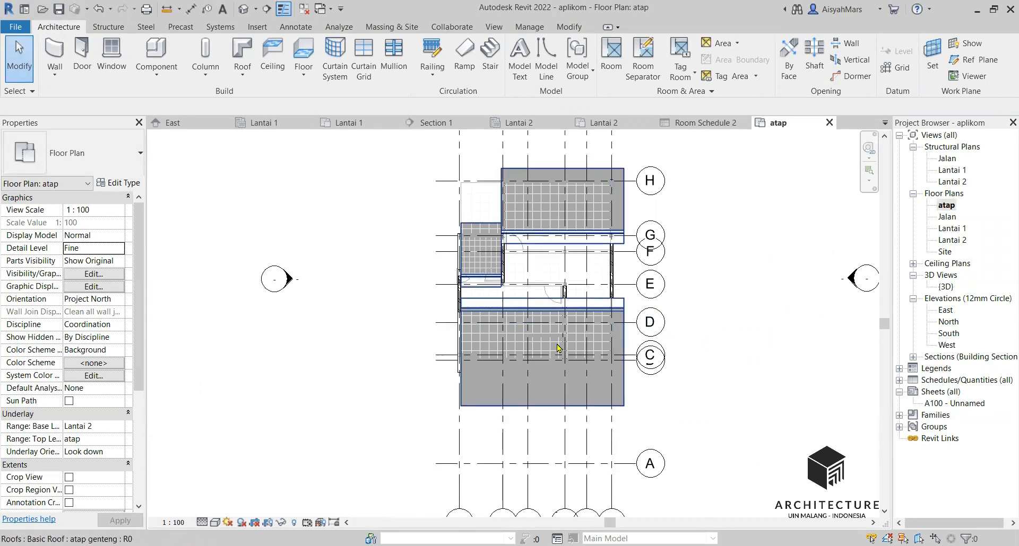
{"action": "scroll", "coordinate": [535, 421], "scroll_direction": "up", "scroll_amount": 2}
{"action": "left_click", "coordinate": [663, 401]}
{"action": "key", "text": "m"}
{"action": "key", "text": "v"}
{"action": "left_click", "coordinate": [422, 399]}
{"action": "left_click", "coordinate": [422, 363]}
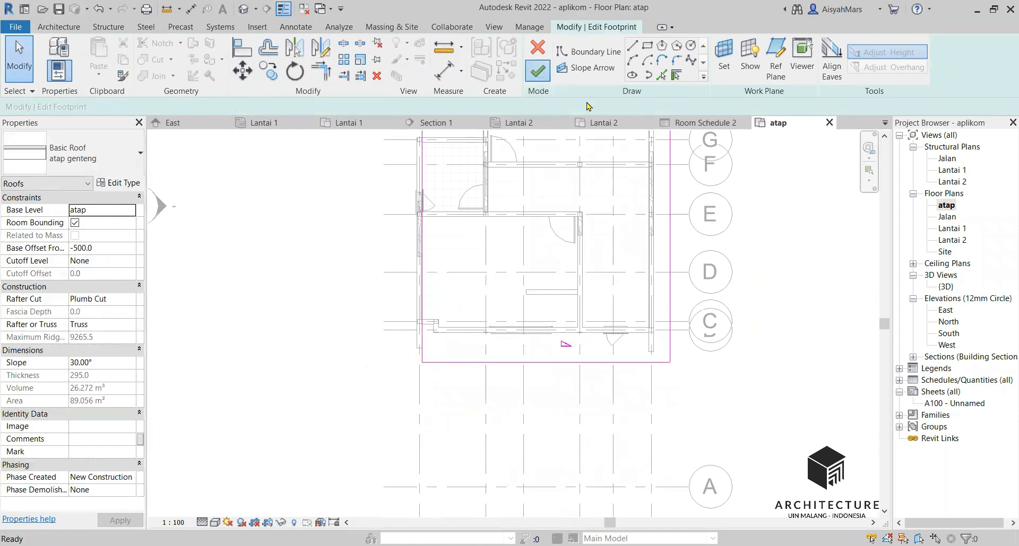
{"action": "left_click", "coordinate": [537, 70]}
{"action": "scroll", "coordinate": [577, 313], "scroll_direction": "down", "scroll_amount": 3}
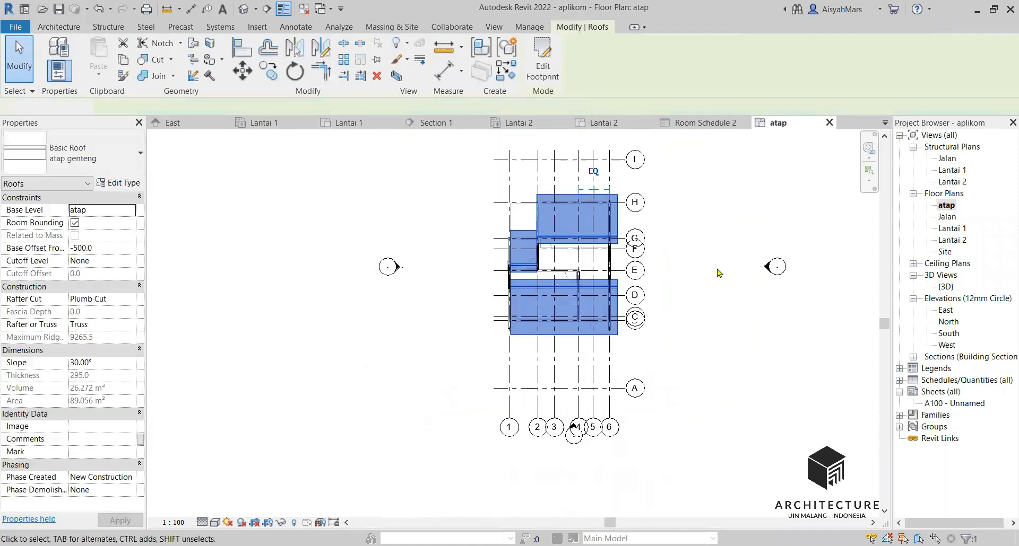
{"action": "left_click", "coordinate": [719, 273]}
{"action": "scroll", "coordinate": [567, 224], "scroll_direction": "up", "scroll_amount": 4}
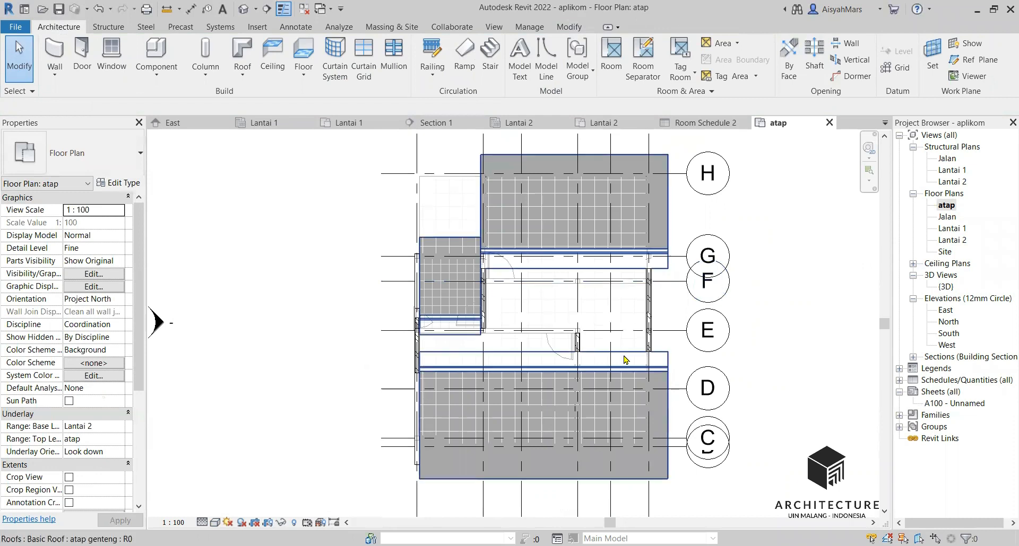
{"action": "left_click", "coordinate": [476, 364]}
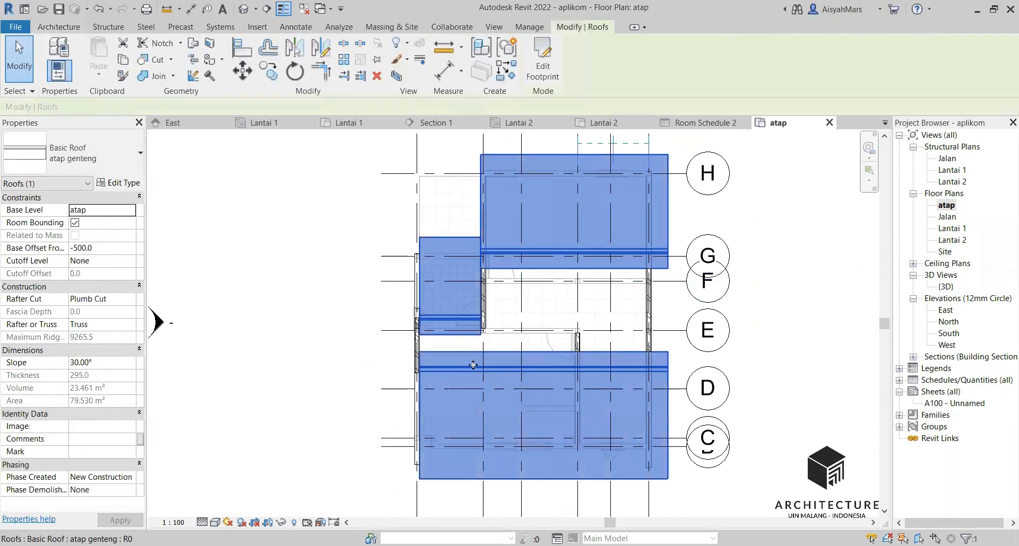
{"action": "left_click", "coordinate": [178, 400]}
{"action": "left_click", "coordinate": [472, 424]}
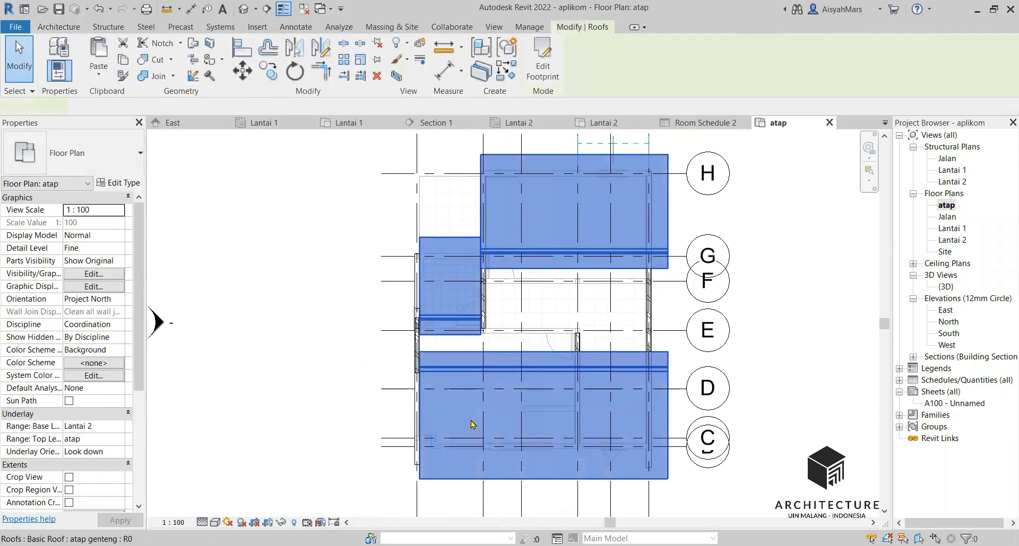
{"action": "left_click", "coordinate": [222, 364]}
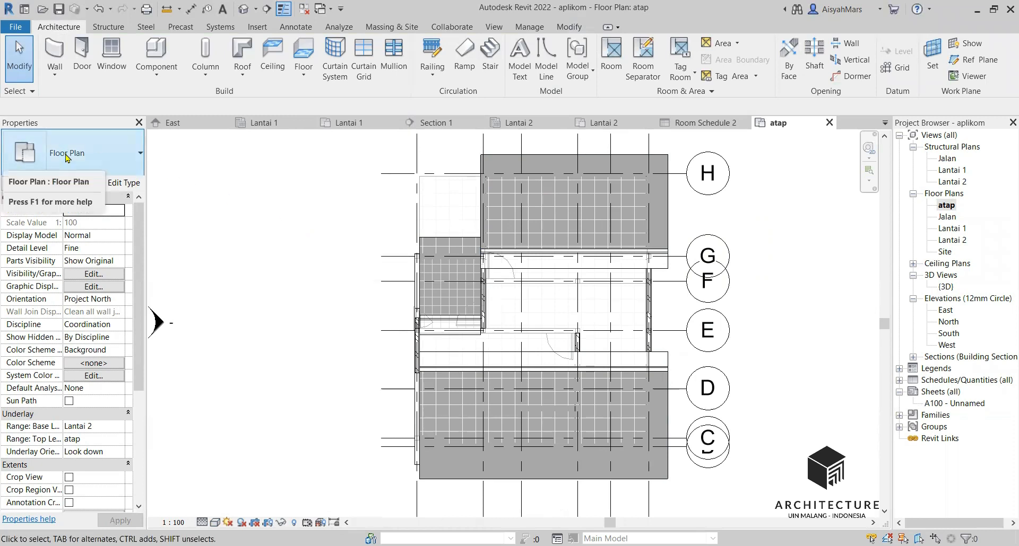
Step: Set the top offset of the atap plan's view range to 4000 and raise the cut plane offset within that limit
{"action": "left_click", "coordinate": [93, 427]}
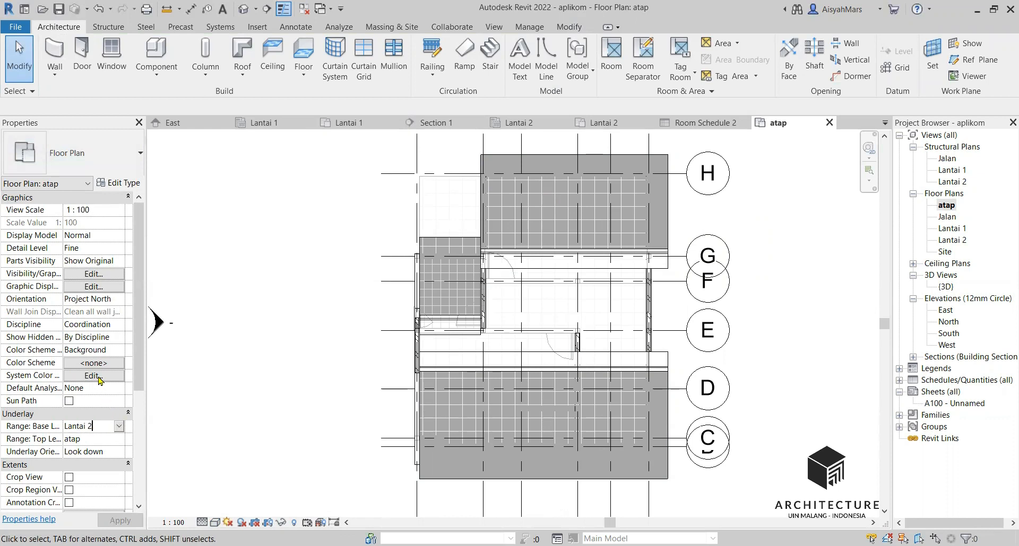
{"action": "scroll", "coordinate": [99, 380], "scroll_direction": "down", "scroll_amount": 2}
{"action": "left_click", "coordinate": [113, 455]}
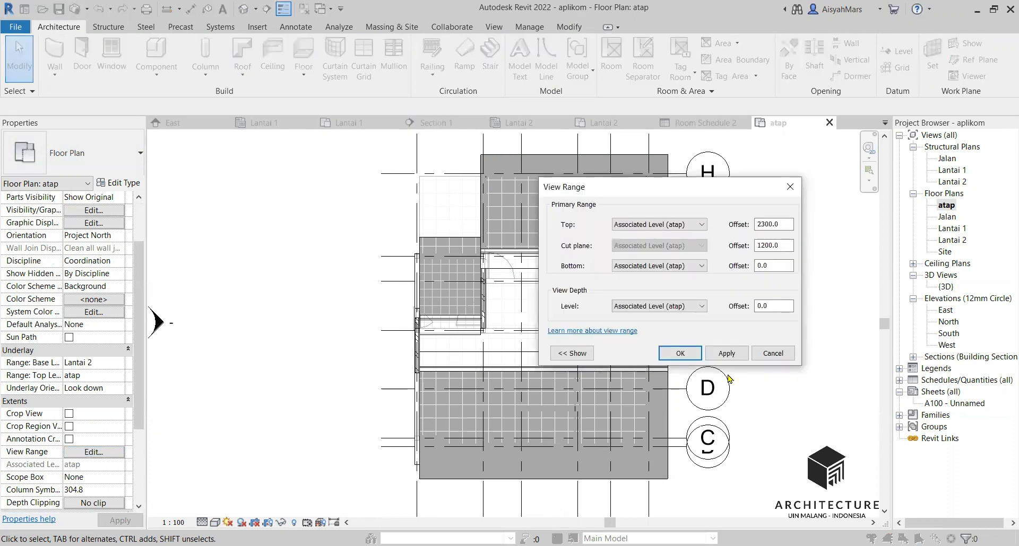
{"action": "double_click", "coordinate": [769, 225]}
{"action": "type", "text": "4000"}
{"action": "left_click", "coordinate": [765, 246]}
{"action": "left_click", "coordinate": [675, 354]}
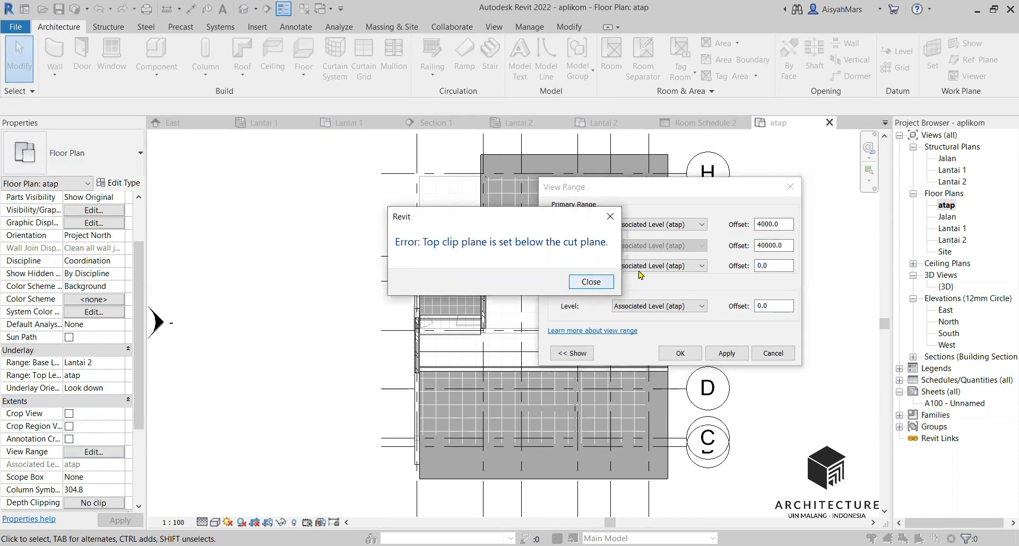
{"action": "key", "text": "Return"}
{"action": "key", "text": "BackSpace"}
{"action": "left_click", "coordinate": [697, 355]}
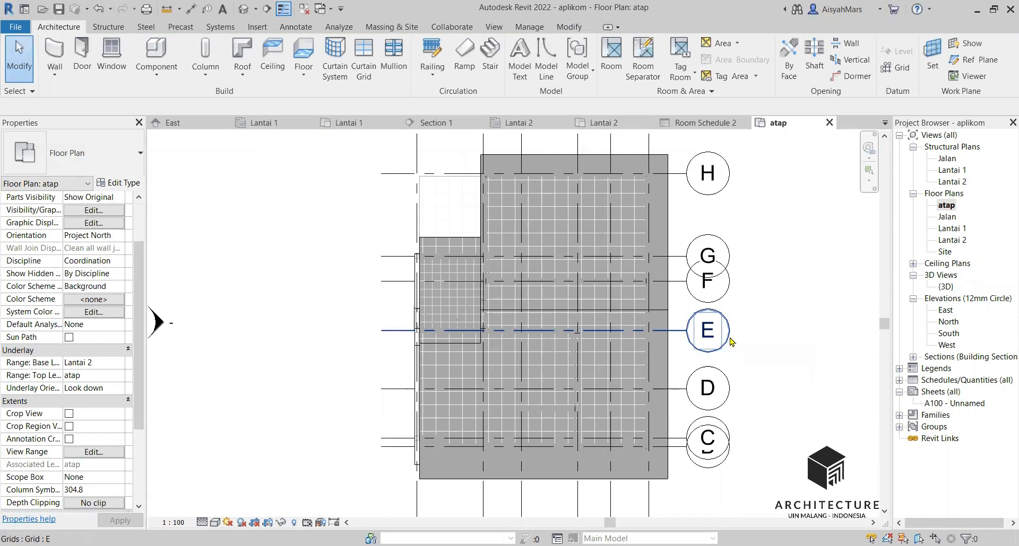
Step: Set the atap plan's view scale to 1 : 50 and its visual style to Hidden Line
{"action": "scroll", "coordinate": [485, 334], "scroll_direction": "up", "scroll_amount": 3}
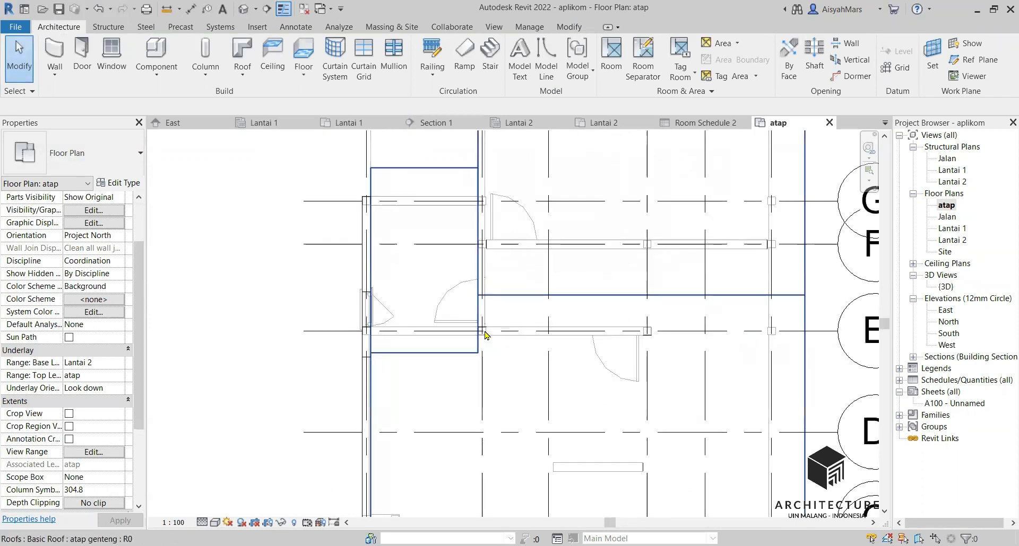
{"action": "scroll", "coordinate": [485, 334], "scroll_direction": "down", "scroll_amount": 2}
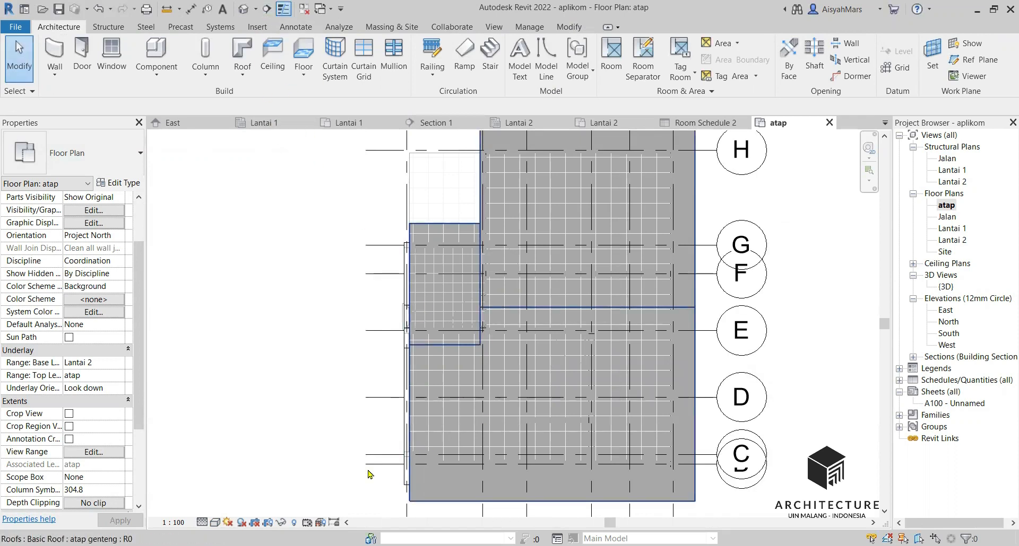
{"action": "left_click", "coordinate": [174, 522]}
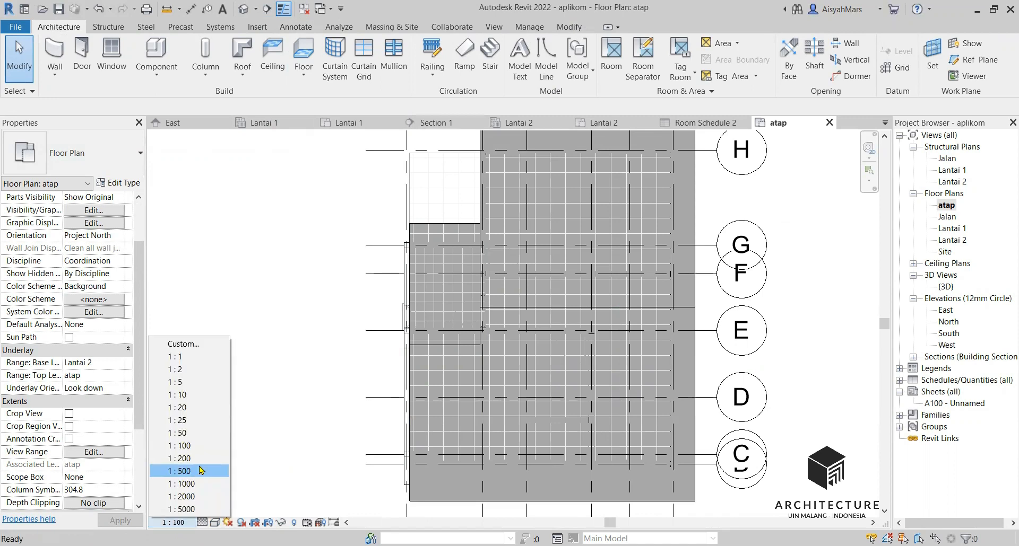
{"action": "left_click", "coordinate": [200, 433]}
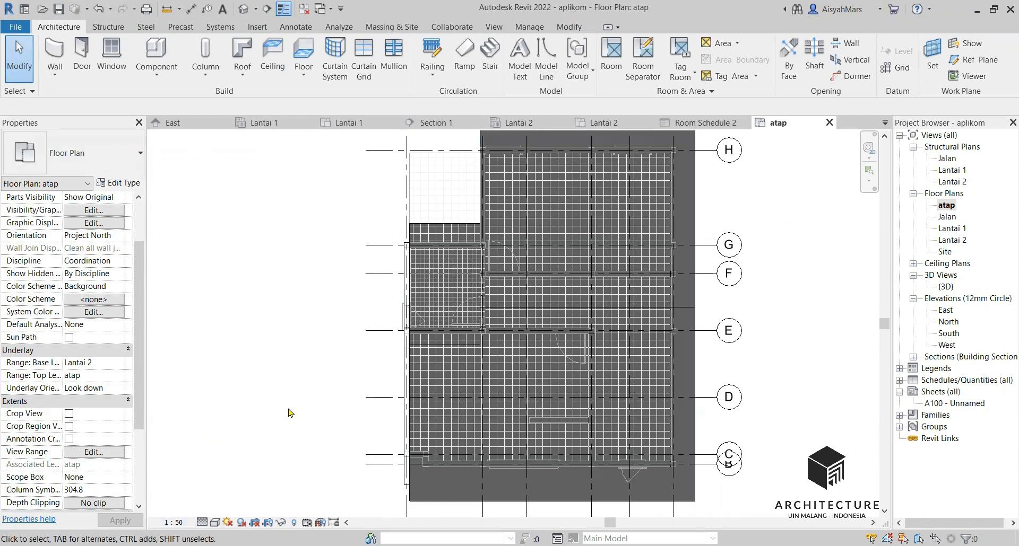
{"action": "scroll", "coordinate": [576, 407], "scroll_direction": "down", "scroll_amount": 2}
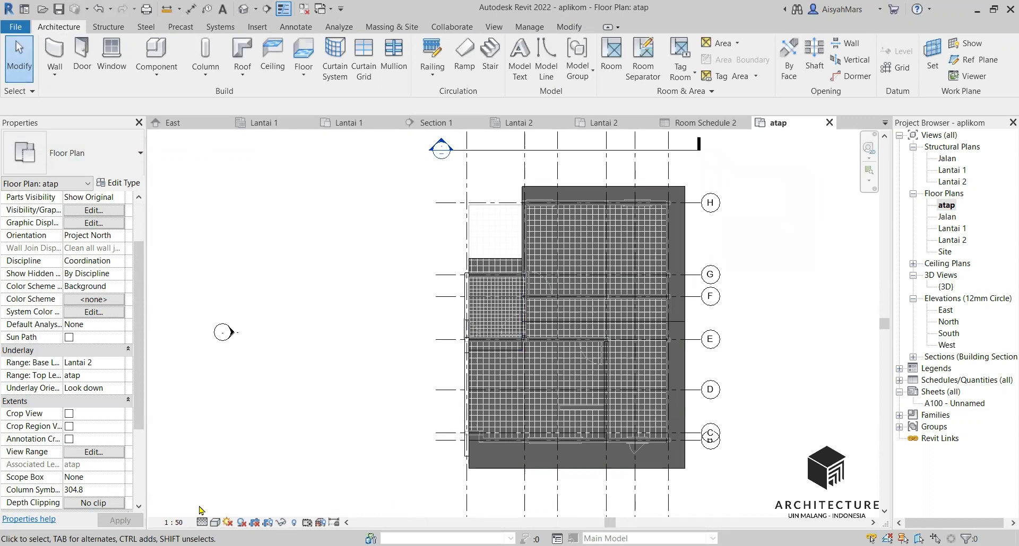
{"action": "left_click", "coordinate": [215, 526]}
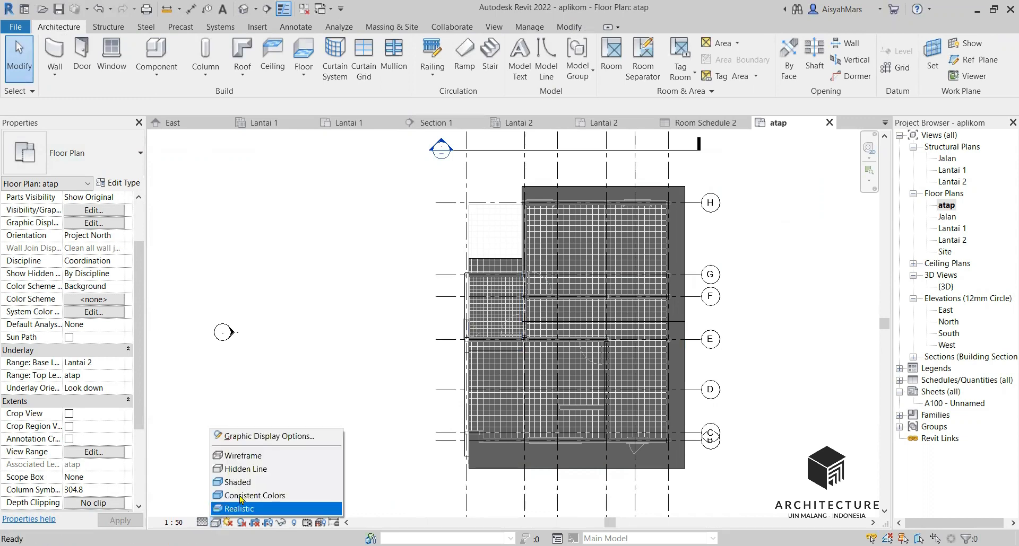
{"action": "left_click", "coordinate": [260, 468]}
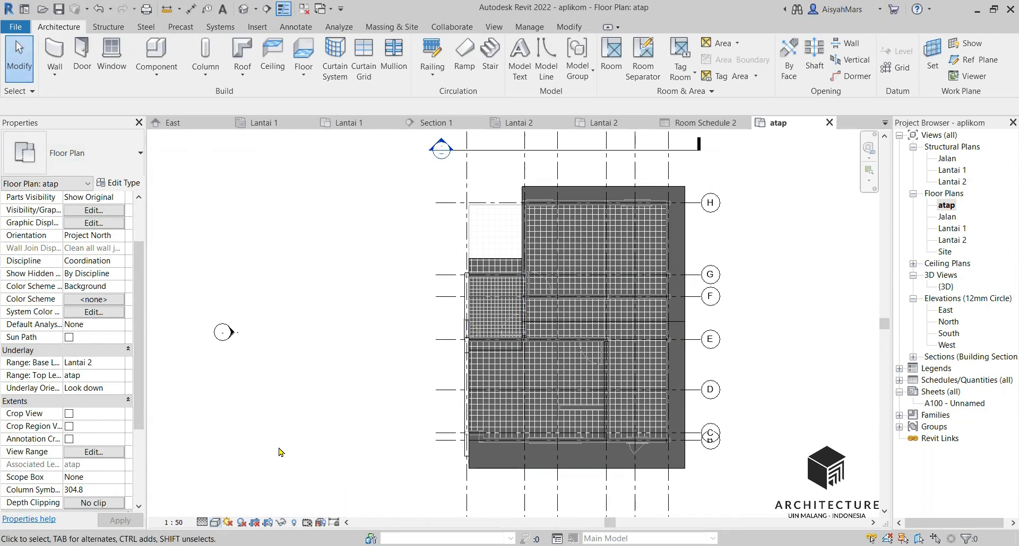
Step: Review the types available for the atap genteng roof and look at its tile pattern up close
{"action": "left_click", "coordinate": [518, 460]}
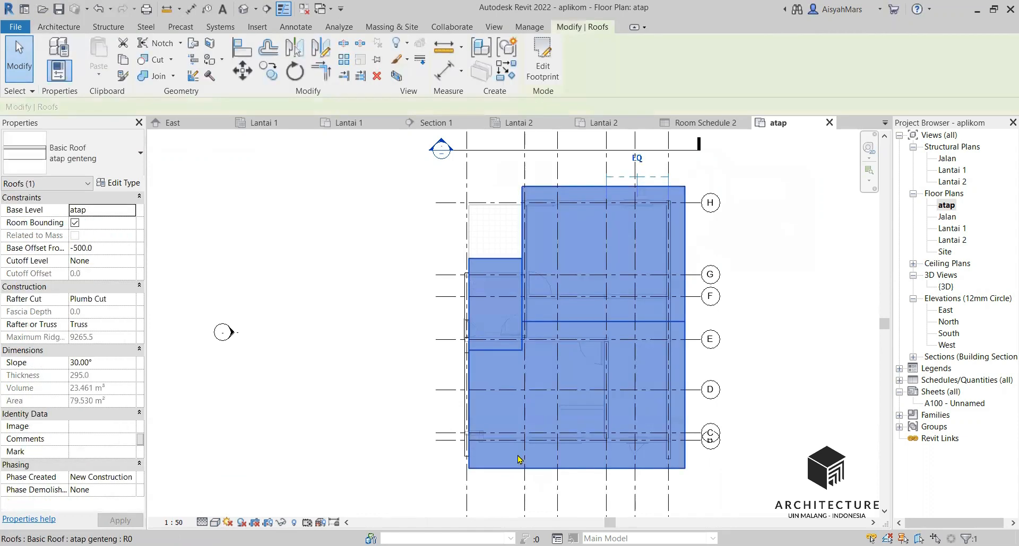
{"action": "left_click", "coordinate": [99, 152]}
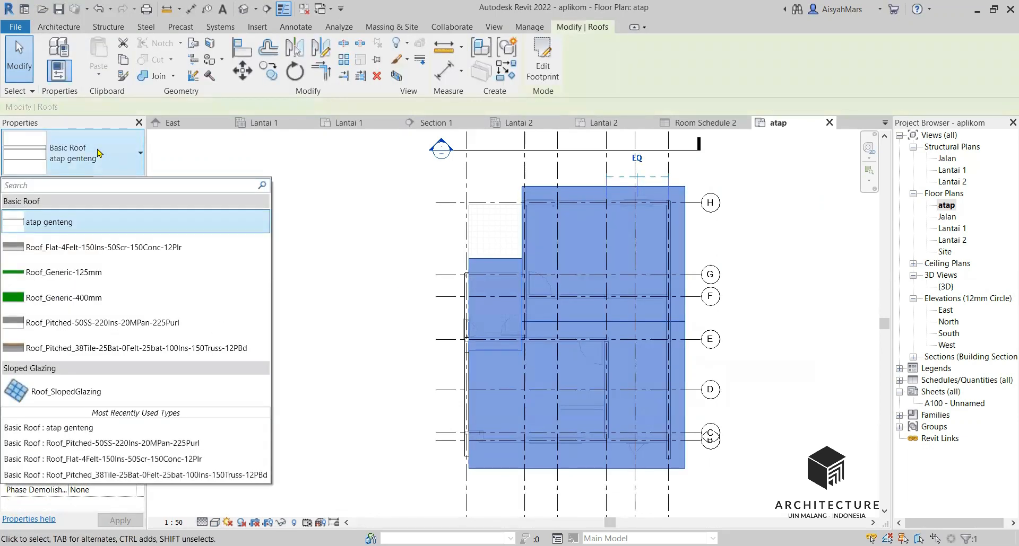
{"action": "left_click", "coordinate": [392, 346]}
{"action": "scroll", "coordinate": [681, 342], "scroll_direction": "up", "scroll_amount": 4}
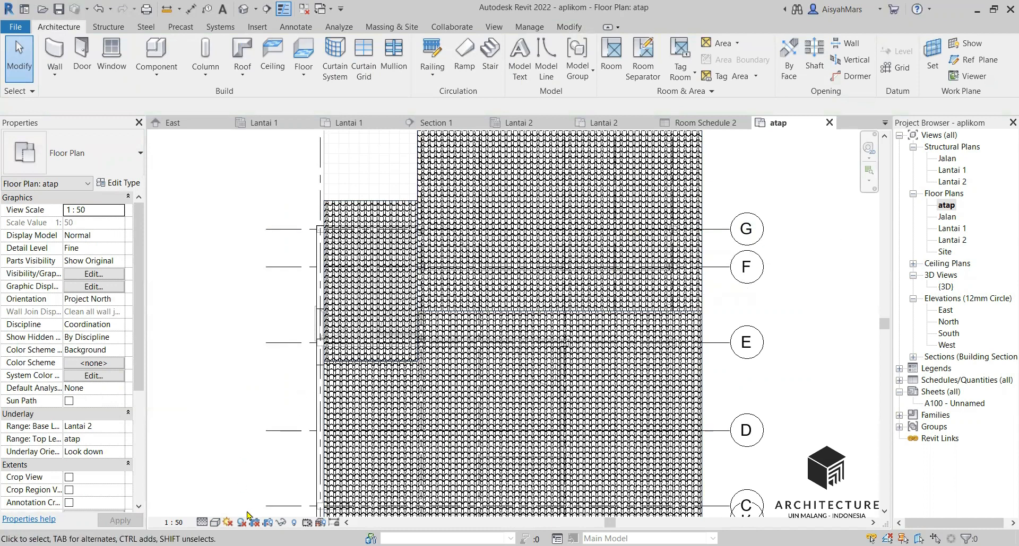
Step: Set the detail level of the atap floor plan to Medium
{"action": "left_click", "coordinate": [202, 523]}
{"action": "left_click", "coordinate": [220, 489]}
{"action": "scroll", "coordinate": [417, 461], "scroll_direction": "down", "scroll_amount": 3}
{"action": "scroll", "coordinate": [509, 322], "scroll_direction": "down", "scroll_amount": 2}
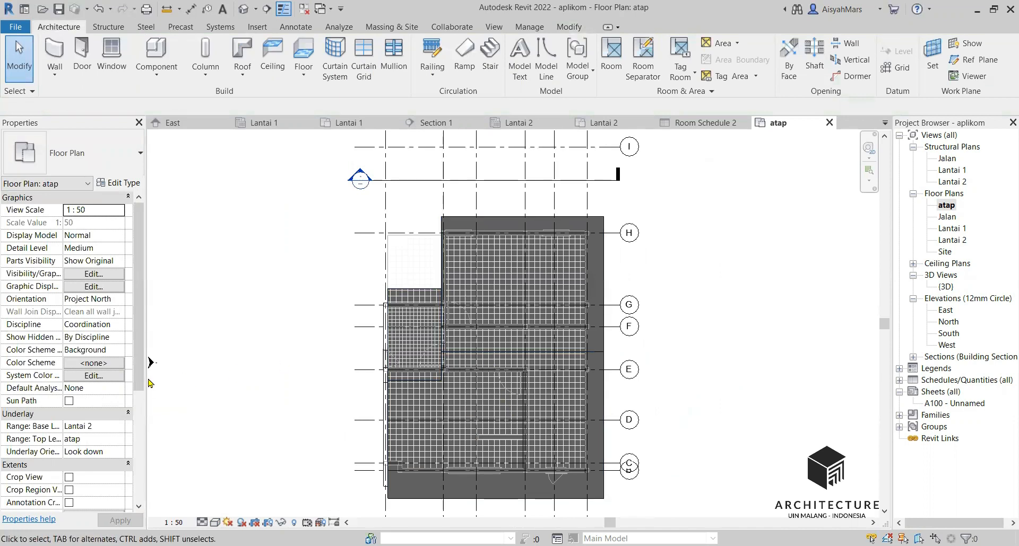
Step: In the Lantai 2 floor plan, set the room color scheme of the color fill legend to (none)
{"action": "double_click", "coordinate": [952, 240]}
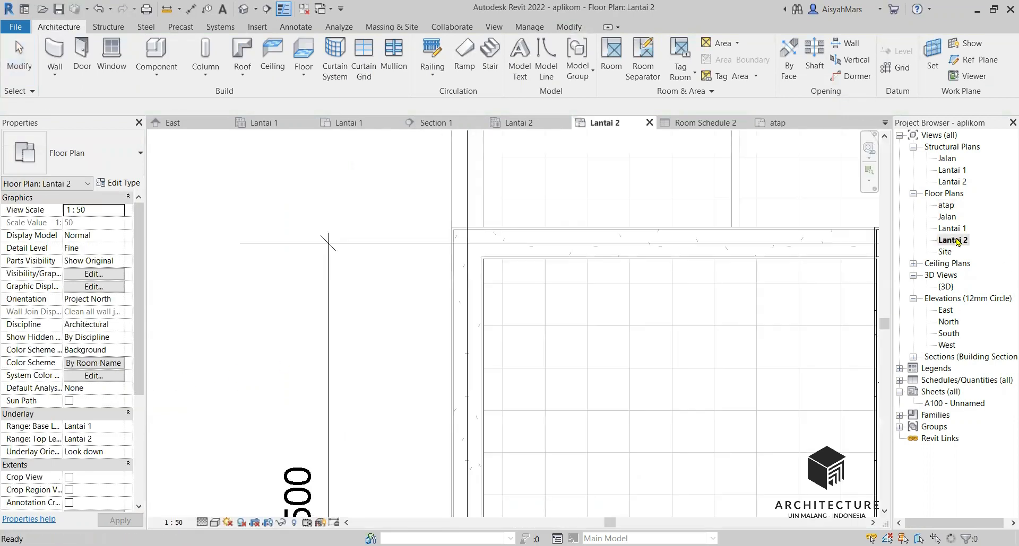
{"action": "scroll", "coordinate": [476, 321], "scroll_direction": "down", "scroll_amount": 5}
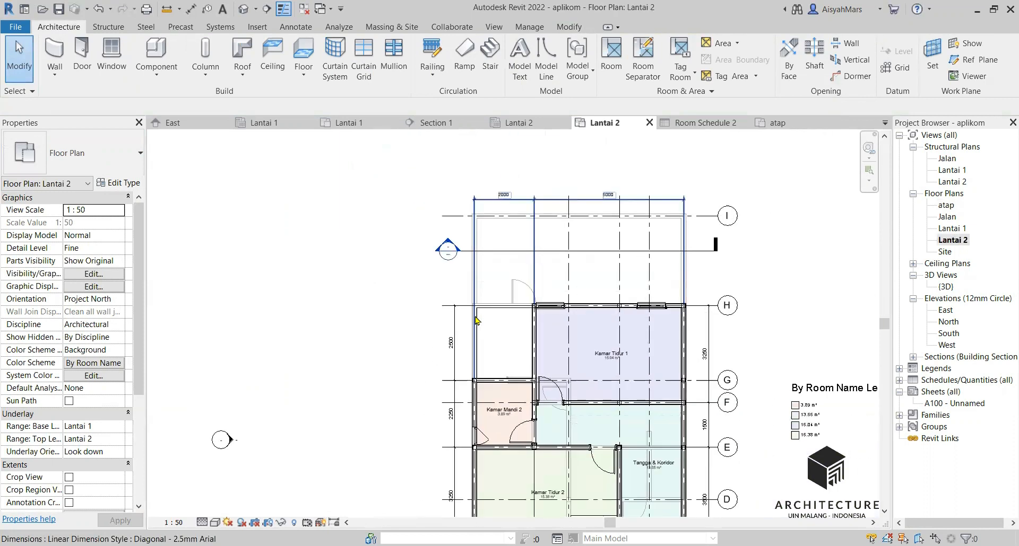
{"action": "scroll", "coordinate": [475, 321], "scroll_direction": "down", "scroll_amount": 1}
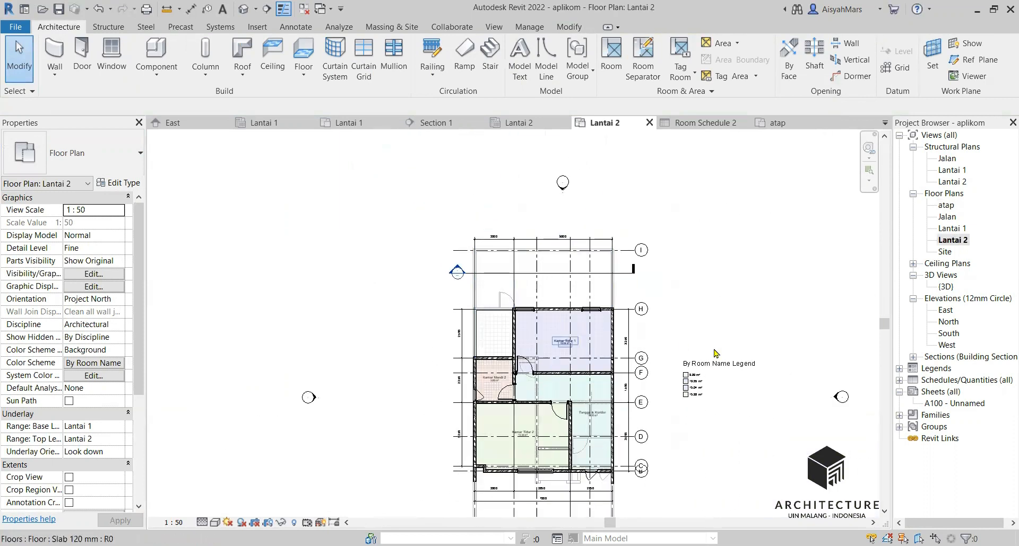
{"action": "left_click", "coordinate": [700, 381]}
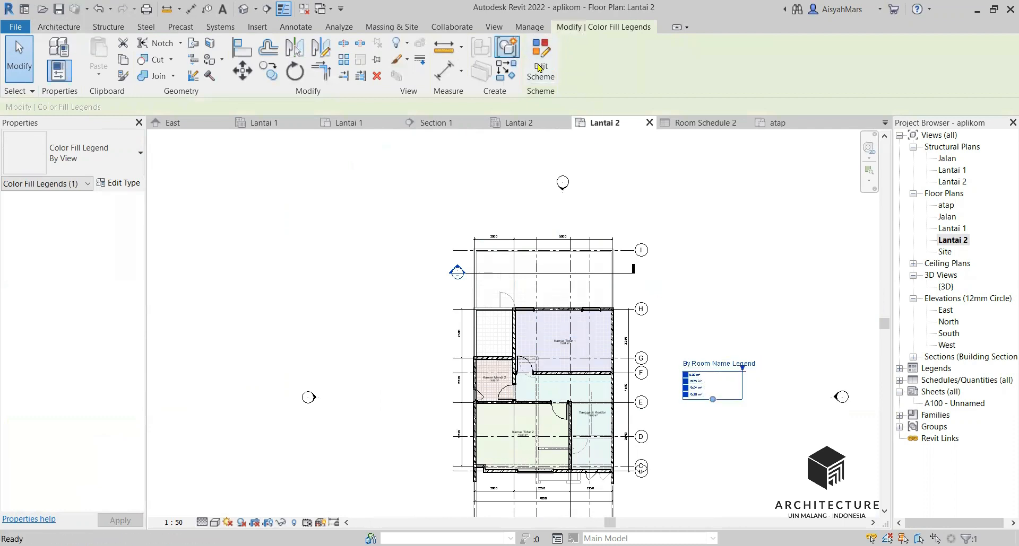
{"action": "left_click", "coordinate": [522, 309]}
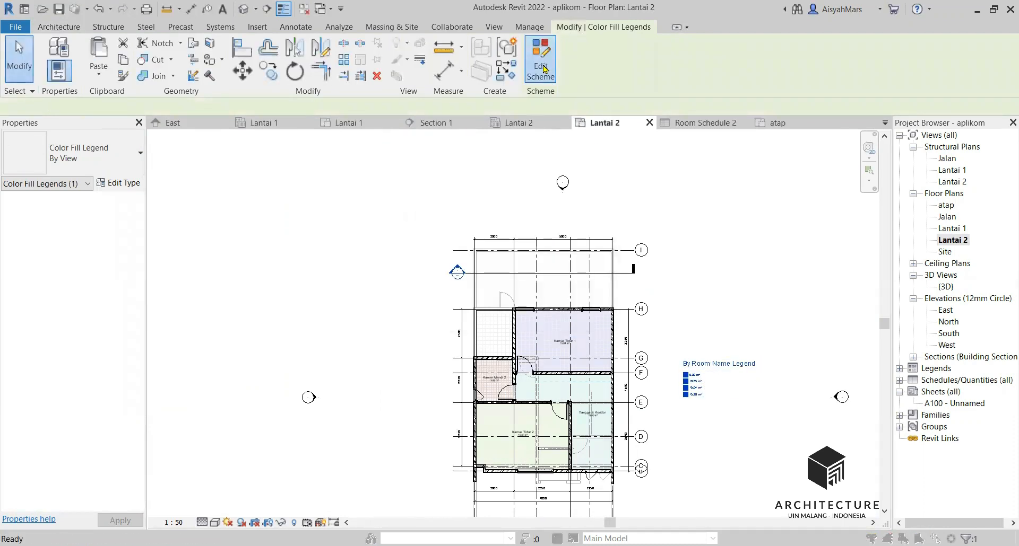
{"action": "left_click", "coordinate": [542, 68]}
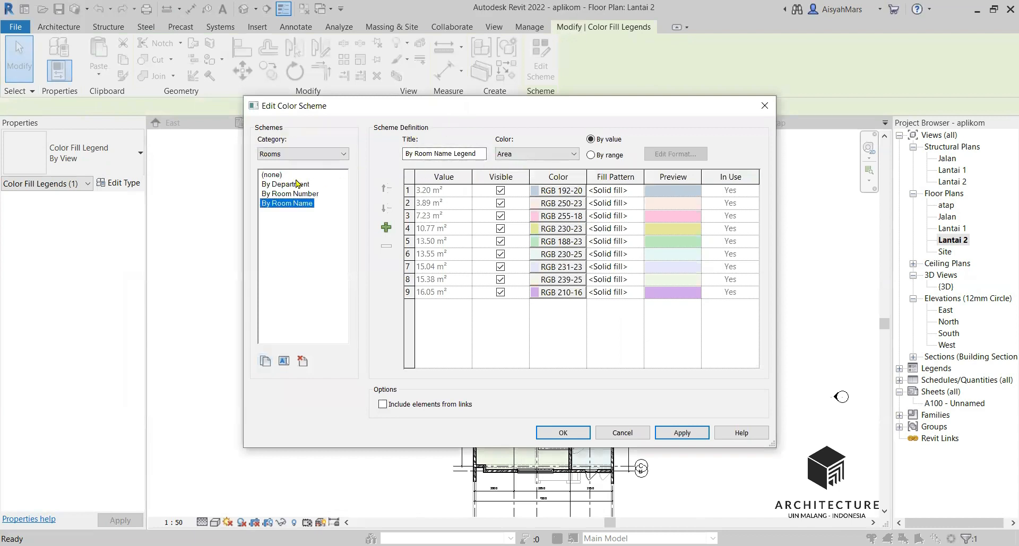
{"action": "left_click", "coordinate": [271, 175]}
{"action": "left_click", "coordinate": [583, 436]}
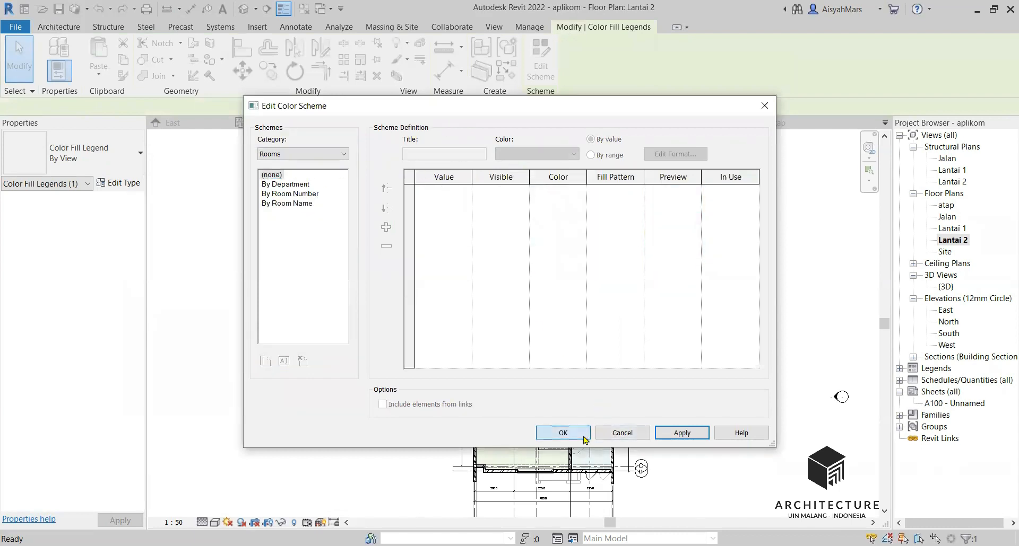
{"action": "left_click", "coordinate": [706, 318]}
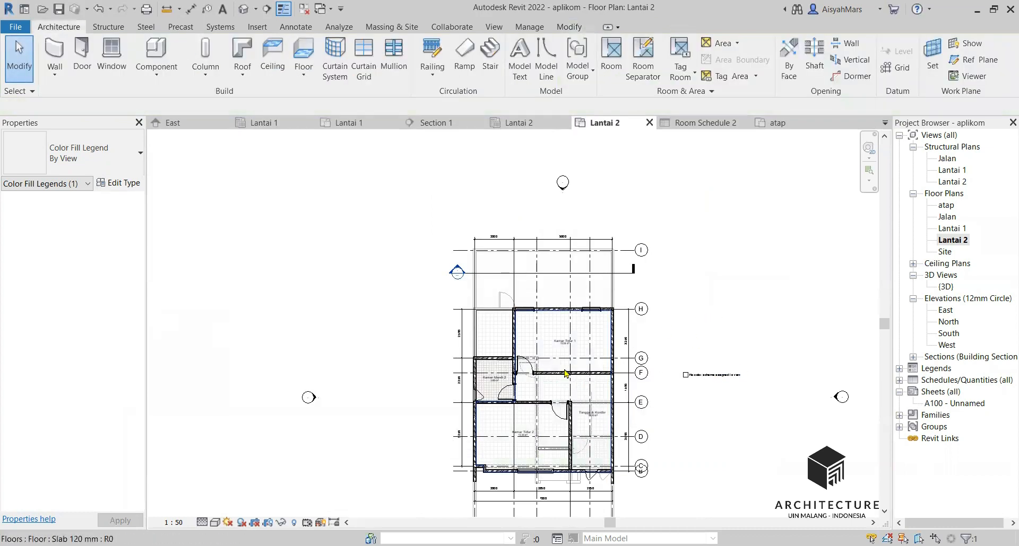
Step: Set the underlay base level of the Lantai 2 floor plan to None
{"action": "scroll", "coordinate": [569, 372], "scroll_direction": "up", "scroll_amount": 3}
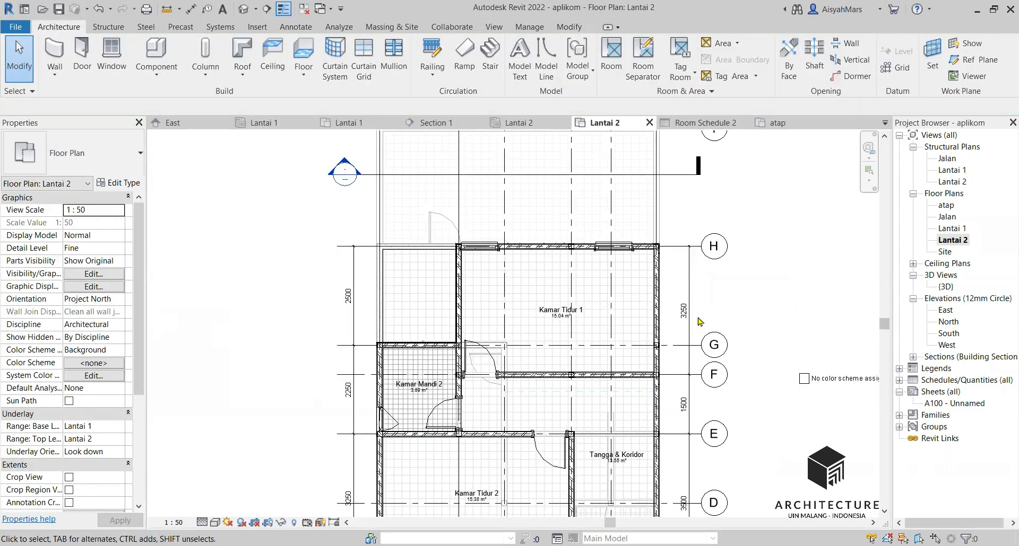
{"action": "scroll", "coordinate": [85, 395], "scroll_direction": "down", "scroll_amount": 1}
{"action": "left_click", "coordinate": [97, 402]}
{"action": "left_click", "coordinate": [119, 401]}
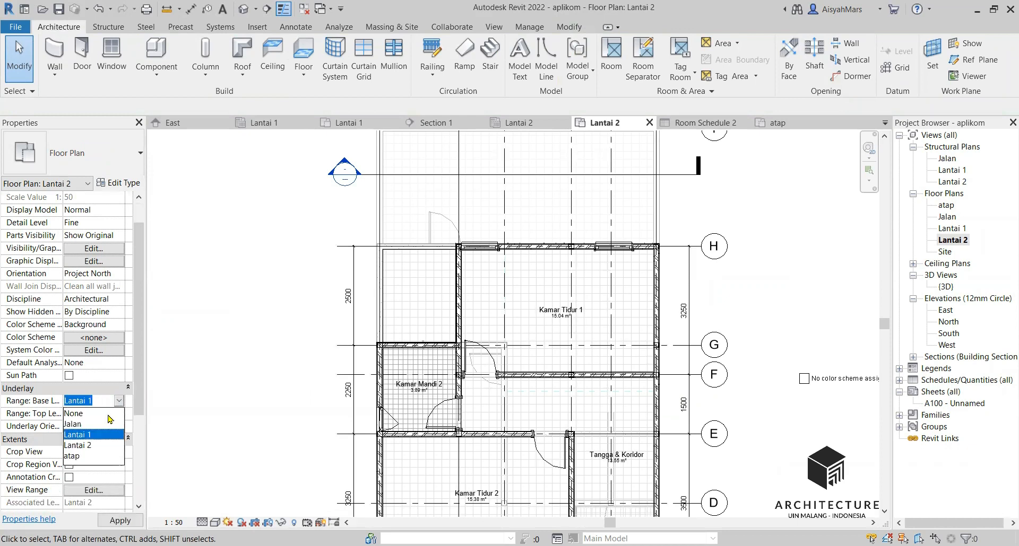
{"action": "left_click", "coordinate": [99, 414]}
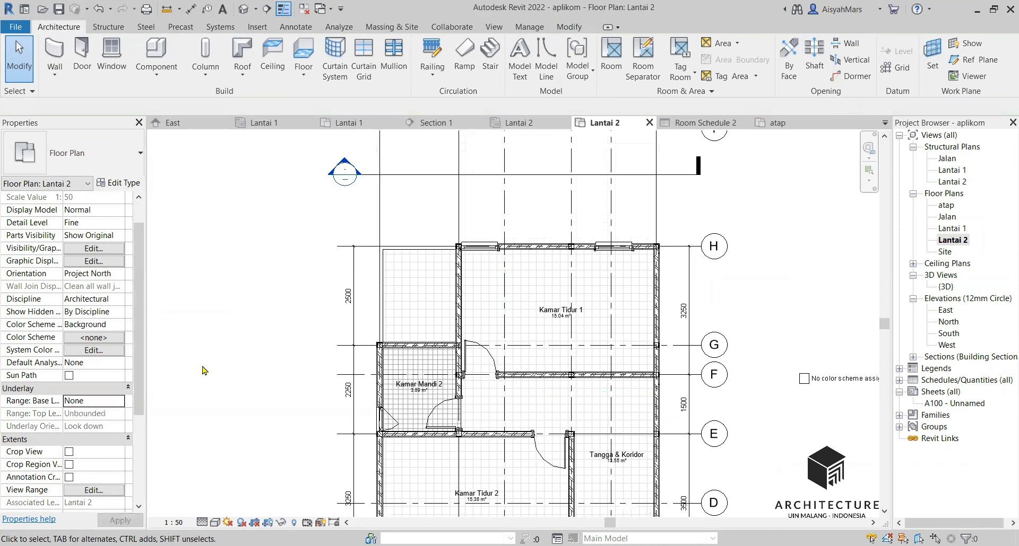
{"action": "scroll", "coordinate": [419, 344], "scroll_direction": "down", "scroll_amount": 3}
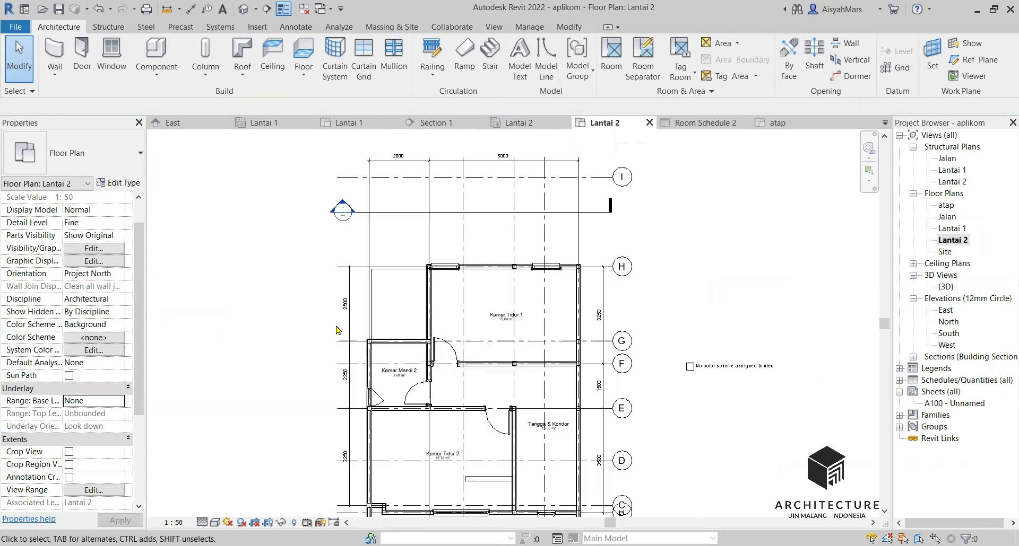
{"action": "key", "text": "Escape"}
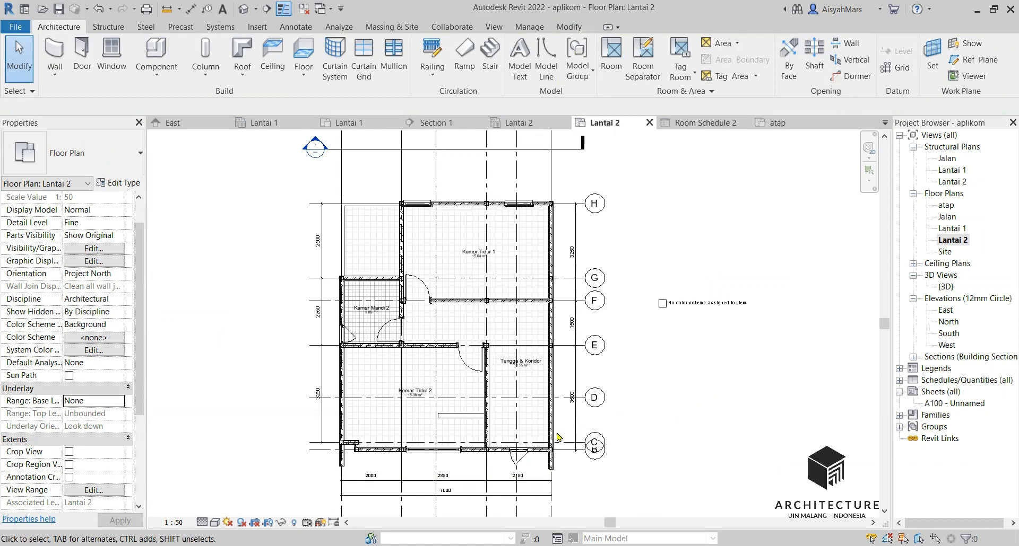
Step: Check the view range settings of the Lantai 2 floor plan and leave them as they are
{"action": "scroll", "coordinate": [63, 376], "scroll_direction": "down", "scroll_amount": 1}
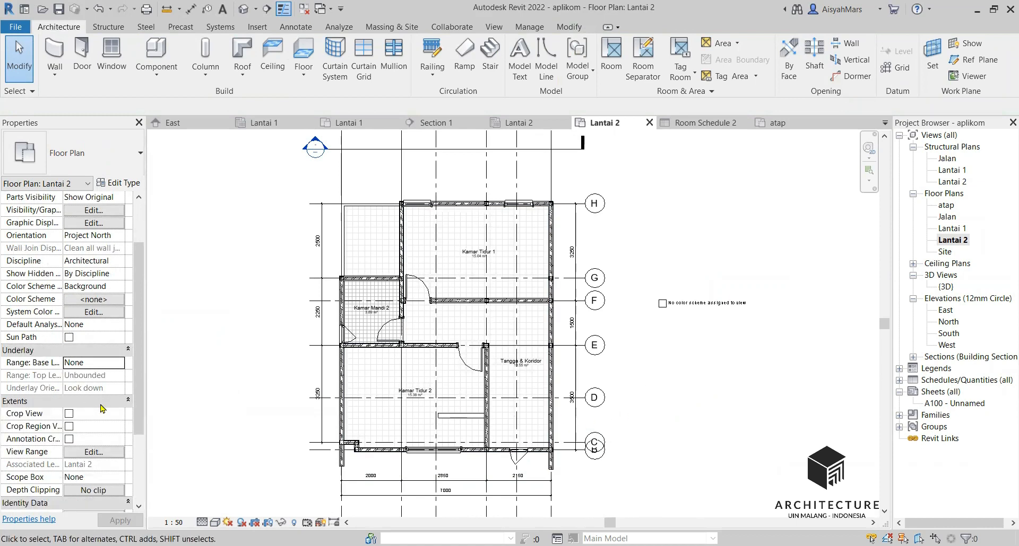
{"action": "scroll", "coordinate": [101, 409], "scroll_direction": "down", "scroll_amount": 1}
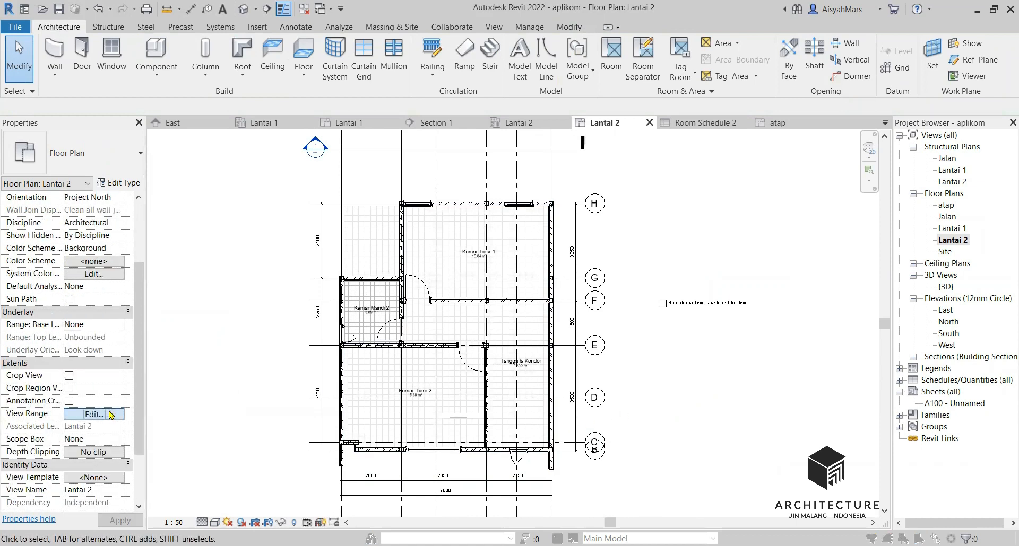
{"action": "left_click", "coordinate": [94, 414]}
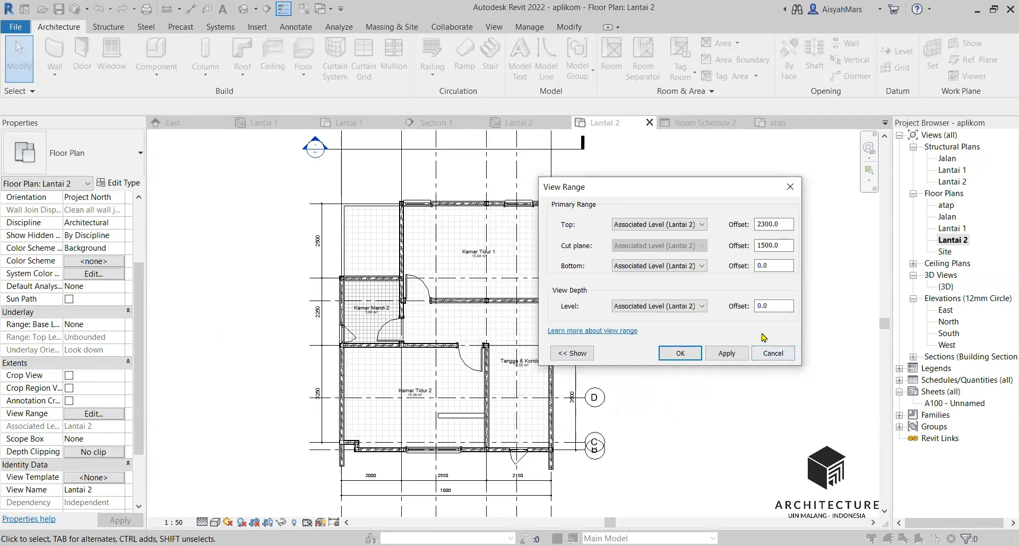
{"action": "left_click", "coordinate": [773, 354]}
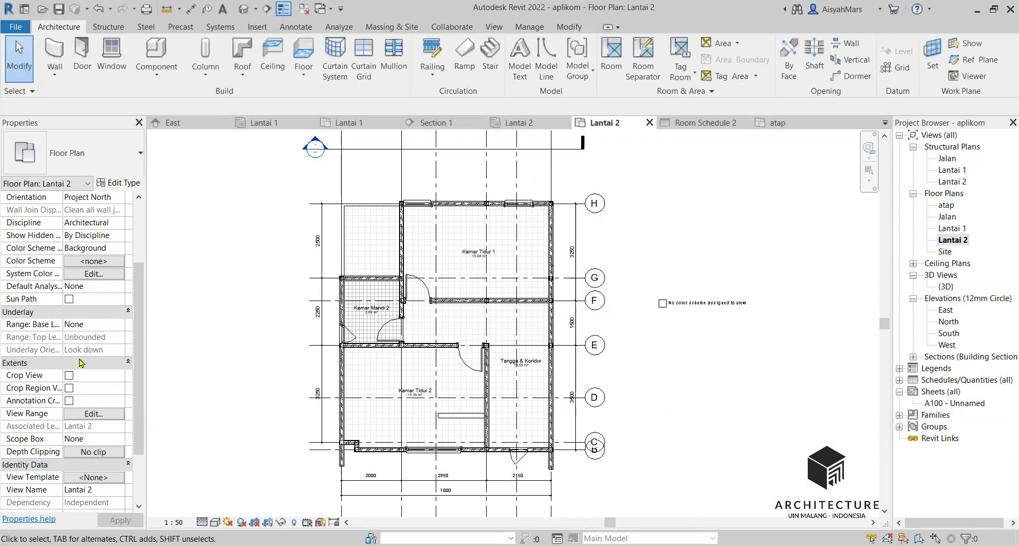
Step: Set the underlay base level of the Lantai 2 floor plan to atap
{"action": "scroll", "coordinate": [83, 368], "scroll_direction": "down", "scroll_amount": 1}
{"action": "left_click", "coordinate": [96, 289]}
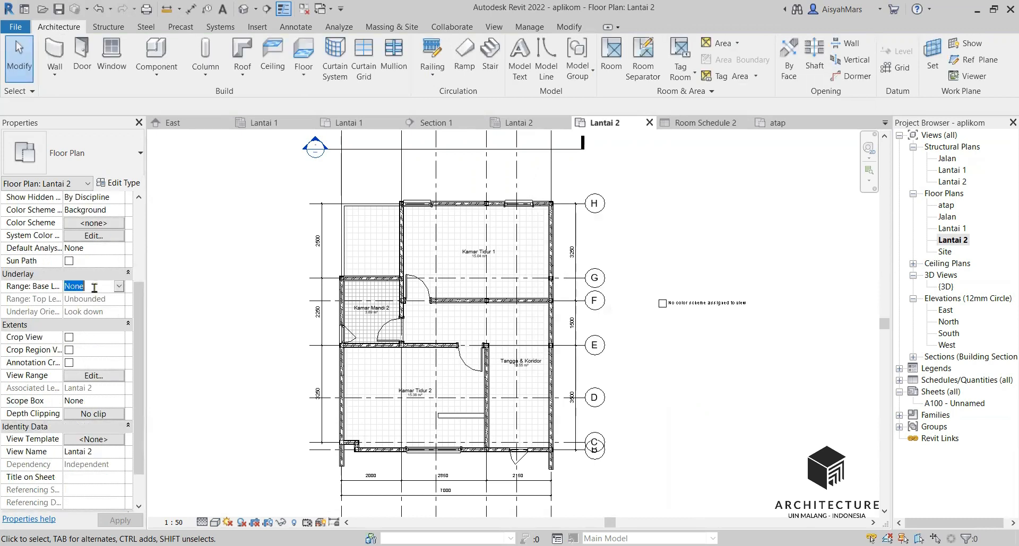
{"action": "left_click", "coordinate": [119, 288]}
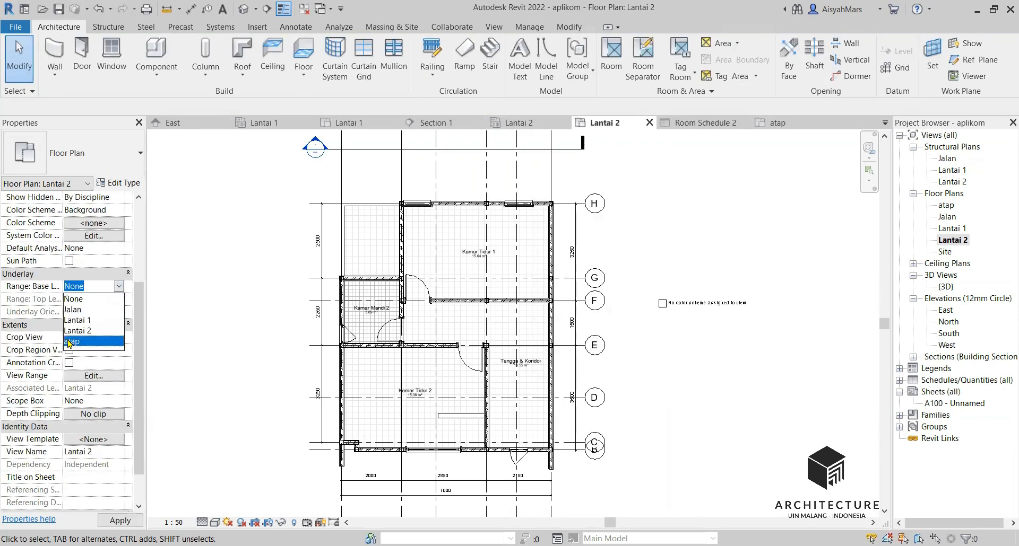
{"action": "left_click", "coordinate": [70, 341]}
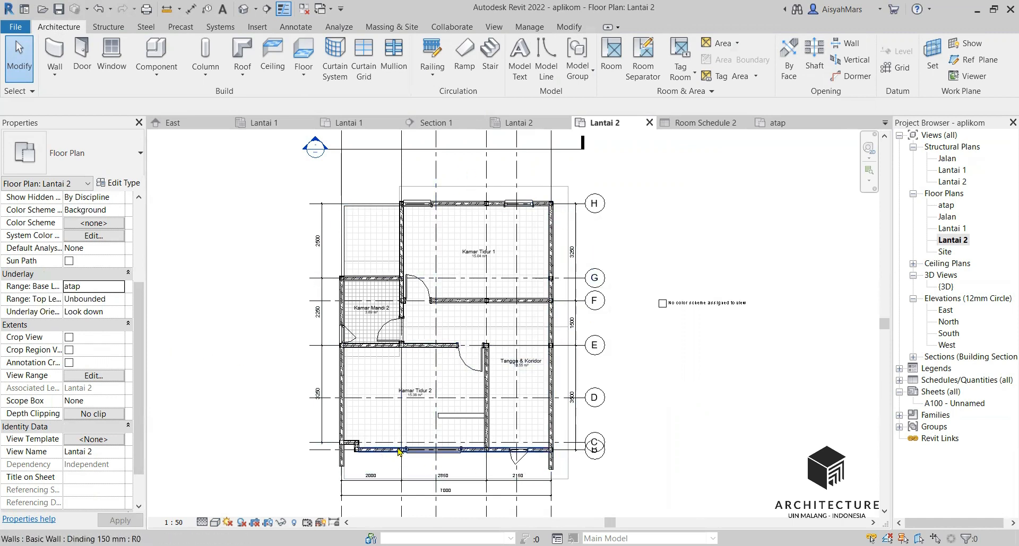
Step: Apply the <Overhead> linework style to the main roof's north, east and south edges and its ridge line in the Lantai 2 plan
{"action": "scroll", "coordinate": [571, 464], "scroll_direction": "up", "scroll_amount": 2}
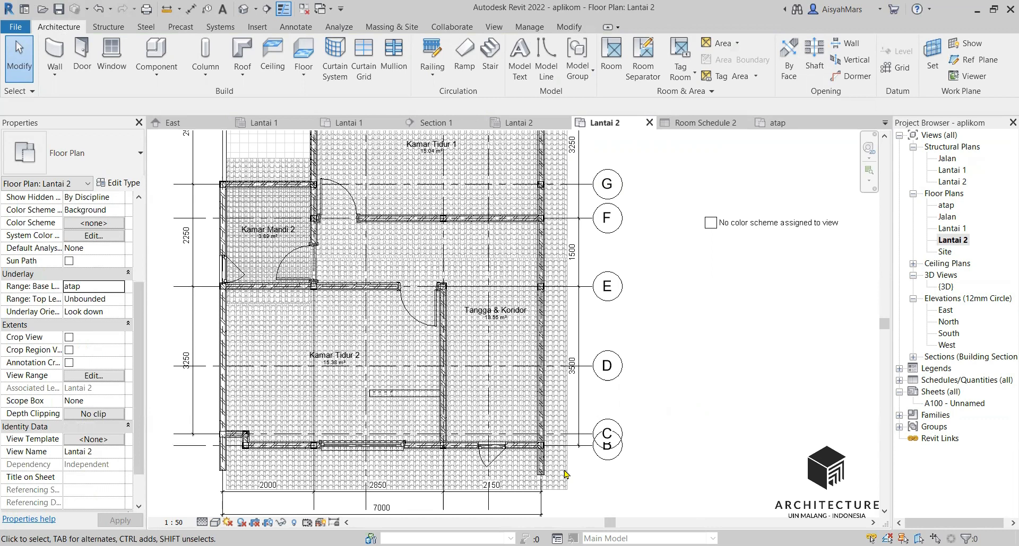
{"action": "scroll", "coordinate": [466, 498], "scroll_direction": "down", "scroll_amount": 1}
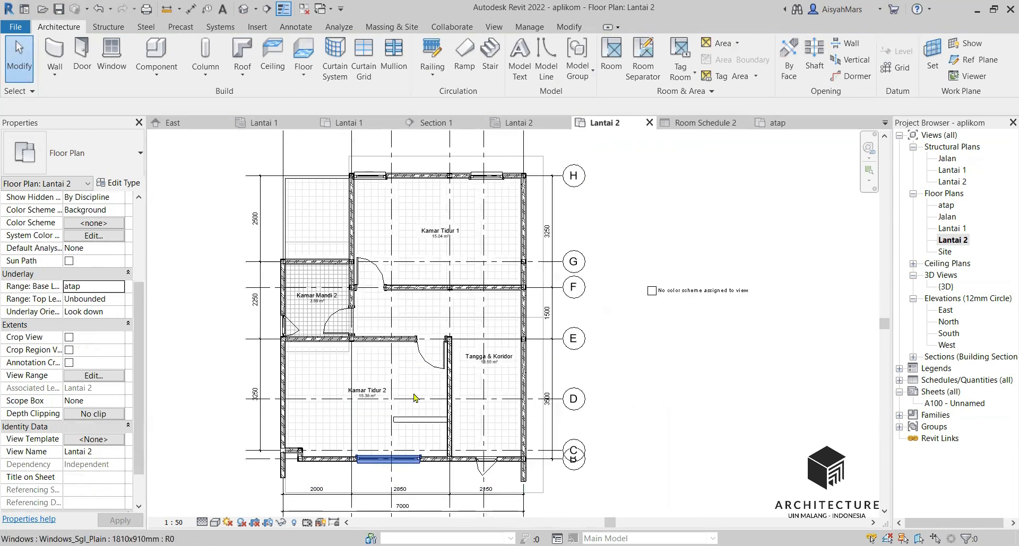
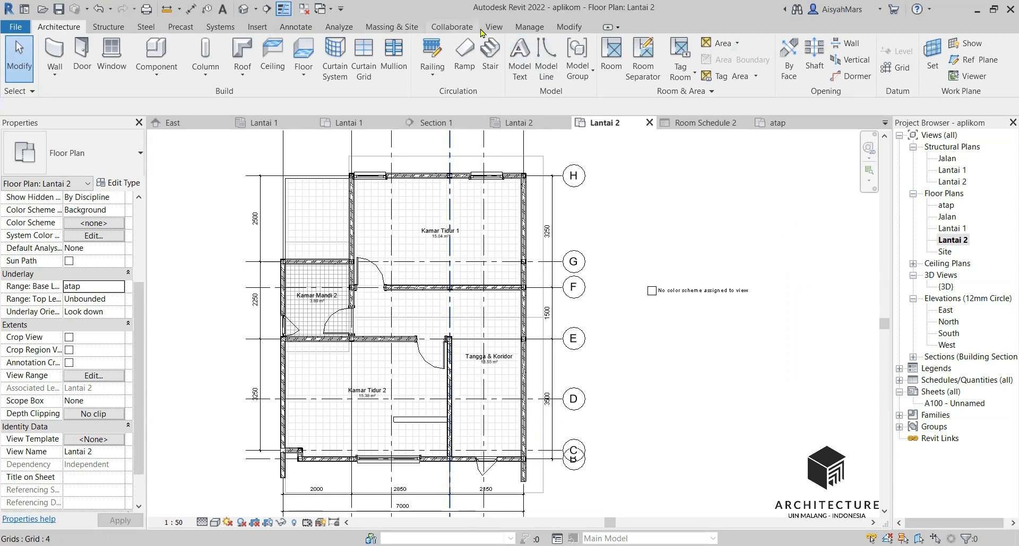
{"action": "left_click", "coordinate": [557, 31]}
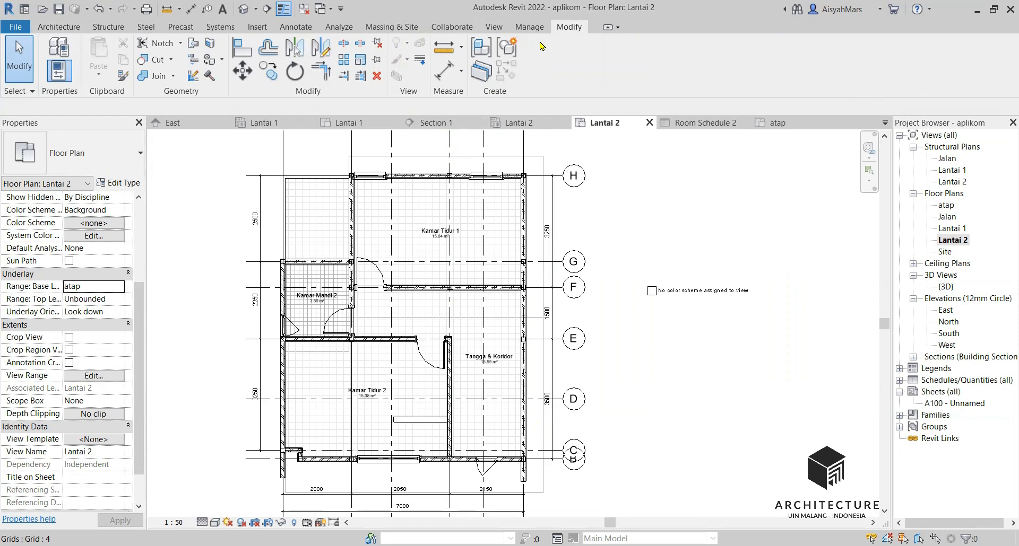
{"action": "left_click", "coordinate": [418, 64]}
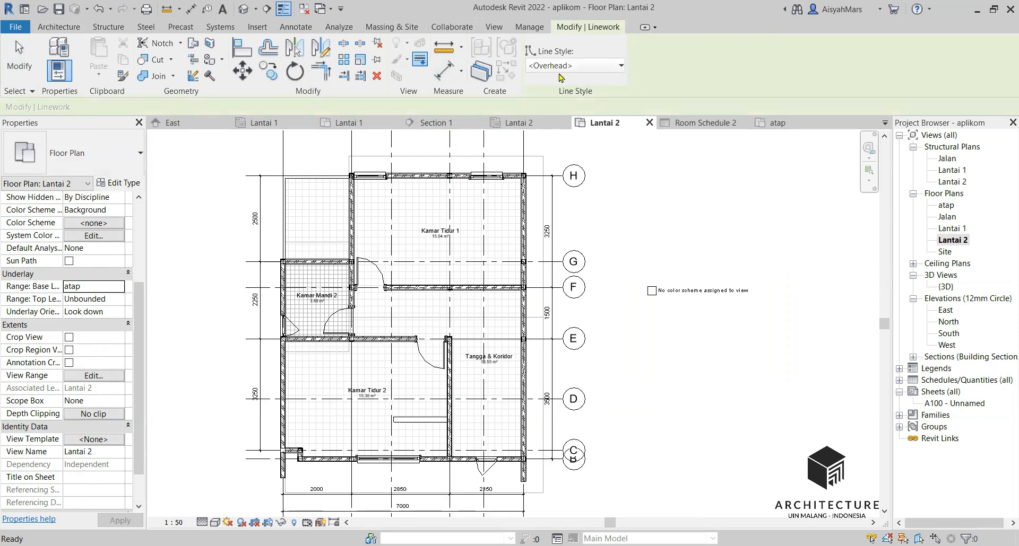
{"action": "left_click", "coordinate": [506, 156]}
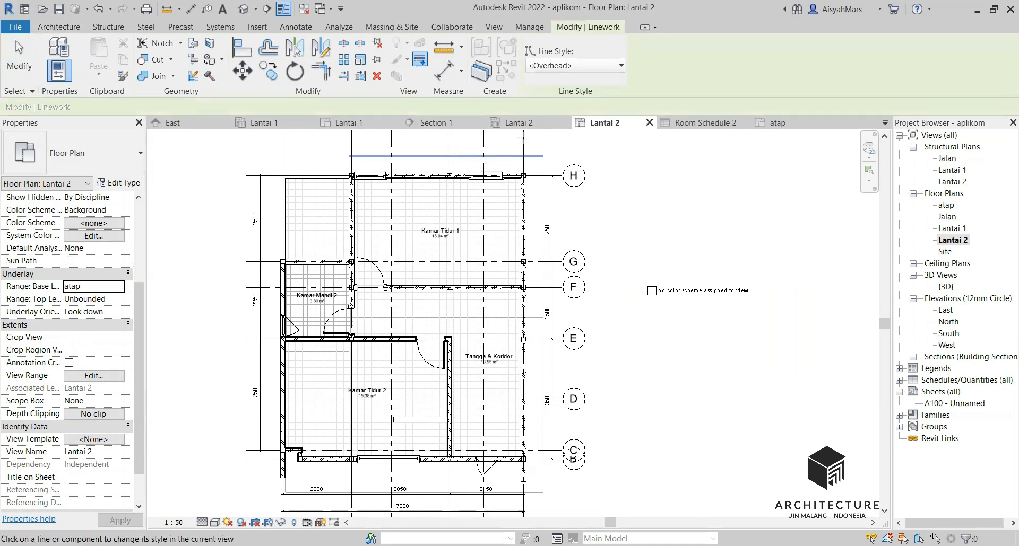
{"action": "left_click", "coordinate": [542, 167]}
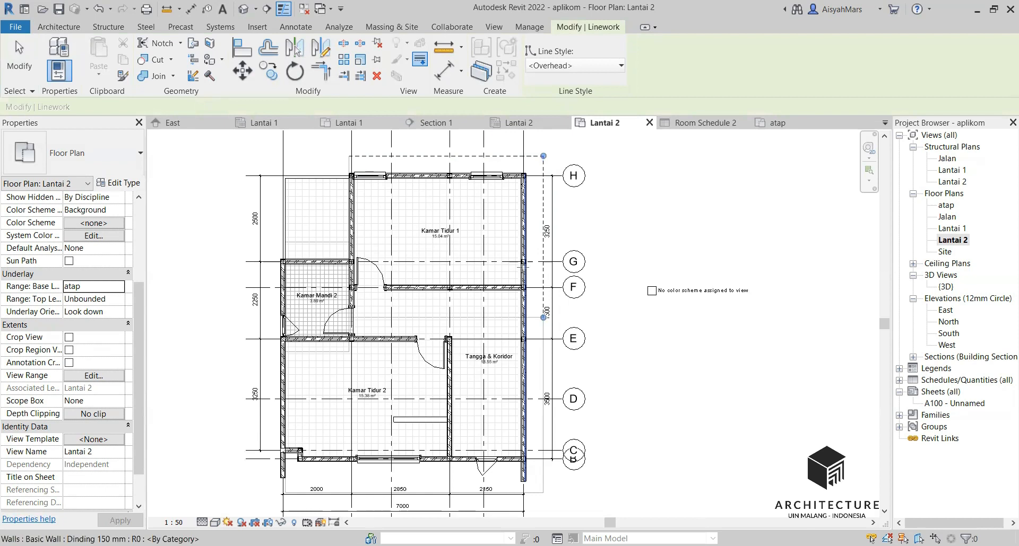
{"action": "left_click", "coordinate": [534, 317]}
{"action": "left_click", "coordinate": [534, 489]}
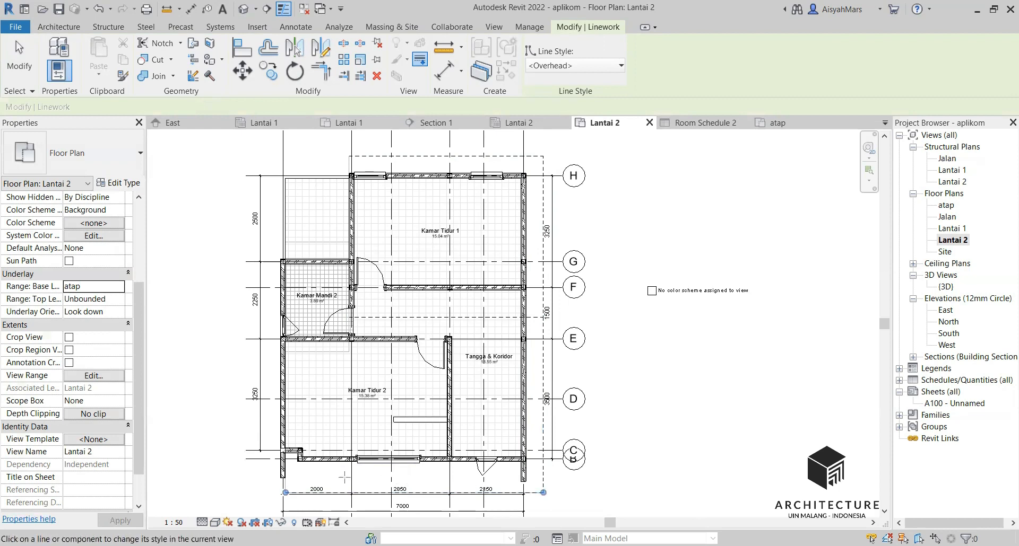
Step: Apply <Overhead> linework to the west roof edge, the edge north of Kamar Mandi 2 and the edge along Kamar Tidur 1
{"action": "left_click", "coordinate": [285, 469]}
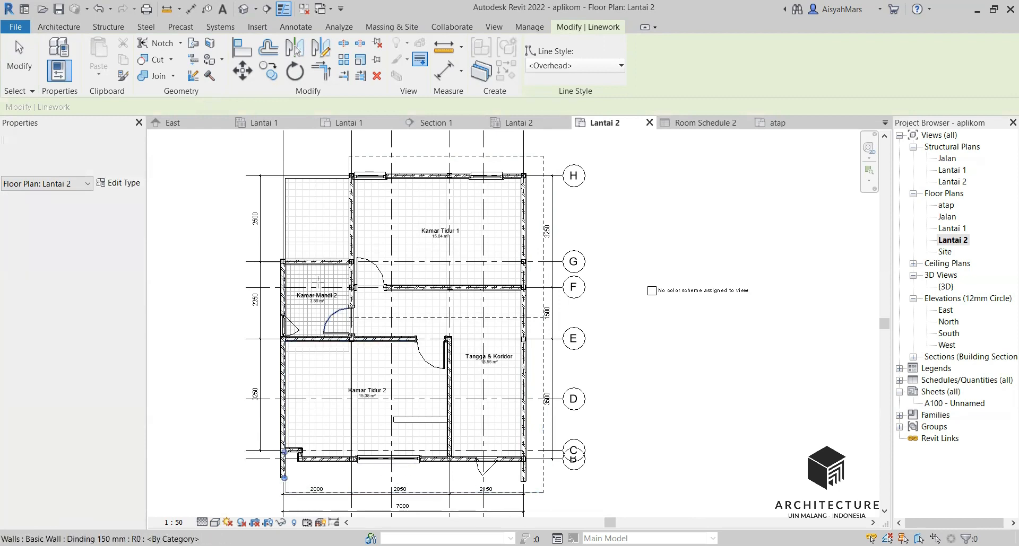
{"action": "left_click", "coordinate": [302, 242]}
{"action": "left_click", "coordinate": [349, 197]}
{"action": "scroll", "coordinate": [270, 248], "scroll_direction": "up", "scroll_amount": 2}
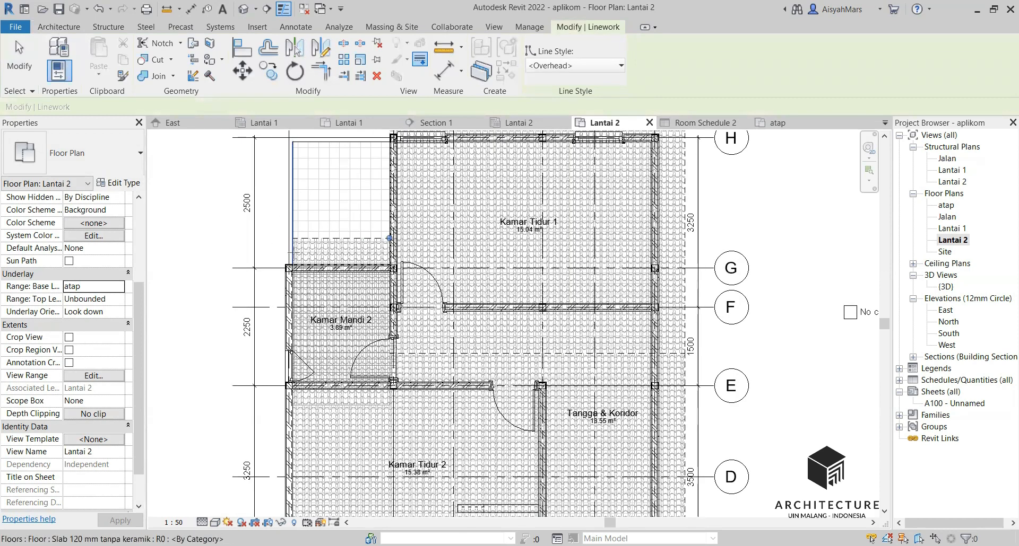
{"action": "scroll", "coordinate": [305, 268], "scroll_direction": "down", "scroll_amount": 2}
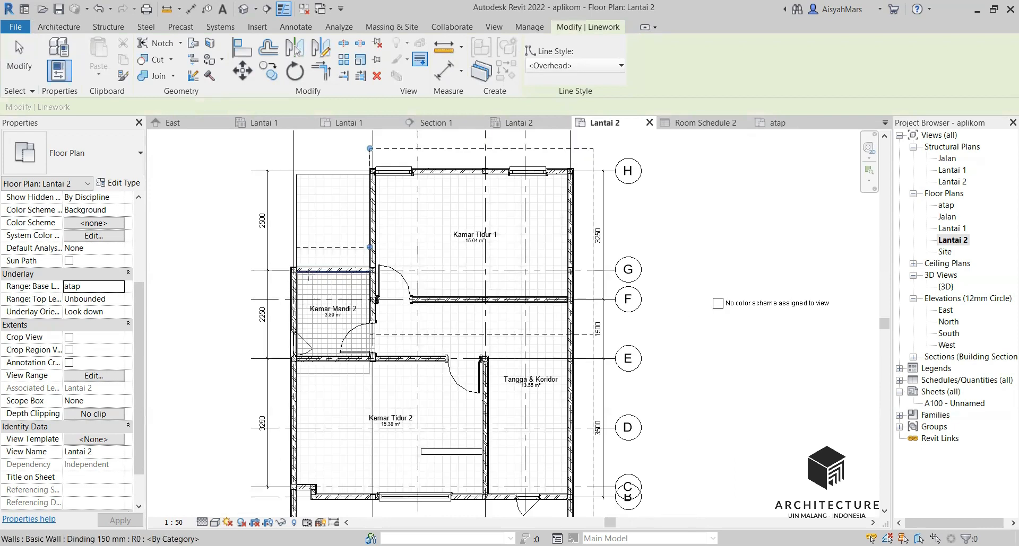
{"action": "left_click", "coordinate": [392, 165]}
{"action": "scroll", "coordinate": [393, 165], "scroll_direction": "up", "scroll_amount": 2}
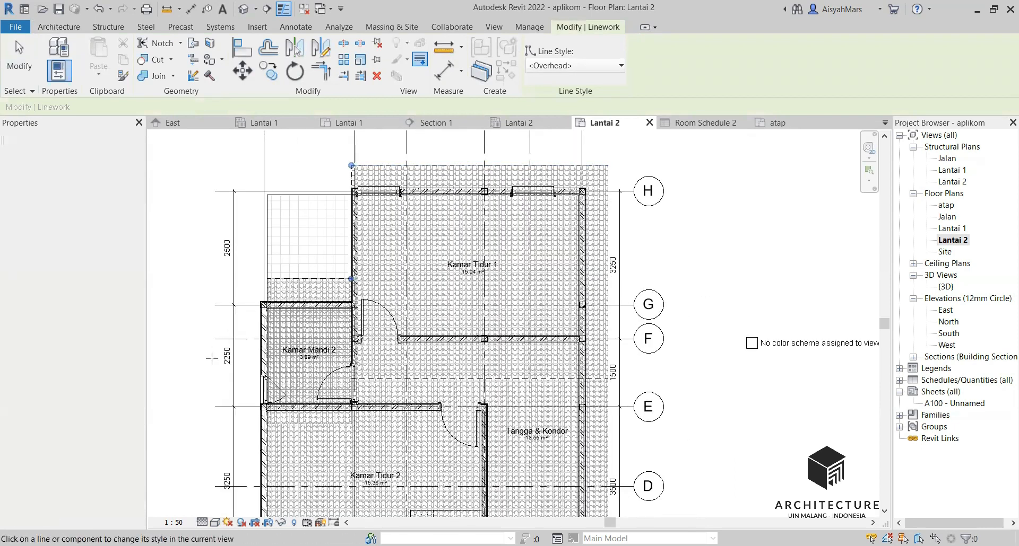
{"action": "scroll", "coordinate": [217, 369], "scroll_direction": "down", "scroll_amount": 1}
{"action": "scroll", "coordinate": [272, 377], "scroll_direction": "down", "scroll_amount": 1}
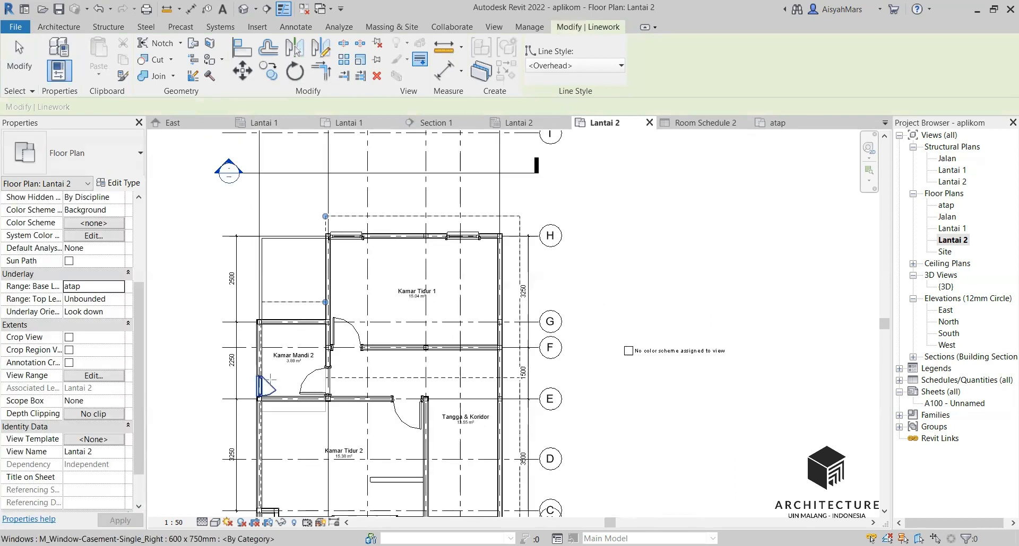
Step: Apply <Overhead> linework to the roof line south of Kamar Mandi 2 and the short roof edge beside its door
{"action": "left_click", "coordinate": [310, 415]}
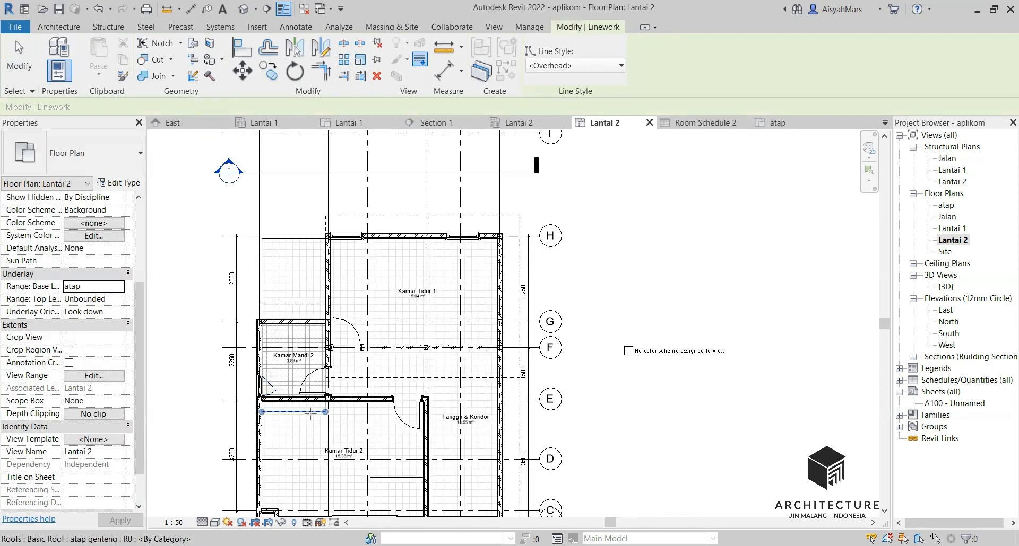
{"action": "scroll", "coordinate": [326, 405], "scroll_direction": "up", "scroll_amount": 1}
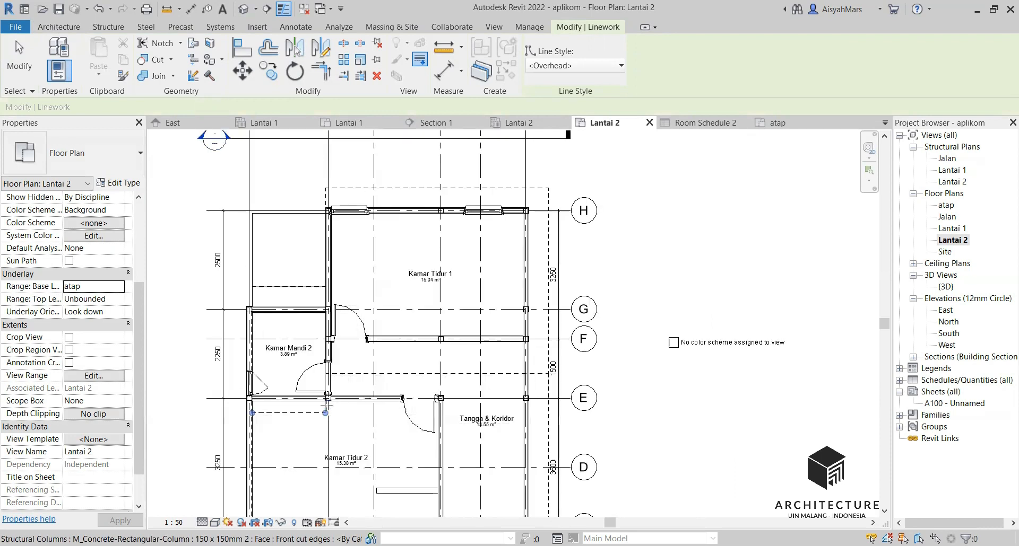
{"action": "scroll", "coordinate": [325, 406], "scroll_direction": "up", "scroll_amount": 5}
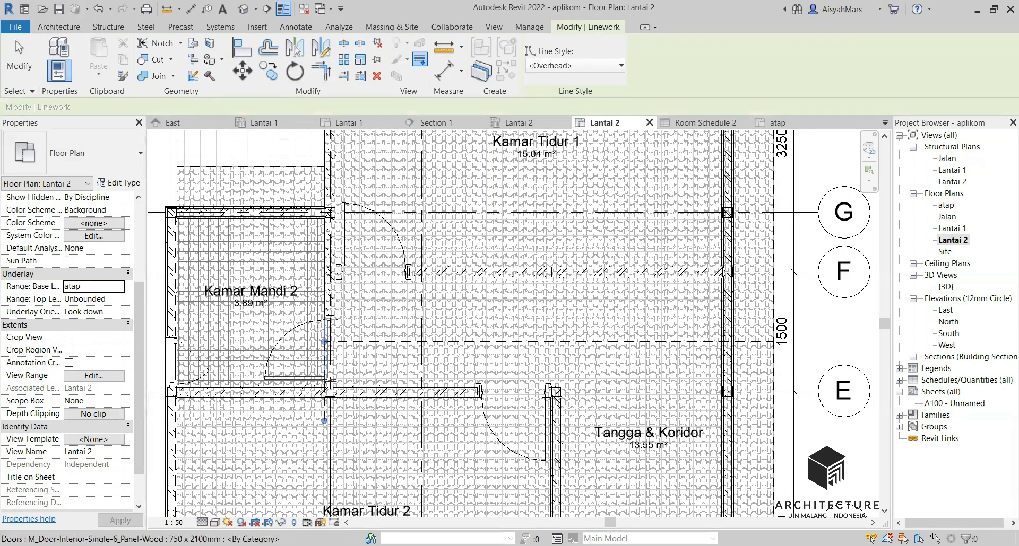
{"action": "scroll", "coordinate": [284, 379], "scroll_direction": "down", "scroll_amount": 3}
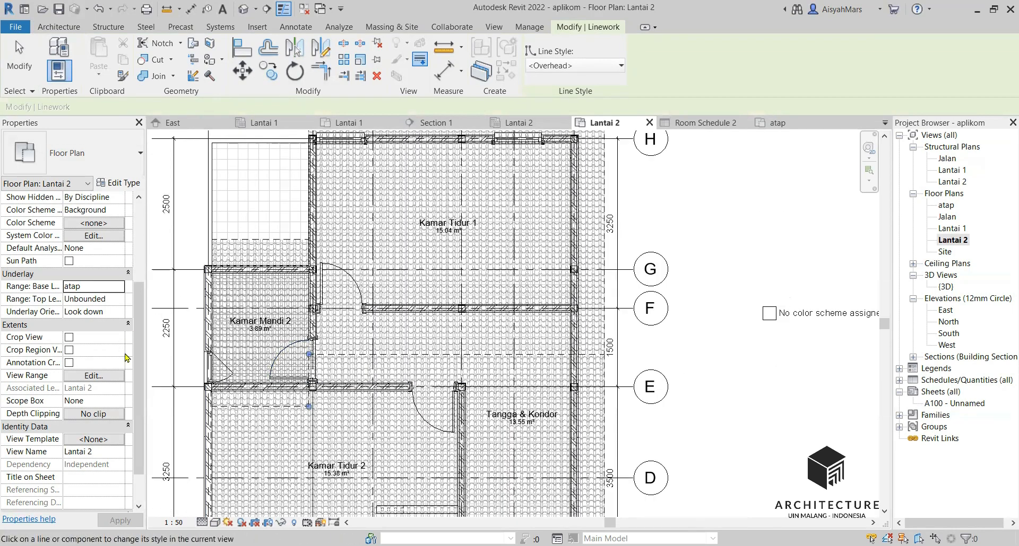
{"action": "scroll", "coordinate": [307, 409], "scroll_direction": "down", "scroll_amount": 2}
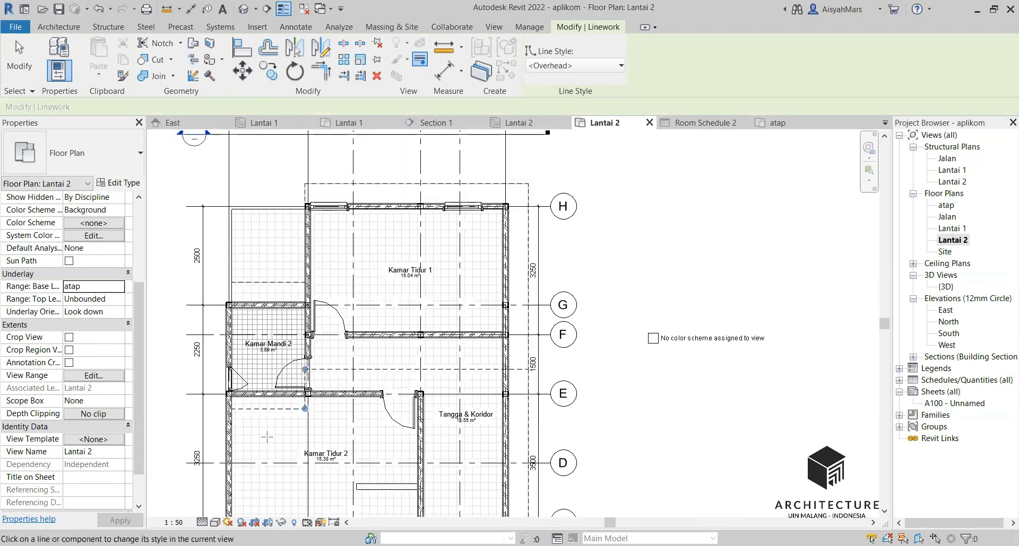
Step: Set the Lantai 2 plan's detail level to Coarse and apply <Overhead> linework again to the east roof edge near grid H
{"action": "left_click", "coordinate": [215, 524]}
{"action": "left_click", "coordinate": [202, 523]}
{"action": "left_click", "coordinate": [202, 522]}
{"action": "left_click", "coordinate": [225, 483]}
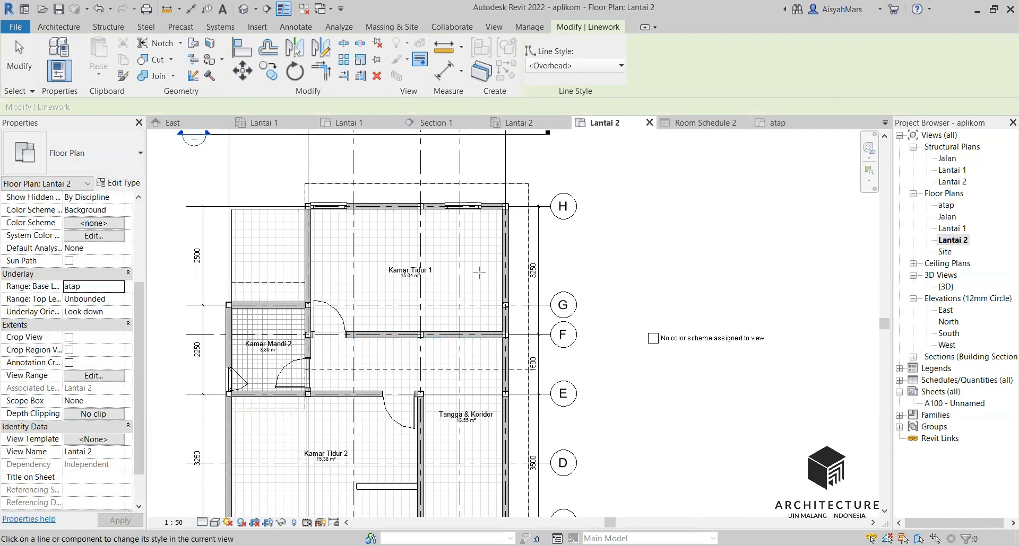
{"action": "scroll", "coordinate": [519, 173], "scroll_direction": "up", "scroll_amount": 5}
{"action": "scroll", "coordinate": [553, 214], "scroll_direction": "down", "scroll_amount": 4}
{"action": "left_click", "coordinate": [546, 212]}
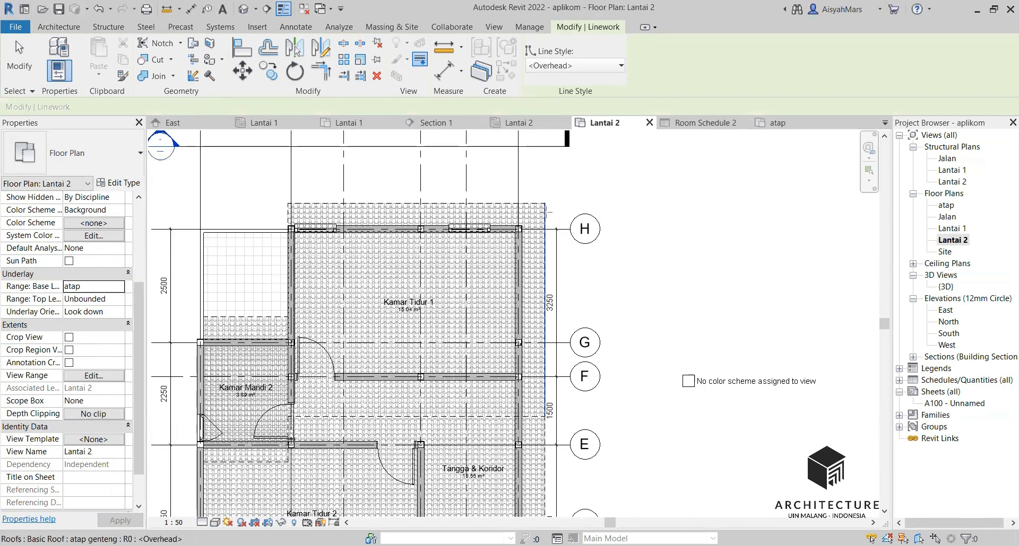
{"action": "scroll", "coordinate": [548, 212], "scroll_direction": "down", "scroll_amount": 2}
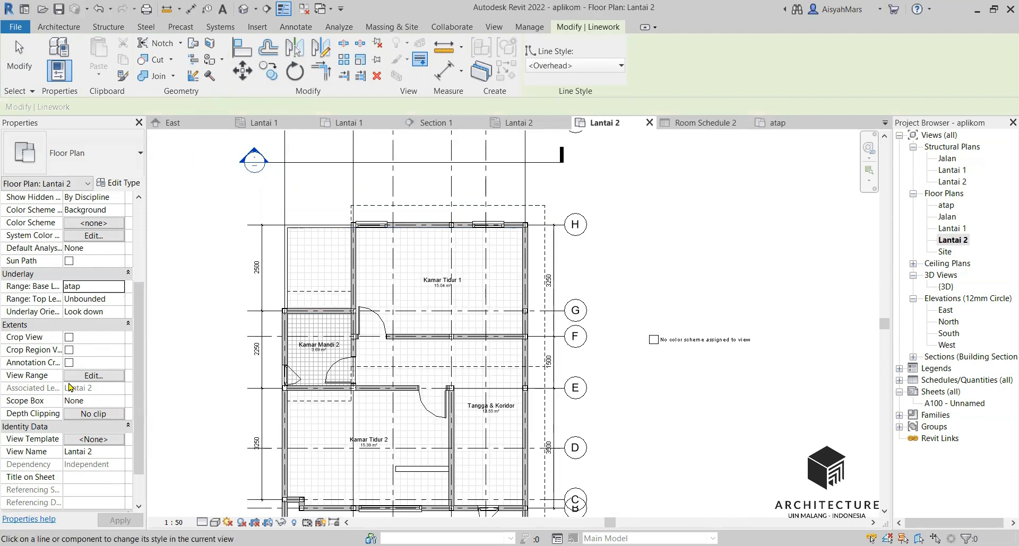
Step: Check the view range settings of the Lantai 2 floor plan without changing them
{"action": "left_click", "coordinate": [94, 376]}
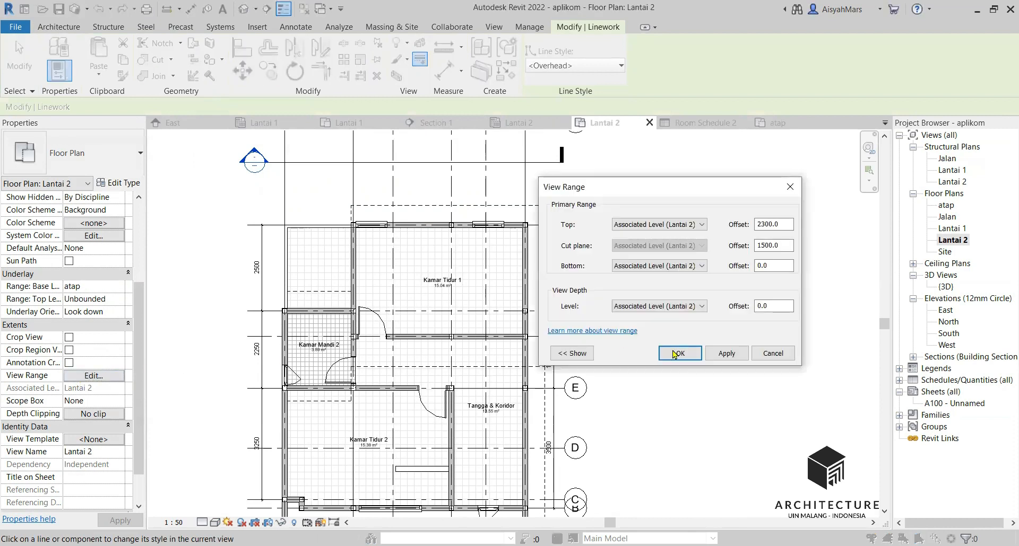
{"action": "left_click", "coordinate": [728, 354]}
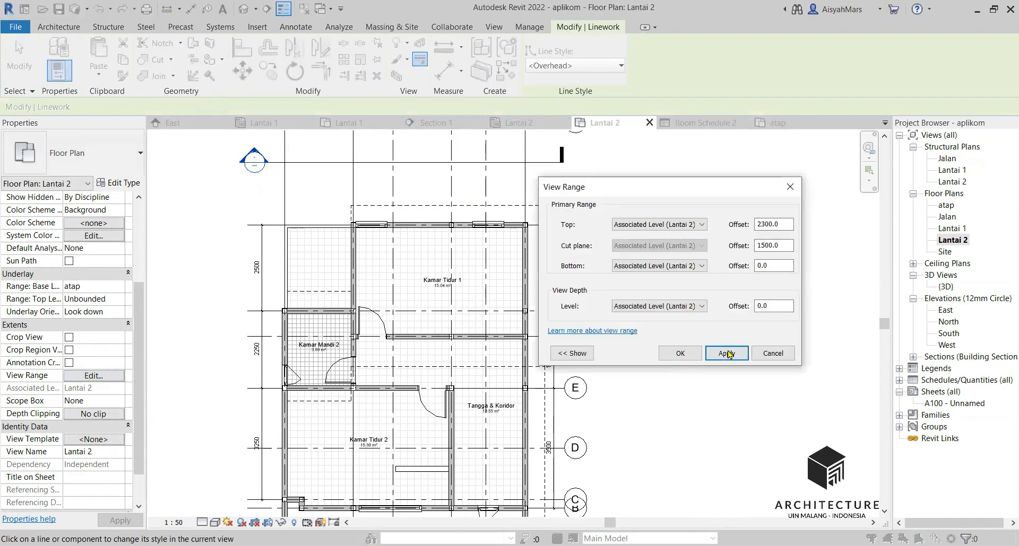
{"action": "left_click", "coordinate": [771, 354]}
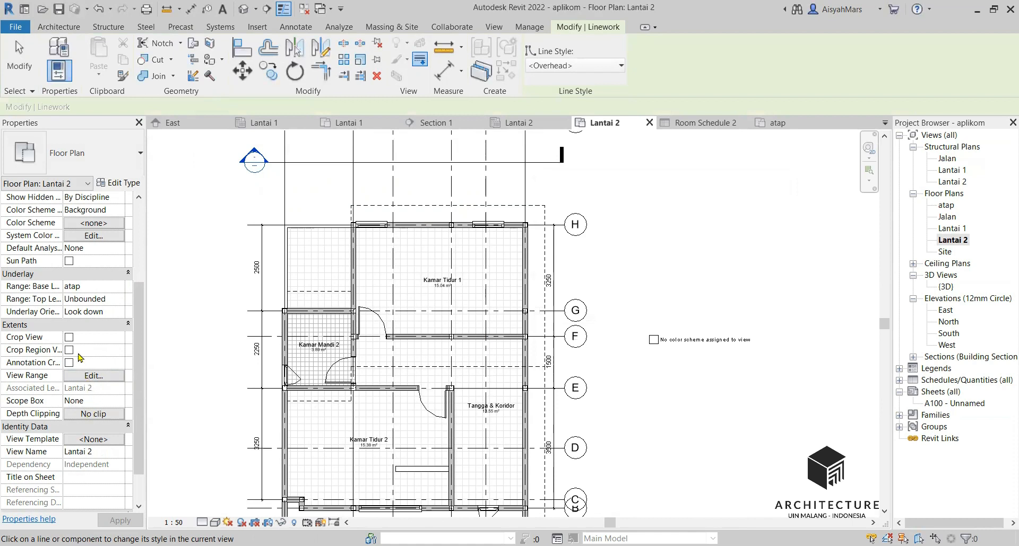
Step: Set the underlay base level of the Lantai 2 floor plan to None and leave the Linework command
{"action": "left_click", "coordinate": [104, 289]}
{"action": "left_click", "coordinate": [119, 286]}
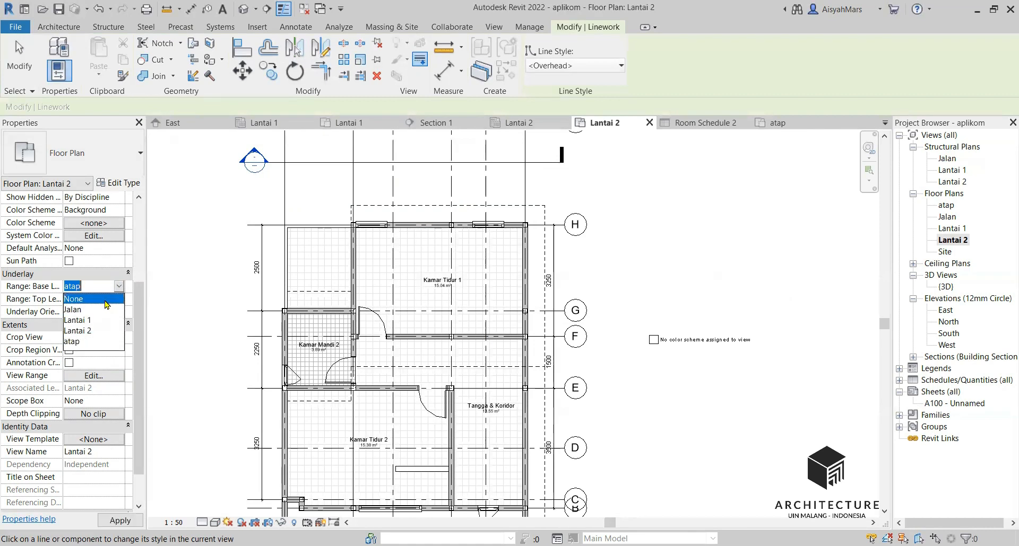
{"action": "left_click", "coordinate": [85, 298]}
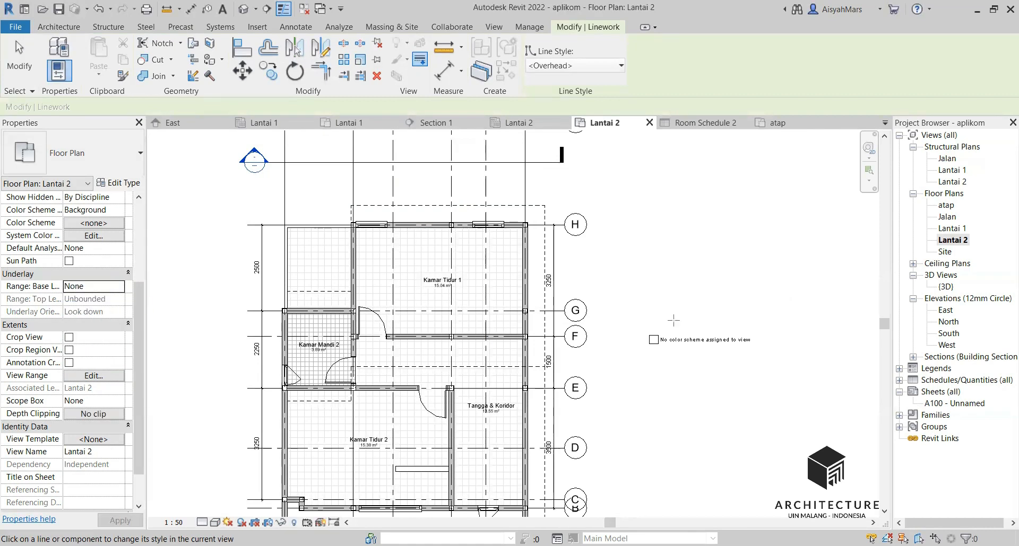
{"action": "scroll", "coordinate": [490, 306], "scroll_direction": "up", "scroll_amount": 1}
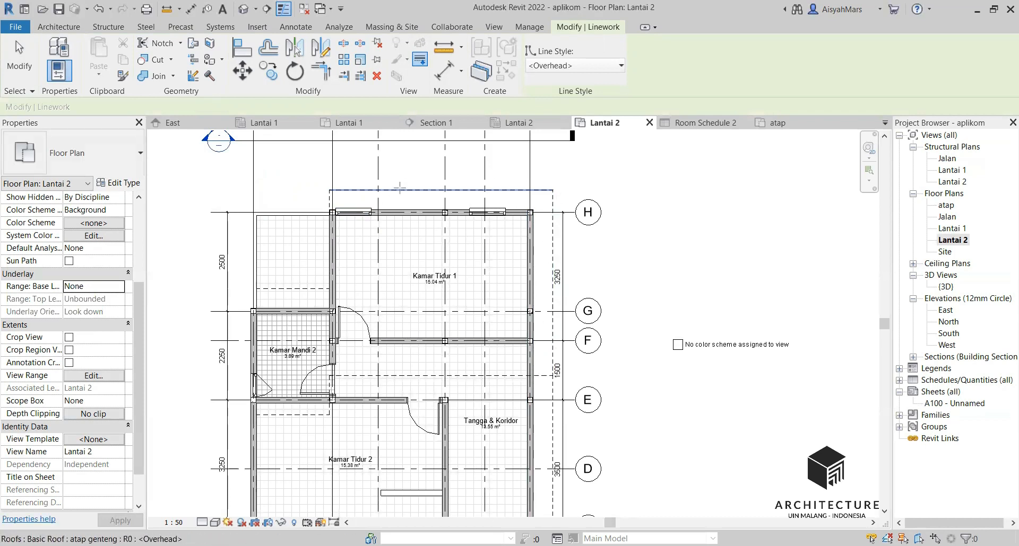
{"action": "key", "text": "Escape"}
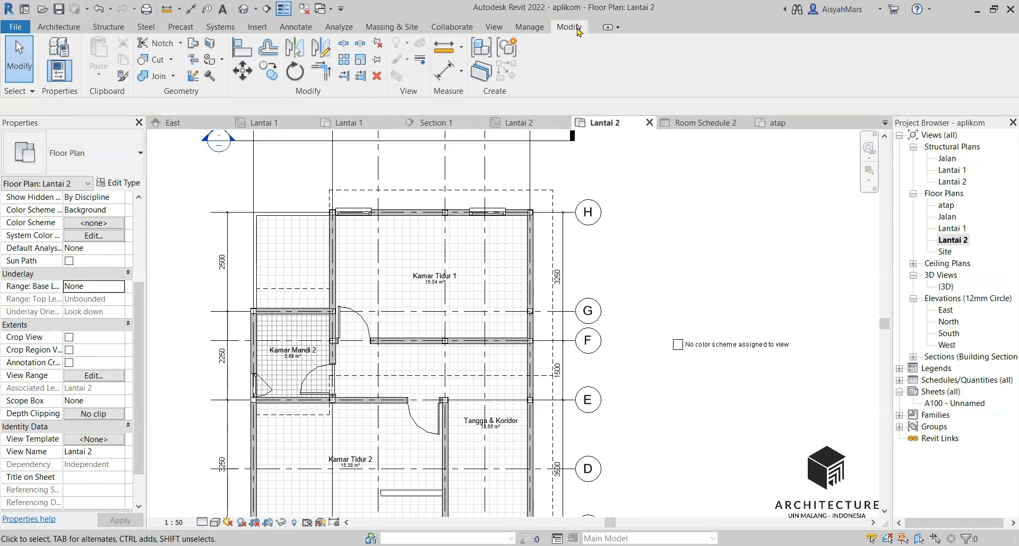
Step: Try to return the roof edge north of grid H to the <By Category> line style with the Linework tool
{"action": "left_click", "coordinate": [419, 59]}
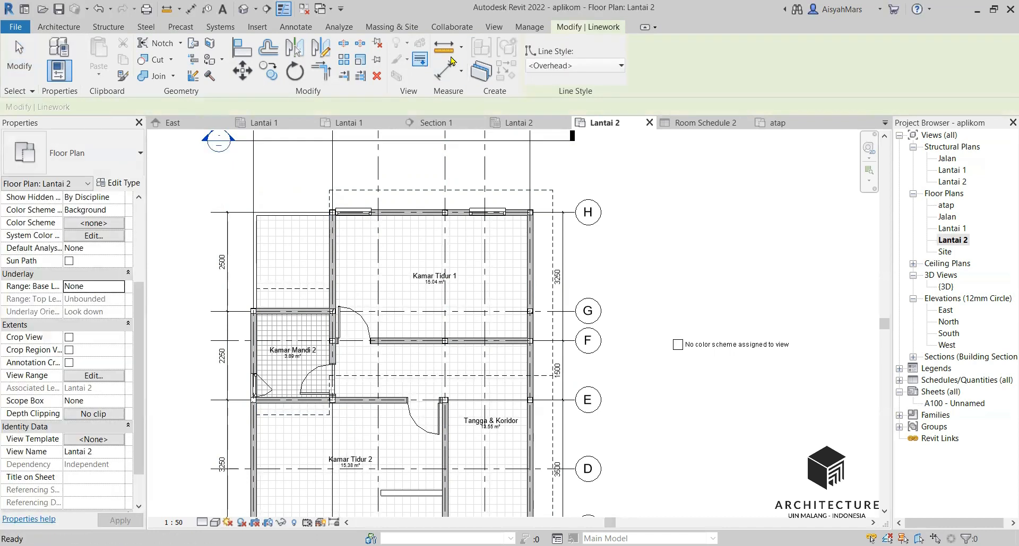
{"action": "left_click", "coordinate": [561, 68]}
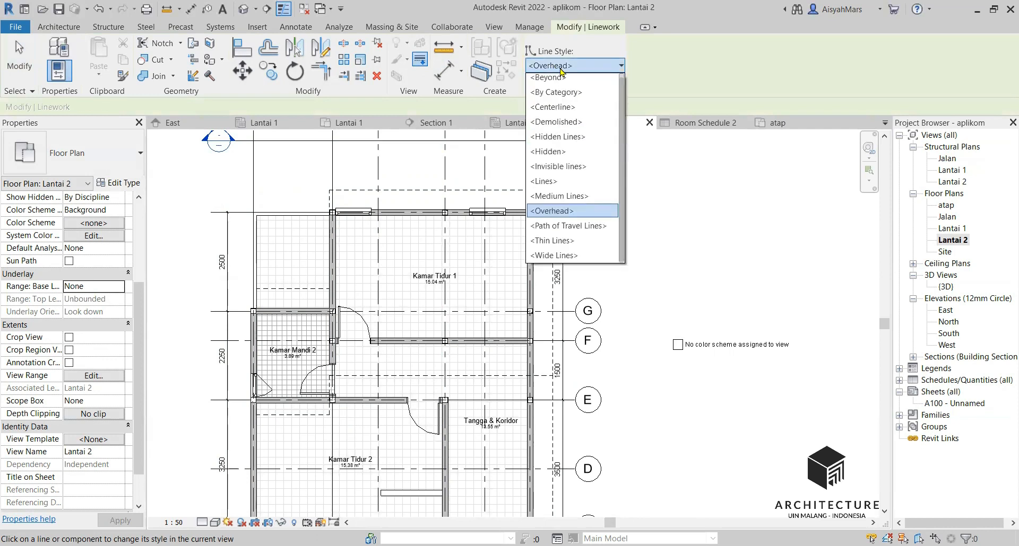
{"action": "left_click", "coordinate": [556, 92]}
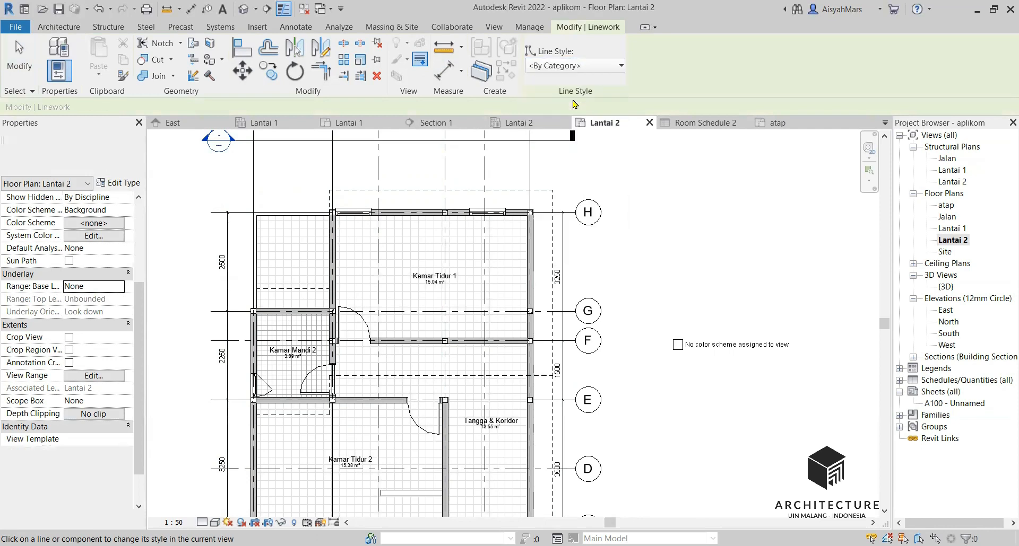
{"action": "left_click", "coordinate": [513, 189]}
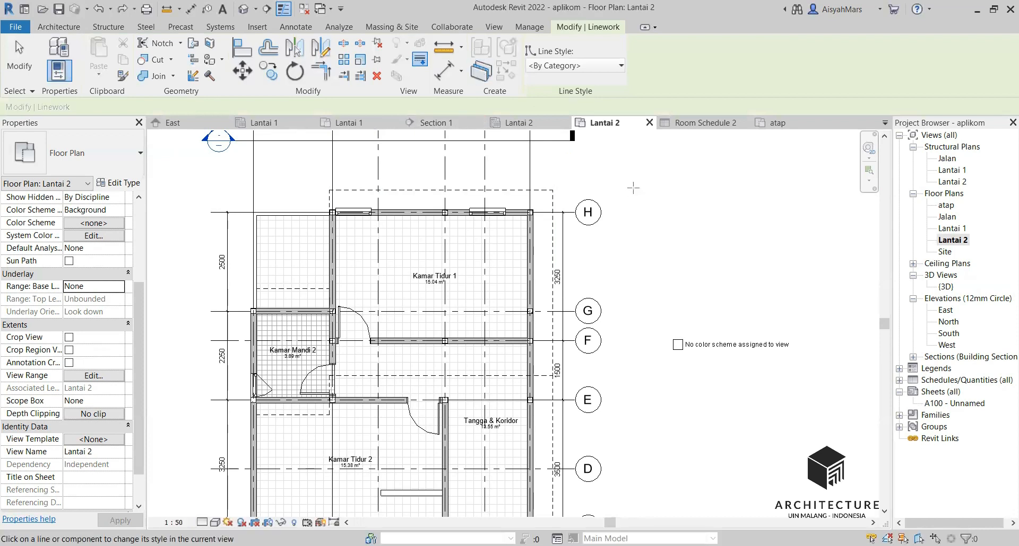
{"action": "key", "text": "Escape"}
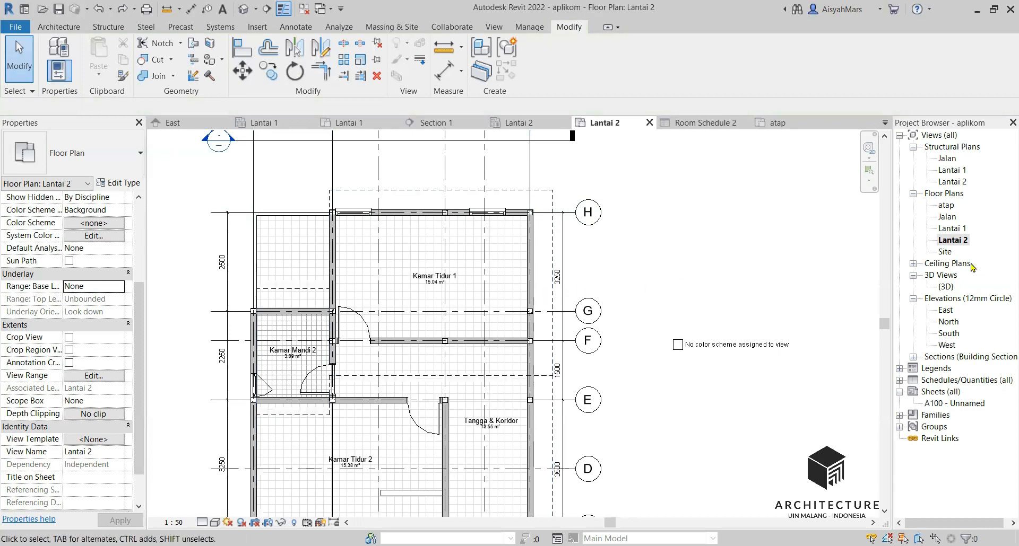
Step: Open the atap floor plan
{"action": "left_click", "coordinate": [944, 206]}
{"action": "left_click", "coordinate": [943, 206]}
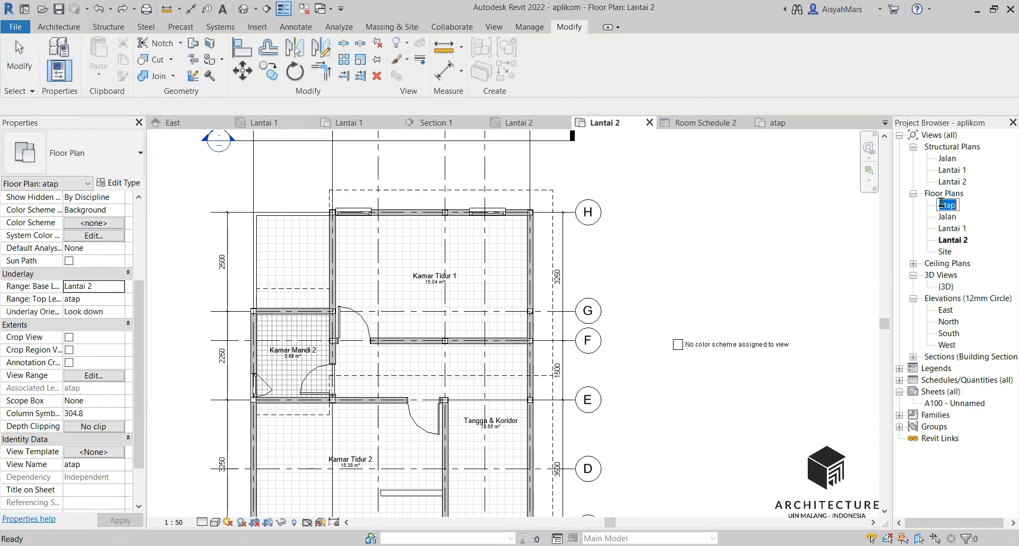
{"action": "double_click", "coordinate": [944, 205]}
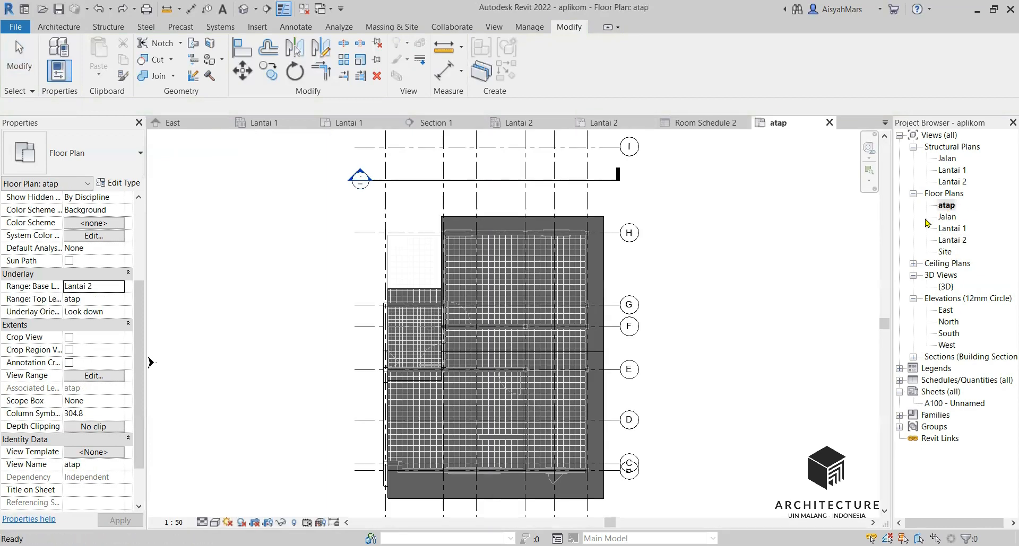
Step: Edit the main roof's footprint in the atap plan, moving its south edge out to a 4000 mm overhang, and finish the sketch
{"action": "scroll", "coordinate": [519, 452], "scroll_direction": "up", "scroll_amount": 4}
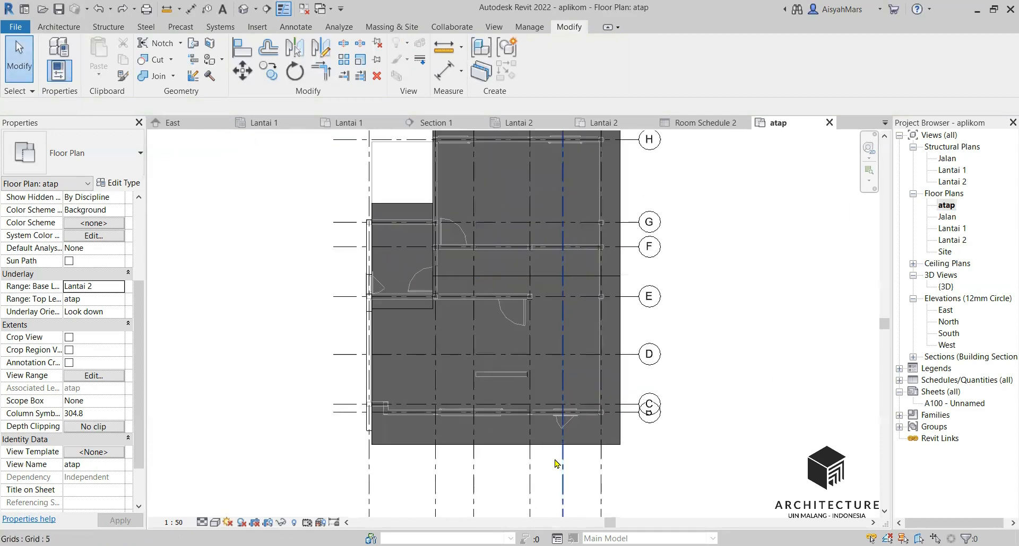
{"action": "left_click", "coordinate": [496, 450]}
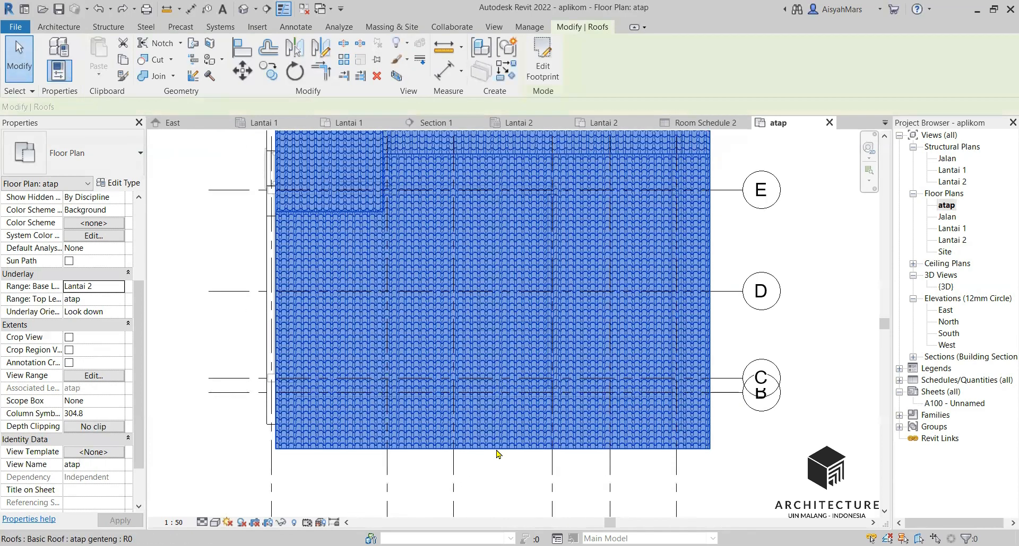
{"action": "double_click", "coordinate": [495, 446]}
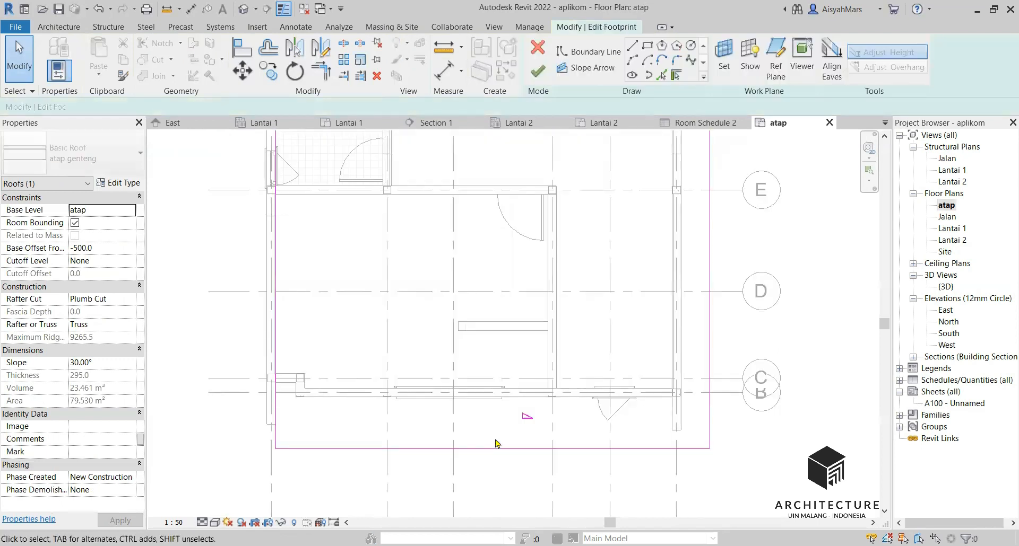
{"action": "scroll", "coordinate": [433, 300], "scroll_direction": "down", "scroll_amount": 2}
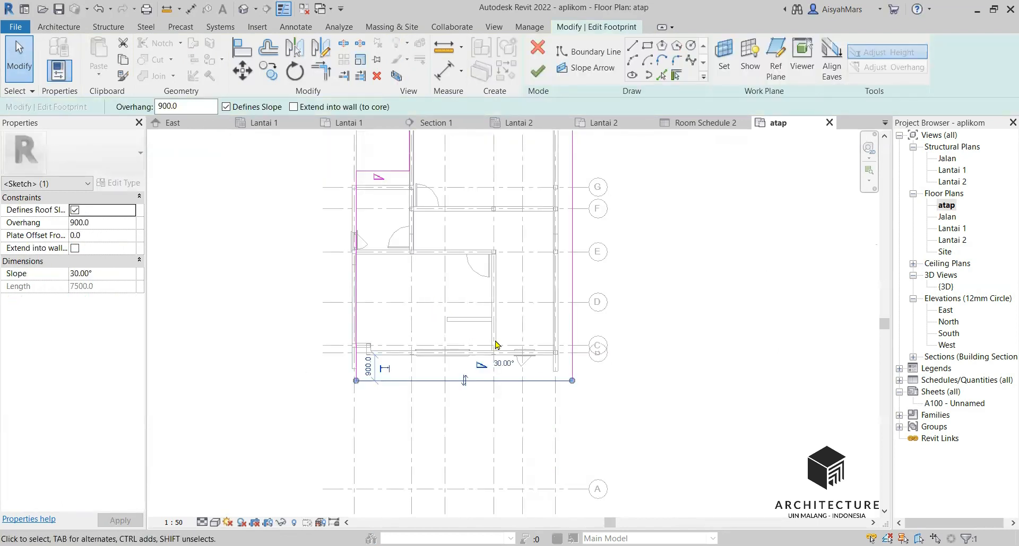
{"action": "left_click_drag", "start_coordinate": [496, 382], "coordinate": [496, 471]}
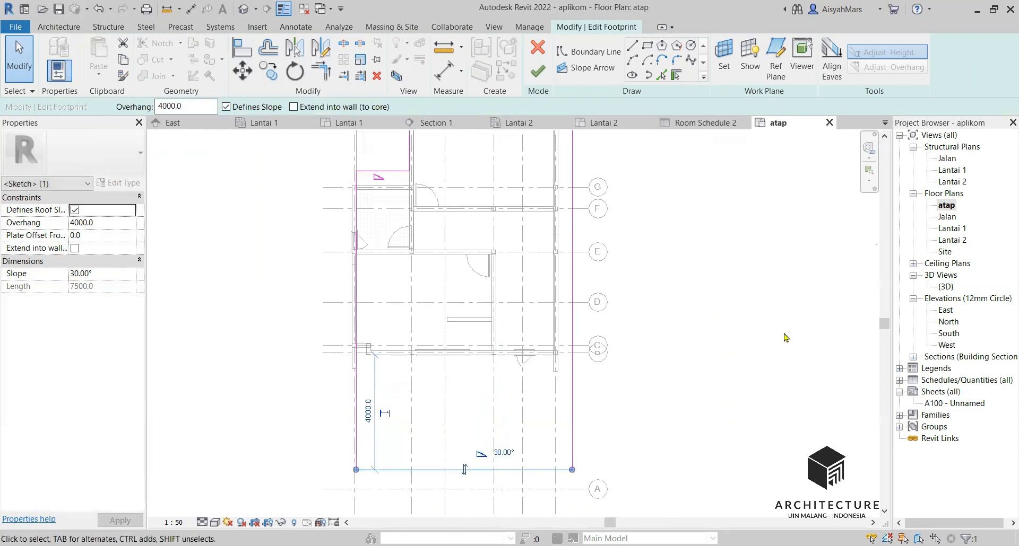
{"action": "left_click", "coordinate": [538, 70]}
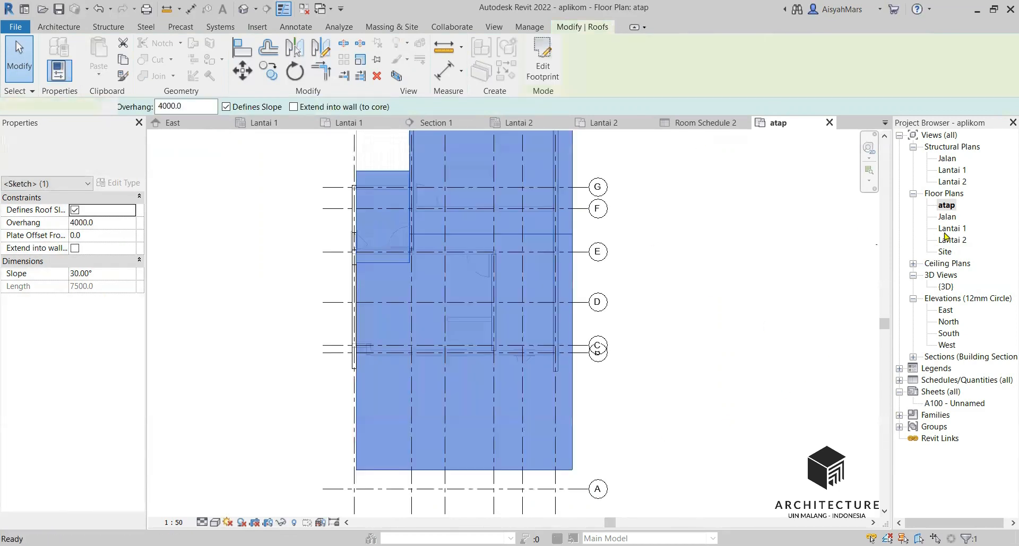
Step: Open the Lantai 2 floor plan and examine how the extended south part of the roof is displayed
{"action": "double_click", "coordinate": [950, 240]}
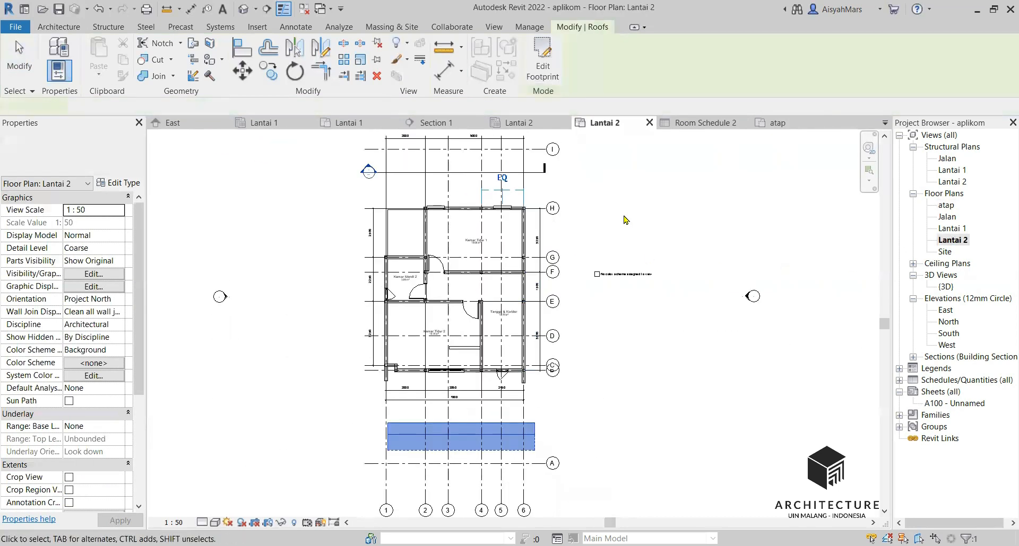
{"action": "left_click", "coordinate": [950, 241]}
{"action": "scroll", "coordinate": [394, 474], "scroll_direction": "up", "scroll_amount": 2}
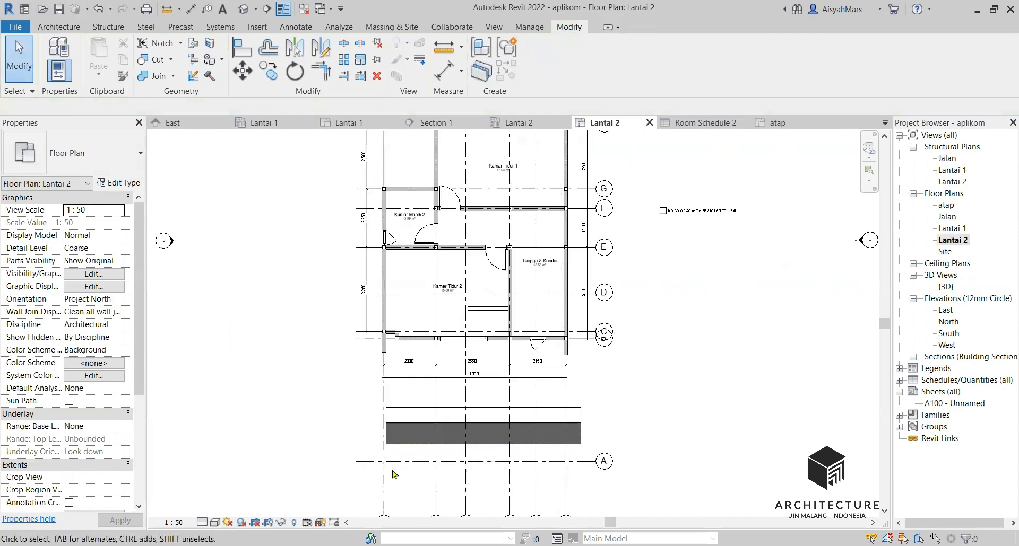
{"action": "scroll", "coordinate": [394, 473], "scroll_direction": "up", "scroll_amount": 2}
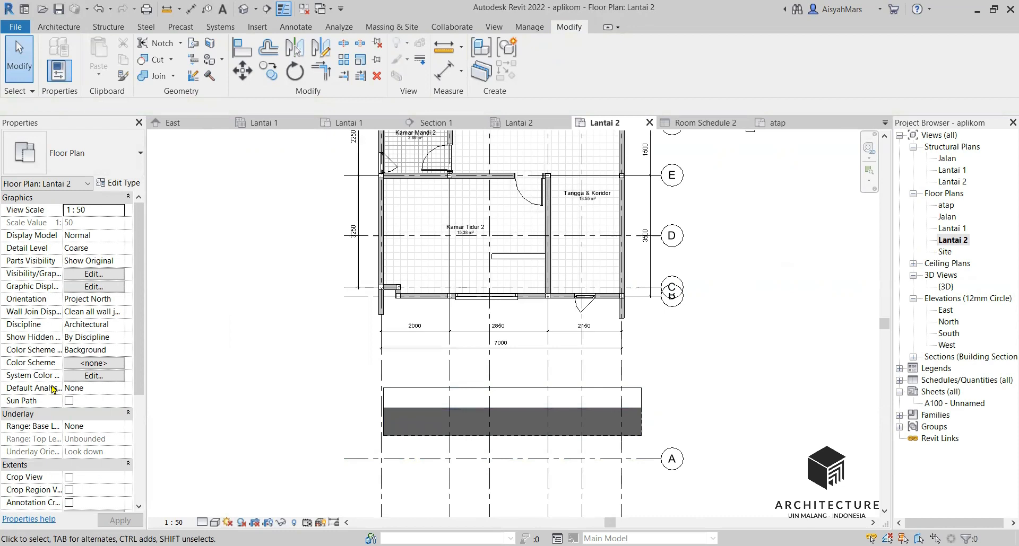
{"action": "left_click", "coordinate": [104, 414]}
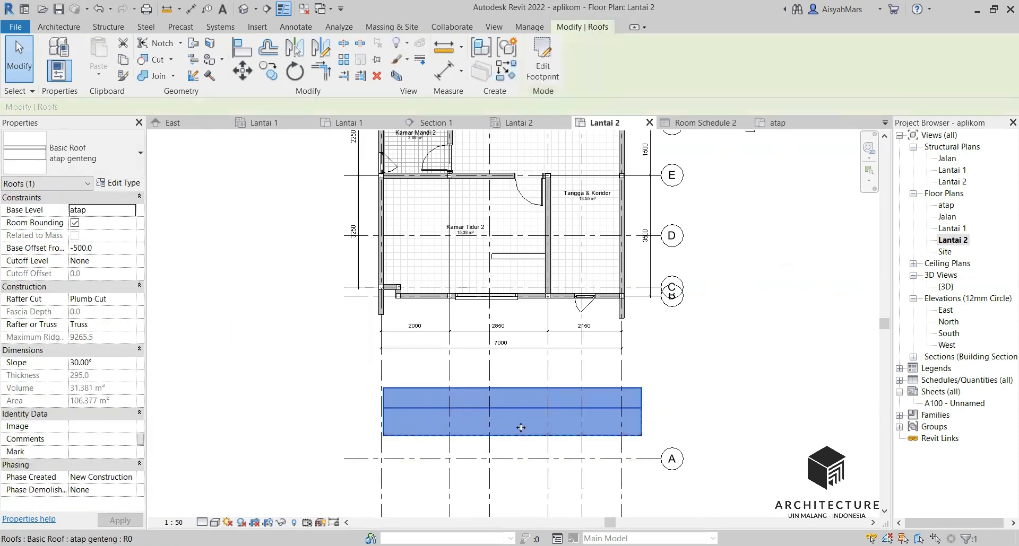
{"action": "key", "text": "Escape"}
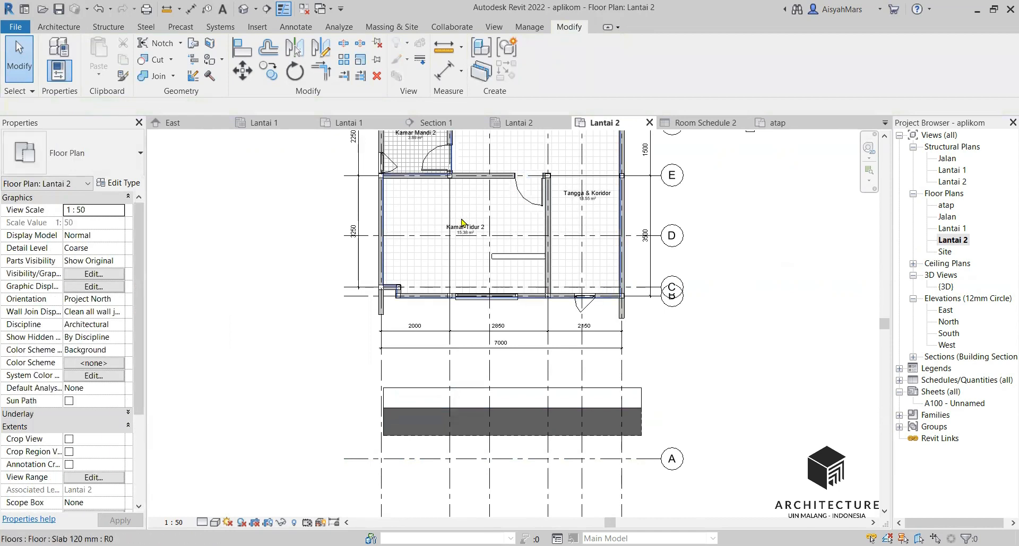
{"action": "scroll", "coordinate": [555, 363], "scroll_direction": "down", "scroll_amount": 2}
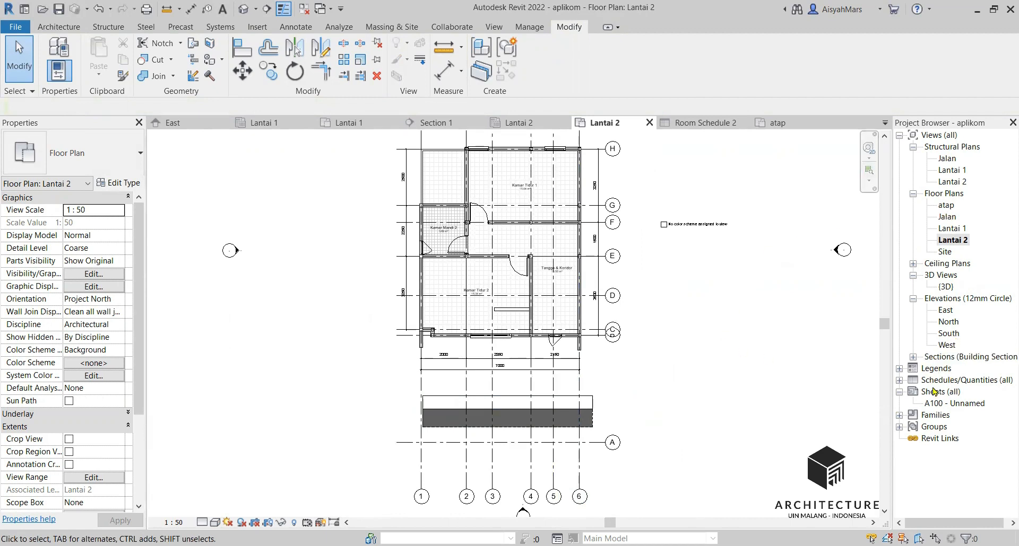
Step: Open the East elevation and move grid A next to the upper storey's south wall, about 100 mm from it
{"action": "double_click", "coordinate": [947, 311]}
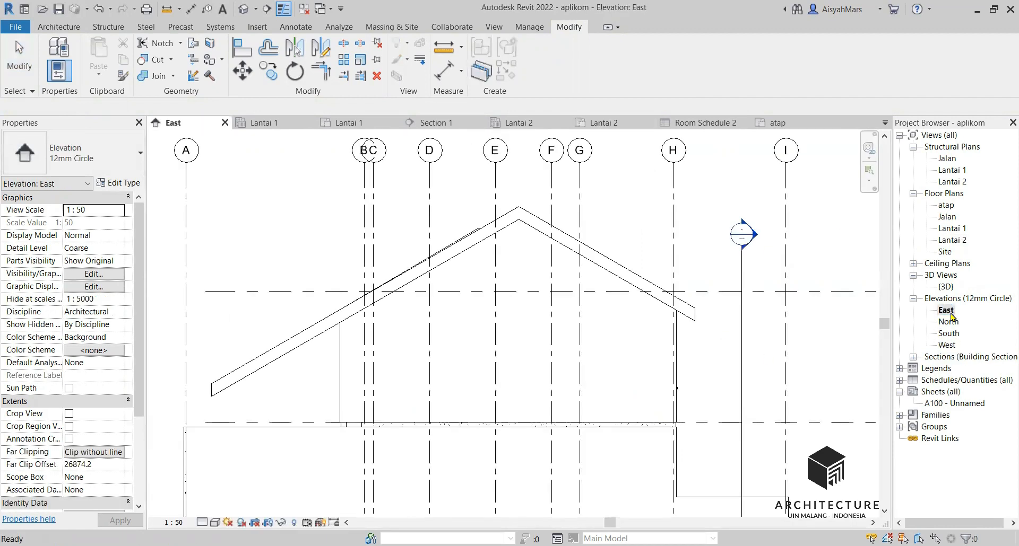
{"action": "scroll", "coordinate": [453, 357], "scroll_direction": "up", "scroll_amount": 3}
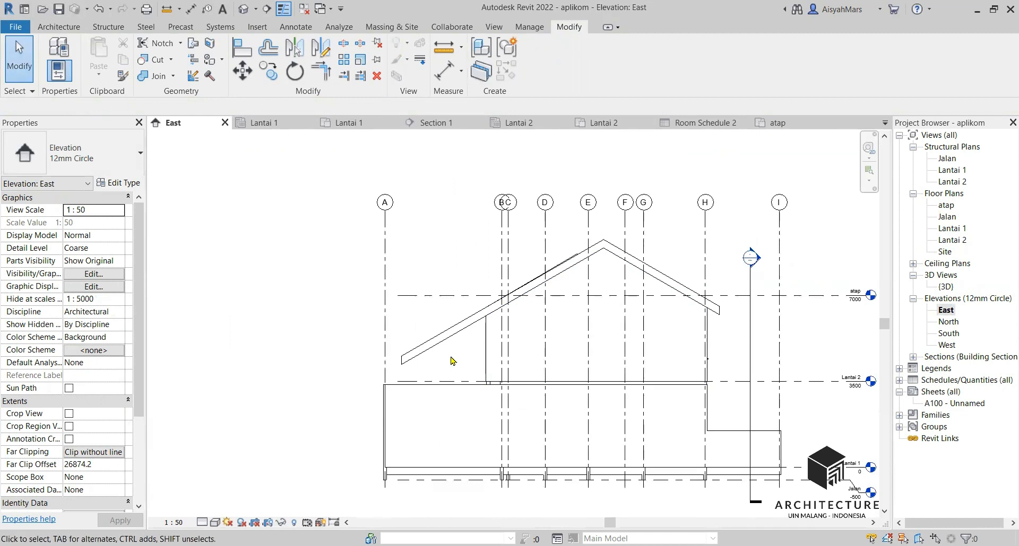
{"action": "left_click", "coordinate": [451, 331]}
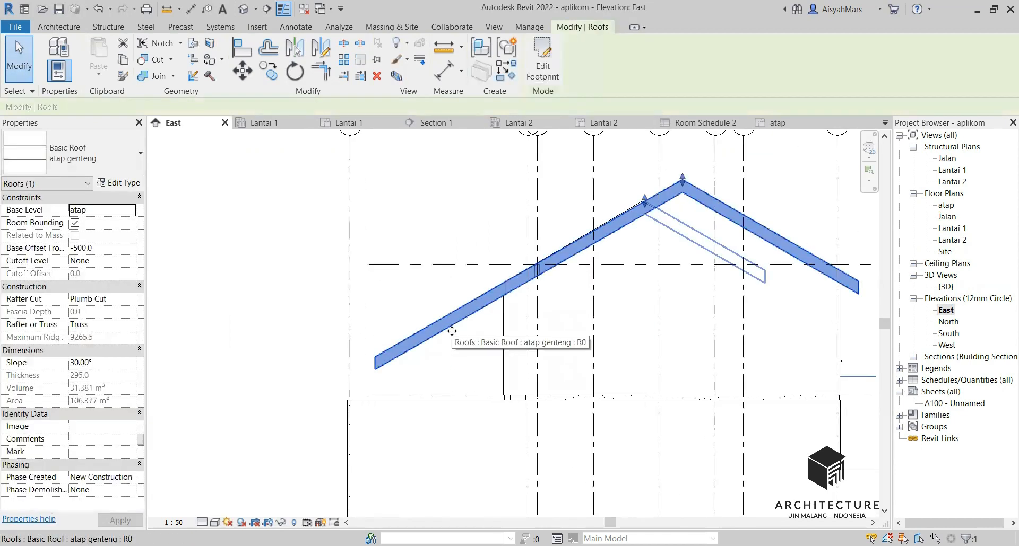
{"action": "left_click", "coordinate": [349, 343]}
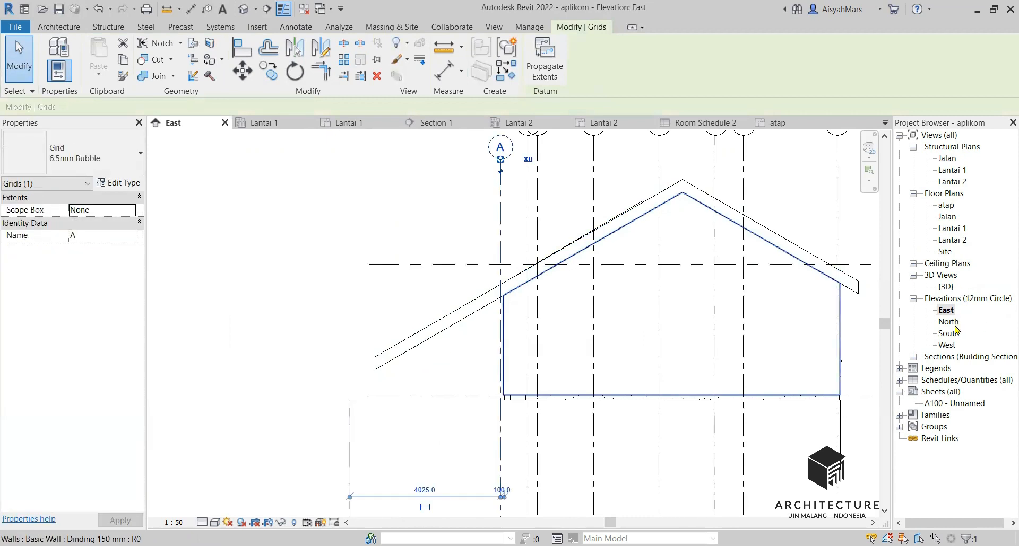
Step: Reopen the roof footprint in the atap plan, pull its south edge partway back toward grid A, and finish the sketch
{"action": "left_click", "coordinate": [951, 240]}
{"action": "left_click", "coordinate": [945, 216]}
{"action": "double_click", "coordinate": [945, 205]}
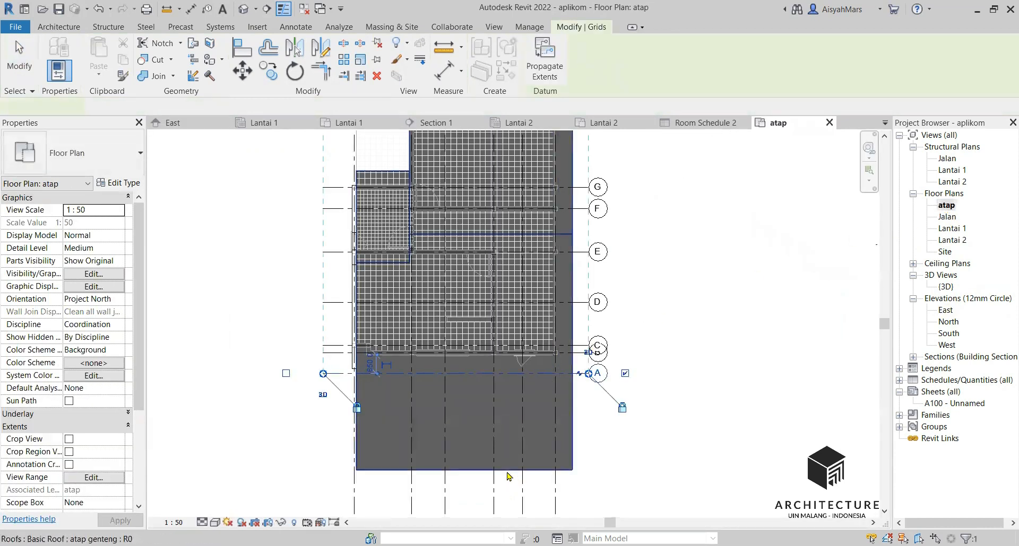
{"action": "double_click", "coordinate": [507, 475]}
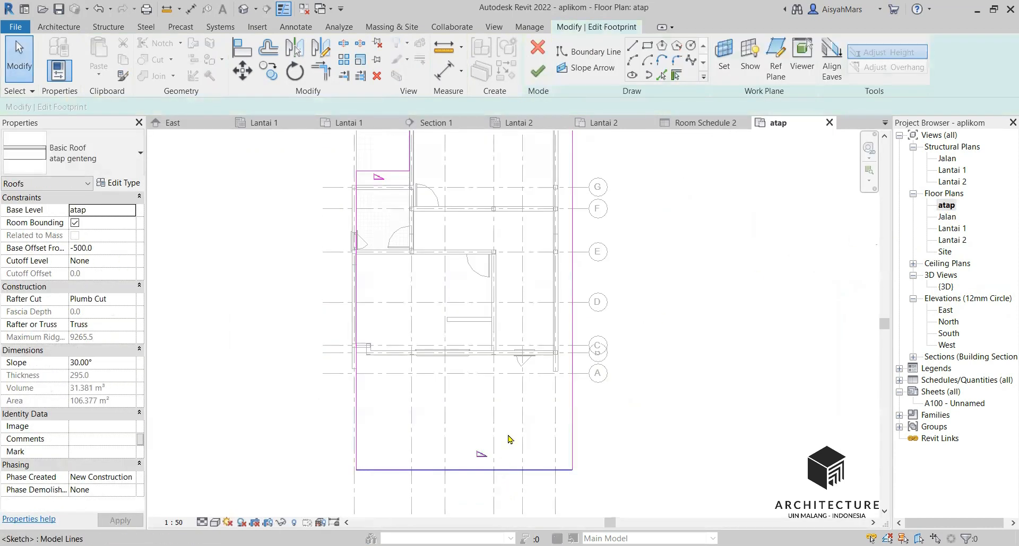
{"action": "left_click", "coordinate": [509, 470]}
{"action": "left_click_drag", "start_coordinate": [505, 450], "coordinate": [502, 403]}
{"action": "left_click", "coordinate": [692, 429]}
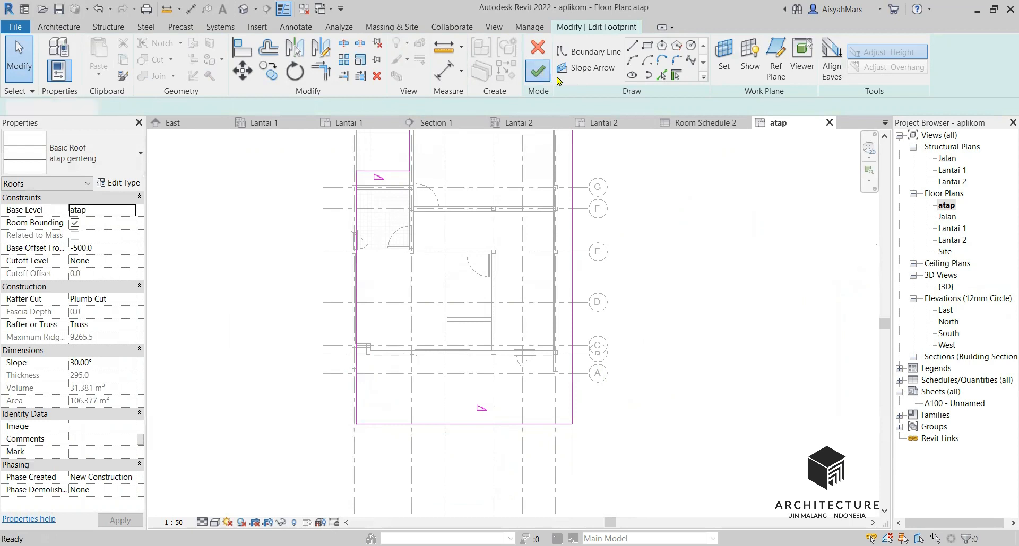
{"action": "left_click", "coordinate": [557, 79]}
Step: Open the Lantai 2 floor plan and check the roof outline beyond grid A
{"action": "left_click", "coordinate": [954, 240]}
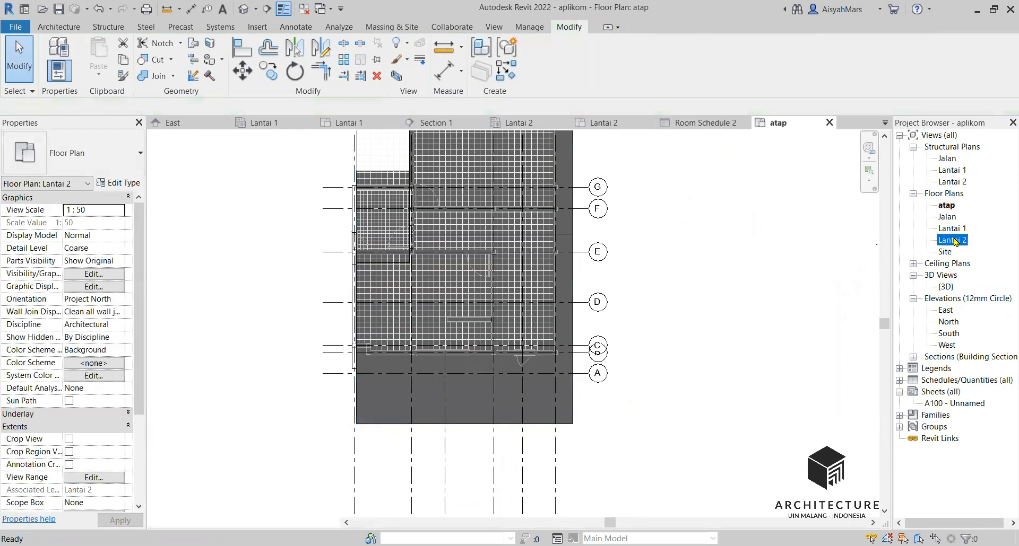
{"action": "double_click", "coordinate": [954, 240]}
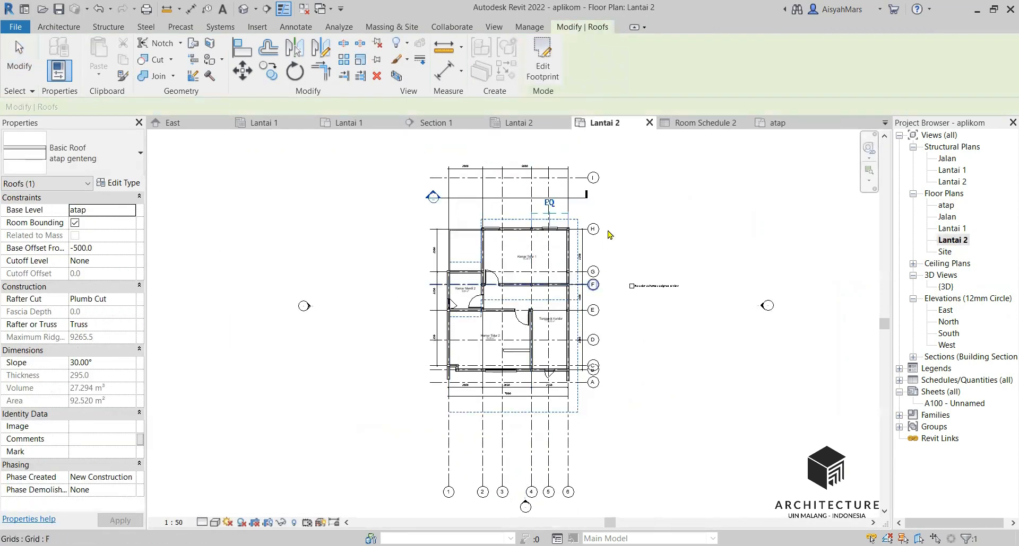
{"action": "scroll", "coordinate": [608, 234], "scroll_direction": "up", "scroll_amount": 1}
{"action": "left_click", "coordinate": [631, 217]}
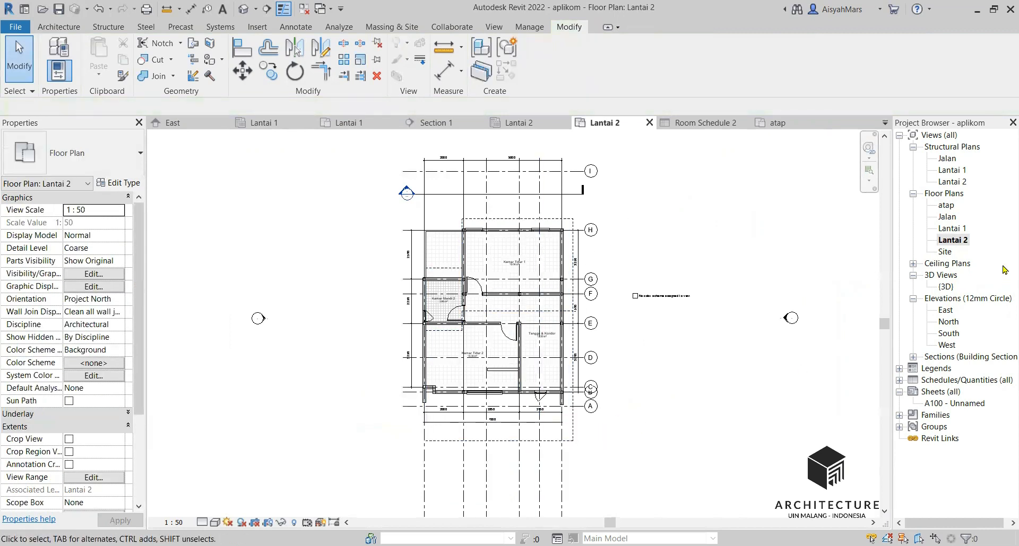
Step: Edit the roof footprint in the atap plan so its south edge lies on grid A, finish the sketch and view Lantai 2
{"action": "double_click", "coordinate": [946, 205]}
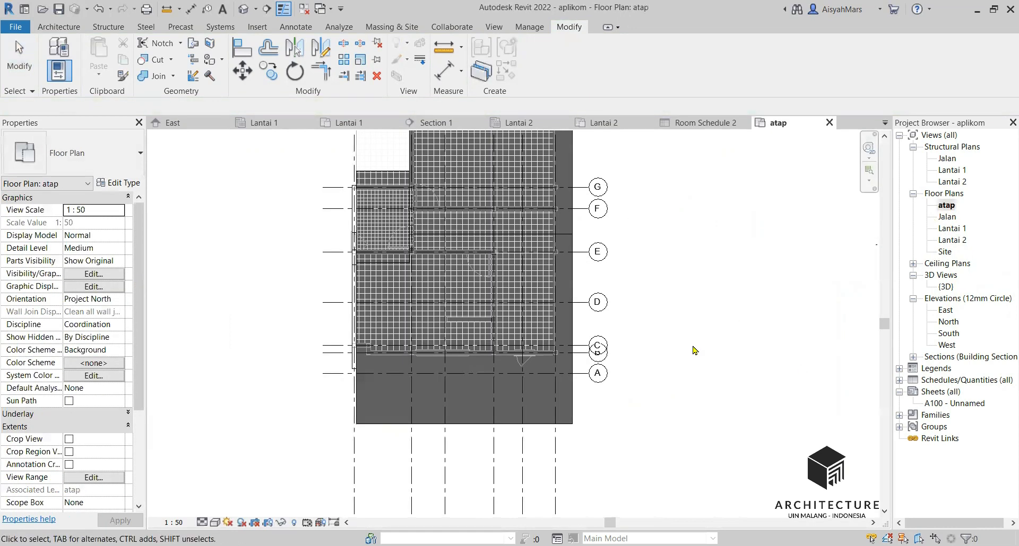
{"action": "left_click", "coordinate": [548, 417]}
{"action": "double_click", "coordinate": [548, 418]}
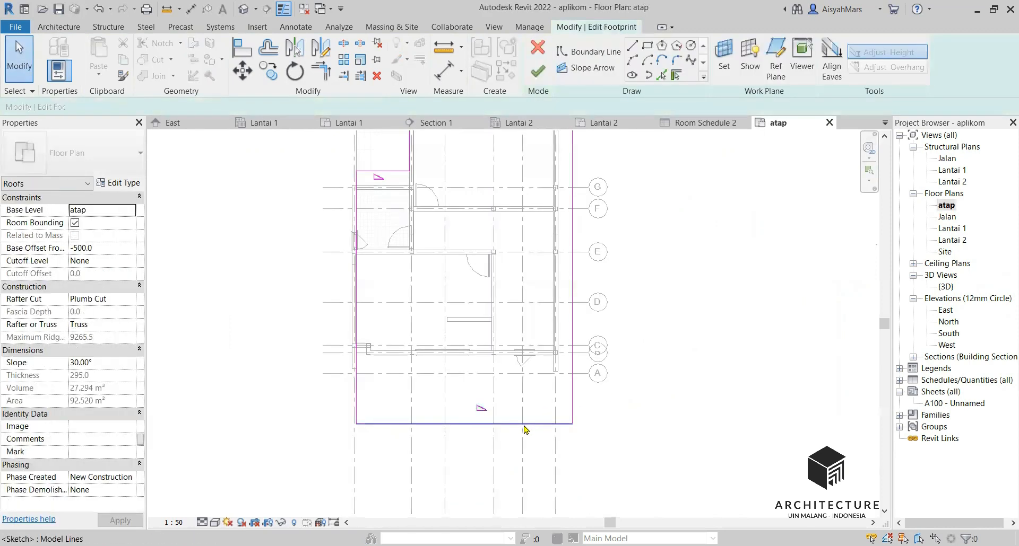
{"action": "left_click", "coordinate": [523, 424]}
{"action": "left_click_drag", "start_coordinate": [524, 425], "coordinate": [524, 373]}
{"action": "left_click", "coordinate": [639, 408]}
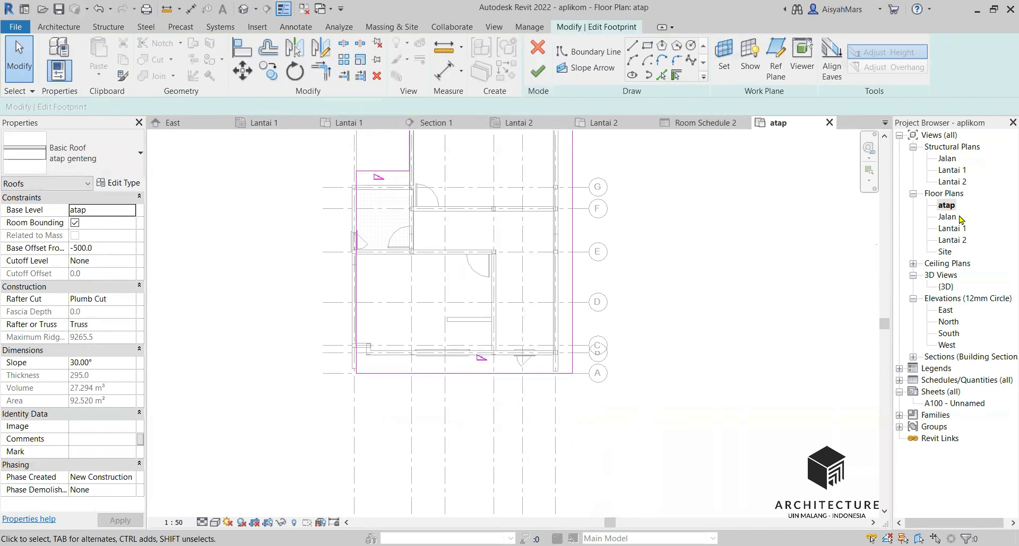
{"action": "double_click", "coordinate": [955, 242]}
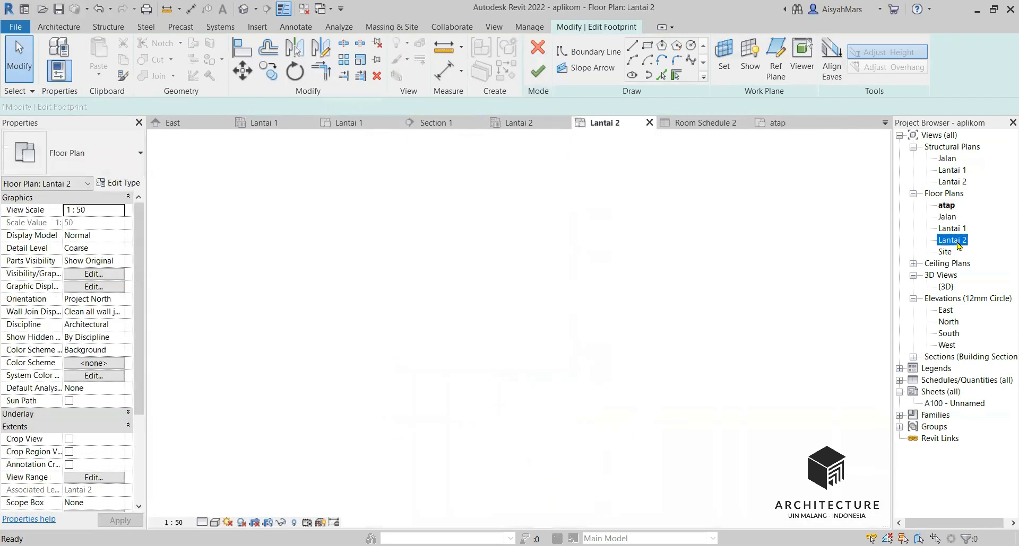
{"action": "left_click", "coordinate": [537, 71]}
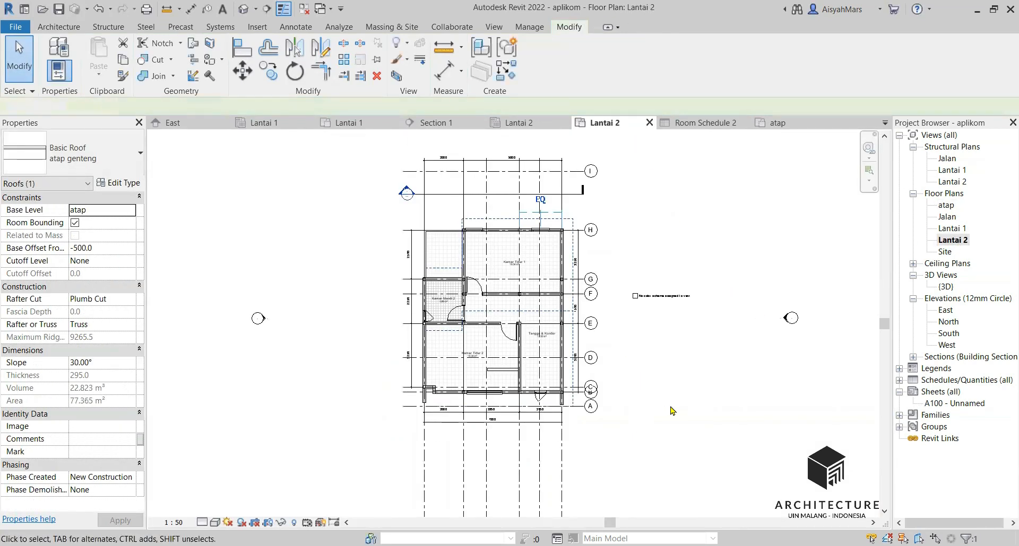
{"action": "scroll", "coordinate": [663, 406], "scroll_direction": "up", "scroll_amount": 4}
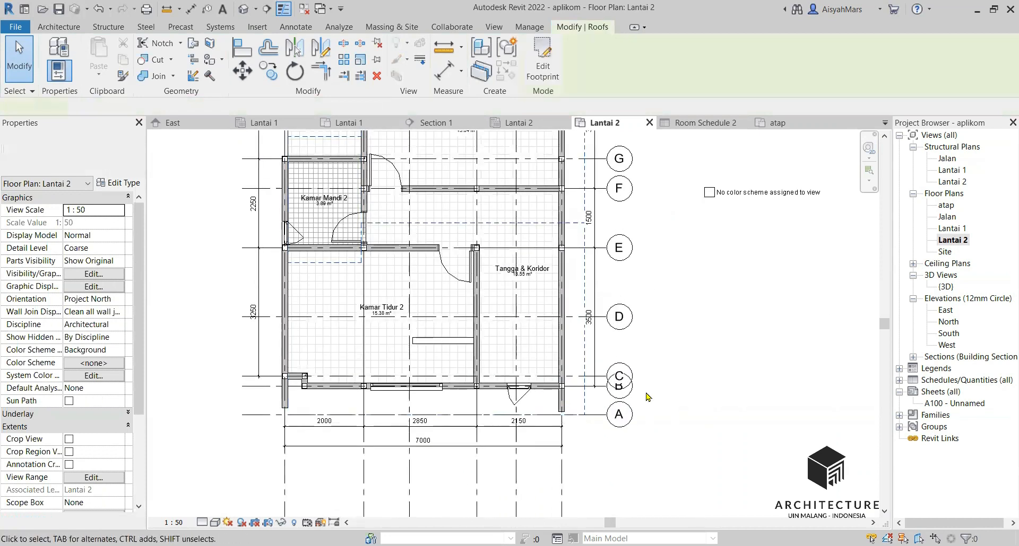
{"action": "left_click", "coordinate": [814, 363]}
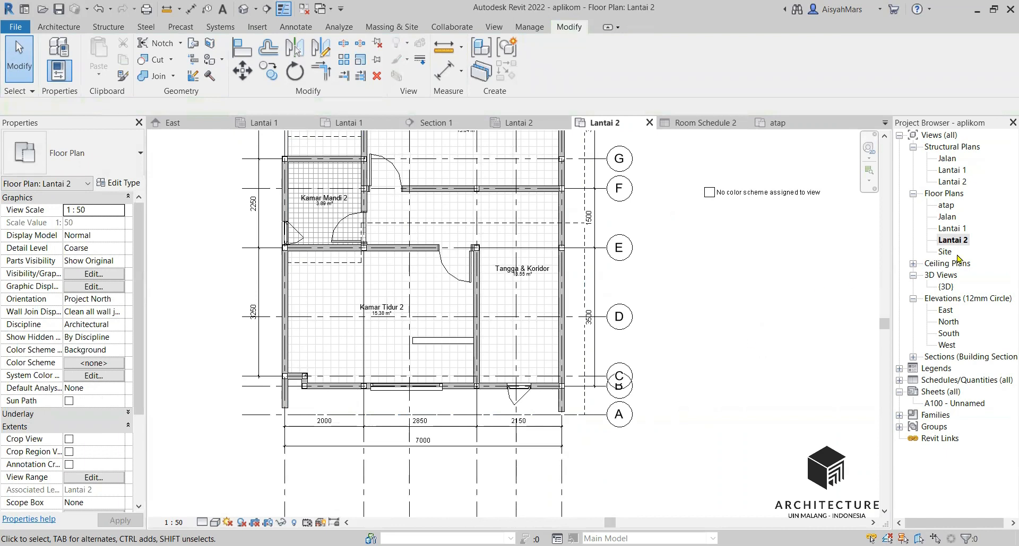
Step: Open the {3D} view and inspect the roof's slopes and eaves from the back, side and front of the house
{"action": "double_click", "coordinate": [947, 288]}
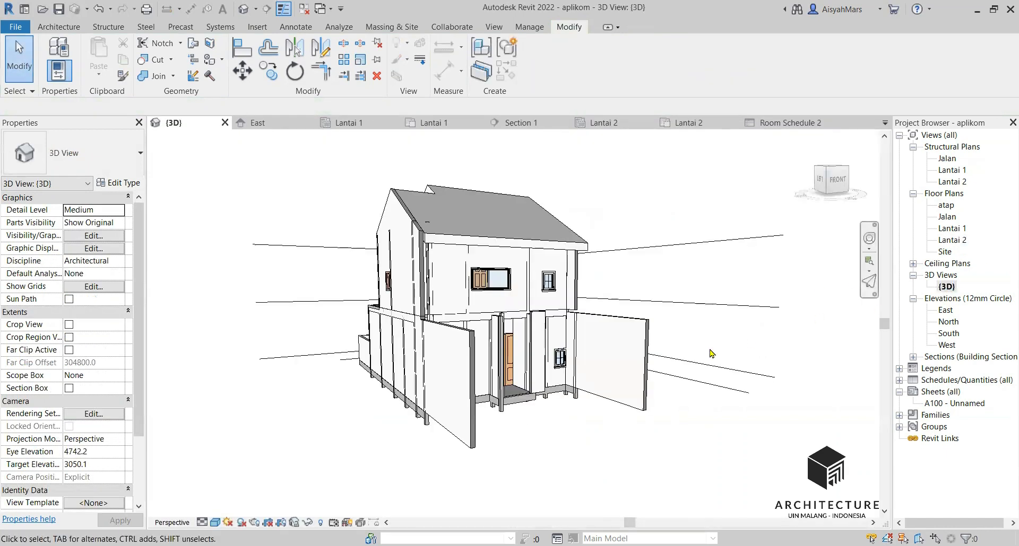
{"action": "middle_click_drag", "start_coordinate": [582, 332], "coordinate": [651, 363], "text": "shift"}
{"action": "scroll", "coordinate": [650, 363], "scroll_direction": "down", "scroll_amount": 3}
{"action": "middle_click_drag", "start_coordinate": [482, 372], "coordinate": [796, 351], "text": "shift"}
{"action": "scroll", "coordinate": [508, 338], "scroll_direction": "up", "scroll_amount": 8}
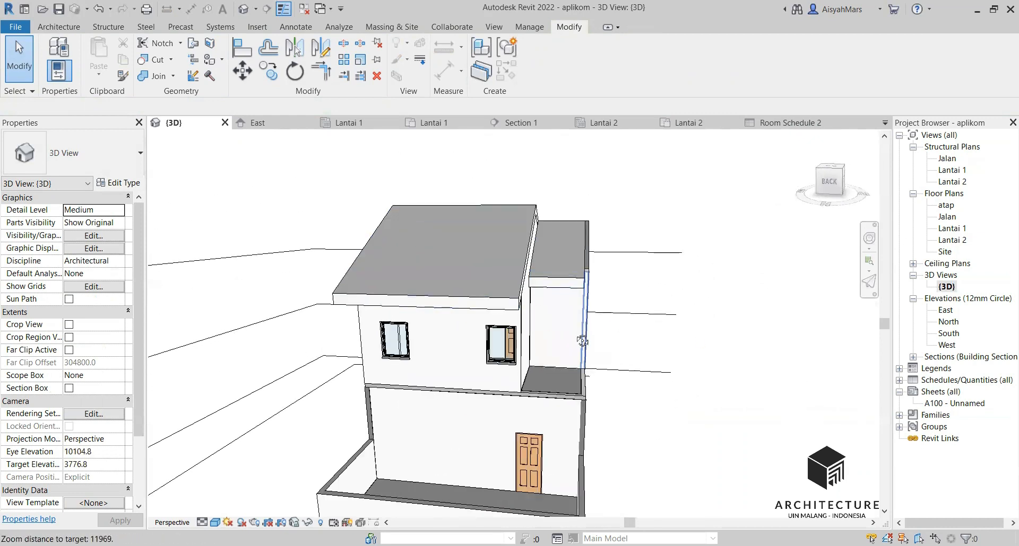
{"action": "scroll", "coordinate": [322, 337], "scroll_direction": "down", "scroll_amount": 5}
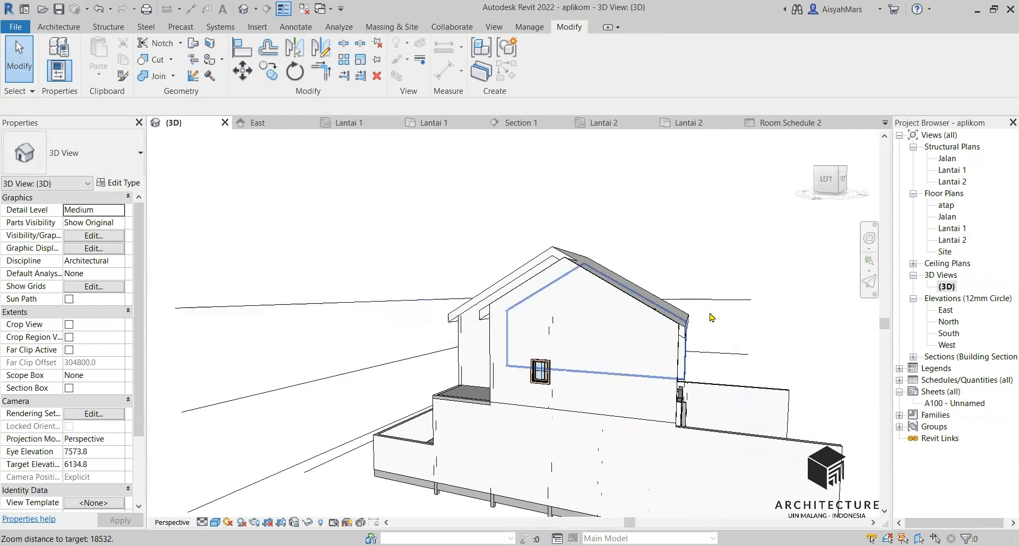
{"action": "middle_click_drag", "start_coordinate": [610, 340], "coordinate": [529, 332], "text": "shift"}
Step: Edit the roof footprint in the atap plan, try a different slope on its south edge at grid A, and finish the sketch
{"action": "double_click", "coordinate": [528, 332]}
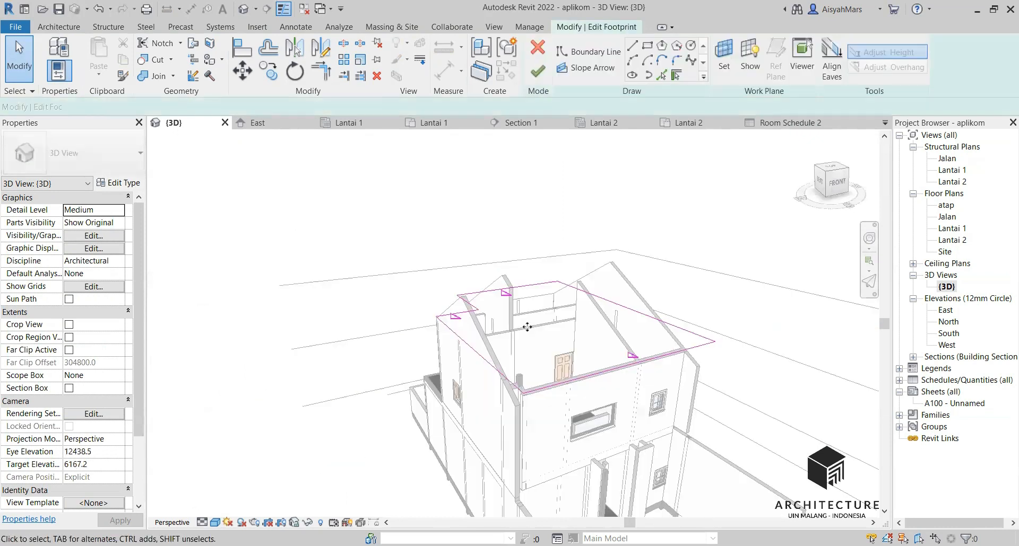
{"action": "scroll", "coordinate": [537, 301], "scroll_direction": "up", "scroll_amount": 5}
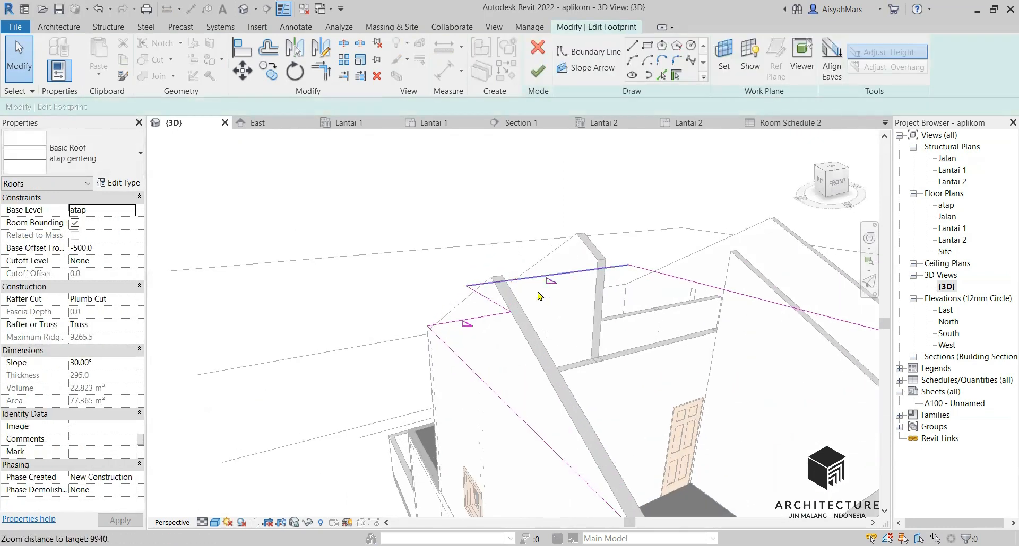
{"action": "middle_click_drag", "start_coordinate": [595, 266], "coordinate": [641, 377], "text": "shift"}
{"action": "scroll", "coordinate": [541, 287], "scroll_direction": "down", "scroll_amount": 3}
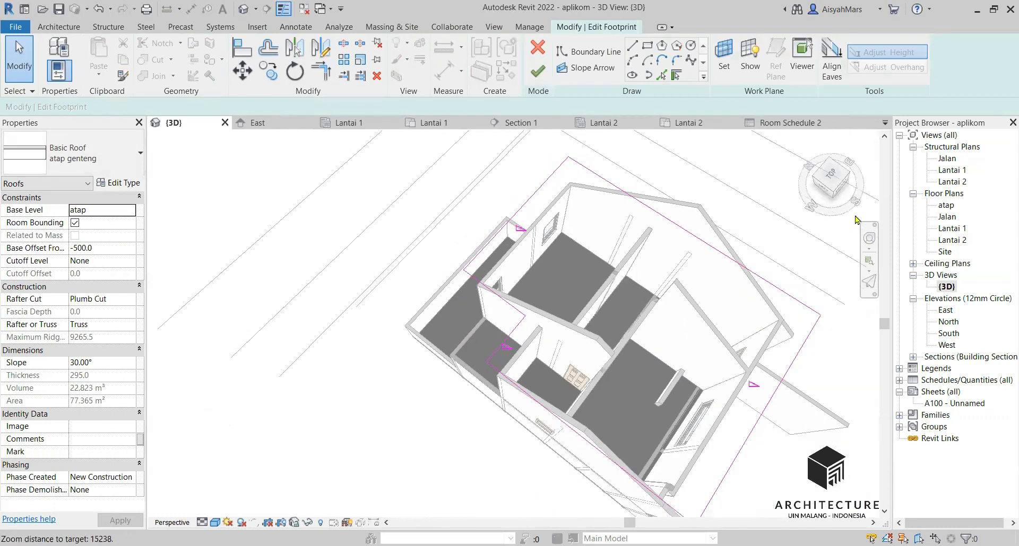
{"action": "double_click", "coordinate": [946, 205]}
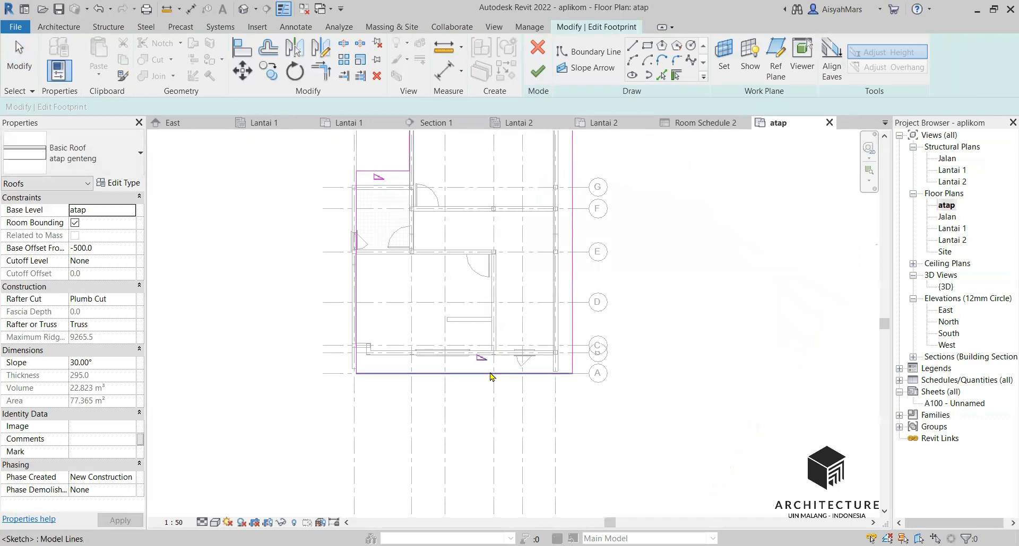
{"action": "left_click", "coordinate": [490, 374]}
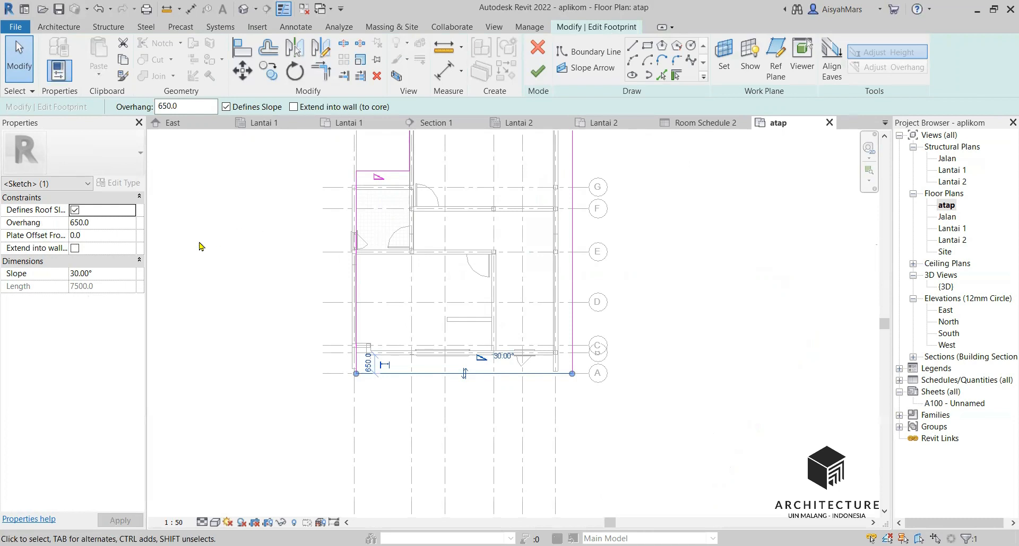
{"action": "left_click", "coordinate": [76, 274]}
{"action": "left_click_drag", "start_coordinate": [77, 274], "coordinate": [61, 271]}
{"action": "type", "text": "3"}
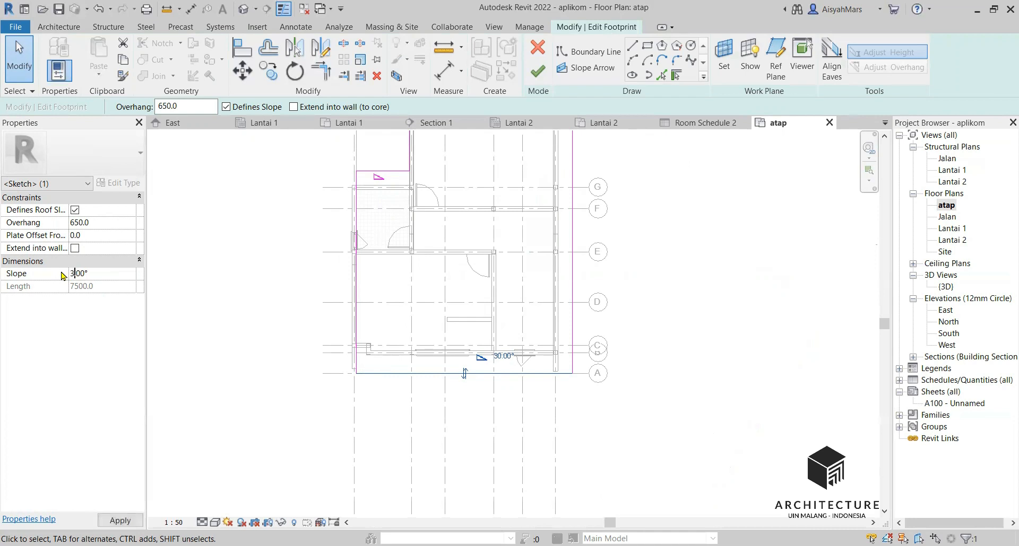
{"action": "left_click", "coordinate": [268, 351]}
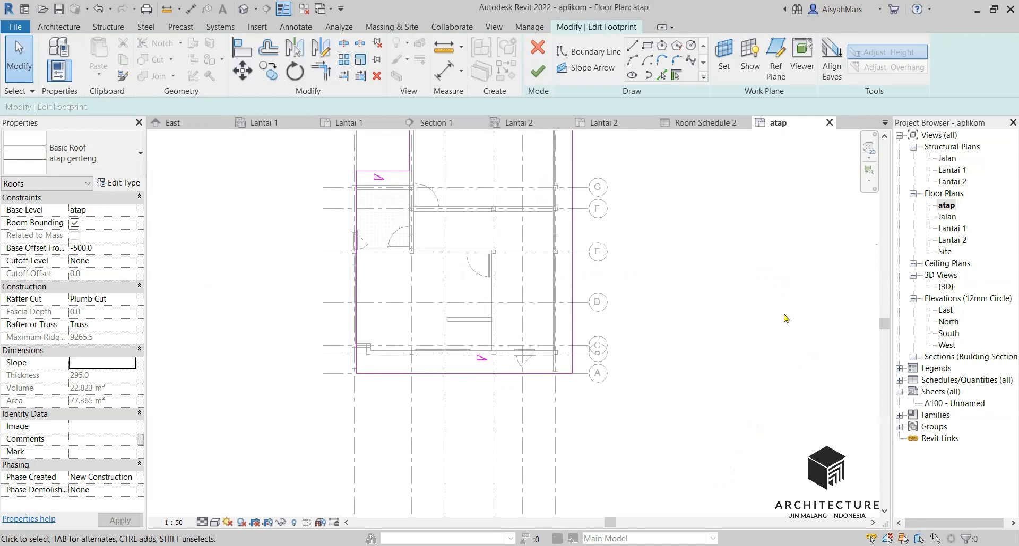
{"action": "left_click", "coordinate": [539, 72]}
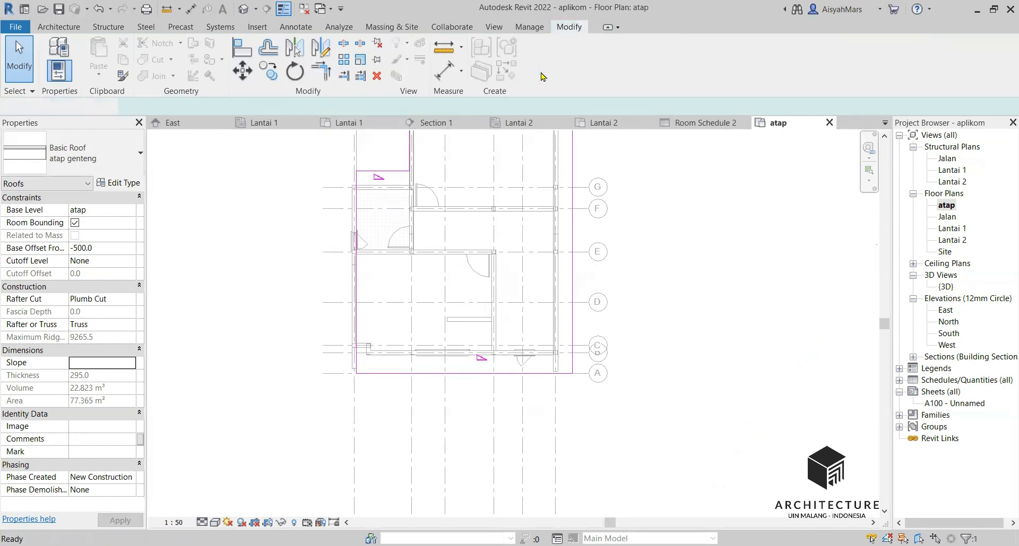
Step: Open the {3D} view and inspect the edited roof's slope against the gable walls from the side
{"action": "double_click", "coordinate": [946, 289]}
{"action": "scroll", "coordinate": [641, 366], "scroll_direction": "down", "scroll_amount": 2}
{"action": "middle_click_drag", "start_coordinate": [640, 366], "coordinate": [684, 272], "text": "shift"}
{"action": "left_click", "coordinate": [732, 297]}
{"action": "middle_click_drag", "start_coordinate": [732, 298], "coordinate": [762, 370], "text": "shift"}
{"action": "middle_click_drag", "start_coordinate": [688, 337], "coordinate": [762, 356], "text": "shift"}
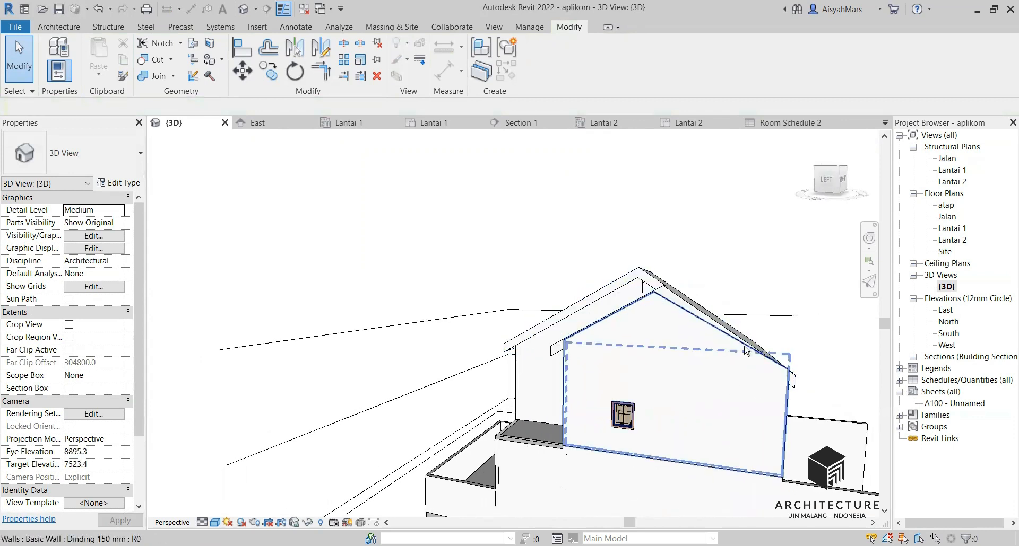
Step: Reopen the roof footprint in the {3D} view, check the south edge's slope settings, and finish the sketch
{"action": "double_click", "coordinate": [722, 325]}
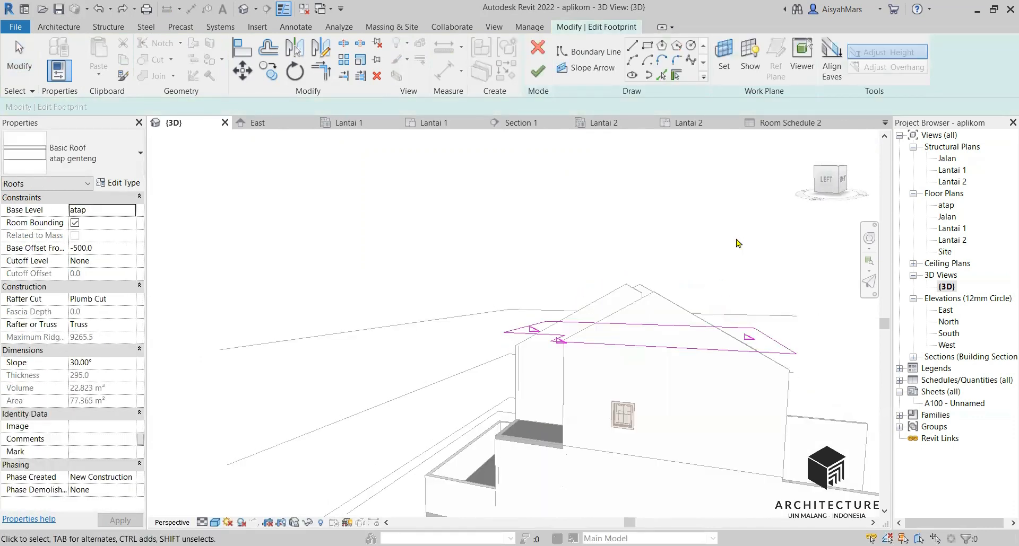
{"action": "left_click", "coordinate": [784, 351]}
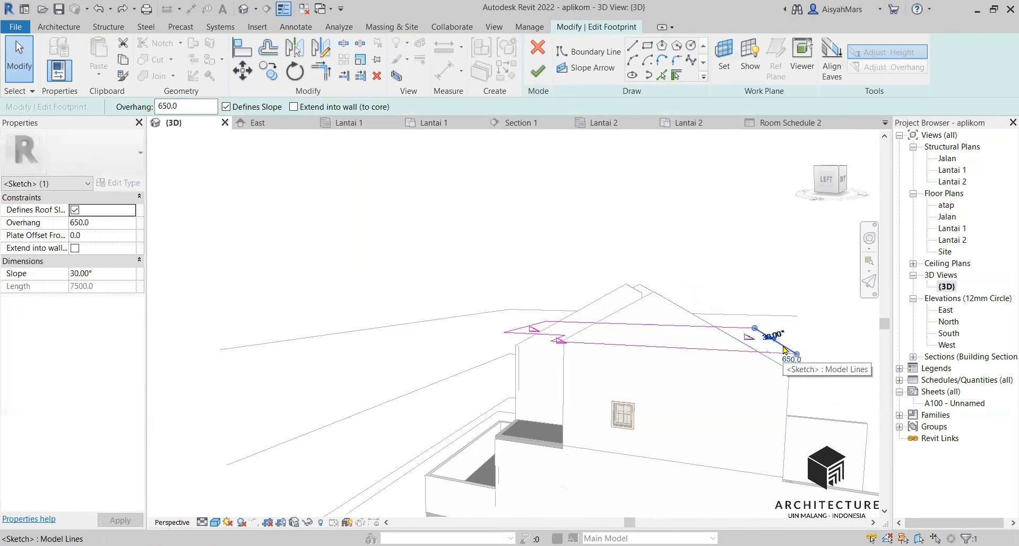
{"action": "left_click", "coordinate": [716, 263]}
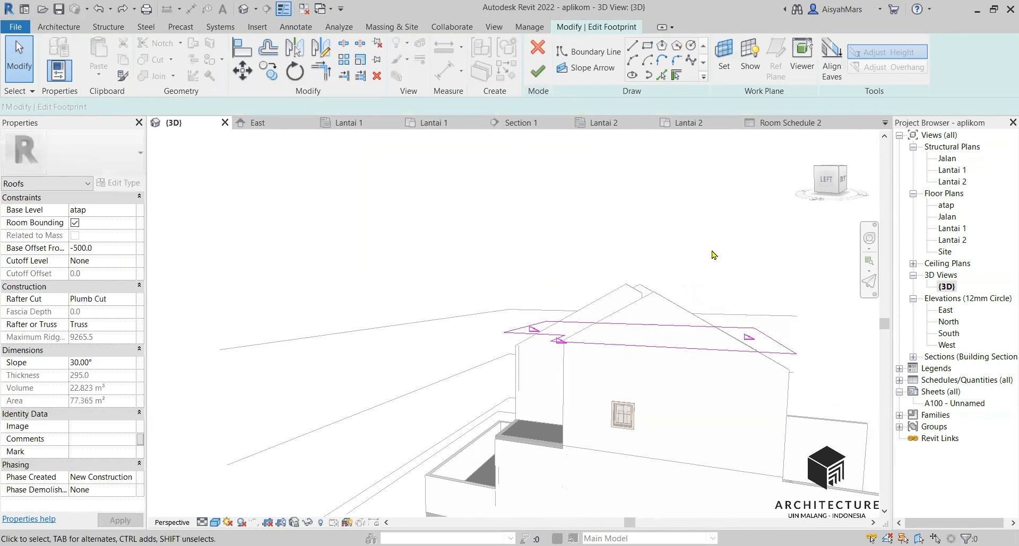
{"action": "left_click", "coordinate": [538, 73]}
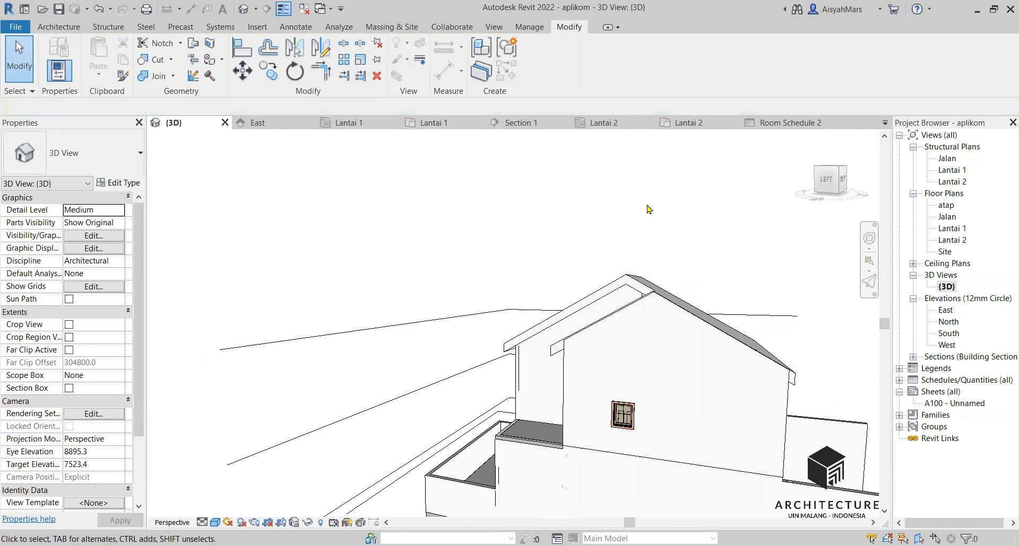
Step: Inspect the roof, front facade, windows and rear terraces of the house from the front, above and behind
{"action": "middle_click_drag", "start_coordinate": [663, 246], "coordinate": [489, 257], "text": "shift"}
{"action": "scroll", "coordinate": [523, 222], "scroll_direction": "down", "scroll_amount": 3}
{"action": "scroll", "coordinate": [565, 397], "scroll_direction": "up", "scroll_amount": 2}
{"action": "middle_click_drag", "start_coordinate": [621, 386], "coordinate": [649, 341], "text": "shift"}
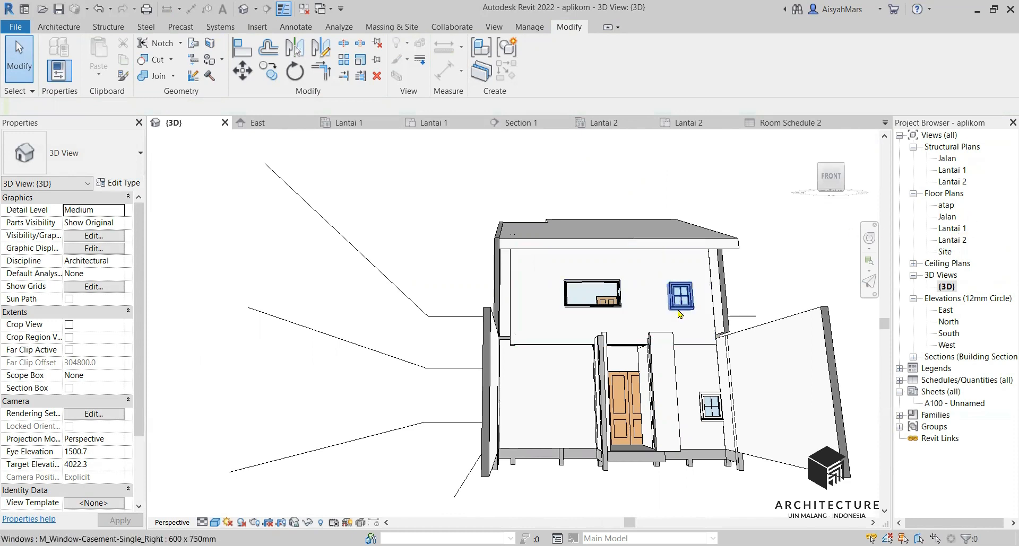
{"action": "scroll", "coordinate": [705, 332], "scroll_direction": "up", "scroll_amount": 4}
{"action": "middle_click_drag", "start_coordinate": [717, 341], "coordinate": [736, 349], "text": "shift"}
{"action": "middle_click_drag", "start_coordinate": [601, 289], "coordinate": [610, 362], "text": "shift"}
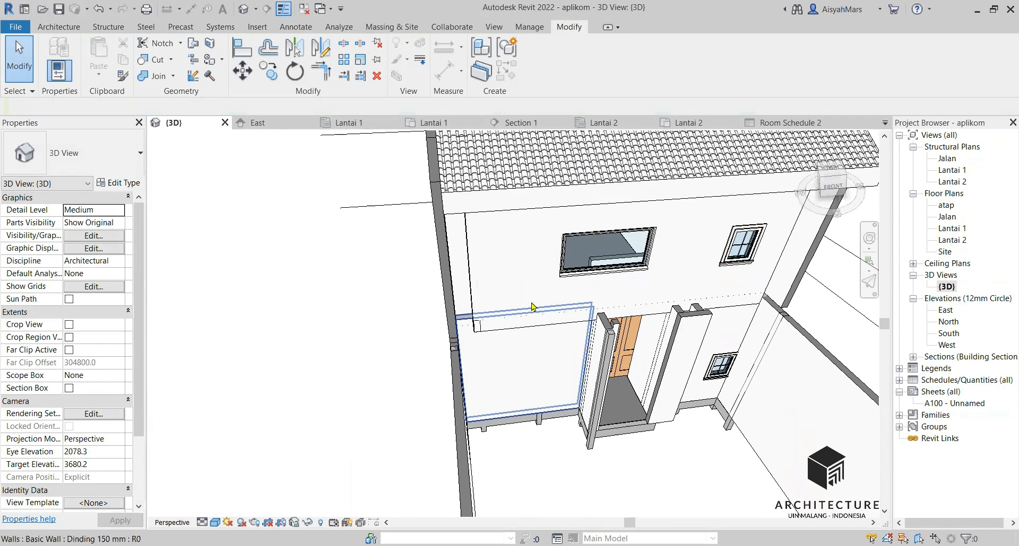
{"action": "scroll", "coordinate": [455, 265], "scroll_direction": "down", "scroll_amount": 2}
{"action": "mouse_move", "coordinate": [456, 265]}
{"action": "middle_mouse_down", "text": "shift"}
{"action": "mouse_move", "coordinate": [546, 248]}
{"action": "mouse_move", "coordinate": [816, 284]}
{"action": "middle_mouse_up", "text": "shift"}
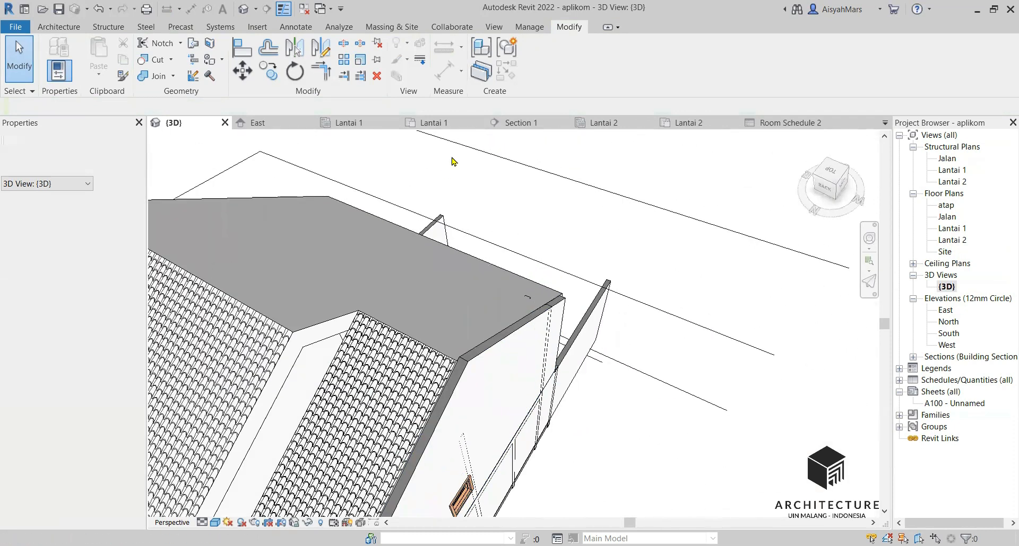
{"action": "scroll", "coordinate": [454, 164], "scroll_direction": "down", "scroll_amount": 4}
{"action": "scroll", "coordinate": [397, 380], "scroll_direction": "up", "scroll_amount": 3}
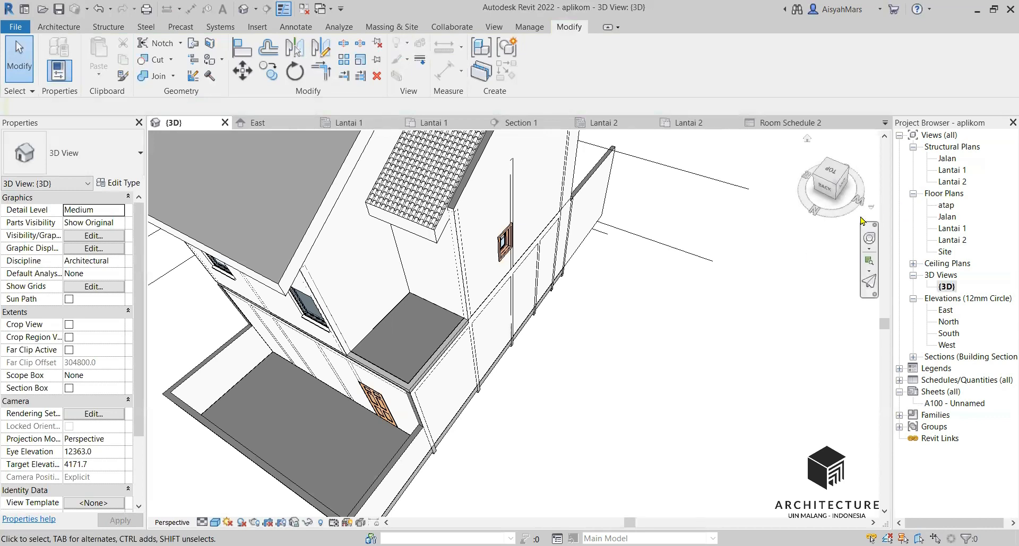
Step: Open the Lantai 1 reflected ceiling plan and examine its wall layout
{"action": "double_click", "coordinate": [950, 229]}
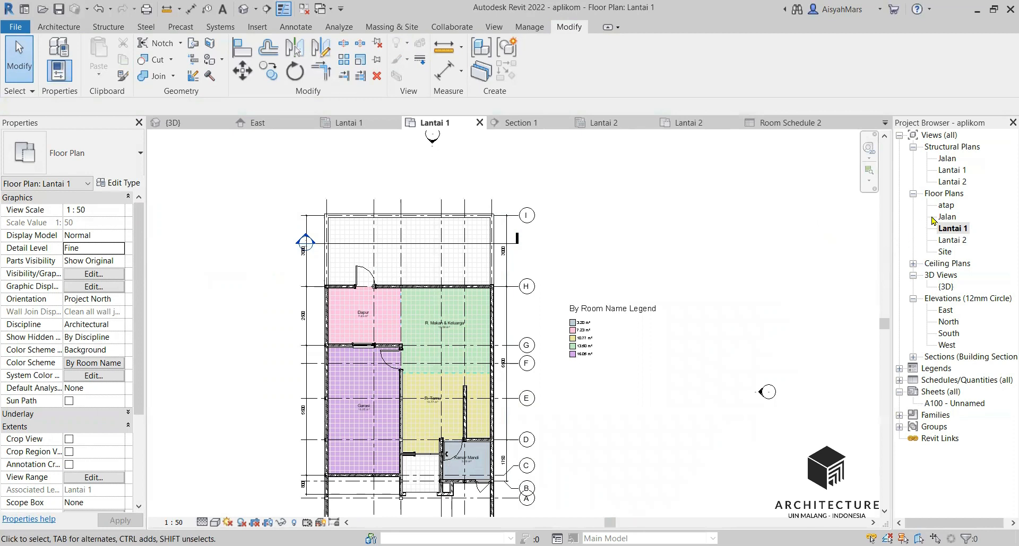
{"action": "double_click", "coordinate": [945, 264]}
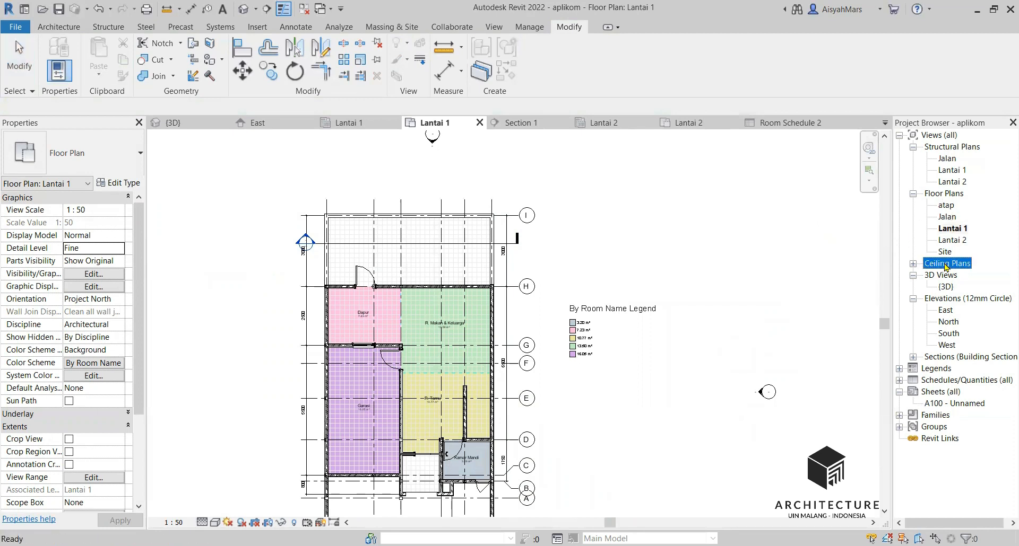
{"action": "double_click", "coordinate": [956, 288]}
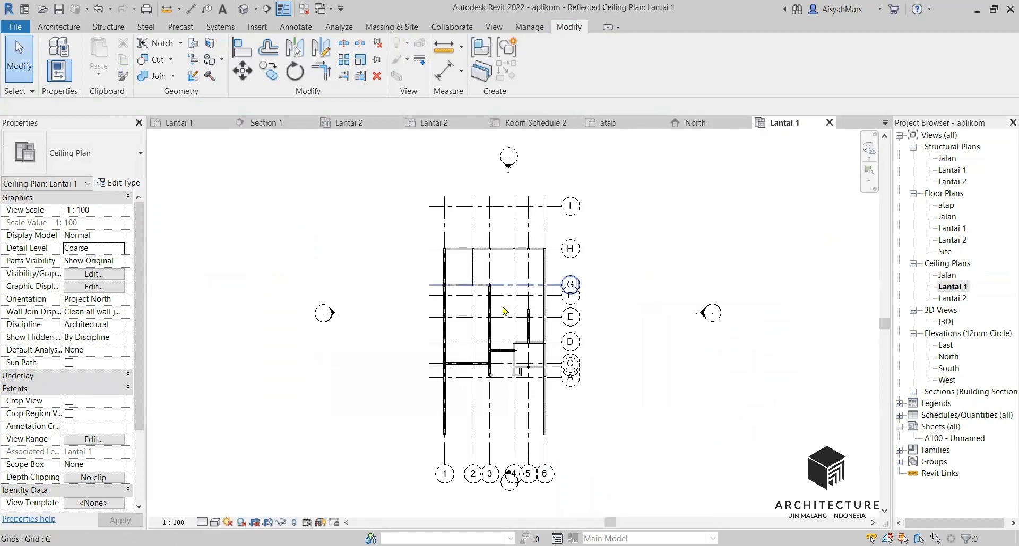
{"action": "scroll", "coordinate": [492, 333], "scroll_direction": "up", "scroll_amount": 5}
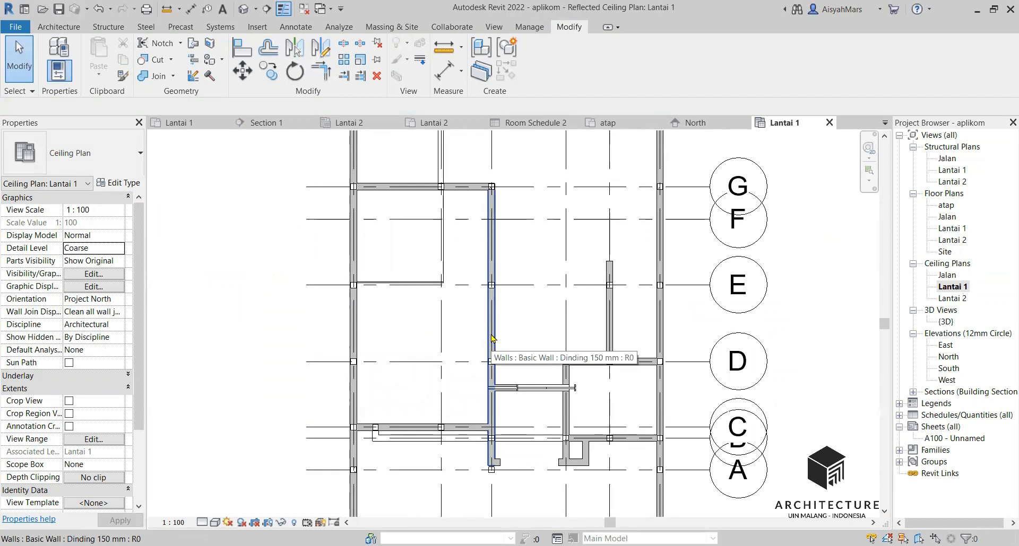
{"action": "scroll", "coordinate": [491, 336], "scroll_direction": "down", "scroll_amount": 2}
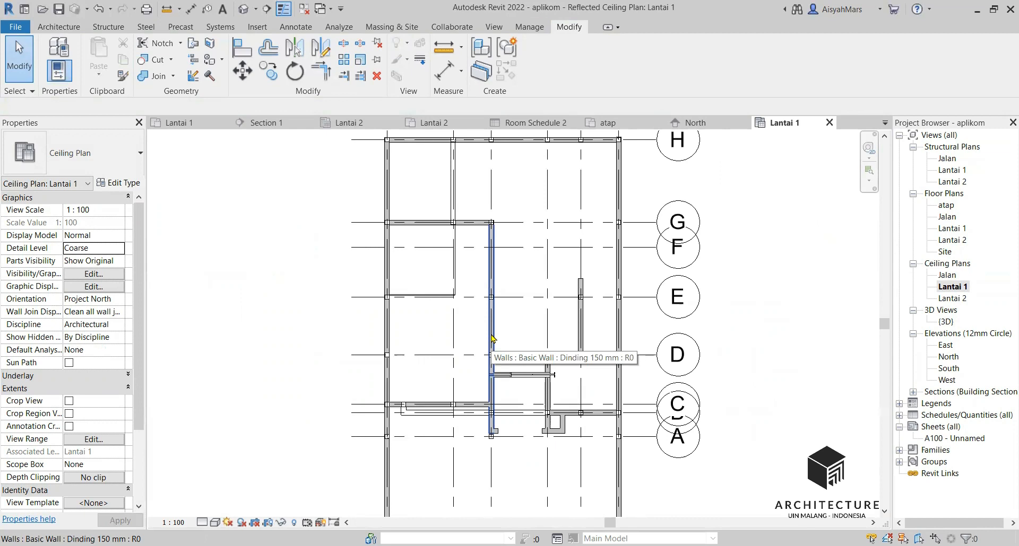
{"action": "key", "text": "ctrl+z"}
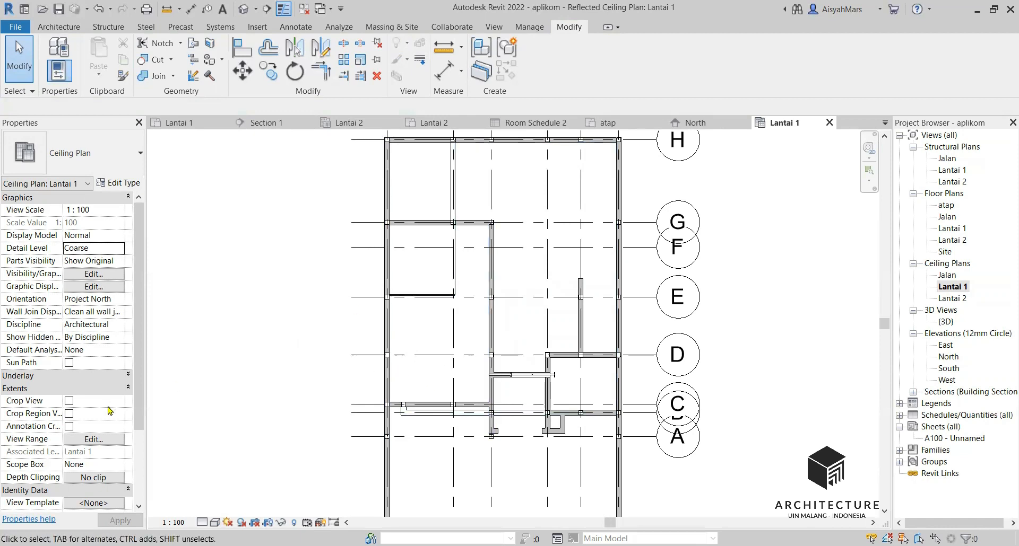
{"action": "scroll", "coordinate": [104, 440], "scroll_direction": "down", "scroll_amount": 1}
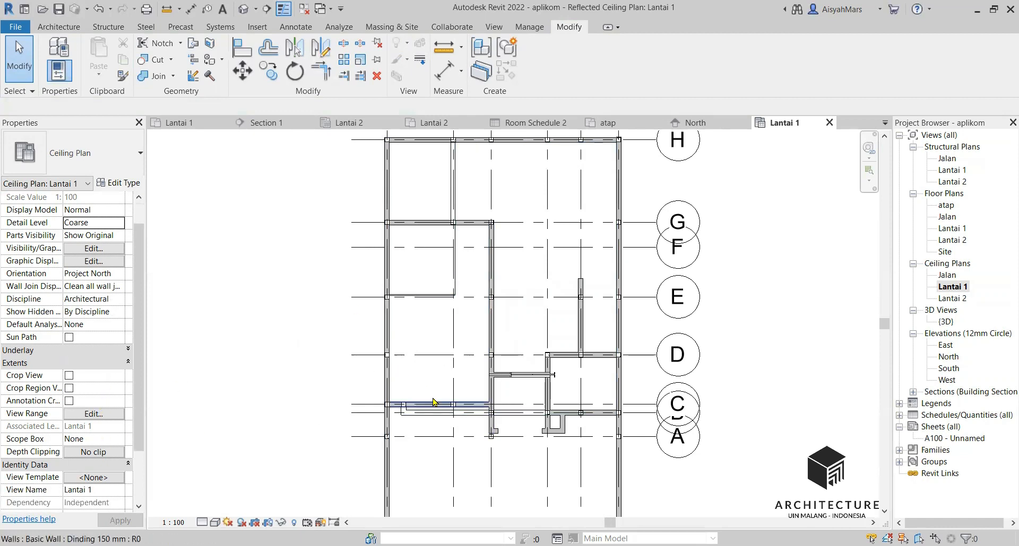
{"action": "scroll", "coordinate": [432, 400], "scroll_direction": "down", "scroll_amount": 2}
{"action": "scroll", "coordinate": [434, 402], "scroll_direction": "down", "scroll_amount": 1}
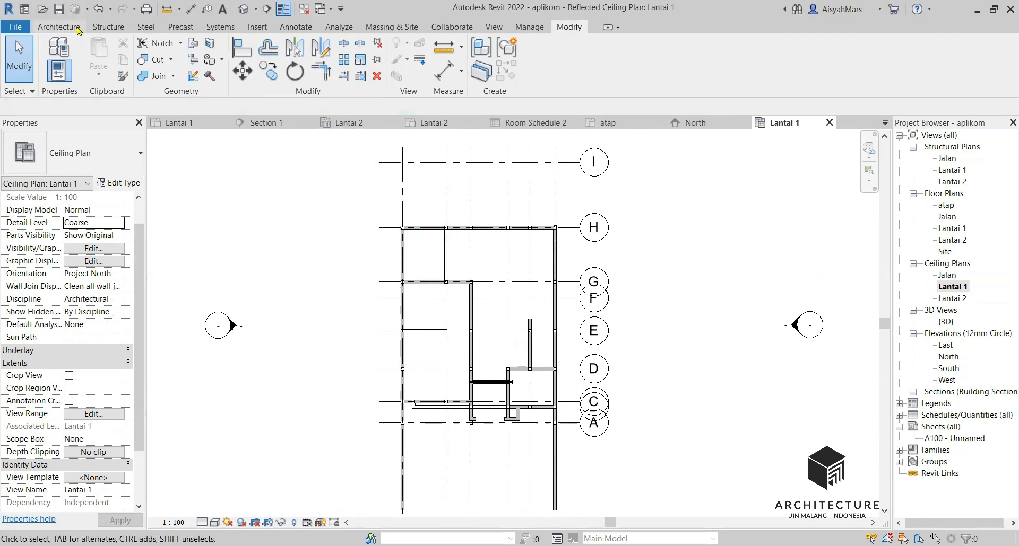
Step: Place an automatic Plain compound ceiling with a 2600 height offset on Lantai 1 in the small southeast room between grids C and D
{"action": "left_click", "coordinate": [58, 27]}
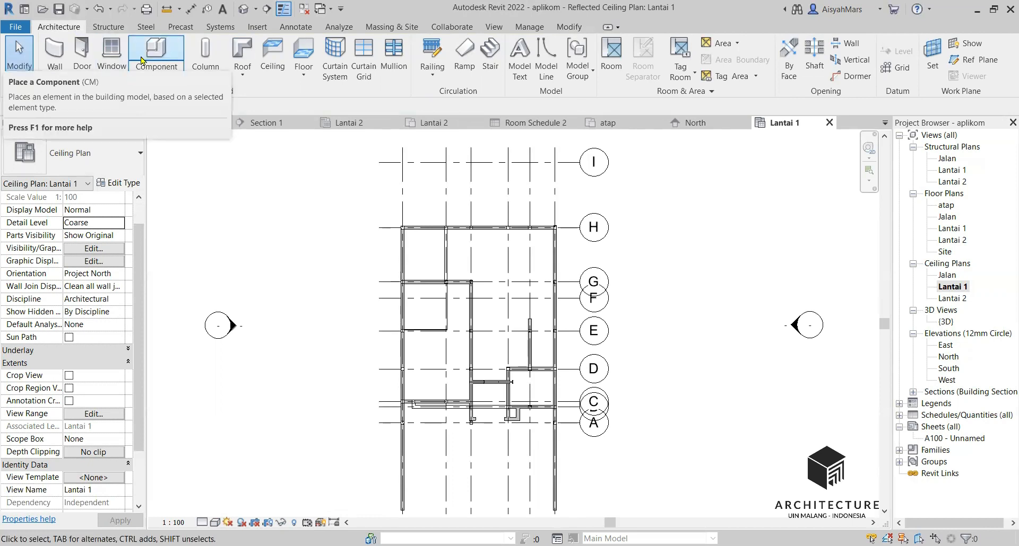
{"action": "left_click", "coordinate": [268, 59]}
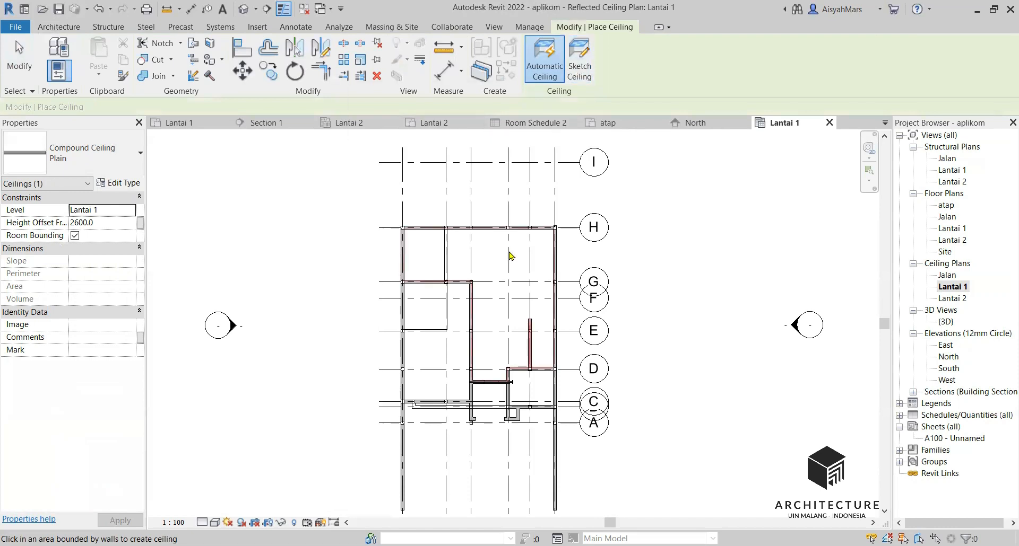
{"action": "scroll", "coordinate": [511, 256], "scroll_direction": "up", "scroll_amount": 3}
{"action": "scroll", "coordinate": [462, 246], "scroll_direction": "down", "scroll_amount": 3}
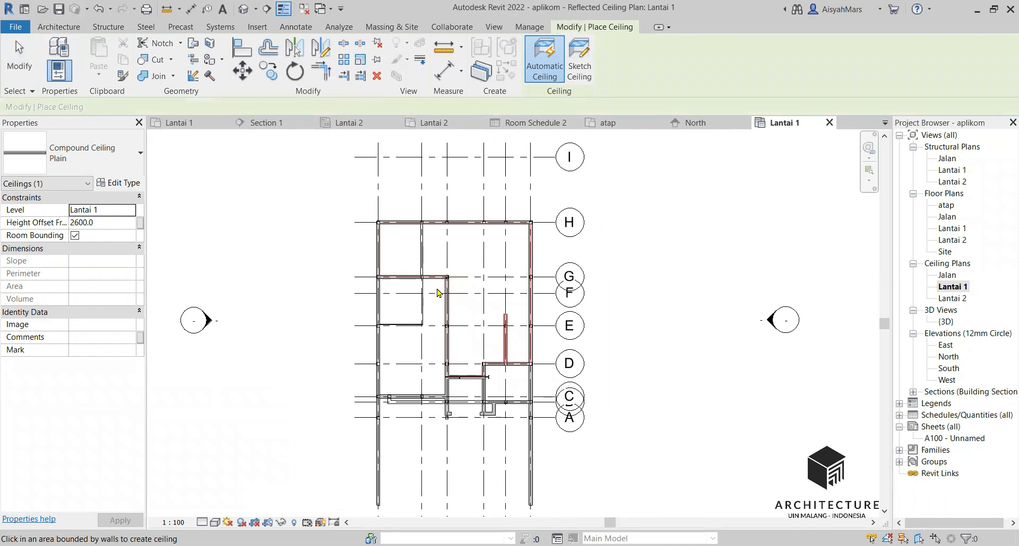
{"action": "scroll", "coordinate": [416, 353], "scroll_direction": "up", "scroll_amount": 3}
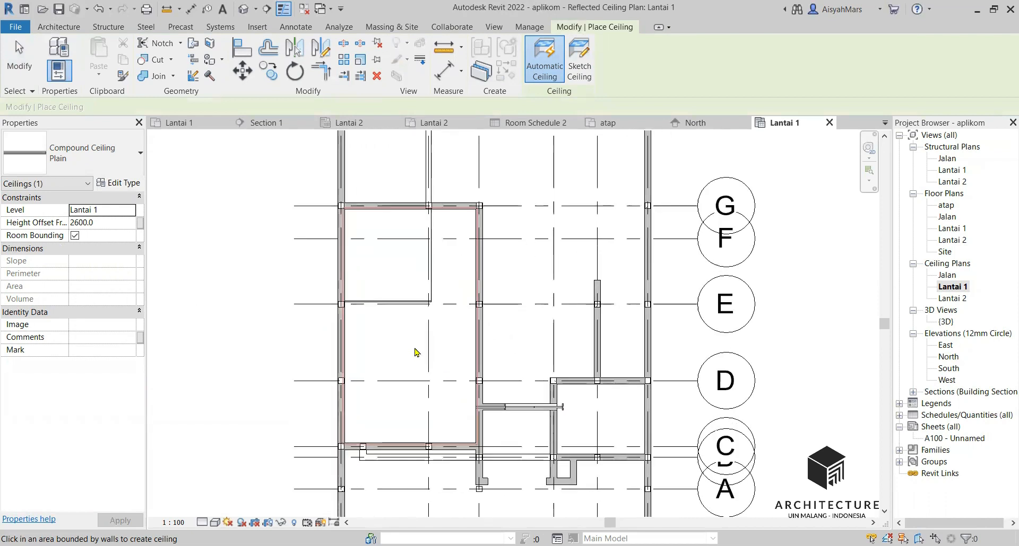
{"action": "scroll", "coordinate": [390, 276], "scroll_direction": "up", "scroll_amount": 2}
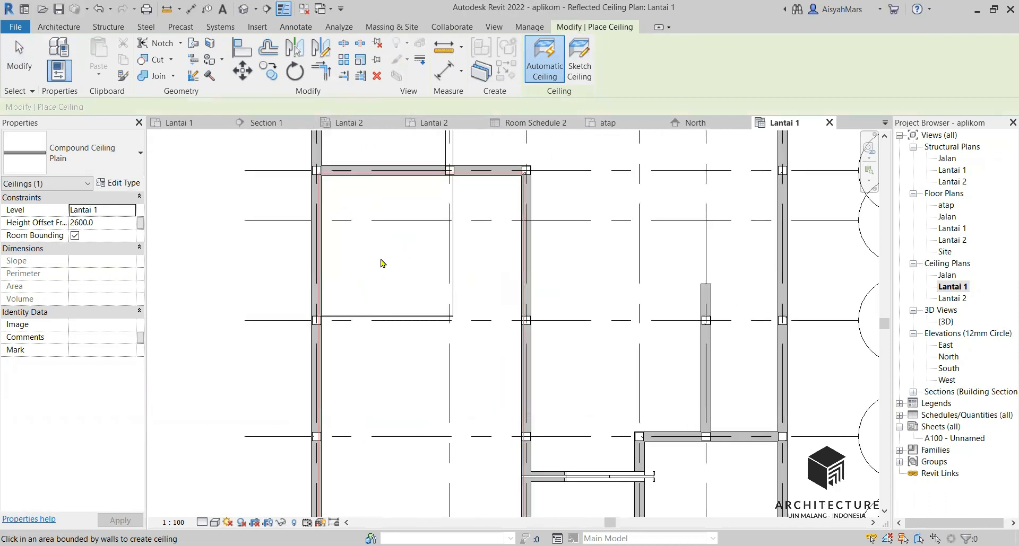
{"action": "scroll", "coordinate": [333, 185], "scroll_direction": "up", "scroll_amount": 3}
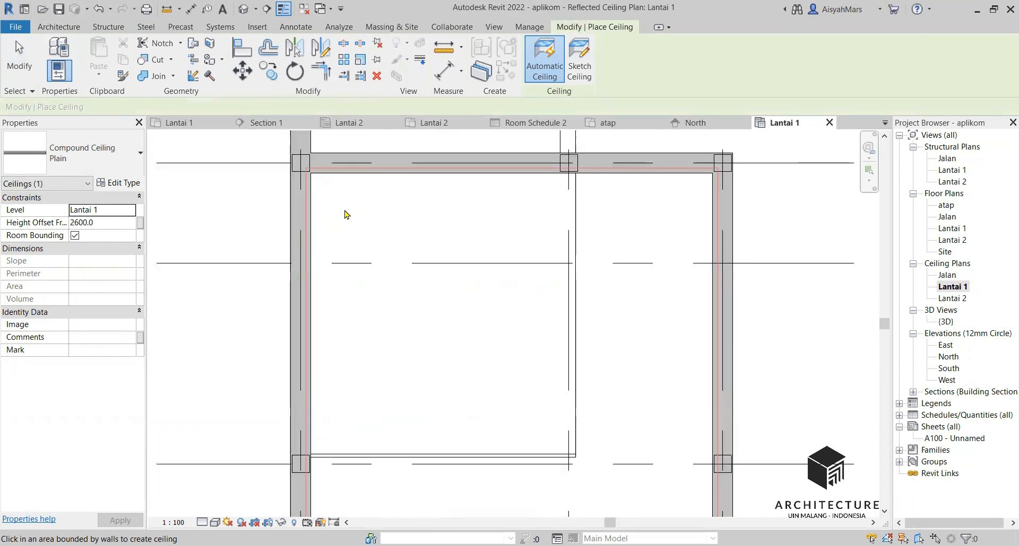
{"action": "scroll", "coordinate": [344, 214], "scroll_direction": "down", "scroll_amount": 5}
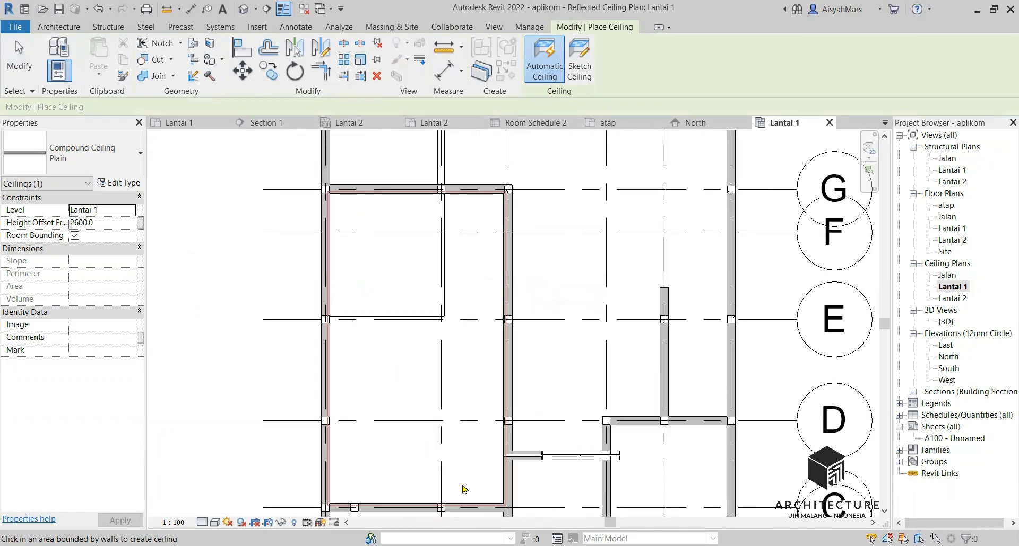
{"action": "scroll", "coordinate": [462, 489], "scroll_direction": "up", "scroll_amount": 4}
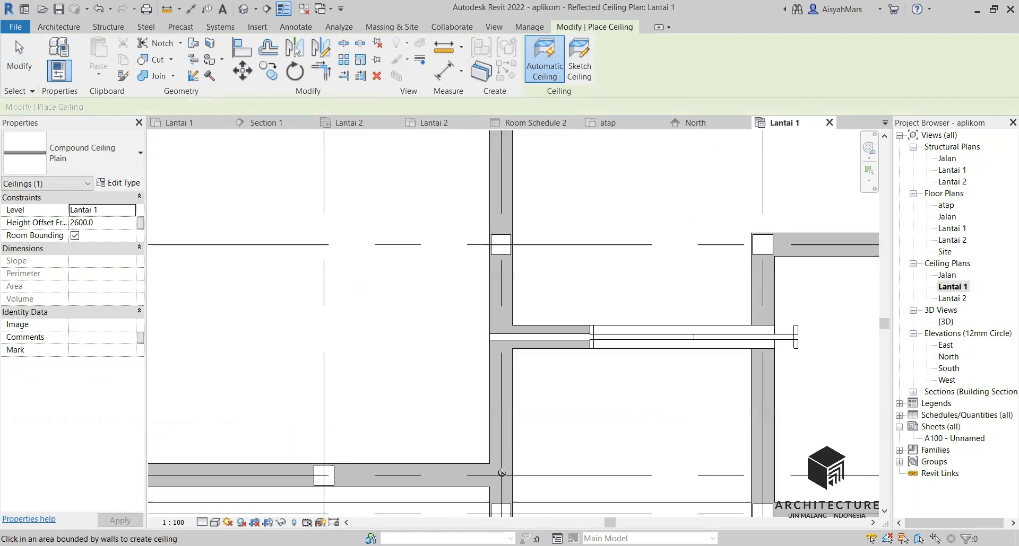
{"action": "scroll", "coordinate": [484, 464], "scroll_direction": "up", "scroll_amount": 2}
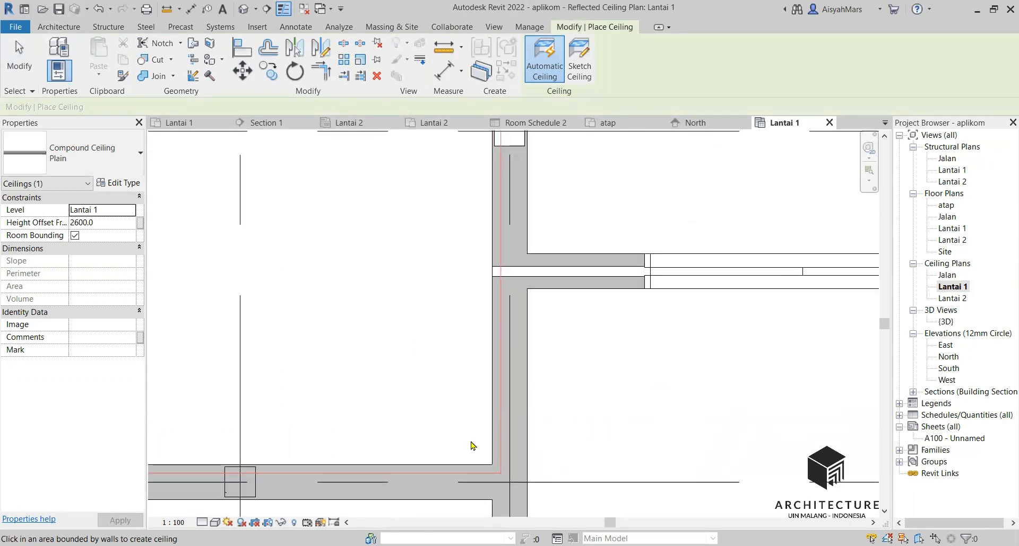
{"action": "scroll", "coordinate": [472, 445], "scroll_direction": "down", "scroll_amount": 4}
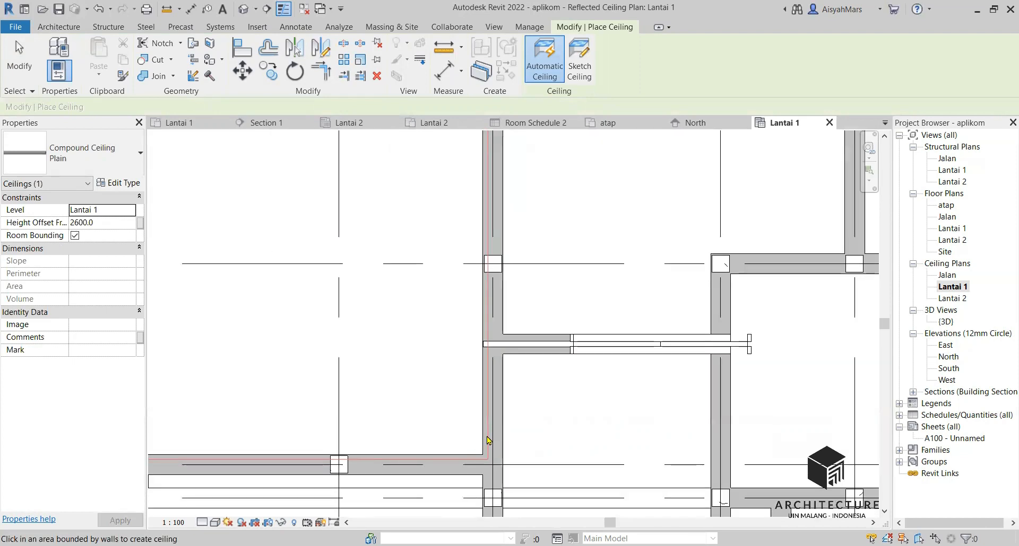
{"action": "scroll", "coordinate": [366, 373], "scroll_direction": "down", "scroll_amount": 2}
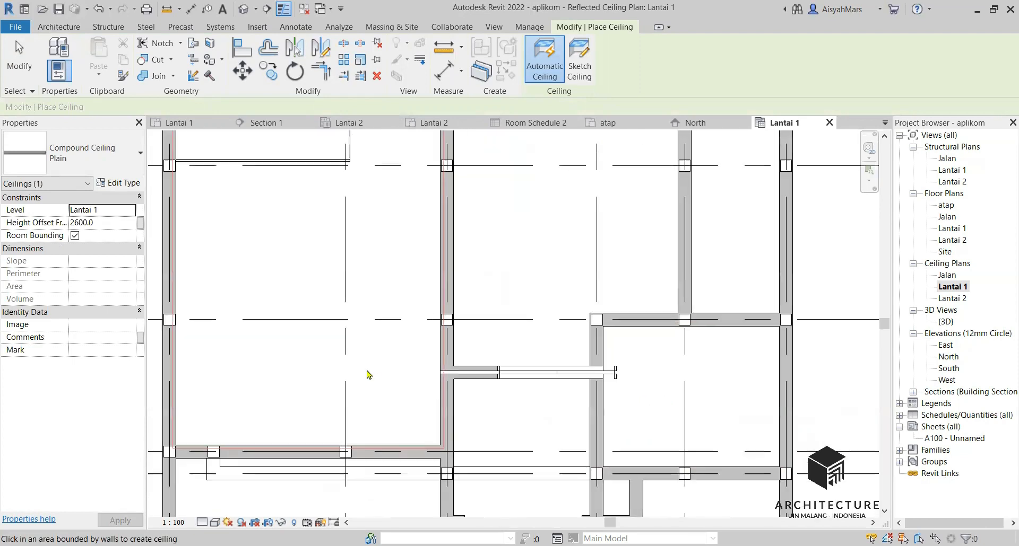
{"action": "scroll", "coordinate": [607, 381], "scroll_direction": "up", "scroll_amount": 3}
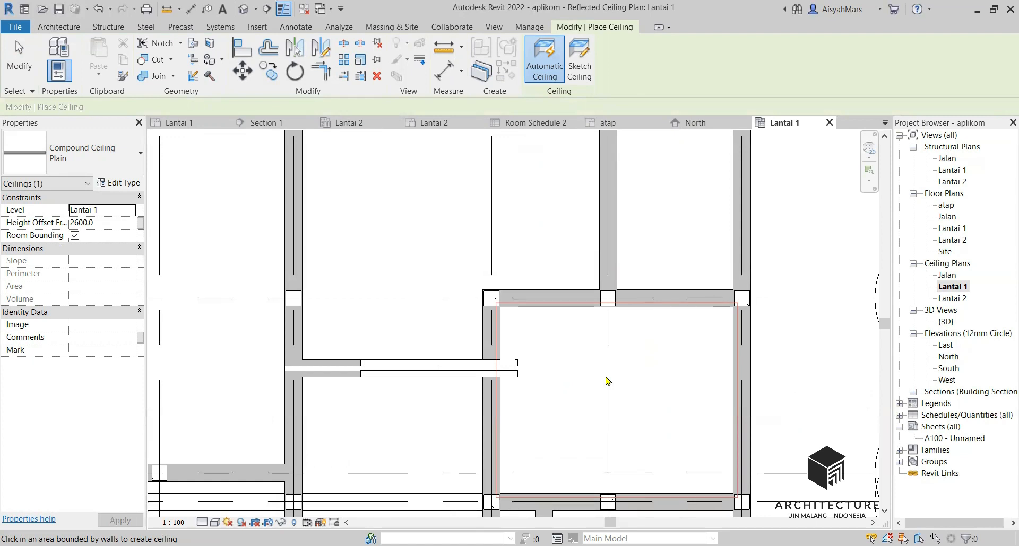
{"action": "scroll", "coordinate": [552, 421], "scroll_direction": "down", "scroll_amount": 4}
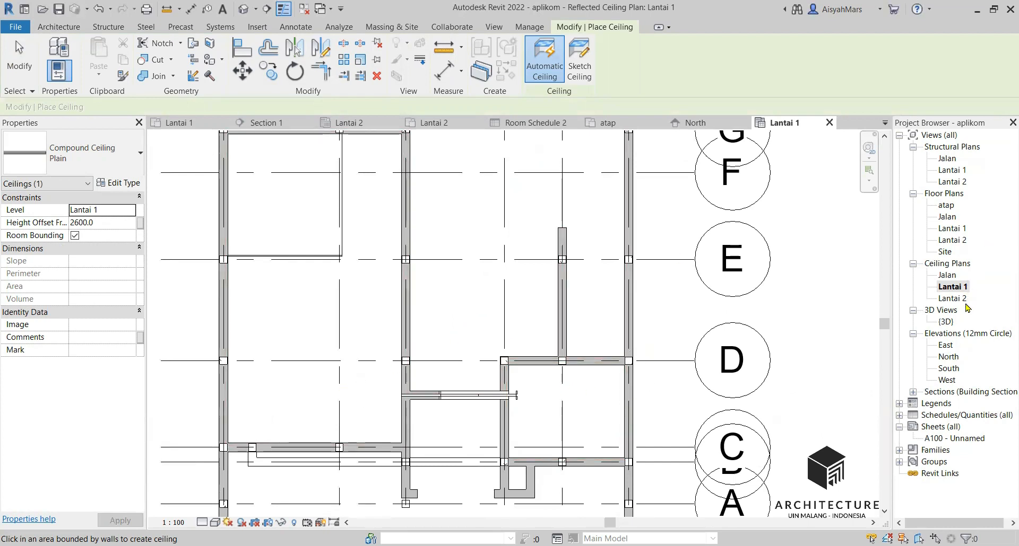
Step: Inspect the house in {3D} and the Lantai 2 ceiling plan, and check the small southeast room's ceiling back in the Lantai 1 ceiling plan
{"action": "double_click", "coordinate": [944, 322]}
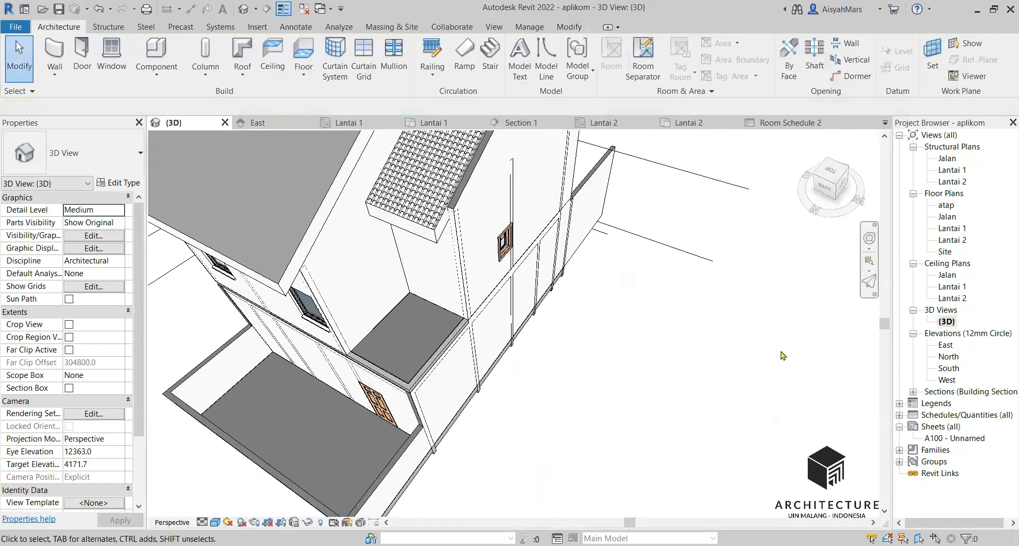
{"action": "scroll", "coordinate": [722, 369], "scroll_direction": "down", "scroll_amount": 3}
{"action": "middle_click_drag", "start_coordinate": [581, 366], "coordinate": [982, 315], "text": "shift"}
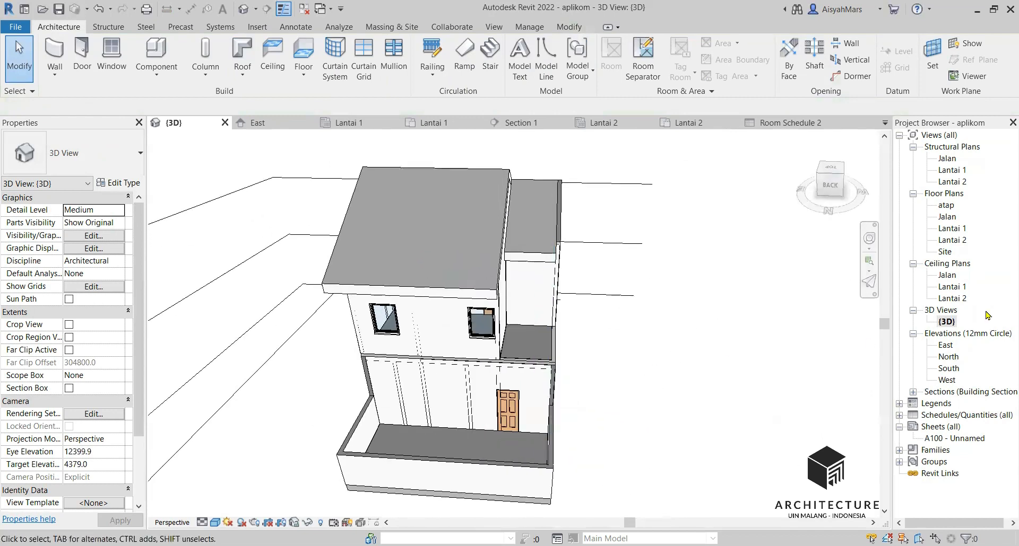
{"action": "double_click", "coordinate": [952, 298]}
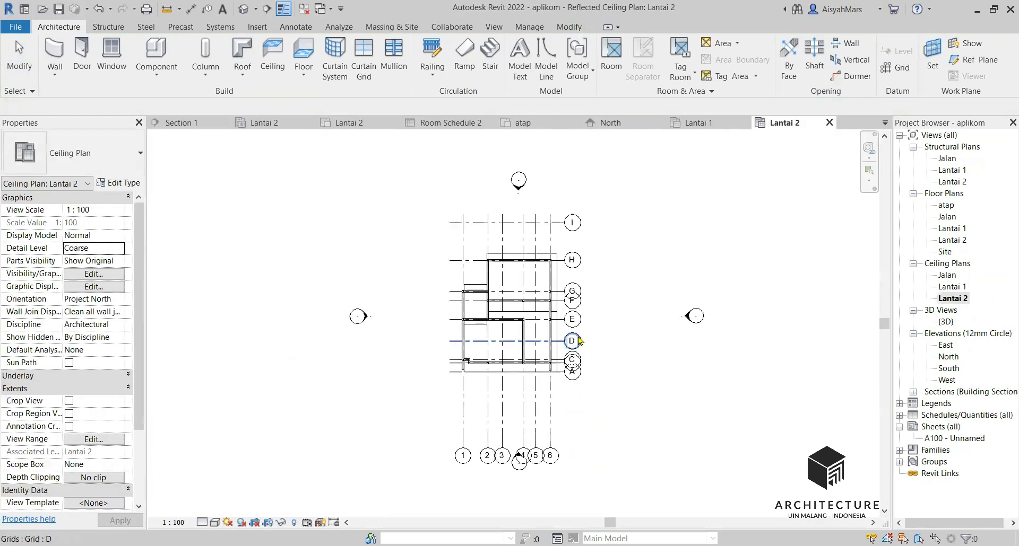
{"action": "double_click", "coordinate": [952, 287]}
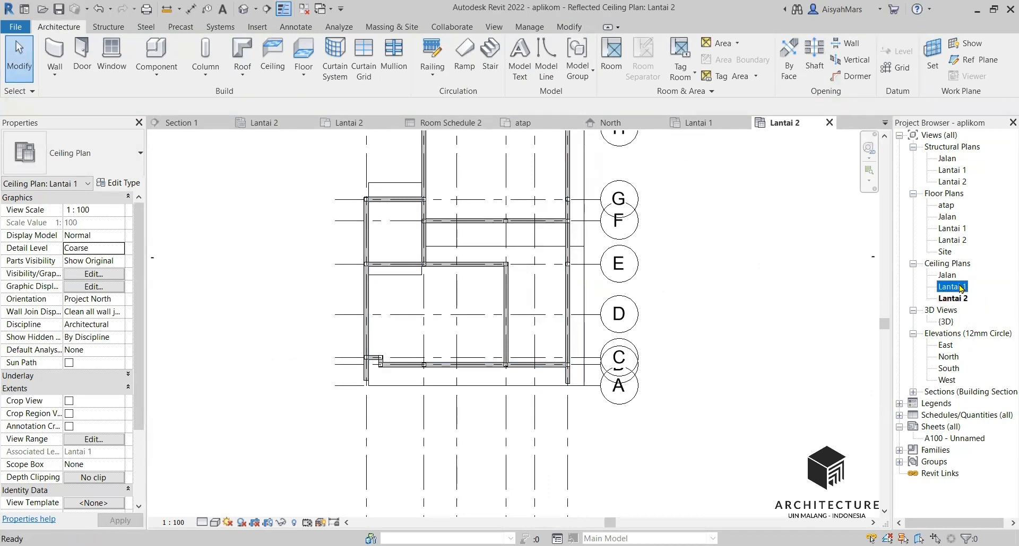
{"action": "scroll", "coordinate": [528, 374], "scroll_direction": "down", "scroll_amount": 2}
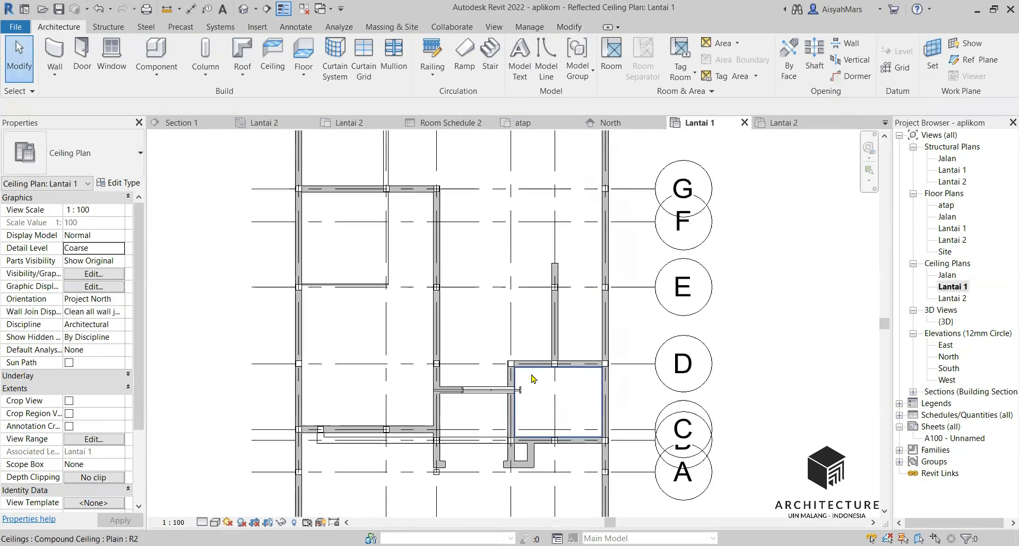
{"action": "left_click", "coordinate": [582, 383]}
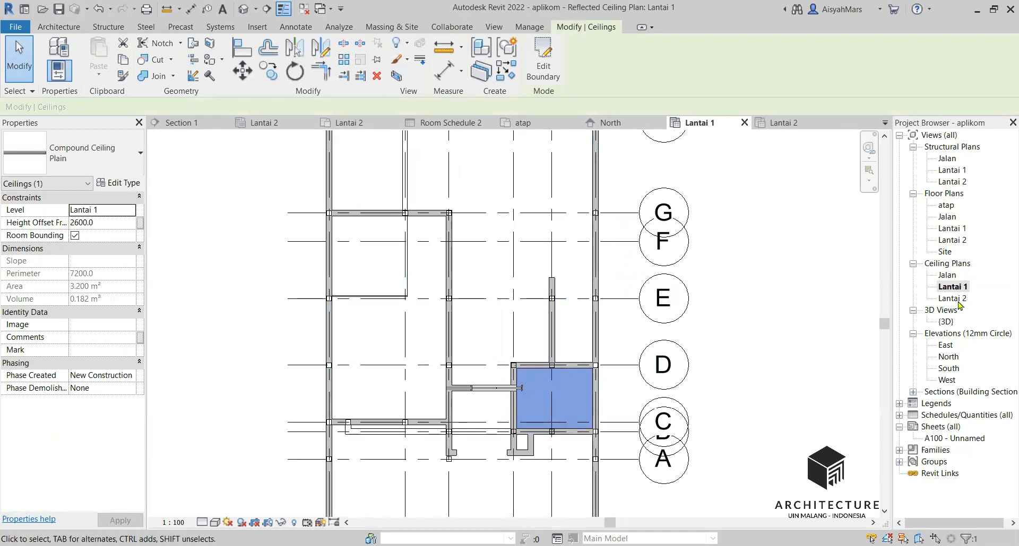
Step: Place automatic Plain ceilings at a 2600 offset in the west room between grids C and G and in the large L-shaped space beside it
{"action": "left_click", "coordinate": [62, 29]}
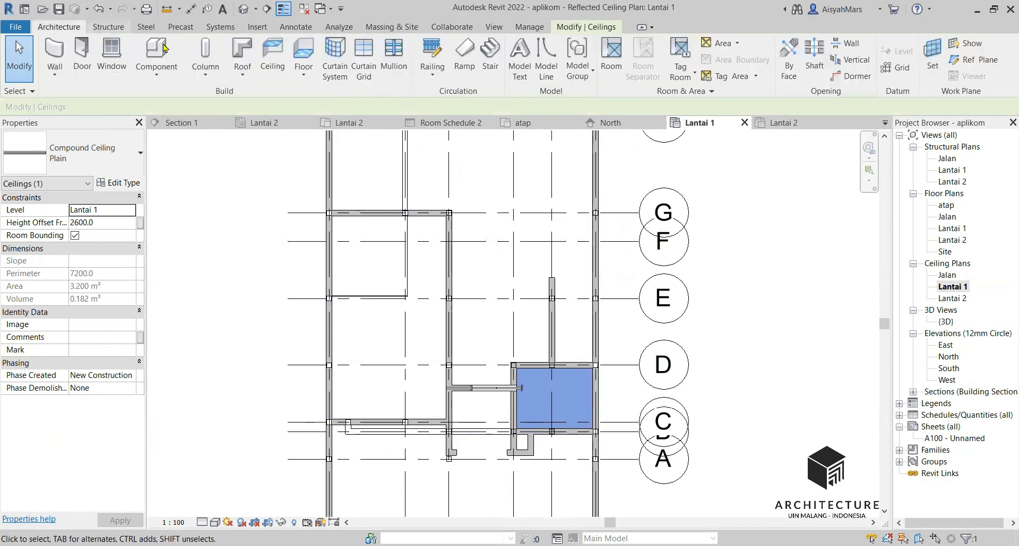
{"action": "left_click", "coordinate": [273, 63]}
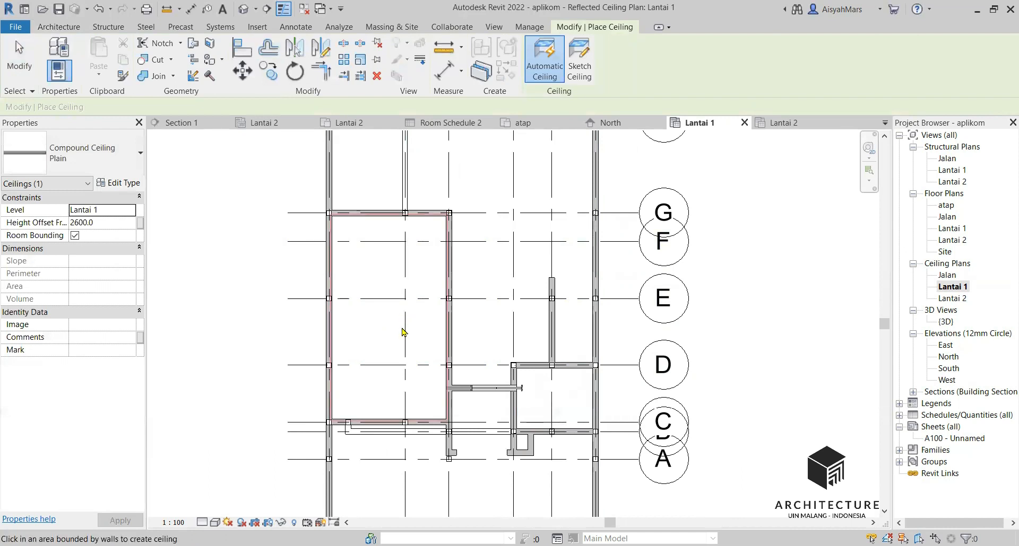
{"action": "scroll", "coordinate": [402, 332], "scroll_direction": "down", "scroll_amount": 3}
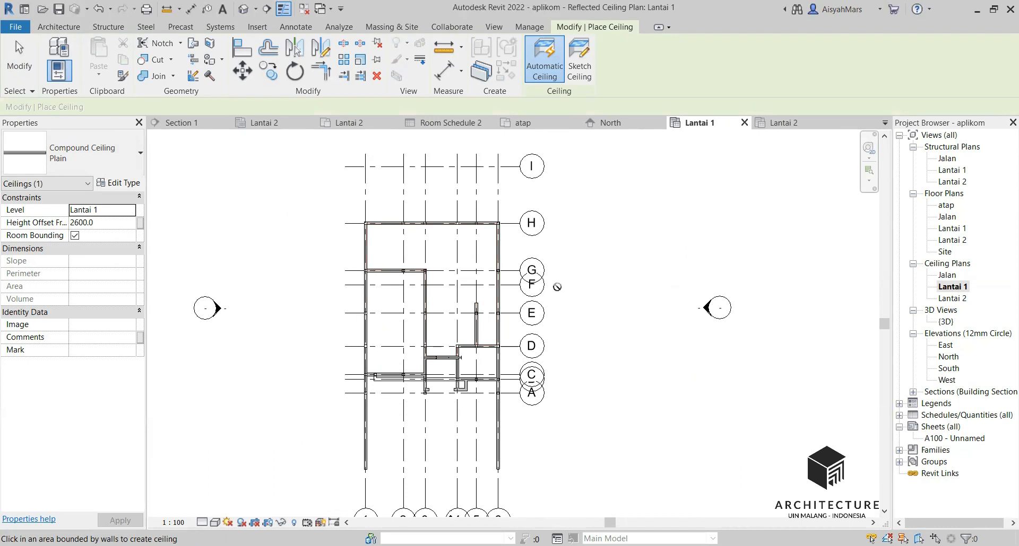
{"action": "key", "text": "Escape"}
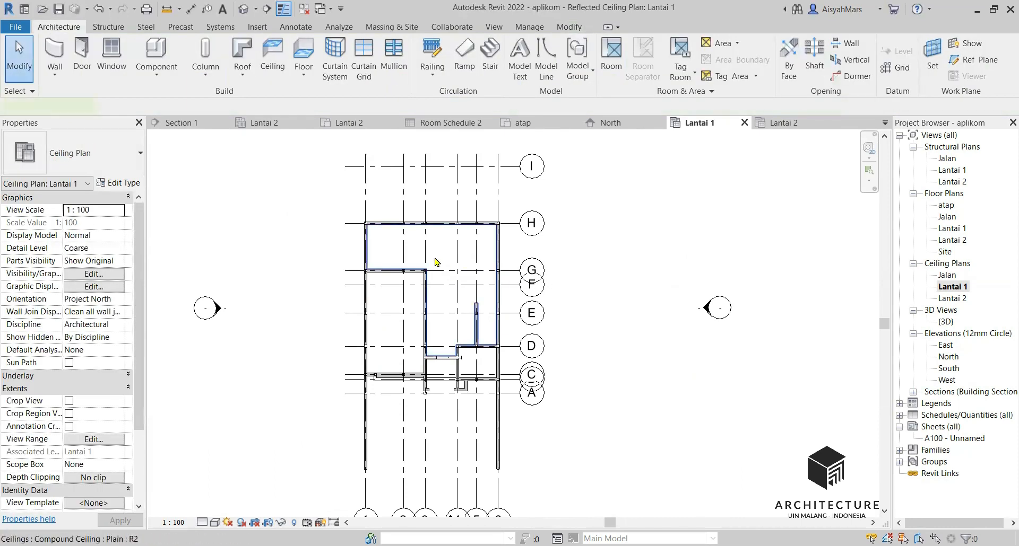
Step: Change the west room's ceiling type to Compound Ceiling 600x600mm_Grid
{"action": "left_click", "coordinate": [435, 262]}
{"action": "scroll", "coordinate": [435, 262], "scroll_direction": "up", "scroll_amount": 3}
{"action": "left_click", "coordinate": [384, 363]}
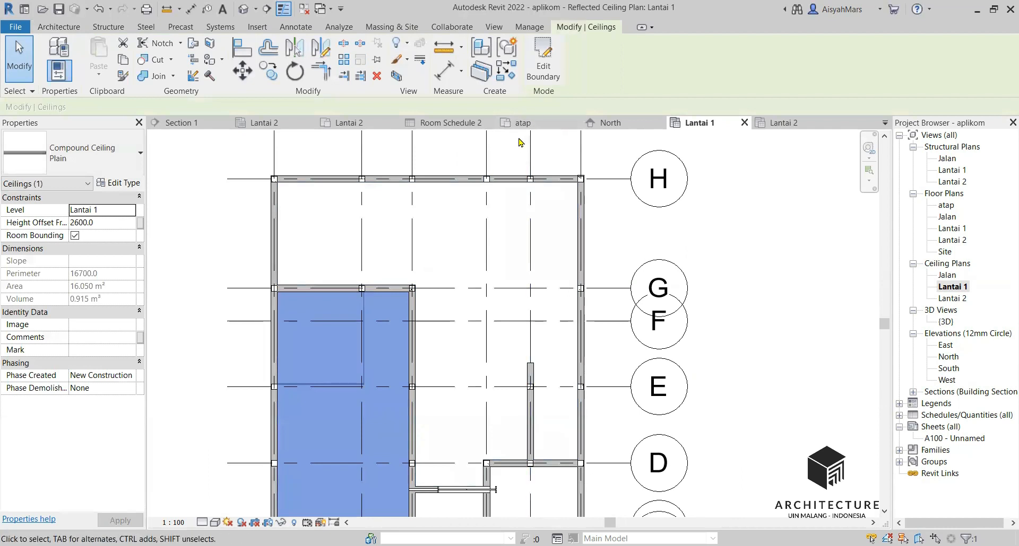
{"action": "scroll", "coordinate": [309, 303], "scroll_direction": "up", "scroll_amount": 2}
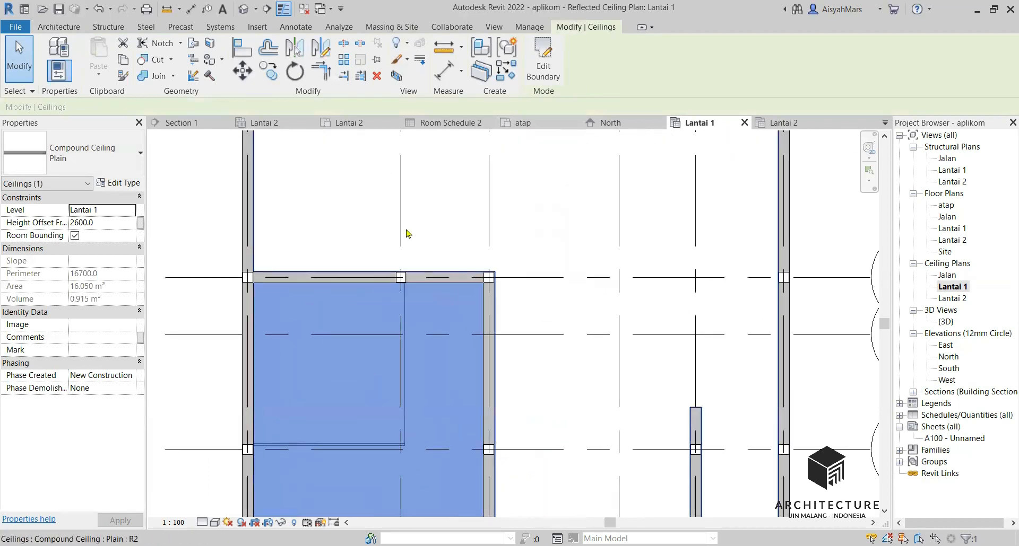
{"action": "left_click", "coordinate": [111, 170]}
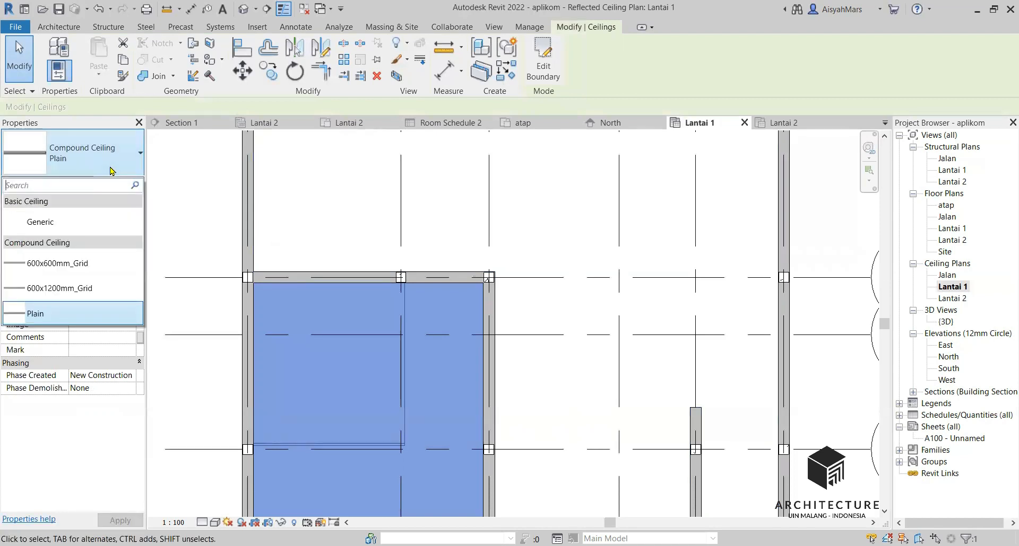
{"action": "left_click", "coordinate": [75, 265]}
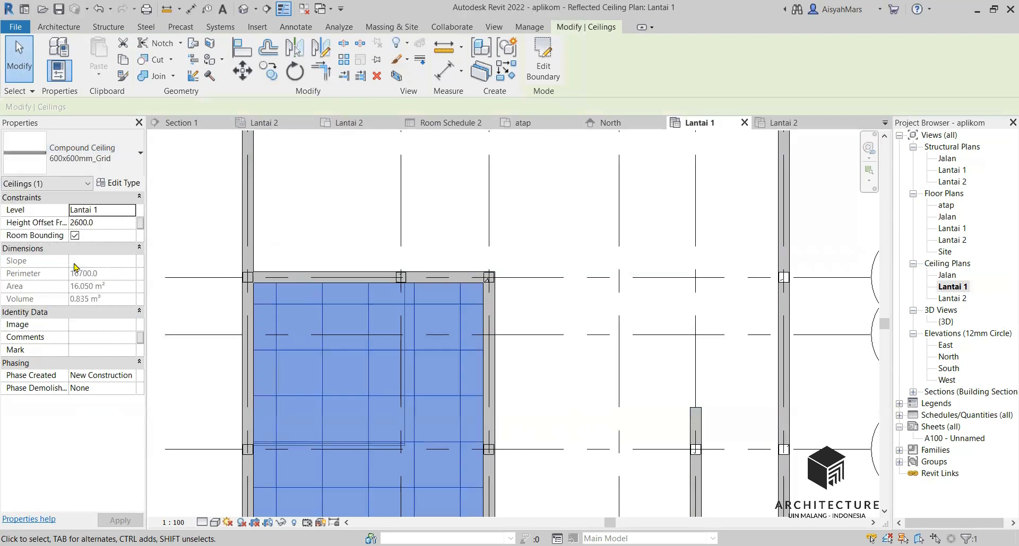
Step: Set the Lantai 1 reflected ceiling plan's detail level to Fine
{"action": "left_click", "coordinate": [428, 244]}
{"action": "scroll", "coordinate": [418, 239], "scroll_direction": "down", "scroll_amount": 1}
{"action": "scroll", "coordinate": [418, 239], "scroll_direction": "down", "scroll_amount": 3}
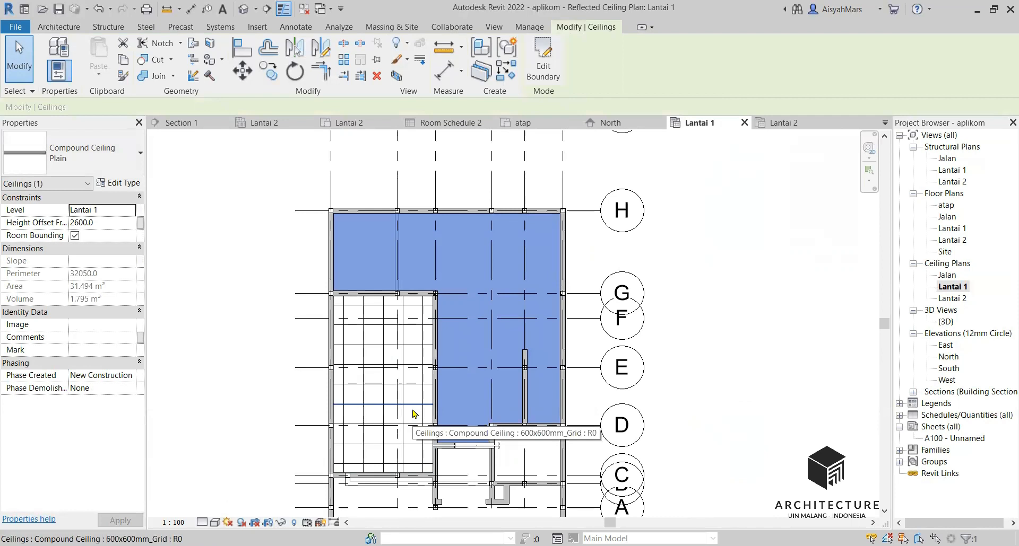
{"action": "left_click", "coordinate": [215, 522]}
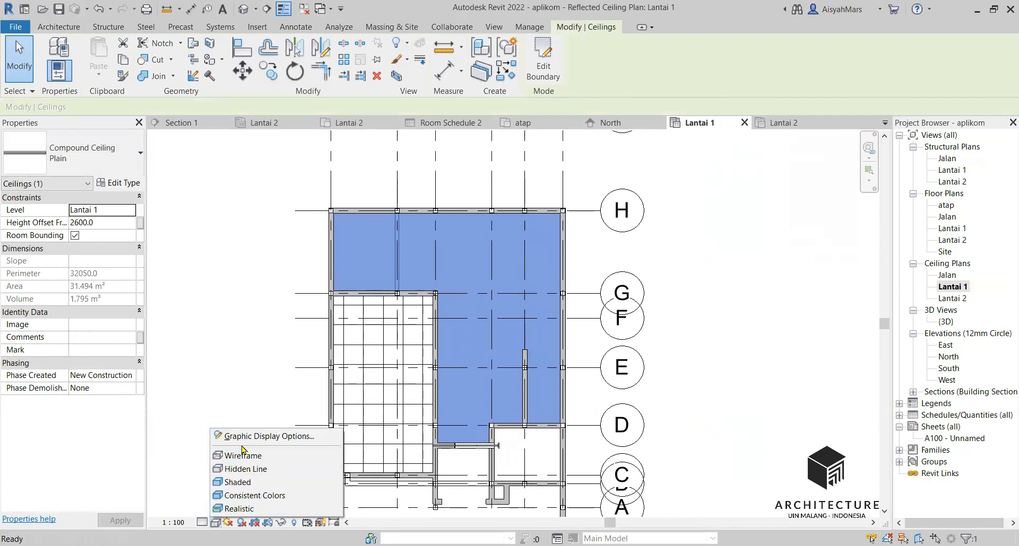
{"action": "left_click", "coordinate": [204, 523]}
{"action": "left_click", "coordinate": [204, 524]}
{"action": "left_click", "coordinate": [215, 507]}
{"action": "left_click", "coordinate": [255, 407]}
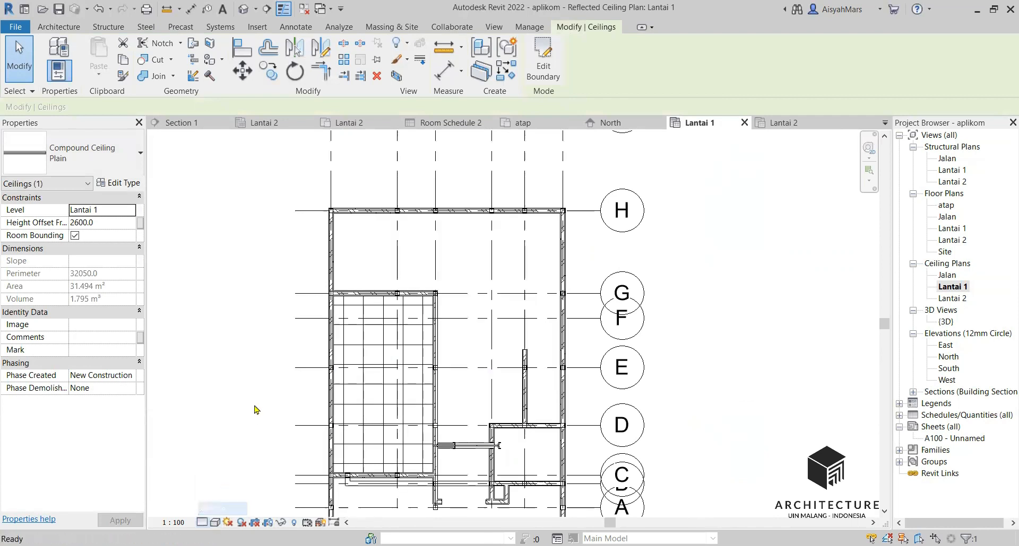
Step: Change the large L-shaped space's ceiling type to Compound Ceiling 600x600mm_Grid
{"action": "scroll", "coordinate": [421, 334], "scroll_direction": "down", "scroll_amount": 2}
{"action": "scroll", "coordinate": [448, 382], "scroll_direction": "up", "scroll_amount": 2}
{"action": "scroll", "coordinate": [345, 368], "scroll_direction": "up", "scroll_amount": 2}
{"action": "scroll", "coordinate": [379, 361], "scroll_direction": "up", "scroll_amount": 1}
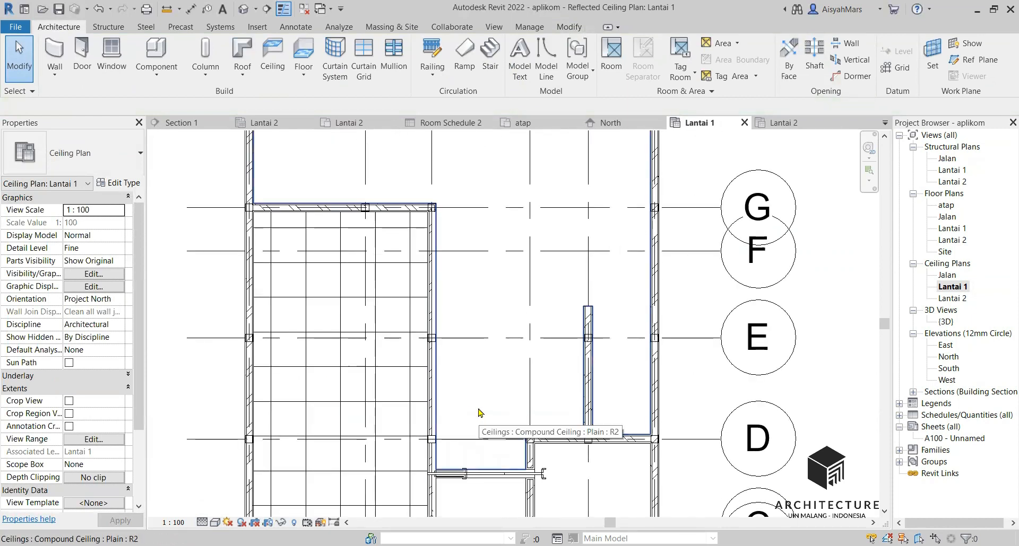
{"action": "left_click", "coordinate": [480, 412]}
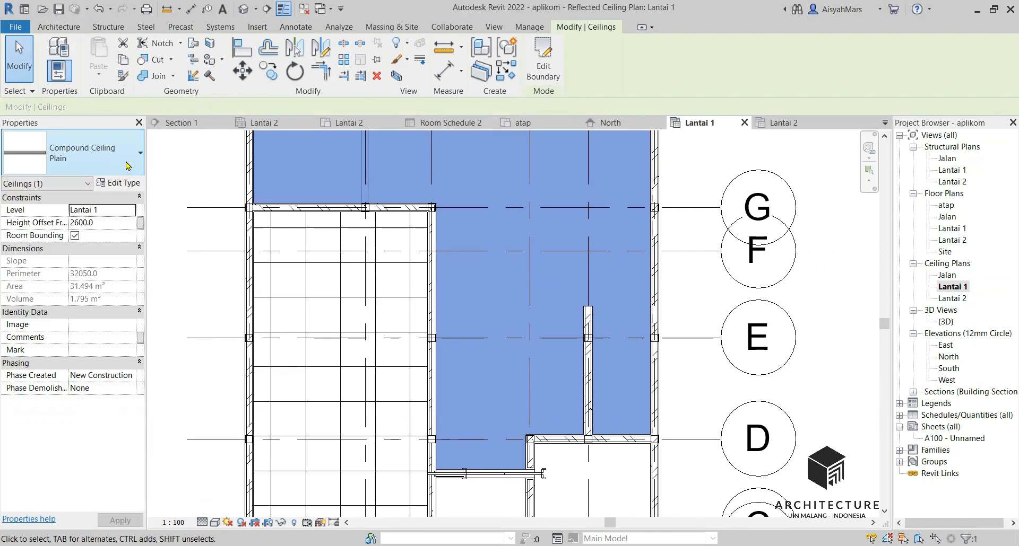
{"action": "left_click", "coordinate": [127, 166]}
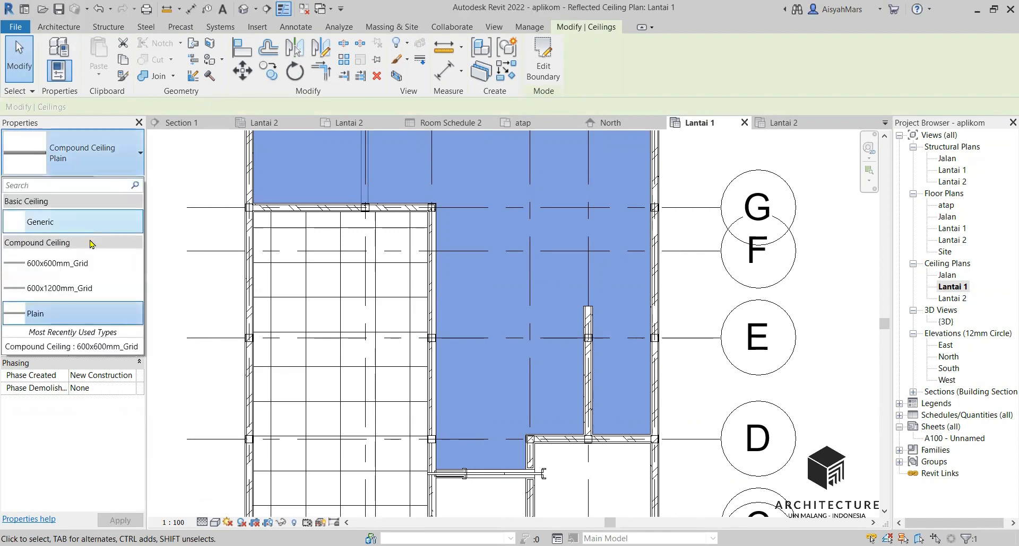
{"action": "left_click", "coordinate": [101, 269]}
{"action": "scroll", "coordinate": [357, 353], "scroll_direction": "down", "scroll_amount": 2}
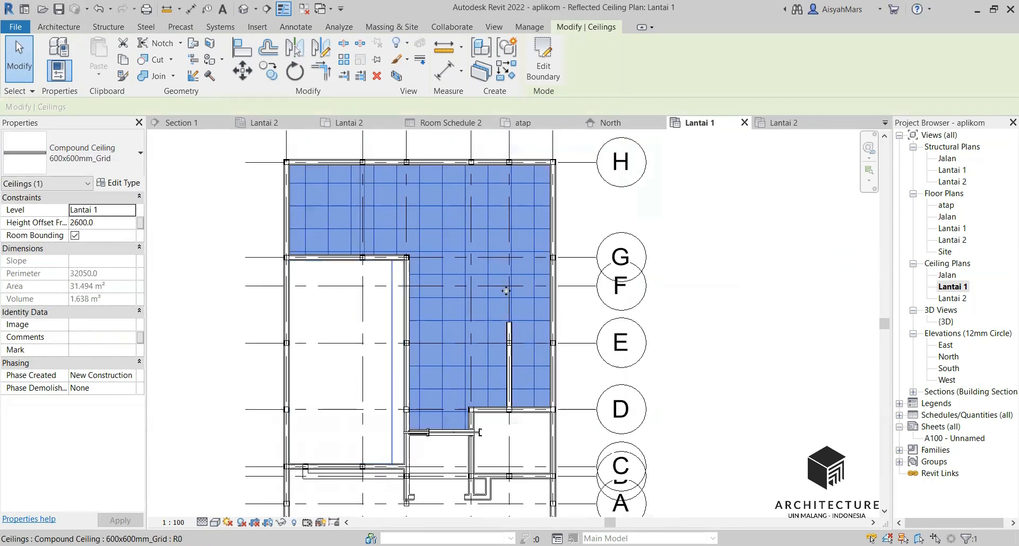
{"action": "key", "text": "Escape"}
{"action": "left_click", "coordinate": [442, 321]}
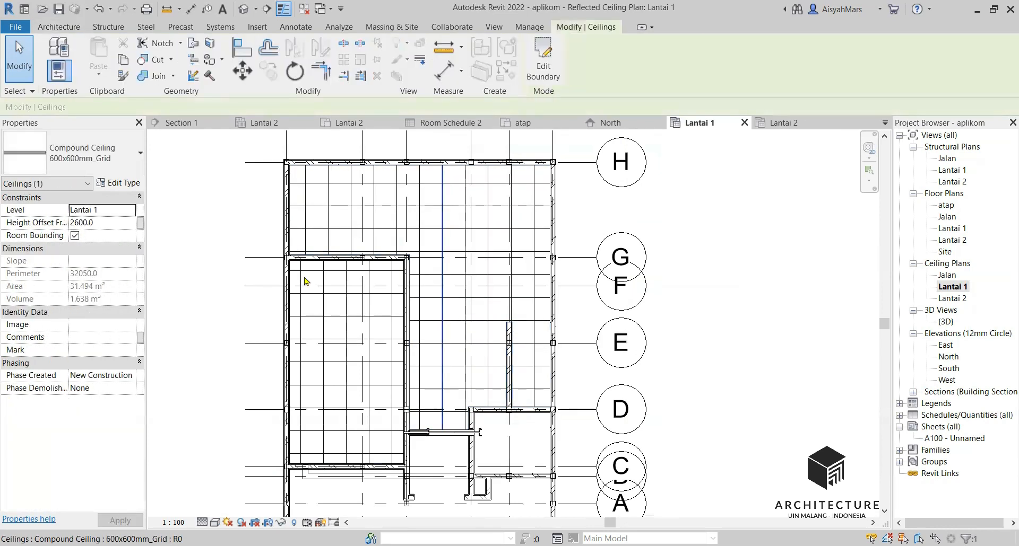
Step: Cycle the selection candidates on the L-shaped ceiling between its grid lines and its outline, and select the whole ceiling
{"action": "key", "text": "Escape"}
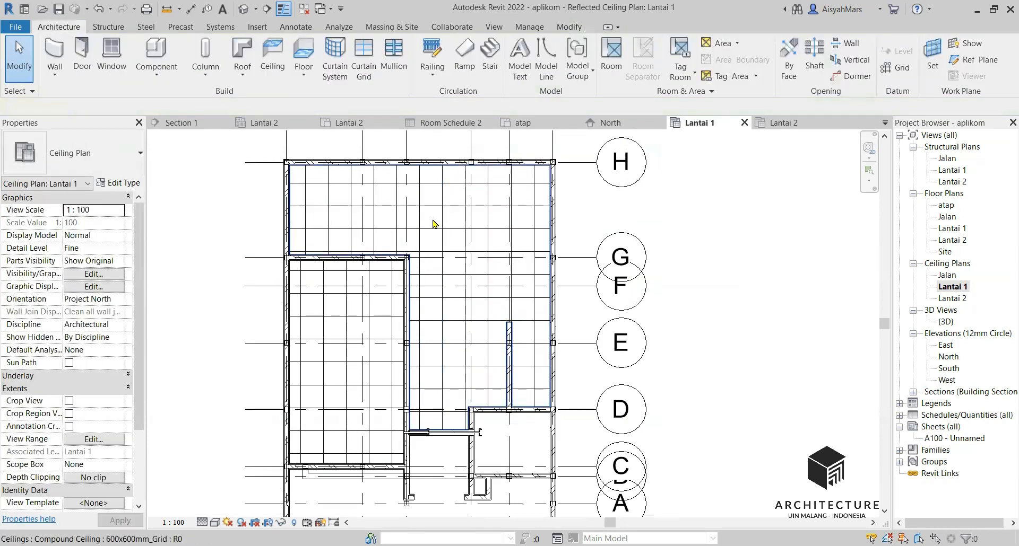
{"action": "left_click", "coordinate": [433, 224]}
{"action": "key", "text": "Escape"}
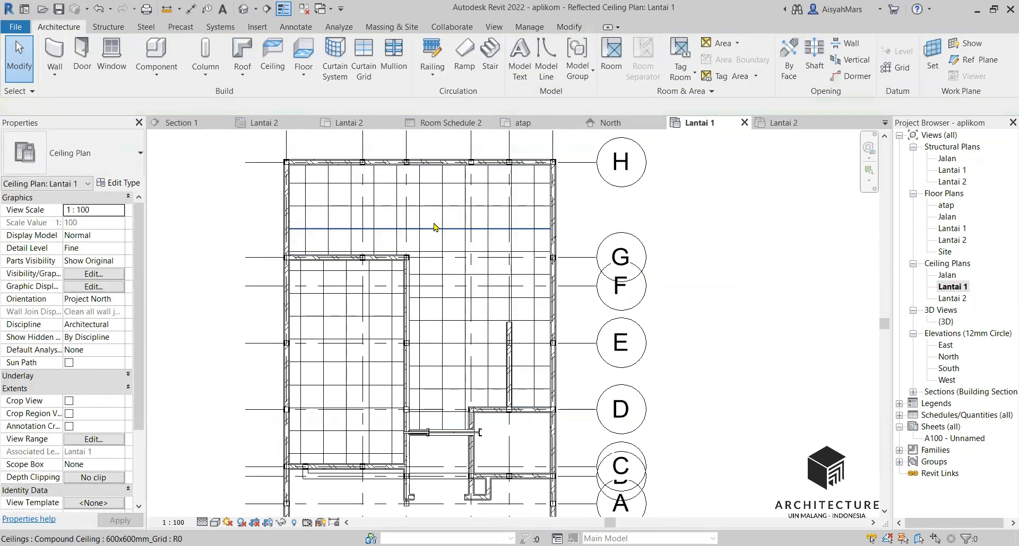
{"action": "scroll", "coordinate": [434, 228], "scroll_direction": "up", "scroll_amount": 2}
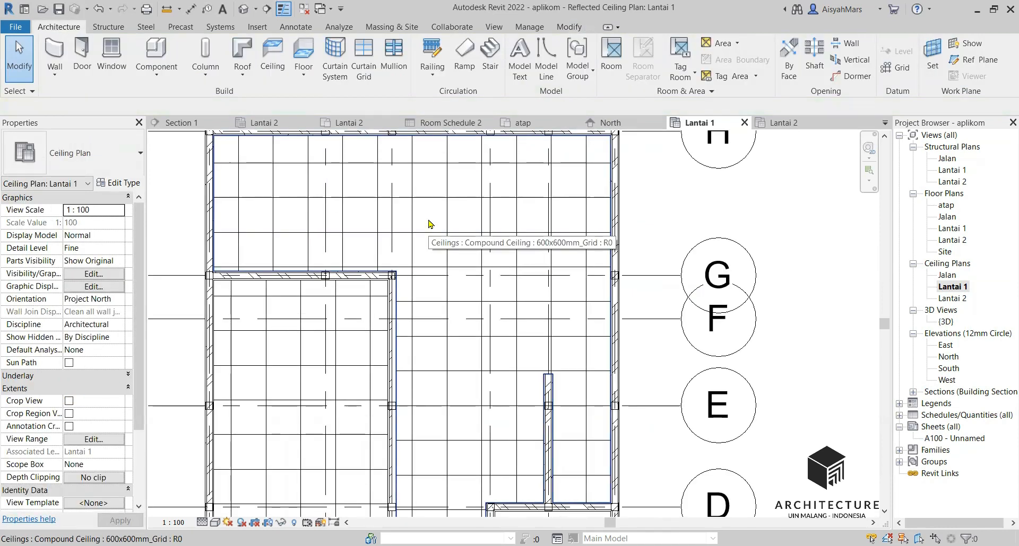
{"action": "scroll", "coordinate": [429, 222], "scroll_direction": "down", "scroll_amount": 1}
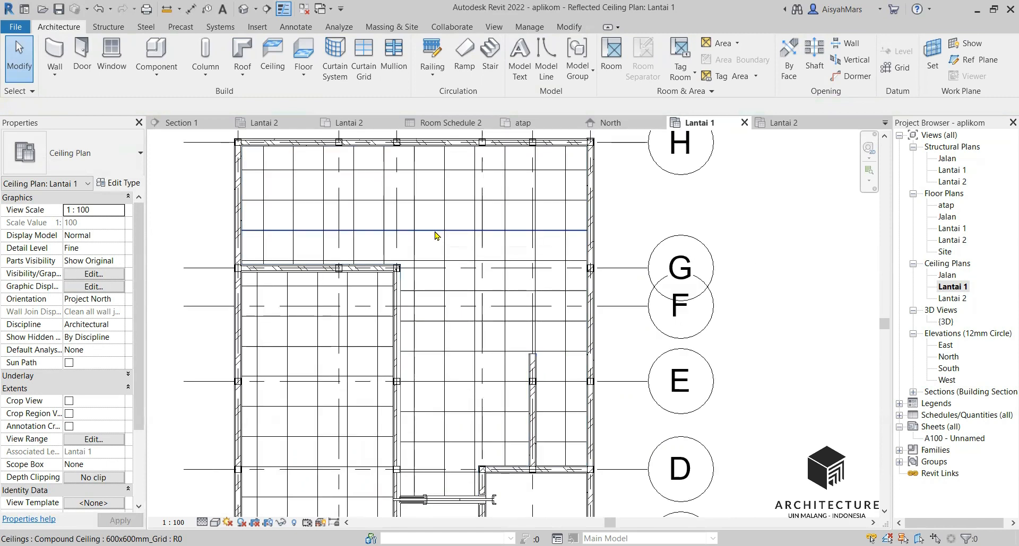
{"action": "key", "text": "Tab"}
{"action": "key", "text": "Tab"}
{"action": "key", "text": "Tab"}
{"action": "key", "text": "Tab"}
{"action": "key", "text": "Tab"}
{"action": "key", "text": "Tab"}
{"action": "key", "text": "Tab"}
{"action": "key", "text": "Tab"}
{"action": "key", "text": "Tab"}
{"action": "key", "text": "Tab"}
{"action": "key", "text": "Tab"}
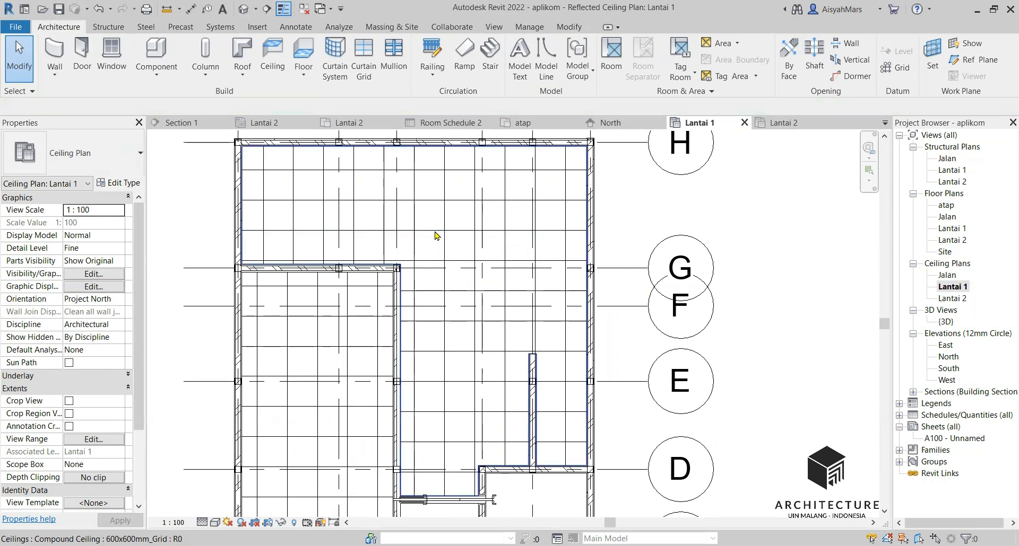
{"action": "key", "text": "Tab"}
{"action": "key", "text": "Tab"}
{"action": "key", "text": "Tab"}
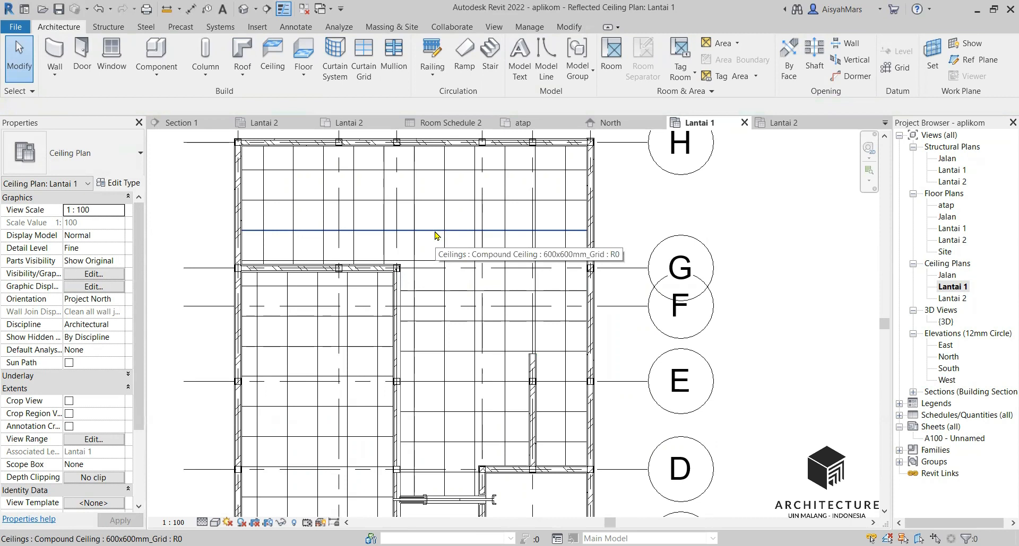
{"action": "key", "text": "Tab"}
{"action": "key", "text": "Tab"}
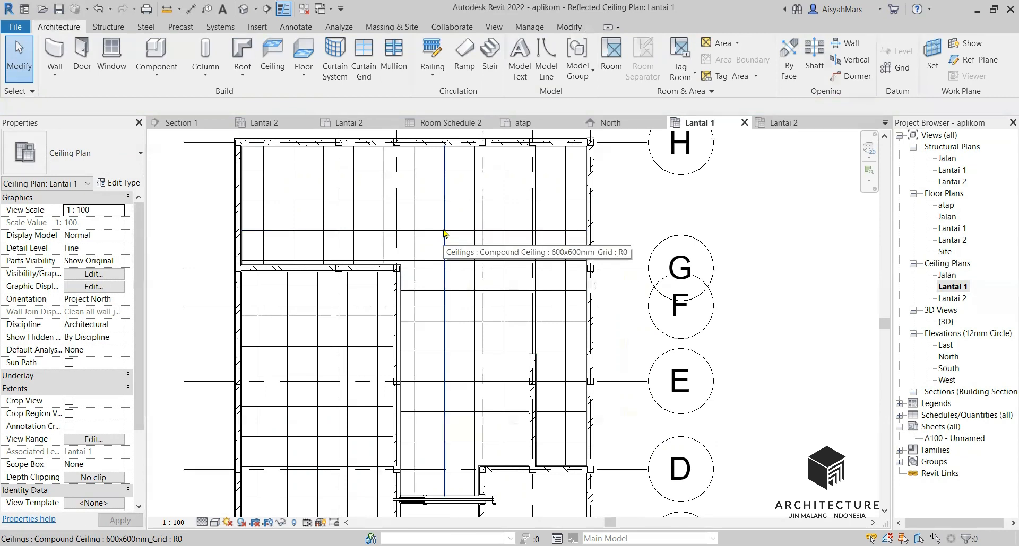
{"action": "key", "text": "Tab"}
{"action": "key", "text": "Tab"}
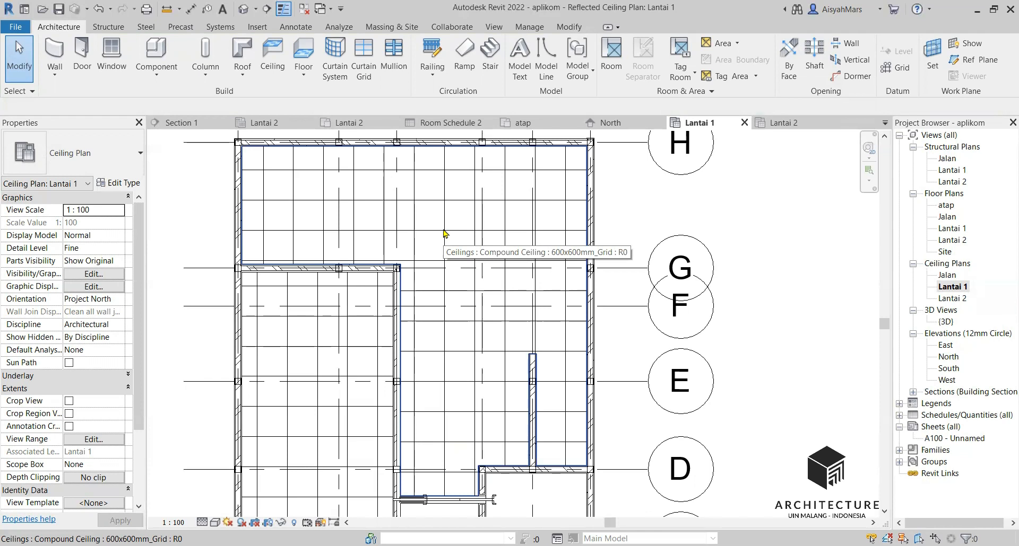
{"action": "key", "text": "Tab"}
{"action": "key", "text": "Tab"}
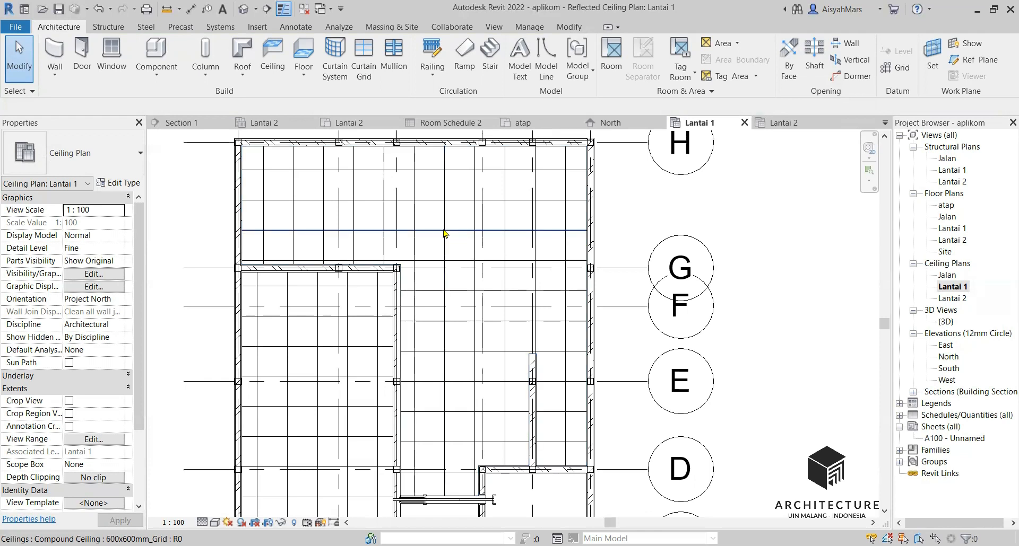
{"action": "key", "text": "Tab"}
{"action": "key", "text": "Tab"}
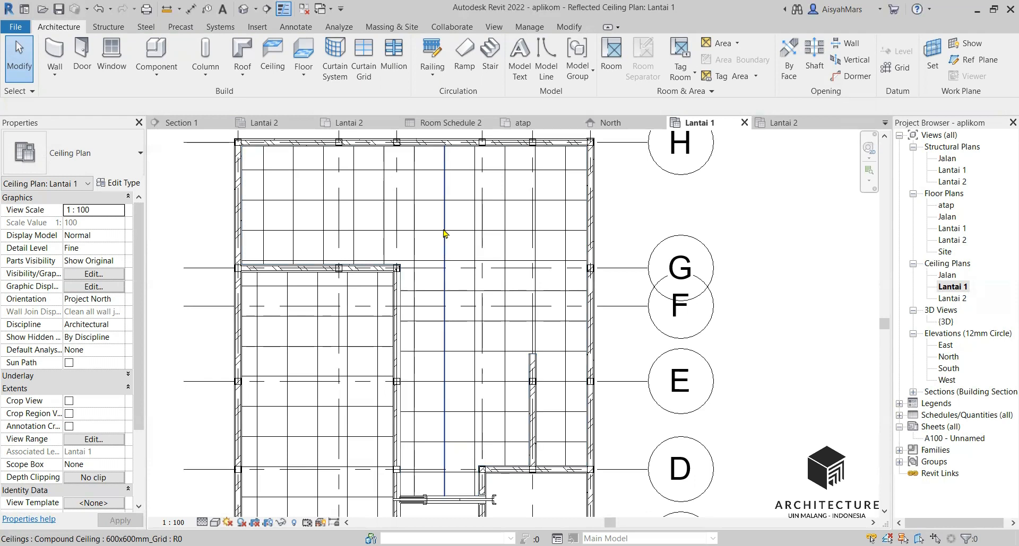
{"action": "key", "text": "Tab"}
{"action": "left_click", "coordinate": [445, 233]}
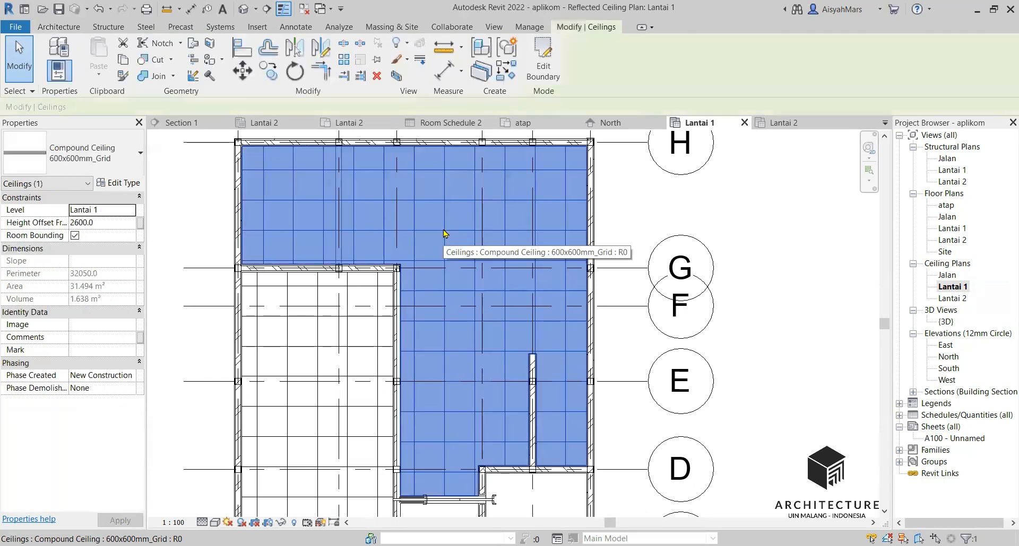
{"action": "key", "text": "Escape"}
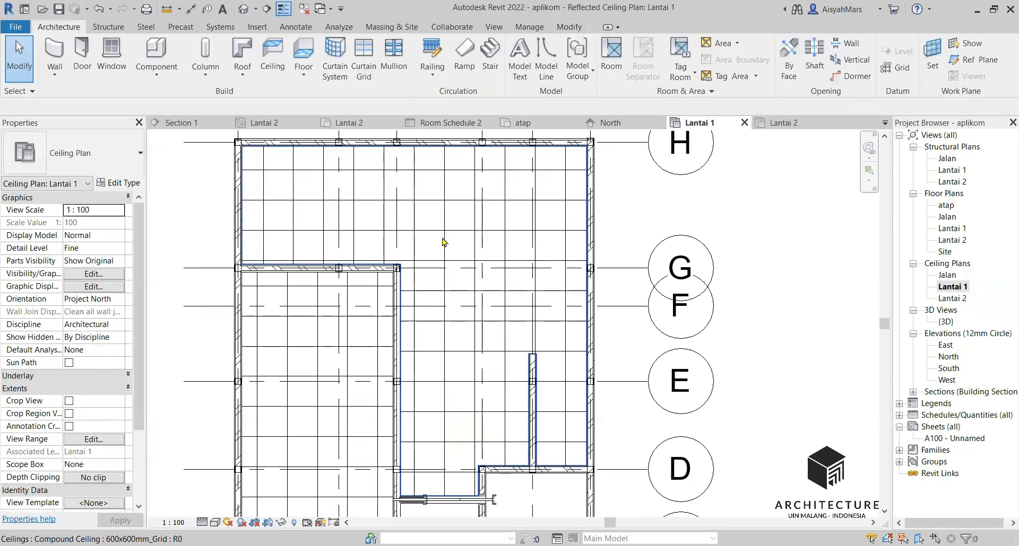
{"action": "left_click", "coordinate": [433, 228]}
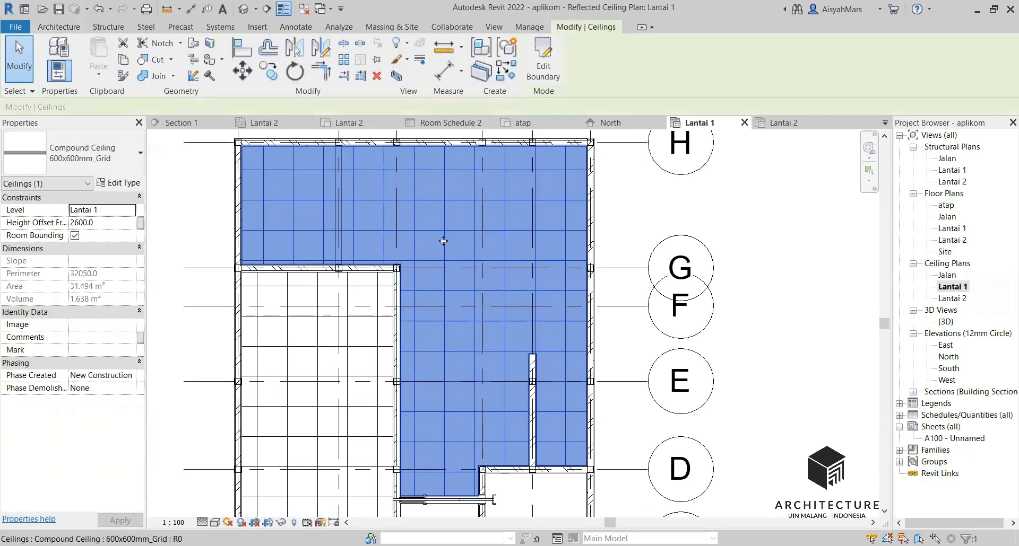
{"action": "key", "text": "Escape"}
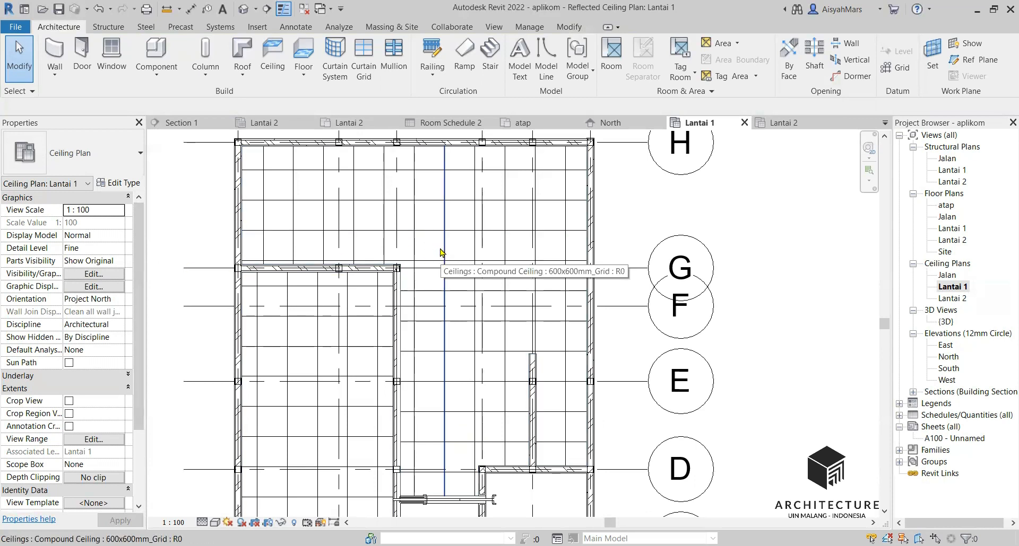
Step: Select a vertical grid line of the L-shaped ceiling and nudge it west by about one 600 mm tile
{"action": "left_click", "coordinate": [441, 252]}
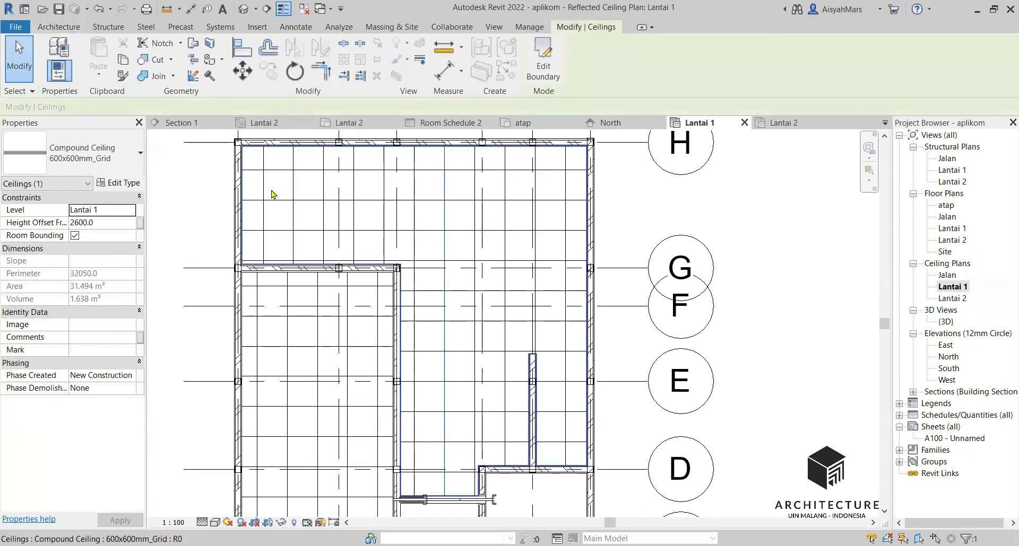
{"action": "key", "text": "Left"}
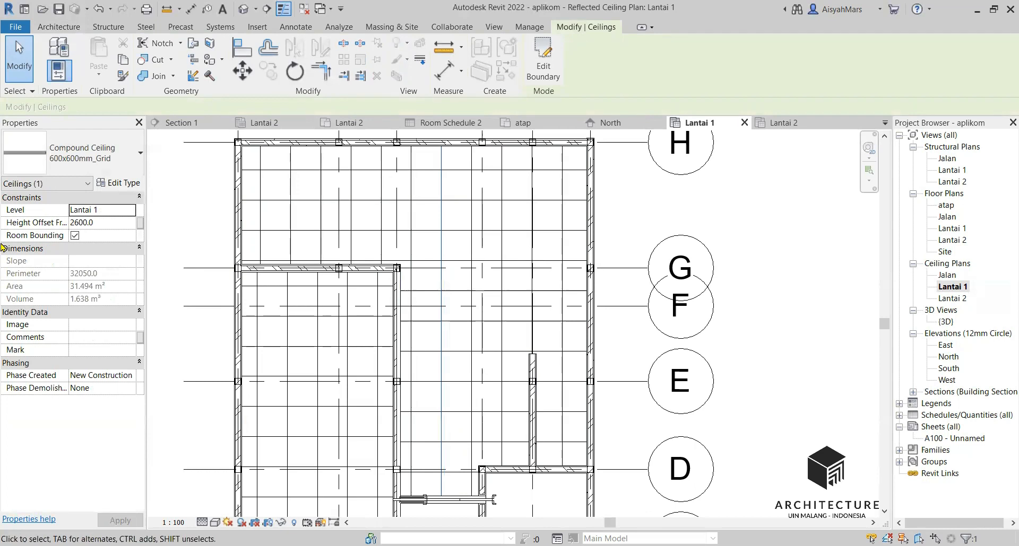
{"action": "key", "text": "Left"}
{"action": "key", "text": "Left"}
{"action": "key", "text": "Left"}
{"action": "key", "text": "Left"}
{"action": "key", "text": "Left"}
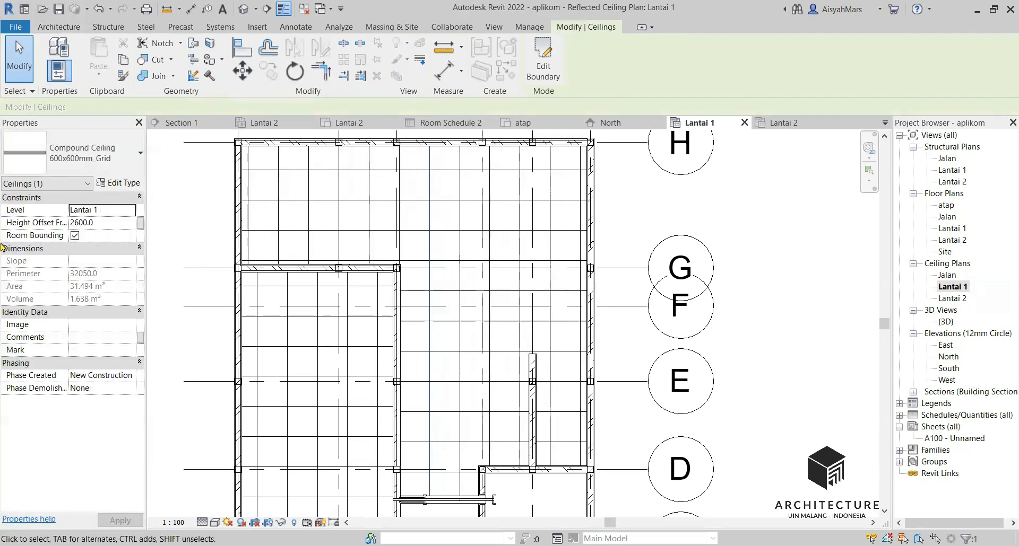
{"action": "key", "text": "Left"}
{"action": "key", "text": "Left"}
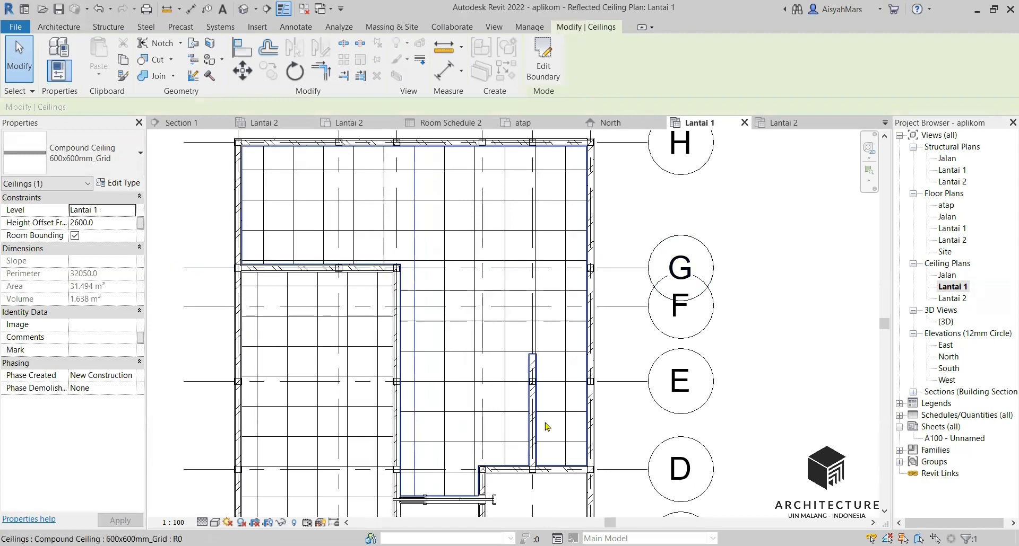
{"action": "scroll", "coordinate": [563, 491], "scroll_direction": "up", "scroll_amount": 1}
{"action": "scroll", "coordinate": [563, 490], "scroll_direction": "up", "scroll_amount": 2}
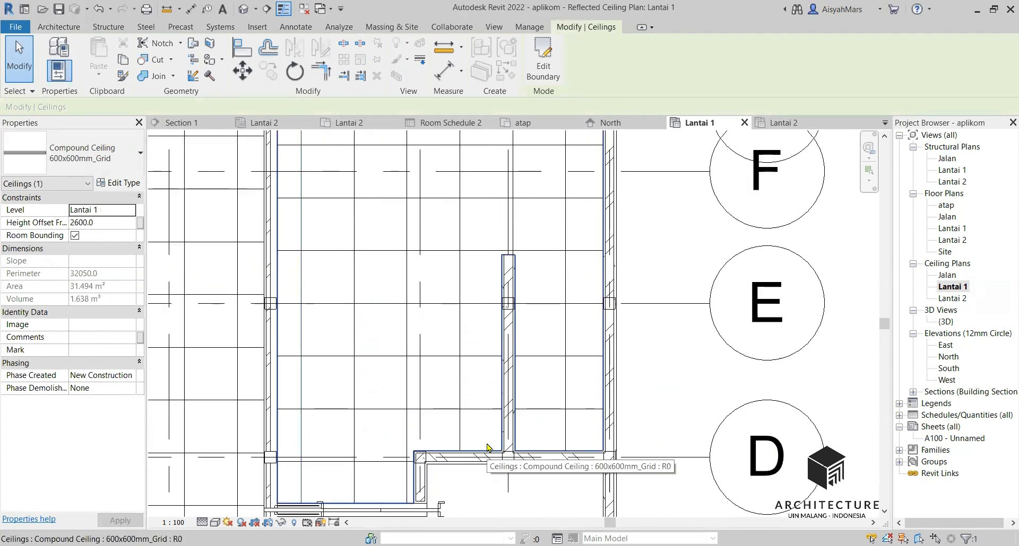
{"action": "key", "text": "Escape"}
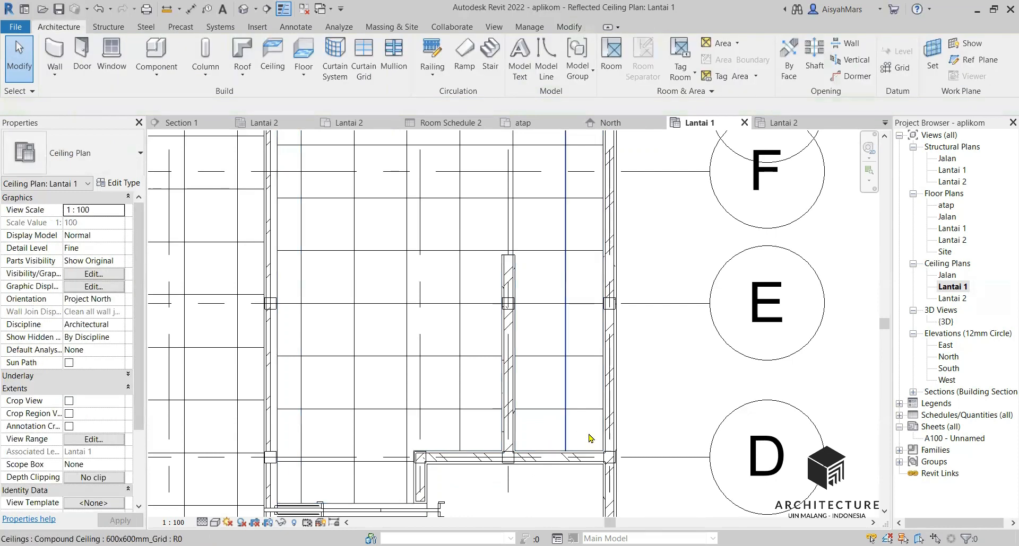
Step: Align a horizontal grid line of the L-shaped ceiling to the north face of the wall on grid D
{"action": "key", "text": "l"}
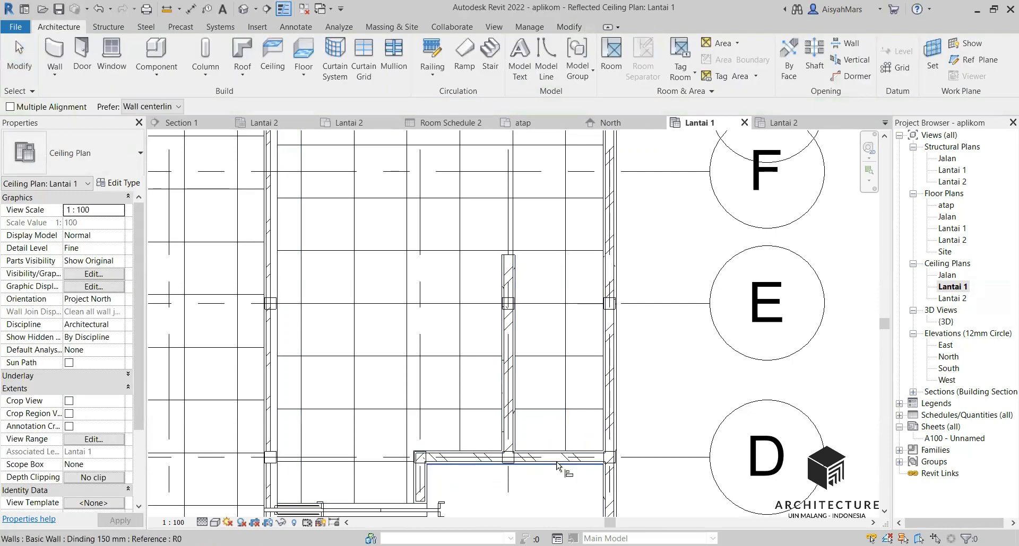
{"action": "left_click", "coordinate": [466, 452]}
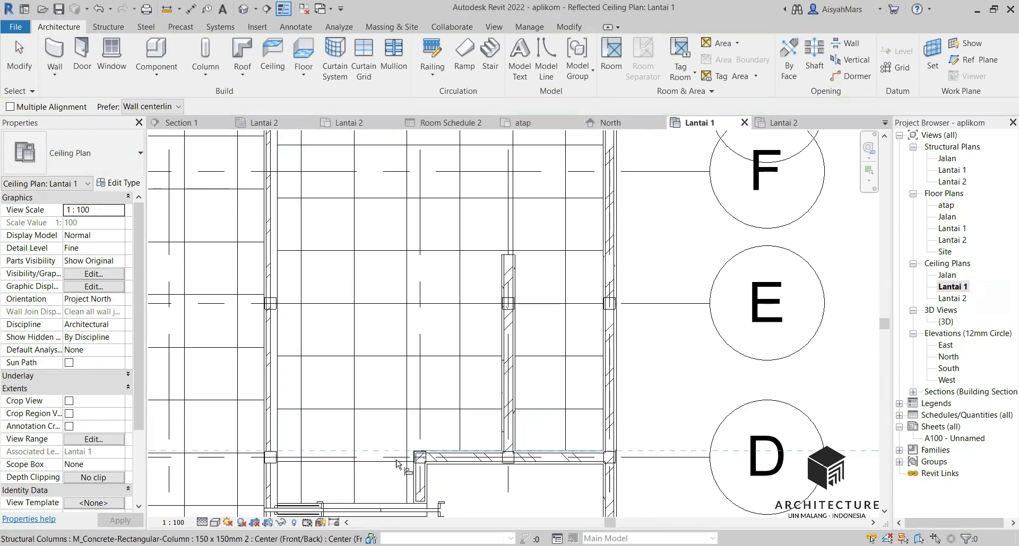
{"action": "left_click", "coordinate": [365, 469]}
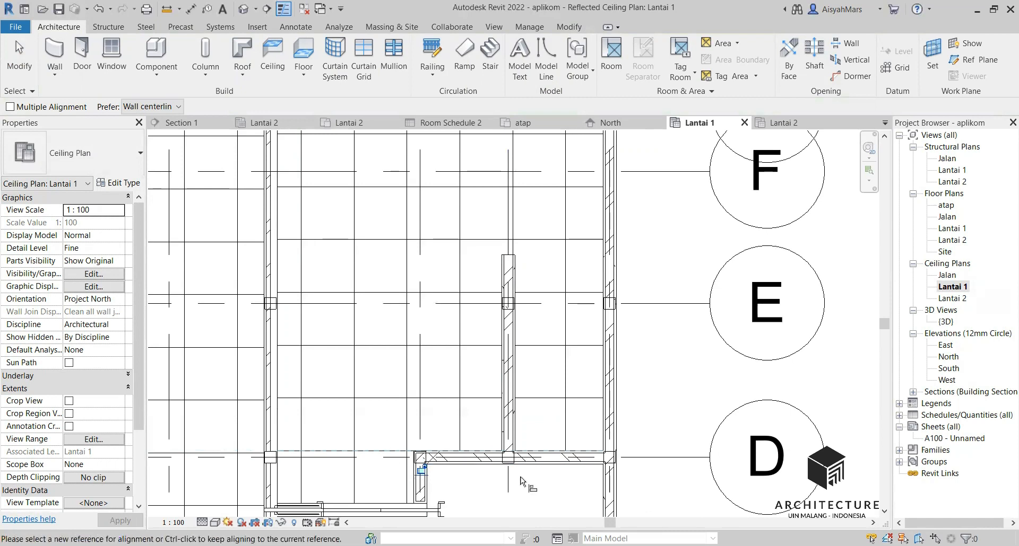
{"action": "scroll", "coordinate": [520, 480], "scroll_direction": "down", "scroll_amount": 2}
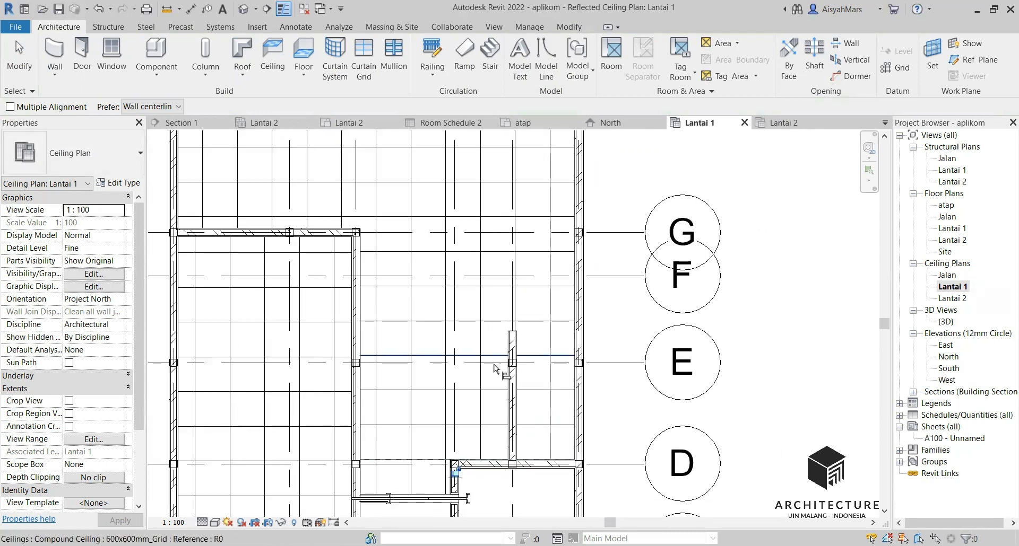
Step: Align a horizontal grid line of the west room's ceiling to the inner face of the room's north wall
{"action": "scroll", "coordinate": [491, 366], "scroll_direction": "up", "scroll_amount": 1}
{"action": "scroll", "coordinate": [339, 260], "scroll_direction": "up", "scroll_amount": 2}
{"action": "scroll", "coordinate": [364, 264], "scroll_direction": "up", "scroll_amount": 2}
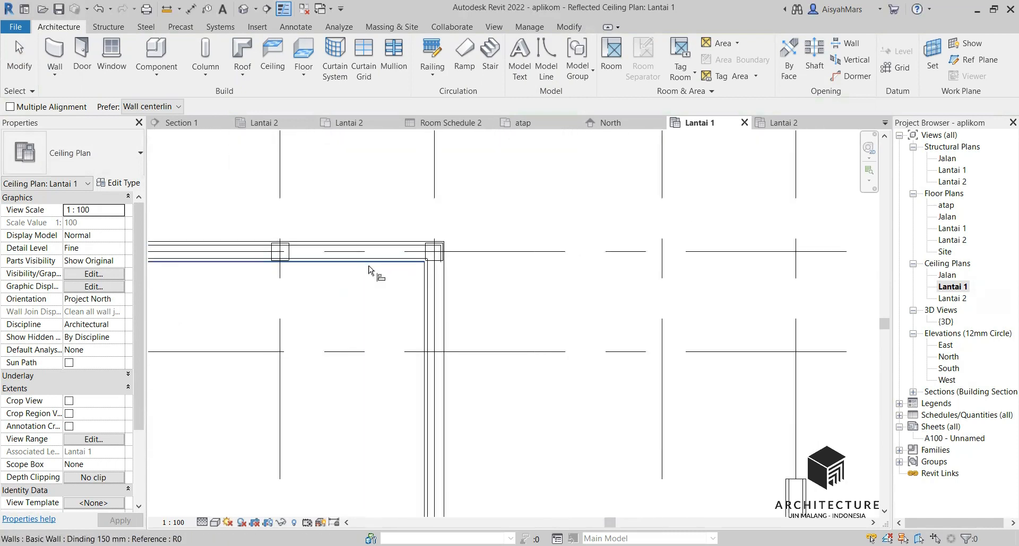
{"action": "left_click", "coordinate": [364, 263]}
{"action": "left_click", "coordinate": [364, 299]}
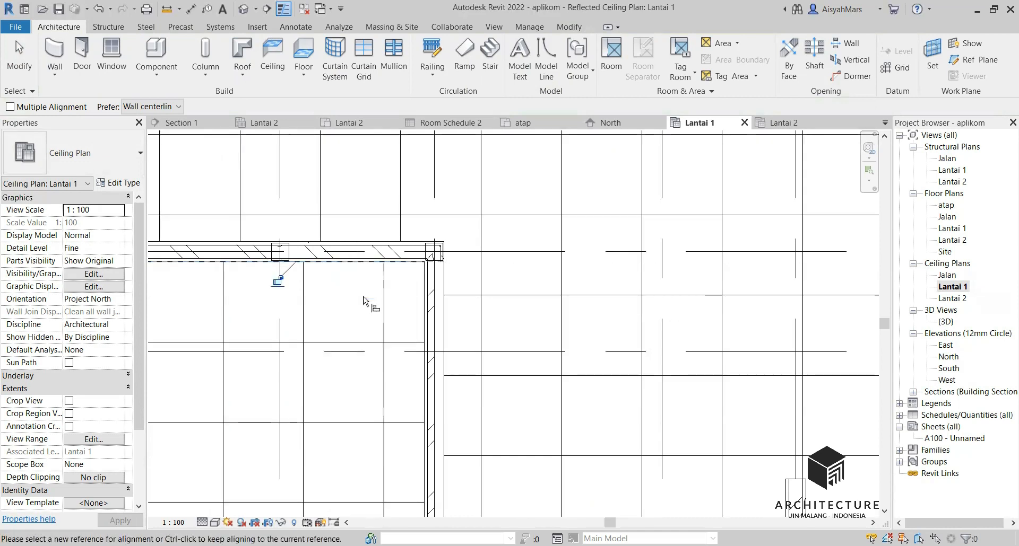
Step: Align a vertical grid line of the west room's ceiling to the inner face of the room's east wall
{"action": "left_click", "coordinate": [424, 297]}
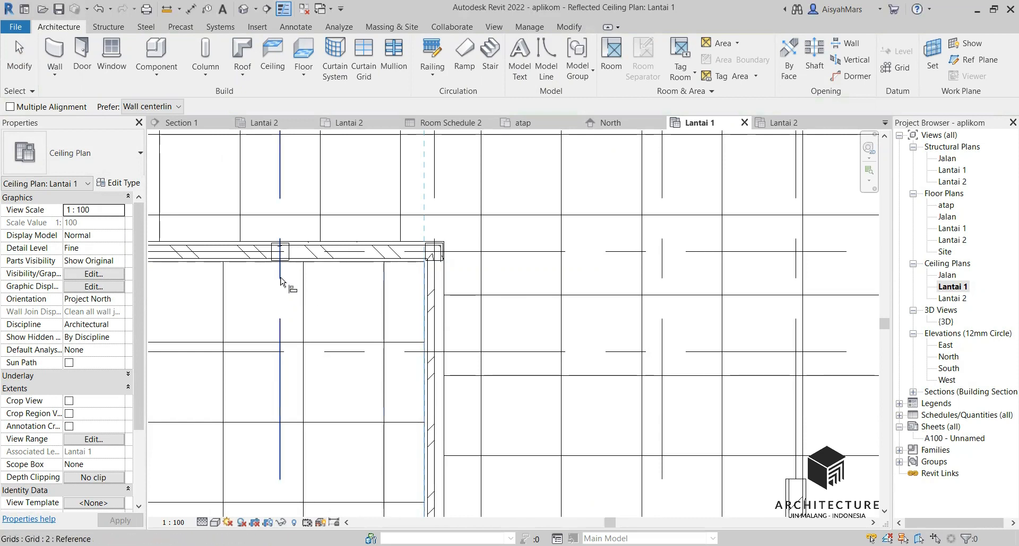
{"action": "left_click", "coordinate": [357, 298]}
{"action": "left_click", "coordinate": [388, 329]}
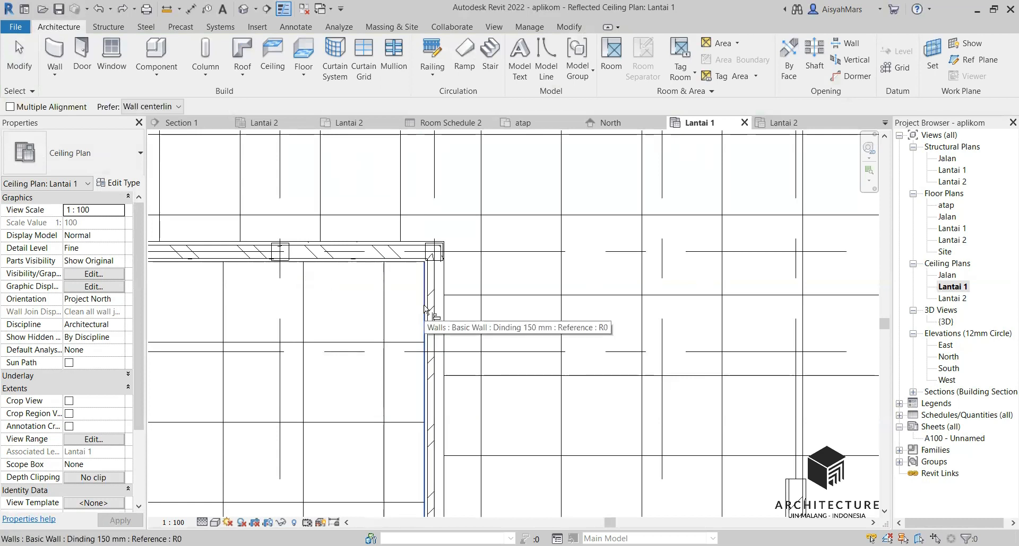
{"action": "left_click", "coordinate": [424, 308]}
{"action": "left_click", "coordinate": [389, 306]}
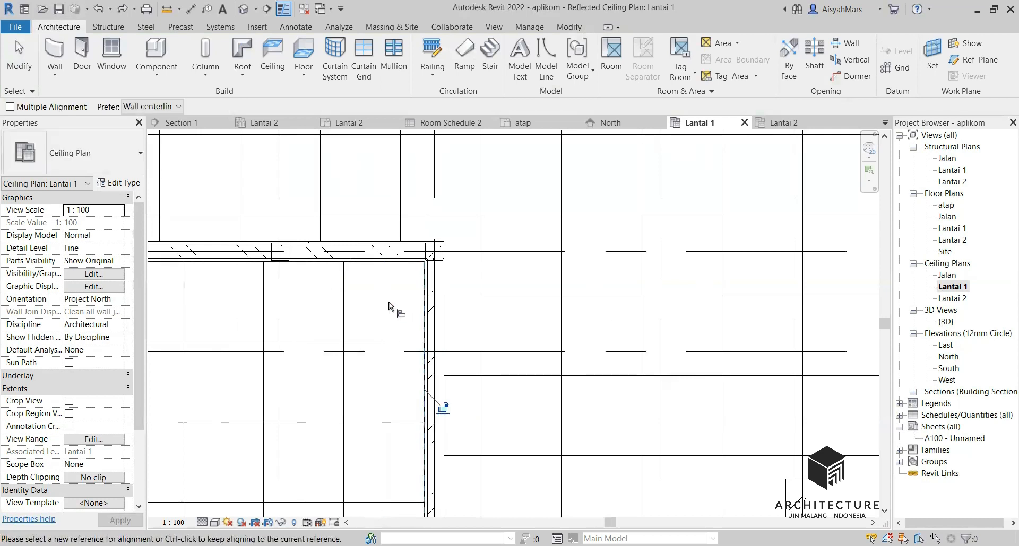
{"action": "scroll", "coordinate": [412, 333], "scroll_direction": "down", "scroll_amount": 4}
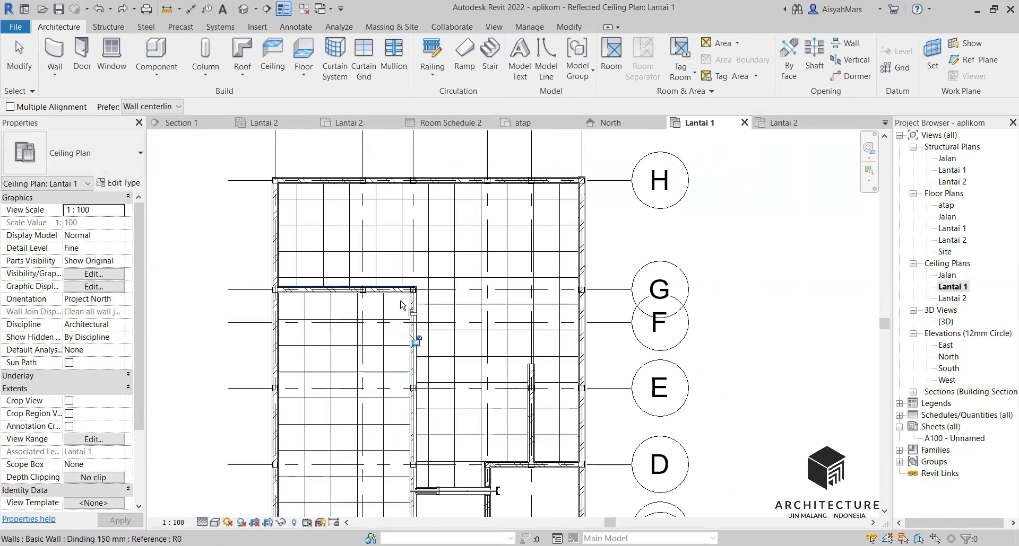
{"action": "key", "text": "Escape"}
{"action": "key", "text": "Escape"}
{"action": "scroll", "coordinate": [293, 307], "scroll_direction": "up", "scroll_amount": 2}
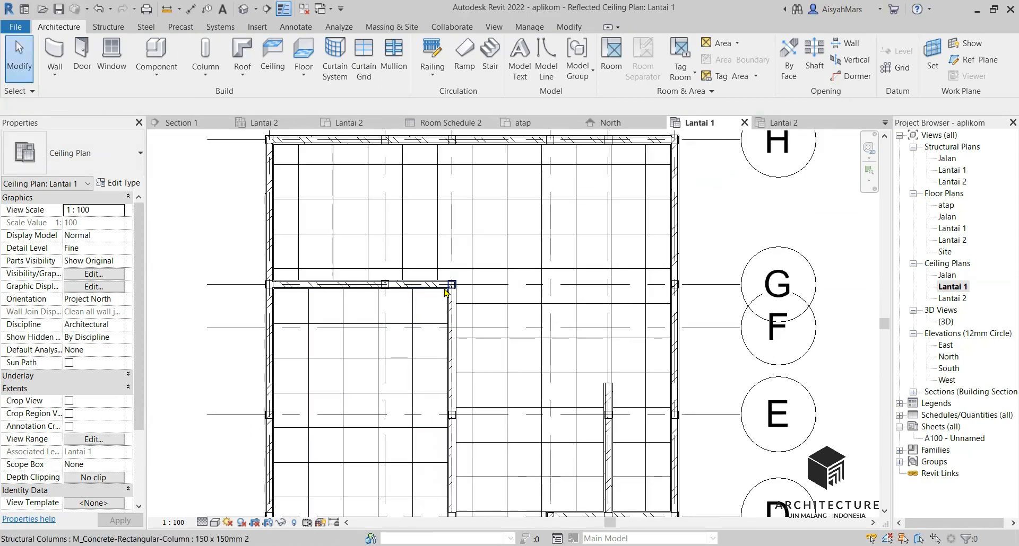
{"action": "scroll", "coordinate": [399, 299], "scroll_direction": "down", "scroll_amount": 2}
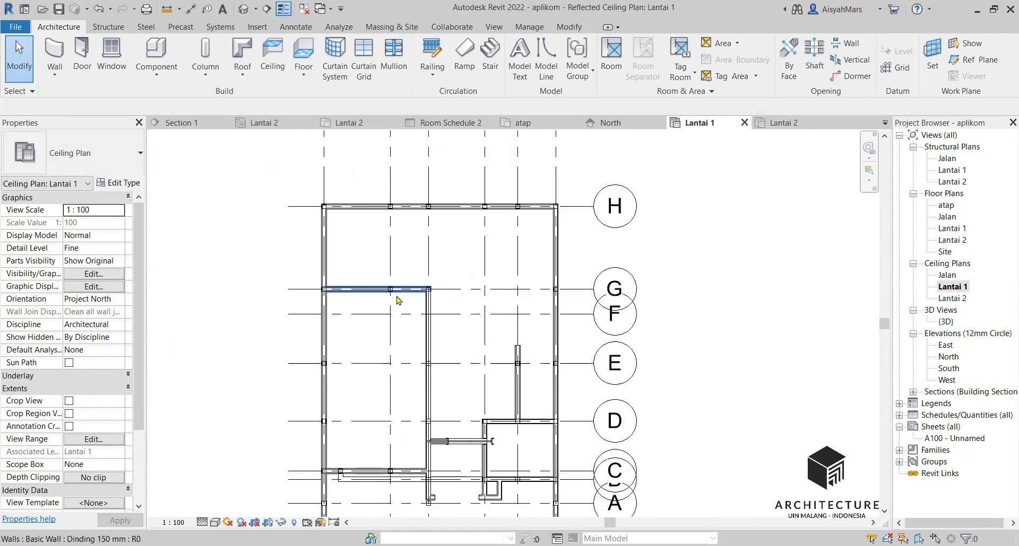
{"action": "scroll", "coordinate": [366, 485], "scroll_direction": "up", "scroll_amount": 3}
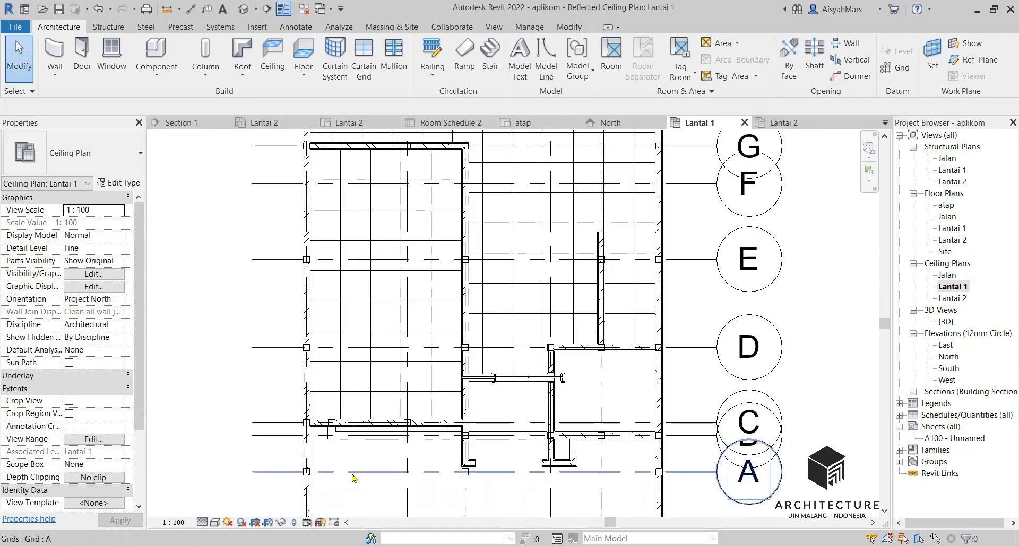
{"action": "scroll", "coordinate": [354, 480], "scroll_direction": "down", "scroll_amount": 4}
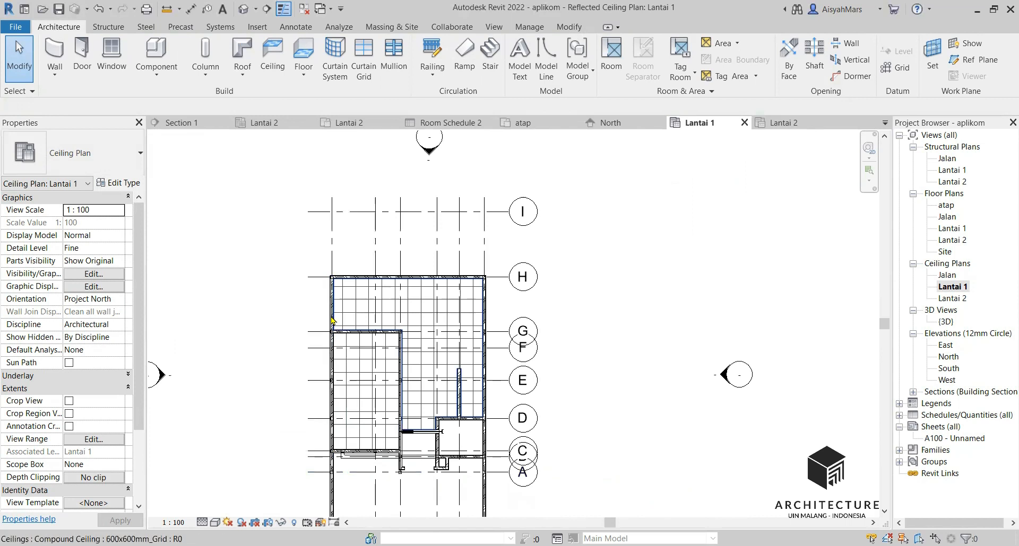
{"action": "scroll", "coordinate": [331, 321], "scroll_direction": "up", "scroll_amount": 3}
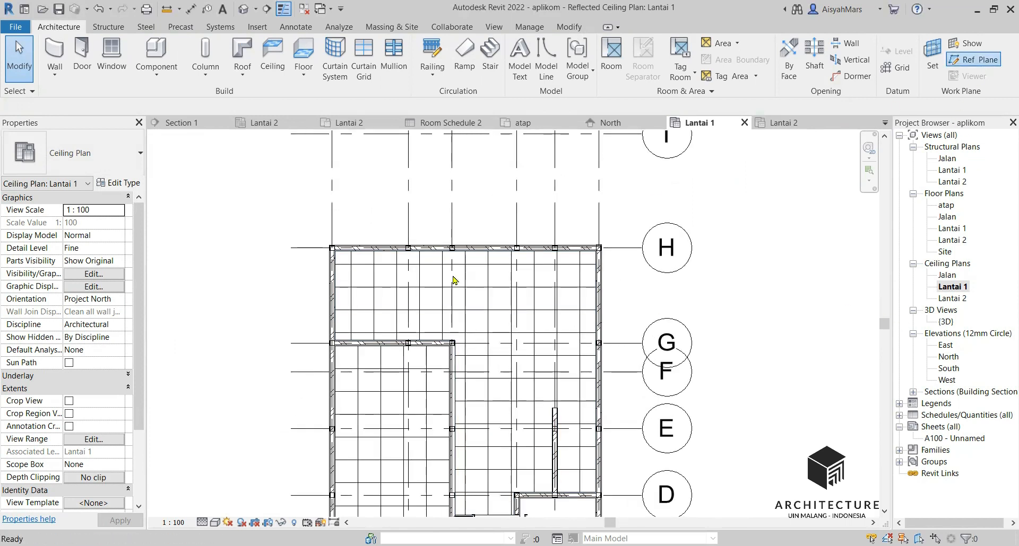
Step: Draw a vertical reference plane through the west room, about 1630 mm west of the east wall's centreline, extending past its north and south walls
{"action": "key", "text": "r"}
{"action": "key", "text": "p"}
{"action": "scroll", "coordinate": [378, 395], "scroll_direction": "up", "scroll_amount": 2}
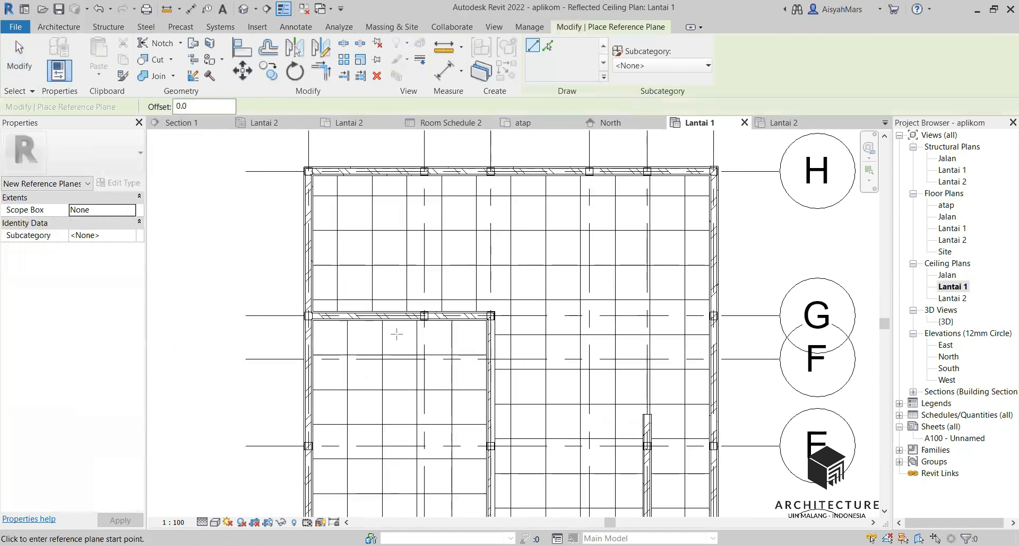
{"action": "left_click", "coordinate": [396, 288]}
{"action": "scroll", "coordinate": [392, 286], "scroll_direction": "down", "scroll_amount": 1}
{"action": "scroll", "coordinate": [376, 268], "scroll_direction": "down", "scroll_amount": 2}
{"action": "left_click", "coordinate": [389, 477]}
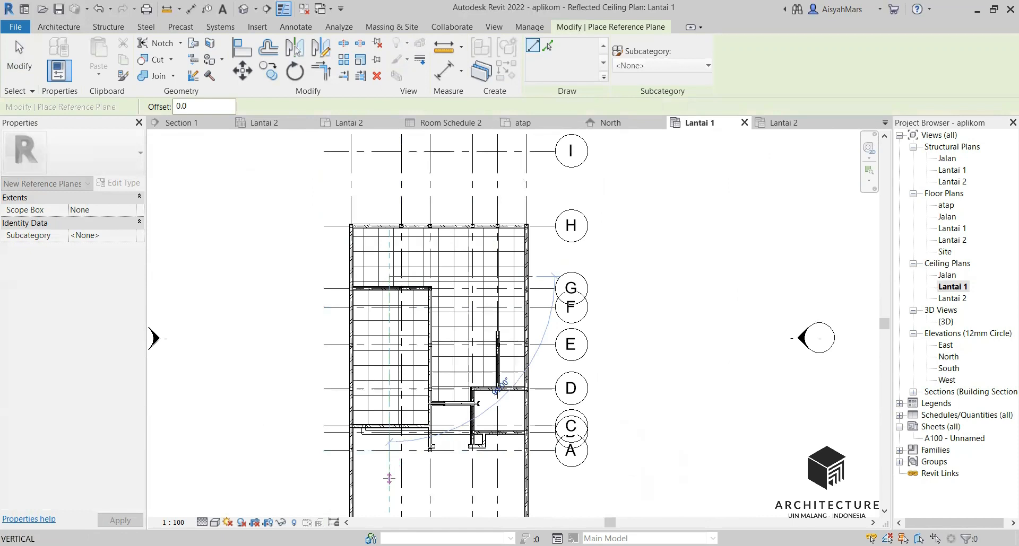
Step: Draw a horizontal reference plane across the west room, about 2890 mm south of the north wall's centreline
{"action": "scroll", "coordinate": [393, 326], "scroll_direction": "up", "scroll_amount": 2}
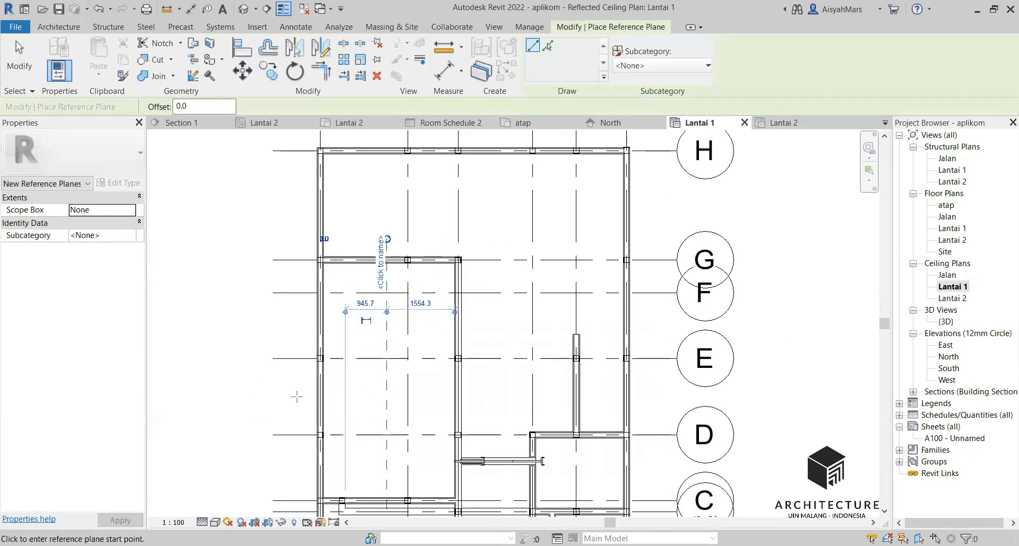
{"action": "left_click", "coordinate": [286, 387]}
{"action": "left_click", "coordinate": [457, 386]}
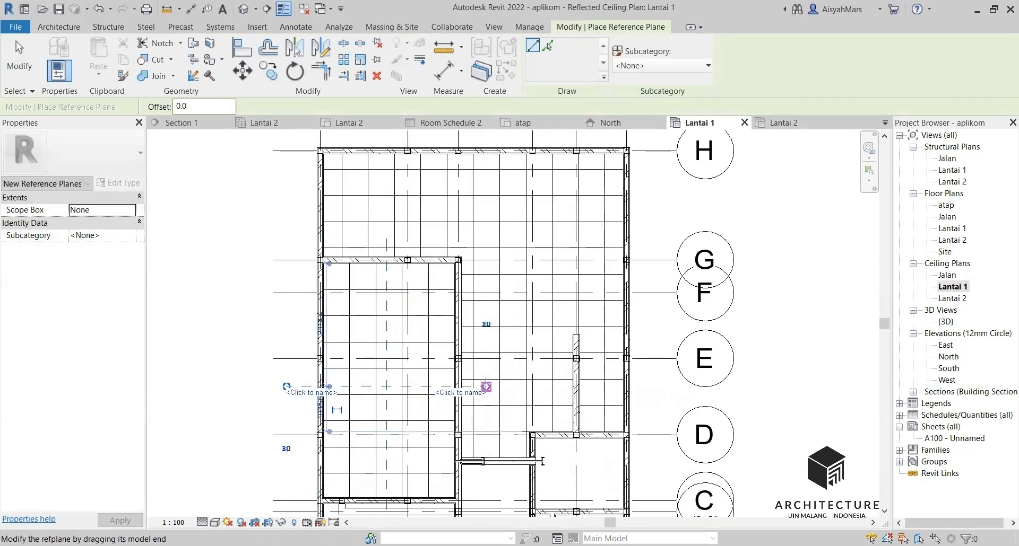
{"action": "scroll", "coordinate": [374, 384], "scroll_direction": "up", "scroll_amount": 2}
{"action": "key", "text": "Escape"}
{"action": "key", "text": "Escape"}
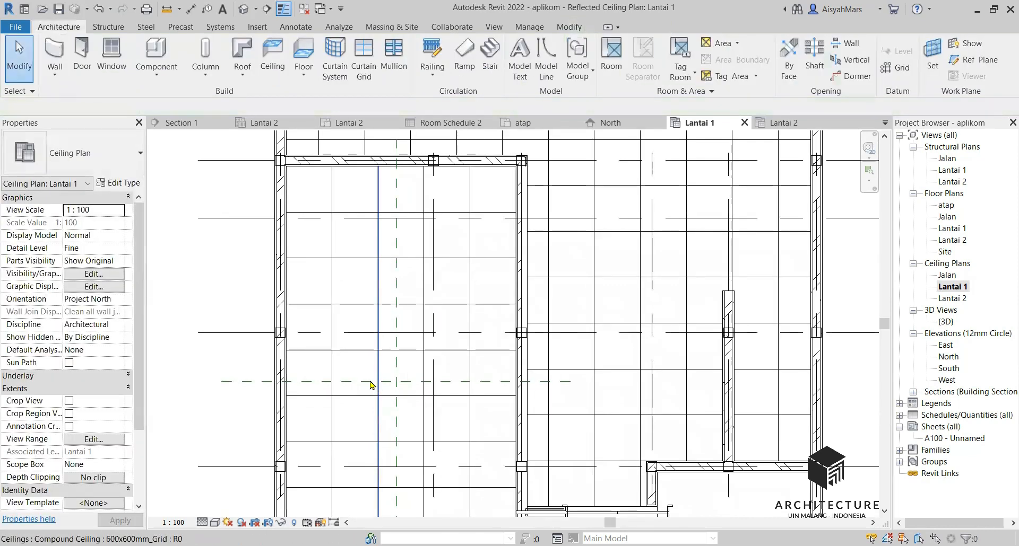
{"action": "left_click", "coordinate": [393, 384]}
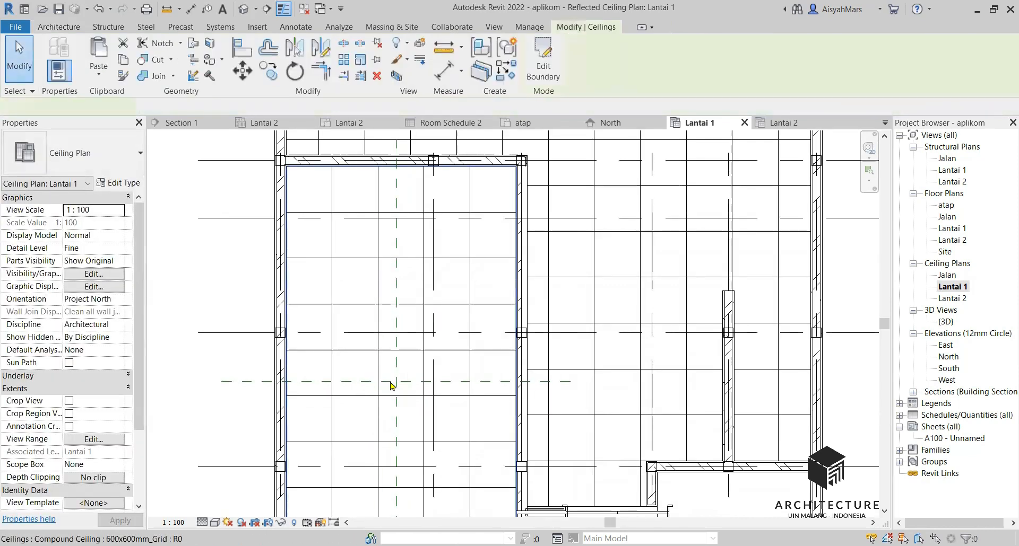
{"action": "key", "text": "Escape"}
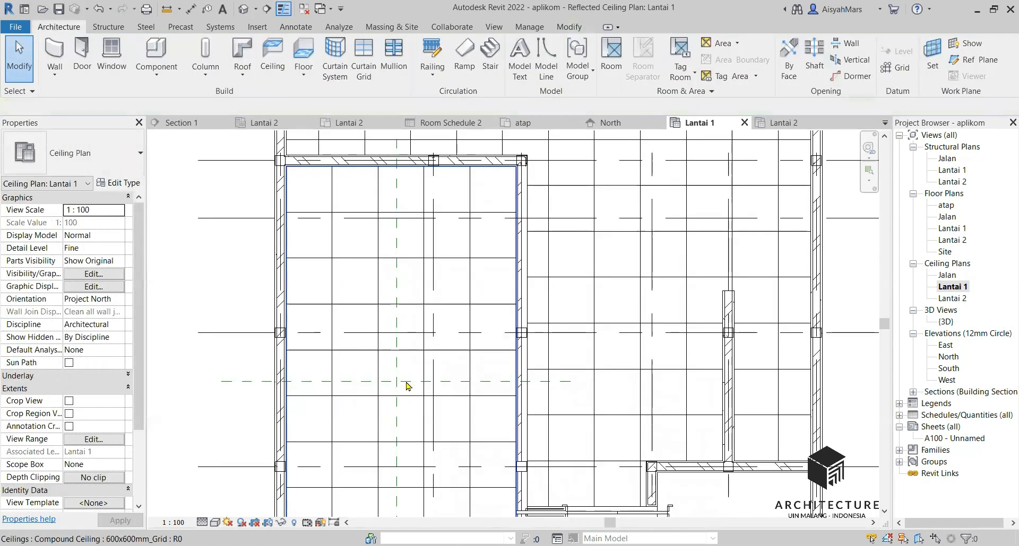
{"action": "key", "text": "Tab"}
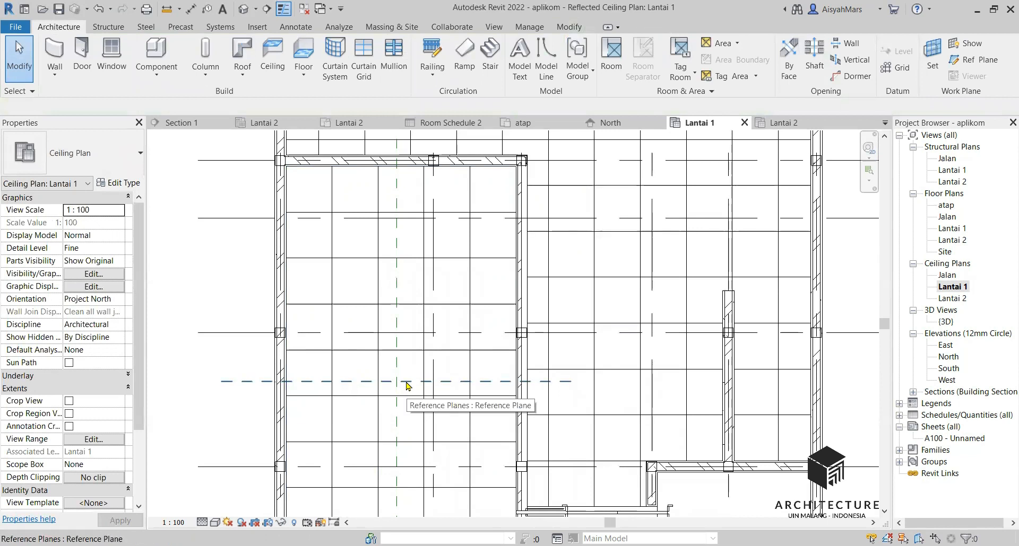
{"action": "left_click", "coordinate": [408, 386]}
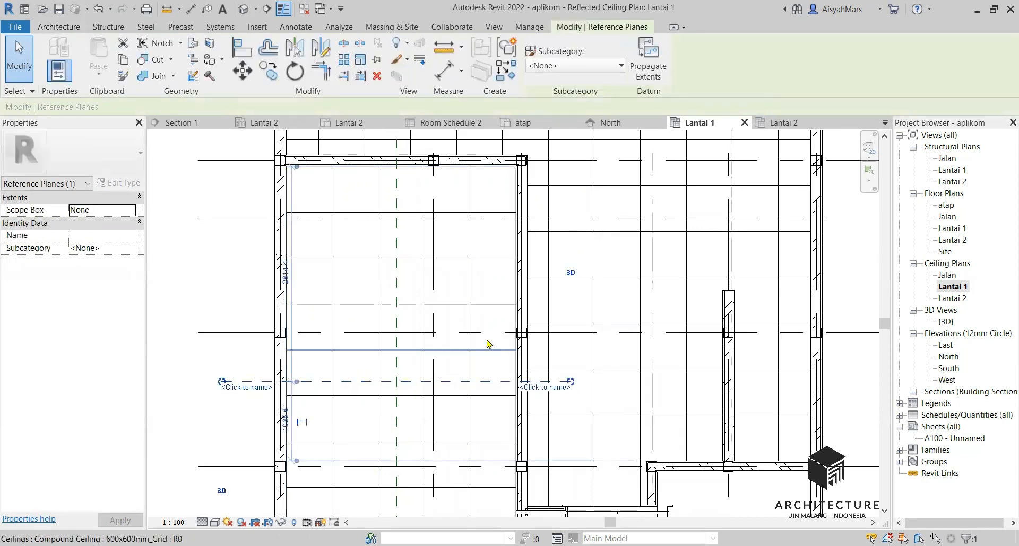
{"action": "key", "text": "Escape"}
Step: Dimension from the west room's north wall centreline through the horizontal reference plane to its south wall centreline, placing the string outside the west wall
{"action": "scroll", "coordinate": [336, 239], "scroll_direction": "down", "scroll_amount": 2}
{"action": "scroll", "coordinate": [417, 233], "scroll_direction": "up", "scroll_amount": 1}
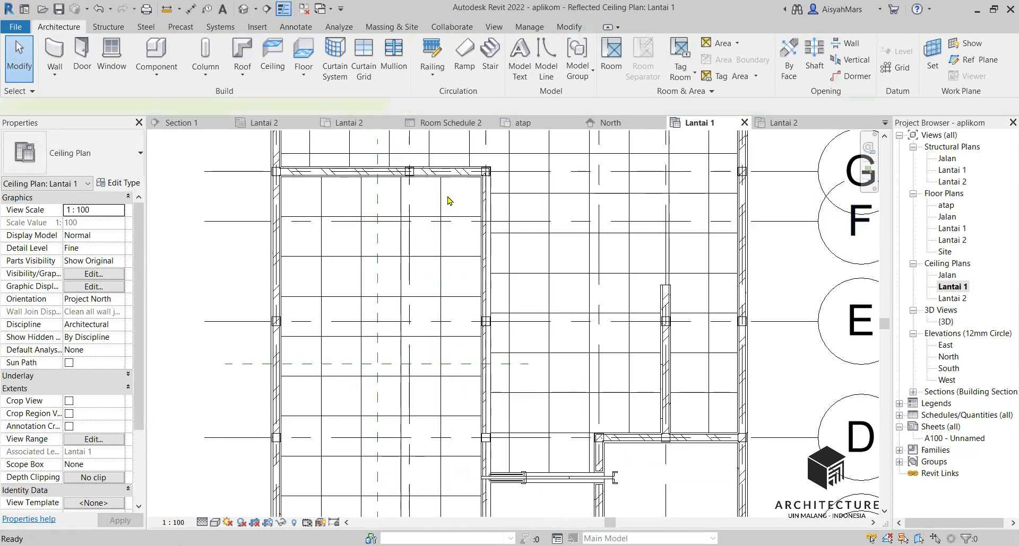
{"action": "key", "text": "d"}
{"action": "key", "text": "i"}
{"action": "scroll", "coordinate": [387, 178], "scroll_direction": "up", "scroll_amount": 2}
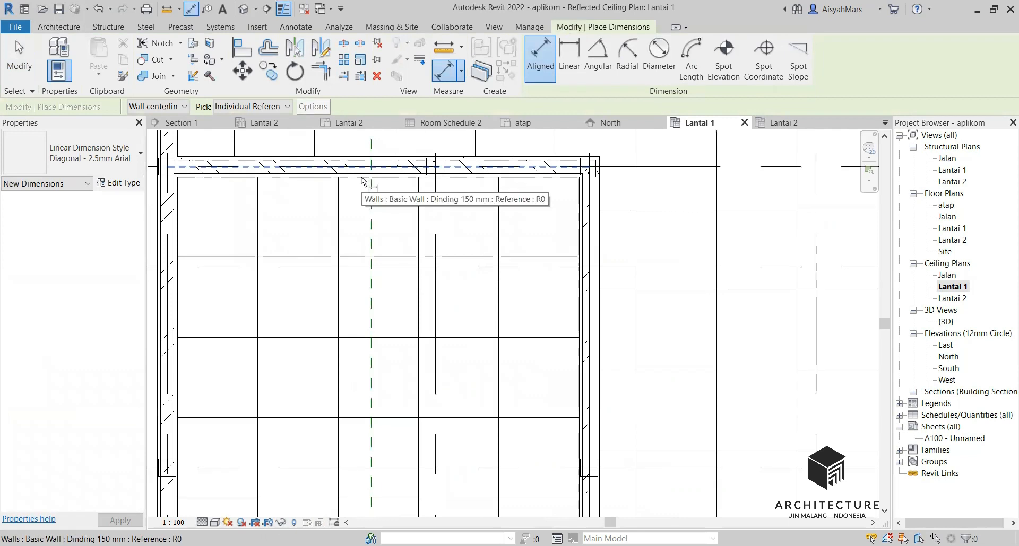
{"action": "left_click", "coordinate": [362, 181]}
{"action": "scroll", "coordinate": [361, 181], "scroll_direction": "down", "scroll_amount": 2}
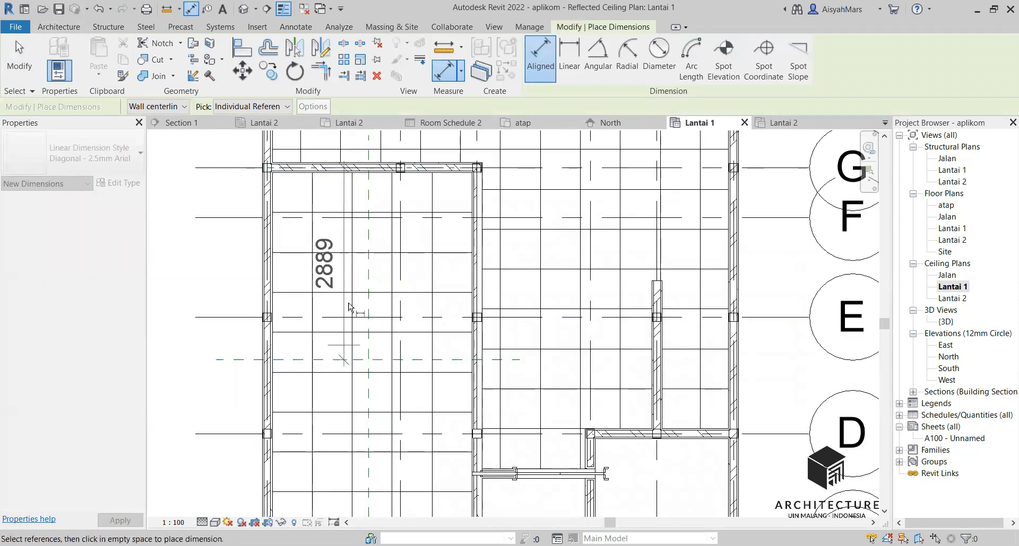
{"action": "scroll", "coordinate": [349, 307], "scroll_direction": "down", "scroll_amount": 2}
{"action": "scroll", "coordinate": [360, 415], "scroll_direction": "up", "scroll_amount": 5}
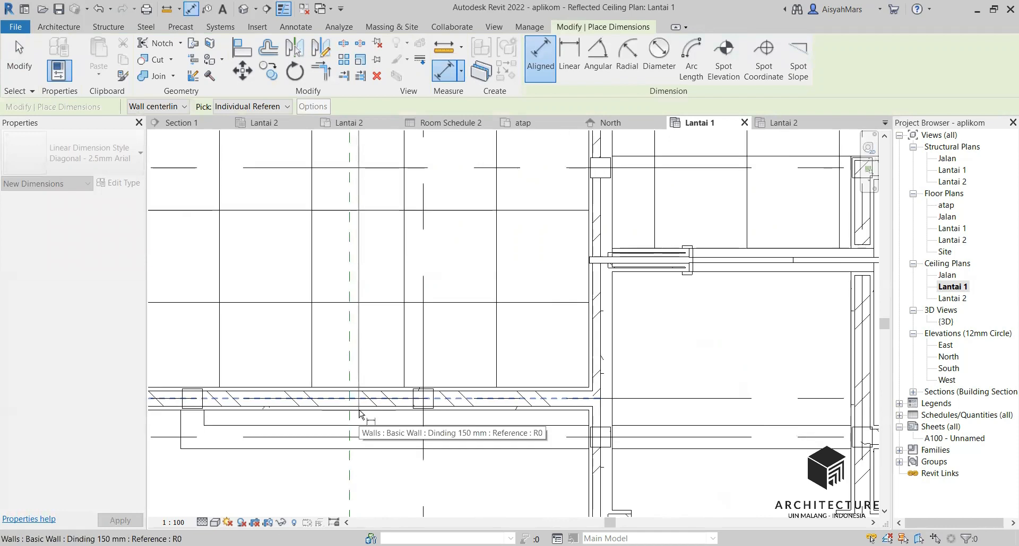
{"action": "left_click", "coordinate": [365, 404]}
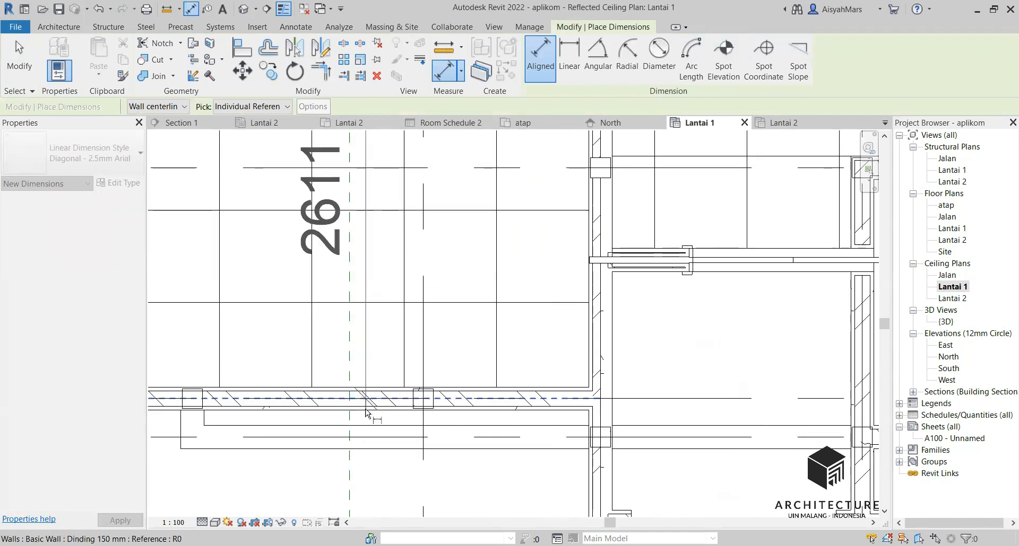
{"action": "scroll", "coordinate": [365, 403], "scroll_direction": "down", "scroll_amount": 3}
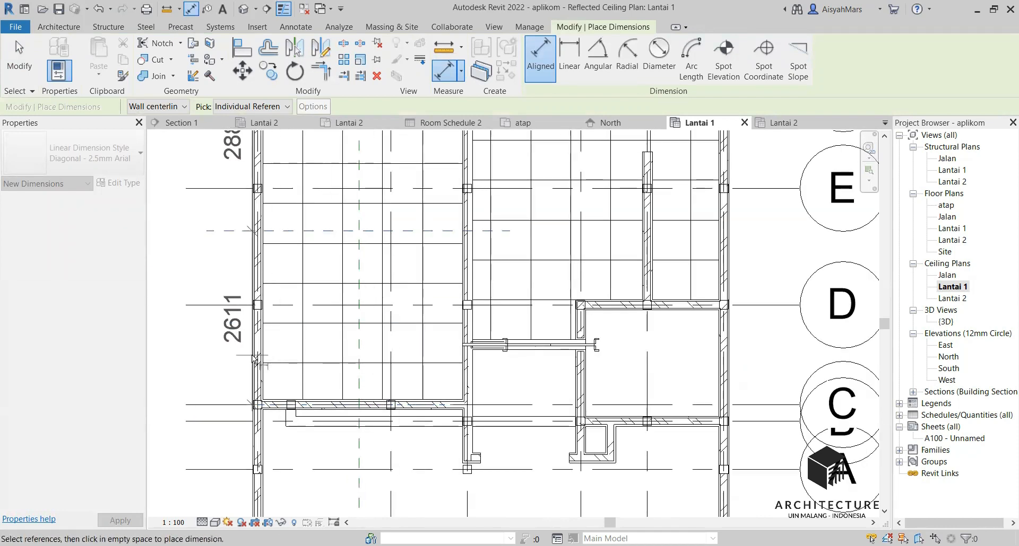
{"action": "left_click", "coordinate": [215, 361]}
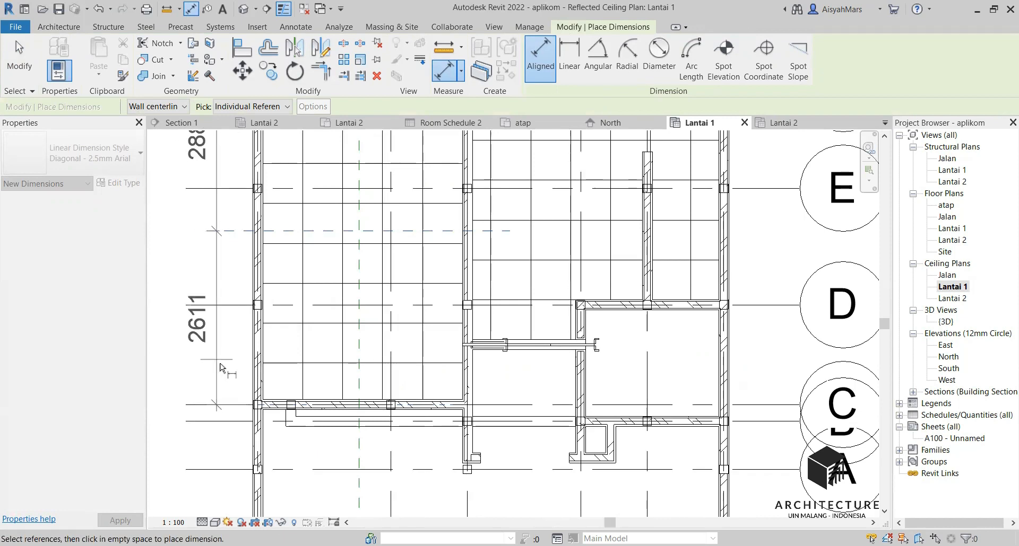
{"action": "scroll", "coordinate": [343, 440], "scroll_direction": "down", "scroll_amount": 2}
{"action": "key", "text": "Escape"}
{"action": "key", "text": "Escape"}
{"action": "scroll", "coordinate": [326, 337], "scroll_direction": "up", "scroll_amount": 2}
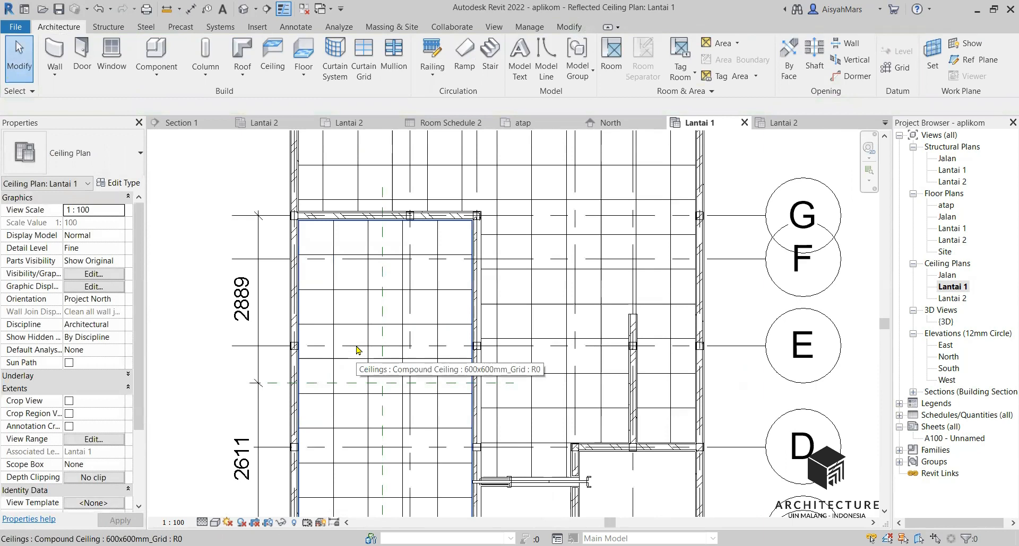
{"action": "key", "text": "Tab"}
{"action": "left_click", "coordinate": [357, 347]}
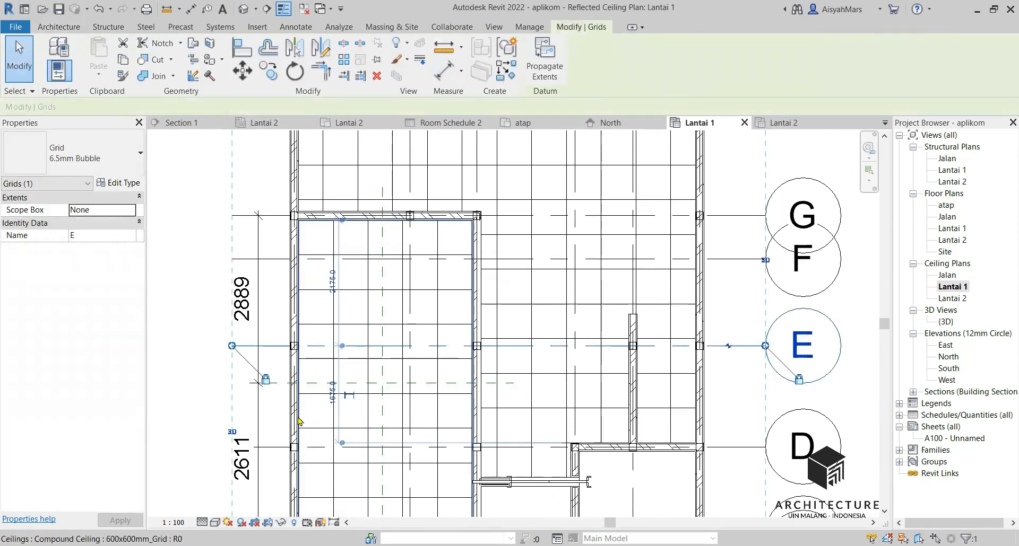
{"action": "scroll", "coordinate": [297, 418], "scroll_direction": "down", "scroll_amount": 1}
{"action": "scroll", "coordinate": [299, 418], "scroll_direction": "down", "scroll_amount": 1}
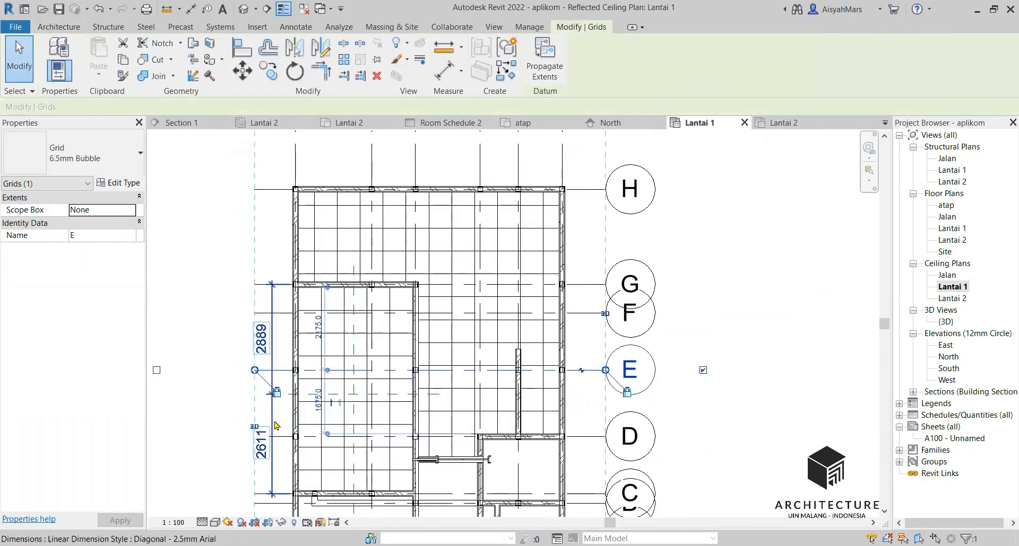
{"action": "scroll", "coordinate": [262, 351], "scroll_direction": "up", "scroll_amount": 1}
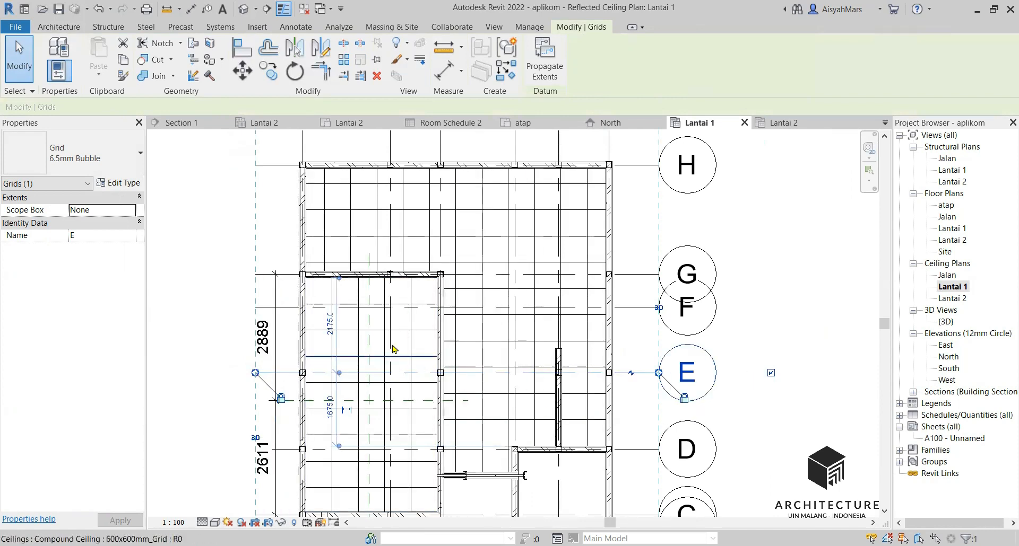
{"action": "scroll", "coordinate": [260, 374], "scroll_direction": "up", "scroll_amount": 1}
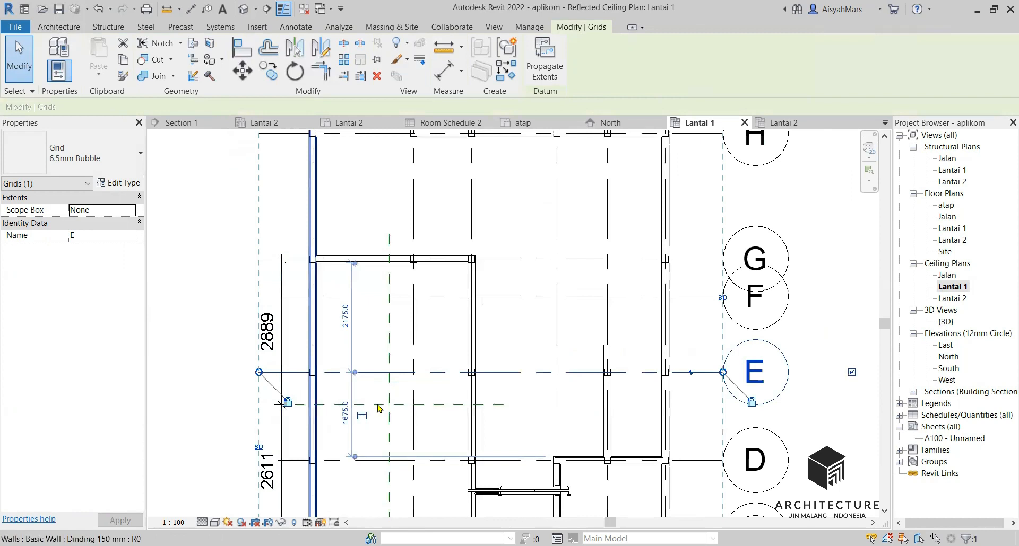
{"action": "key", "text": "Escape"}
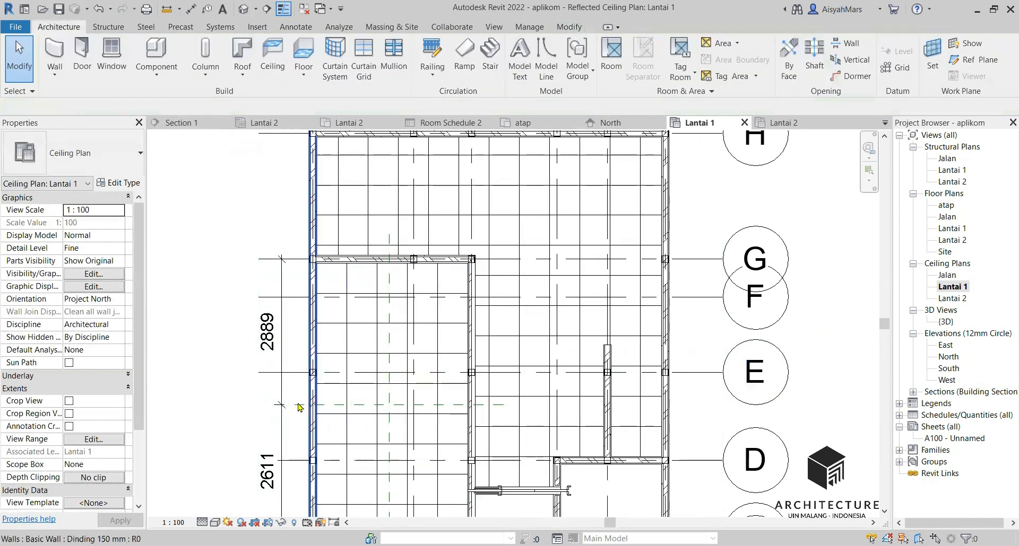
Step: Apply the EQ constraint to the north-south dimension string to centre the horizontal reference plane between the room's walls
{"action": "left_click", "coordinate": [294, 407]}
{"action": "scroll", "coordinate": [358, 365], "scroll_direction": "down", "scroll_amount": 2}
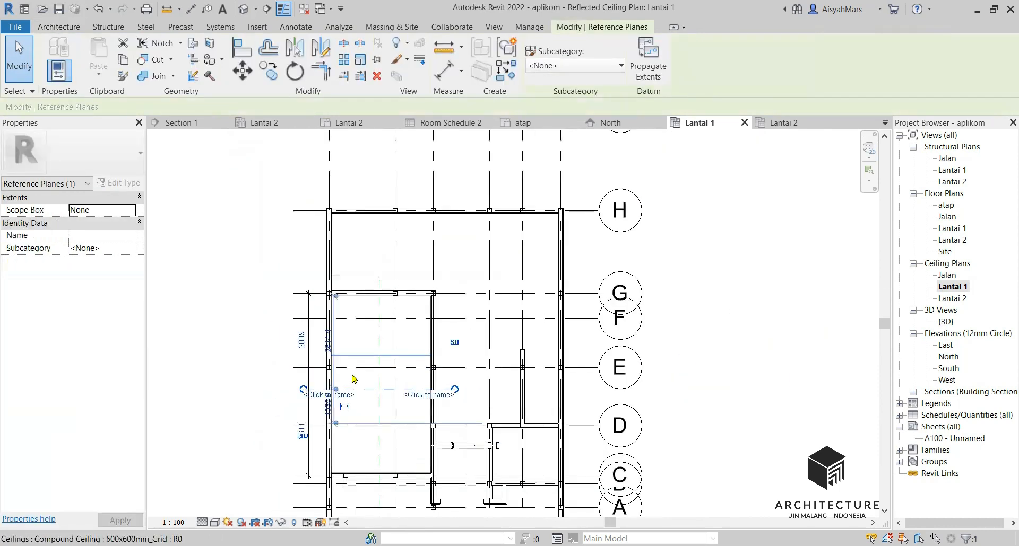
{"action": "scroll", "coordinate": [318, 416], "scroll_direction": "up", "scroll_amount": 2}
{"action": "key", "text": "Escape"}
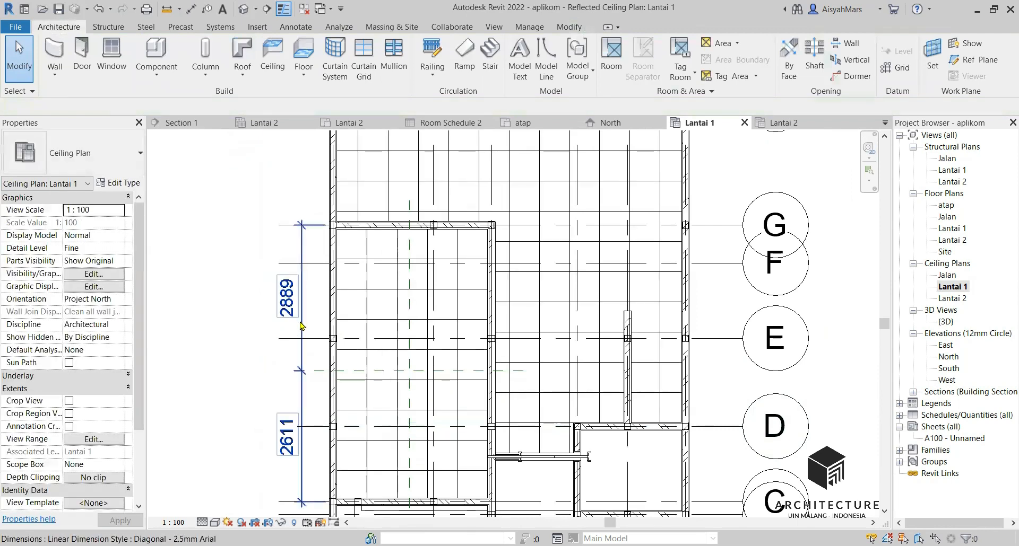
{"action": "left_click", "coordinate": [302, 324]}
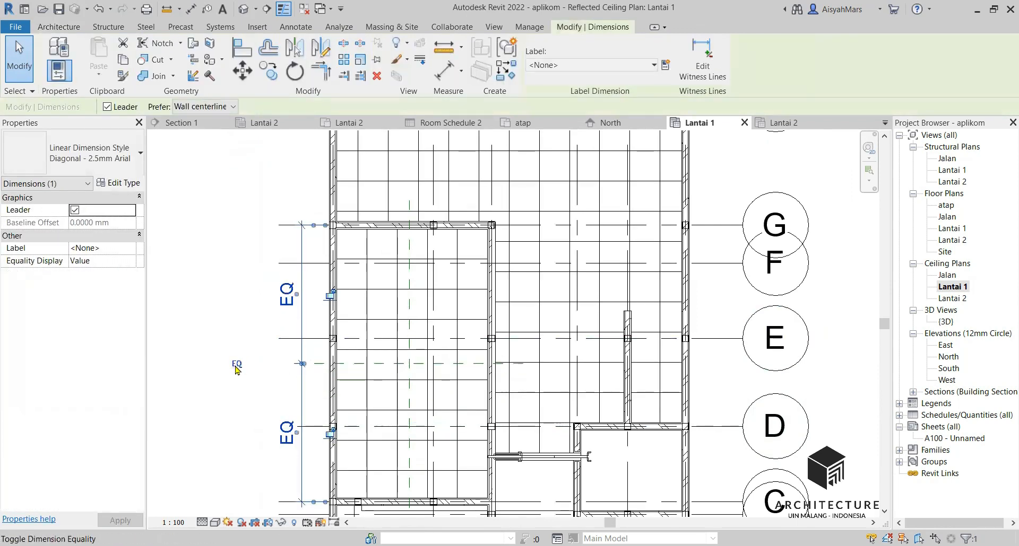
{"action": "key", "text": "Escape"}
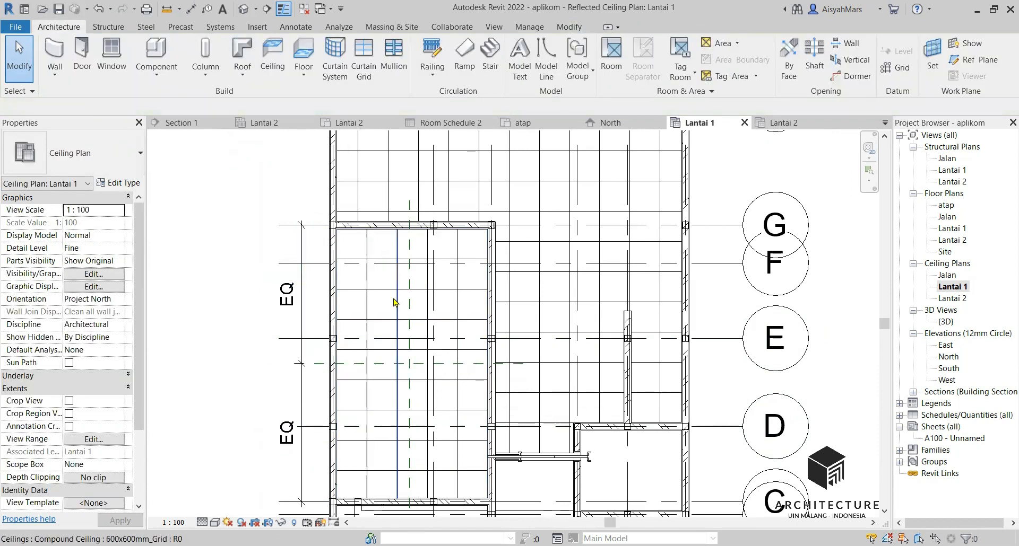
Step: Dimension from the west room's west wall through the vertical reference plane to its east wall, placing the string north of grid H
{"action": "key", "text": "d"}
{"action": "key", "text": "i"}
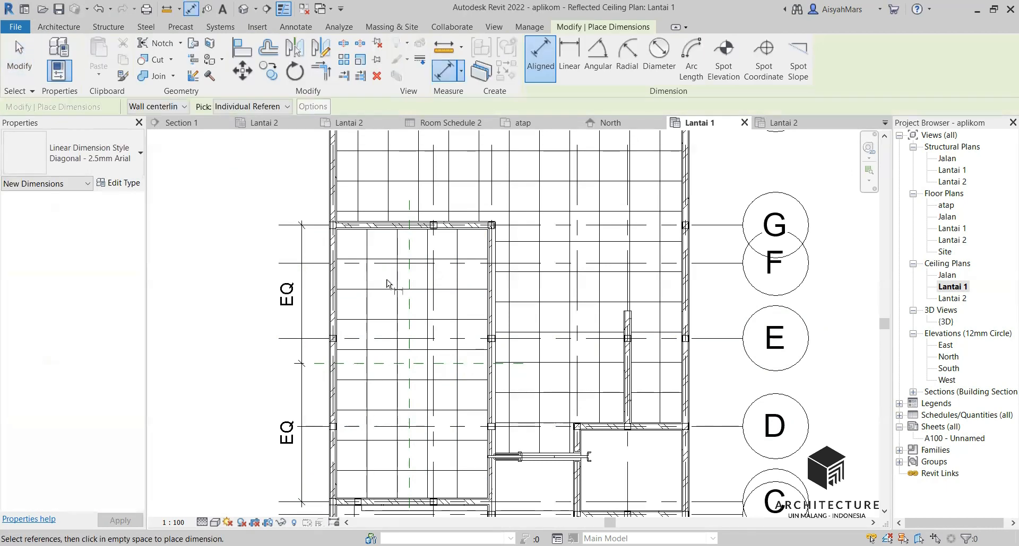
{"action": "scroll", "coordinate": [339, 276], "scroll_direction": "down", "scroll_amount": 2}
{"action": "left_click", "coordinate": [359, 294]}
{"action": "left_click", "coordinate": [416, 296]}
{"action": "left_click", "coordinate": [476, 281]}
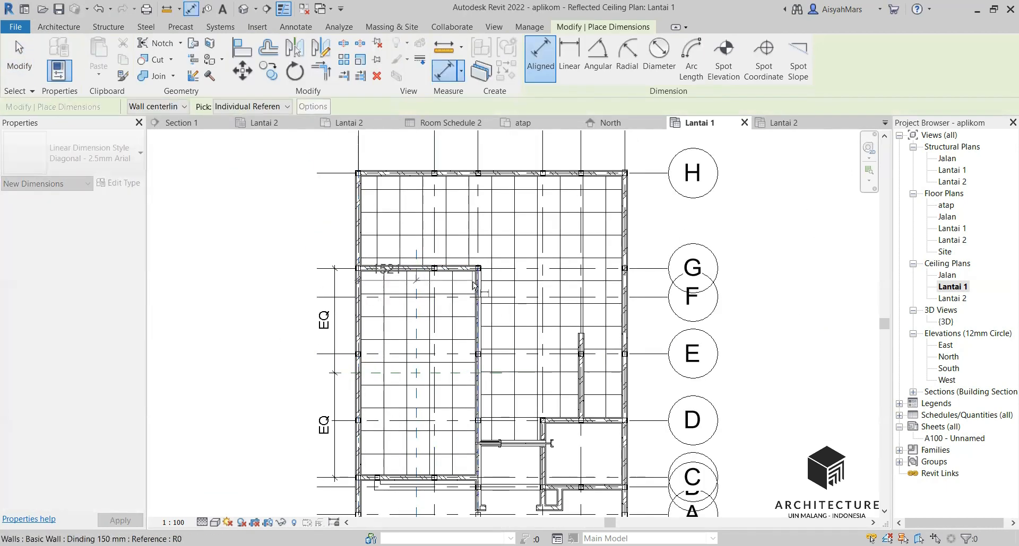
{"action": "left_click", "coordinate": [499, 160]}
{"action": "key", "text": "Escape"}
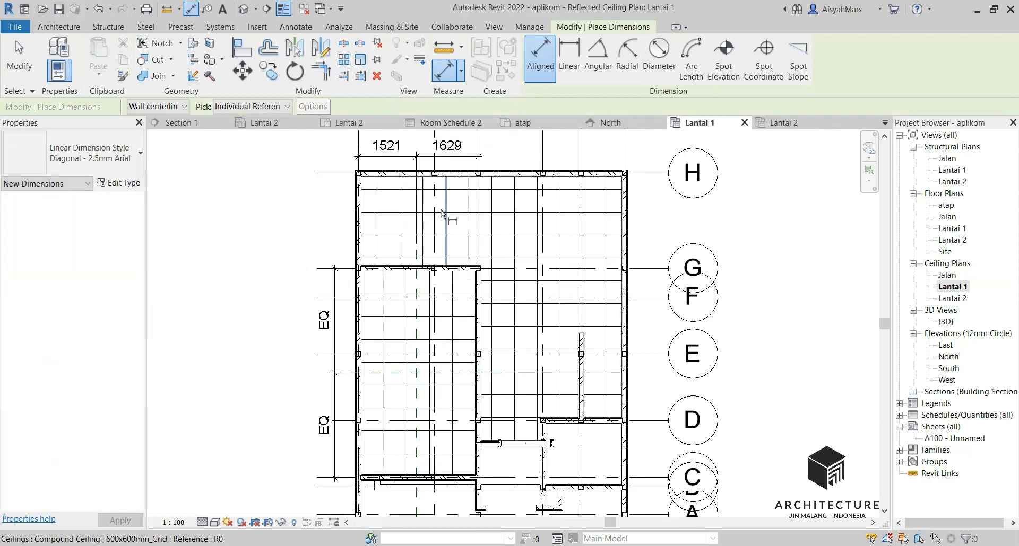
{"action": "scroll", "coordinate": [440, 213], "scroll_direction": "down", "scroll_amount": 2}
{"action": "key", "text": "Escape"}
Step: Apply the EQ constraint to the east-west dimension string to centre the vertical reference plane in the west room
{"action": "scroll", "coordinate": [423, 154], "scroll_direction": "up", "scroll_amount": 2}
{"action": "left_click", "coordinate": [450, 179]}
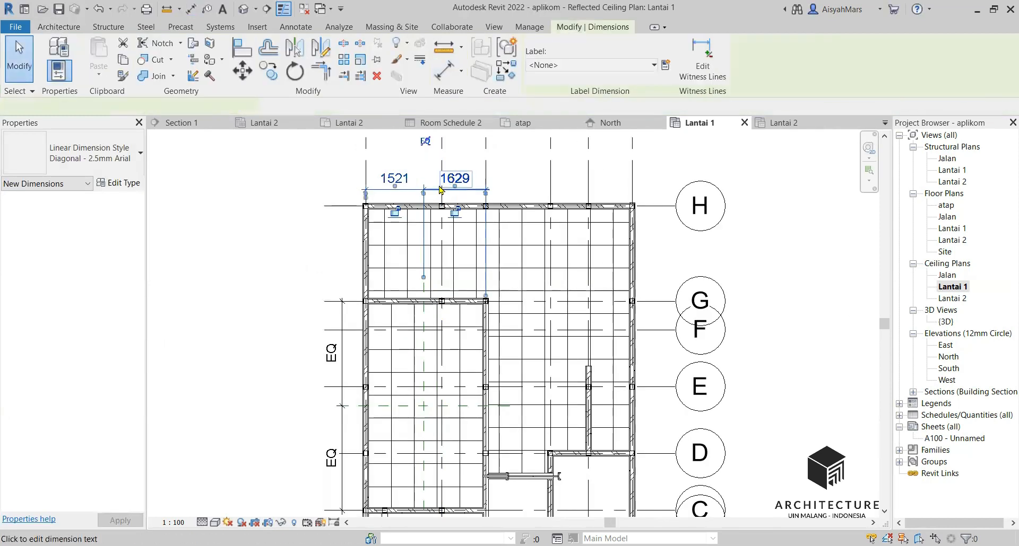
{"action": "left_click", "coordinate": [426, 148]}
{"action": "key", "text": "Escape"}
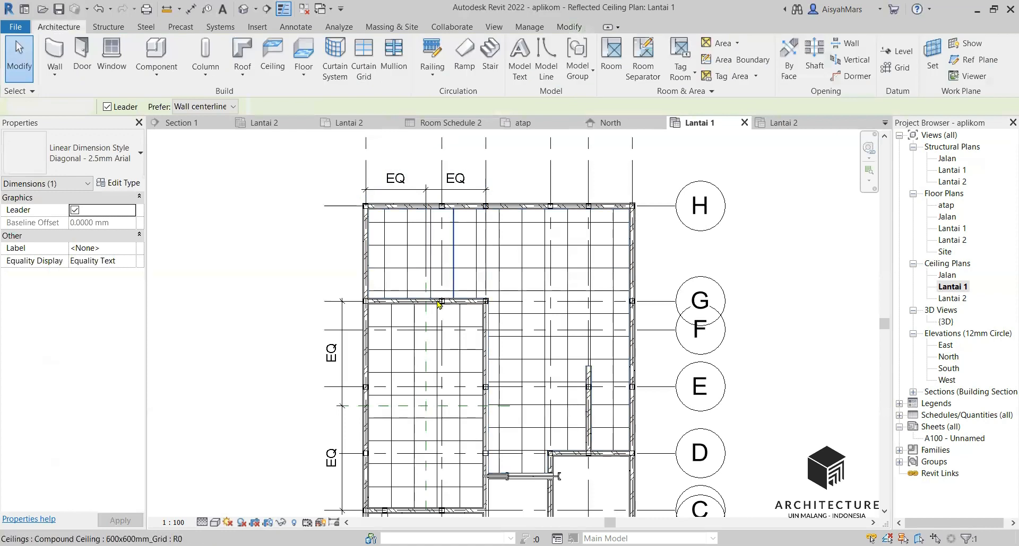
Step: Delete the north-south EQ dimension string beside the west wall, leaving its elements constrained
{"action": "scroll", "coordinate": [394, 418], "scroll_direction": "up", "scroll_amount": 1}
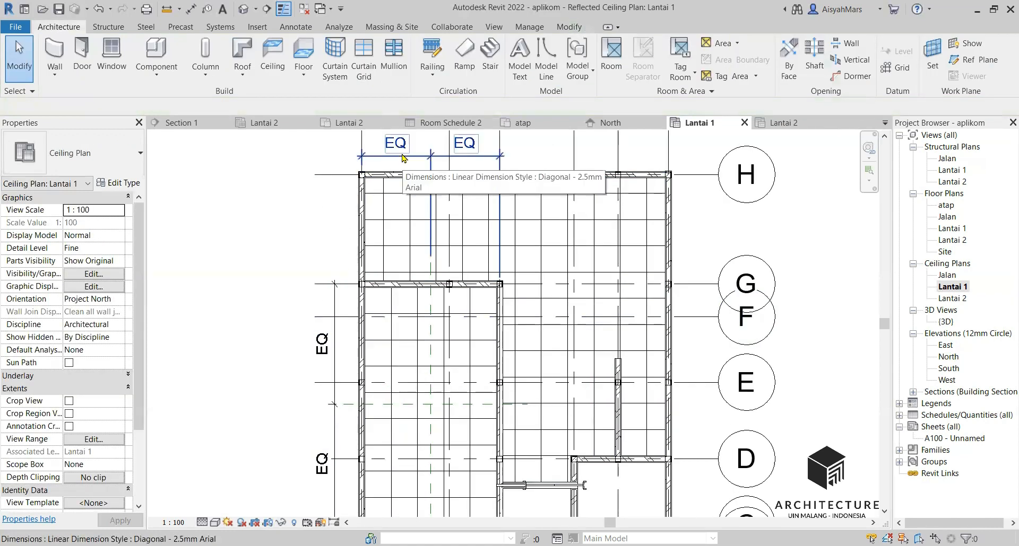
{"action": "left_click", "coordinate": [336, 344]}
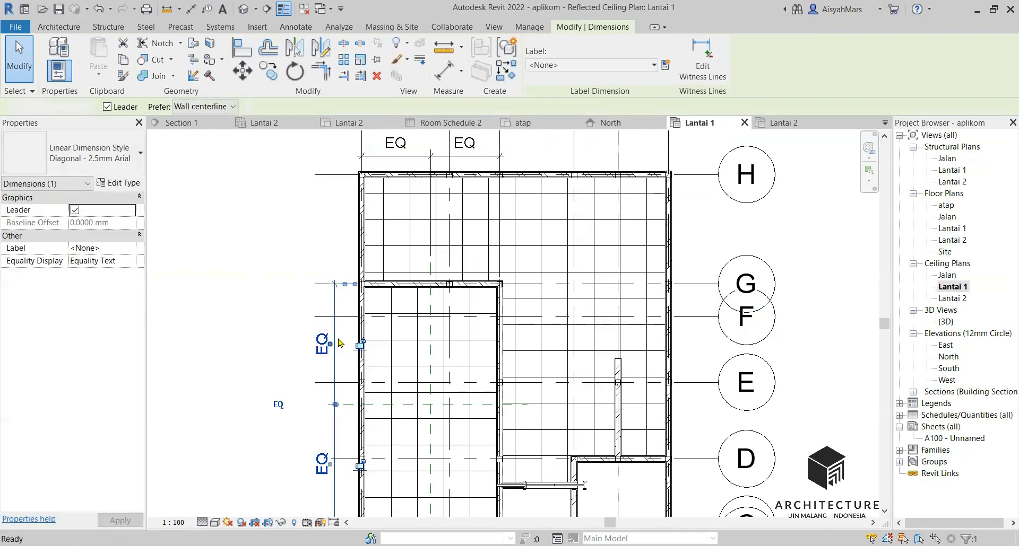
{"action": "key", "text": "Delete"}
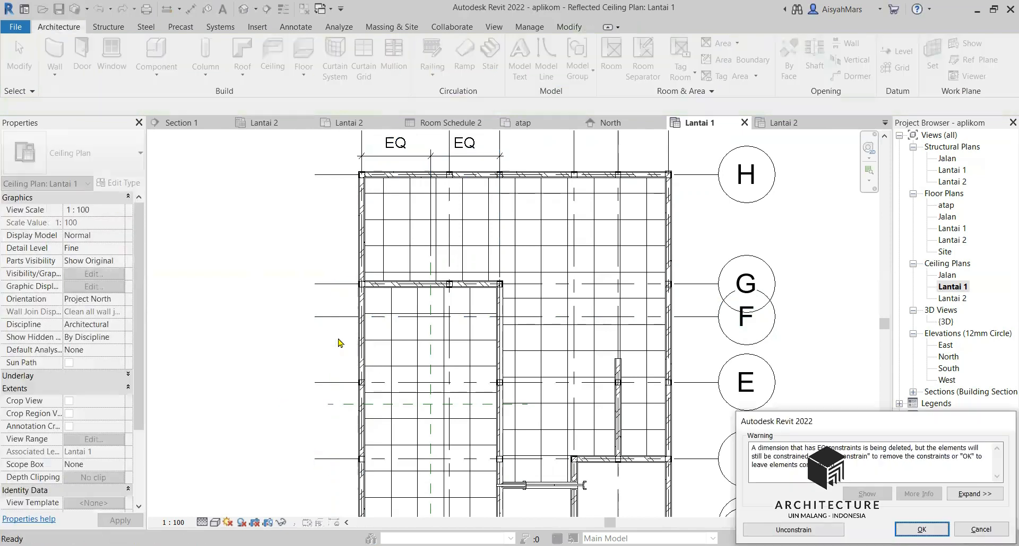
{"action": "left_click", "coordinate": [944, 528]}
Step: Delete the east-west EQ dimension string north of grid H, leaving its elements constrained
{"action": "left_click", "coordinate": [465, 158]}
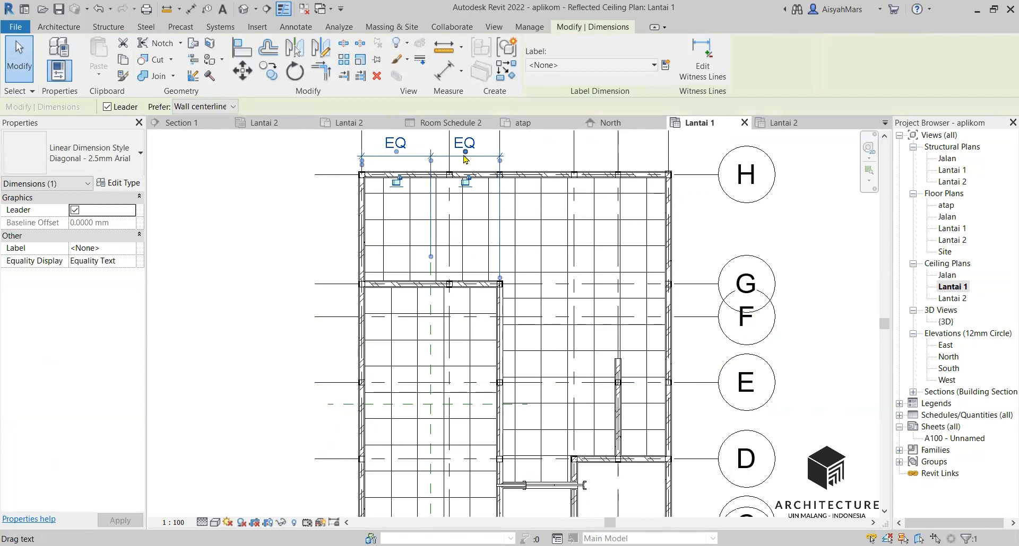
{"action": "key", "text": "Delete"}
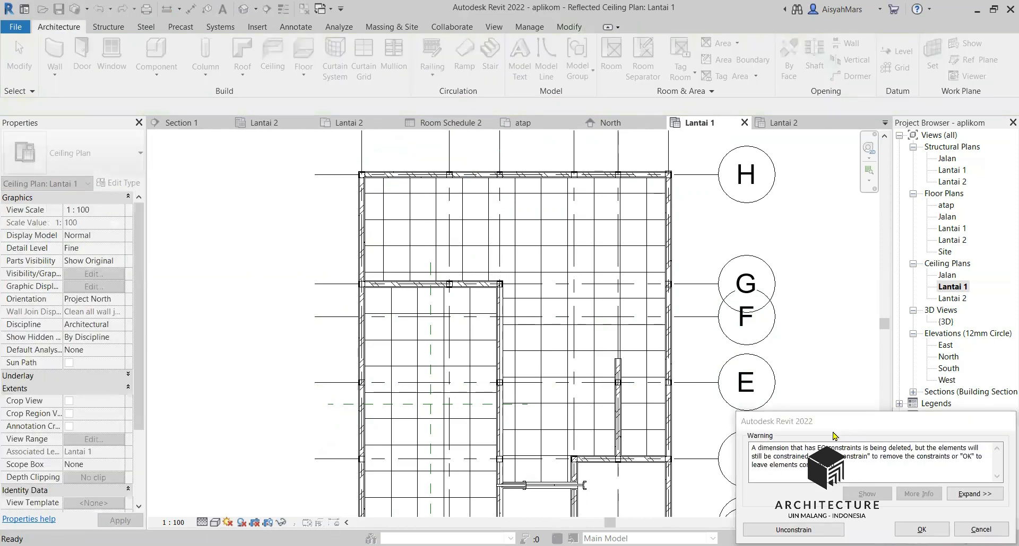
Step: Align a vertical tile line of the west room's grid ceiling to the vertical reference plane
{"action": "scroll", "coordinate": [438, 441], "scroll_direction": "up", "scroll_amount": 3}
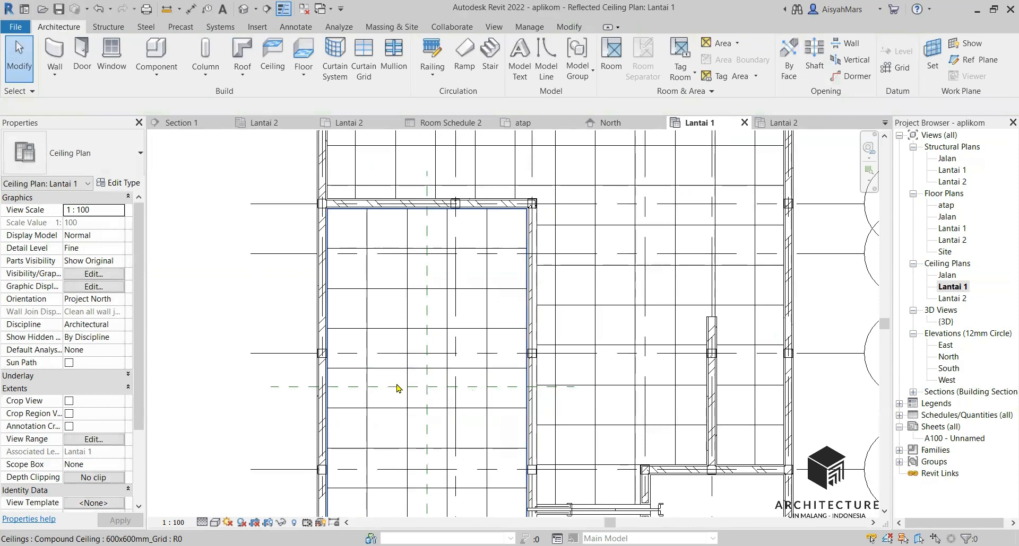
{"action": "scroll", "coordinate": [338, 428], "scroll_direction": "up", "scroll_amount": 5}
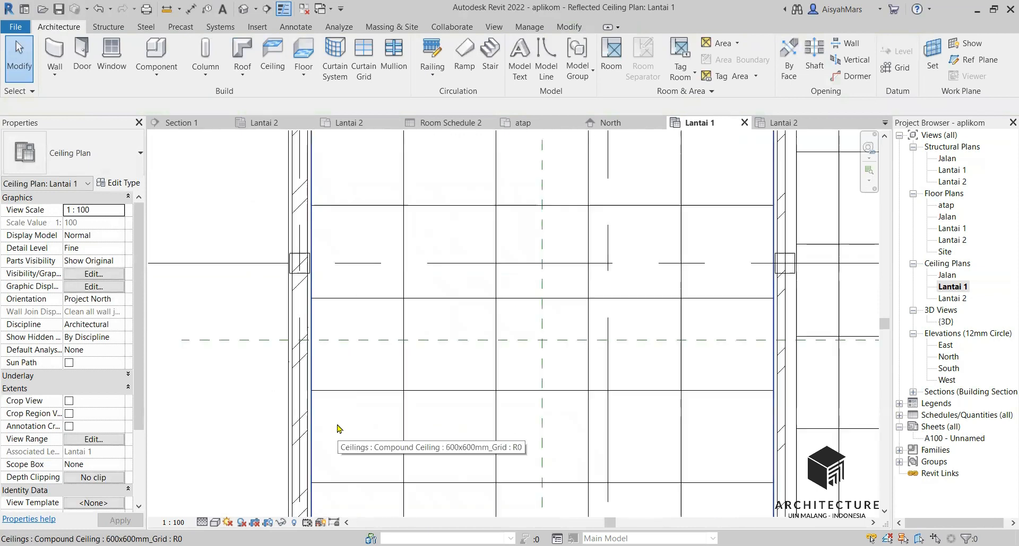
{"action": "scroll", "coordinate": [336, 426], "scroll_direction": "down", "scroll_amount": 4}
{"action": "scroll", "coordinate": [453, 363], "scroll_direction": "up", "scroll_amount": 3}
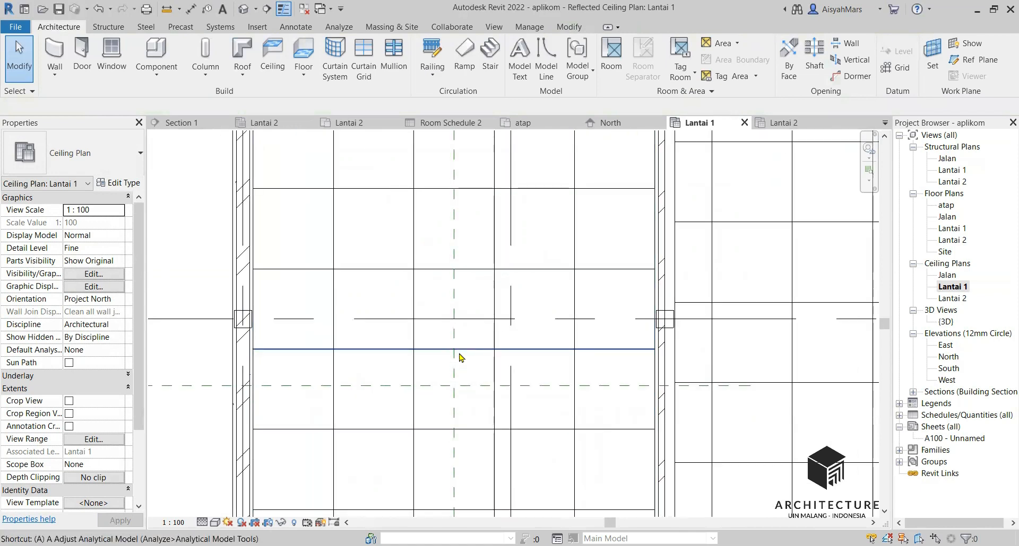
{"action": "key", "text": "a"}
{"action": "key", "text": "l"}
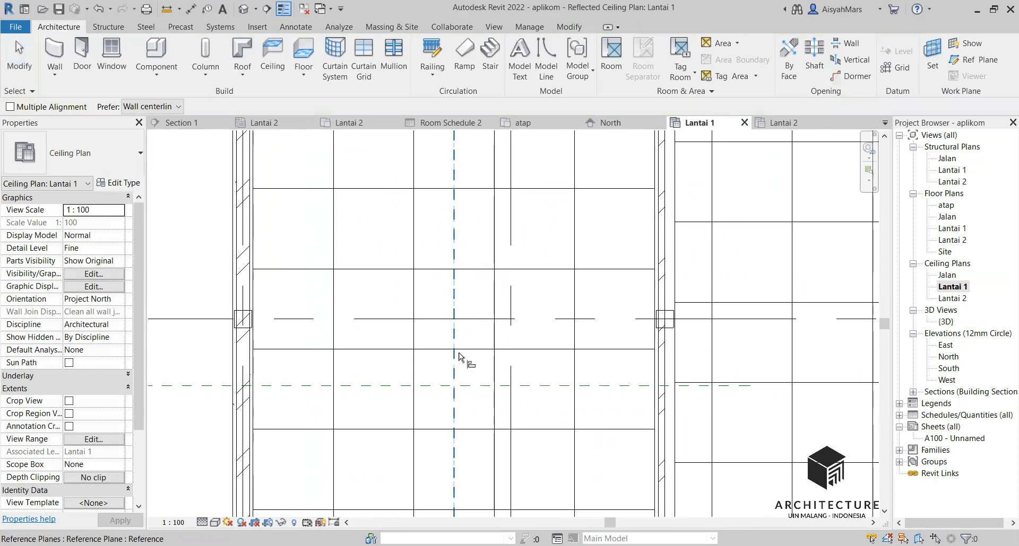
{"action": "left_click", "coordinate": [498, 366]}
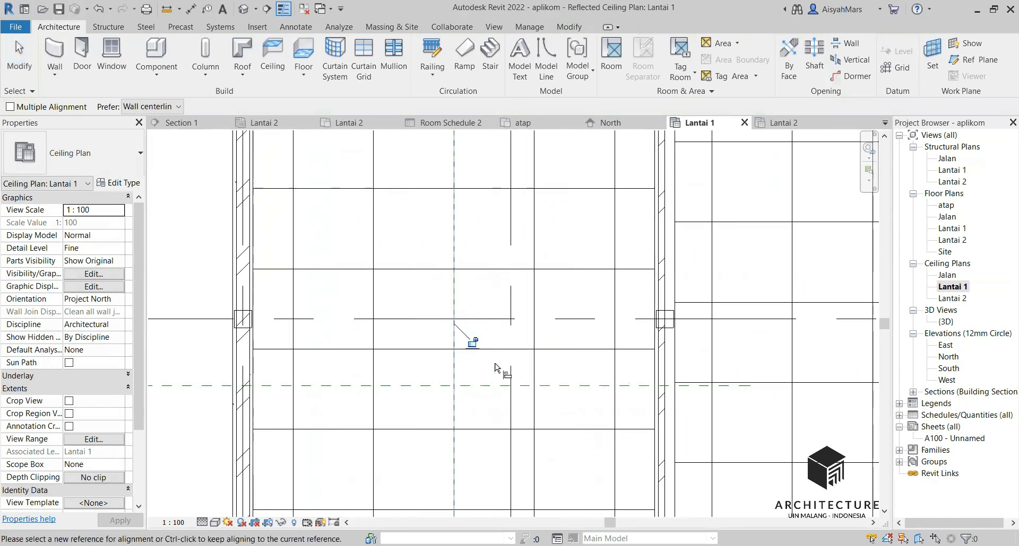
Step: Align a horizontal tile line of the west room's ceiling to the horizontal reference plane and end the alignment
{"action": "left_click", "coordinate": [469, 388]}
{"action": "left_click", "coordinate": [472, 352]}
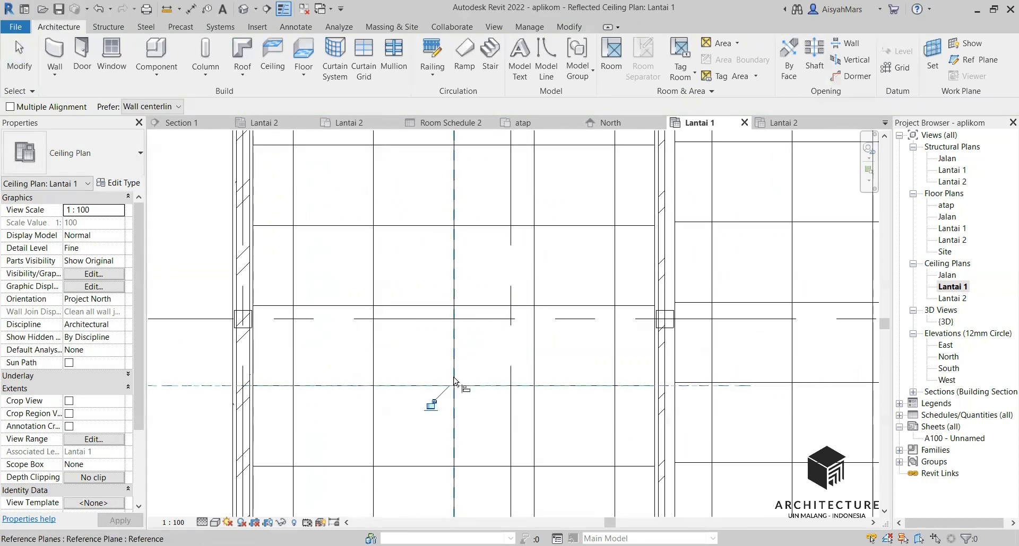
{"action": "scroll", "coordinate": [428, 366], "scroll_direction": "down", "scroll_amount": 3}
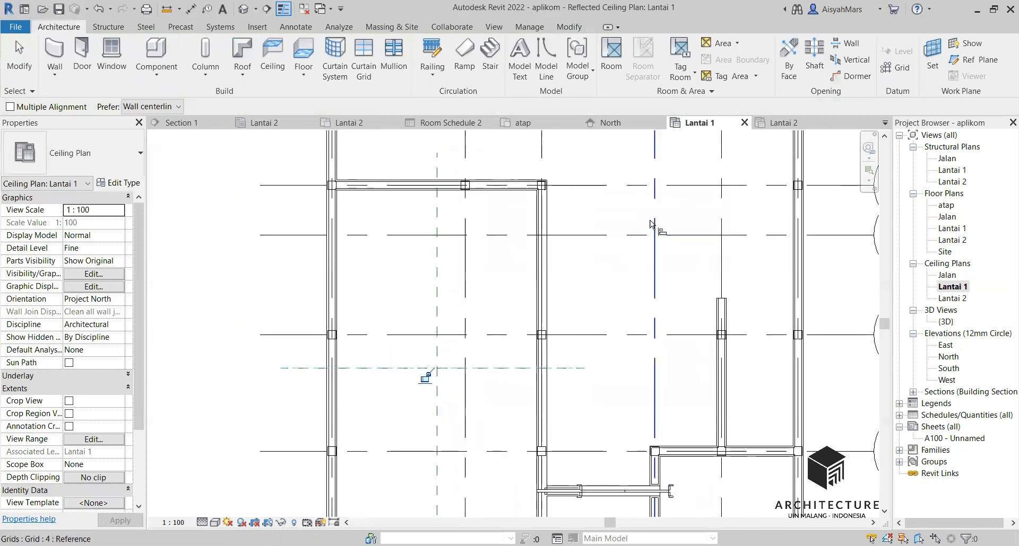
{"action": "scroll", "coordinate": [466, 273], "scroll_direction": "down", "scroll_amount": 2}
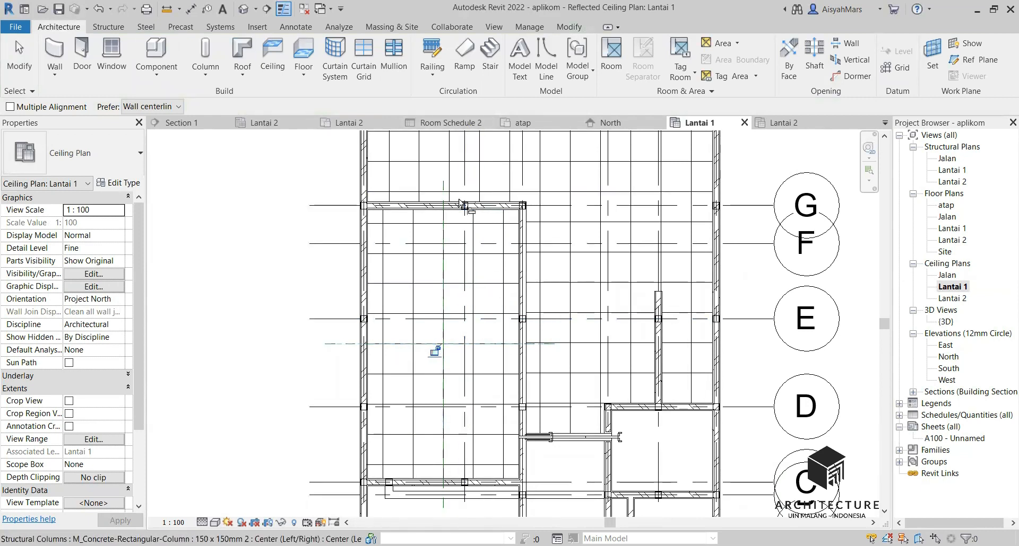
{"action": "scroll", "coordinate": [495, 344], "scroll_direction": "up", "scroll_amount": 4}
{"action": "scroll", "coordinate": [449, 415], "scroll_direction": "down", "scroll_amount": 4}
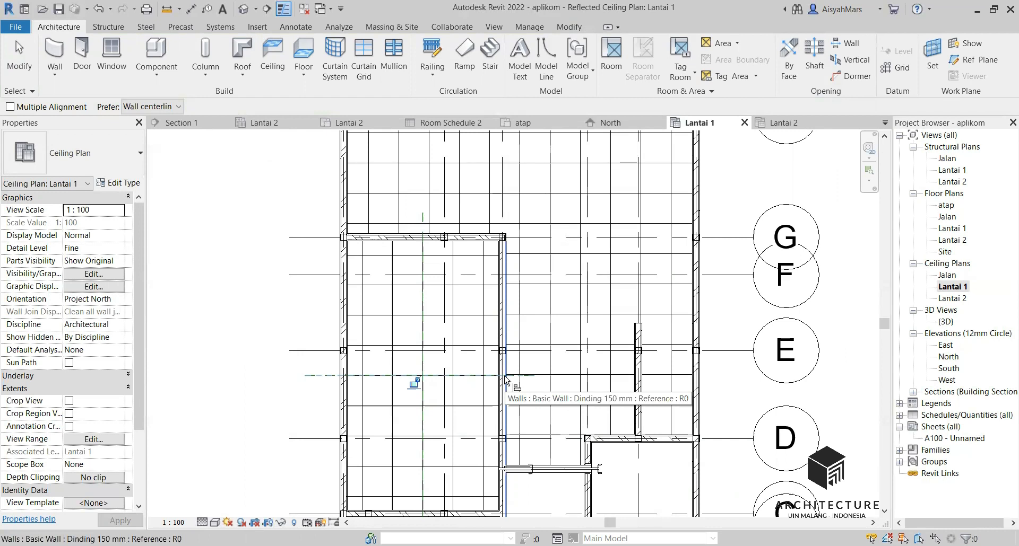
{"action": "left_click", "coordinate": [504, 377]}
{"action": "key", "text": "Escape"}
{"action": "key", "text": "Escape"}
{"action": "scroll", "coordinate": [441, 344], "scroll_direction": "down", "scroll_amount": 2}
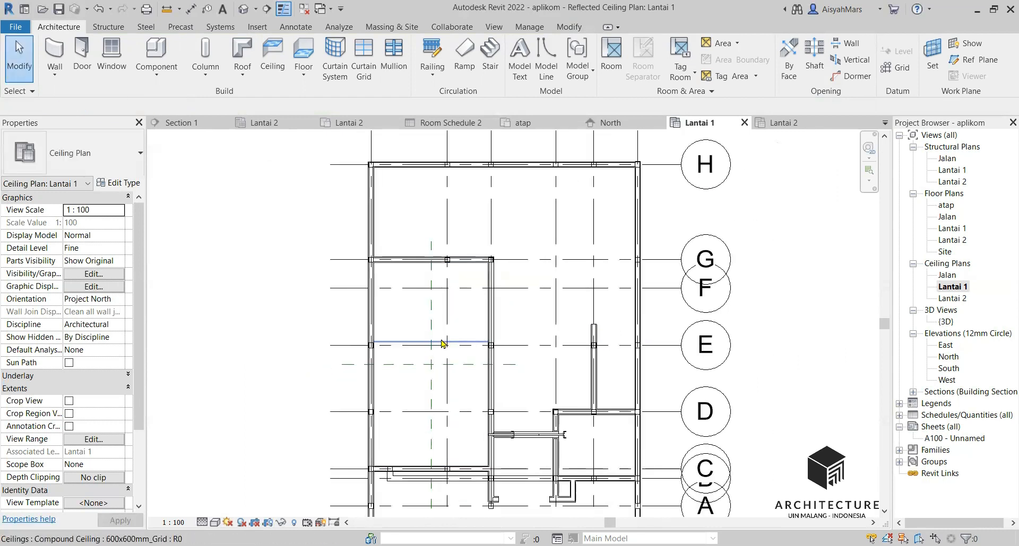
Step: Change the plain ceiling of the small room south of grid D to the 600x1200mm_Grid type
{"action": "scroll", "coordinate": [610, 347], "scroll_direction": "up", "scroll_amount": 2}
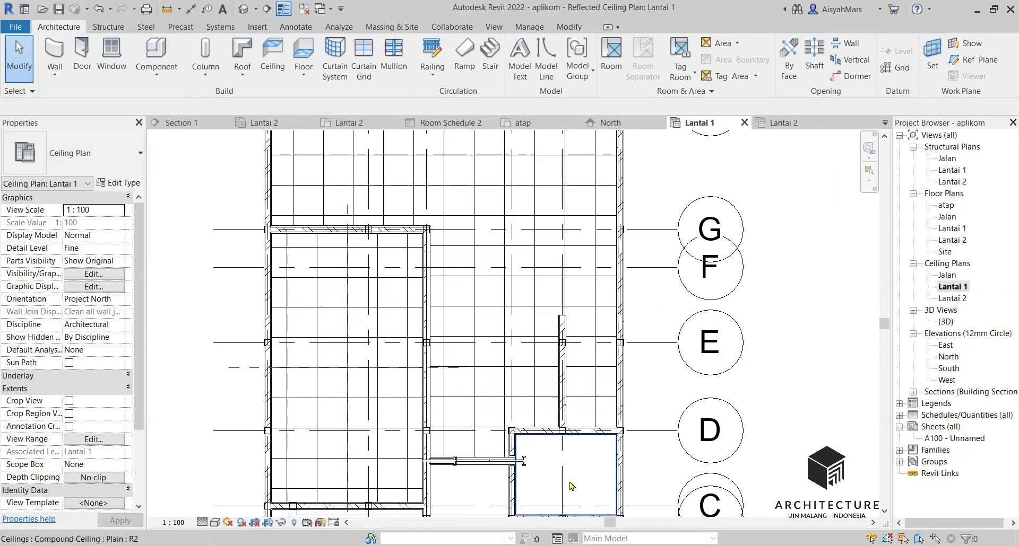
{"action": "left_click", "coordinate": [594, 456]}
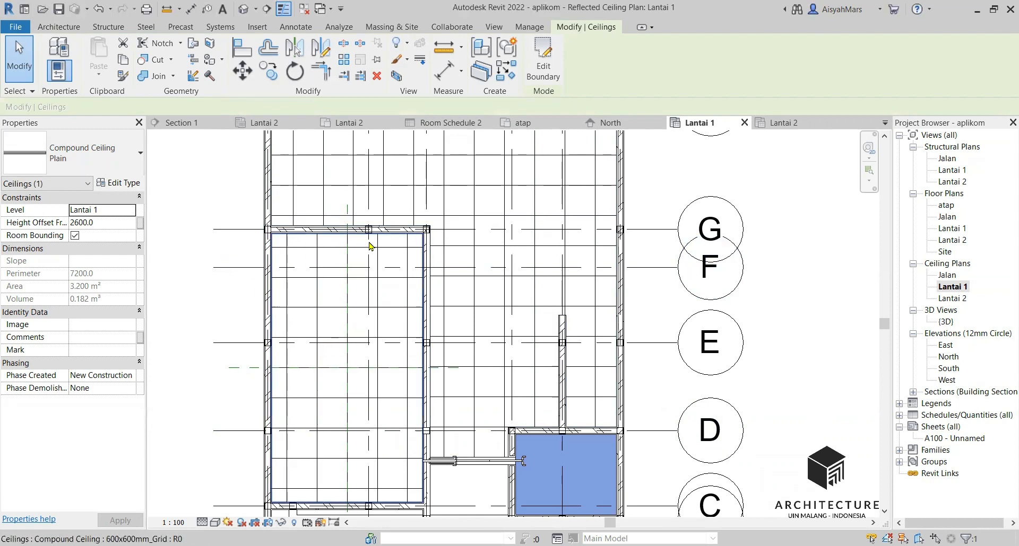
{"action": "left_click", "coordinate": [118, 184]}
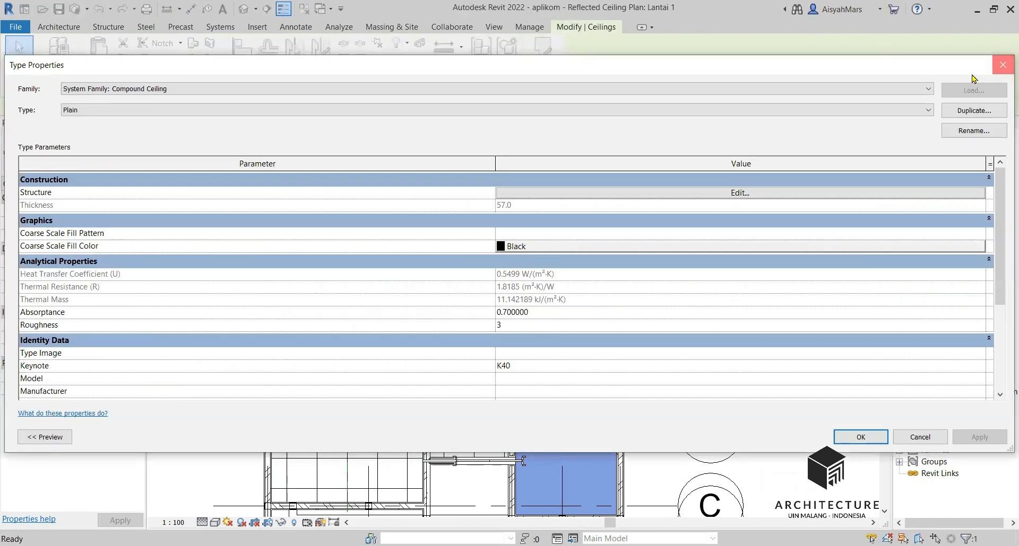
{"action": "key", "text": "Escape"}
{"action": "left_click", "coordinate": [112, 160]}
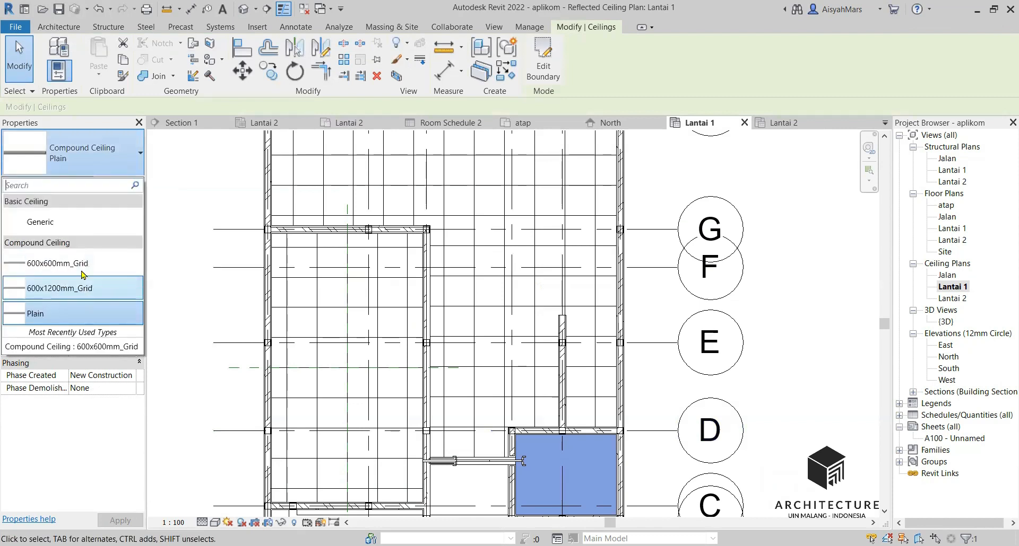
{"action": "left_click", "coordinate": [97, 289]}
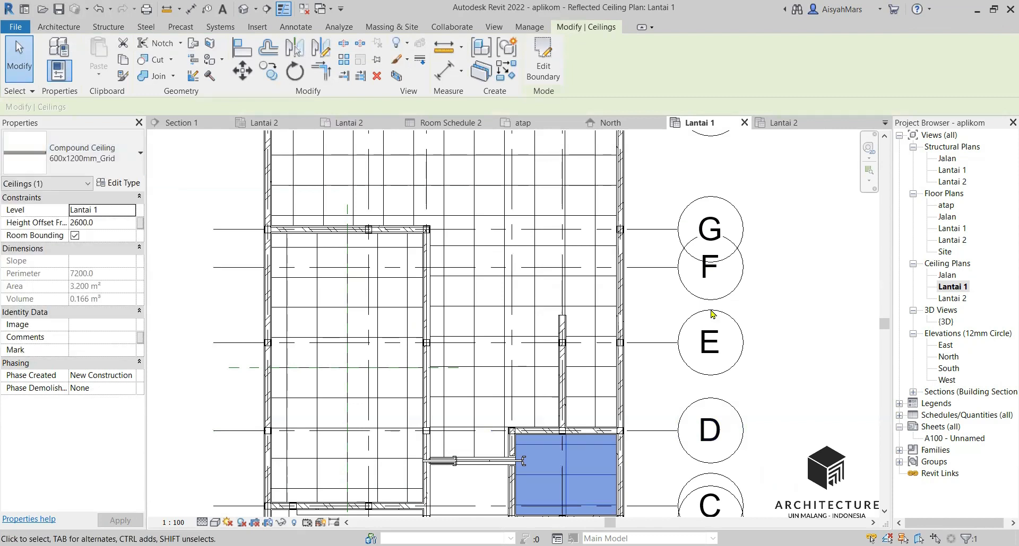
{"action": "left_click", "coordinate": [780, 348]}
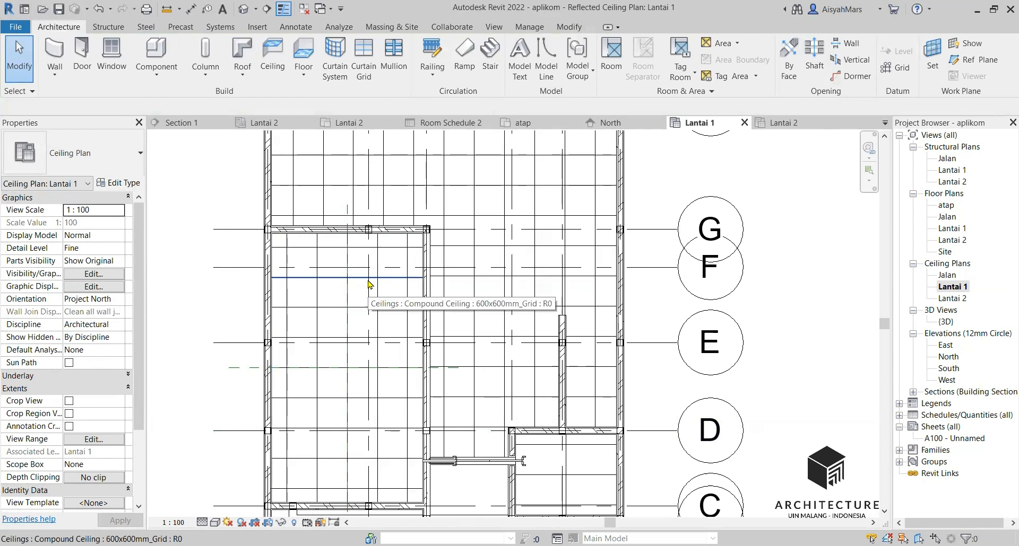
Step: Examine the Lantai 2 floor plan and the upper floor's rear wall and slab edge in the 3D view
{"action": "scroll", "coordinate": [370, 285], "scroll_direction": "down", "scroll_amount": 2}
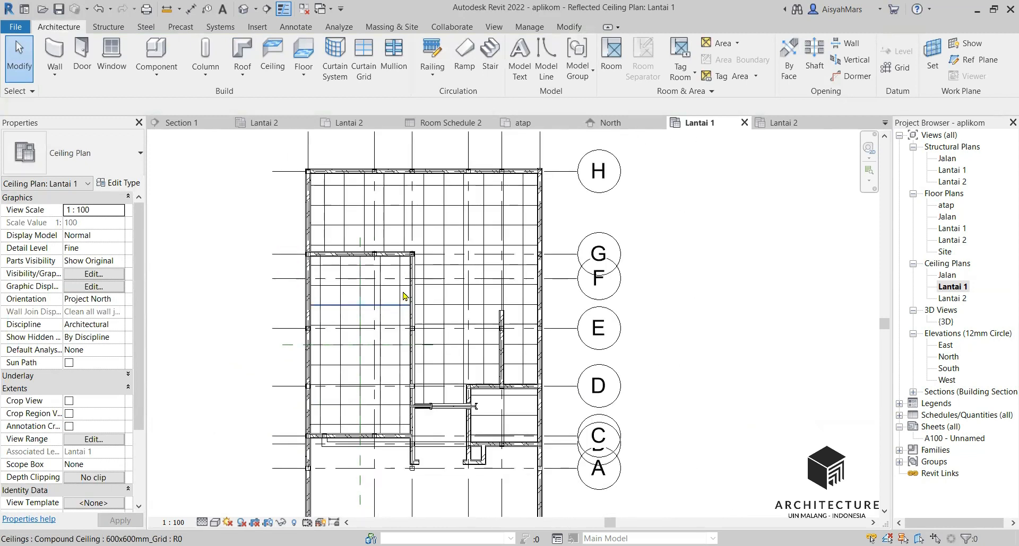
{"action": "scroll", "coordinate": [469, 325], "scroll_direction": "down", "scroll_amount": 2}
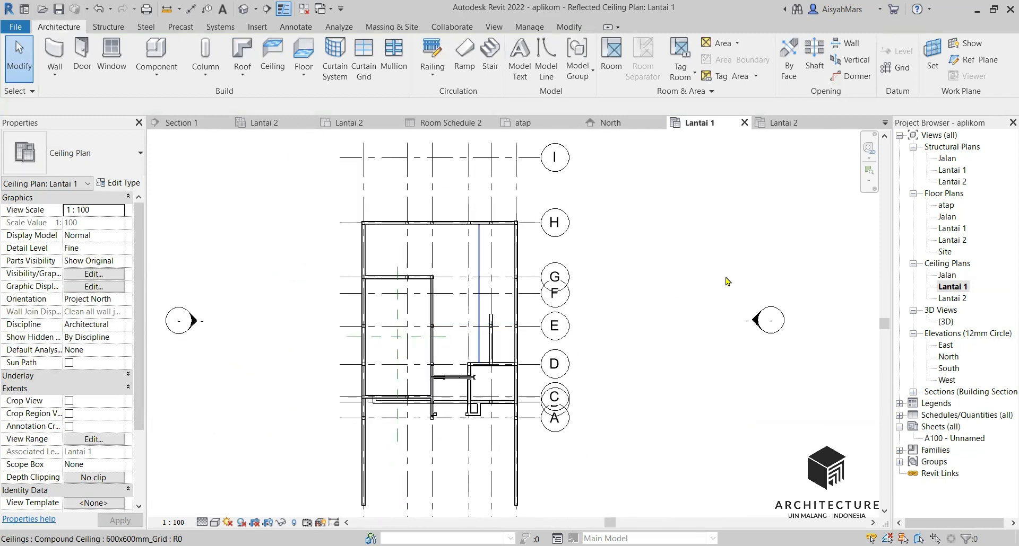
{"action": "double_click", "coordinate": [952, 240]}
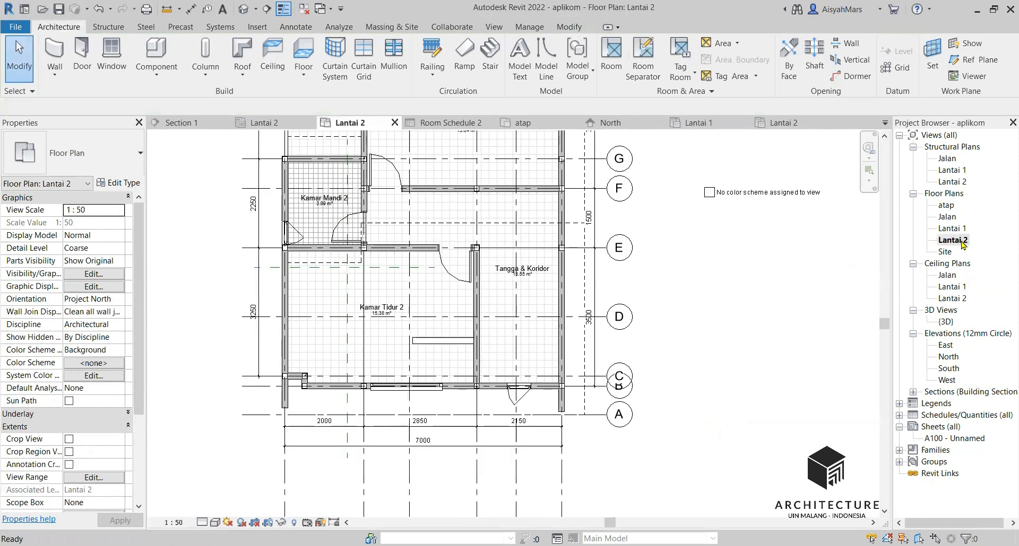
{"action": "scroll", "coordinate": [678, 423], "scroll_direction": "down", "scroll_amount": 3}
{"action": "scroll", "coordinate": [454, 244], "scroll_direction": "up", "scroll_amount": 4}
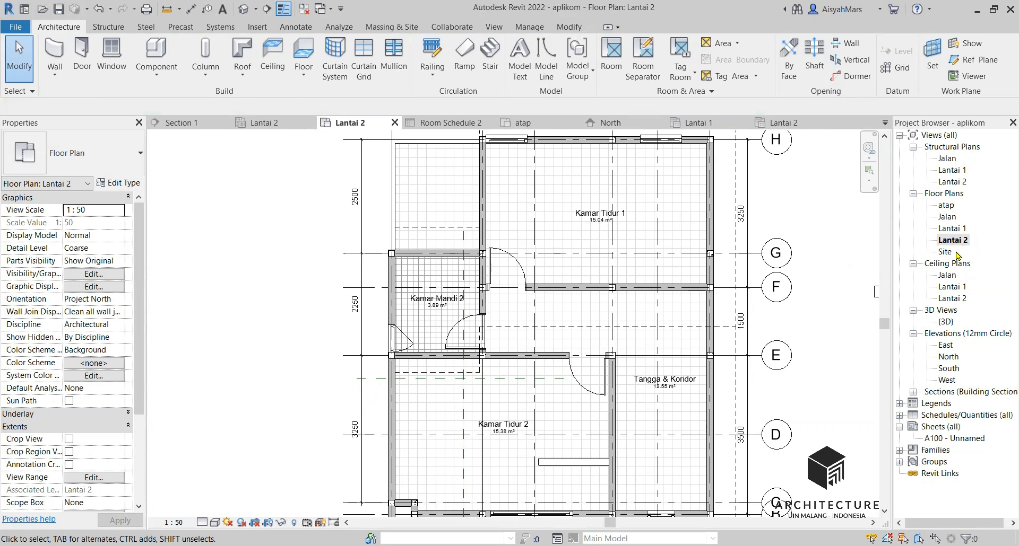
{"action": "double_click", "coordinate": [952, 325]}
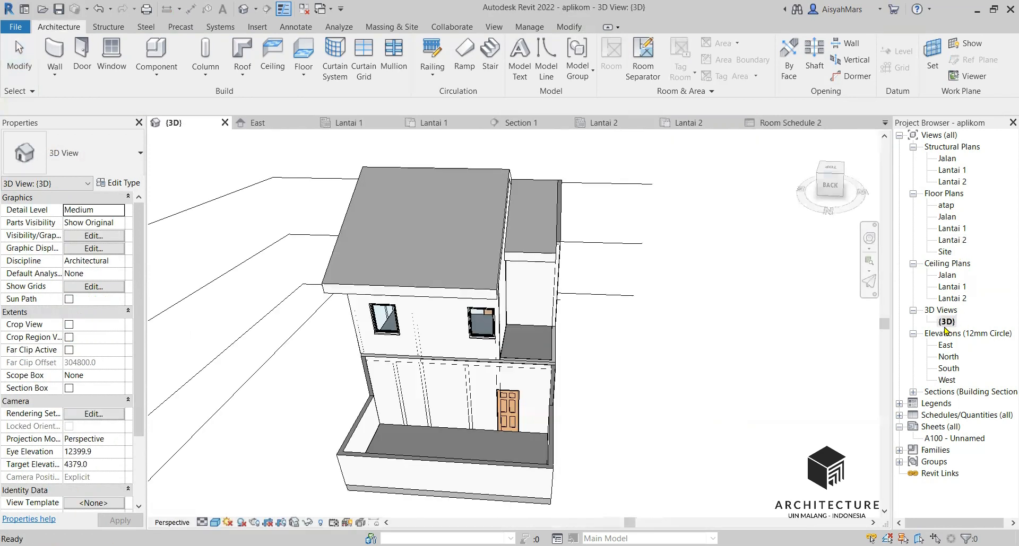
{"action": "scroll", "coordinate": [492, 383], "scroll_direction": "up", "scroll_amount": 1}
{"action": "scroll", "coordinate": [492, 383], "scroll_direction": "up", "scroll_amount": 3}
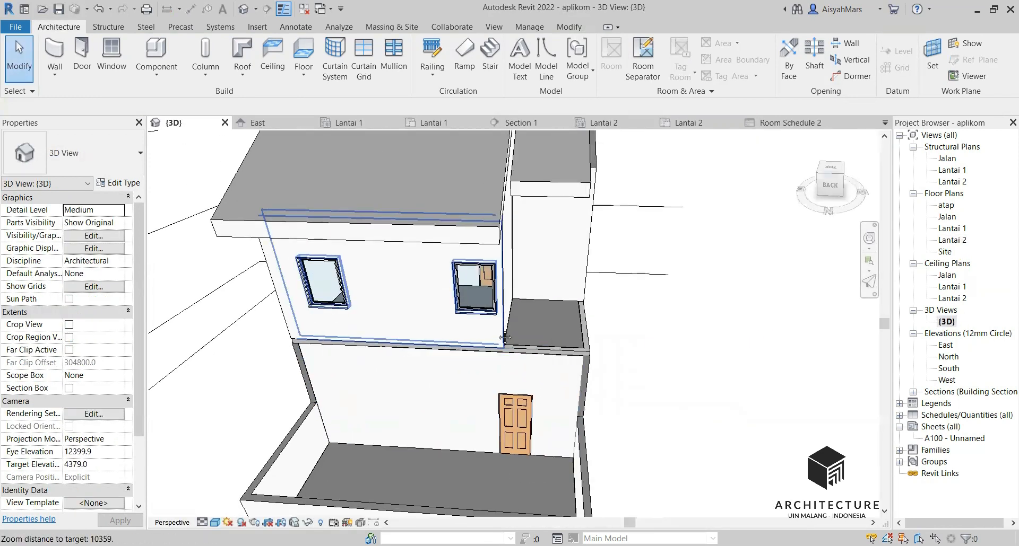
{"action": "scroll", "coordinate": [513, 318], "scroll_direction": "up", "scroll_amount": 2}
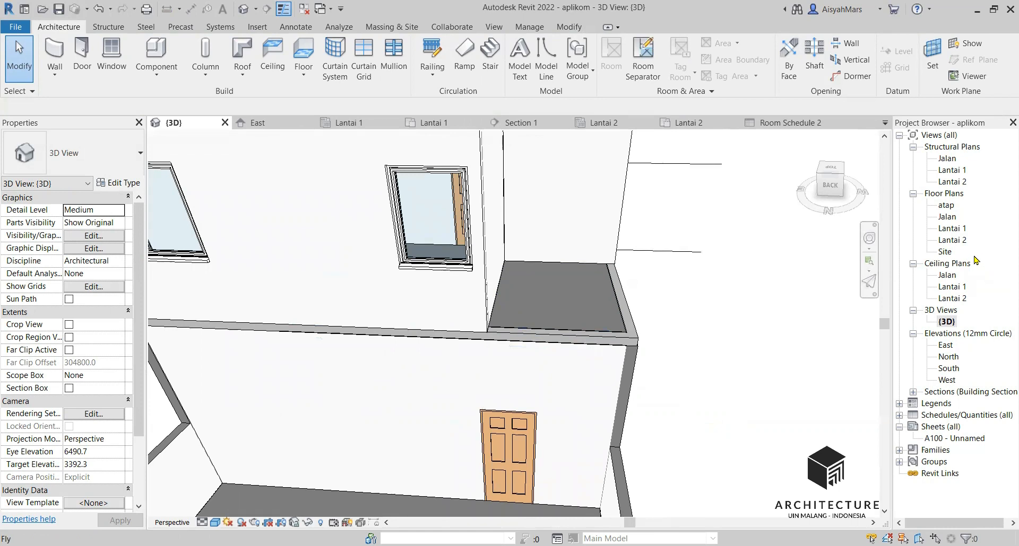
Step: Open the Lantai 2 floor plan and start editing the boundary of the Slab 120 mm floor under Kamar Tidur 1
{"action": "double_click", "coordinate": [952, 240]}
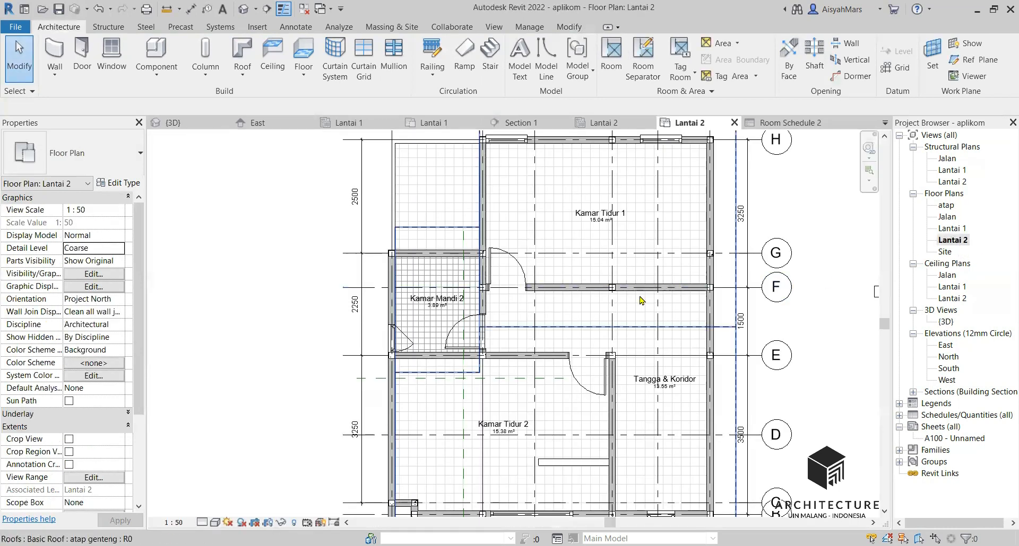
{"action": "left_click", "coordinate": [561, 245]}
{"action": "scroll", "coordinate": [557, 244], "scroll_direction": "up", "scroll_amount": 3}
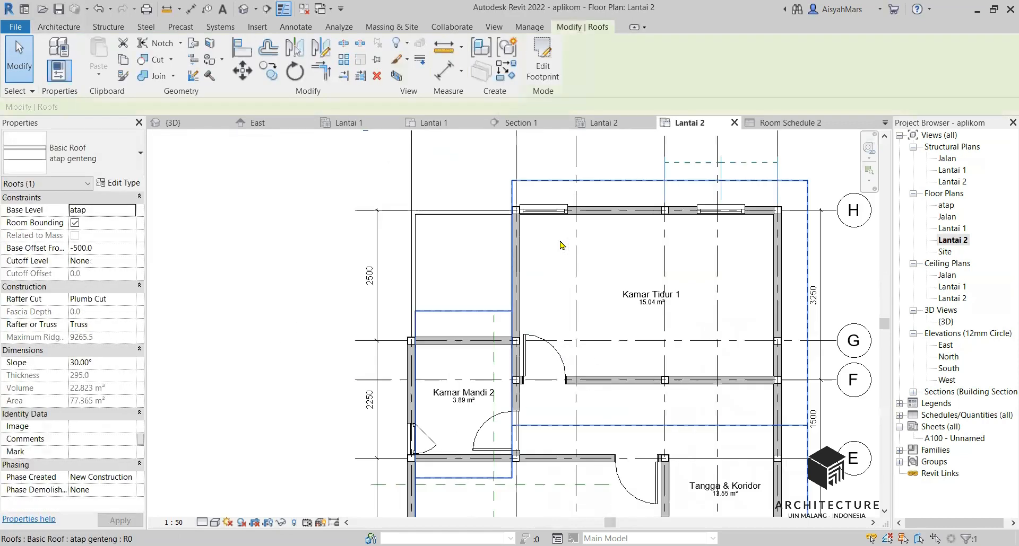
{"action": "key", "text": "Escape"}
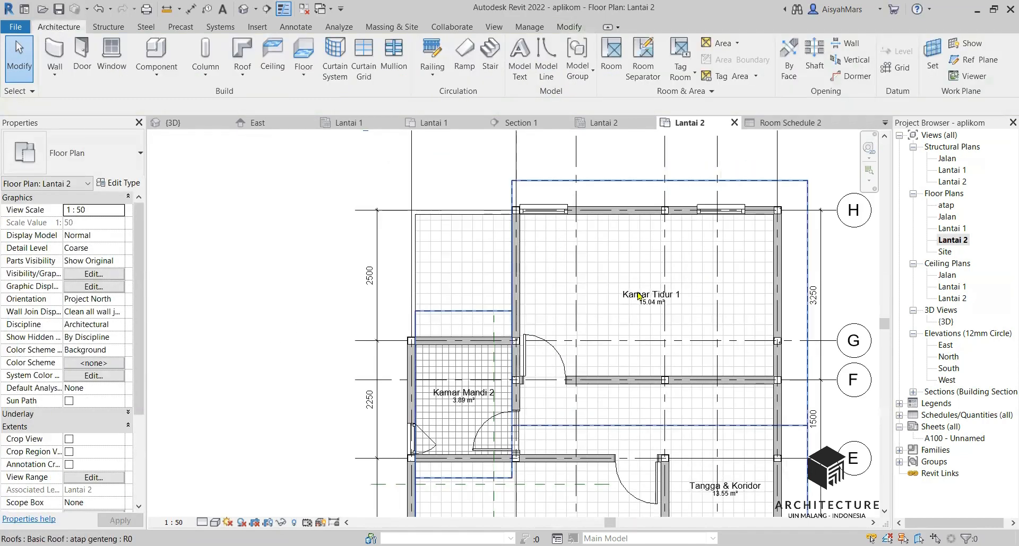
{"action": "key", "text": "Tab"}
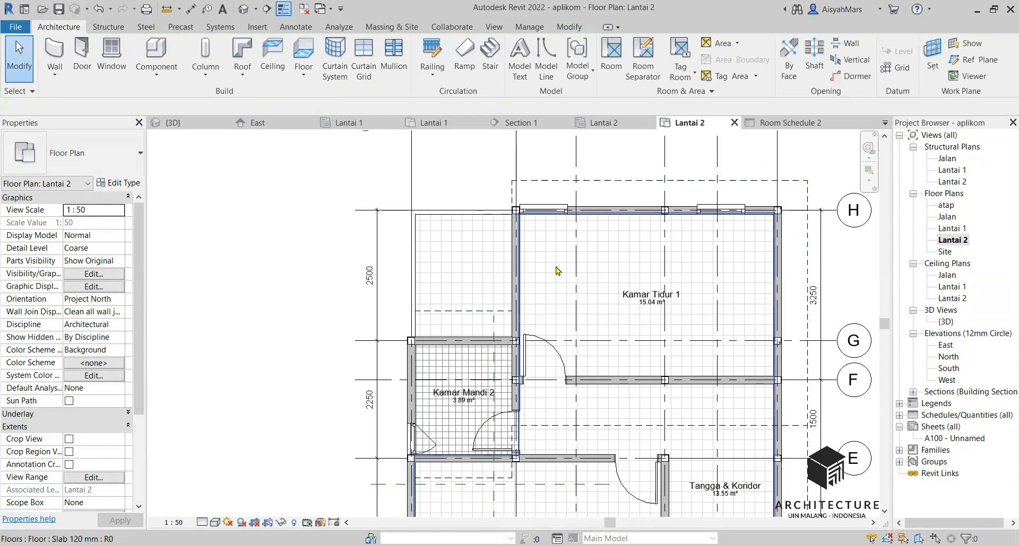
{"action": "left_click", "coordinate": [557, 272]}
{"action": "scroll", "coordinate": [546, 273], "scroll_direction": "down", "scroll_amount": 3}
{"action": "scroll", "coordinate": [539, 276], "scroll_direction": "up", "scroll_amount": 1}
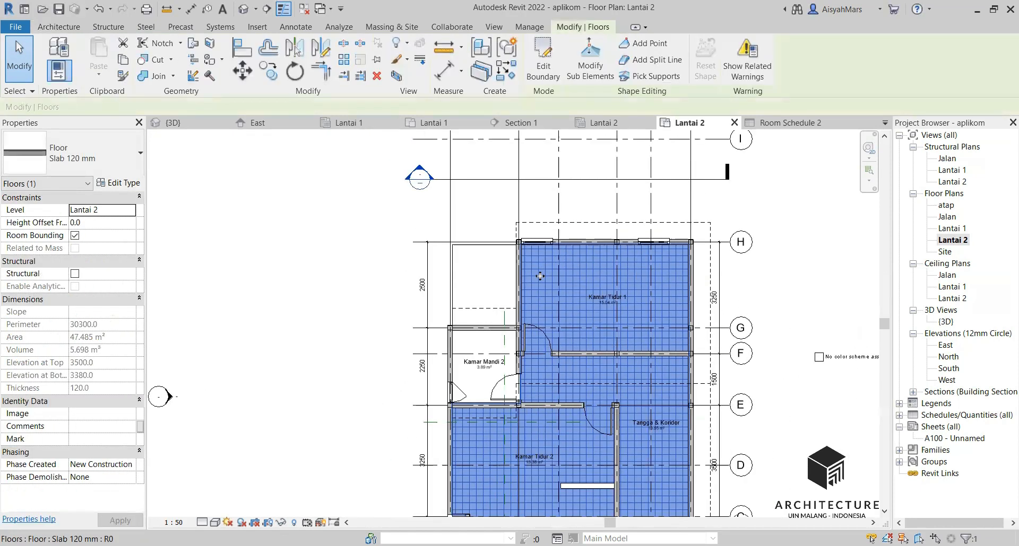
{"action": "double_click", "coordinate": [539, 276]}
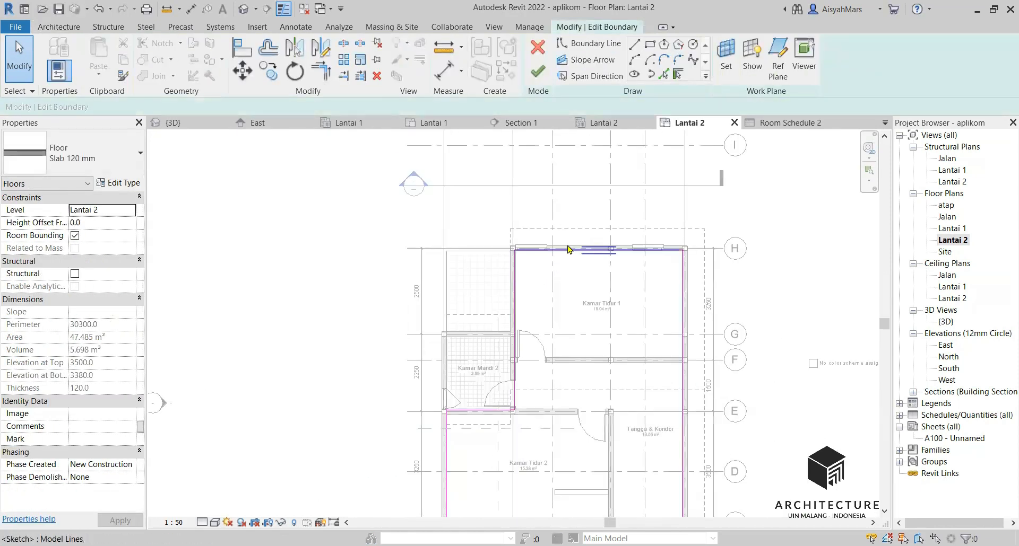
Step: Move the northern boundary line of the slab sketch north past the Kamar Tidur 1 wall and the dashed roof outline
{"action": "left_click", "coordinate": [566, 250]}
{"action": "scroll", "coordinate": [578, 212], "scroll_direction": "up", "scroll_amount": 3}
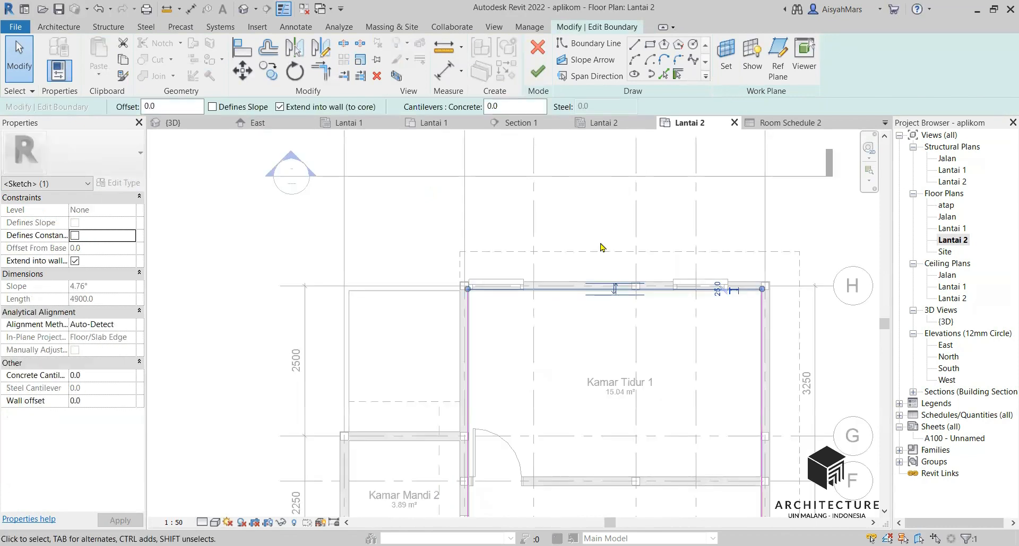
{"action": "left_click_drag", "start_coordinate": [661, 287], "coordinate": [653, 243]}
{"action": "scroll", "coordinate": [495, 234], "scroll_direction": "down", "scroll_amount": 2}
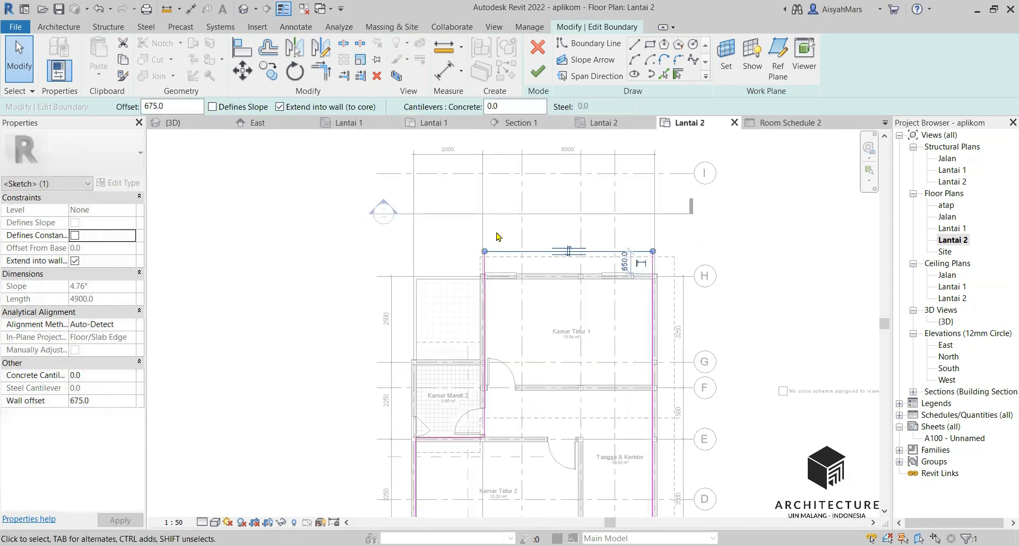
{"action": "scroll", "coordinate": [498, 237], "scroll_direction": "up", "scroll_amount": 3}
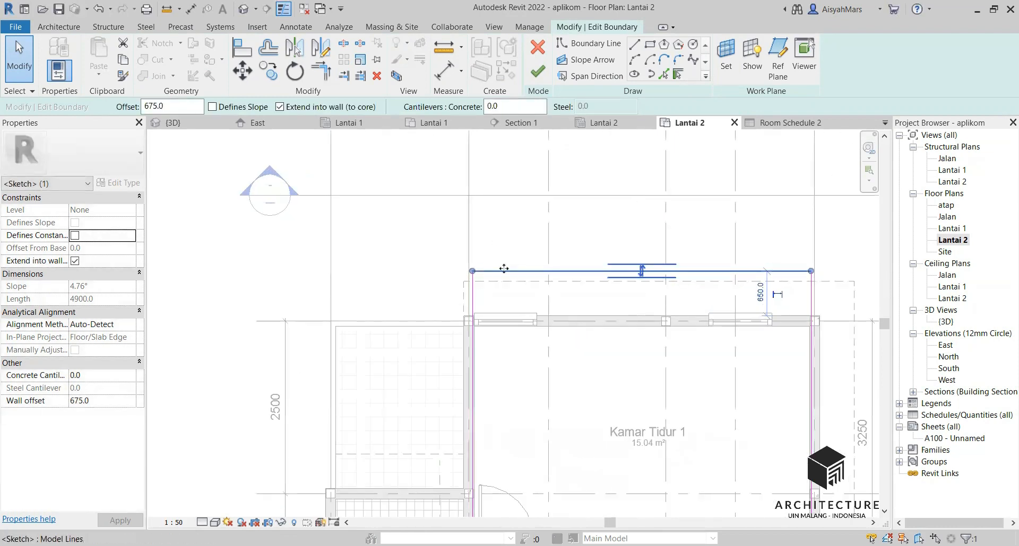
{"action": "left_click_drag", "start_coordinate": [501, 253], "coordinate": [504, 261]}
Step: Finish the floor boundary edit, declining both attaching walls to the floor and joining the overlapping wall geometry
{"action": "left_click", "coordinate": [519, 236]}
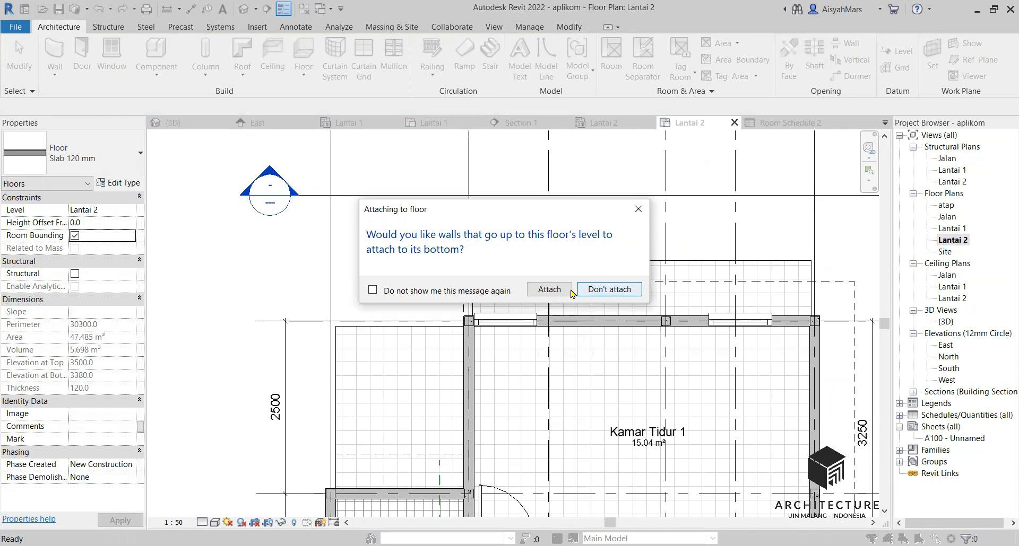
{"action": "left_click", "coordinate": [581, 290]}
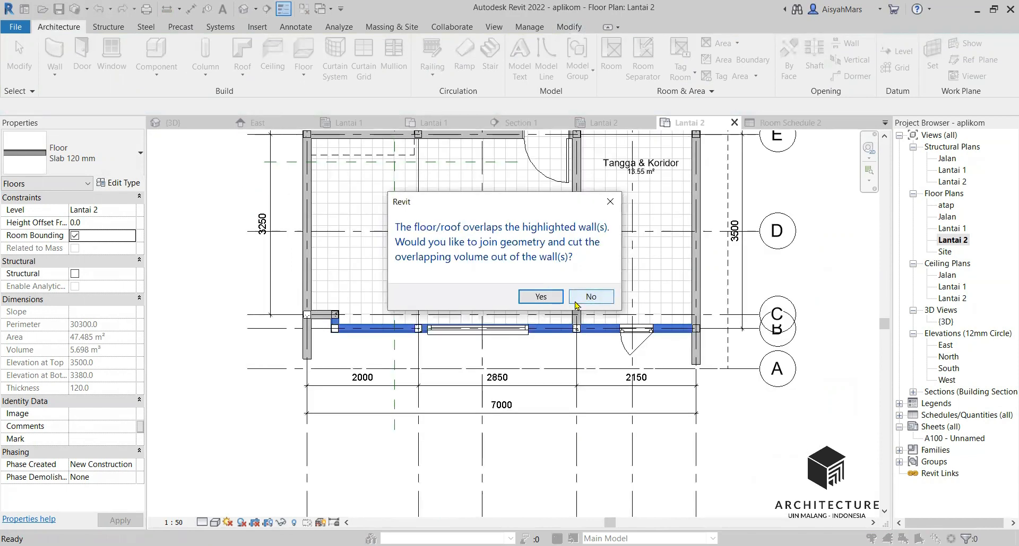
{"action": "left_click", "coordinate": [592, 296]}
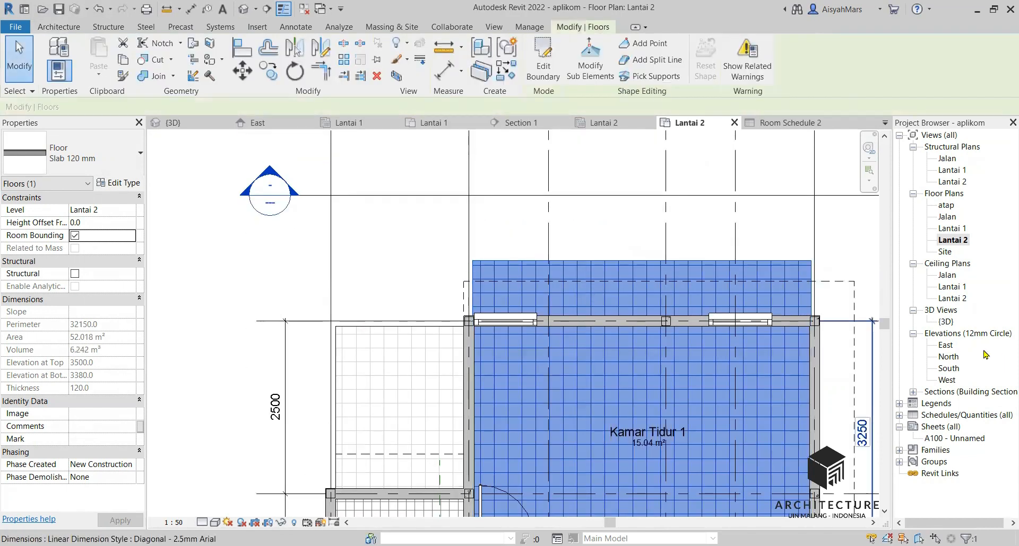
{"action": "key", "text": "Escape"}
Step: Examine the extended slab and the 150x300 beam at the rear corner beneath it in the 3D view
{"action": "double_click", "coordinate": [945, 322]}
{"action": "scroll", "coordinate": [796, 351], "scroll_direction": "down", "scroll_amount": 2}
{"action": "middle_click_drag", "start_coordinate": [495, 367], "coordinate": [552, 308], "text": "shift"}
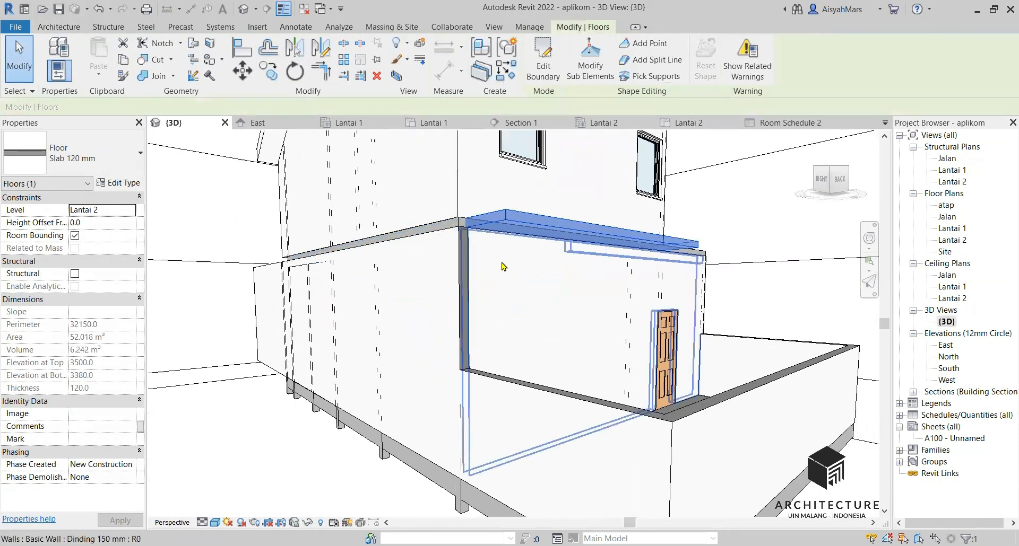
{"action": "scroll", "coordinate": [523, 271], "scroll_direction": "up", "scroll_amount": 2}
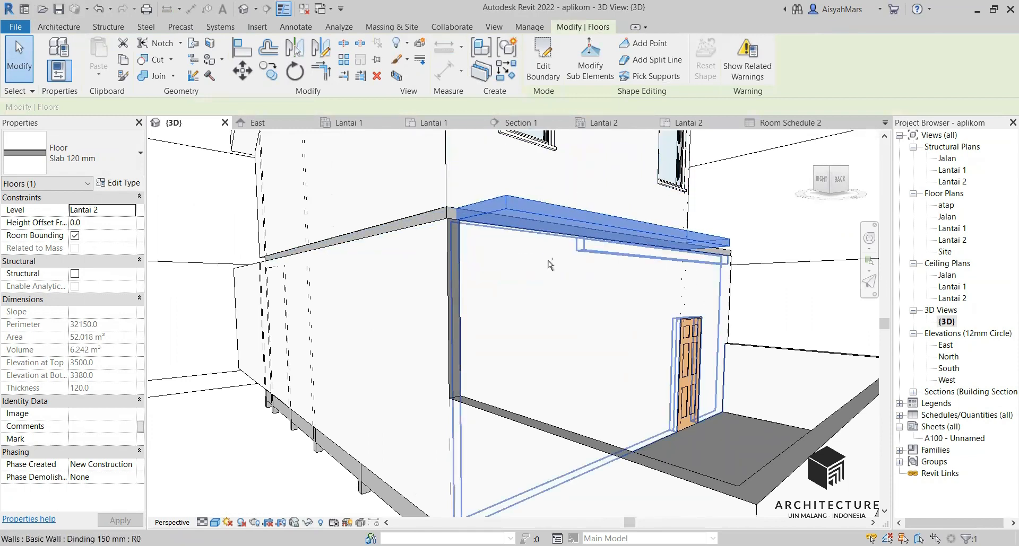
{"action": "middle_click_drag", "start_coordinate": [647, 249], "coordinate": [494, 302]}
{"action": "scroll", "coordinate": [354, 254], "scroll_direction": "up", "scroll_amount": 2}
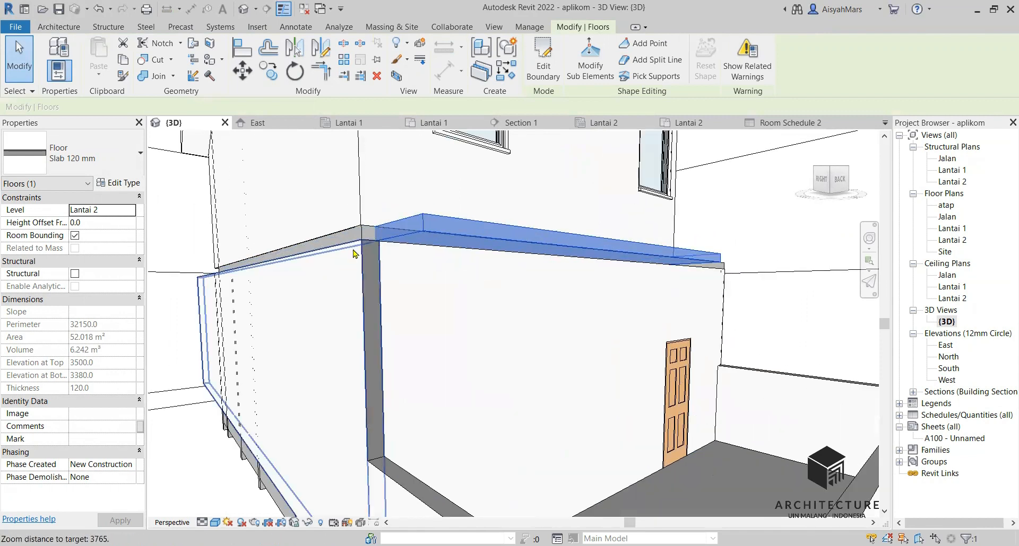
{"action": "middle_click_drag", "start_coordinate": [364, 271], "coordinate": [482, 301]}
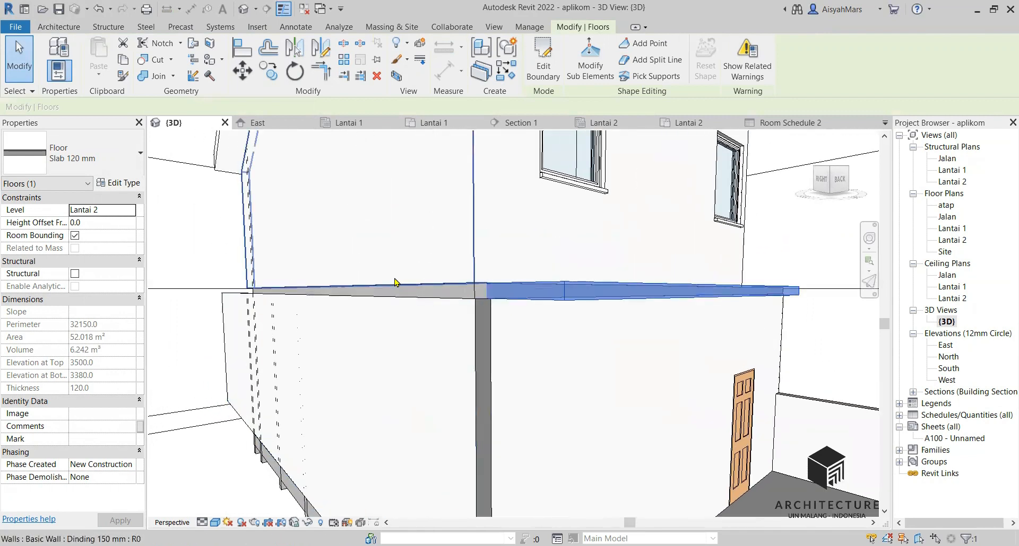
{"action": "middle_click_drag", "start_coordinate": [397, 281], "coordinate": [329, 291], "text": "shift"}
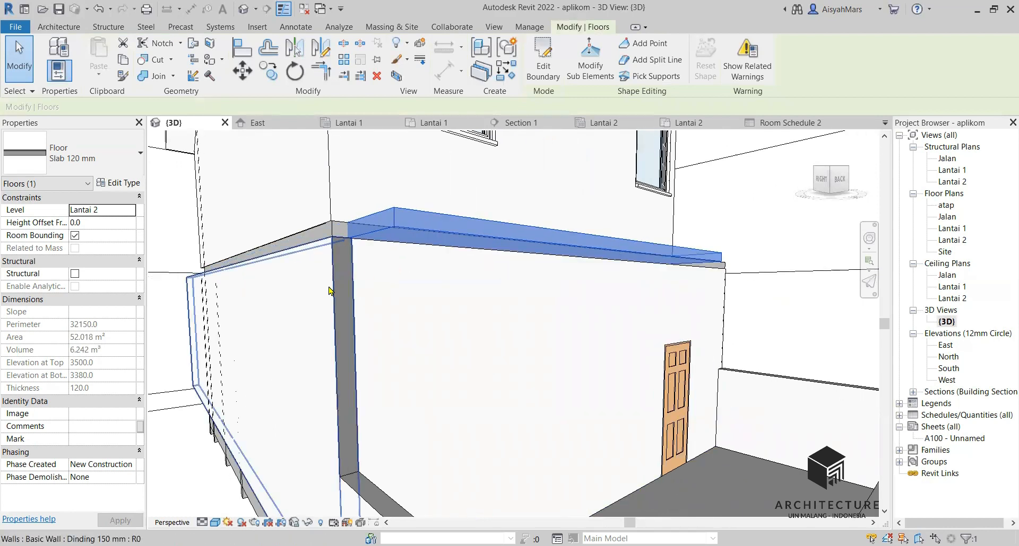
{"action": "left_click", "coordinate": [336, 234]}
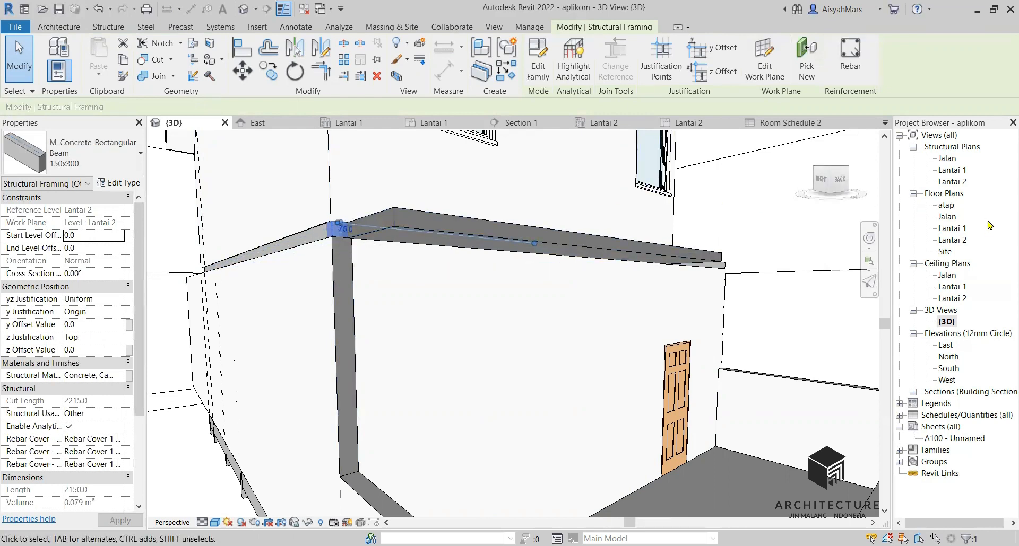
Step: Open the Lantai 2 structural plan and set its underlay base level to None
{"action": "double_click", "coordinate": [955, 182]}
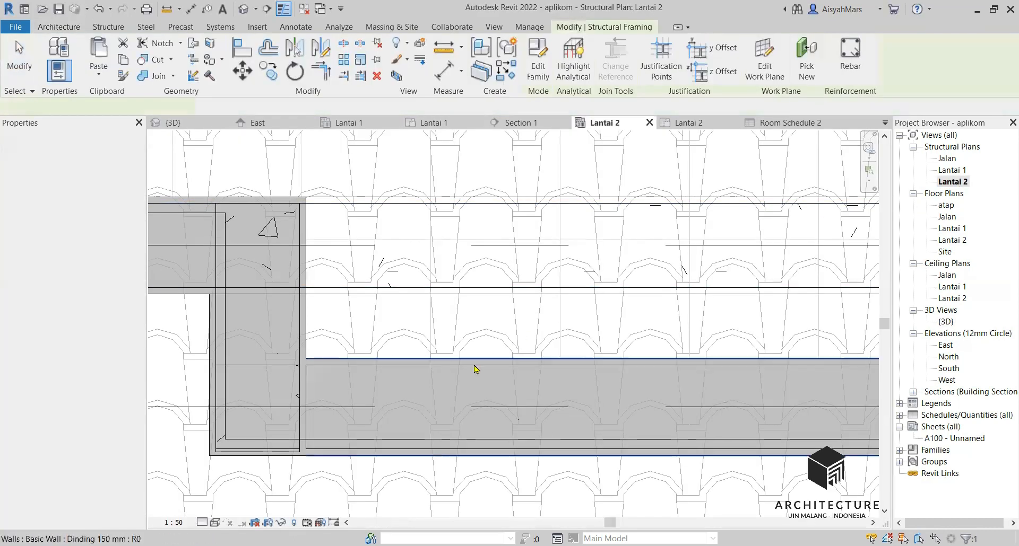
{"action": "scroll", "coordinate": [475, 369], "scroll_direction": "down", "scroll_amount": 6}
{"action": "scroll", "coordinate": [318, 467], "scroll_direction": "down", "scroll_amount": 5}
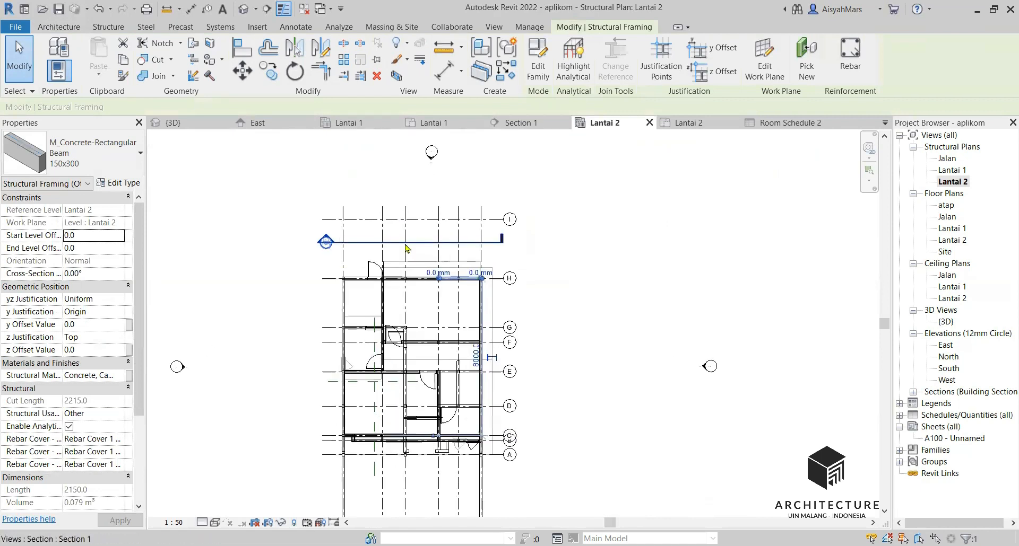
{"action": "scroll", "coordinate": [95, 412], "scroll_direction": "down", "scroll_amount": 2}
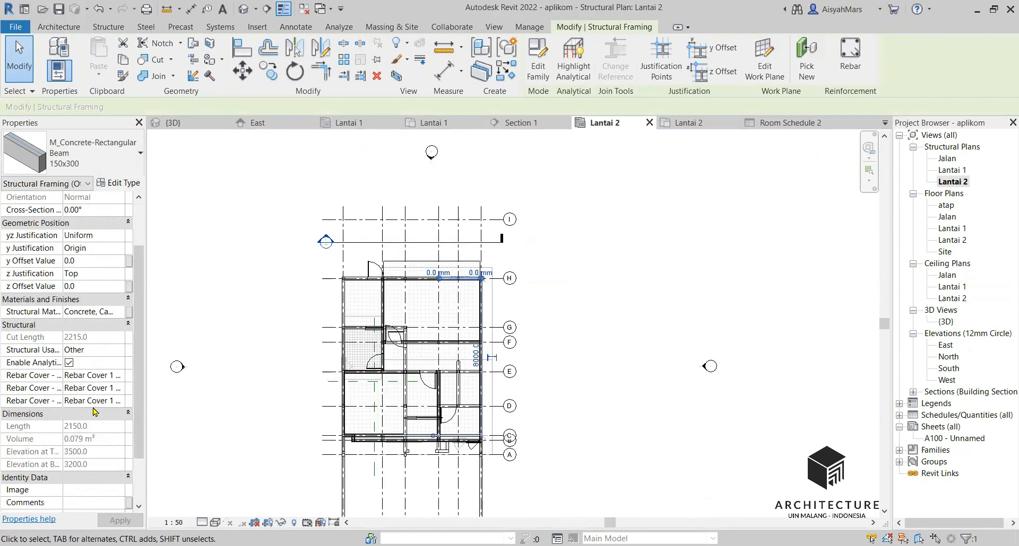
{"action": "left_click", "coordinate": [244, 354]}
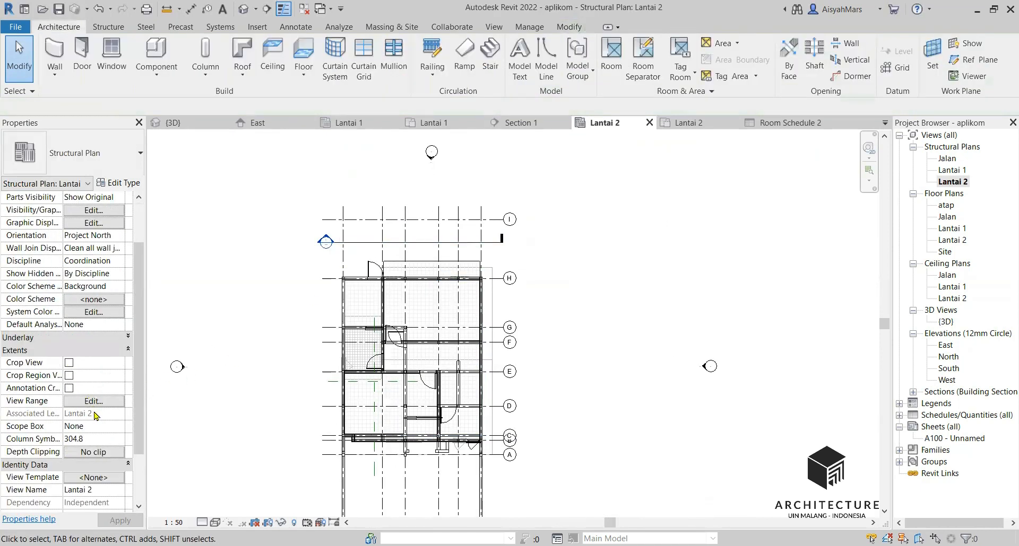
{"action": "scroll", "coordinate": [95, 425], "scroll_direction": "down", "scroll_amount": 1}
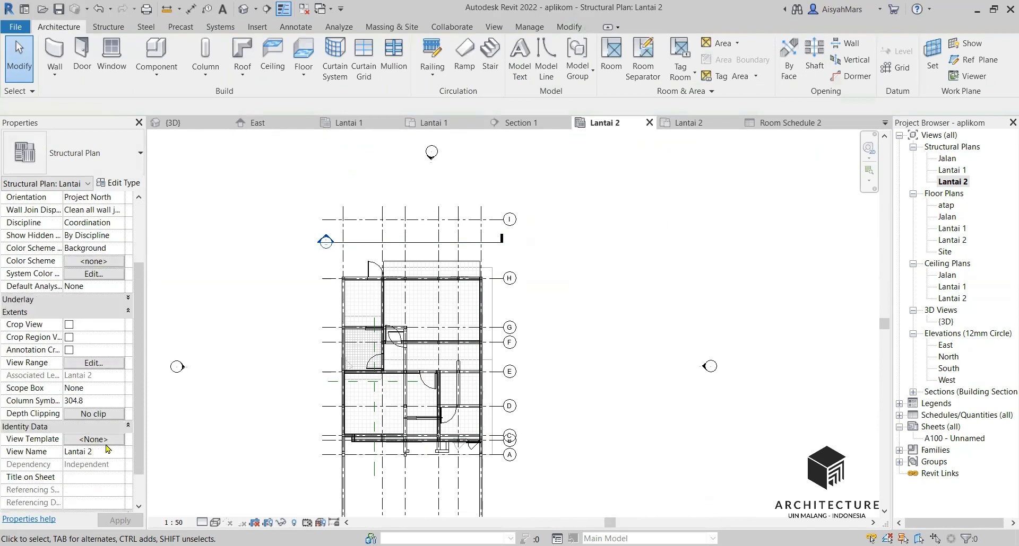
{"action": "scroll", "coordinate": [98, 435], "scroll_direction": "down", "scroll_amount": 1}
{"action": "scroll", "coordinate": [100, 434], "scroll_direction": "up", "scroll_amount": 4}
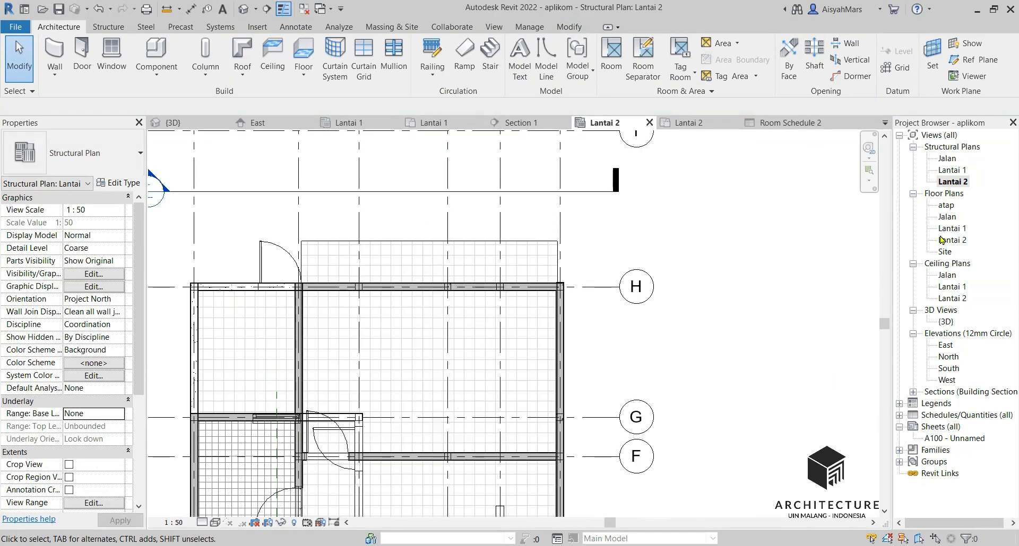
Step: Check the extended Slab 120 mm floor north of Kamar Tidur 1 in the Lantai 2 floor plan
{"action": "double_click", "coordinate": [953, 241]}
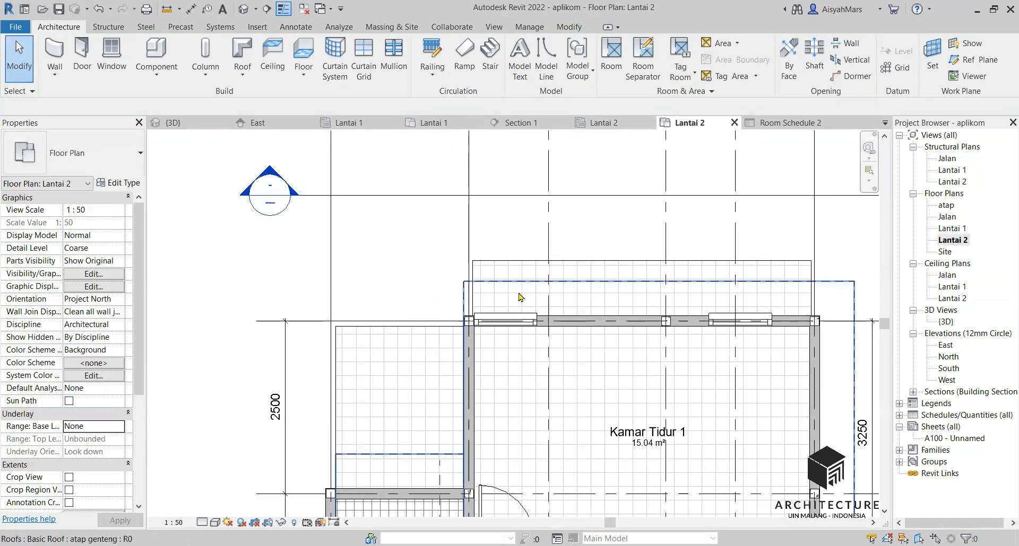
{"action": "left_click", "coordinate": [619, 277]}
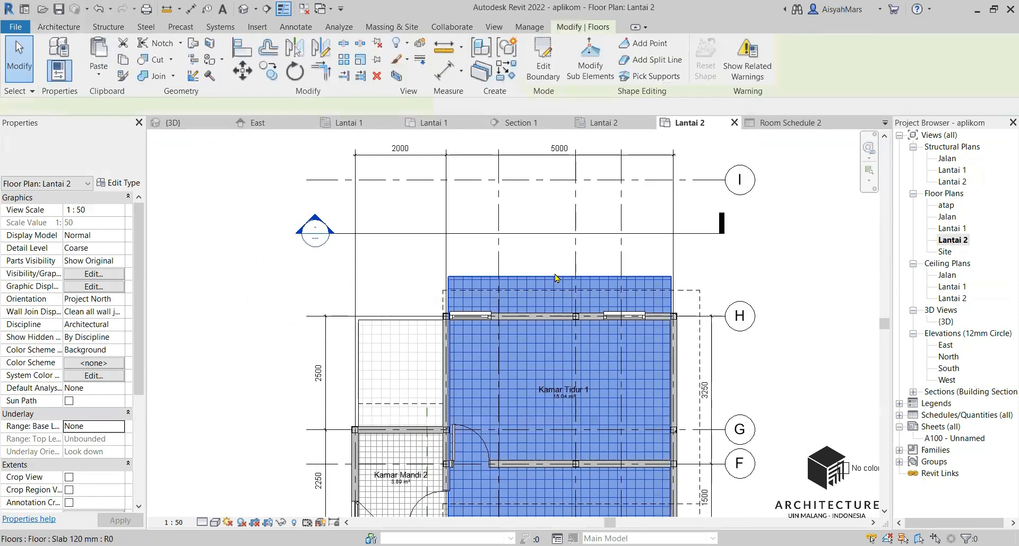
{"action": "scroll", "coordinate": [436, 289], "scroll_direction": "down", "scroll_amount": 2}
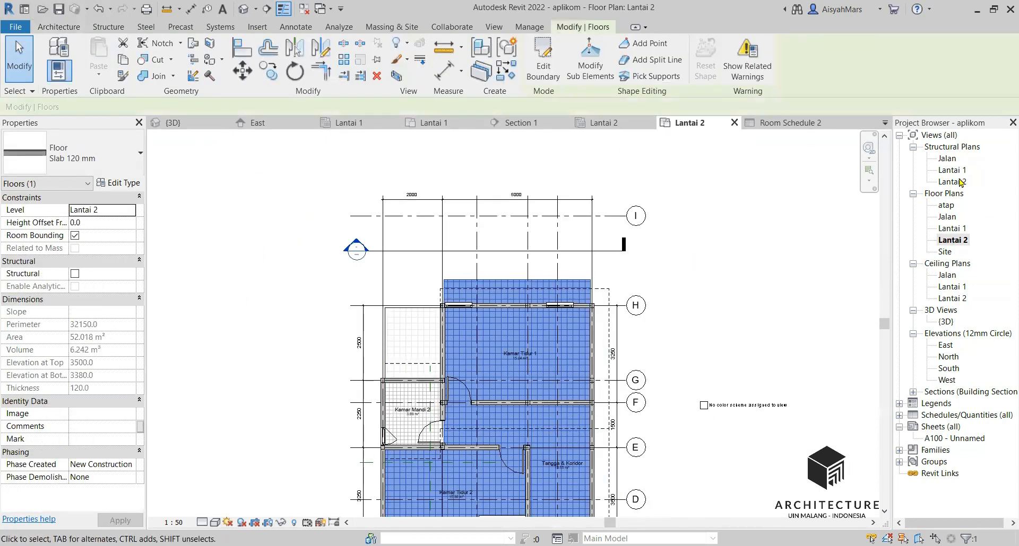
Step: In the Lantai 2 structural plan, extend the two side walls of Kamar Tidur 1 1000 mm north of grid H
{"action": "double_click", "coordinate": [952, 181]}
{"action": "scroll", "coordinate": [455, 308], "scroll_direction": "up", "scroll_amount": 4}
{"action": "left_click", "coordinate": [552, 307]}
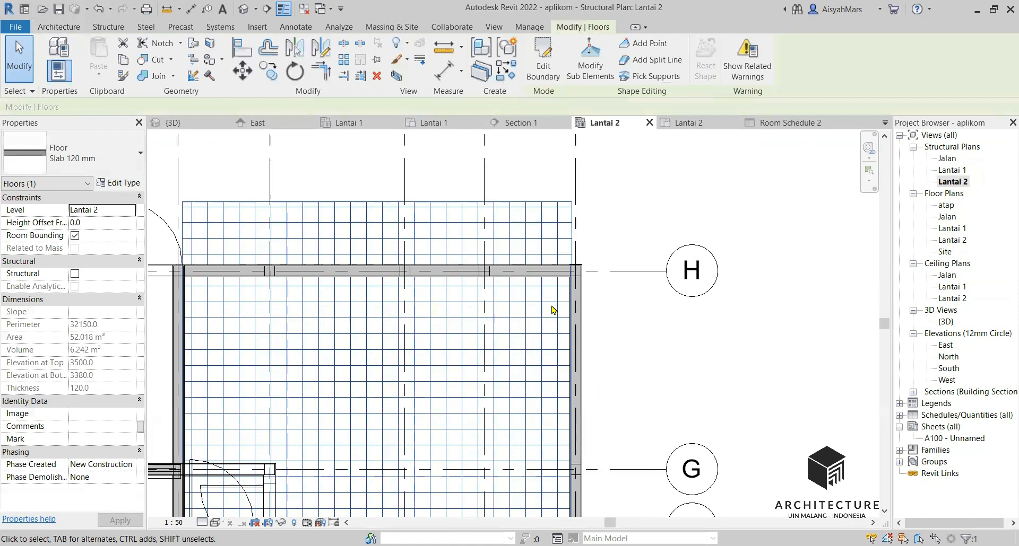
{"action": "left_click", "coordinate": [583, 313]}
{"action": "scroll", "coordinate": [552, 357], "scroll_direction": "down", "scroll_amount": 2}
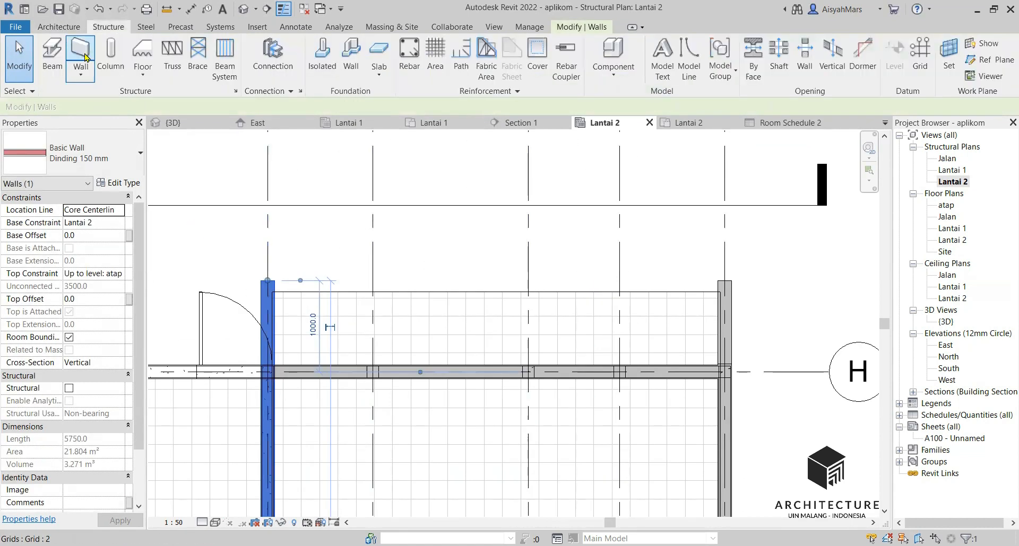
Step: Place a 4900 mm long M_Concrete-Rectangular Beam 150x300 along the slab's northern edge between the two side walls
{"action": "left_click", "coordinate": [53, 53]}
{"action": "scroll", "coordinate": [268, 302], "scroll_direction": "up", "scroll_amount": 2}
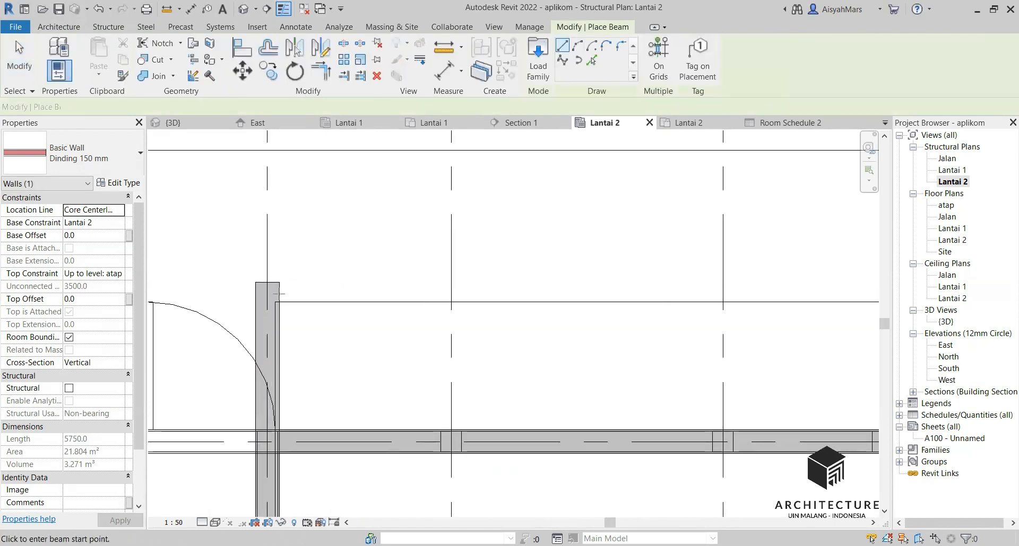
{"action": "left_click", "coordinate": [267, 303]}
{"action": "scroll", "coordinate": [267, 302], "scroll_direction": "down", "scroll_amount": 2}
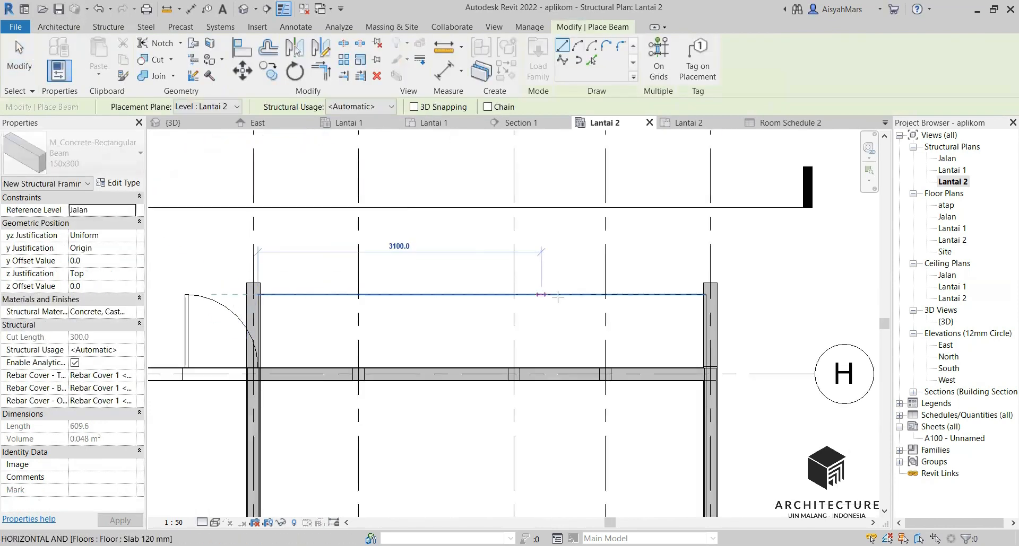
{"action": "left_click", "coordinate": [705, 294]}
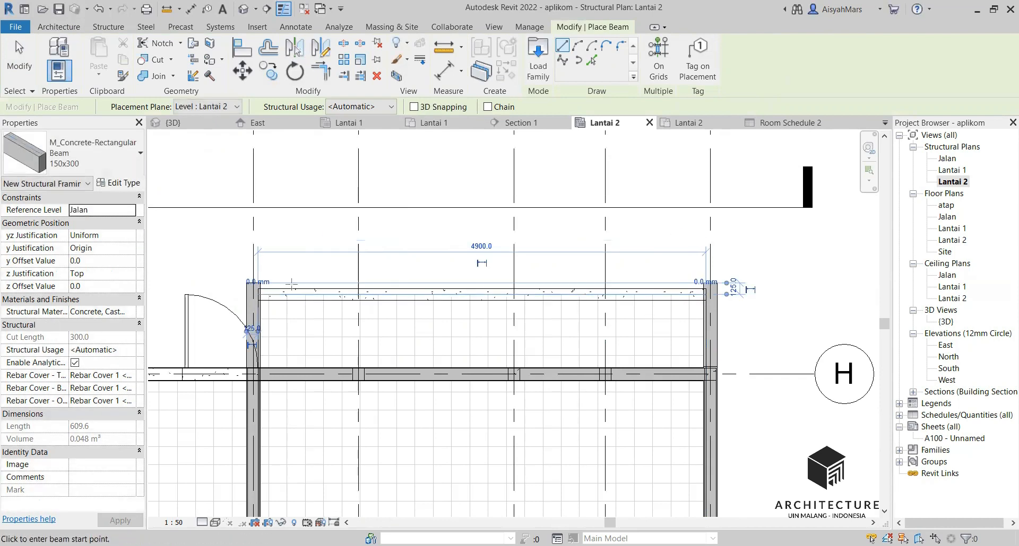
{"action": "scroll", "coordinate": [241, 289], "scroll_direction": "up", "scroll_amount": 3}
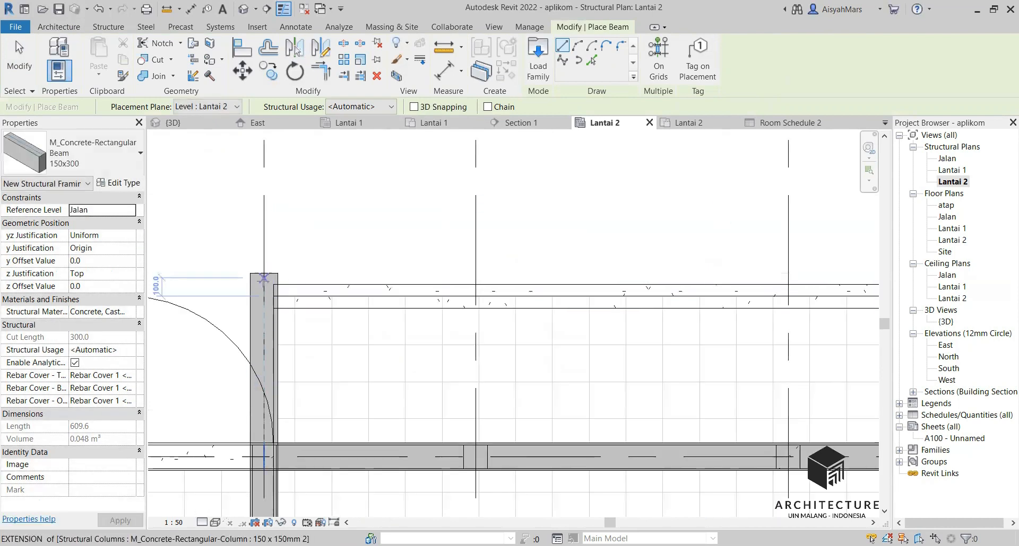
{"action": "key", "text": "Escape"}
Step: Shorten the western side wall on grid 2 so its north end stops at grid H
{"action": "left_click", "coordinate": [267, 282]}
{"action": "left_click_drag", "start_coordinate": [264, 274], "coordinate": [264, 286]}
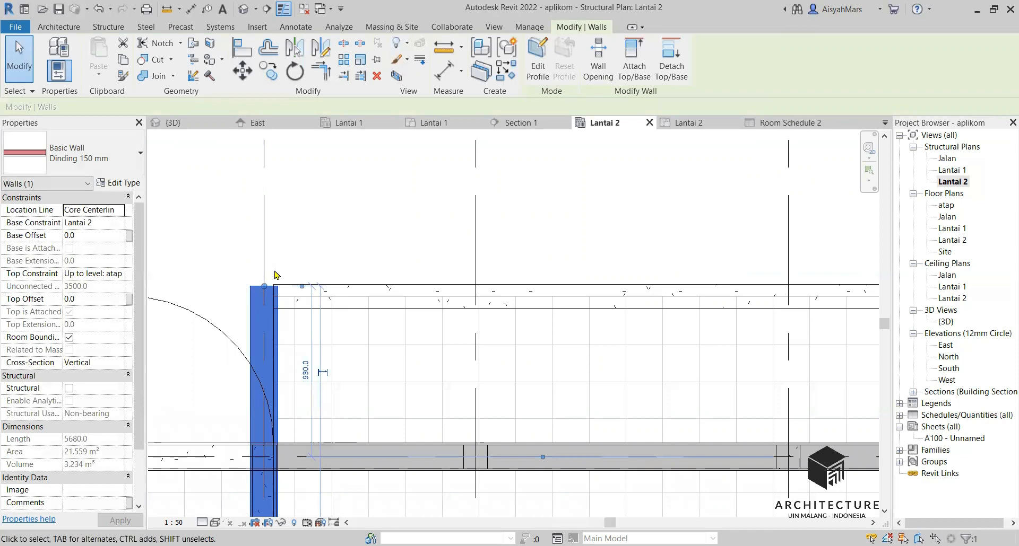
{"action": "key", "text": "r"}
{"action": "key", "text": "s"}
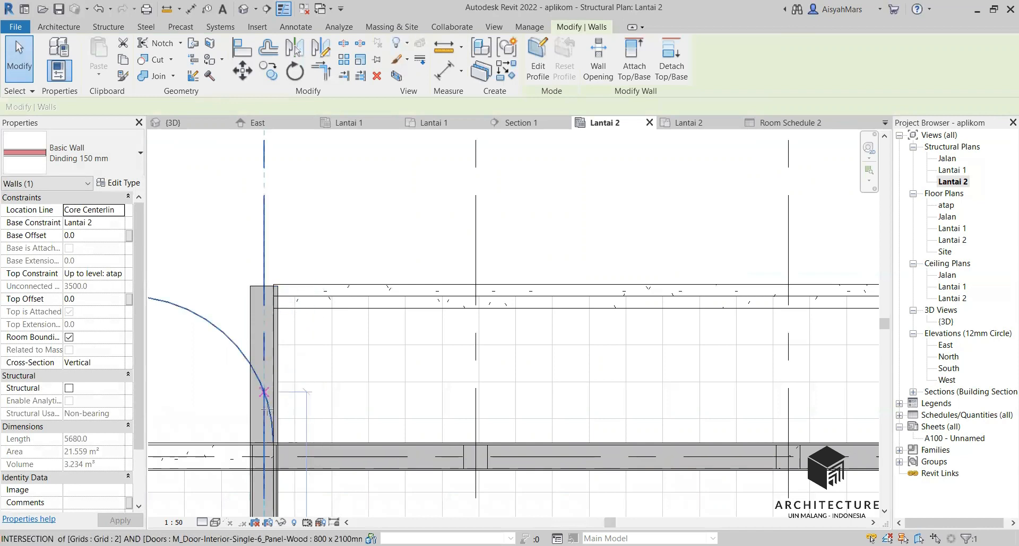
{"action": "left_click_drag", "start_coordinate": [263, 456], "coordinate": [264, 457]}
Step: Shorten the eastern side wall so its north end stops at the grid H wall
{"action": "scroll", "coordinate": [189, 348], "scroll_direction": "down", "scroll_amount": 6}
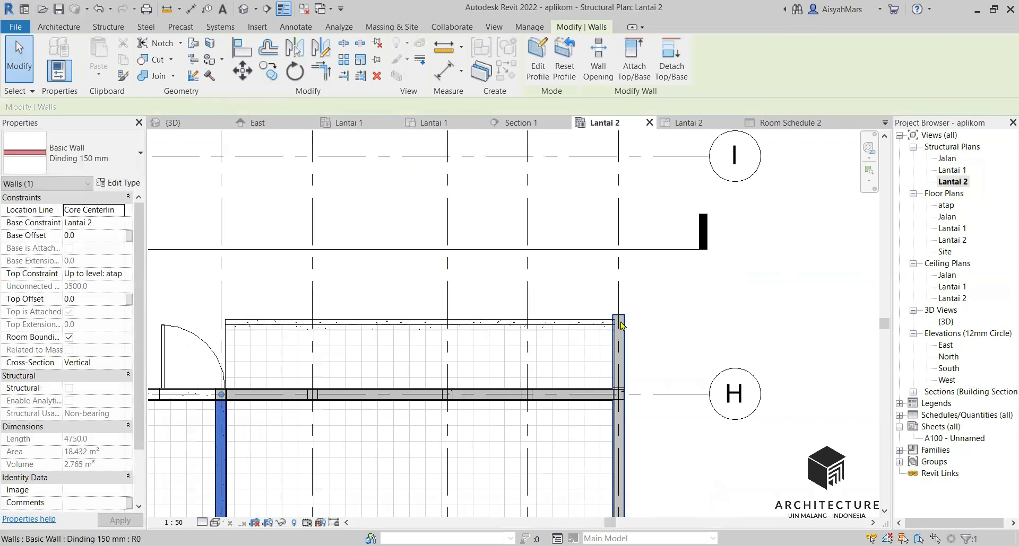
{"action": "left_click", "coordinate": [621, 323]}
{"action": "key", "text": "r"}
{"action": "key", "text": "s"}
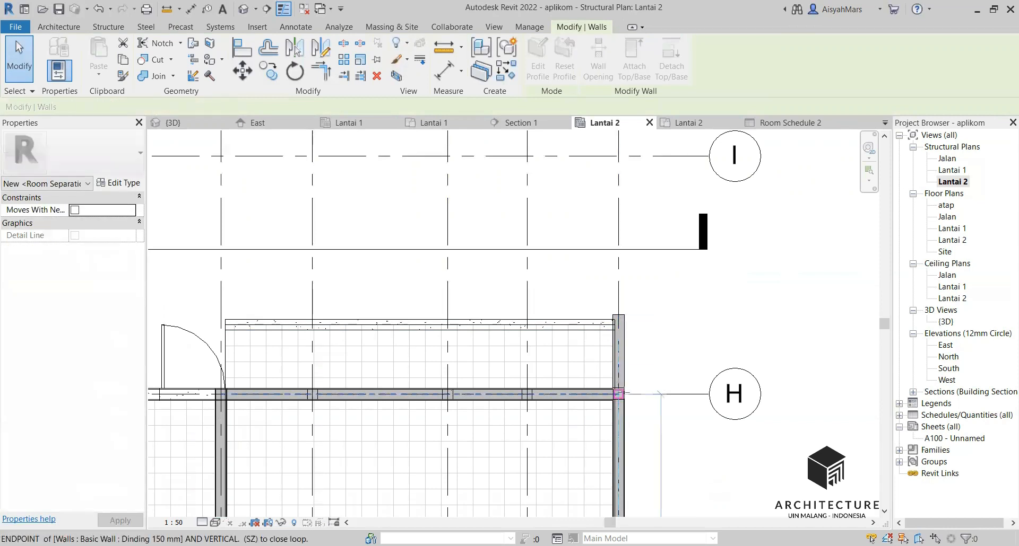
{"action": "left_click_drag", "start_coordinate": [606, 393], "coordinate": [607, 394]}
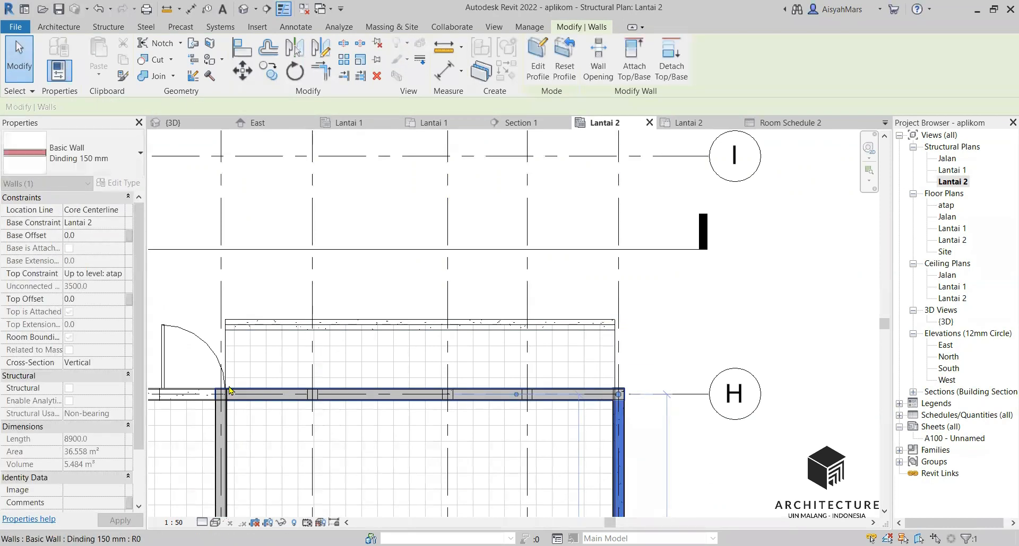
Step: Place a 150x300 concrete beam along grid 2 between grid H and the beam on the slab's northern edge
{"action": "scroll", "coordinate": [192, 363], "scroll_direction": "up", "scroll_amount": 3}
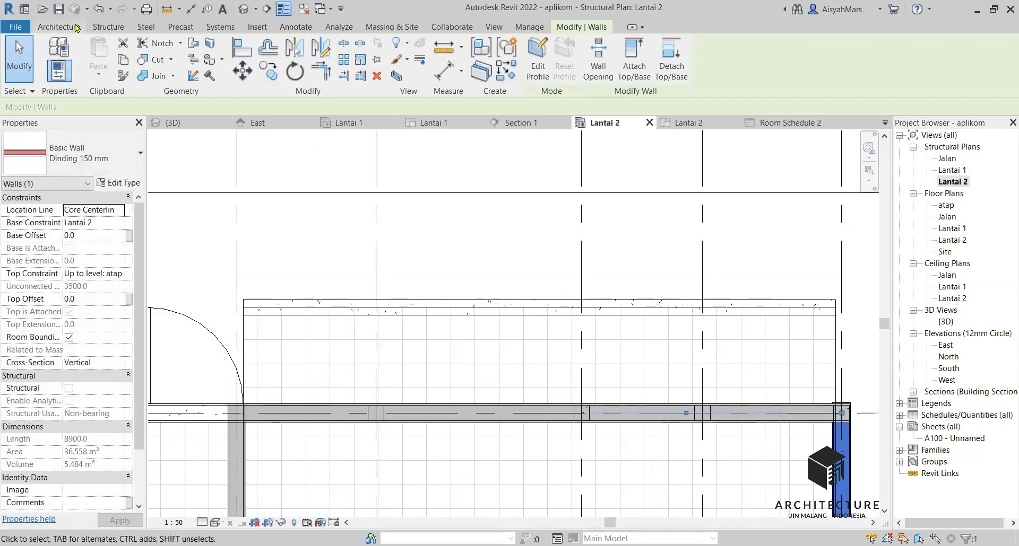
{"action": "left_click", "coordinate": [108, 26]}
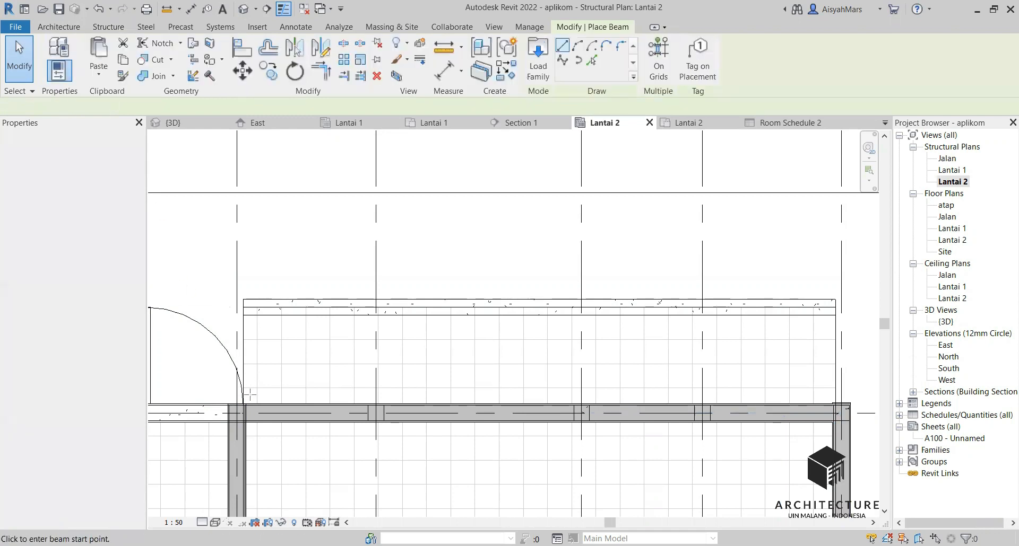
{"action": "scroll", "coordinate": [244, 401], "scroll_direction": "up", "scroll_amount": 3}
{"action": "left_click", "coordinate": [232, 421]}
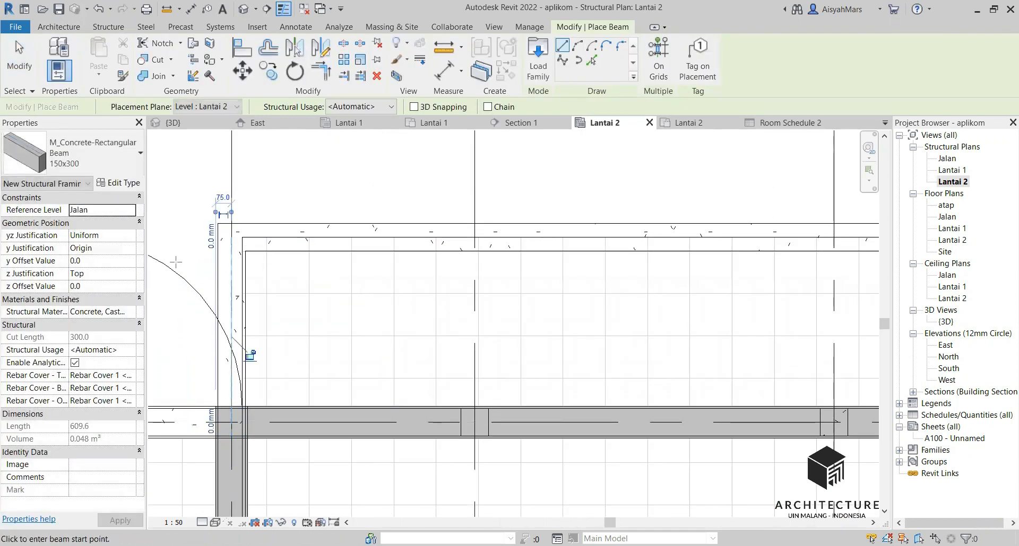
Step: Place a 150x300 concrete beam along the slab extension's eastern edge, from grid H to the northern beam
{"action": "scroll", "coordinate": [175, 260], "scroll_direction": "down", "scroll_amount": 3}
{"action": "left_click", "coordinate": [730, 340]}
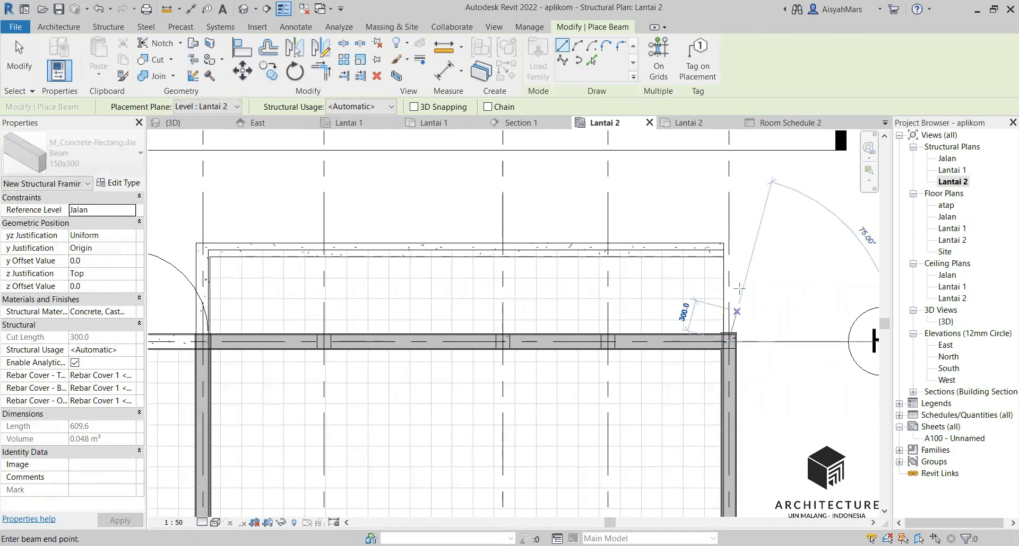
{"action": "left_click", "coordinate": [729, 250]}
{"action": "left_click", "coordinate": [720, 270]}
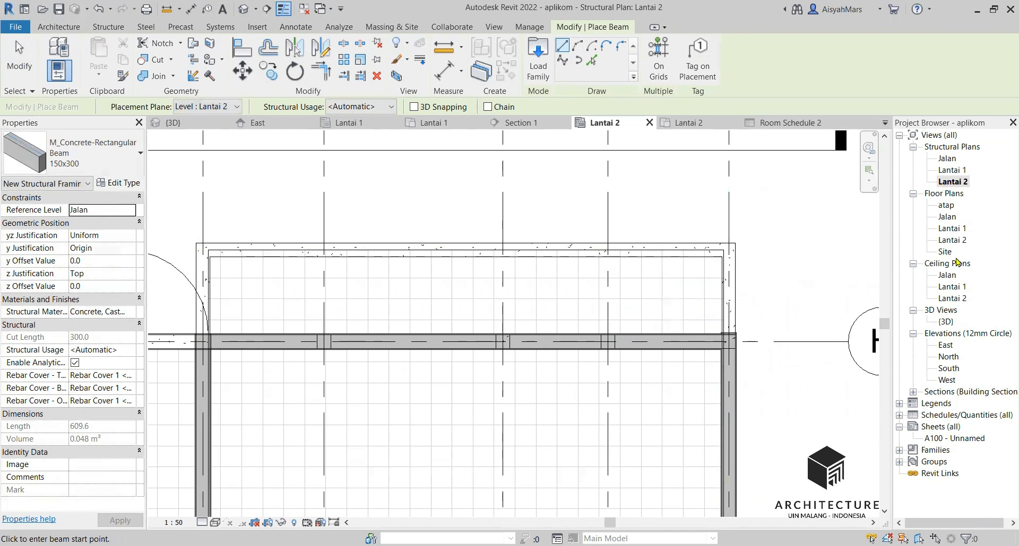
Step: Examine the new beams around the slab extension in 3D, checking their corner joints from outside and from below
{"action": "double_click", "coordinate": [946, 322]}
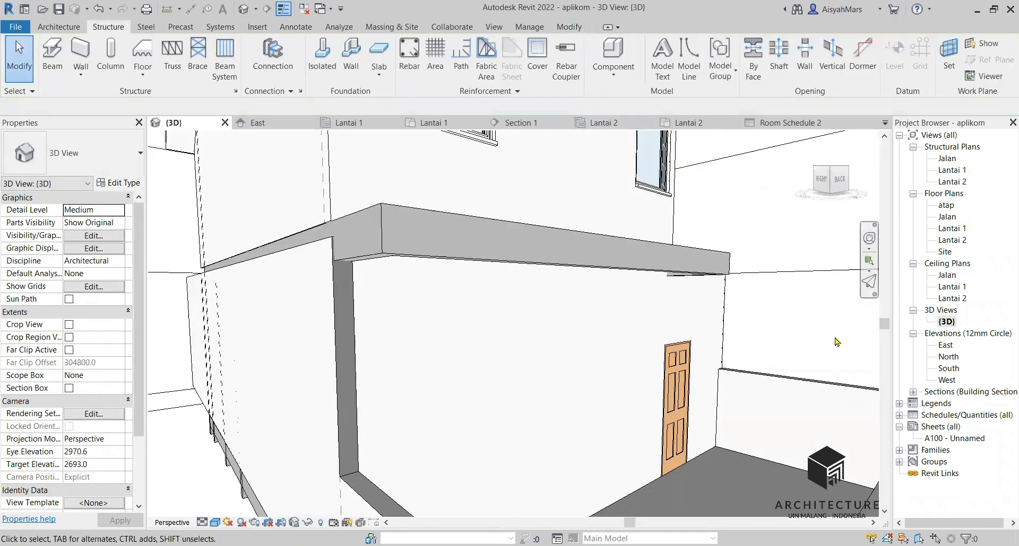
{"action": "scroll", "coordinate": [571, 312], "scroll_direction": "up", "scroll_amount": 3}
{"action": "middle_click_drag", "start_coordinate": [519, 288], "coordinate": [317, 260], "text": "shift"}
{"action": "scroll", "coordinate": [484, 292], "scroll_direction": "up", "scroll_amount": 4}
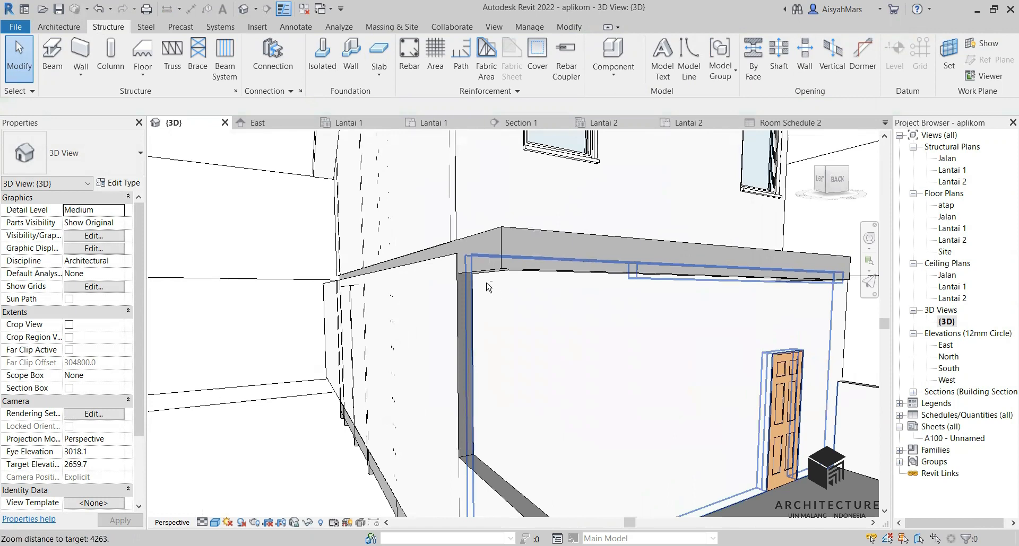
{"action": "middle_click_drag", "start_coordinate": [484, 289], "coordinate": [438, 310], "text": "shift"}
{"action": "left_click", "coordinate": [499, 257]}
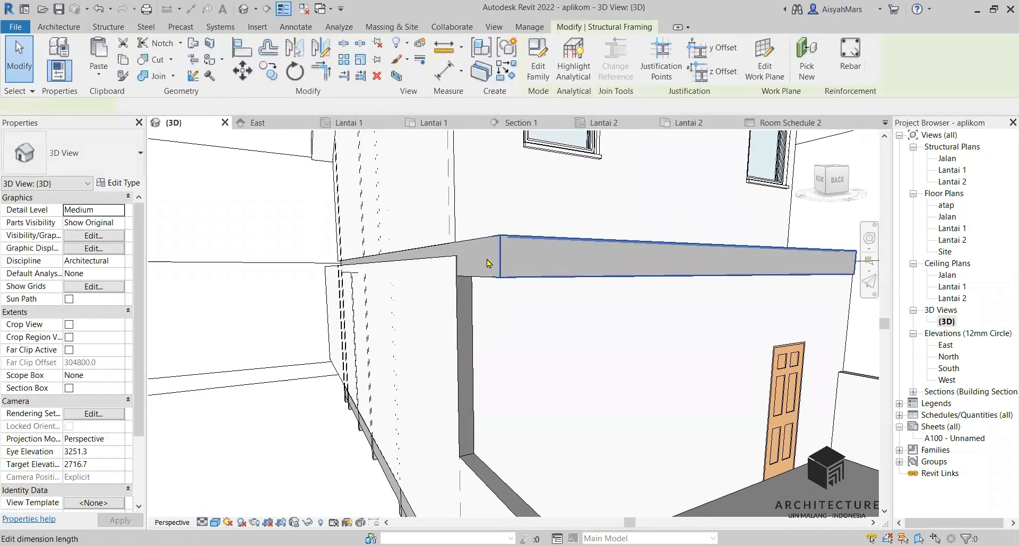
{"action": "left_click", "coordinate": [477, 273]}
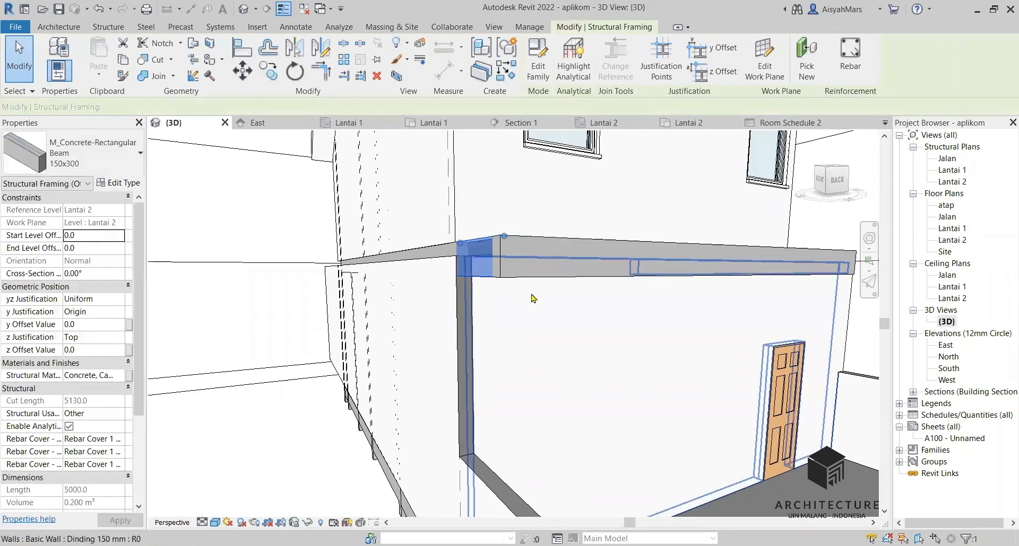
{"action": "middle_click_drag", "start_coordinate": [461, 297], "coordinate": [285, 209], "text": "shift"}
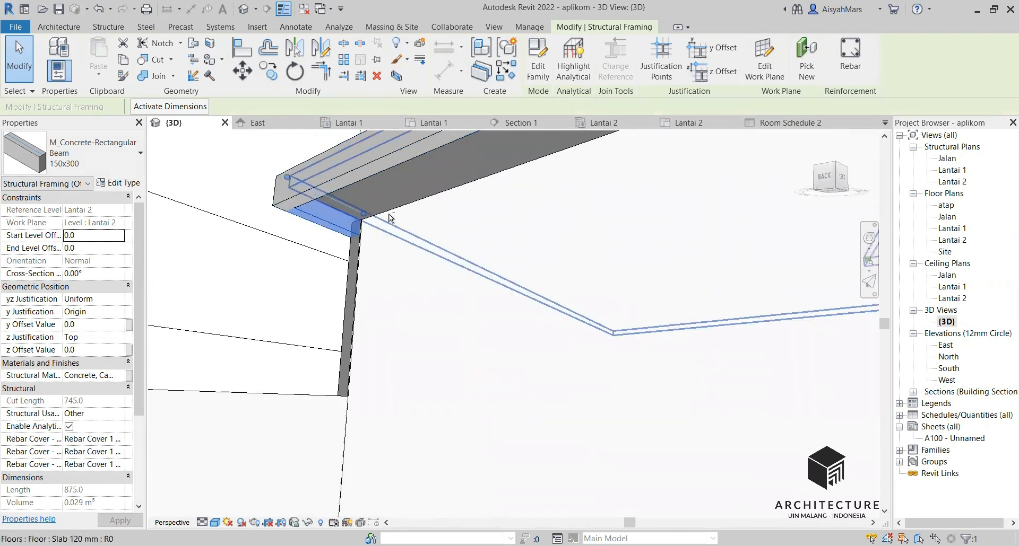
{"action": "key", "text": "Escape"}
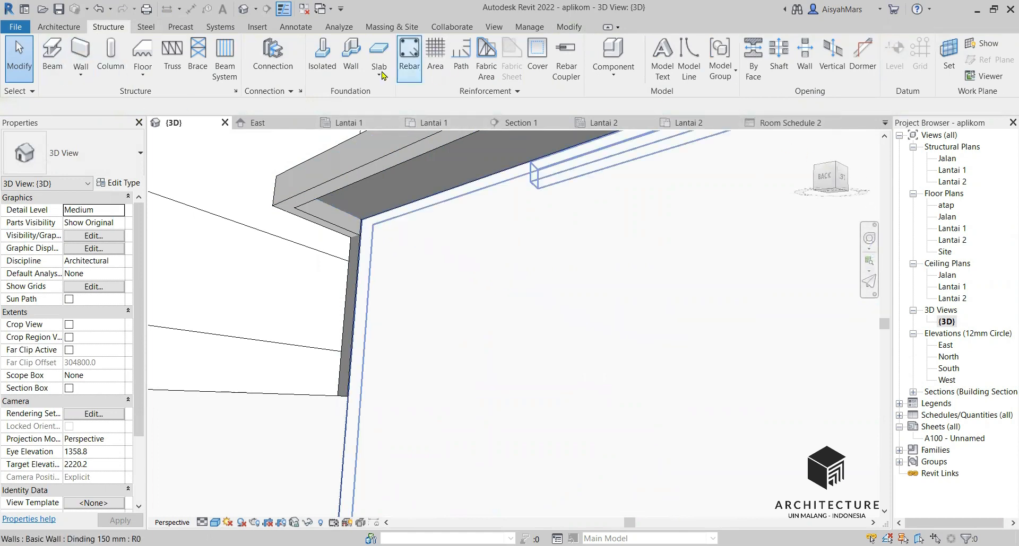
Step: Begin a sketched Compound Ceiling Plain with a rectangular boundary in the Lantai 2 floor plan, north of Kamar Tidur 1
{"action": "left_click", "coordinate": [59, 26]}
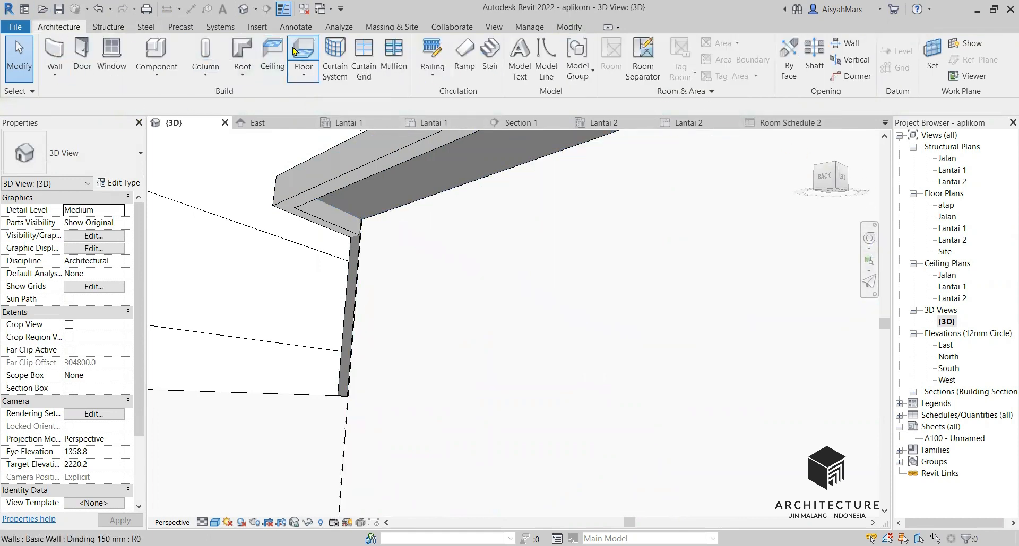
{"action": "left_click", "coordinate": [272, 56]}
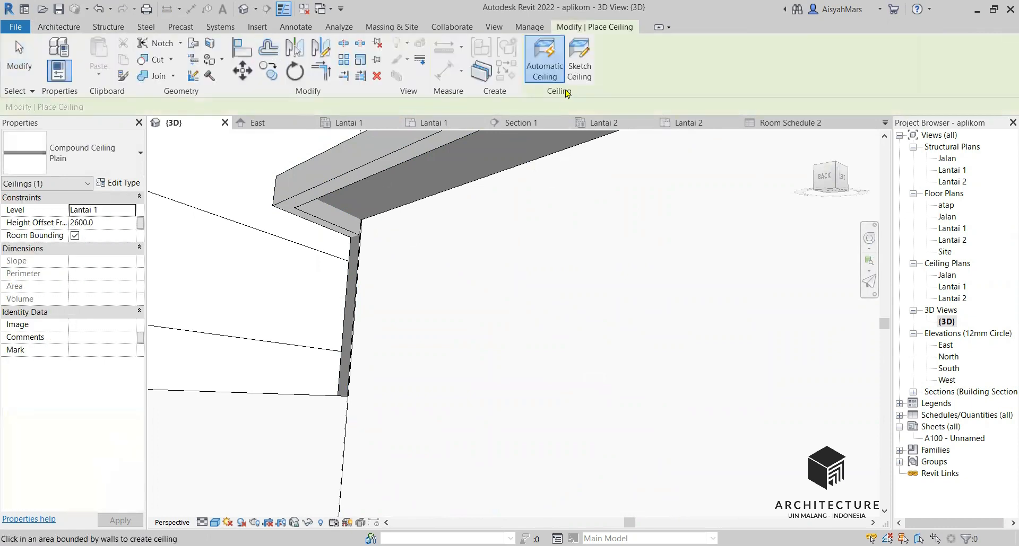
{"action": "left_click", "coordinate": [578, 68]}
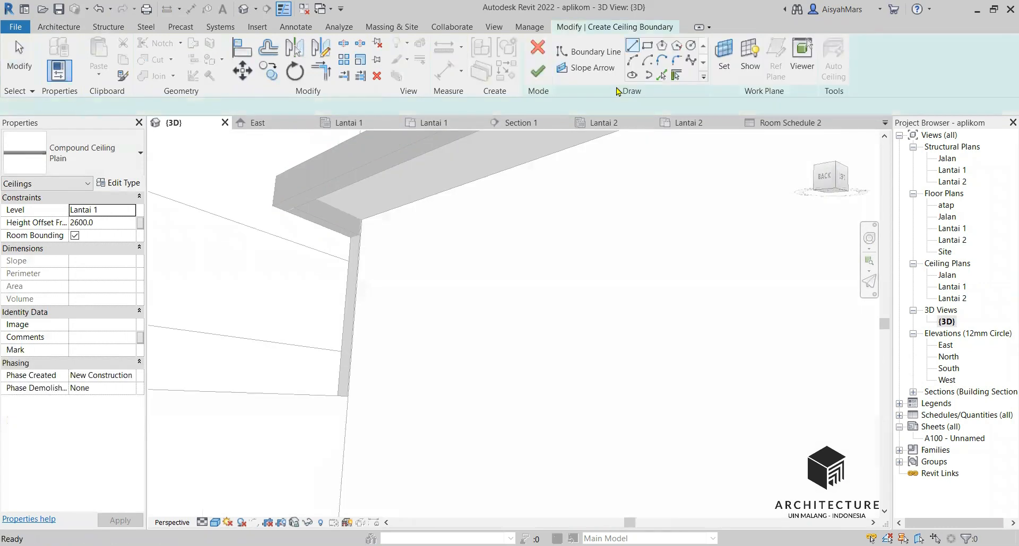
{"action": "double_click", "coordinate": [952, 240]}
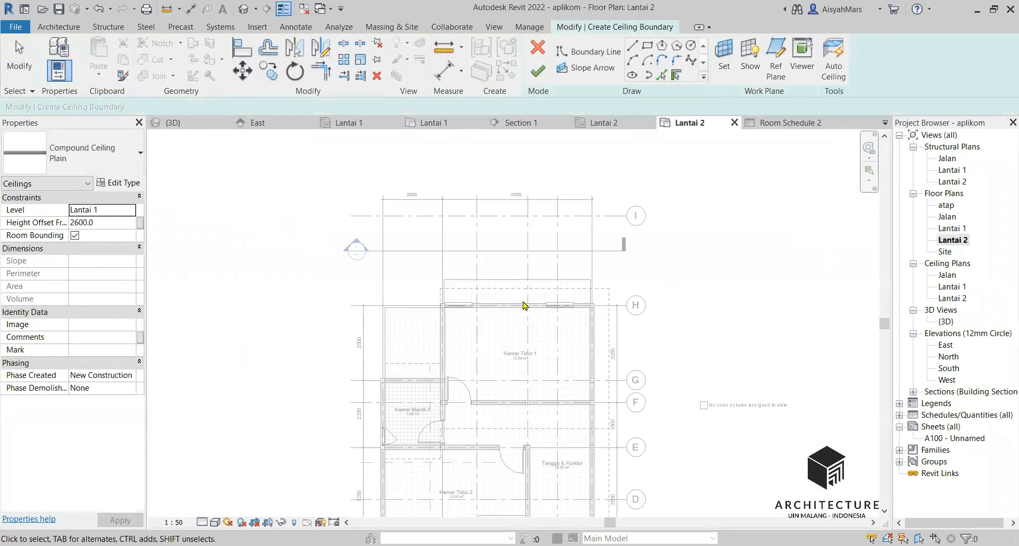
{"action": "scroll", "coordinate": [512, 271], "scroll_direction": "up", "scroll_amount": 3}
{"action": "left_click", "coordinate": [647, 45]}
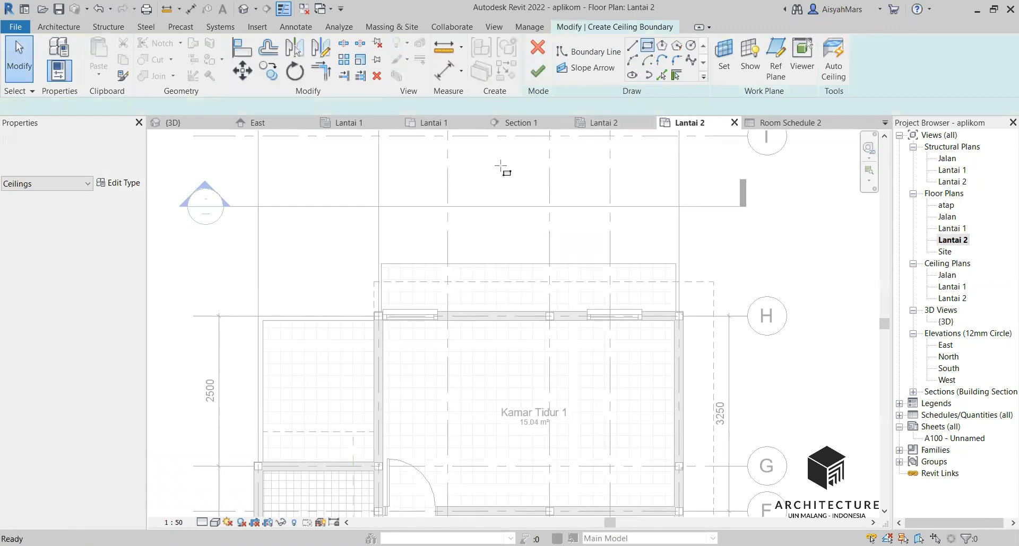
{"action": "scroll", "coordinate": [436, 282], "scroll_direction": "up", "scroll_amount": 1}
{"action": "scroll", "coordinate": [436, 282], "scroll_direction": "up", "scroll_amount": 2}
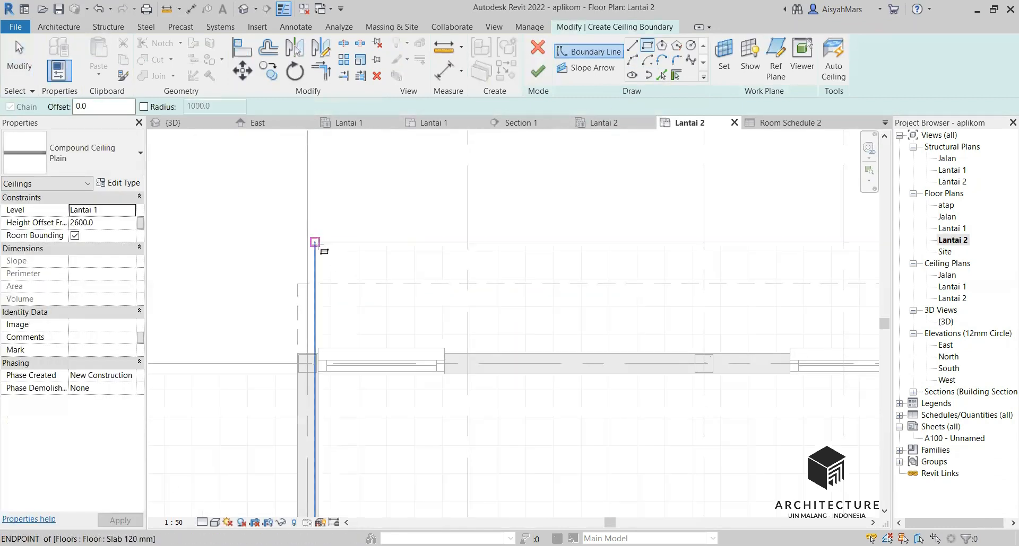
{"action": "left_click", "coordinate": [282, 271]}
{"action": "scroll", "coordinate": [278, 281], "scroll_direction": "down", "scroll_amount": 3}
{"action": "scroll", "coordinate": [687, 320], "scroll_direction": "up", "scroll_amount": 2}
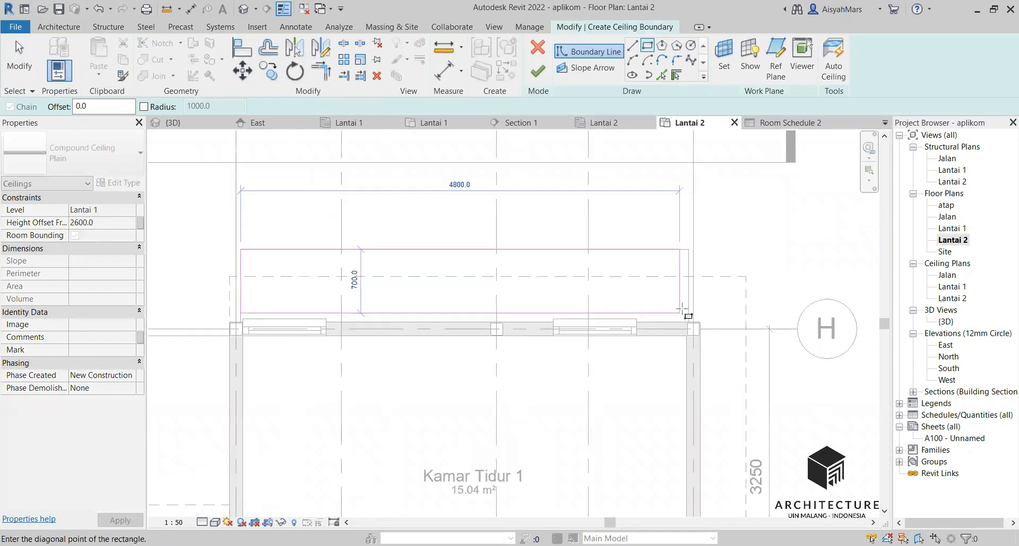
{"action": "key", "text": "Escape"}
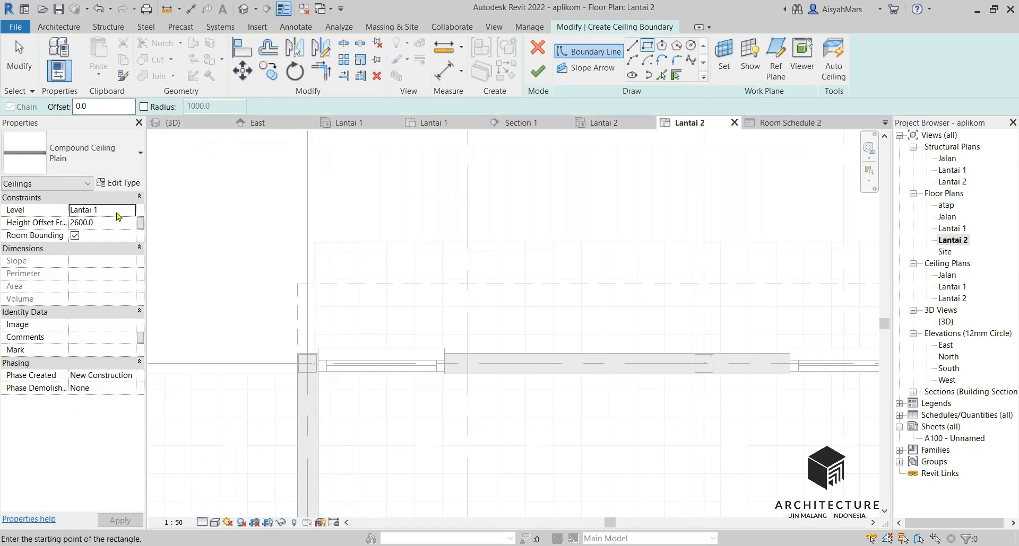
Step: Draw the 4900 x 800 mm rectangular ceiling boundary from the slab's northwest corner to the grid H wall and finish the ceiling
{"action": "left_click", "coordinate": [315, 242]}
{"action": "scroll", "coordinate": [382, 276], "scroll_direction": "up", "scroll_amount": 5}
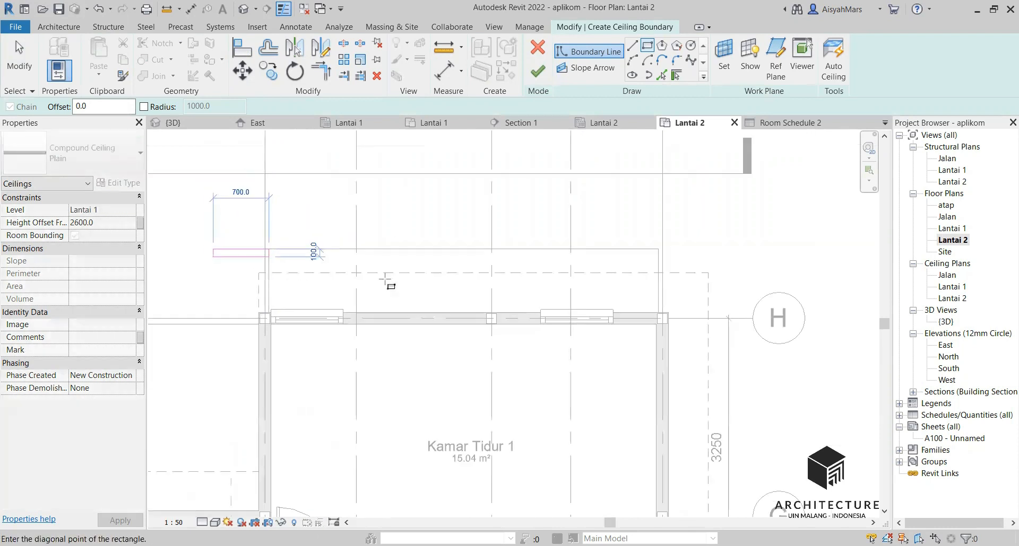
{"action": "left_click", "coordinate": [656, 313]}
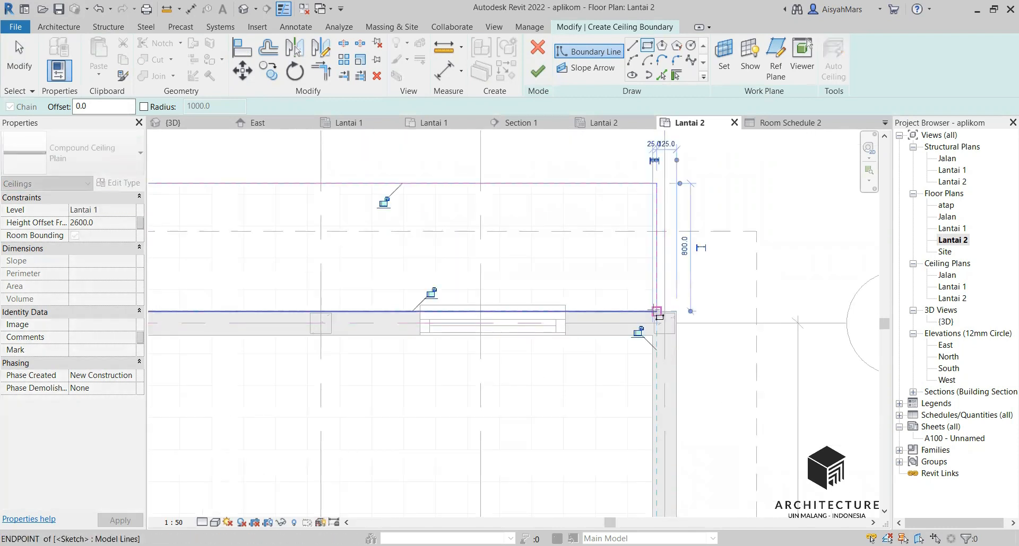
{"action": "left_click", "coordinate": [538, 72]}
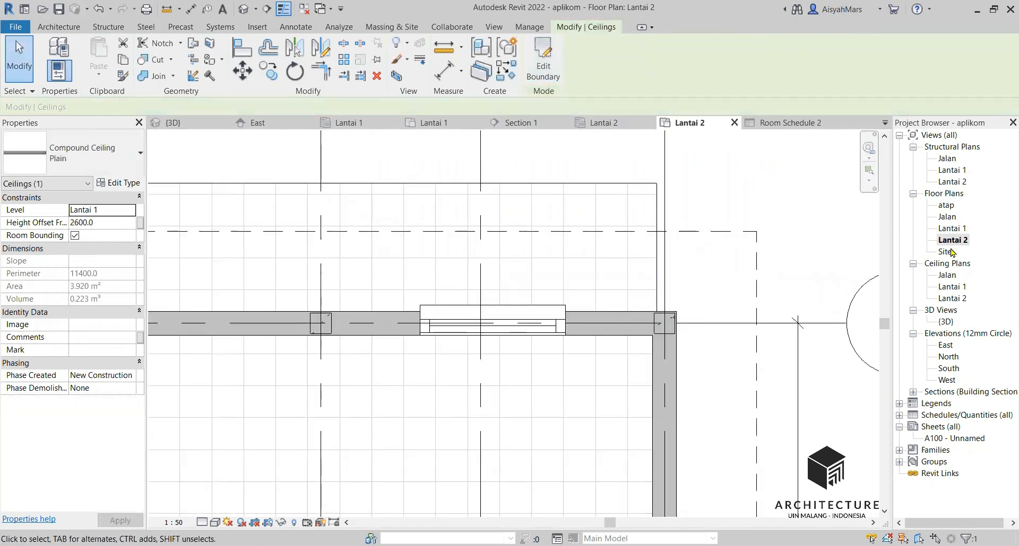
Step: In the 3D view, give the slab extension's three edge beams a duplicated beam type named 150x500
{"action": "double_click", "coordinate": [945, 321]}
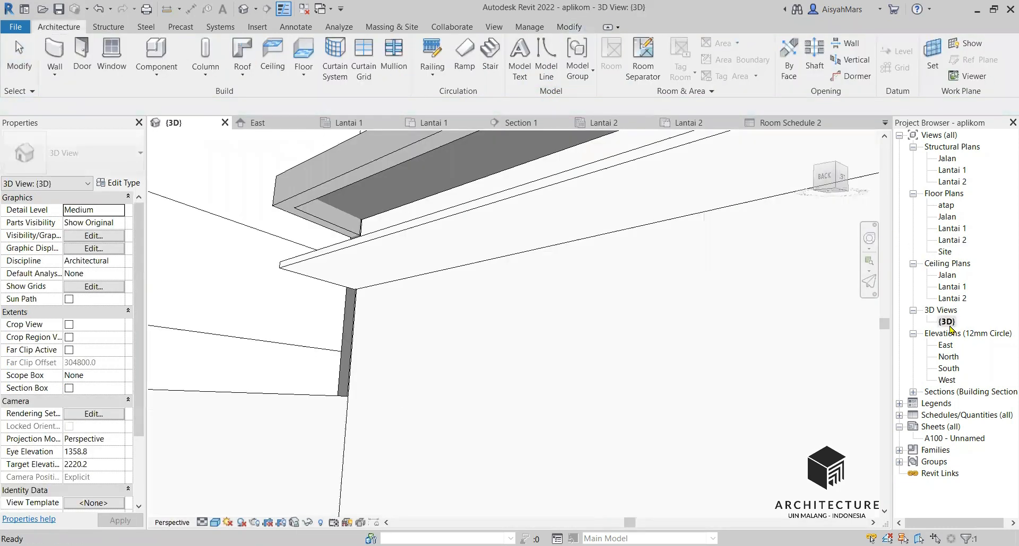
{"action": "scroll", "coordinate": [614, 330], "scroll_direction": "up", "scroll_amount": 3}
{"action": "middle_click_drag", "start_coordinate": [614, 330], "coordinate": [752, 291], "text": "shift"}
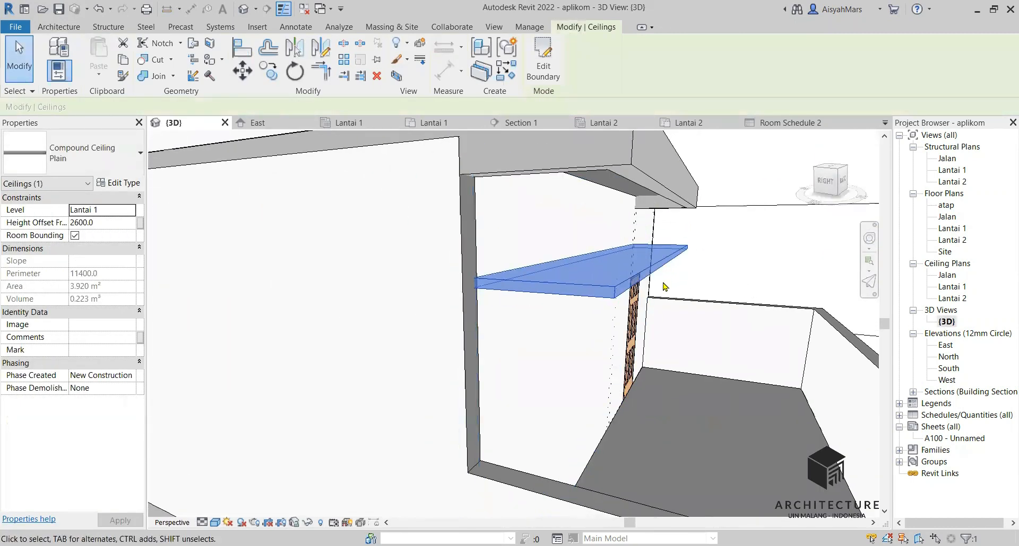
{"action": "scroll", "coordinate": [549, 322], "scroll_direction": "down", "scroll_amount": 5}
{"action": "middle_click_drag", "start_coordinate": [549, 323], "coordinate": [519, 296], "text": "shift"}
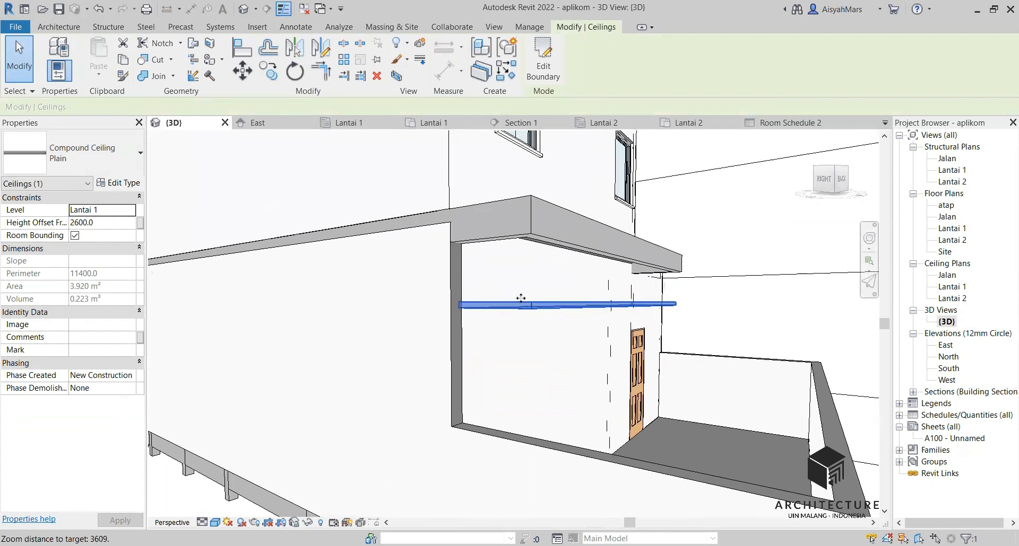
{"action": "left_click", "coordinate": [499, 238]}
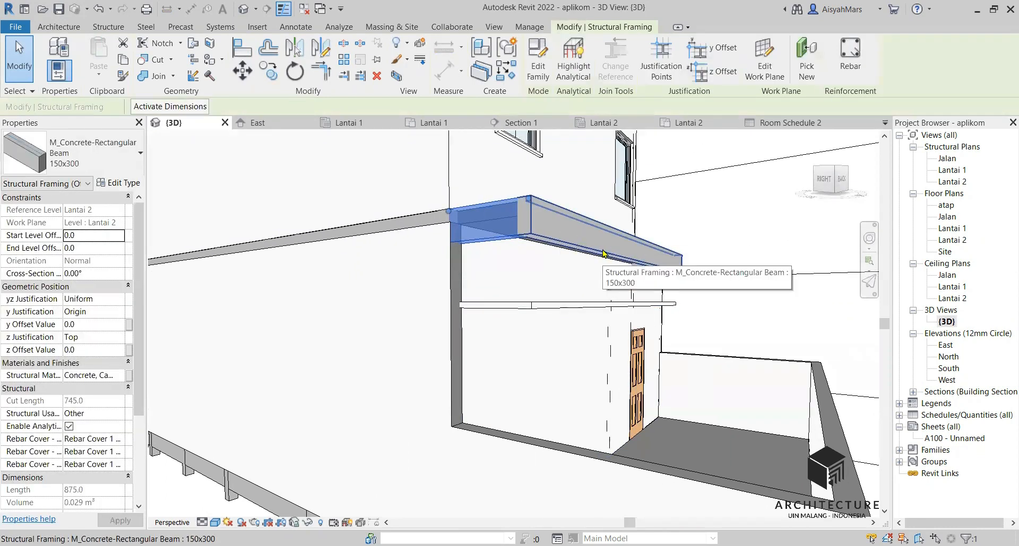
{"action": "left_click", "coordinate": [626, 260], "text": "ctrl"}
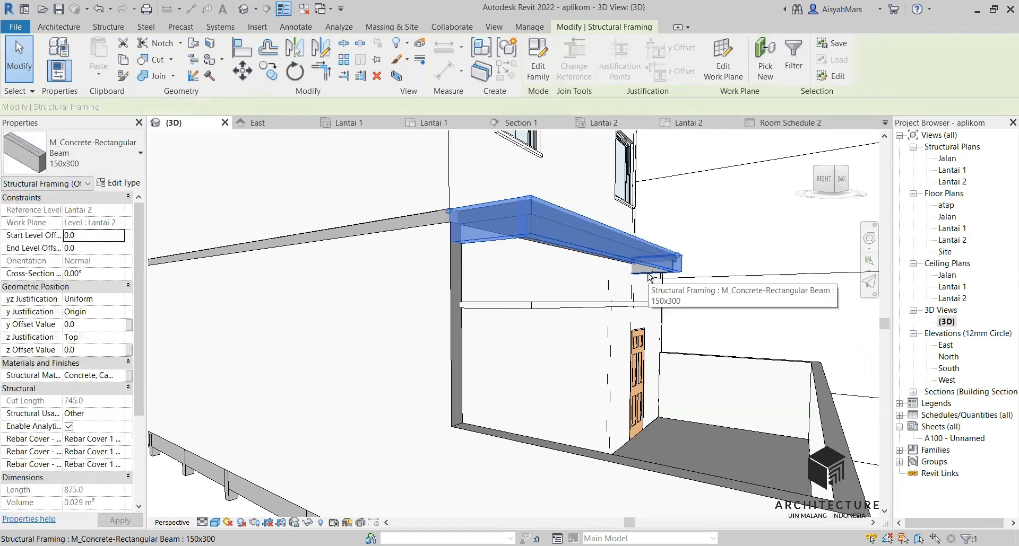
{"action": "left_click", "coordinate": [649, 272], "text": "ctrl"}
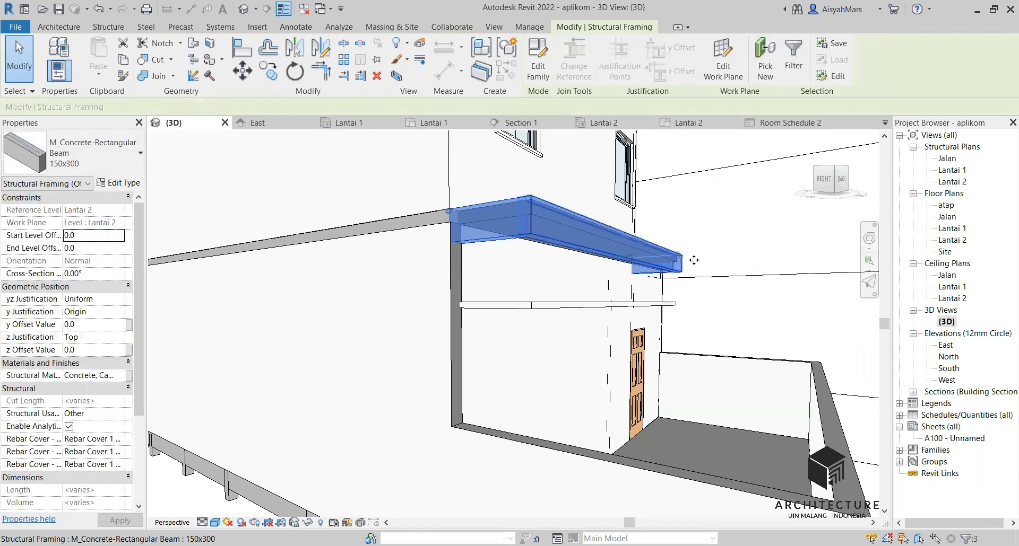
{"action": "left_click", "coordinate": [119, 183]}
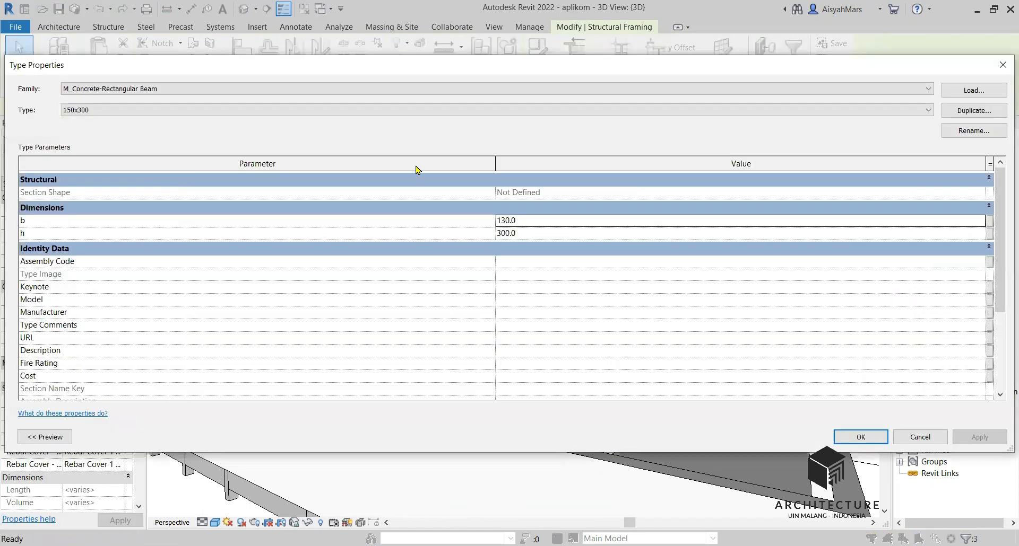
{"action": "left_click", "coordinate": [974, 111]}
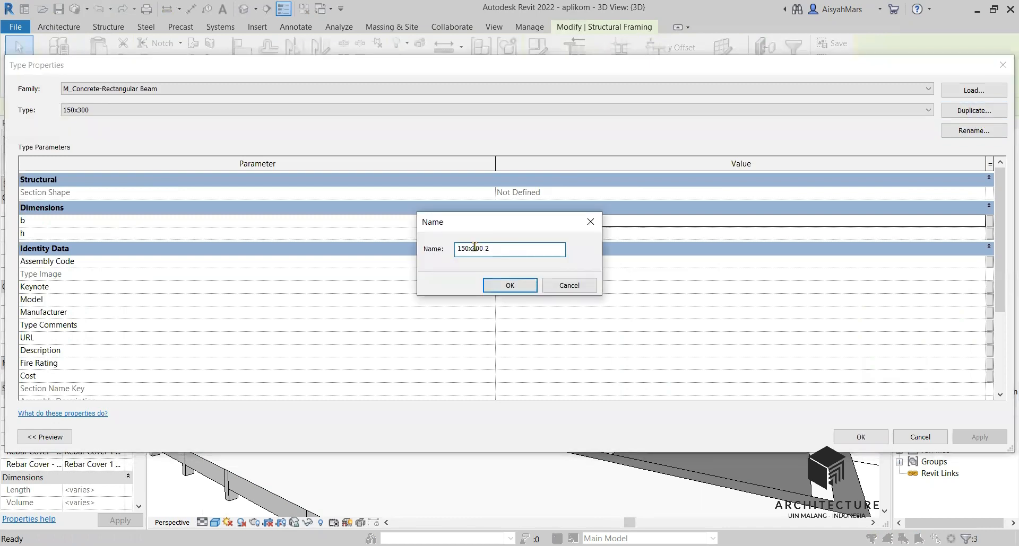
{"action": "type", "text": "500"}
{"action": "left_click", "coordinate": [511, 285]}
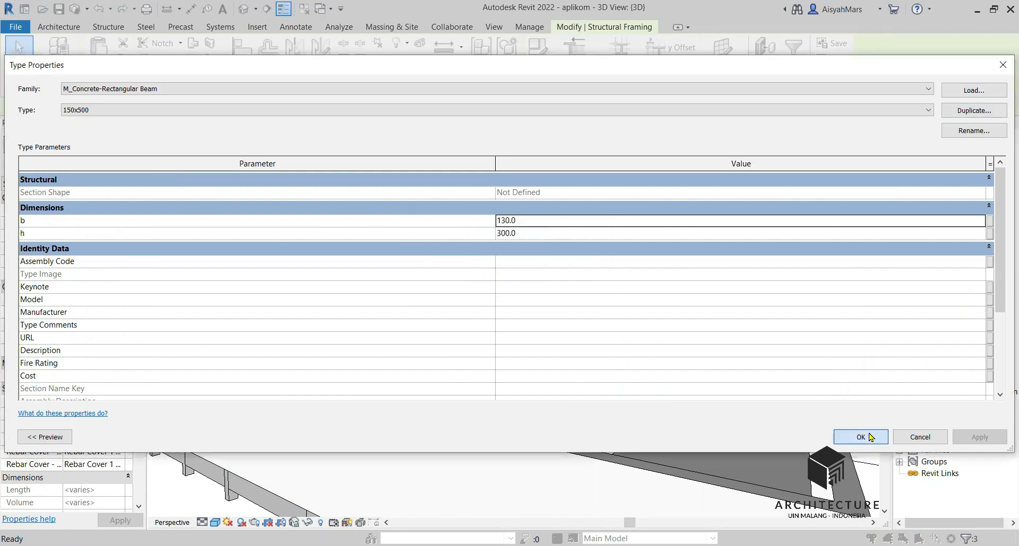
{"action": "left_click", "coordinate": [871, 438]}
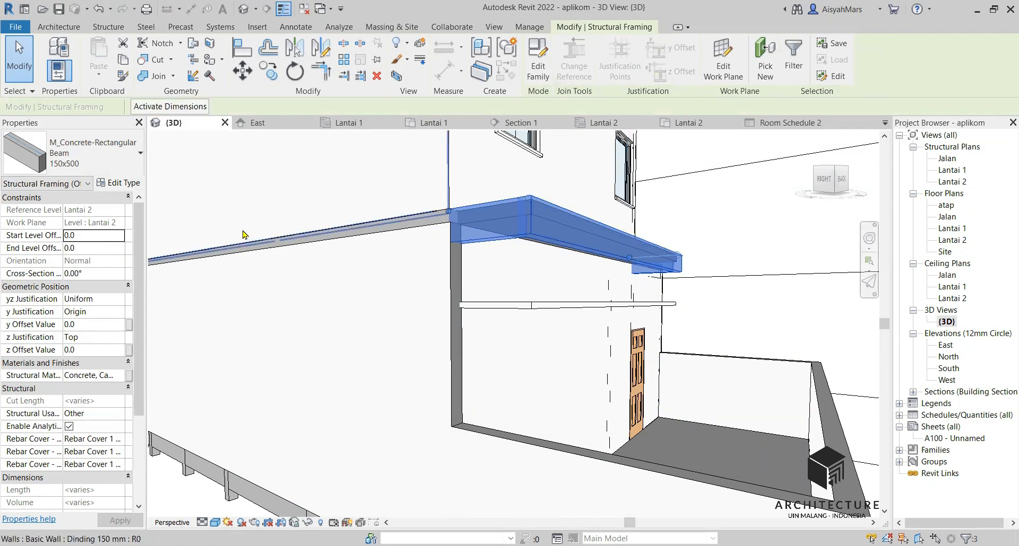
Step: Set the height h of the 150x500 beam type to 500 mm
{"action": "left_click", "coordinate": [130, 184]}
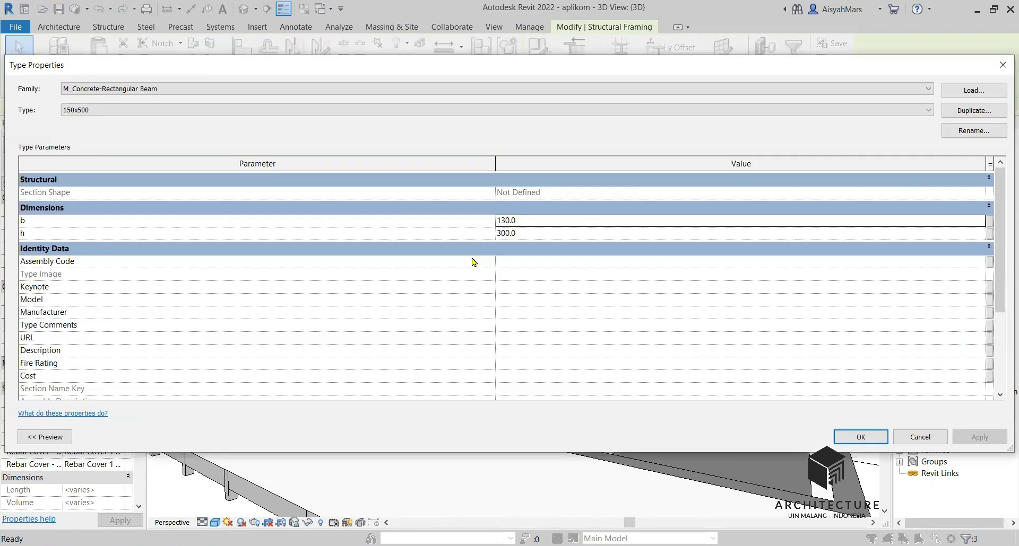
{"action": "left_click", "coordinate": [511, 233]}
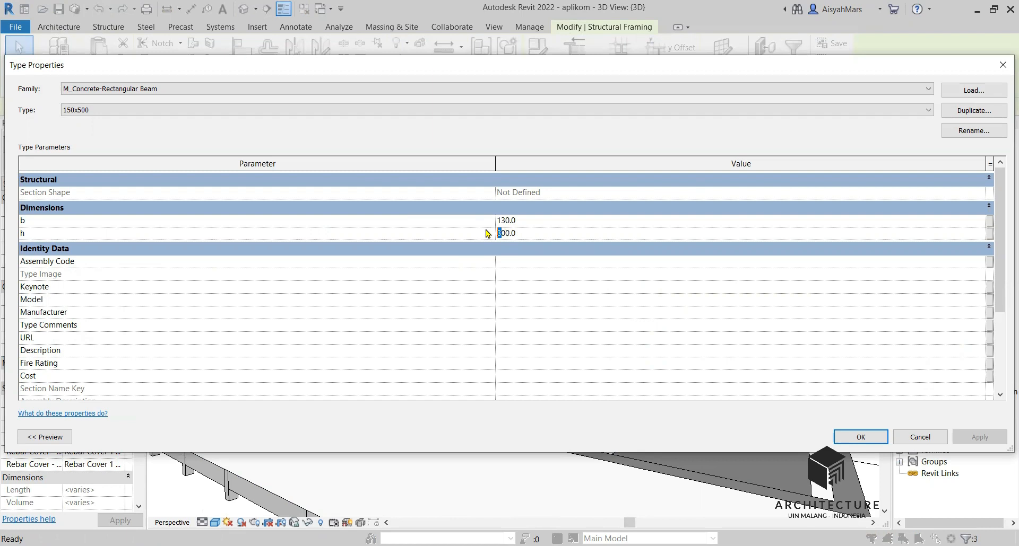
{"action": "left_click", "coordinate": [859, 437]}
{"action": "key", "text": "Escape"}
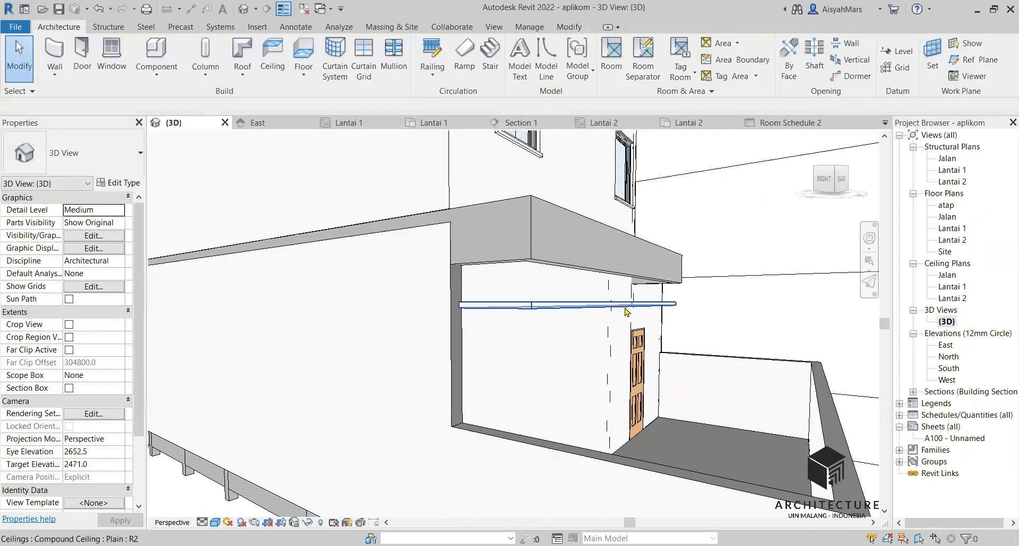
Step: Select the plain ceiling beneath the slab extension
{"action": "left_click", "coordinate": [537, 312]}
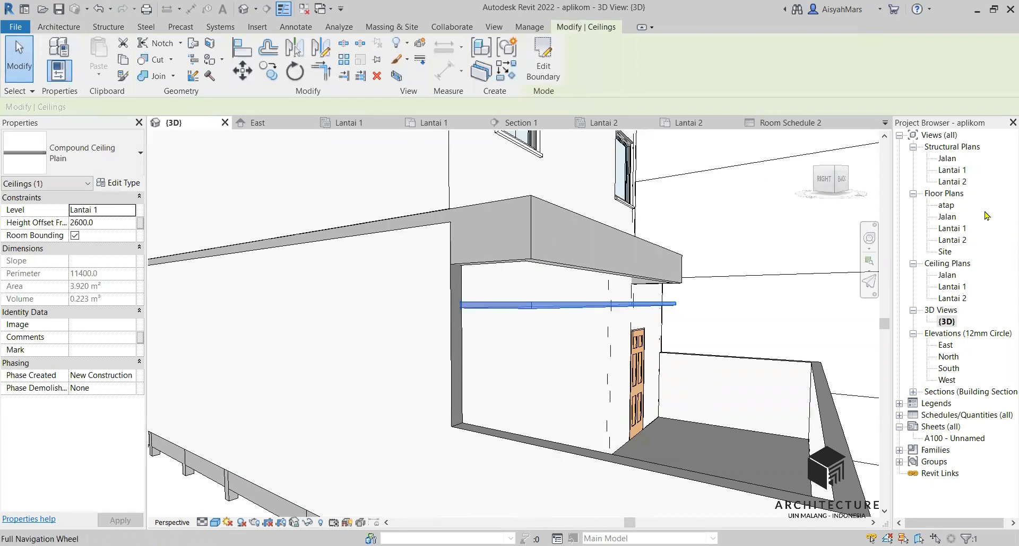